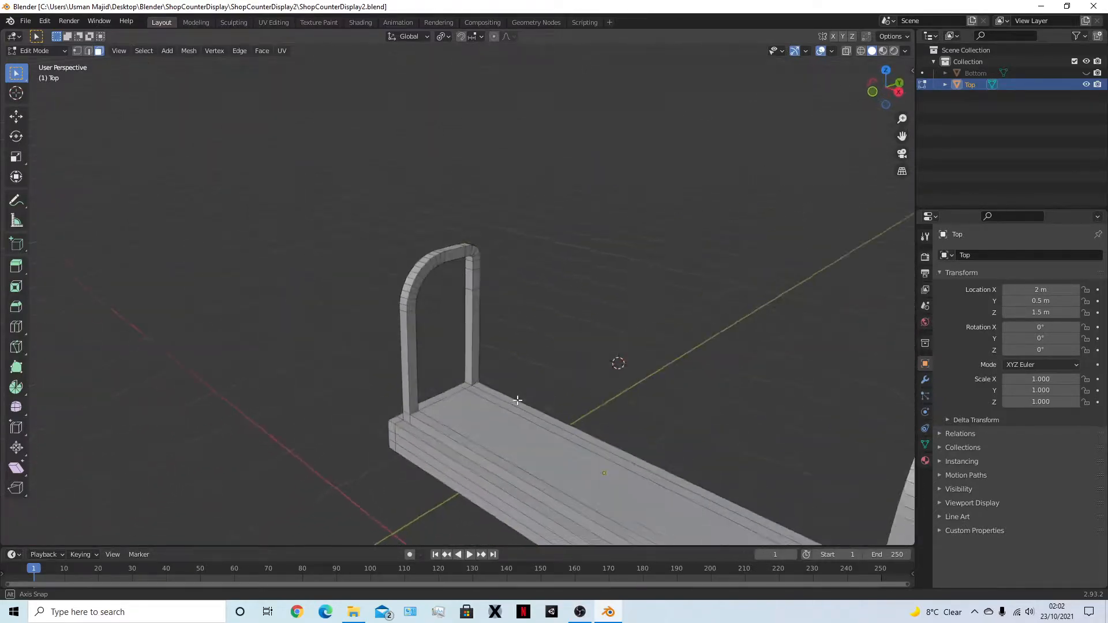
Save the shop counter display file
scroll(494, 410, down, 4)
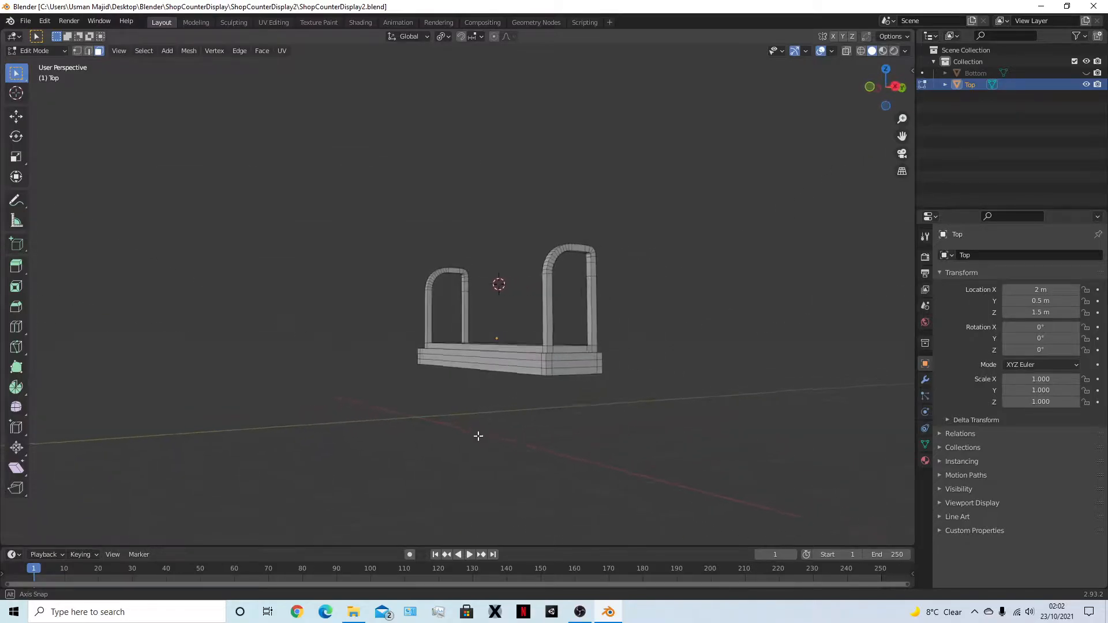
middle_drag(570, 452, 635, 454)
middle_drag(643, 334, 539, 337)
scroll(540, 337, up, 4)
middle_drag(443, 310, 582, 275)
key(ctrl+s)
Select the inner face loops of both arched frames on the Top object
scroll(595, 305, up, 3)
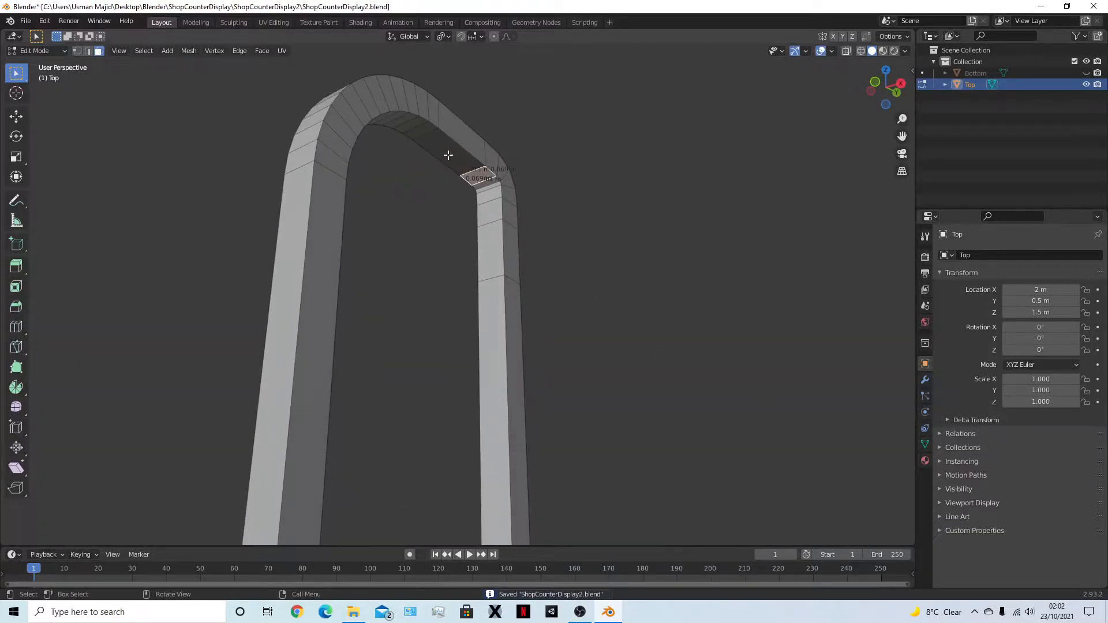
alt+click(426, 135)
middle_drag(439, 191, 532, 337)
scroll(488, 358, down, 4)
scroll(531, 335, up, 3)
scroll(532, 335, down, 2)
scroll(698, 404, down, 3)
middle_drag(697, 404, 512, 354)
scroll(487, 344, up, 3)
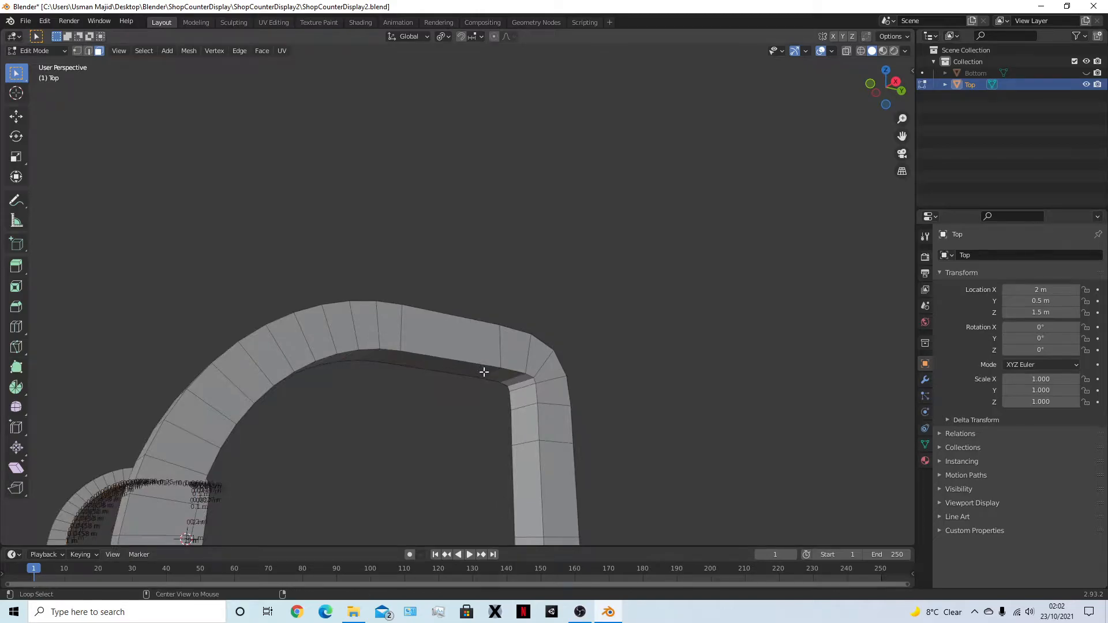
middle_drag(431, 386, 558, 272)
scroll(479, 411, up, 4)
scroll(515, 366, up, 3)
shift+middle_drag(497, 398, 587, 257)
shift+middle_drag(503, 329, 548, 259)
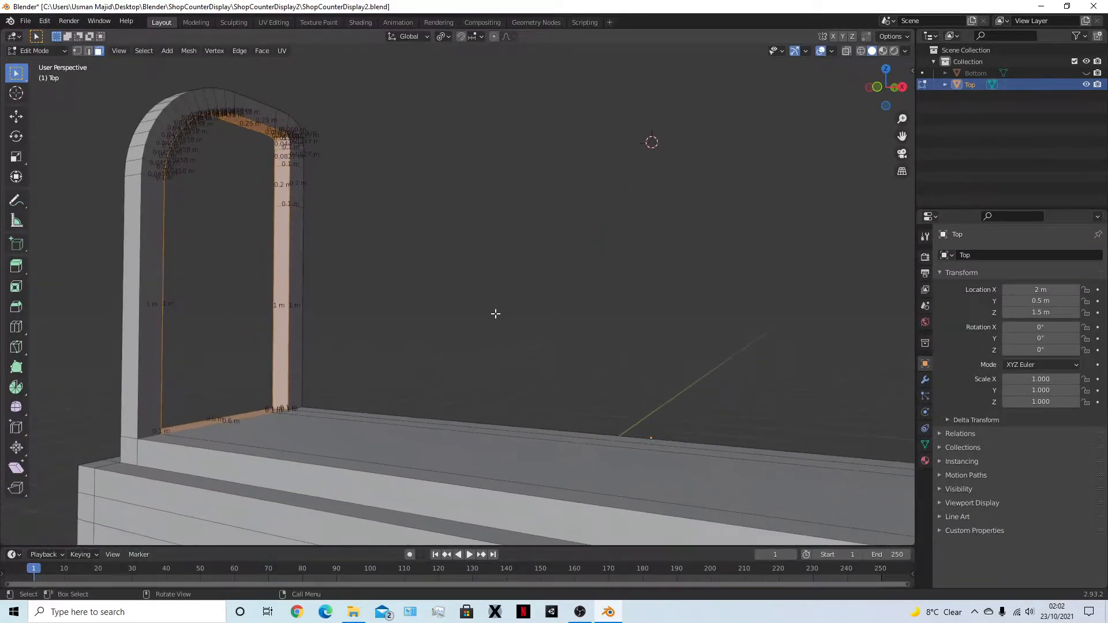
Extrude the arches' inner face loops in place and scale them to 0.5 along the X axis
scroll(456, 292, down, 3)
shift+middle_drag(472, 336, 435, 246)
shift+middle_drag(448, 300, 551, 333)
scroll(500, 389, up, 2)
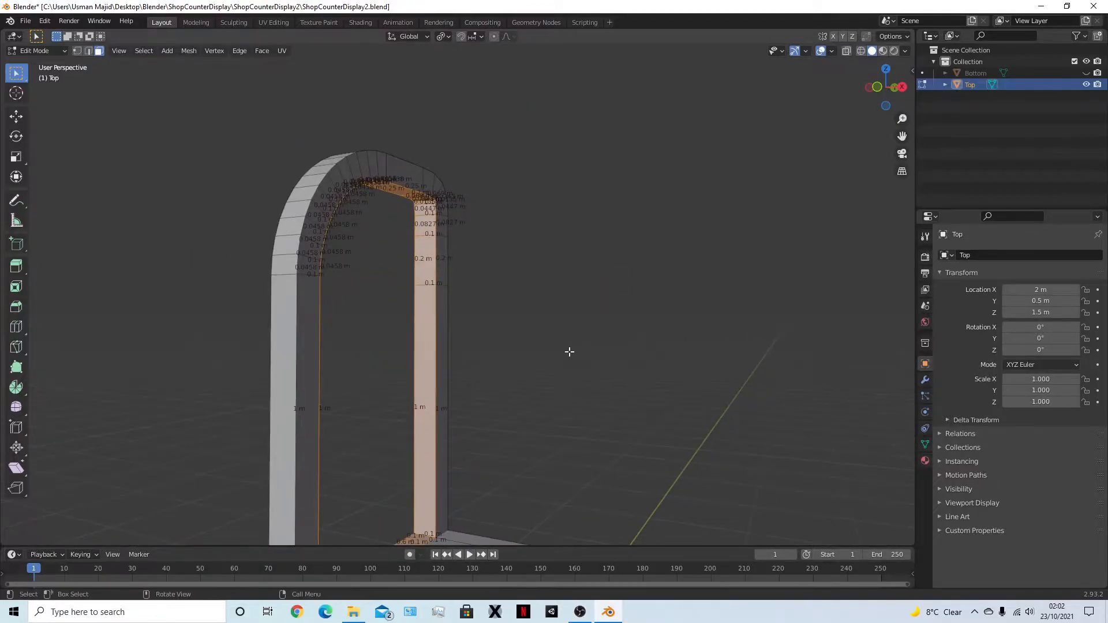
key(e)
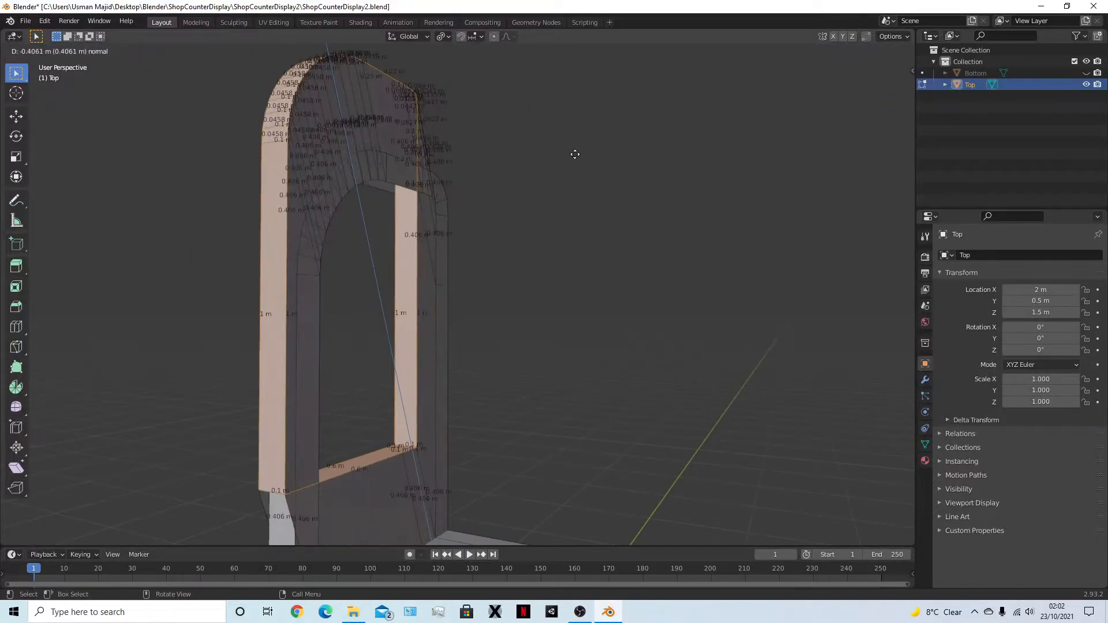
key(Escape)
scroll(548, 367, up, 5)
shift+middle_drag(492, 291, 684, 347)
key(s)
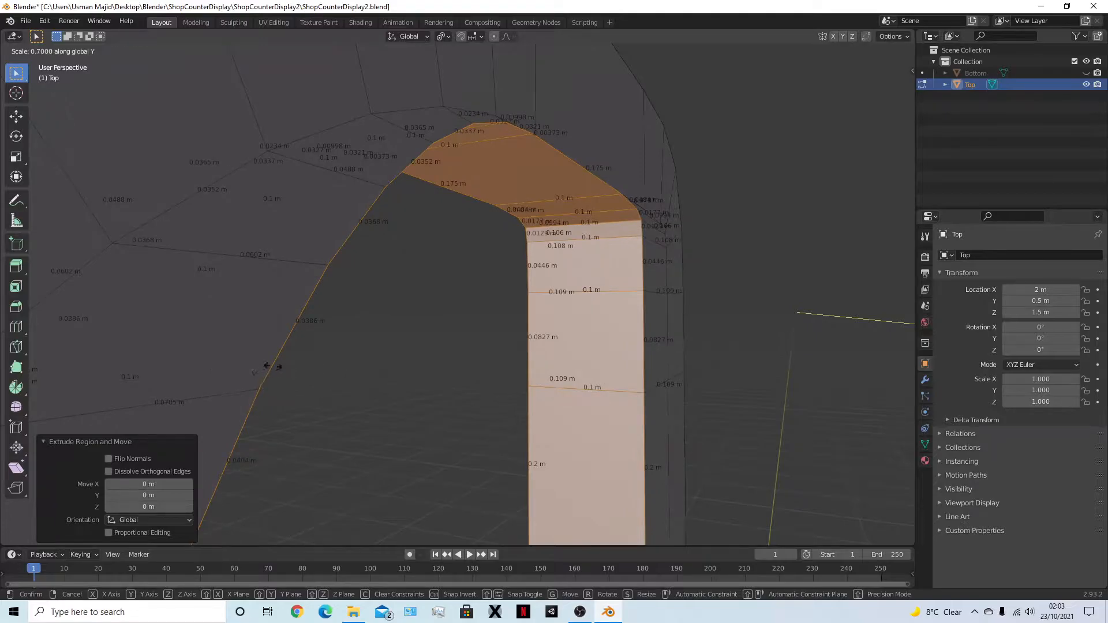
key(x)
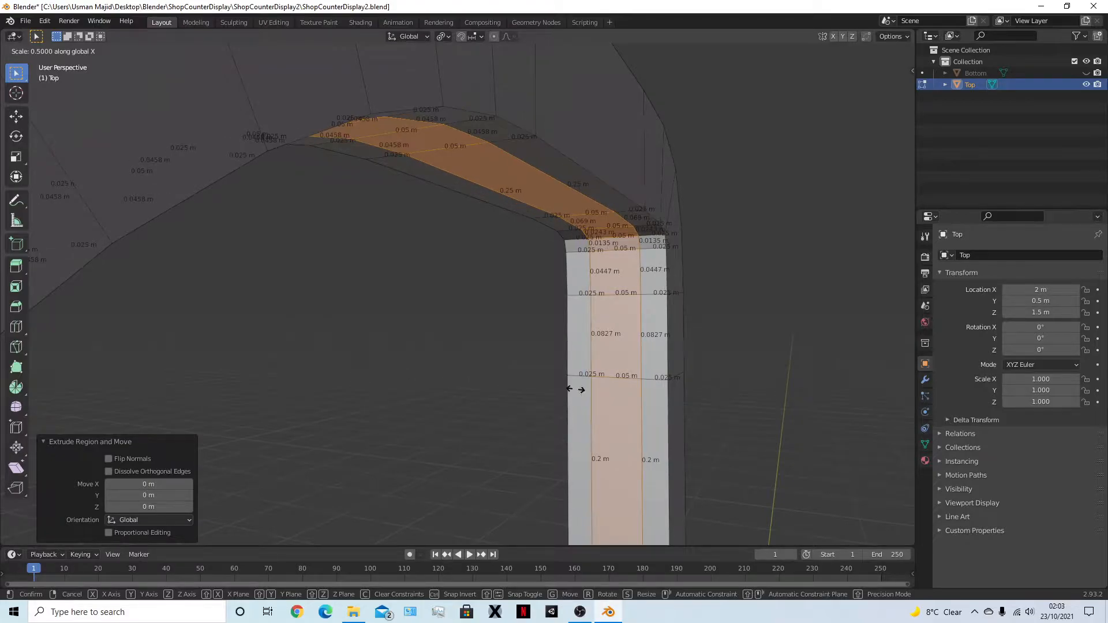
click(576, 390)
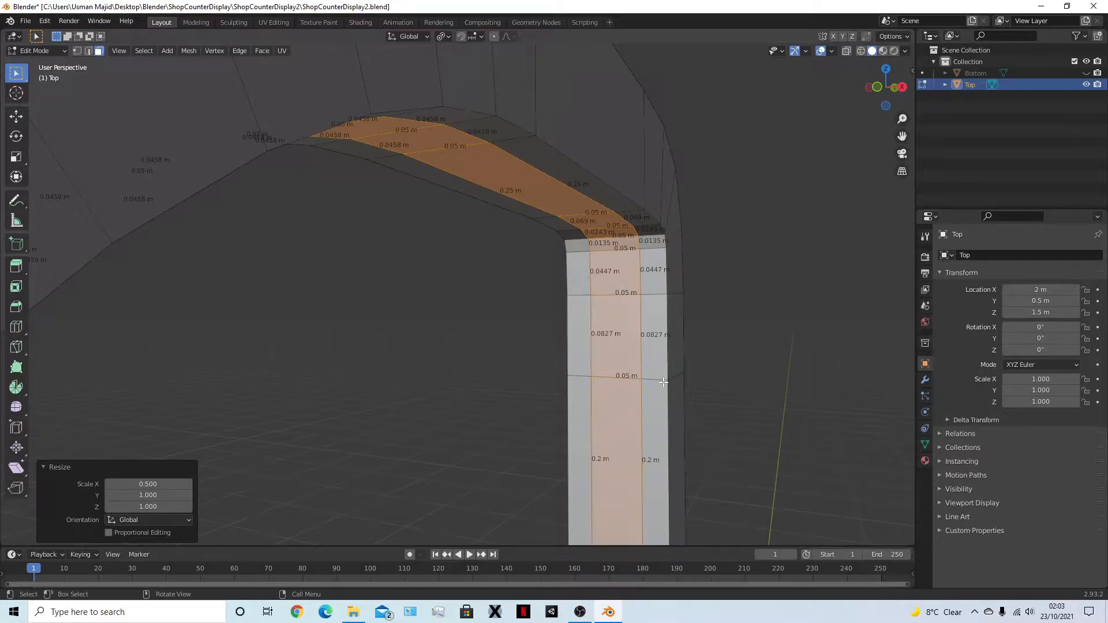
scroll(664, 382, down, 7)
middle_drag(692, 433, 630, 416)
scroll(485, 393, up, 4)
middle_drag(439, 395, 494, 383)
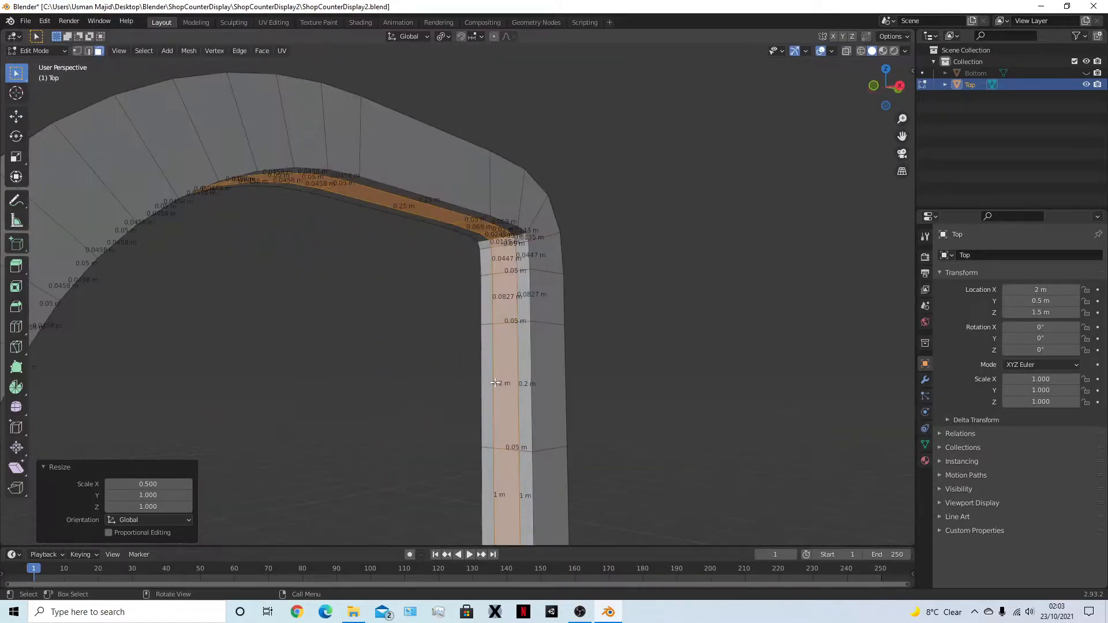
right_click(408, 349)
scroll(662, 445, down, 5)
middle_drag(676, 440, 763, 465)
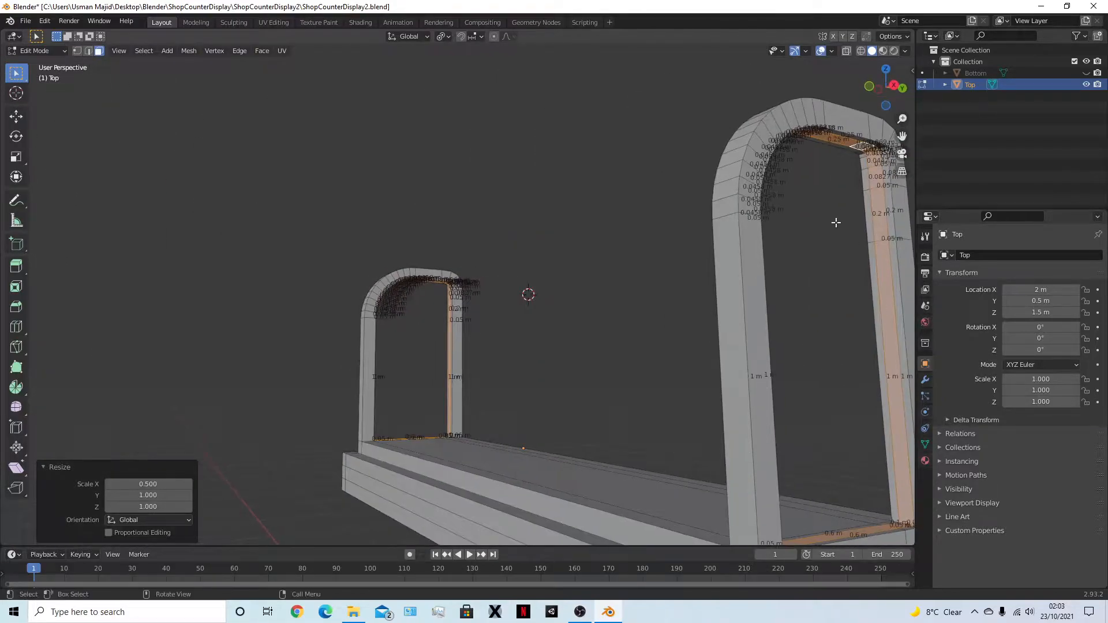
scroll(679, 339, up, 4)
middle_drag(668, 294, 492, 349)
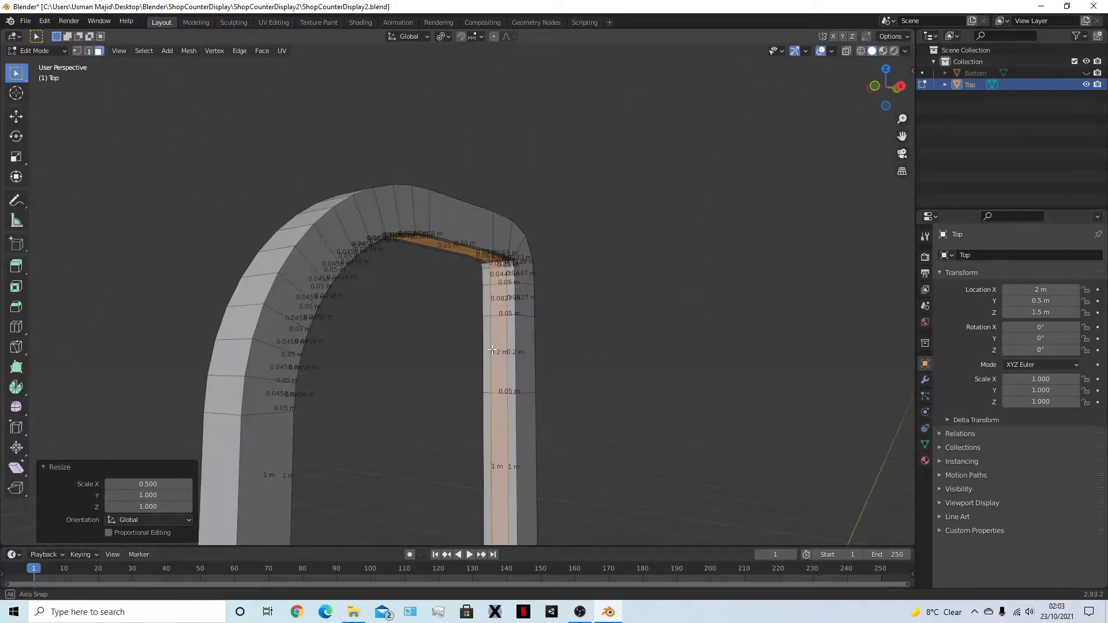
scroll(591, 360, up, 3)
right_click(701, 379)
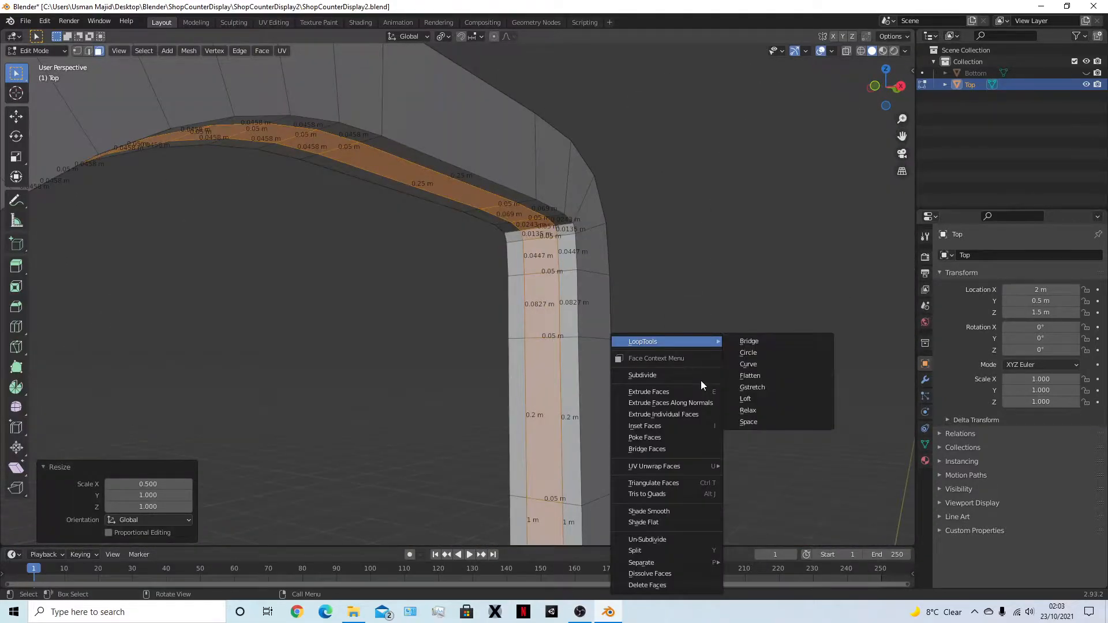
click(700, 414)
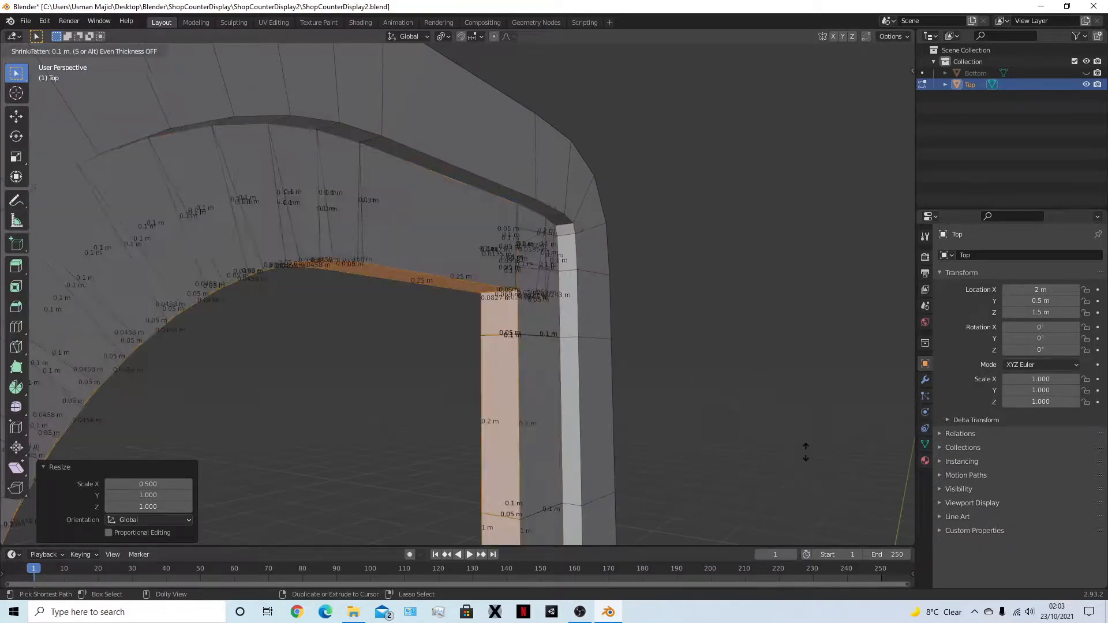
key(ctrl)
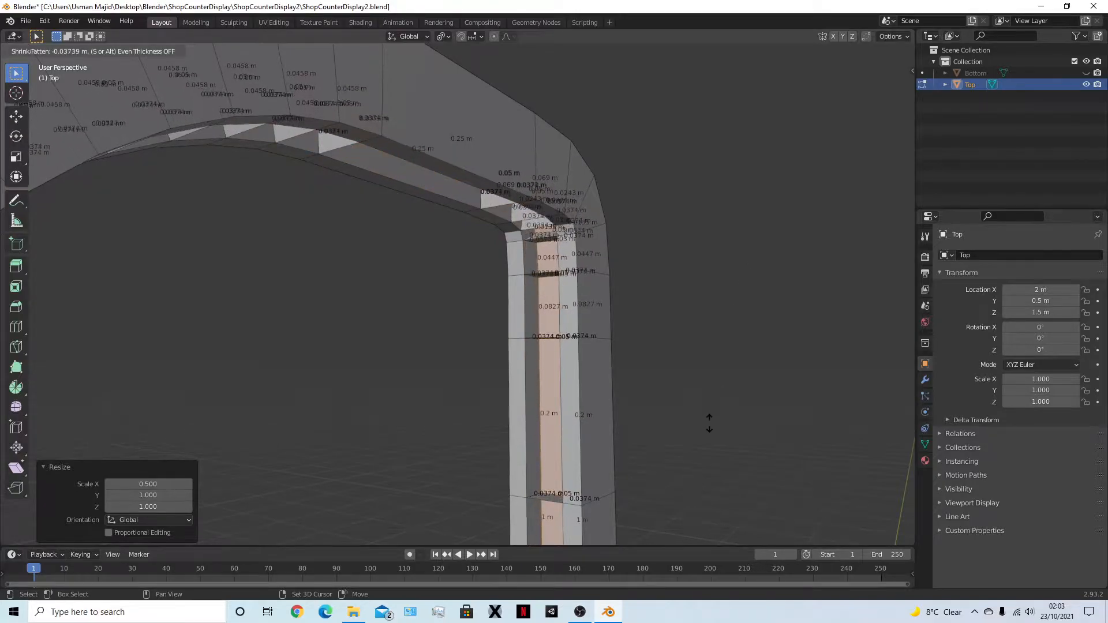
key(Escape)
key(ctrl+z)
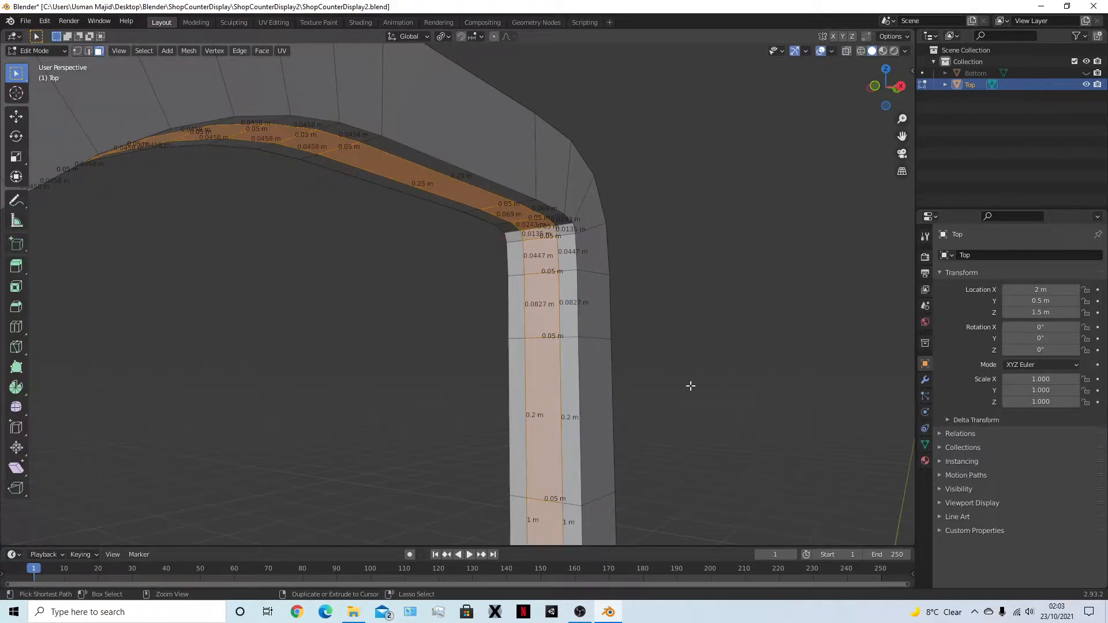
Extrude the narrowed inner strips along their normals with an offset of -0.05 m to form grooves
right_click(650, 325)
click(648, 313)
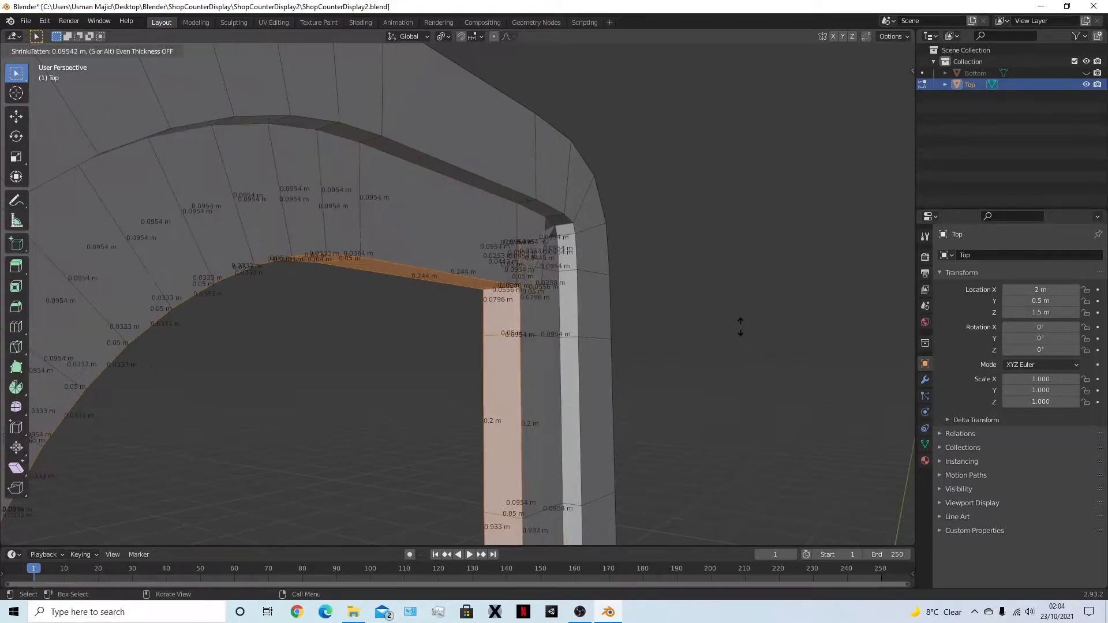
text(-(0)
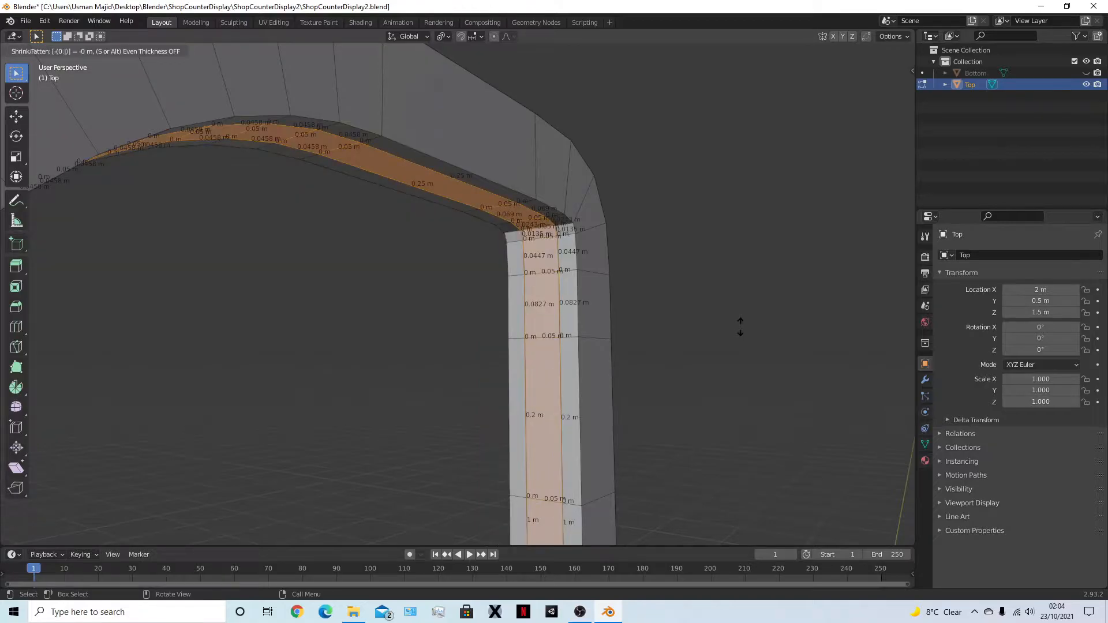
text(.05)
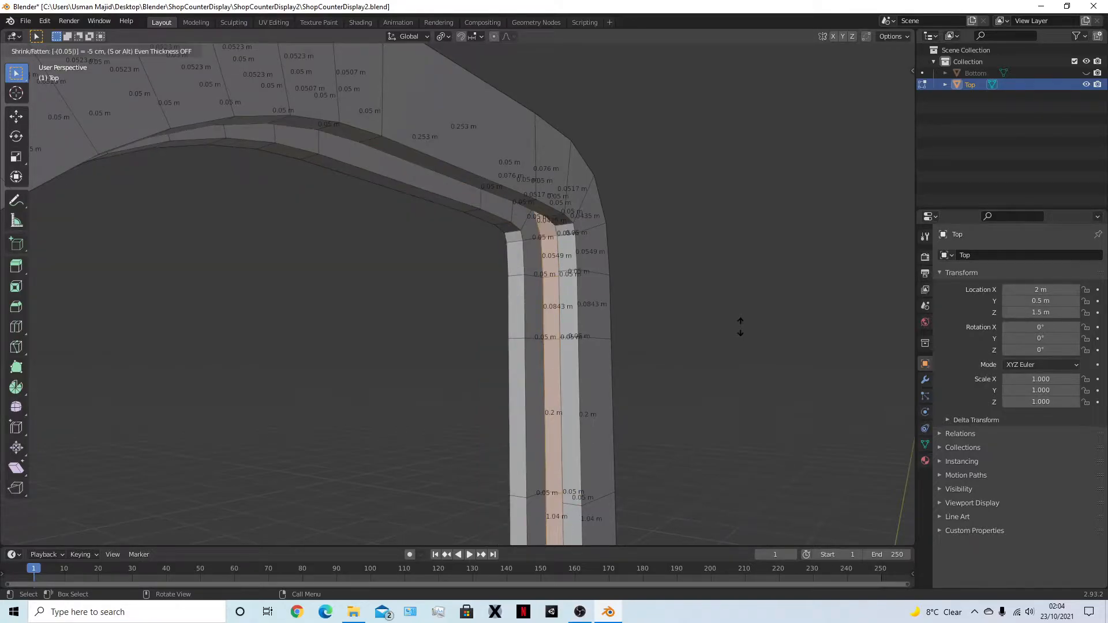
key(Return)
Examine the groove along the arch's posts and base in both X-ray and solid view
scroll(606, 233, up, 4)
middle_drag(606, 232, 487, 220)
scroll(593, 197, down, 3)
key(alt+z)
scroll(487, 220, down, 3)
middle_drag(358, 236, 559, 241)
shift+middle_drag(566, 282, 561, 79)
shift+middle_drag(594, 323, 519, 173)
scroll(602, 279, up, 1)
middle_drag(638, 291, 434, 300)
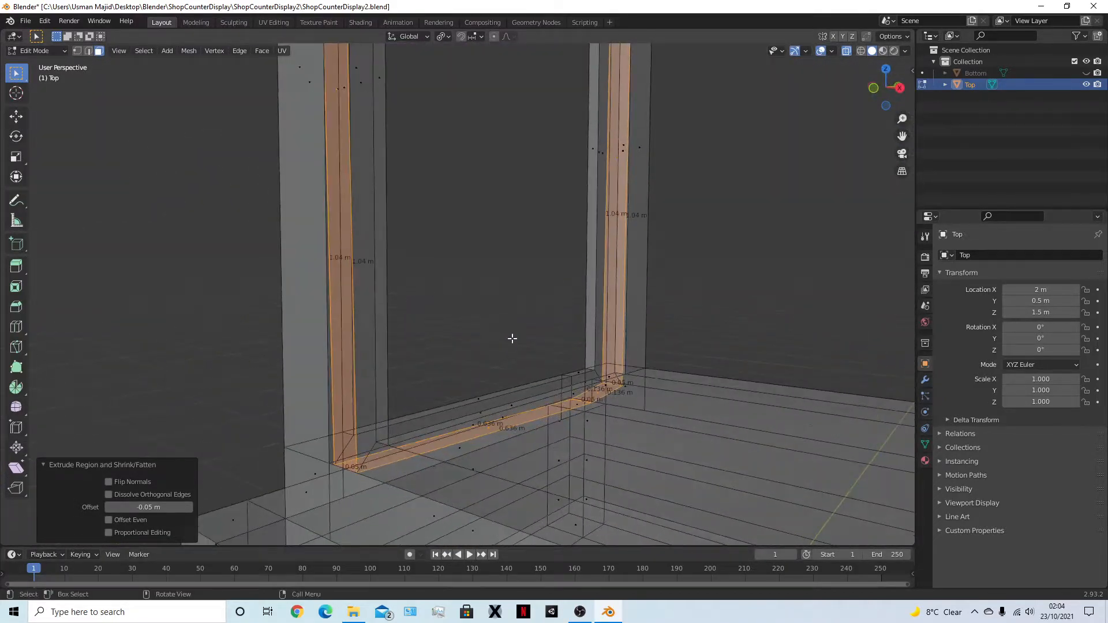
key(alt+z)
key(alt+z)
mouse_move(514, 344)
middle_down()
mouse_move(514, 388)
mouse_move(549, 390)
mouse_move(470, 374)
mouse_move(438, 344)
mouse_move(425, 269)
mouse_move(443, 390)
mouse_move(569, 402)
mouse_move(548, 372)
mouse_move(570, 342)
mouse_move(514, 292)
mouse_move(480, 310)
middle_up()
key(alt+z)
middle_drag(580, 355, 291, 266)
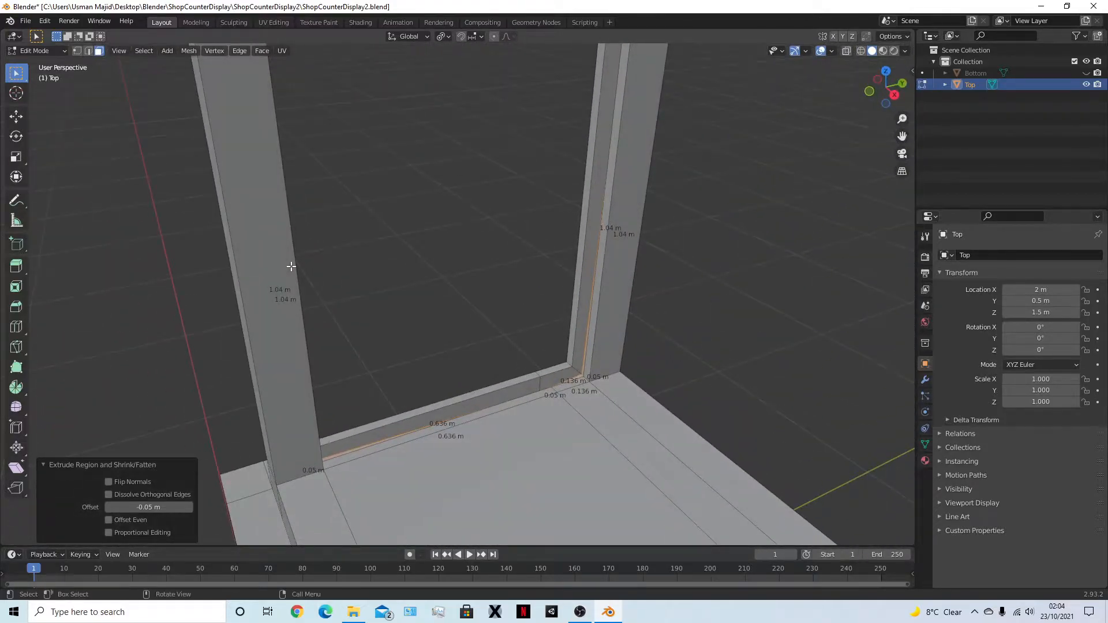
Undo the groove extrusion and the strip scaling on the arches' inner faces
key(ctrl+z)
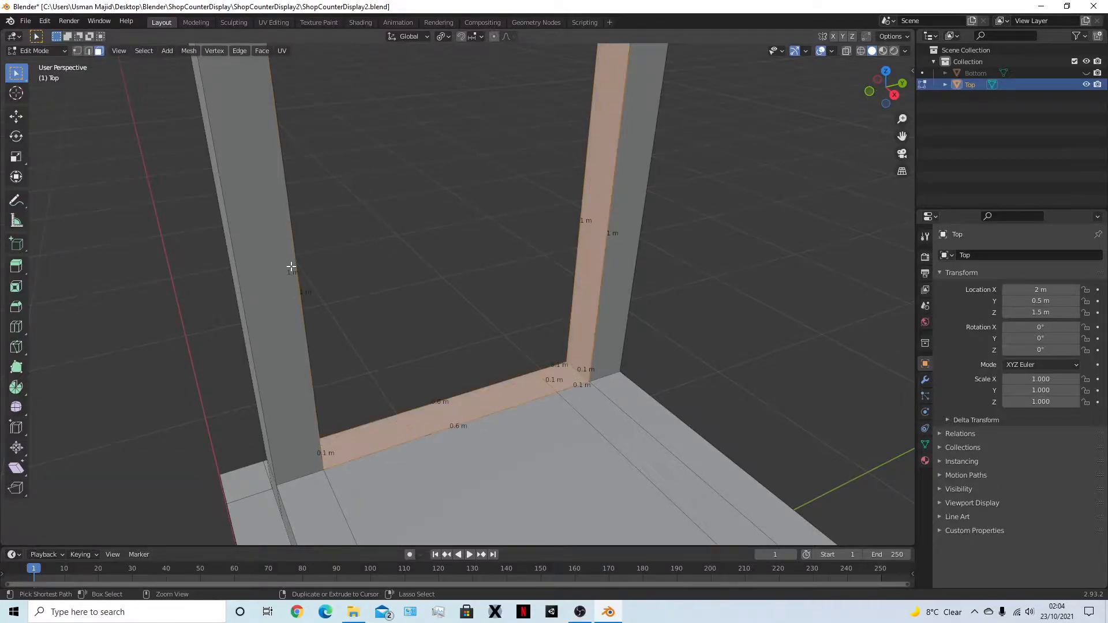
scroll(425, 301, down, 6)
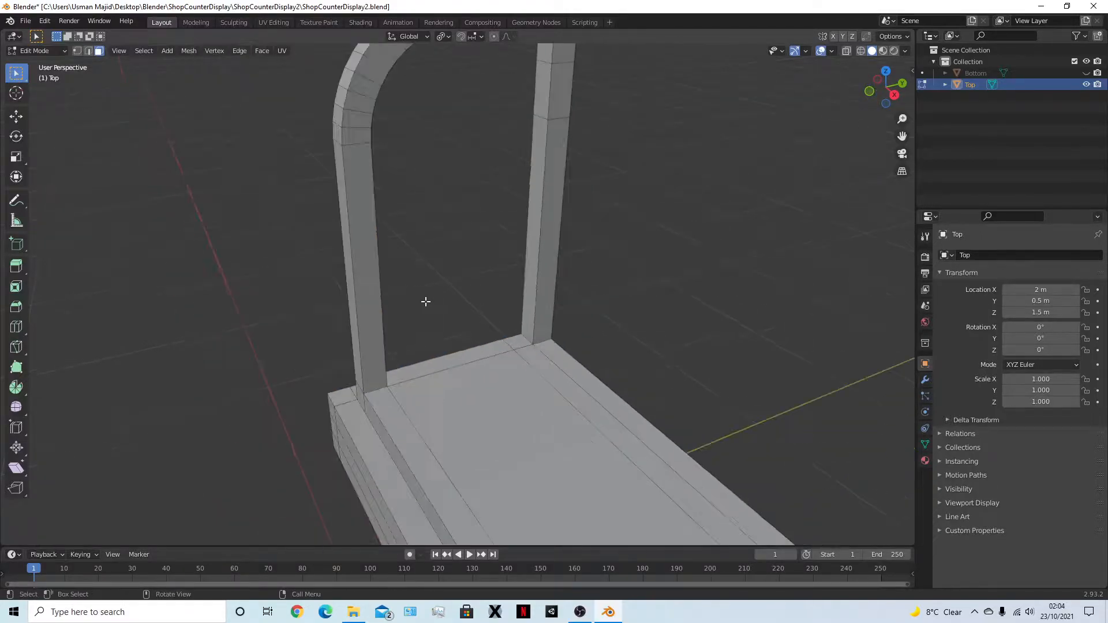
Hide the large top face of the base and examine the geometry beneath it at the foot of the arch
click(603, 272)
middle_drag(604, 272, 581, 312)
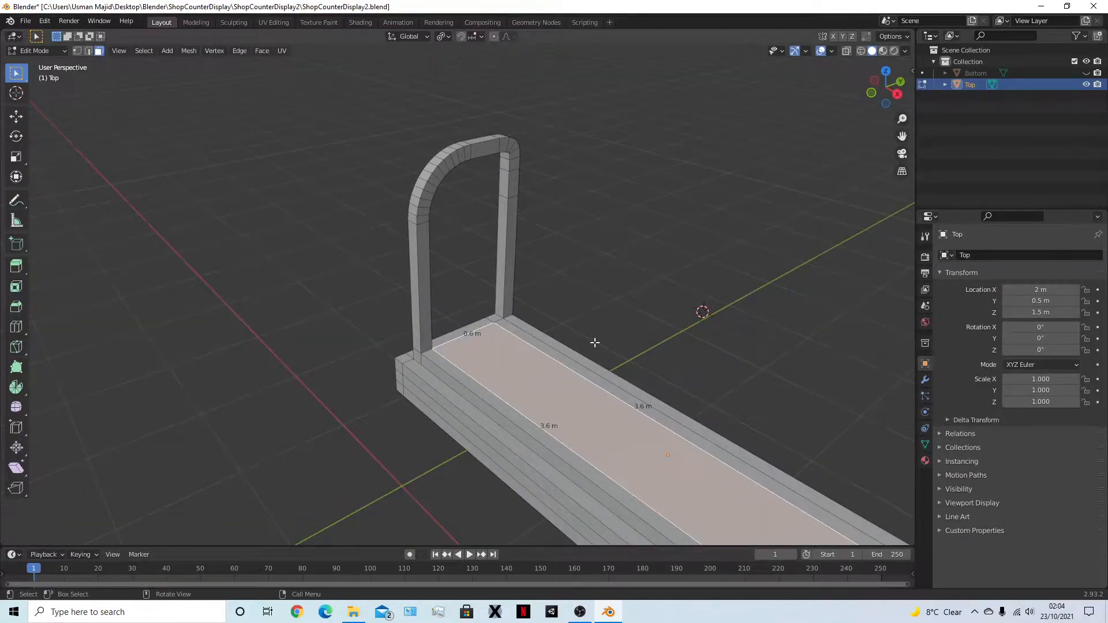
key(h)
scroll(601, 354, up, 4)
middle_drag(601, 354, 512, 311)
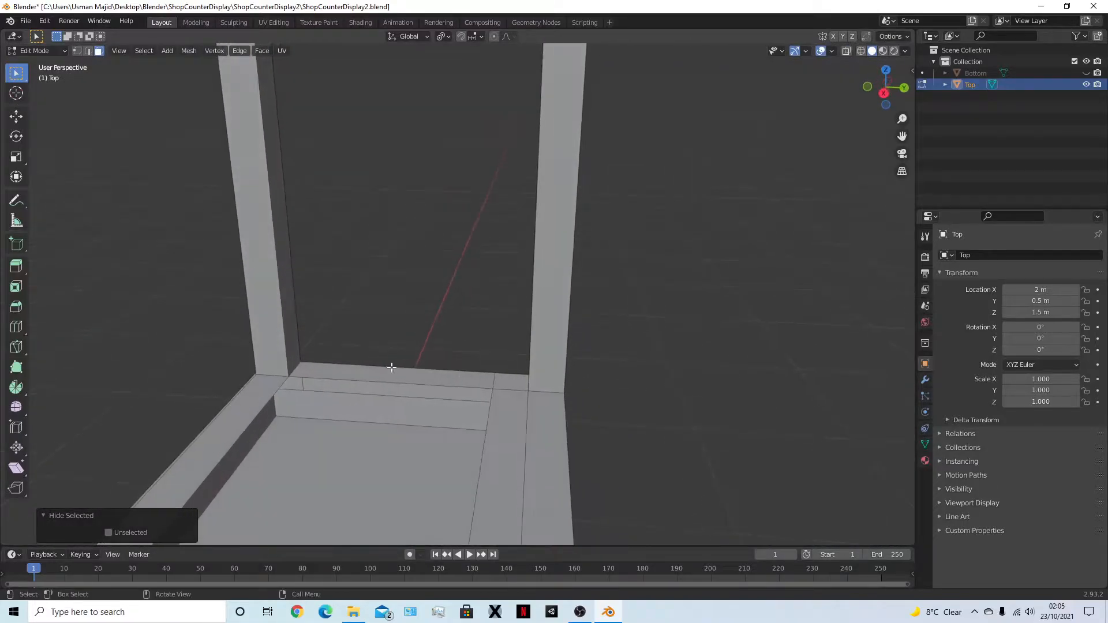
middle_drag(460, 381, 539, 412)
key(1)
key(3)
scroll(484, 305, down, 3)
middle_drag(475, 286, 462, 337)
scroll(488, 309, up, 3)
scroll(478, 299, down, 3)
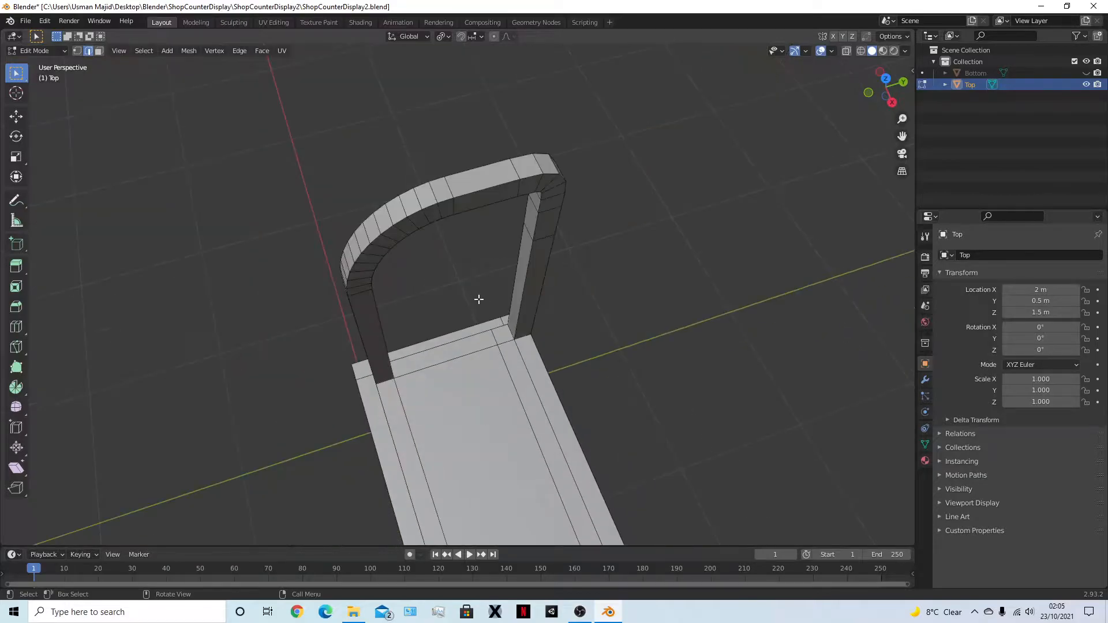
Save the current state of the model
middle_drag(459, 304, 502, 420)
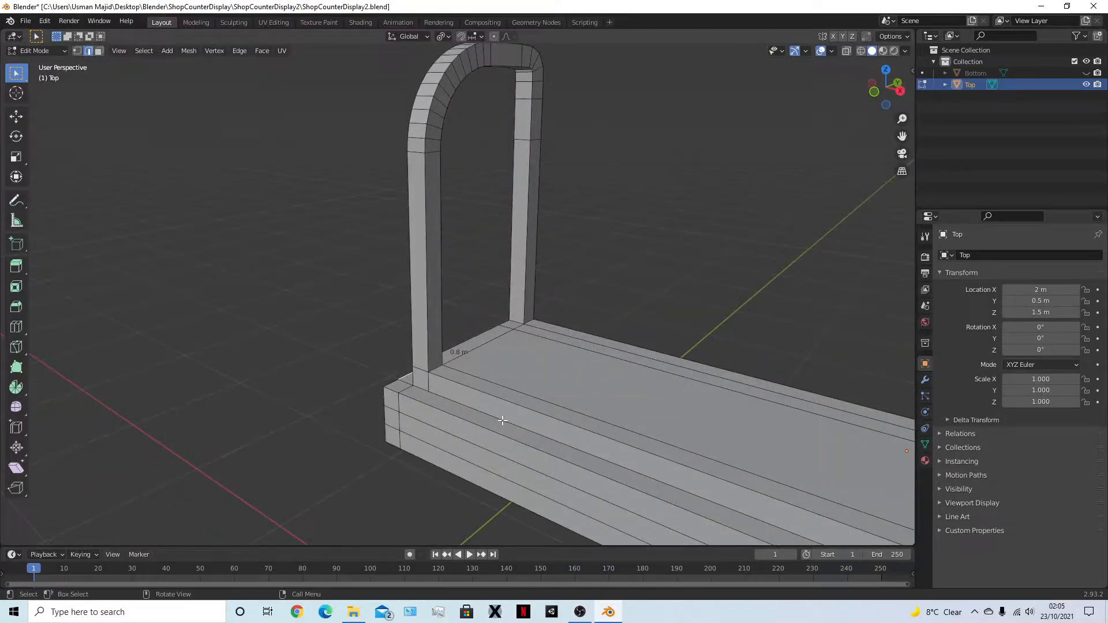
key(ctrl+s)
In face mode, select the full inner face loops of both arched frames together
scroll(587, 267, up, 4)
scroll(602, 246, down, 2)
key(3)
shift+middle_drag(632, 156, 603, 320)
alt+click(512, 266)
shift+middle_drag(701, 355, 399, 213)
scroll(564, 245, down, 3)
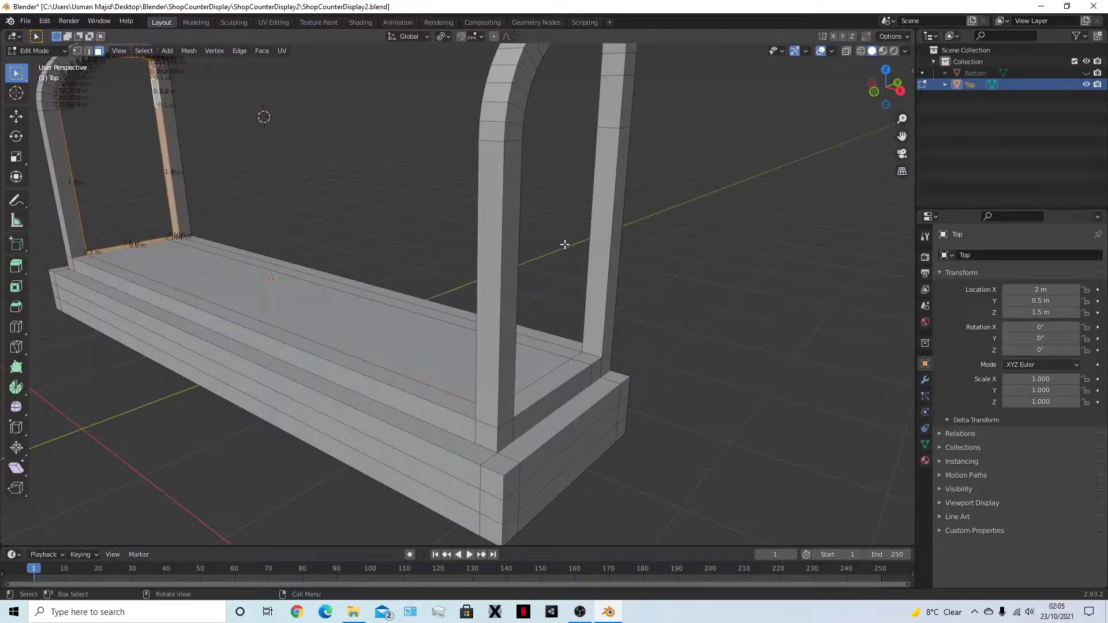
scroll(553, 234, down, 2)
shift+middle_drag(554, 178, 499, 248)
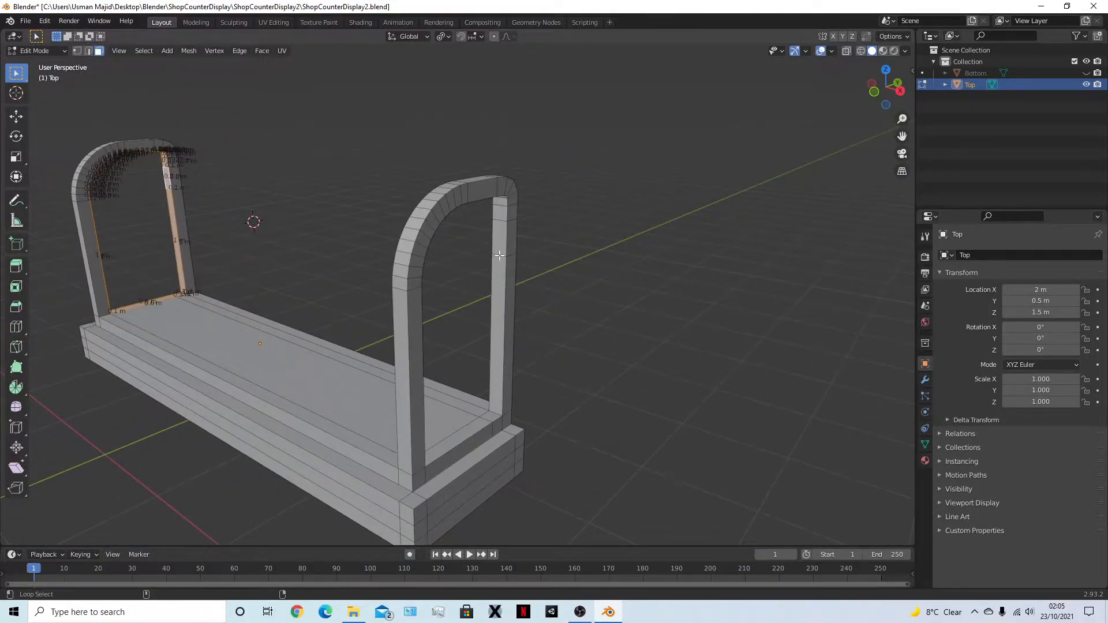
alt+click(500, 255)
middle_drag(306, 258, 316, 249)
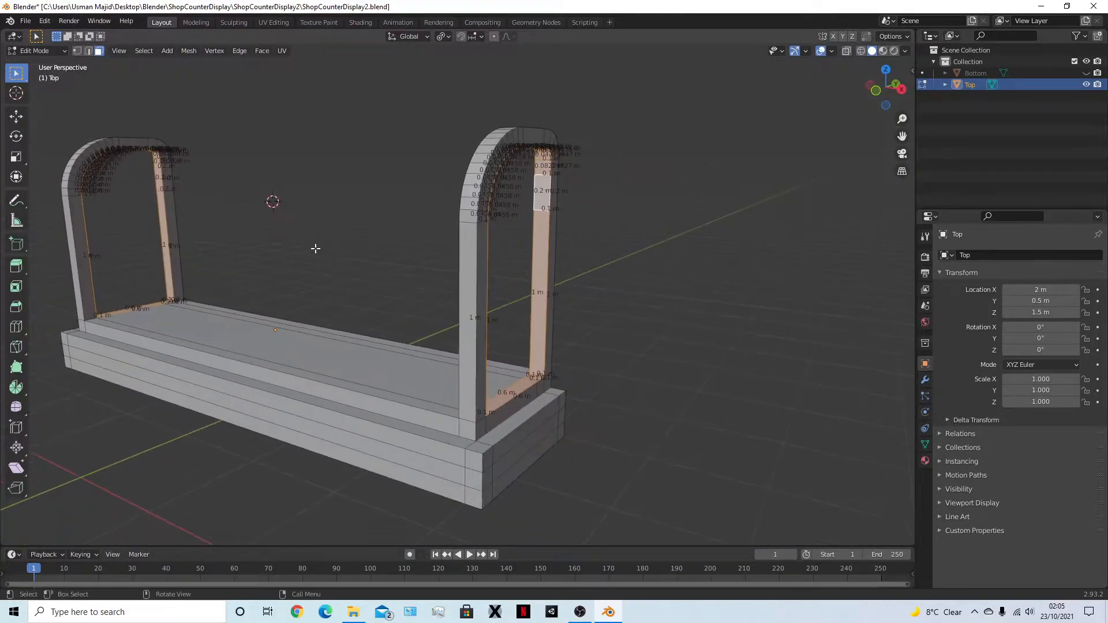
Extrude the selected inner faces in place and narrow them to 0.5 along the X axis
key(e)
right_click(335, 220)
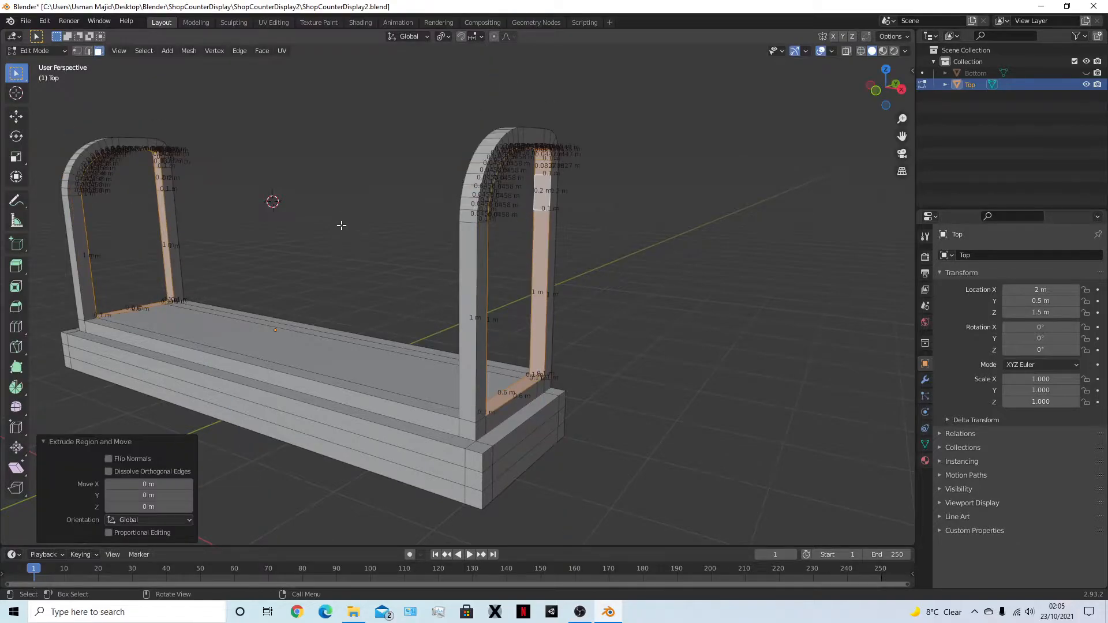
key(s)
key(x)
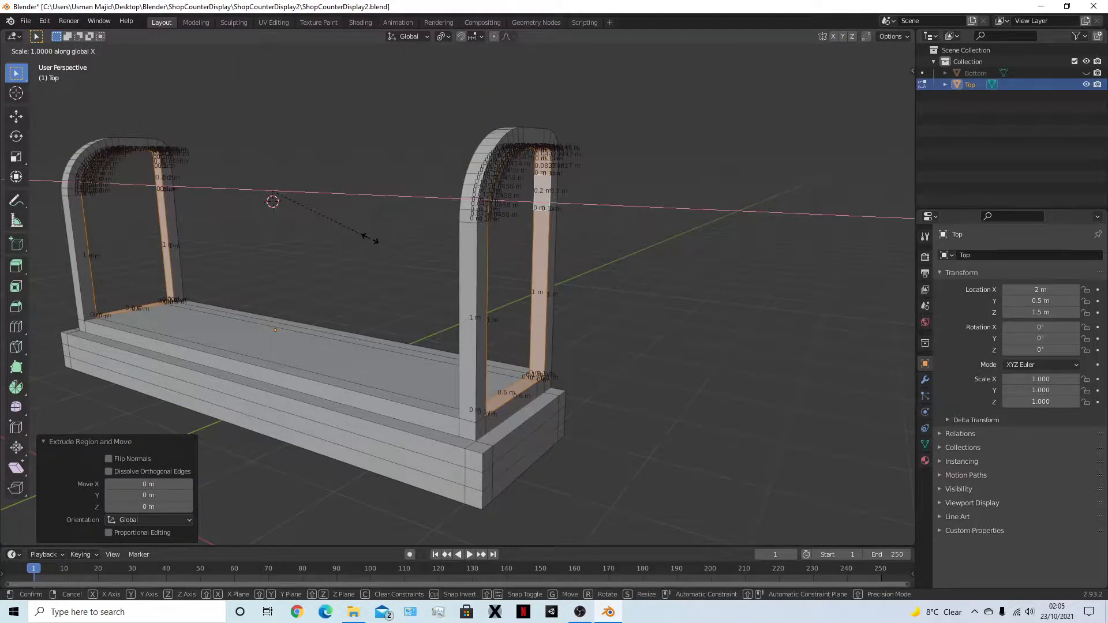
click(312, 218)
Extrude the narrowed inner faces of both arched frames in place and start an extrusion of them along their normals
scroll(539, 198, up, 3)
shift+middle_drag(629, 199, 512, 365)
scroll(547, 270, up, 2)
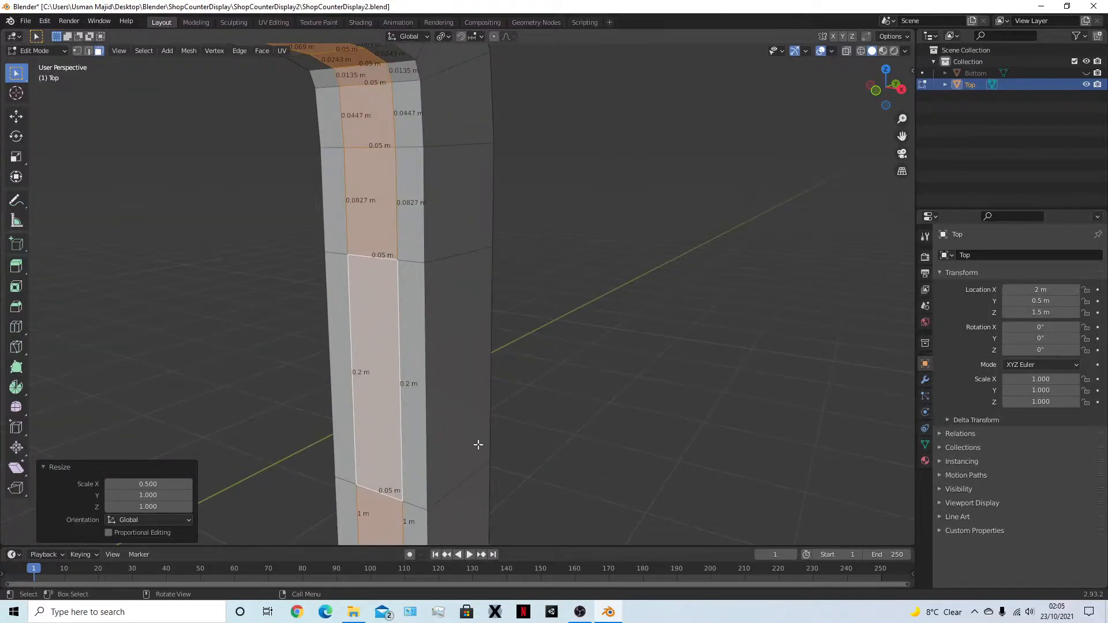
mouse_move(502, 383)
shift+middle_down()
mouse_move(545, 299)
mouse_move(517, 396)
shift+middle_up()
key(e)
right_click(518, 312)
right_click(380, 318)
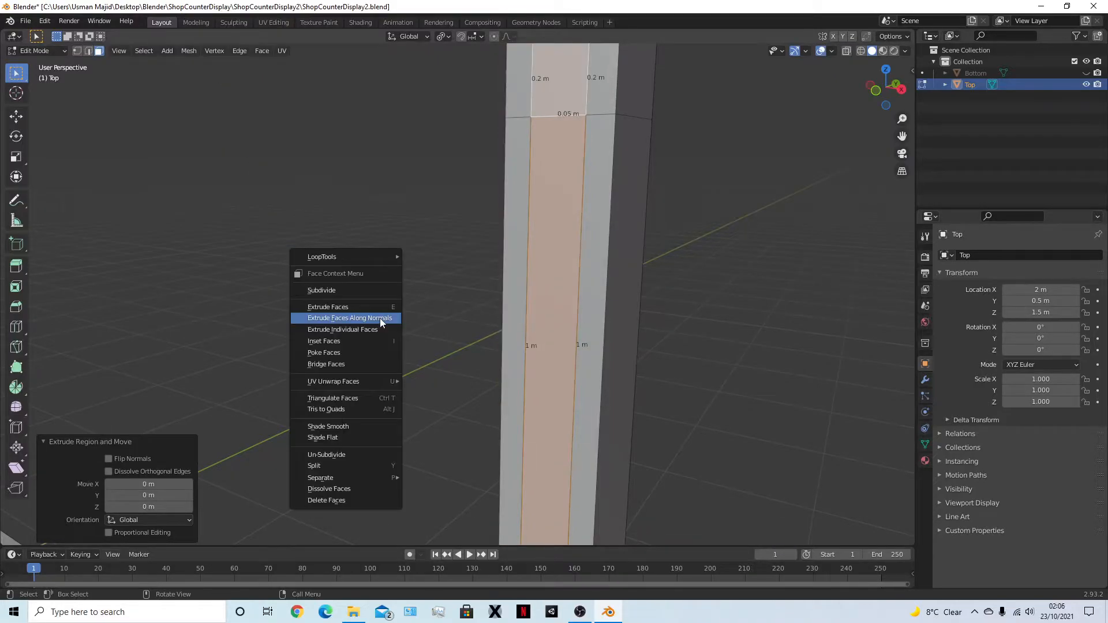
click(380, 317)
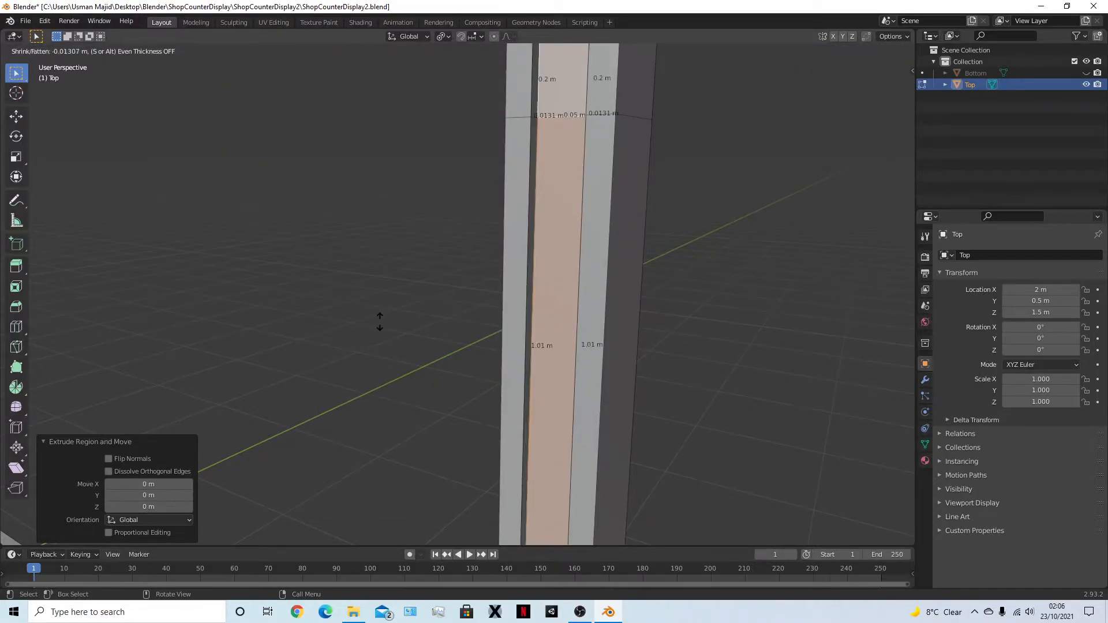
Try offsetting the extruded inner faces along their normals by 0.05 m
text(-0.05-)
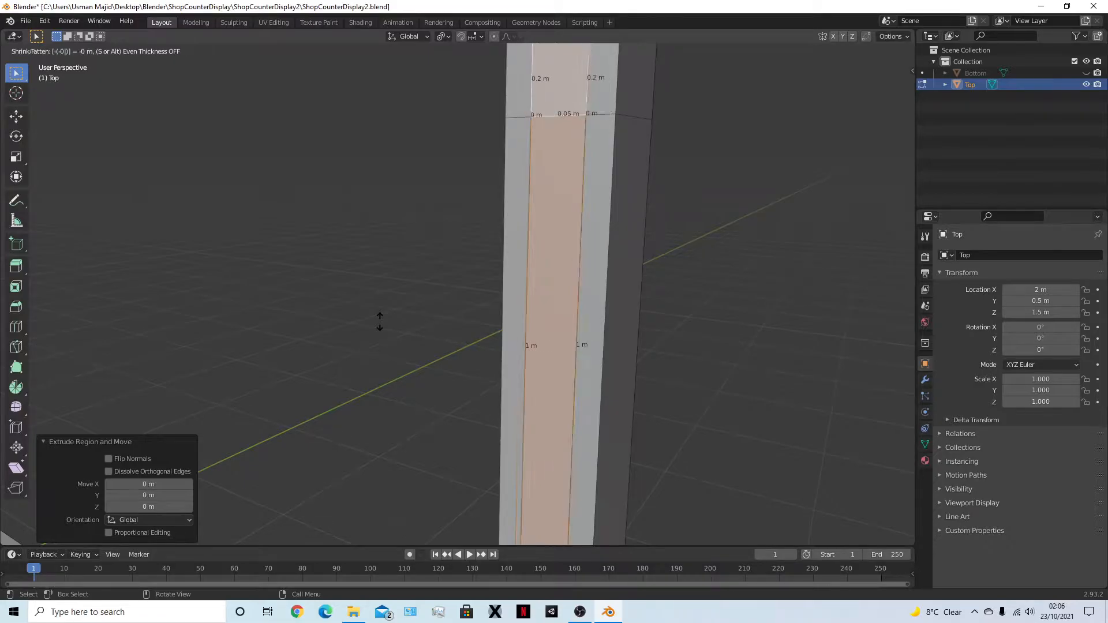
key(BackSpace)
key(BackSpace)
key(BackSpace)
key(BackSpace)
key(BackSpace)
key(BackSpace)
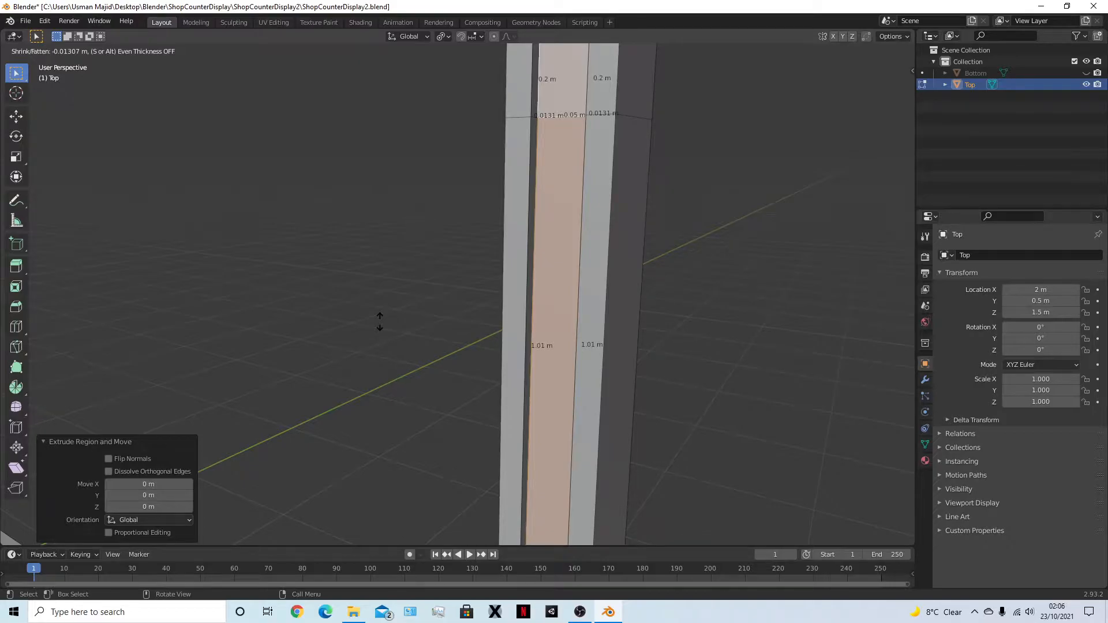
key(ctrl)
key(shift)
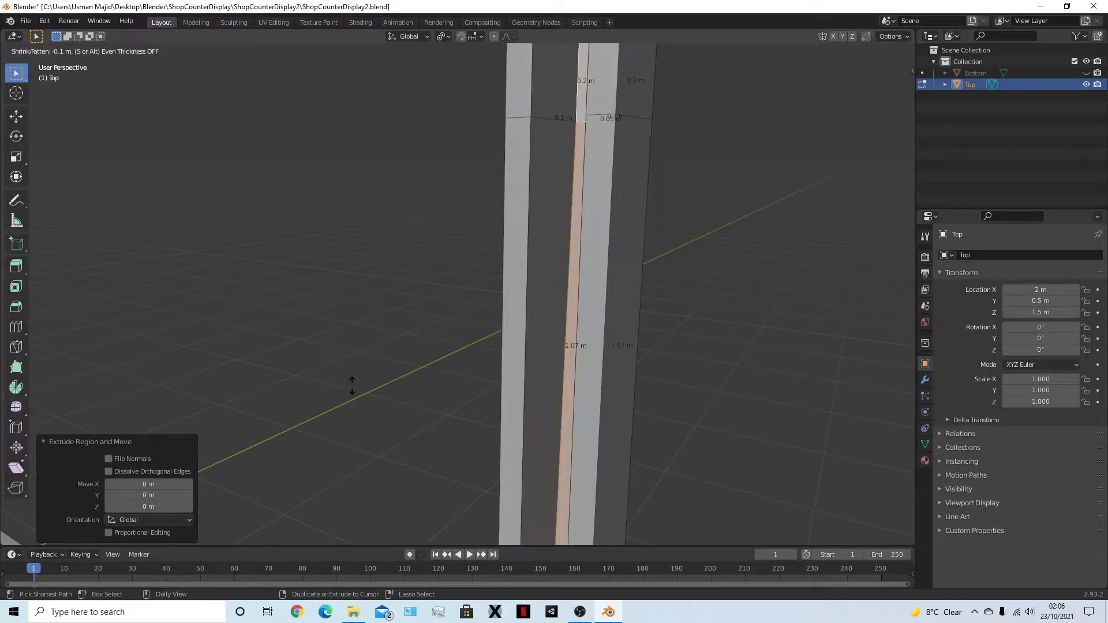
key(minus)
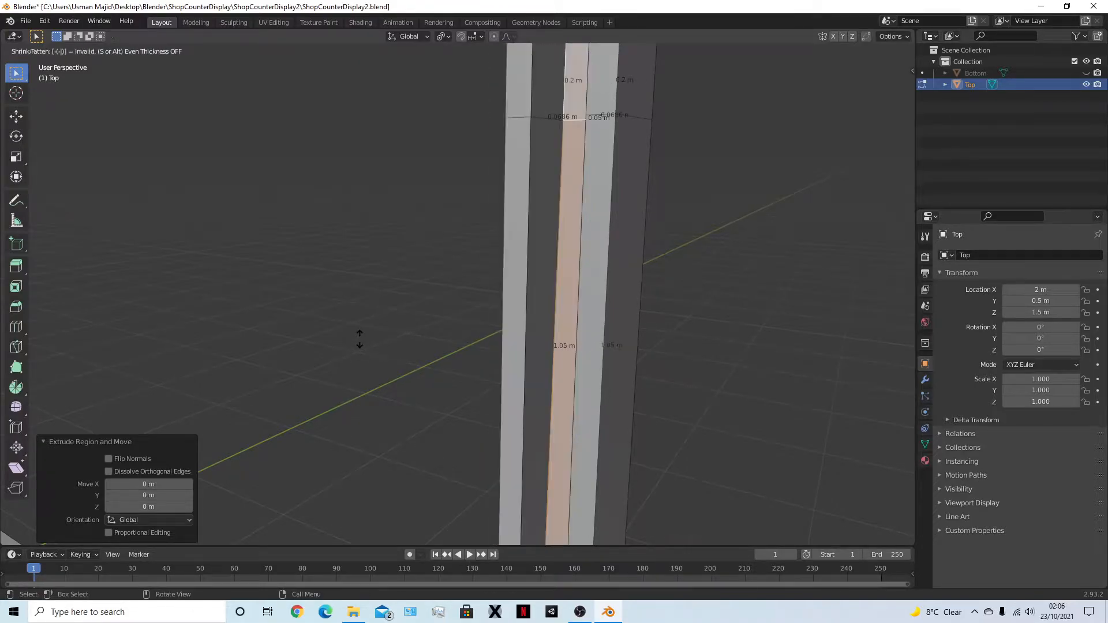
text(0.05)
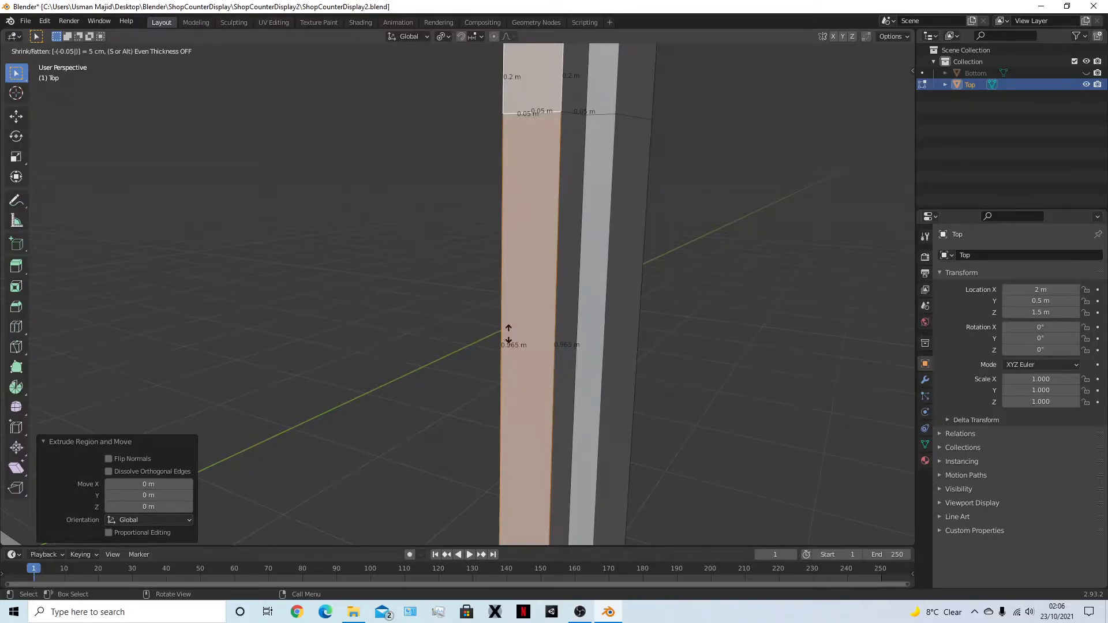
key(BackSpace)
key(BackSpace)
key(BackSpace)
key(BackSpace)
key(BackSpace)
key(BackSpace)
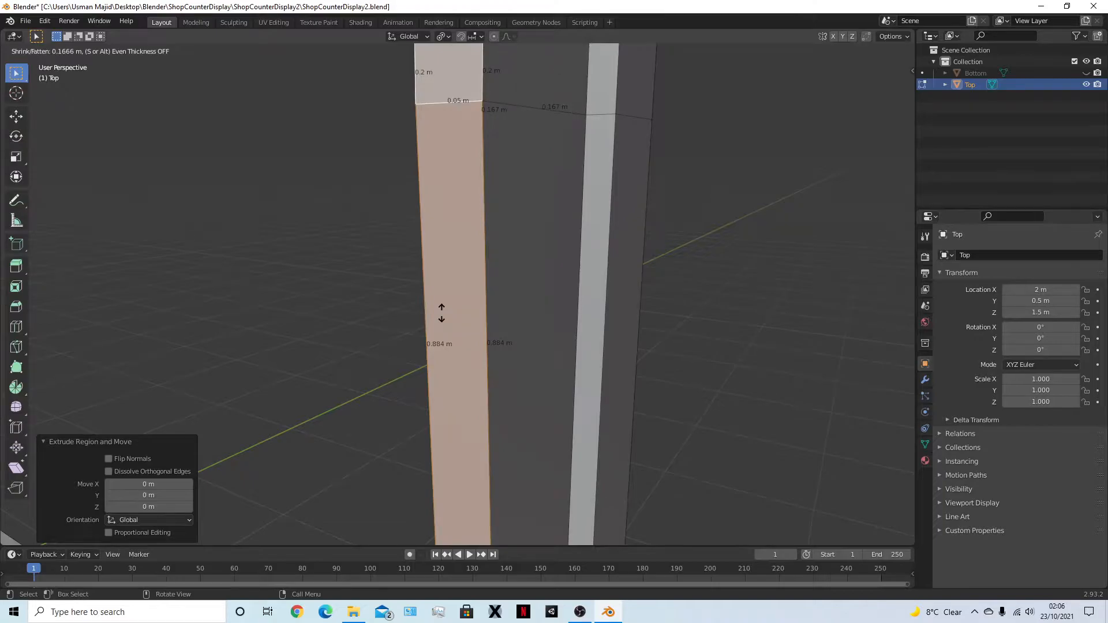
text(-0.05)
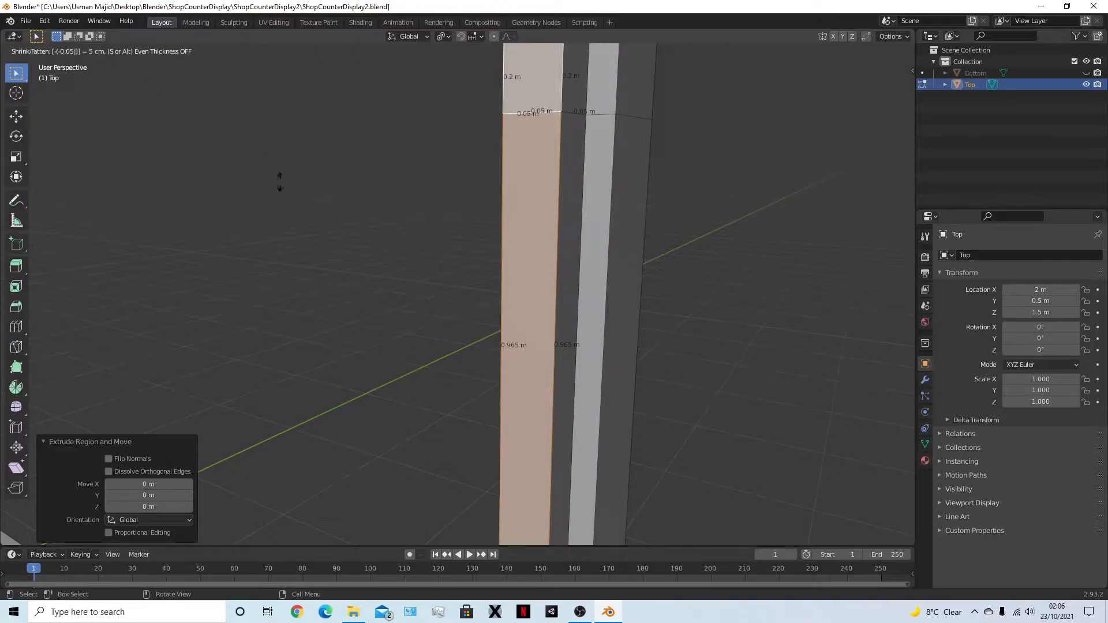
key(BackSpace)
key(BackSpace)
key(BackSpace)
key(BackSpace)
key(BackSpace)
key(BackSpace)
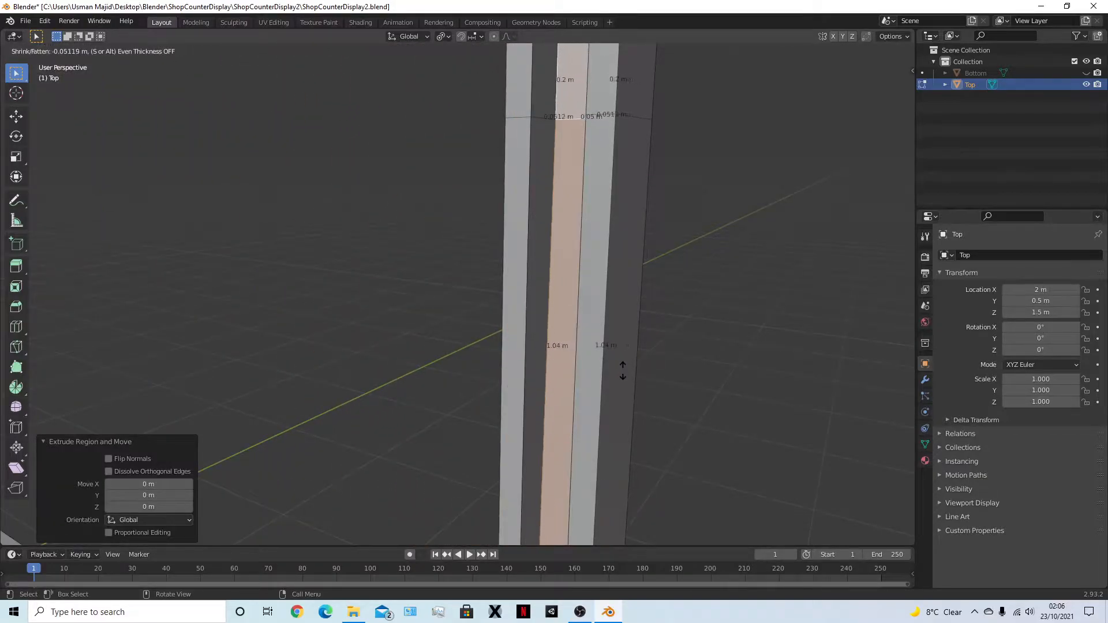
Sink the narrowed faces into the frames with an offset of -0.05 m along their normals
key(minus)
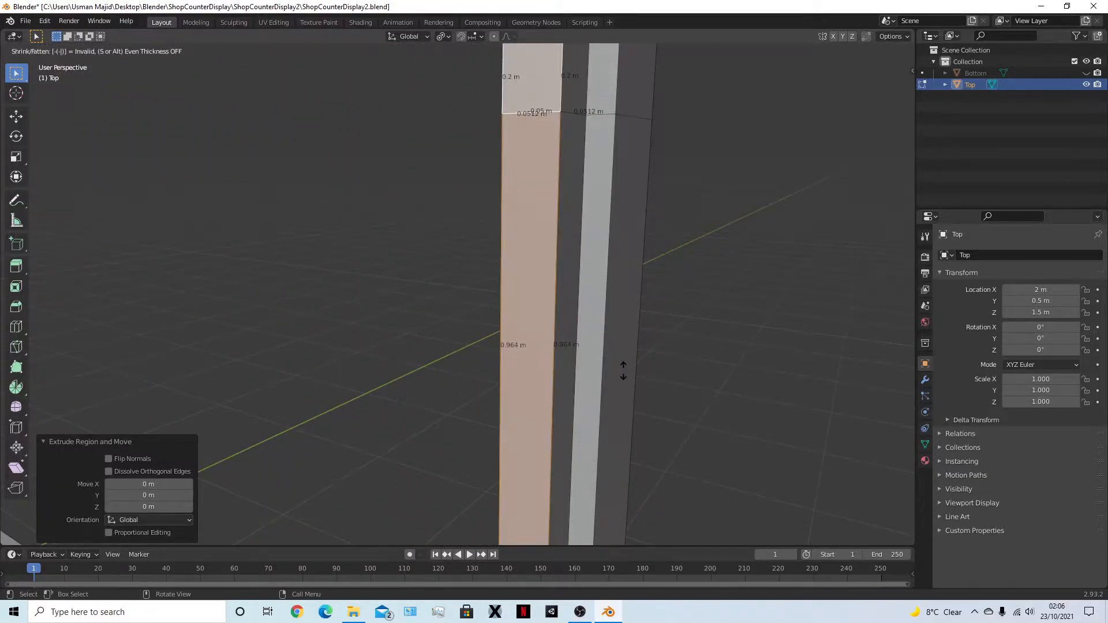
key(minus)
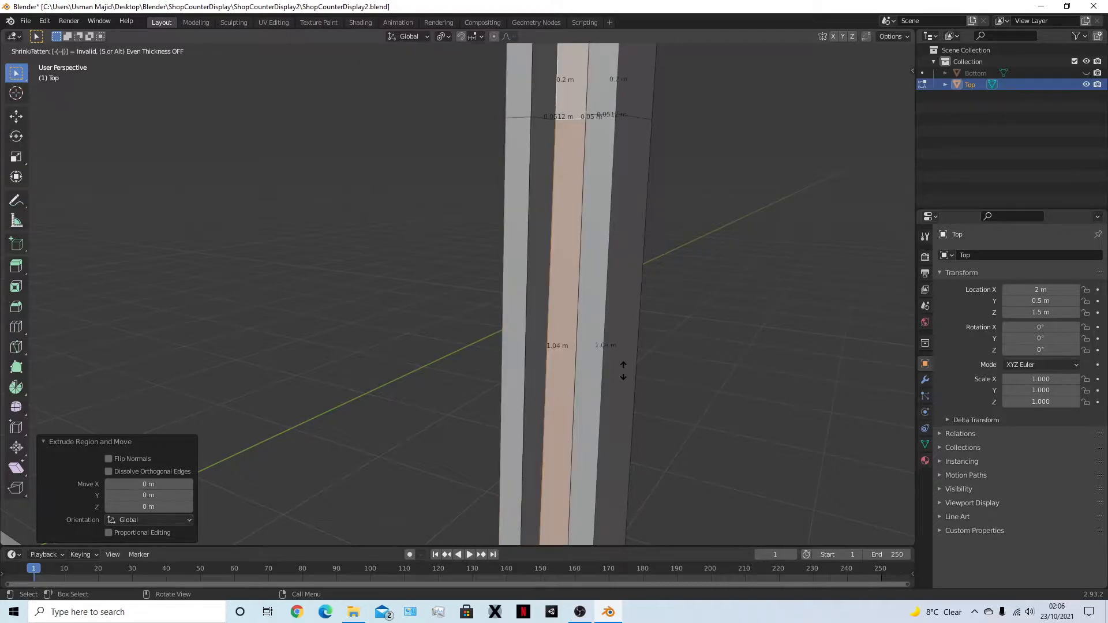
text(0.05)
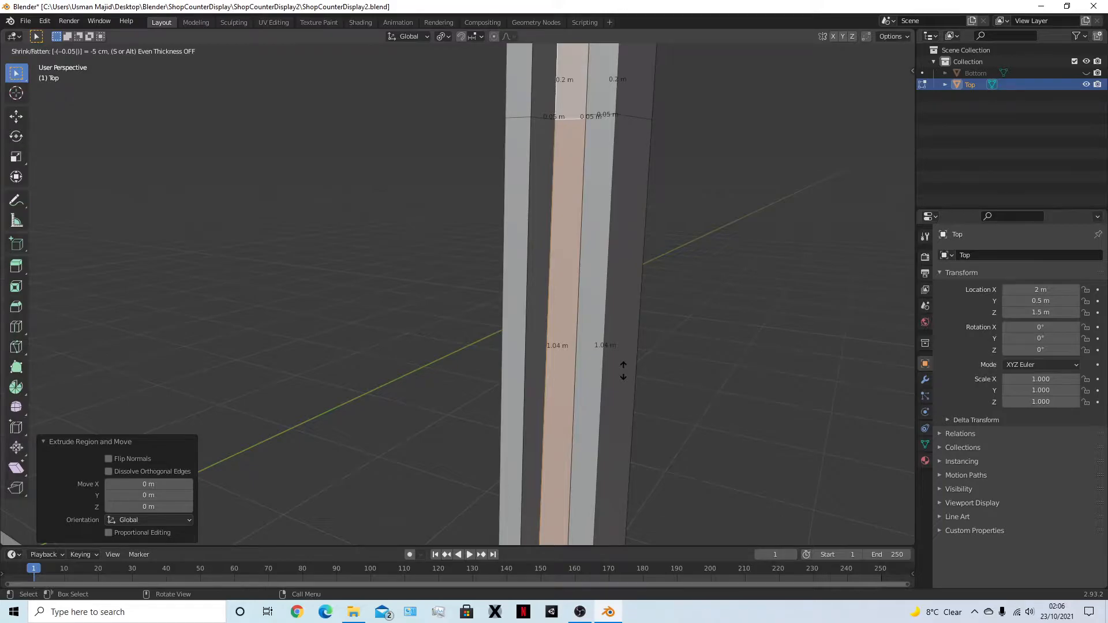
key(Return)
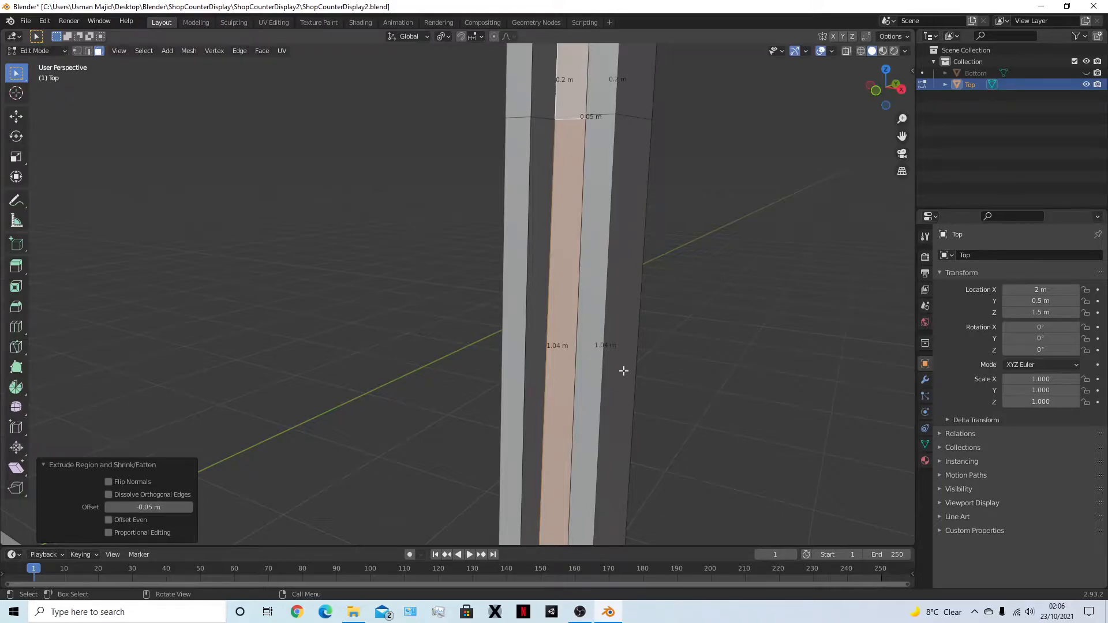
Save the model and inspect the recessed grooves of both frames in X-ray and in object mode
scroll(631, 342, down, 5)
middle_drag(631, 341, 602, 361)
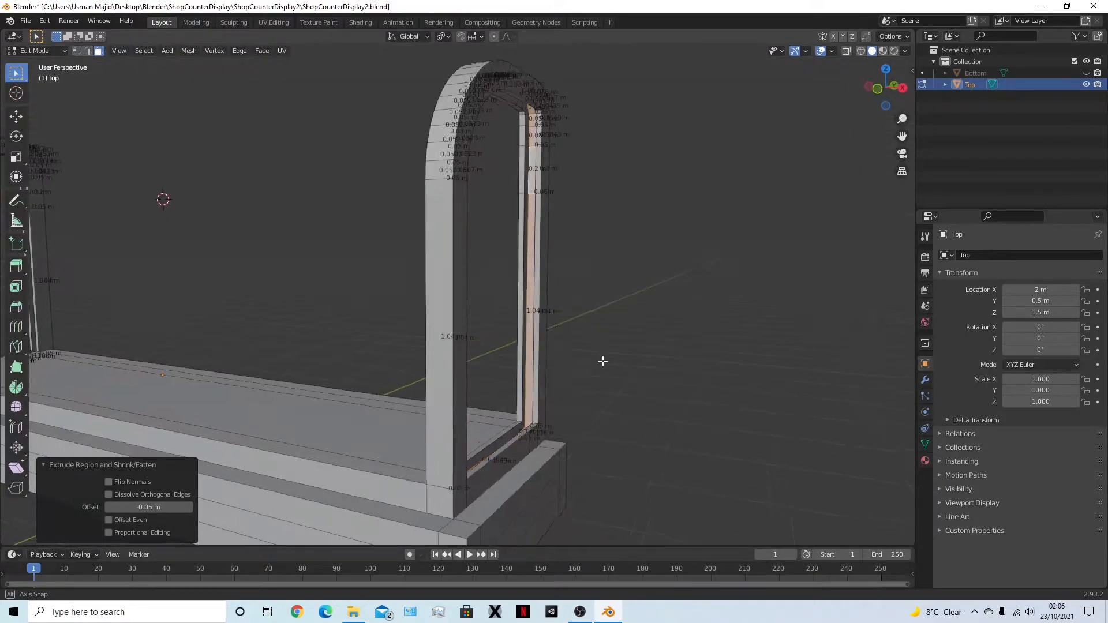
key(alt+z)
scroll(622, 383, up, 6)
scroll(622, 383, down, 5)
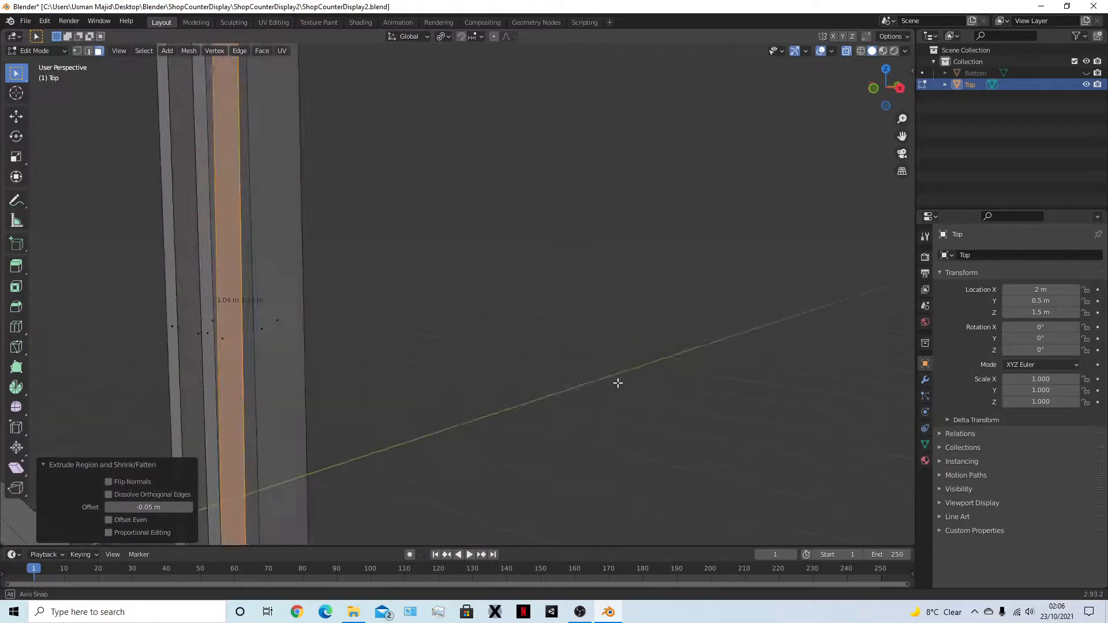
mouse_move(606, 366)
middle_down()
mouse_move(453, 329)
mouse_move(559, 361)
mouse_move(598, 348)
mouse_move(539, 358)
mouse_move(539, 349)
mouse_move(419, 338)
middle_up()
key(ctrl+s)
key(alt+z)
key(Tab)
scroll(511, 337, down, 5)
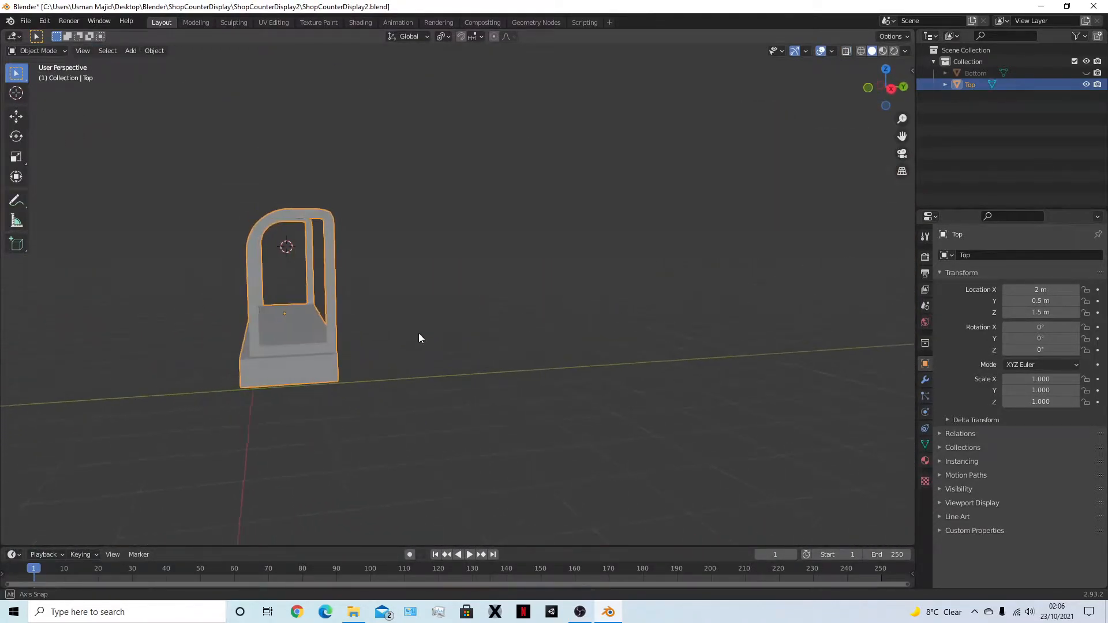
scroll(346, 322, up, 3)
middle_drag(346, 322, 515, 349)
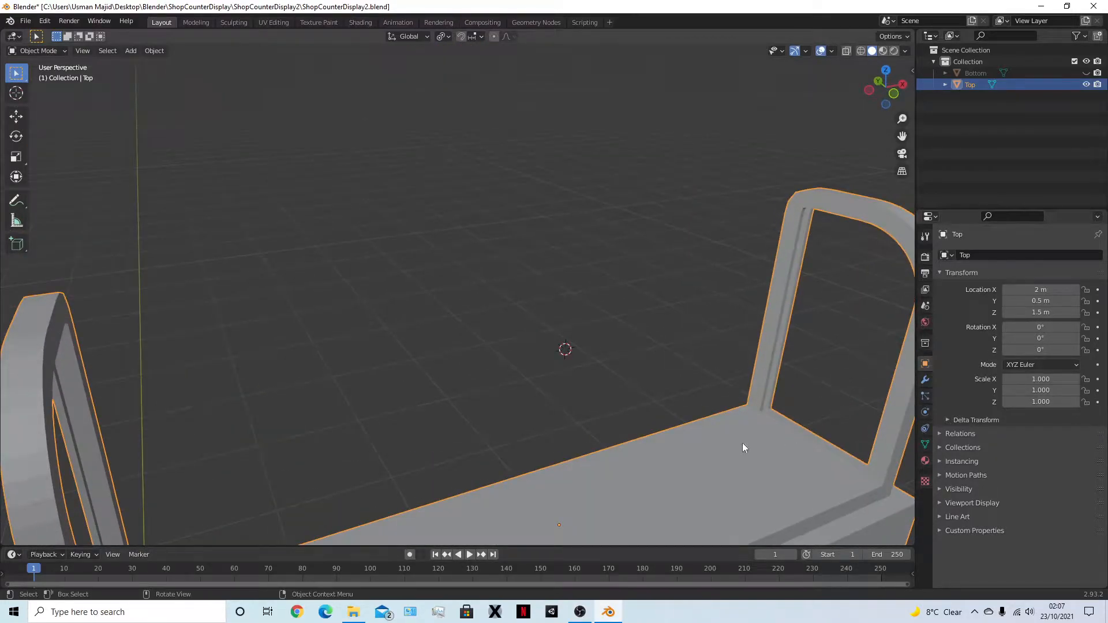
middle_drag(747, 442, 738, 426)
In edit mode, select the face loop running around the facing sides of both arches and along the base's long edges
key(Tab)
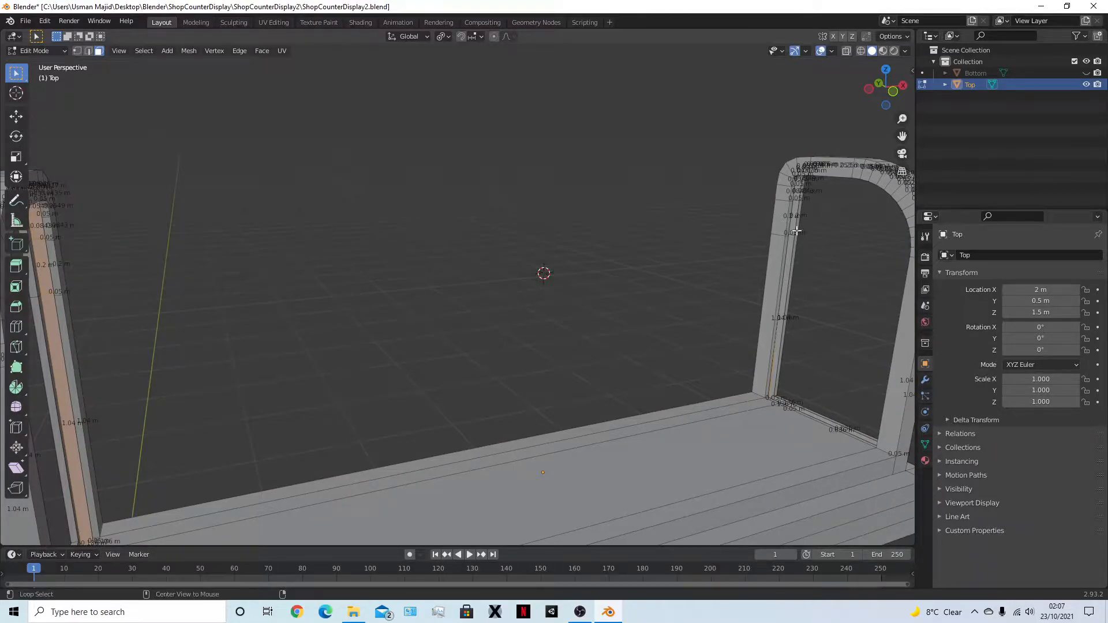
alt+click(779, 198)
scroll(754, 322, down, 5)
middle_drag(715, 367, 500, 332)
scroll(312, 271, up, 2)
shift+middle_drag(262, 245, 511, 283)
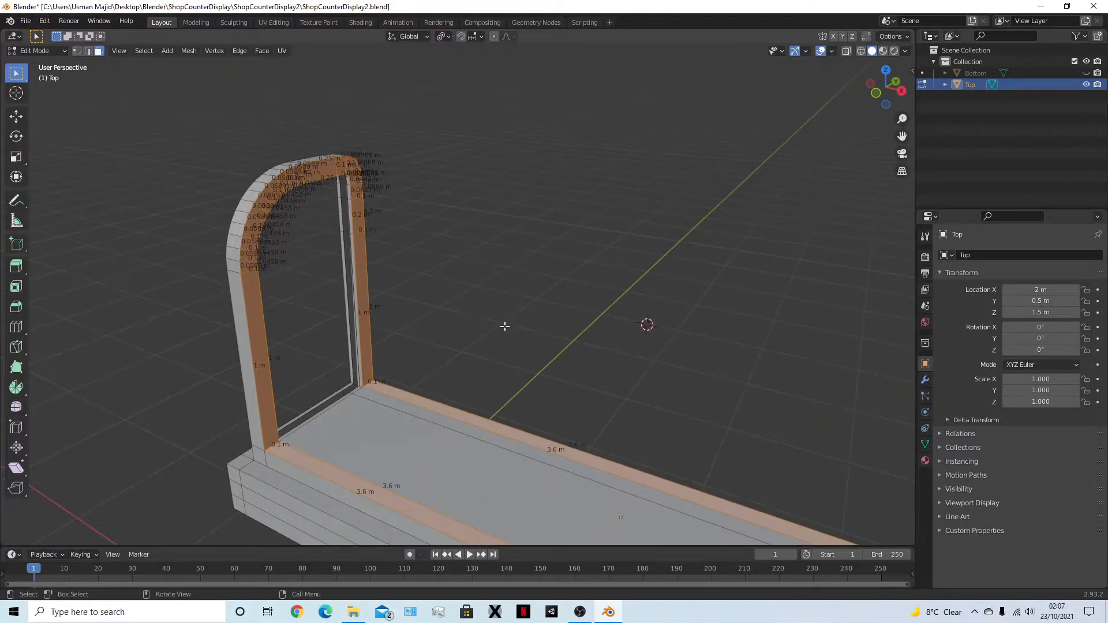
Try to extrude the selected face loop in place and scale it along the X axis
key(e)
right_click(599, 253)
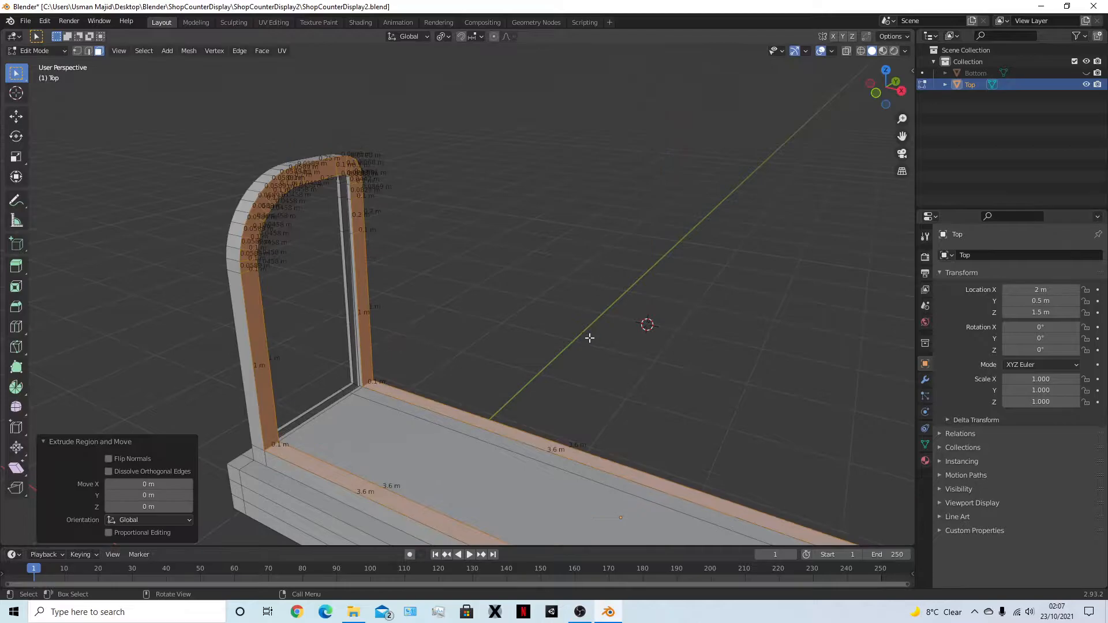
key(s)
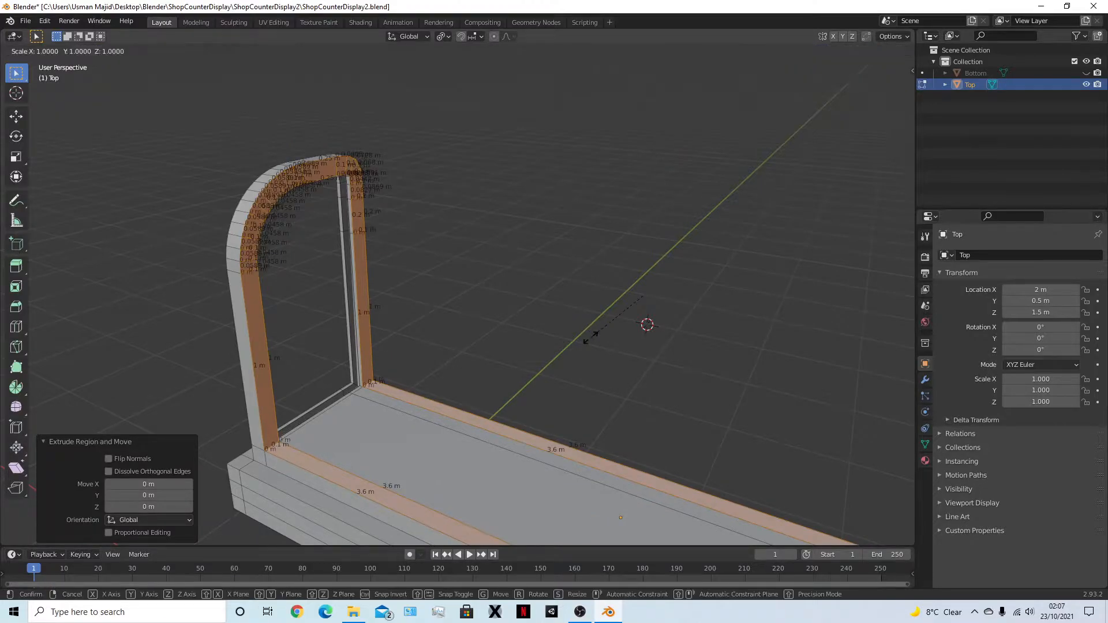
key(y)
key(x)
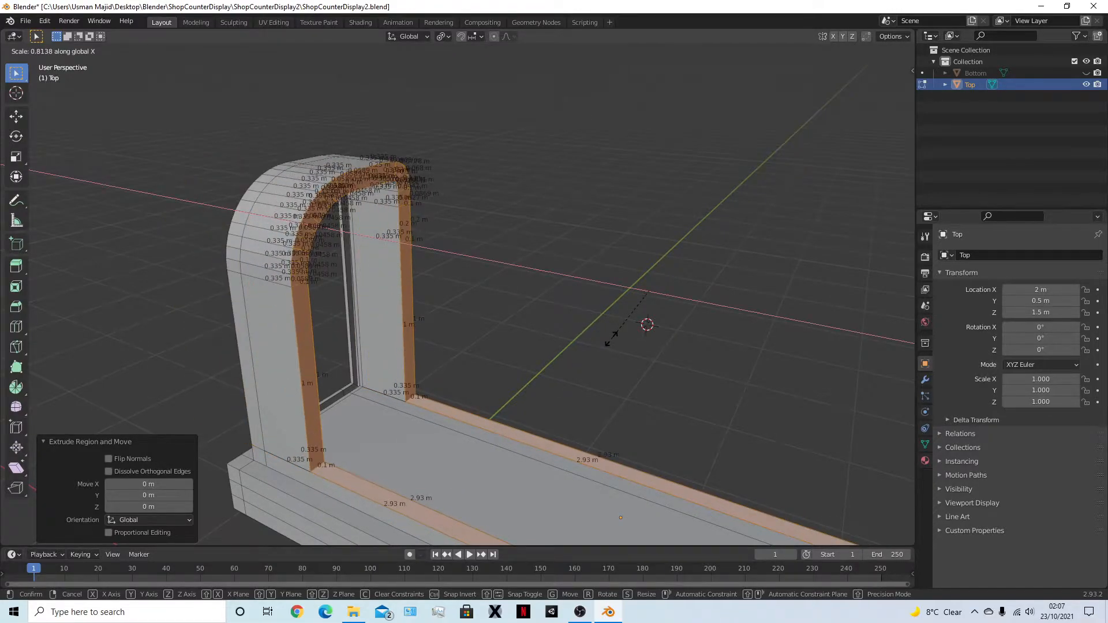
key(Escape)
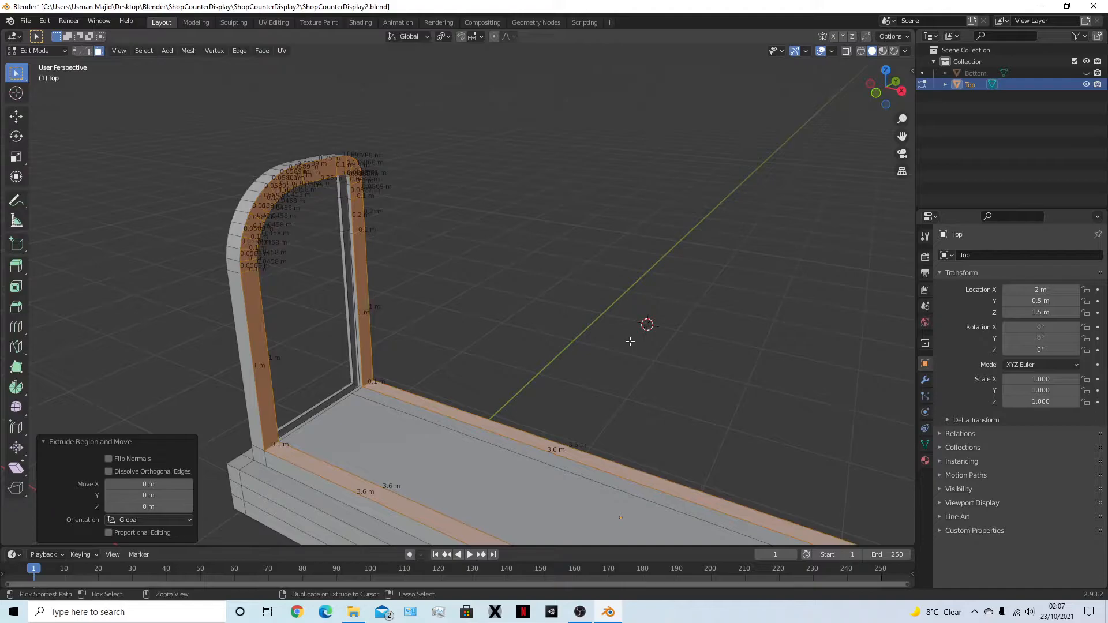
key(ctrl+z)
key(ctrl+z)
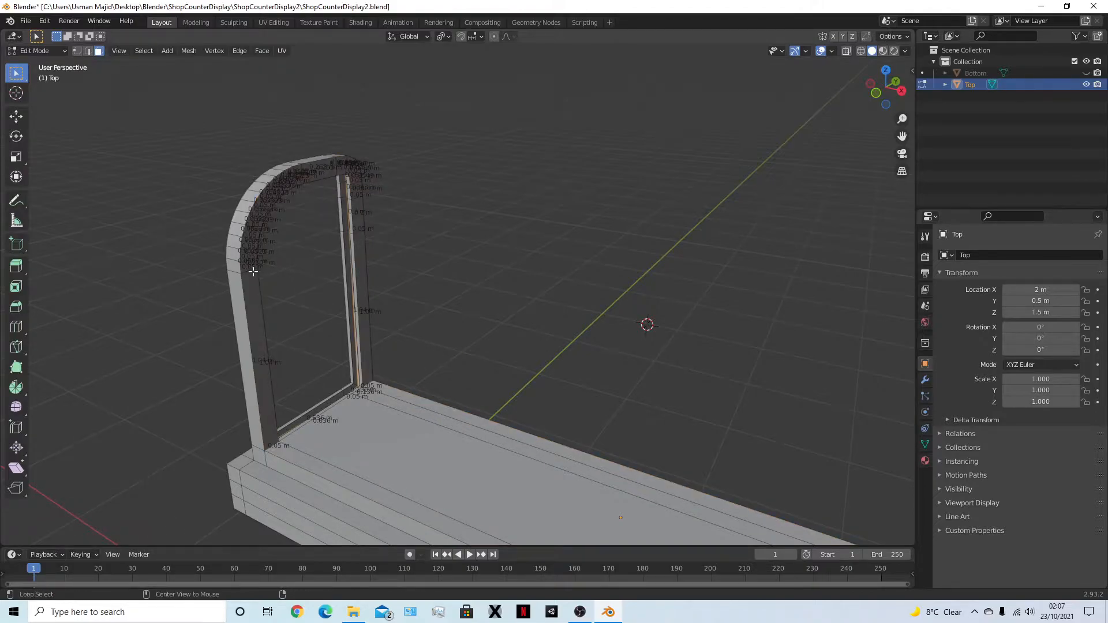
Restore the face loop selection across the arches and base edges and inset it with a thickness of 0.025 m
key(ctrl+shift+z)
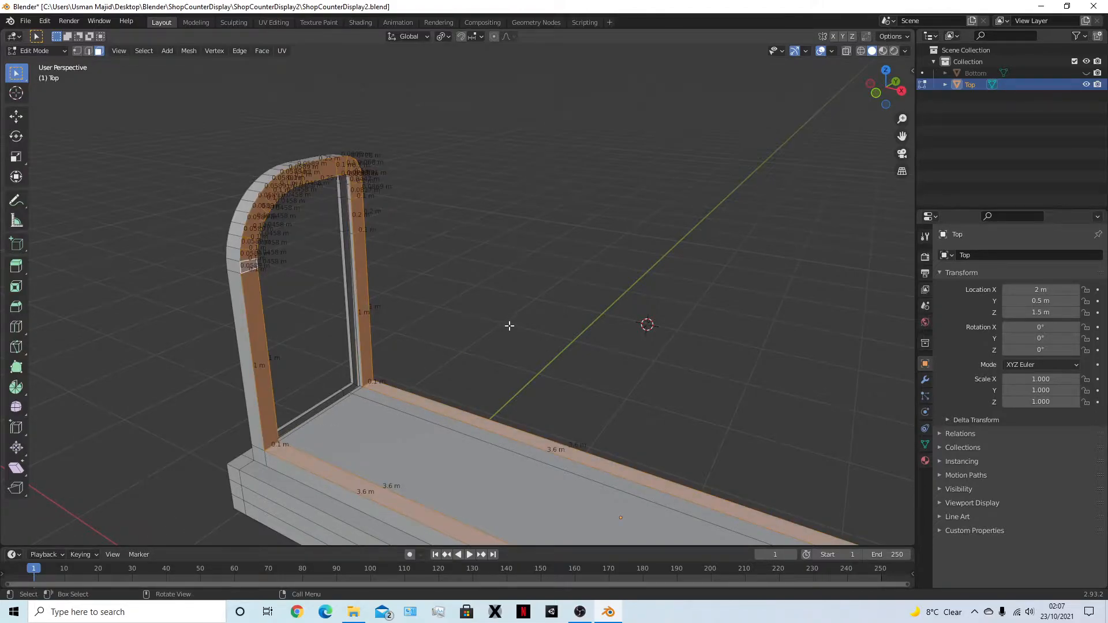
key(i)
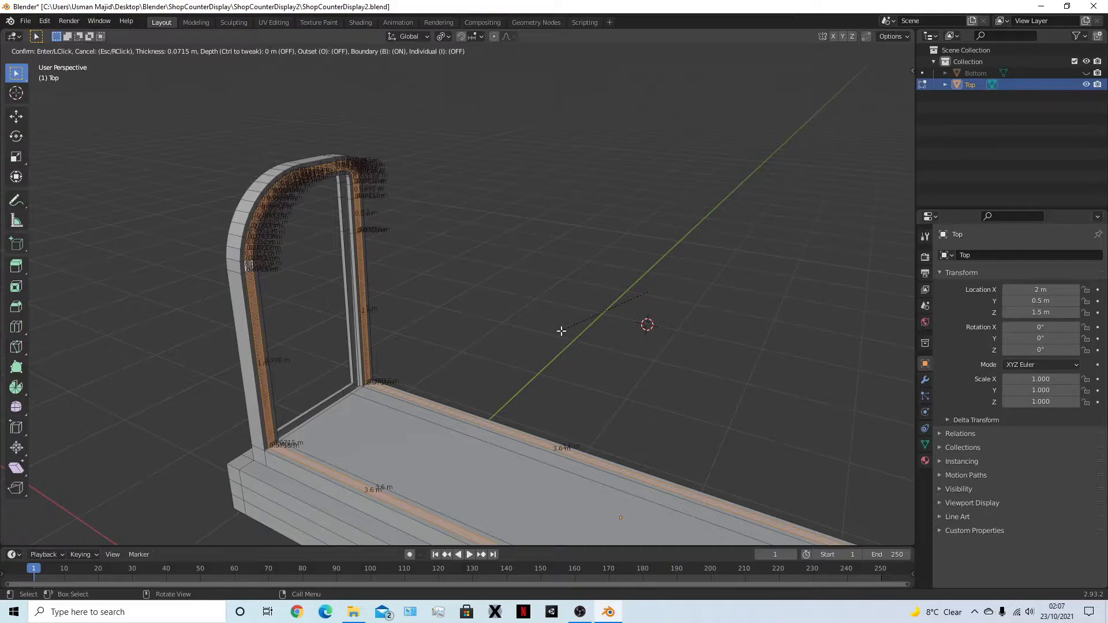
text(0.05)
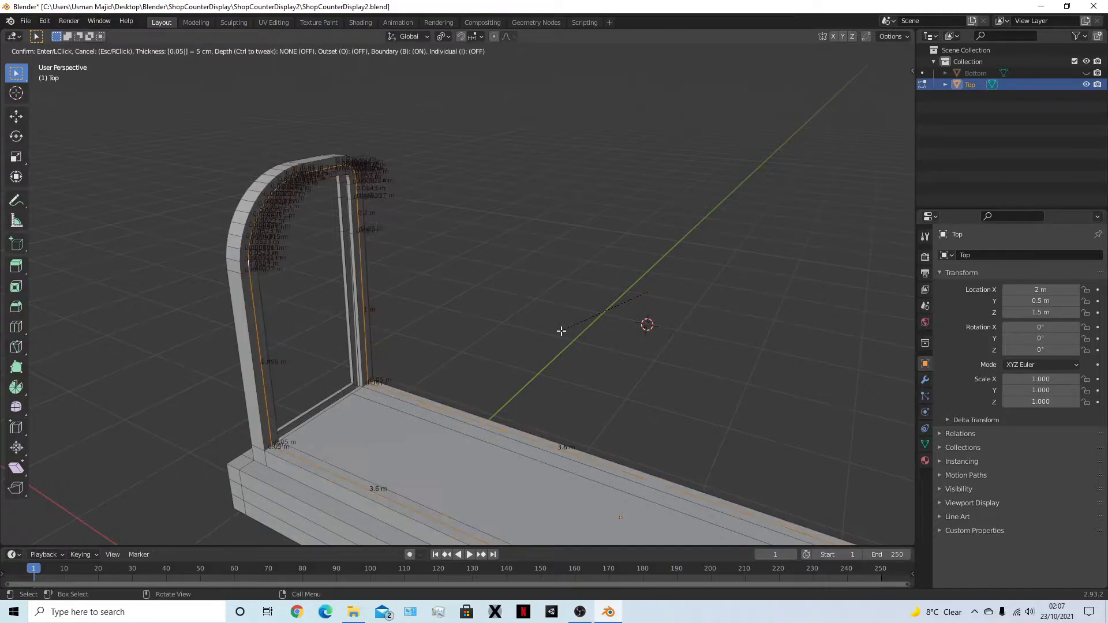
key(BackSpace)
key(BackSpace)
key(BackSpace)
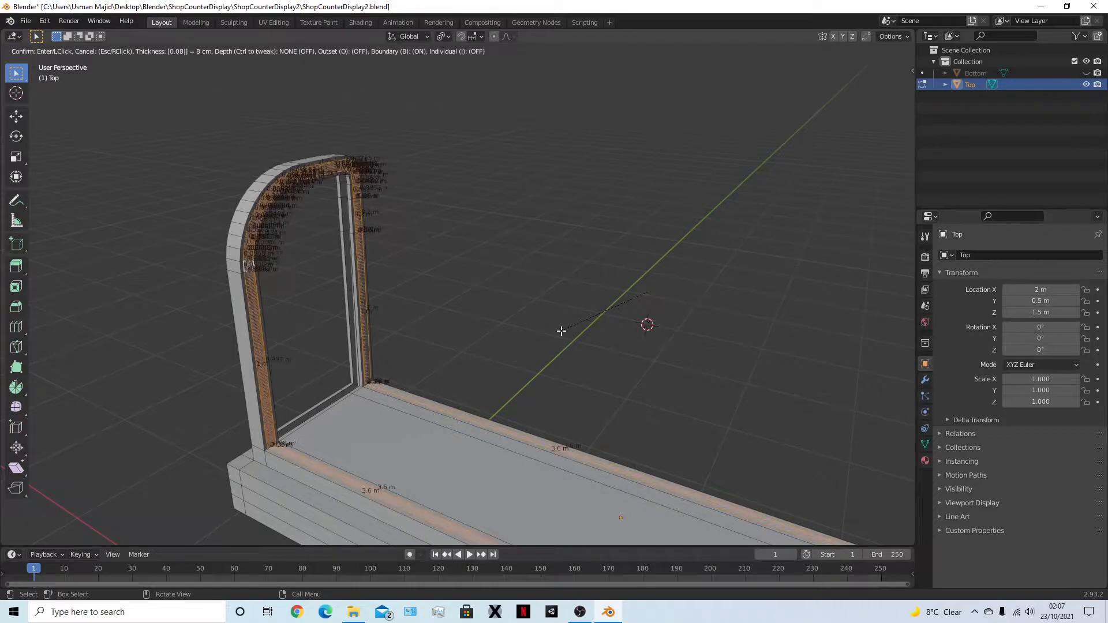
text(.01)
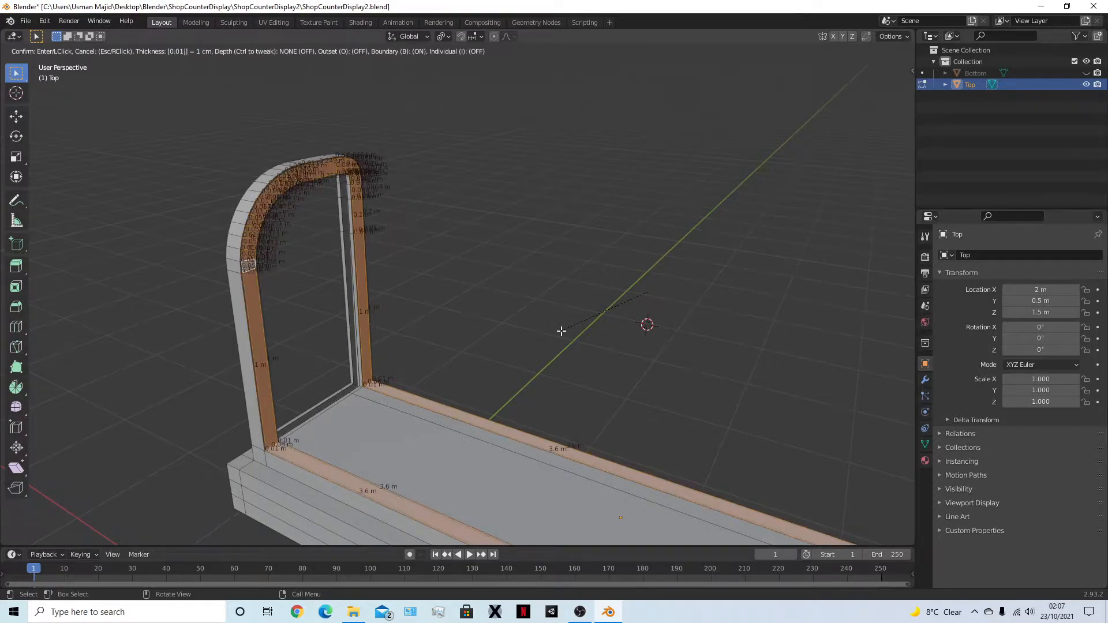
key(BackSpace)
text(3)
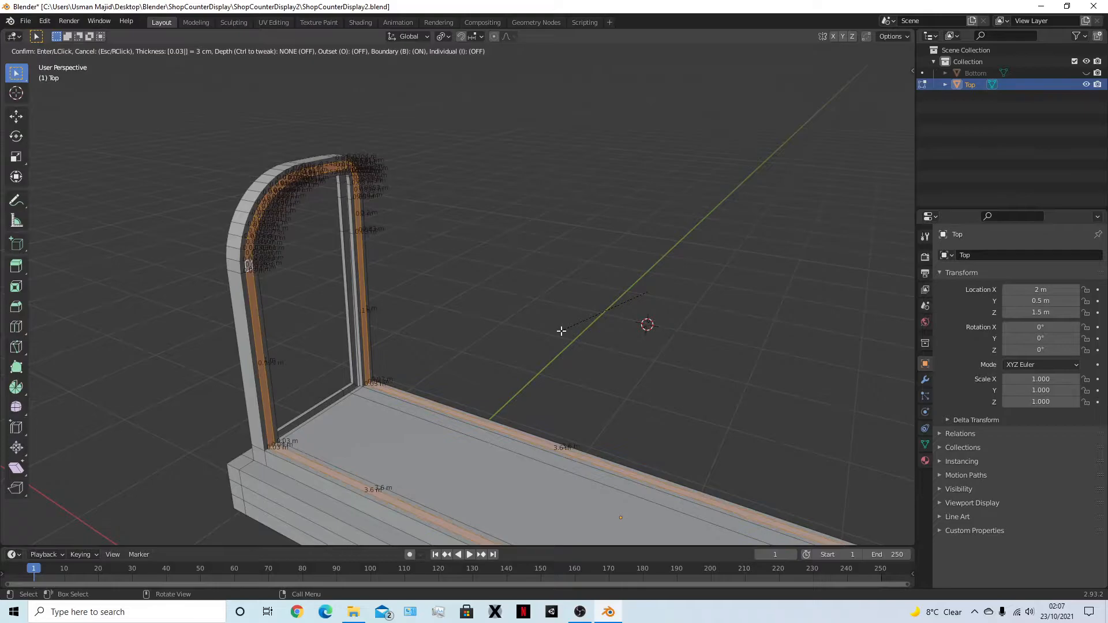
key(BackSpace)
text(2)
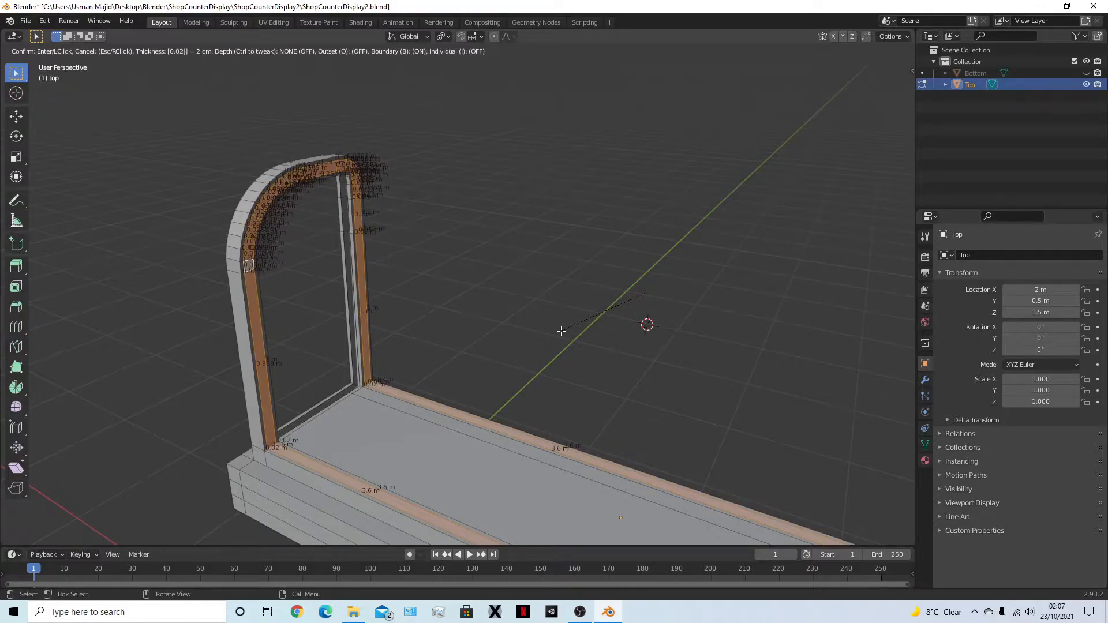
text(5)
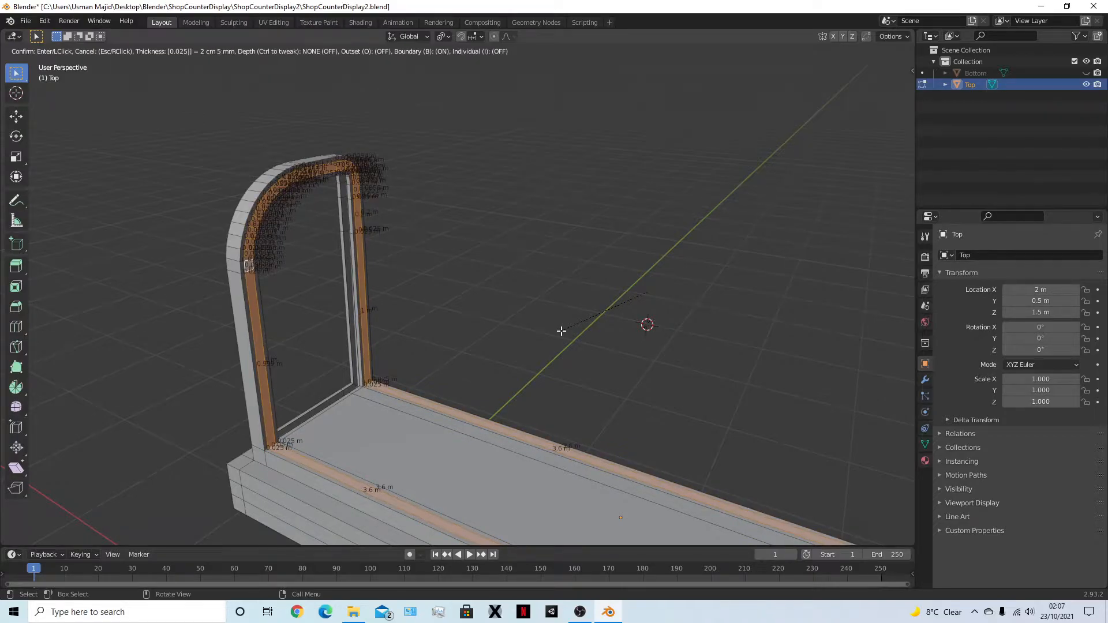
key(Return)
middle_drag(224, 227, 544, 295)
scroll(210, 220, up, 3)
scroll(420, 262, up, 3)
scroll(563, 312, down, 5)
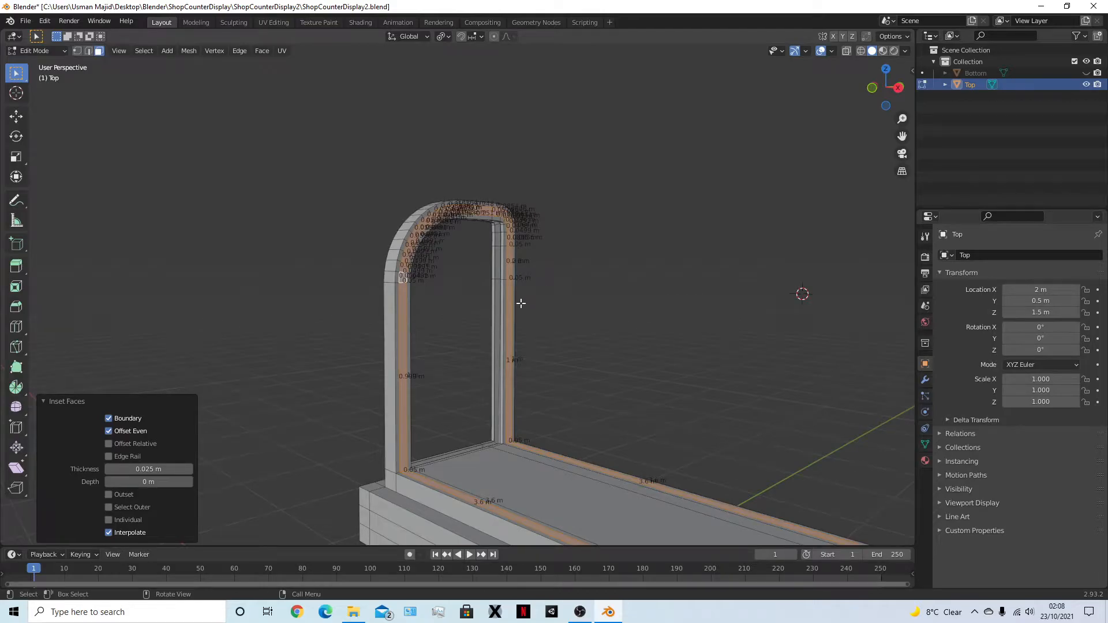
Examine the inset face loop along the arches and base edges from several angles
middle_drag(485, 295, 526, 256)
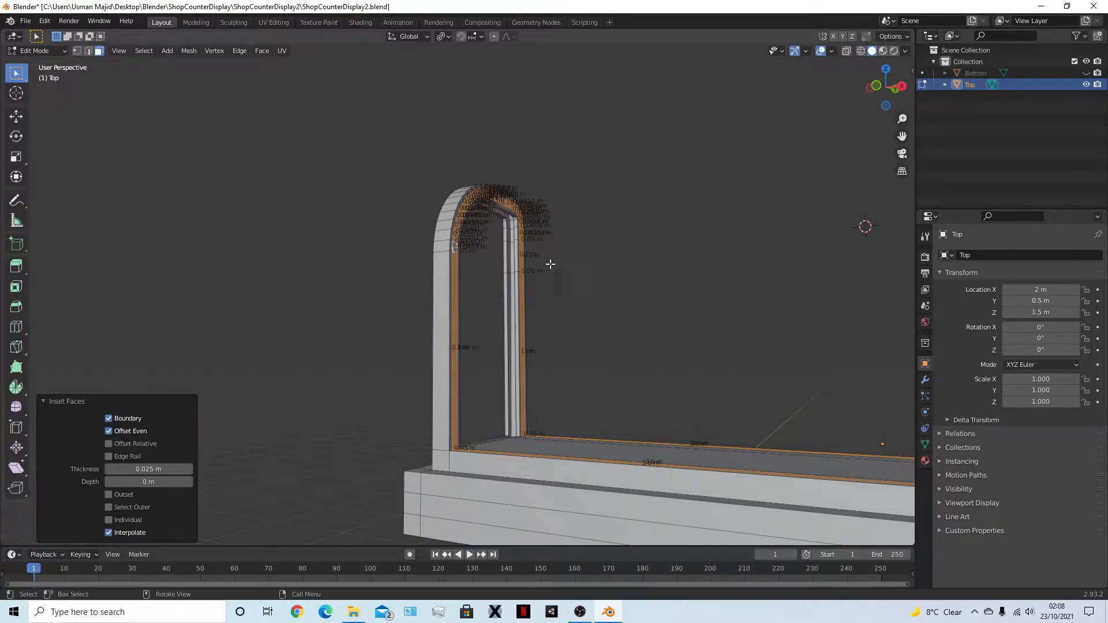
middle_drag(563, 430, 613, 449)
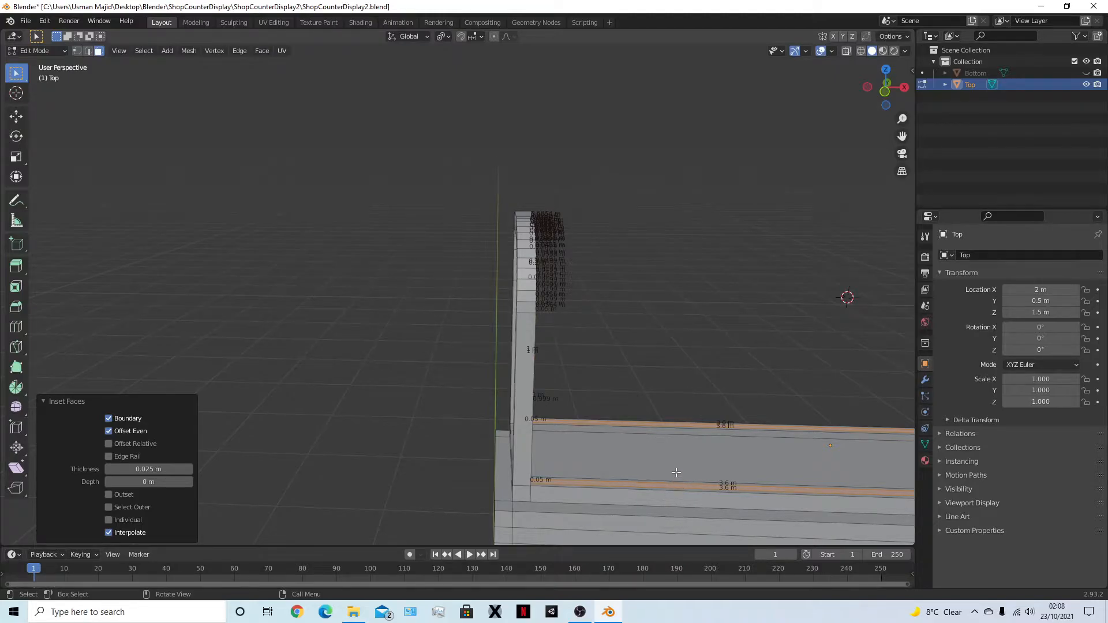
middle_drag(705, 452, 601, 476)
middle_drag(539, 409, 677, 412)
middle_drag(833, 433, 651, 416)
scroll(594, 419, up, 3)
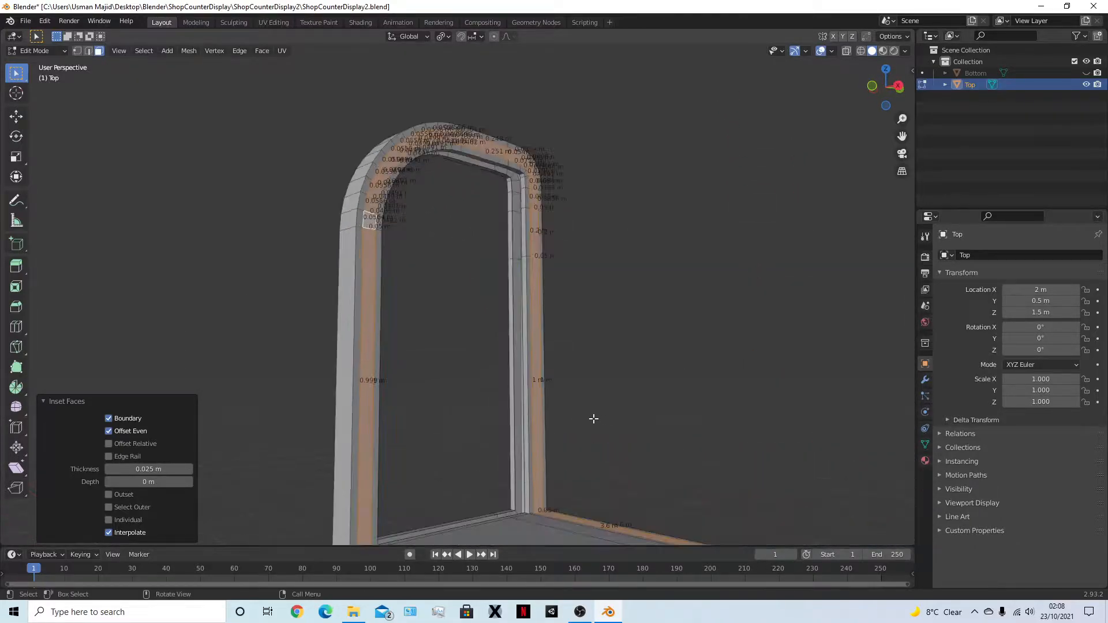
scroll(557, 432, down, 3)
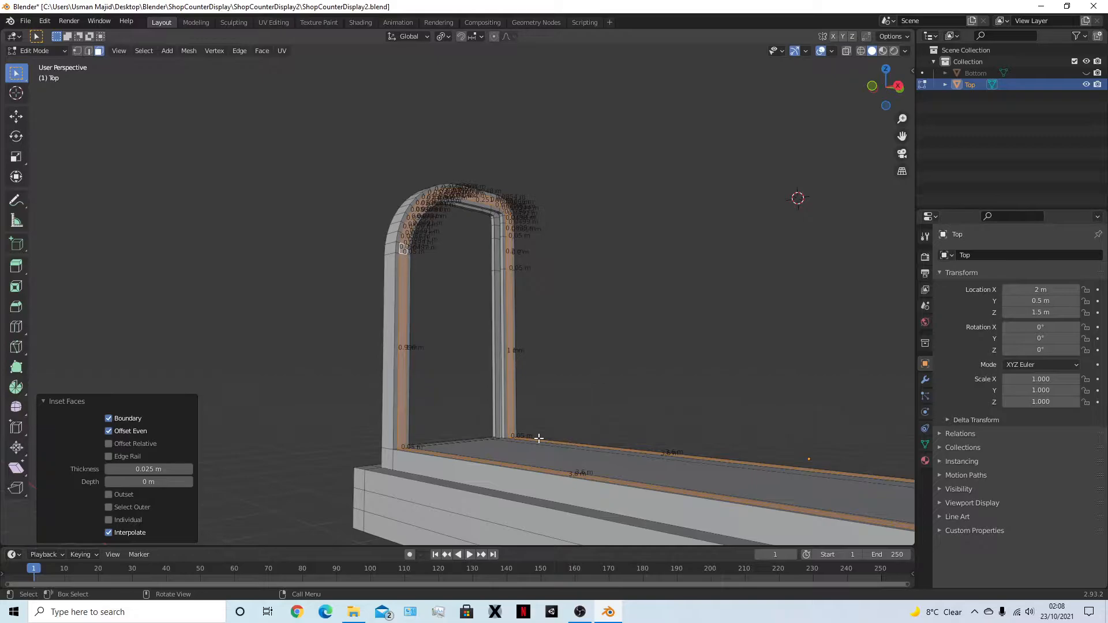
scroll(505, 404, up, 3)
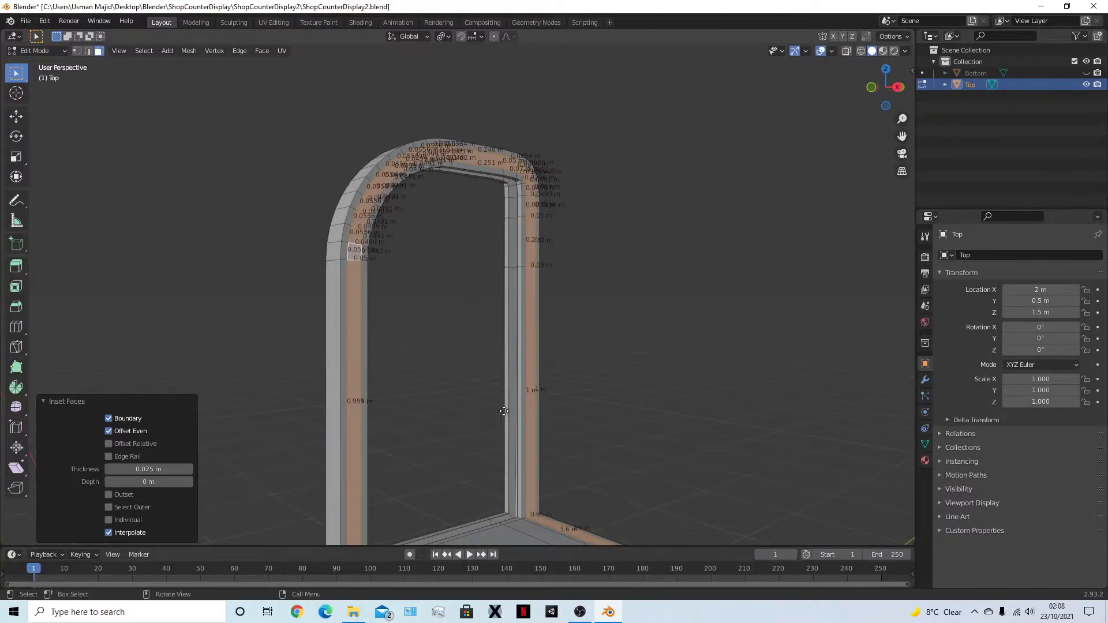
Extrude the inset faces of the arches and base edges along their normals by -0.02 m
key(e)
key(Escape)
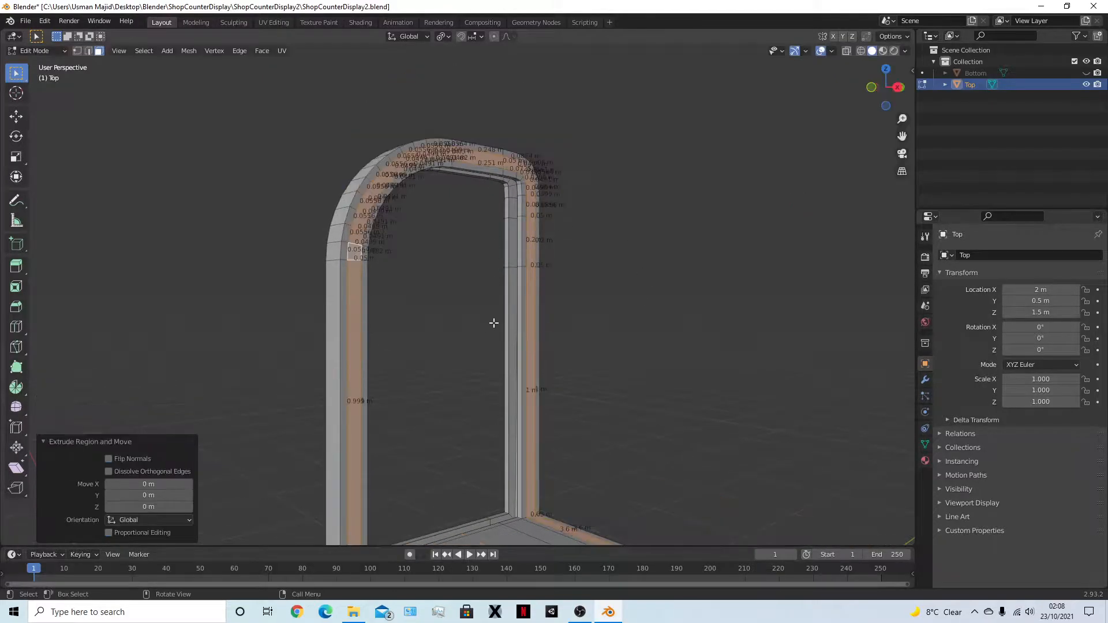
middle_drag(433, 408, 452, 348)
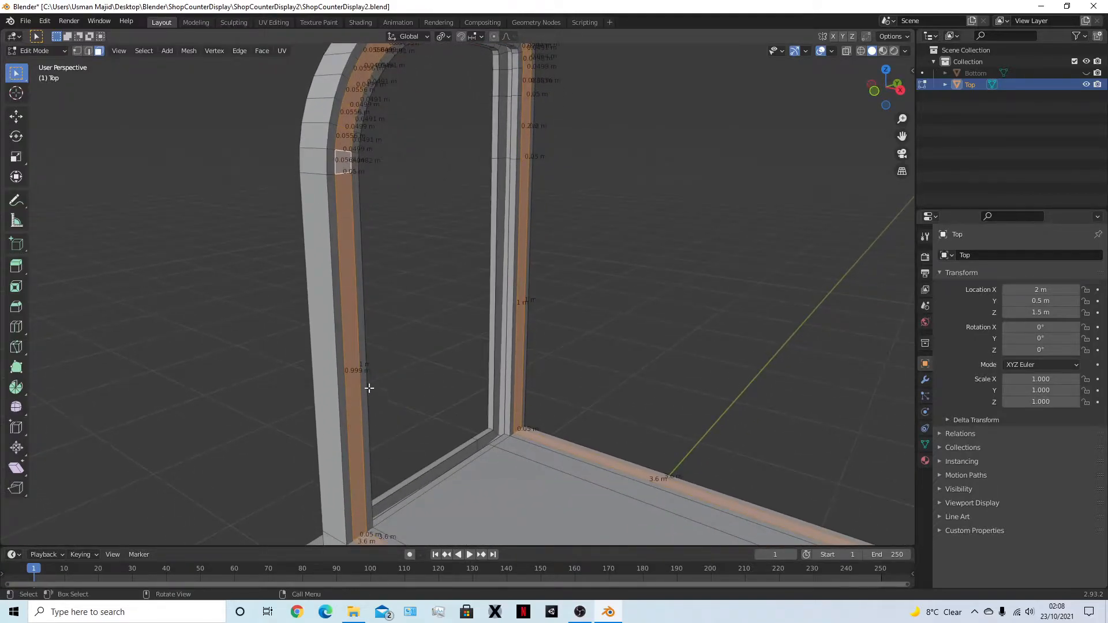
right_click(463, 348)
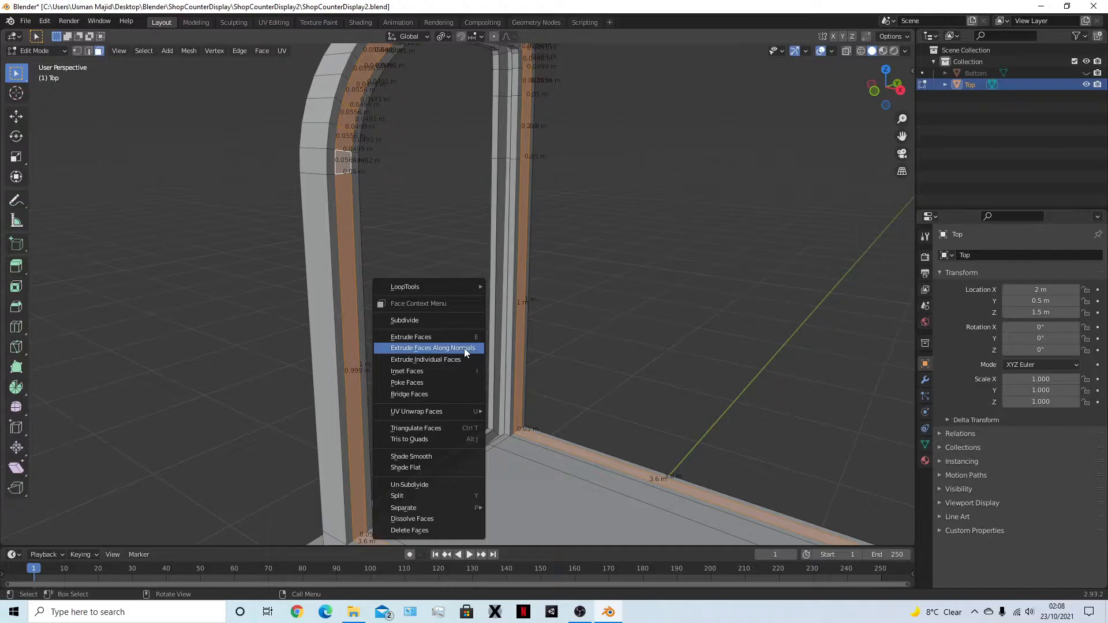
click(466, 348)
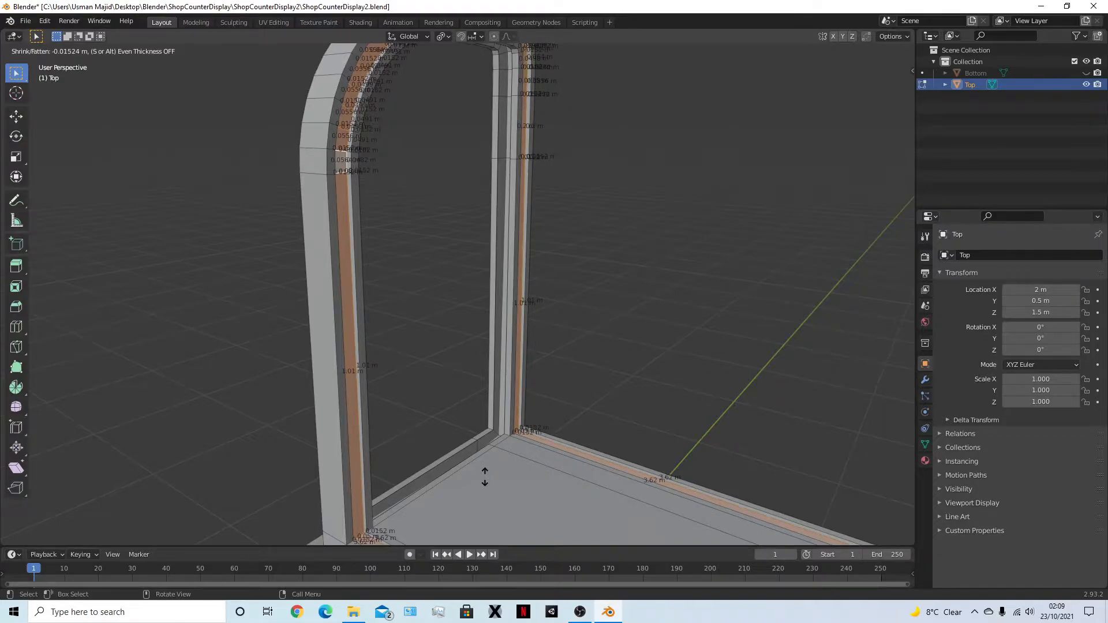
text(-(0)
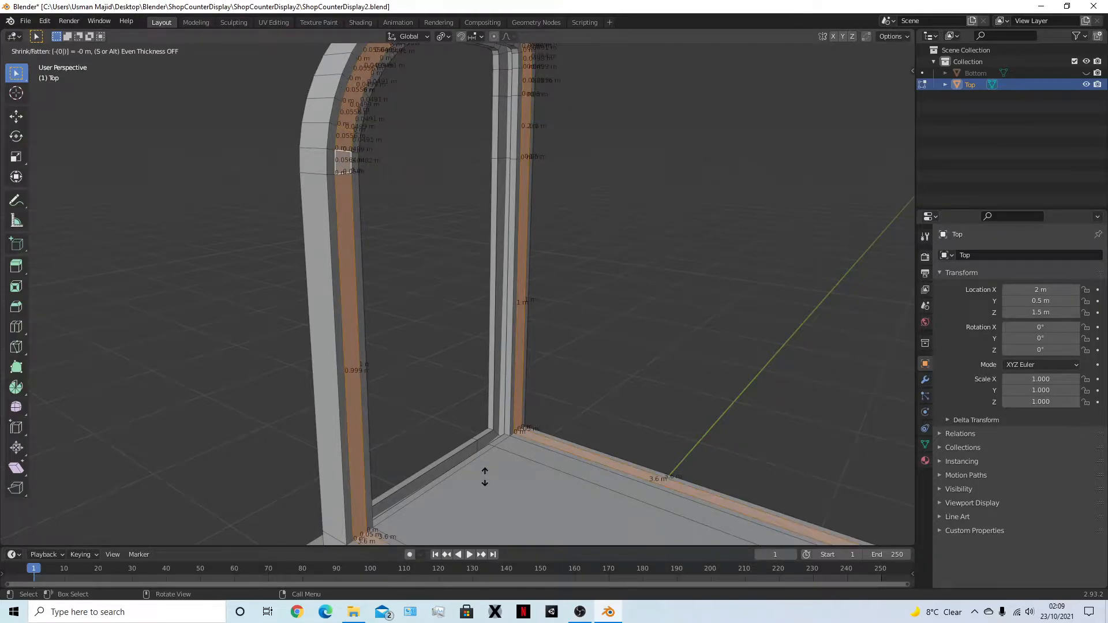
text(.02)
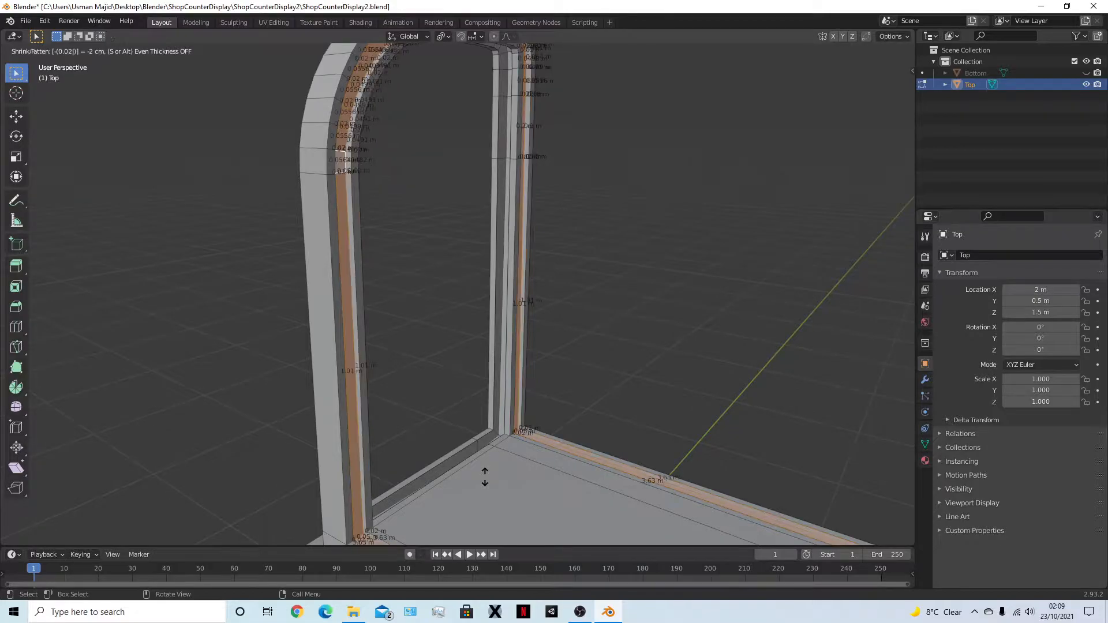
key(Return)
Inspect the recessed grooves of the arches and base in object and edit mode, and save the file
middle_drag(484, 465, 486, 507)
shift+middle_drag(655, 445, 512, 301)
middle_drag(533, 337, 675, 306)
shift+middle_drag(663, 260, 381, 462)
scroll(632, 185, down, 5)
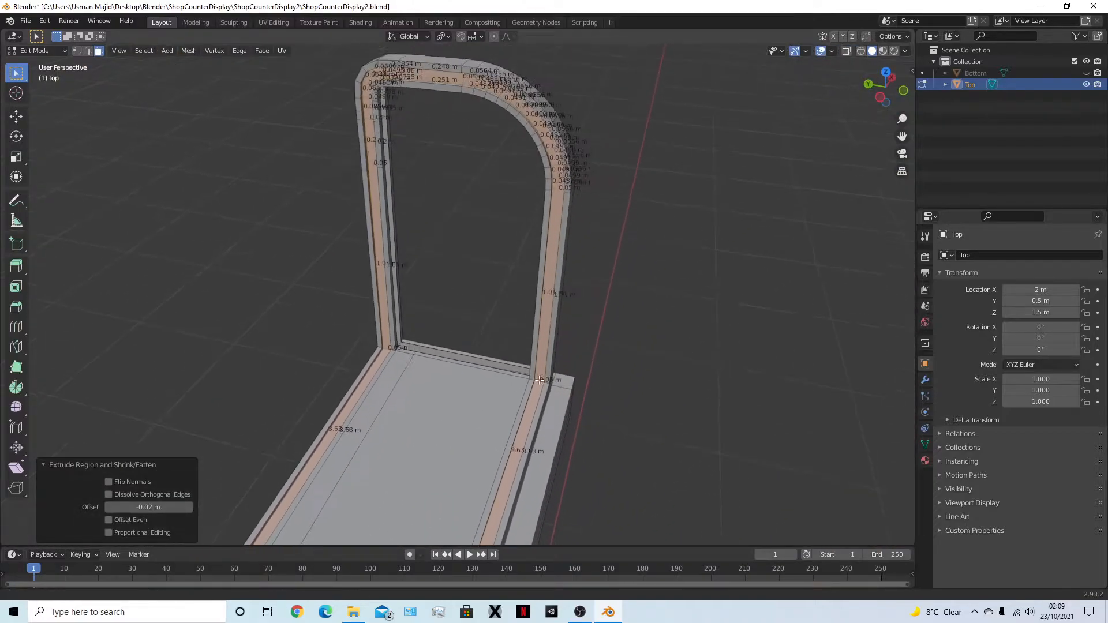
key(Tab)
middle_drag(439, 272, 653, 265)
key(ctrl+s)
middle_drag(421, 297, 530, 397)
key(Tab)
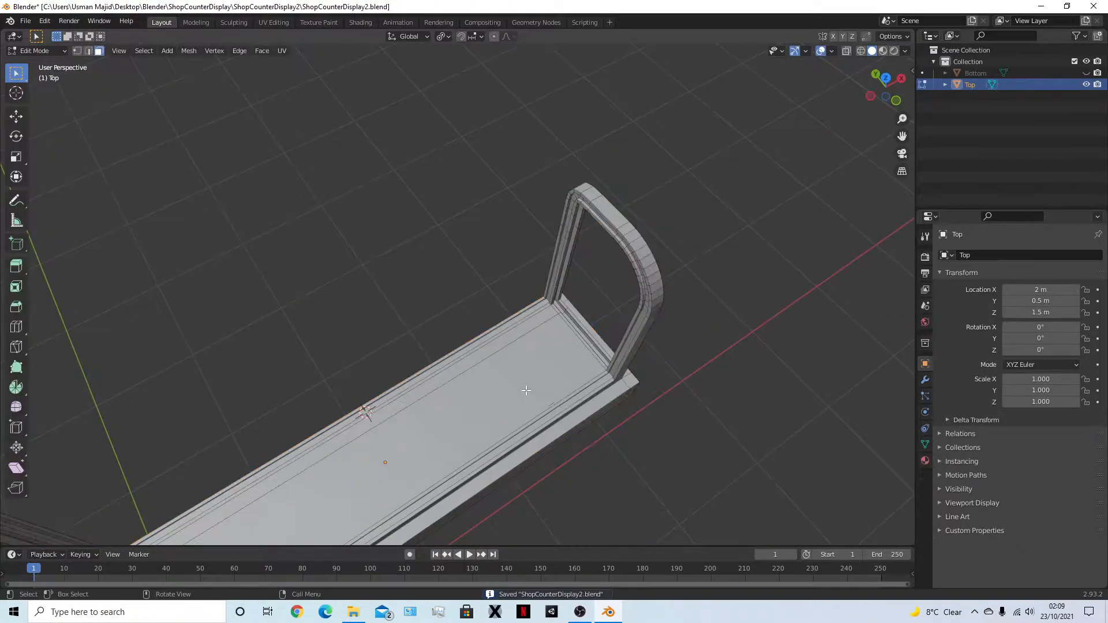
middle_drag(430, 339, 458, 325)
key(Tab)
key(Tab)
scroll(536, 322, up, 2)
key(ctrl+s)
scroll(459, 322, up, 2)
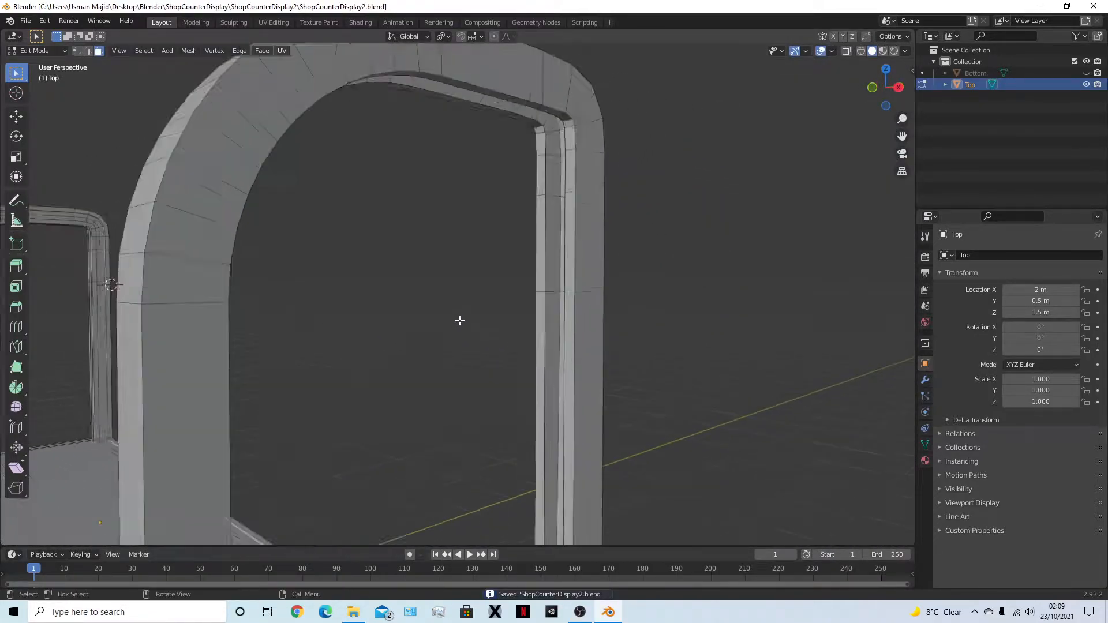
Duplicate the face loop inside the end arch's inner groove in place and separate the copy into its own object
scroll(465, 306, up, 2)
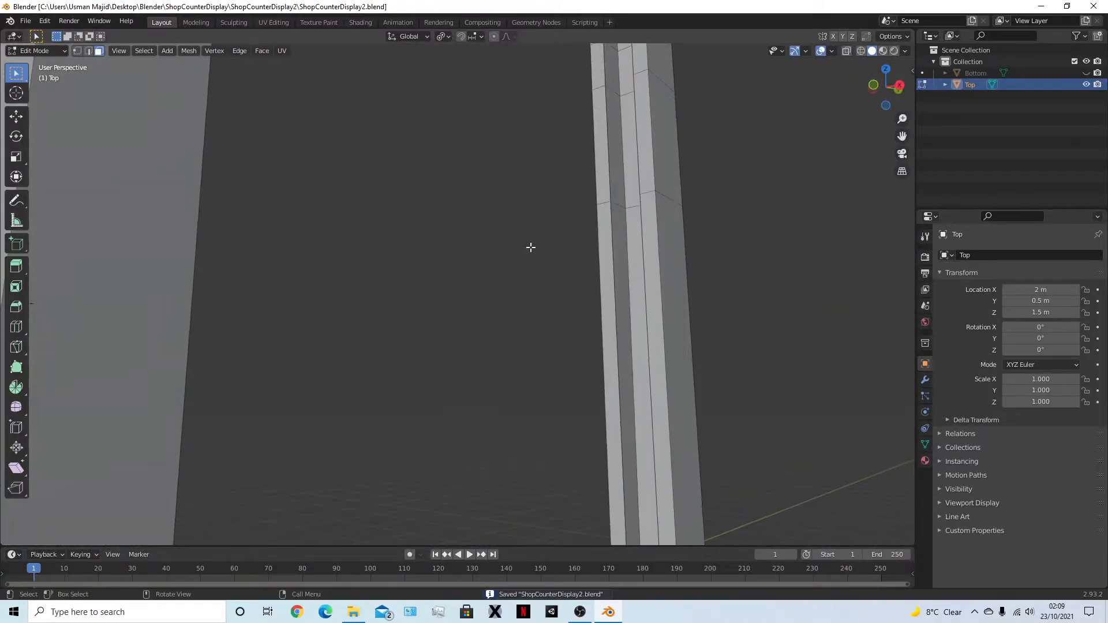
alt+click(630, 209)
scroll(602, 293, down, 6)
middle_drag(602, 292, 554, 311)
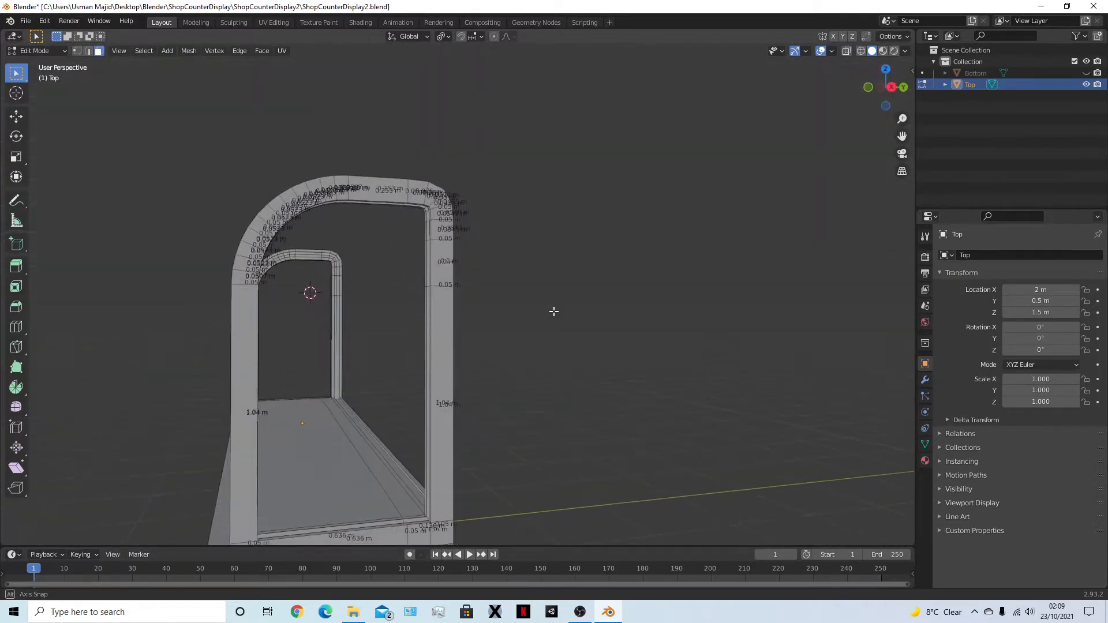
key(shift+d)
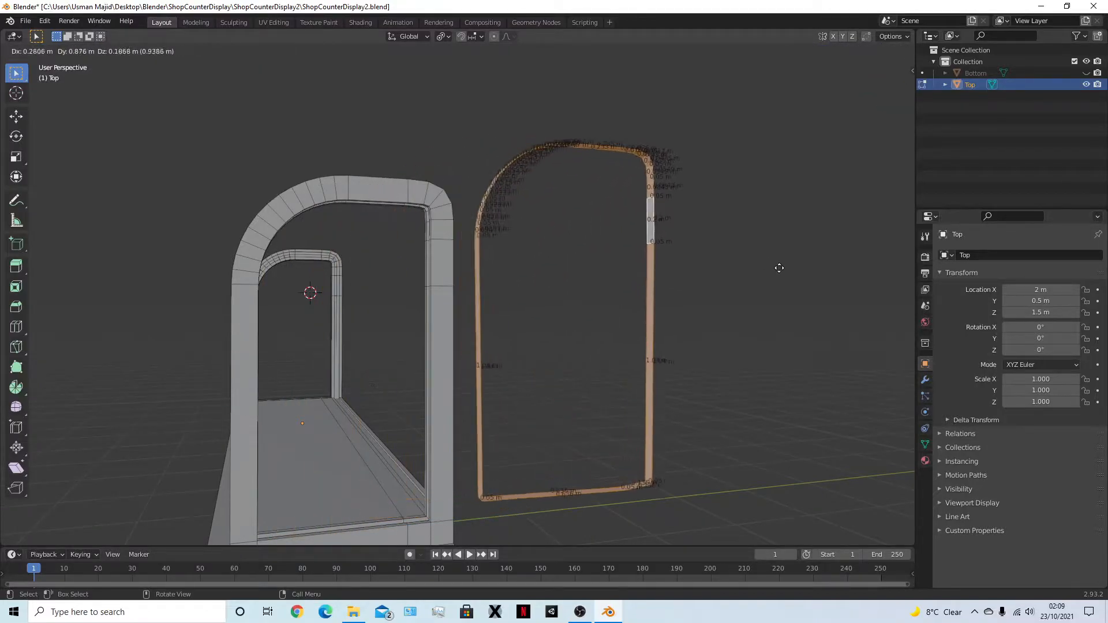
right_click(705, 272)
key(p)
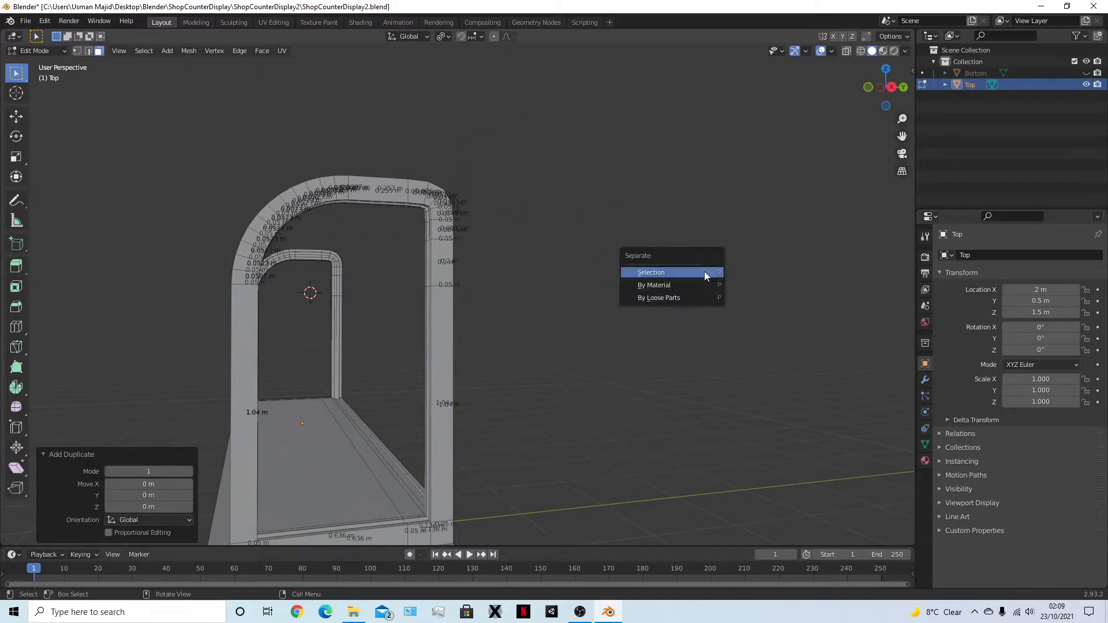
click(705, 274)
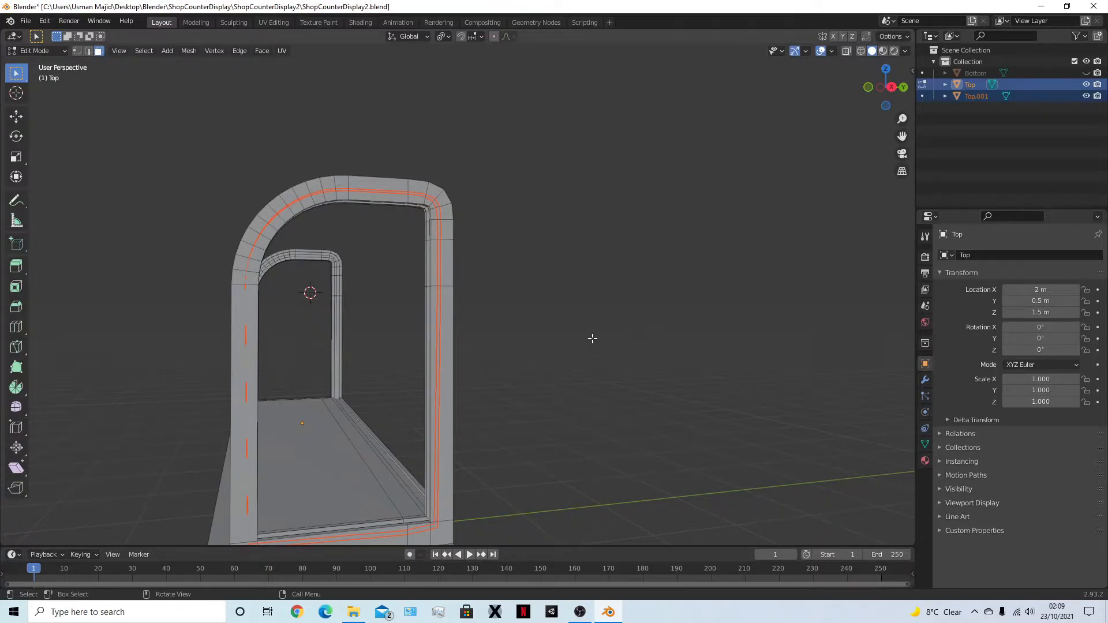
In object mode, select the separated face loop and rename it Glass
key(Tab)
click(970, 97)
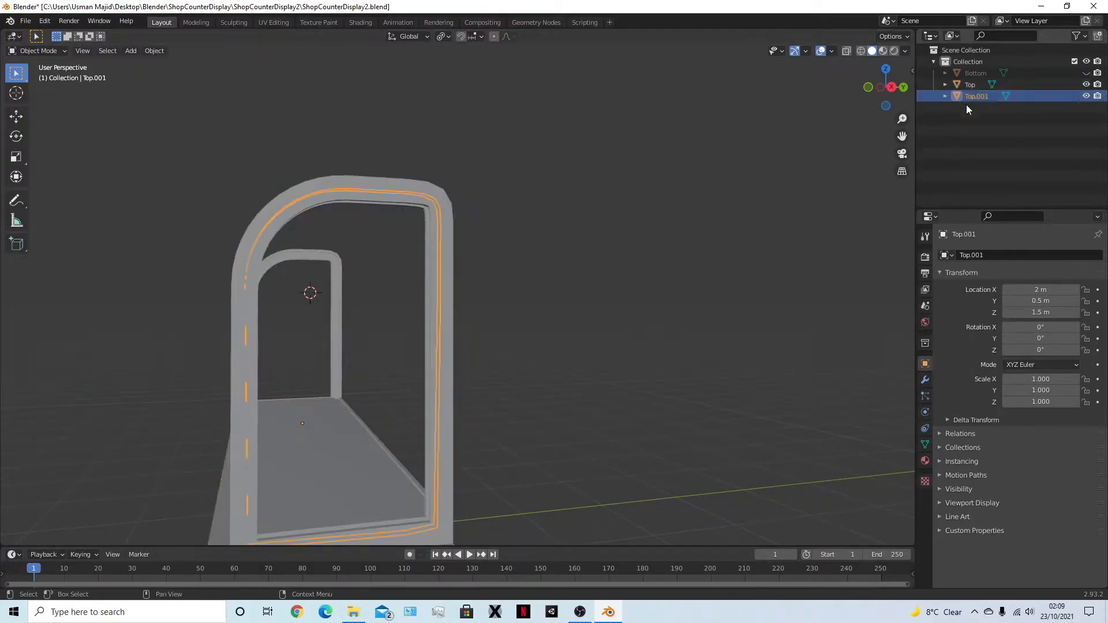
double_click(981, 96)
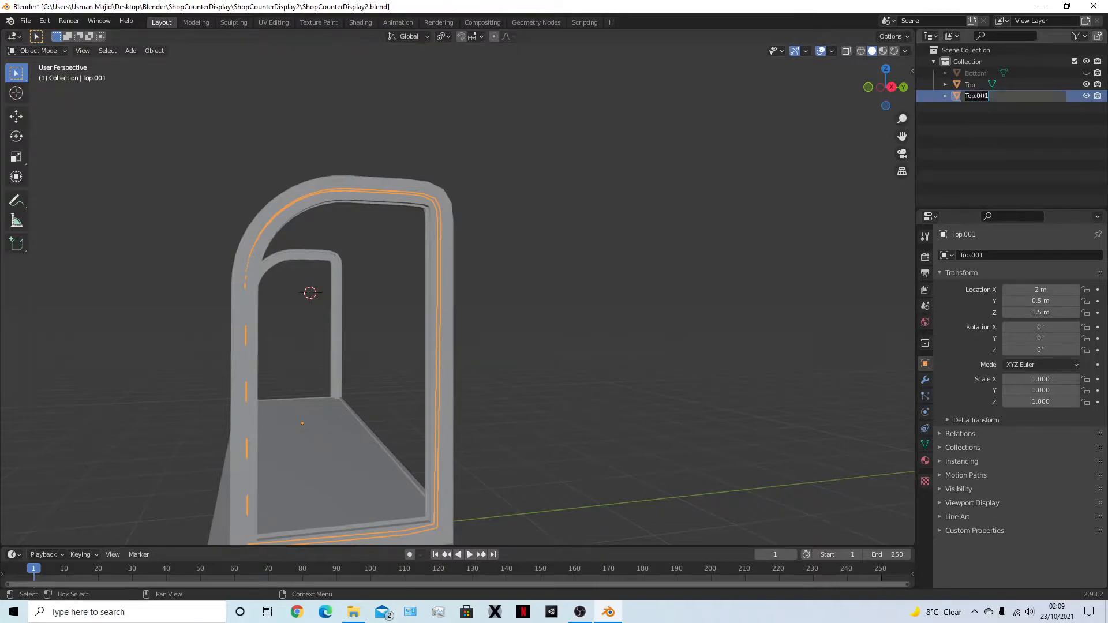
text(Glass)
key(Return)
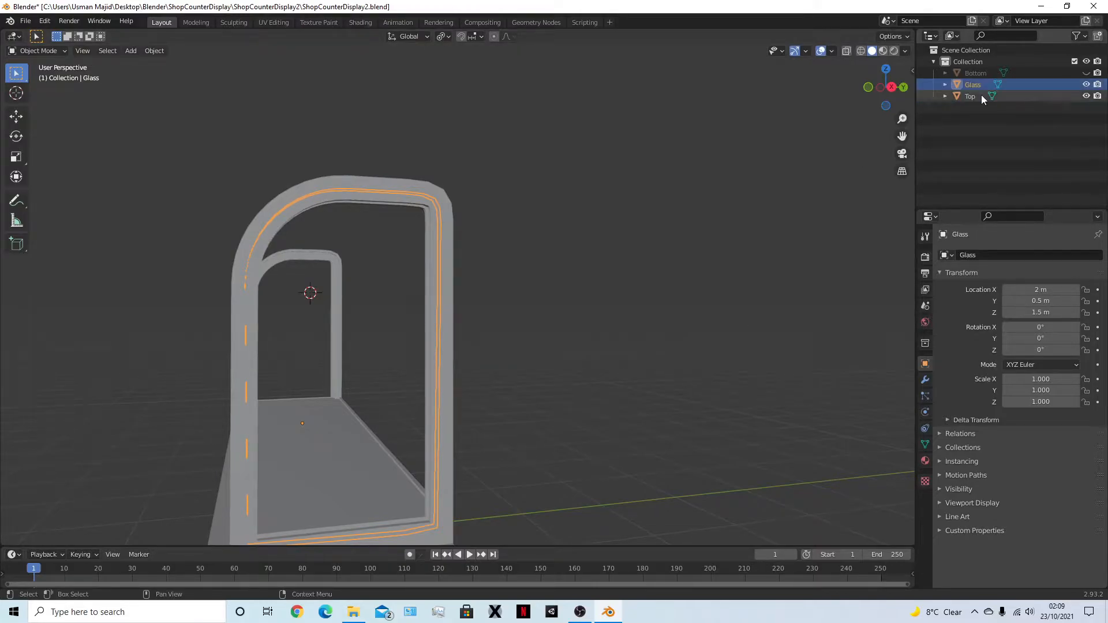
key(s)
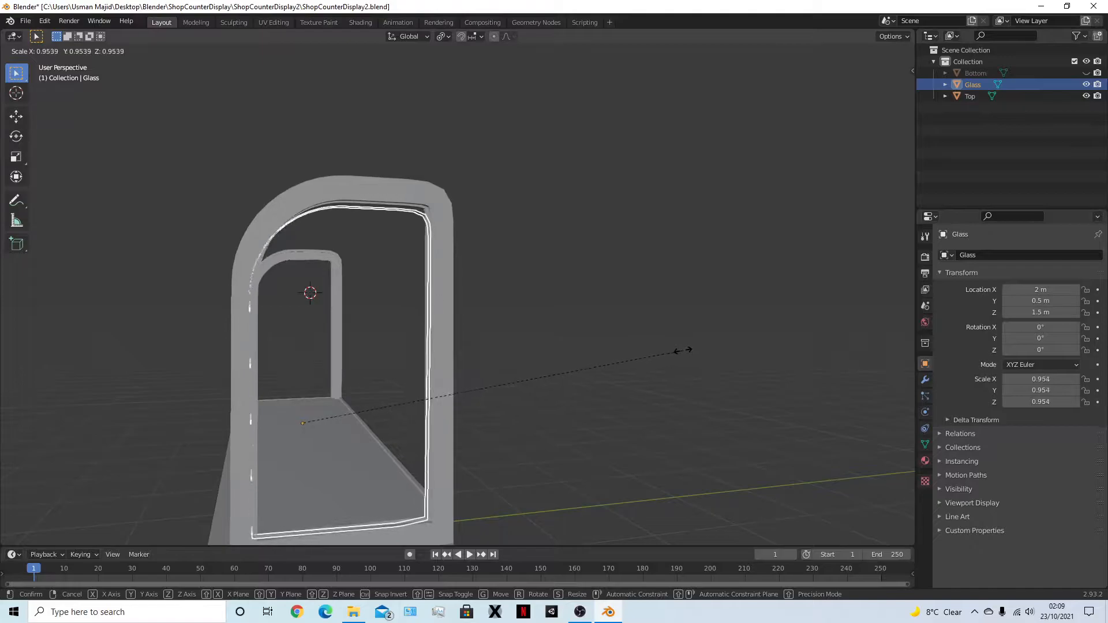
key(Escape)
key(KP_3)
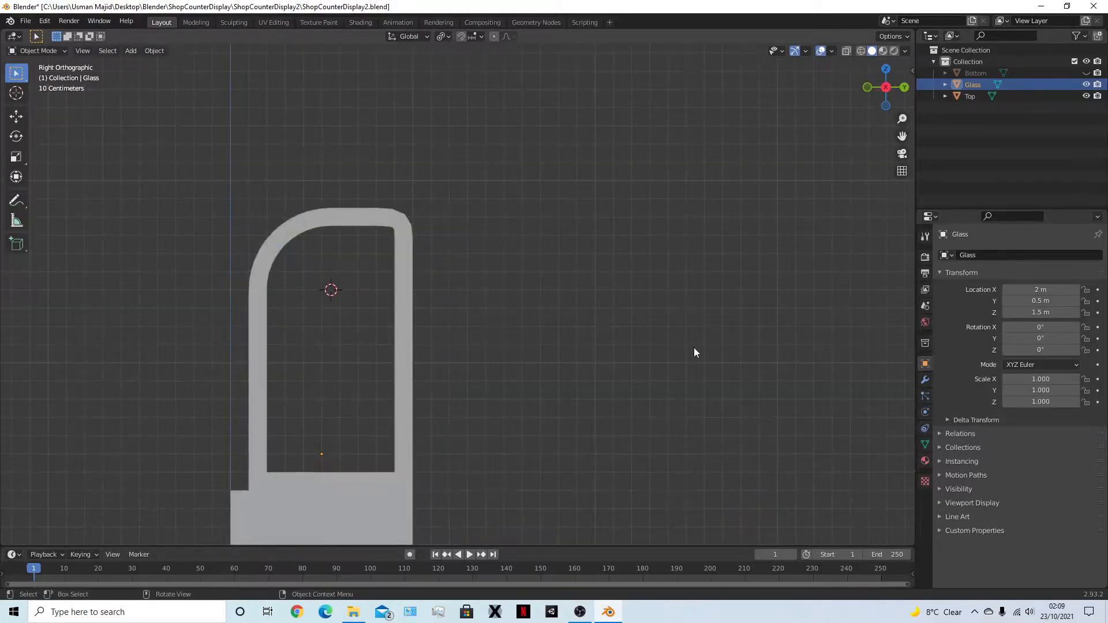
key(KP_Decimal)
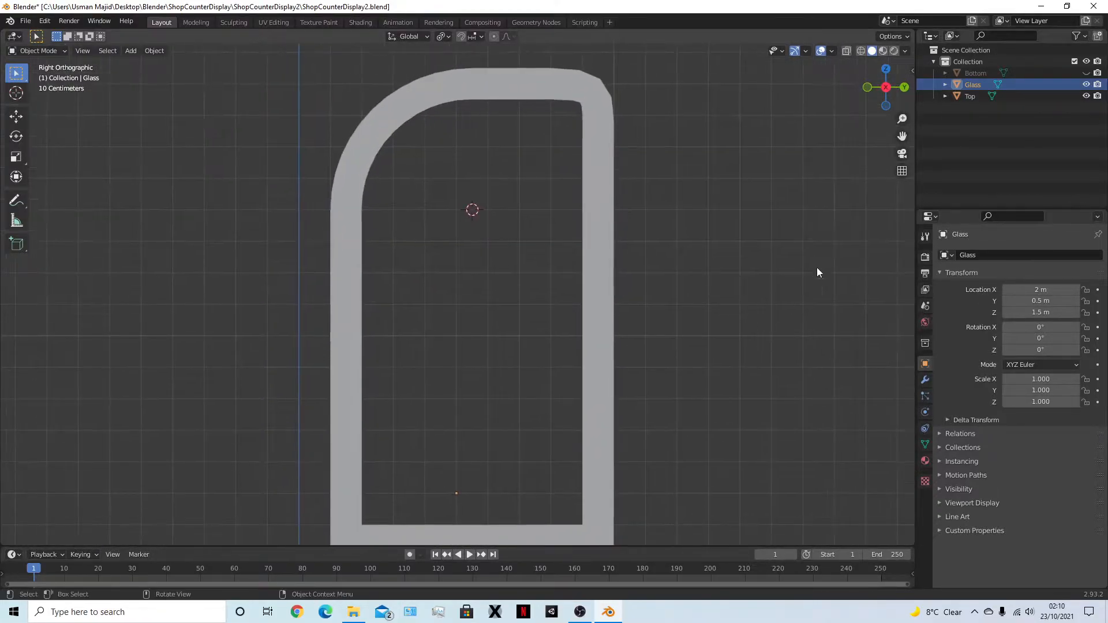
click(973, 84)
key(s)
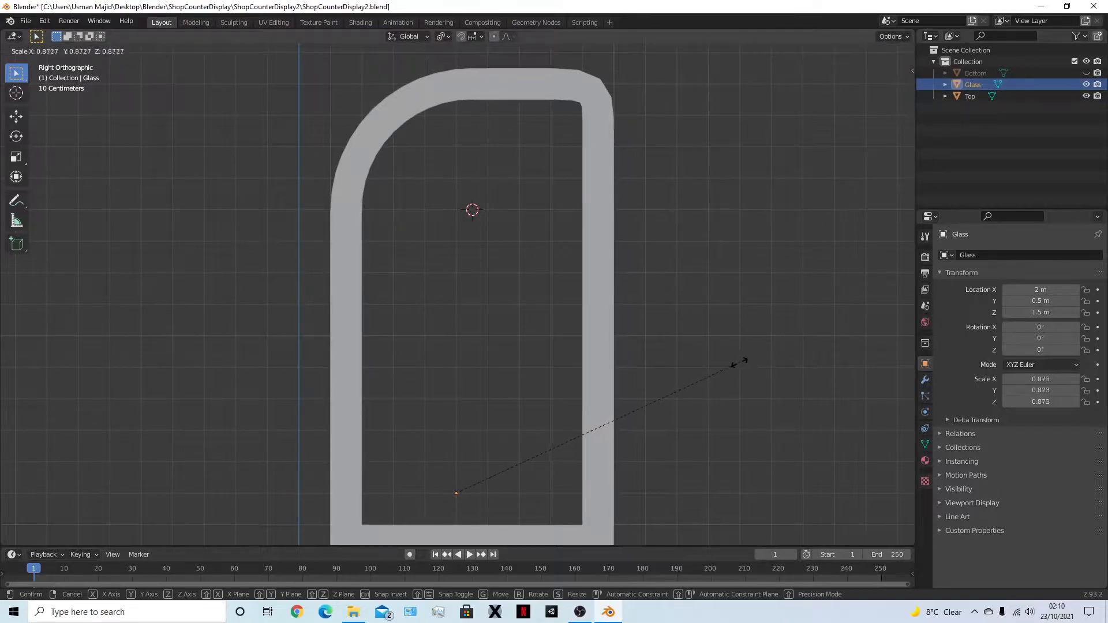
key(Escape)
Select the whole Glass mesh in edit mode, with X-ray on and the edge length labels hidden
middle_drag(669, 409, 699, 363)
scroll(606, 161, up, 5)
scroll(620, 179, down, 5)
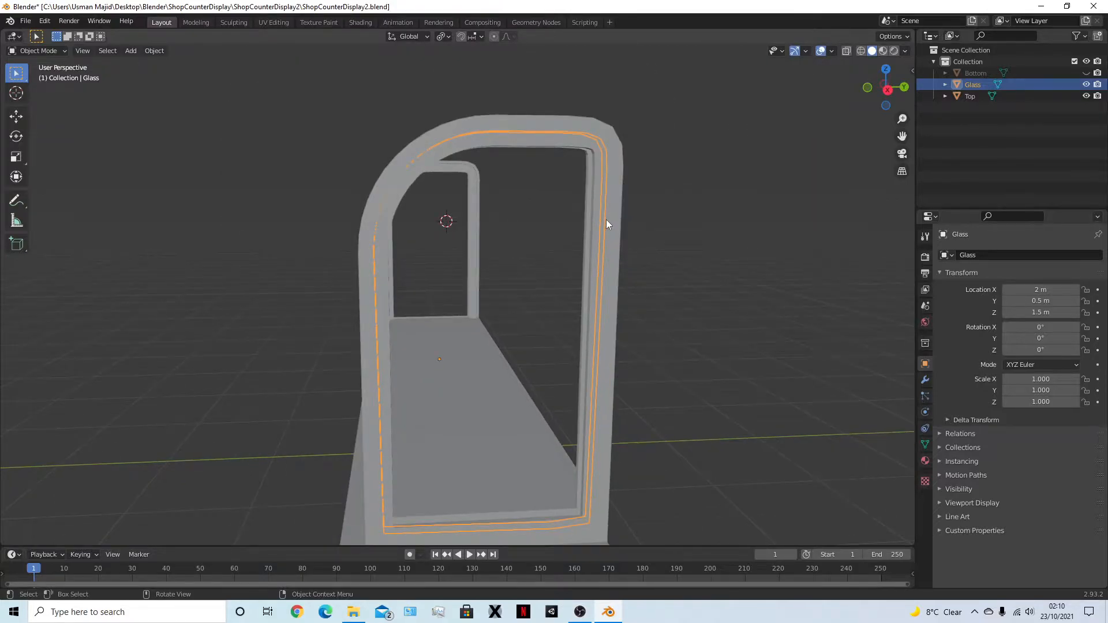
key(Tab)
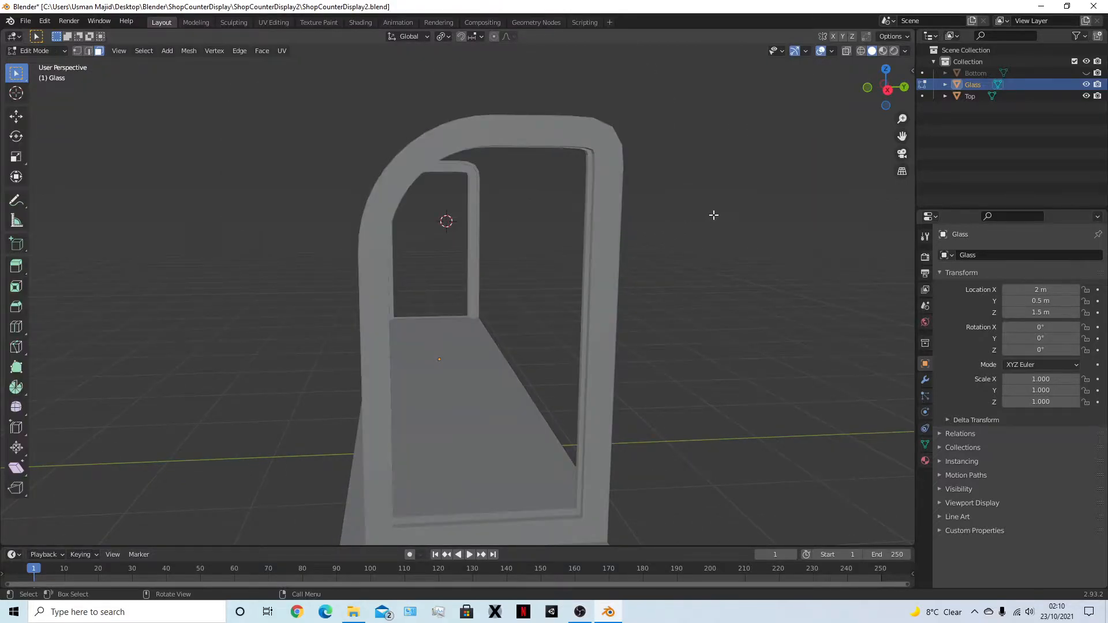
key(a)
middle_drag(724, 205, 751, 237)
alt+click(754, 225)
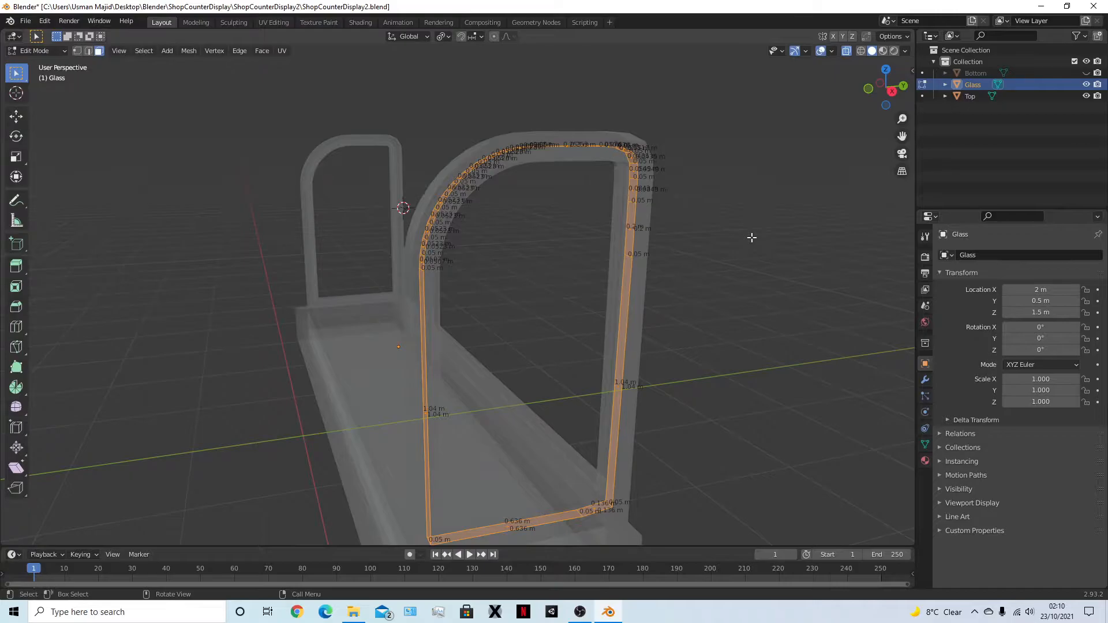
click(831, 52)
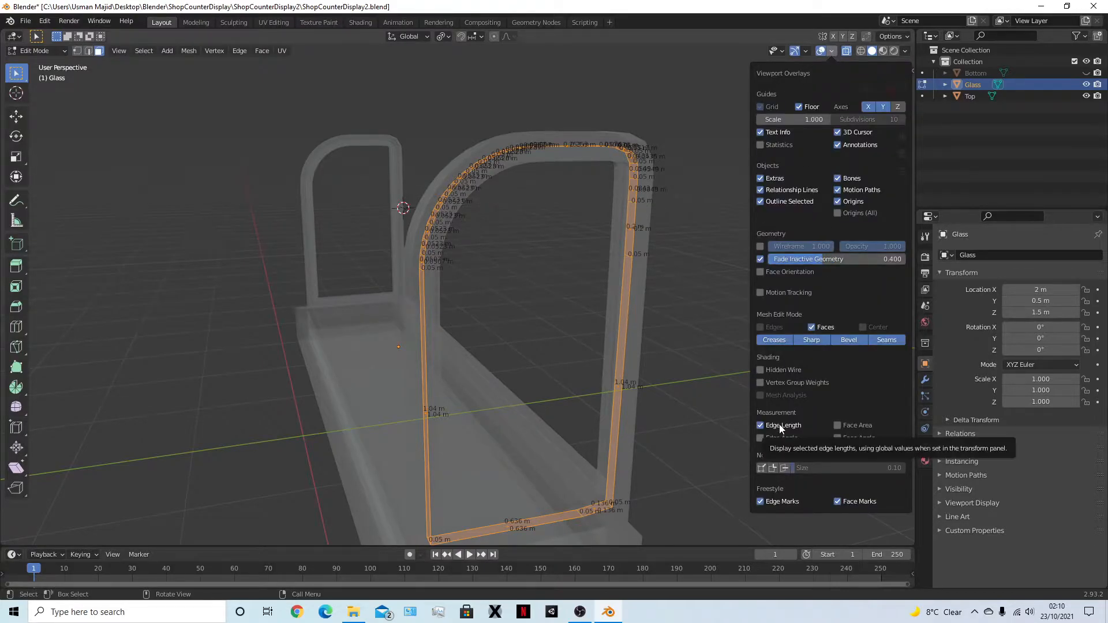
click(761, 425)
Try to scale the Glass face loop uniformly to 0.95 in the right orthographic view
middle_drag(653, 413, 639, 377)
key(KP_3)
scroll(628, 367, up, 3)
shift+middle_drag(670, 275, 677, 449)
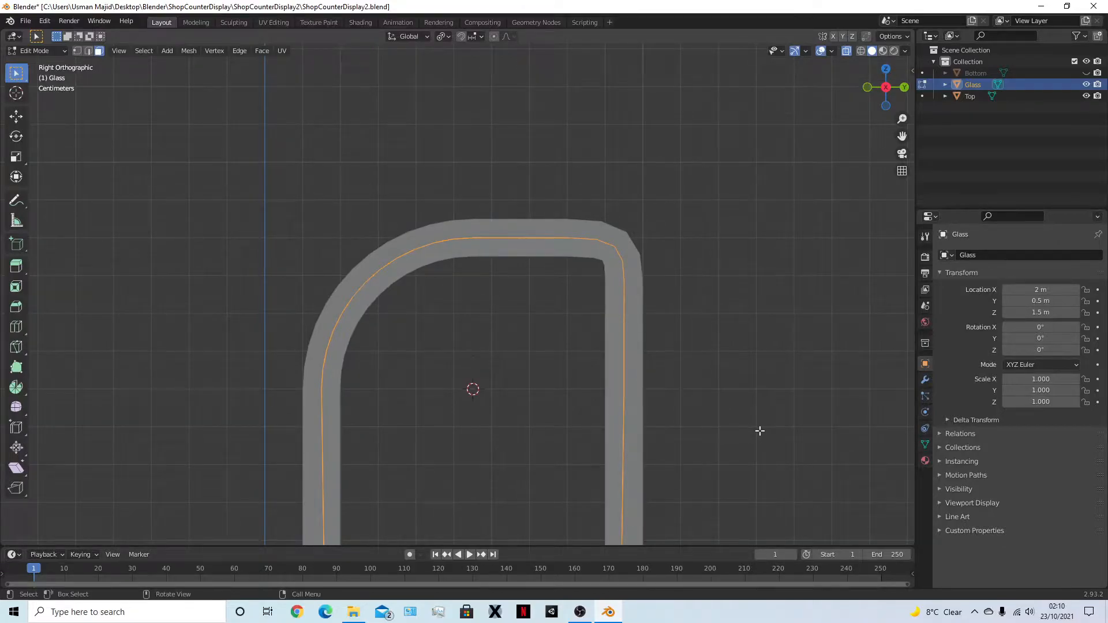
key(s)
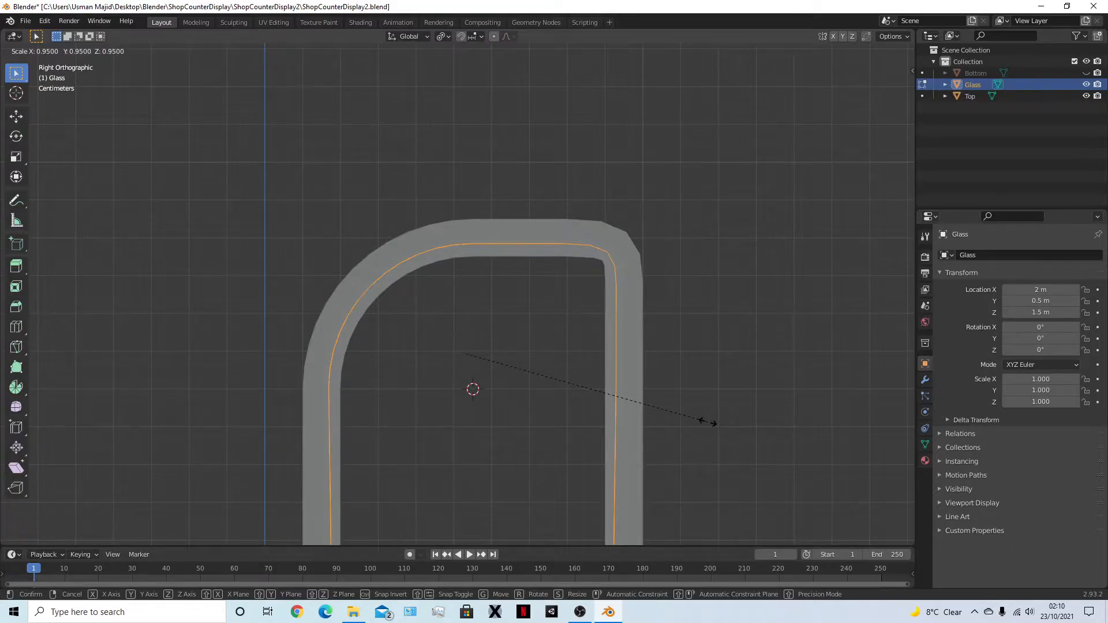
click(707, 423)
scroll(729, 448, down, 2)
middle_drag(730, 447, 809, 448)
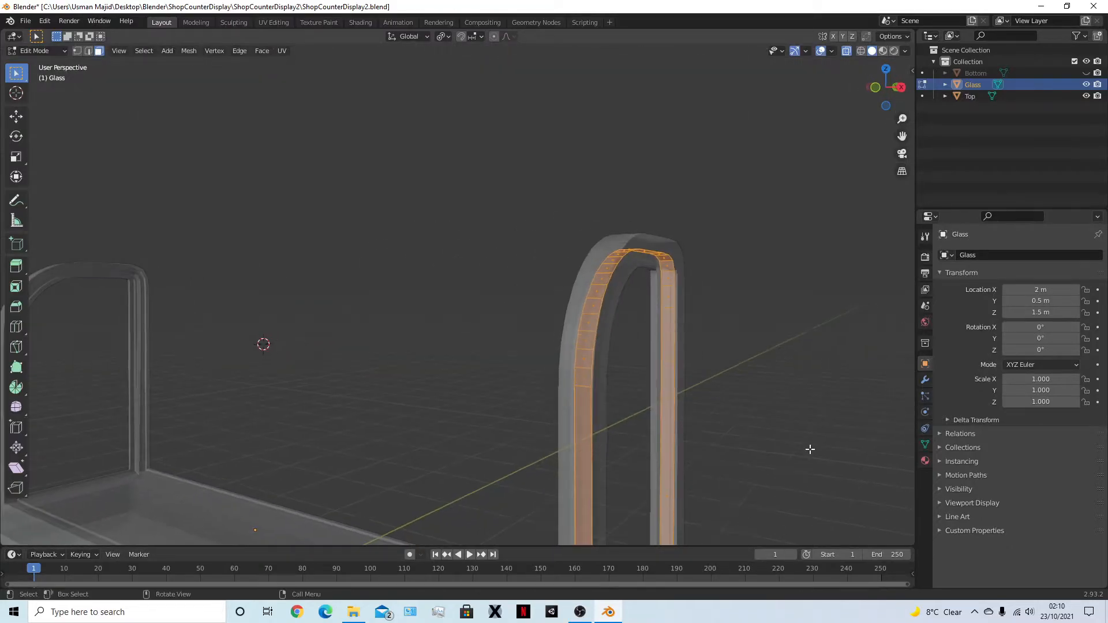
Try another uniform scaling of the Glass face loop, check it against the arch and undo the last change
key(s)
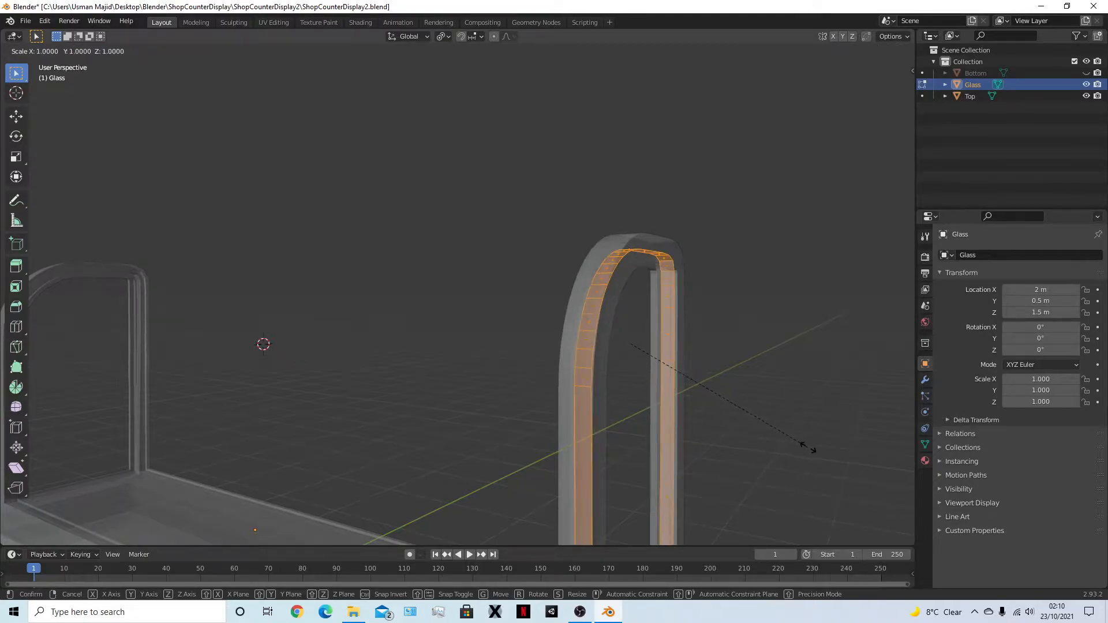
click(794, 447)
middle_drag(794, 448, 685, 404)
scroll(584, 423, down, 3)
middle_drag(584, 423, 590, 464)
key(ctrl+z)
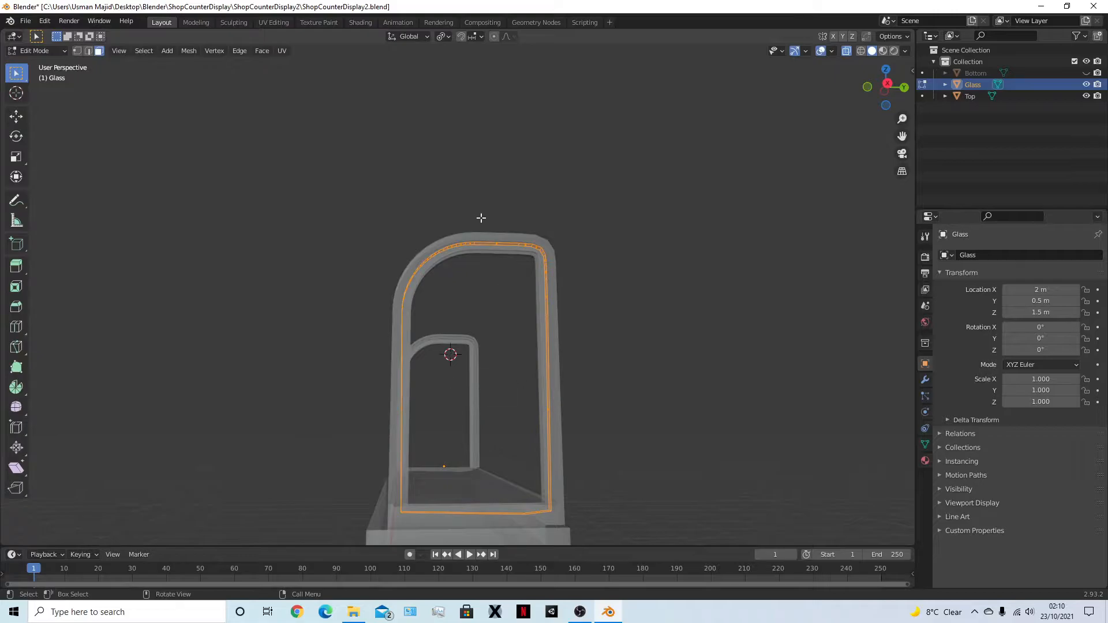
In the right orthographic view, try to scale the Glass face loop to 0.959 along the Y axis
middle_drag(494, 452, 596, 472)
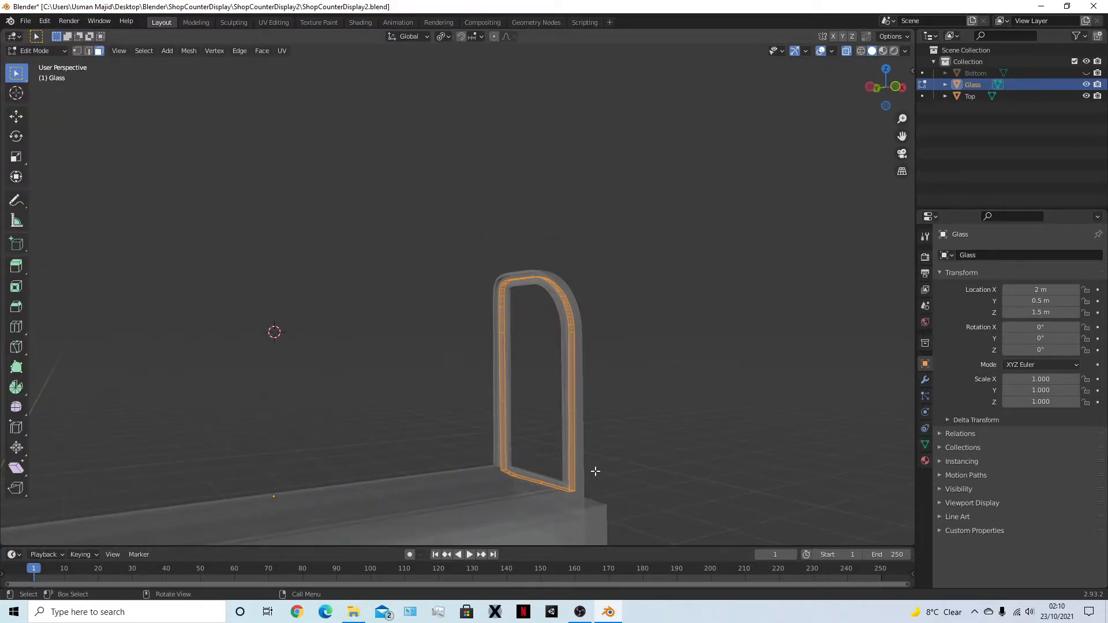
key(KP_1)
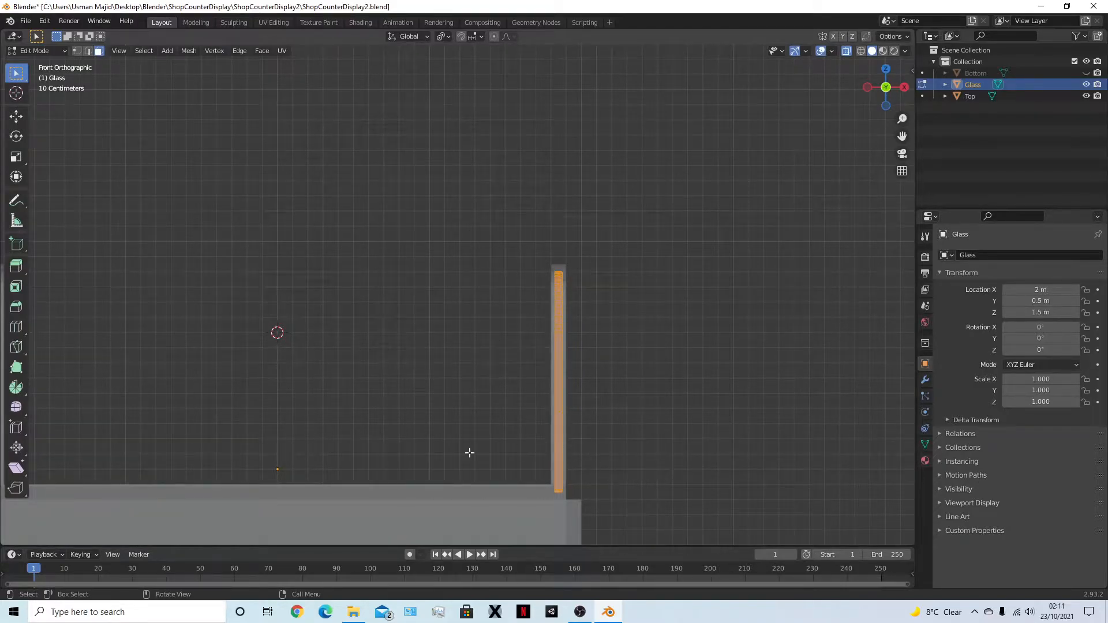
key(KP_3)
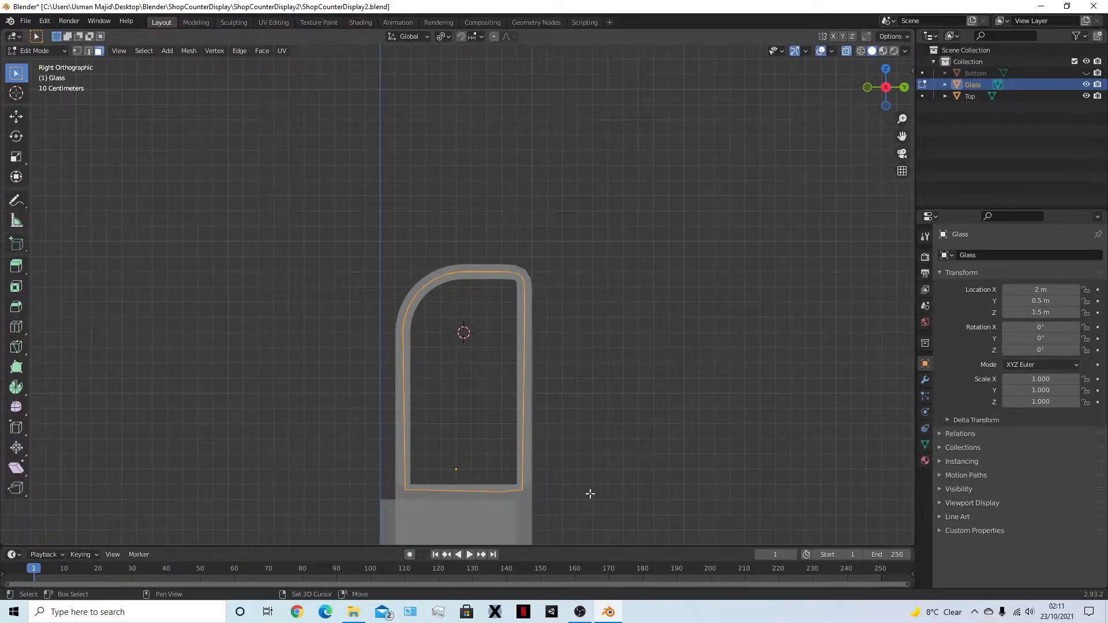
shift+middle_drag(589, 495, 583, 451)
key(s)
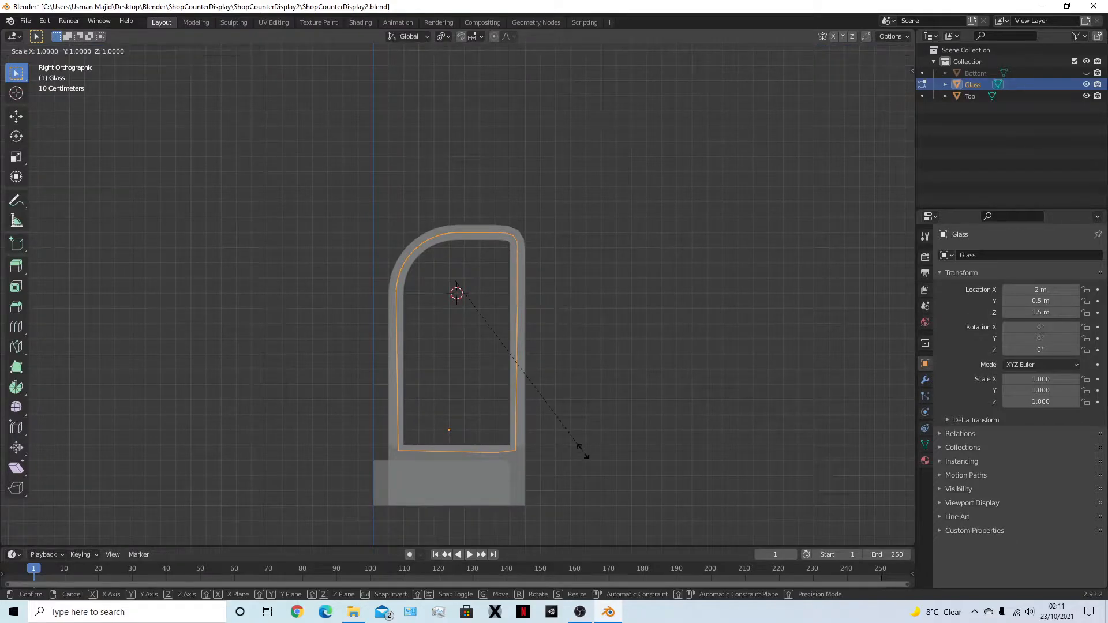
text(y0.9)
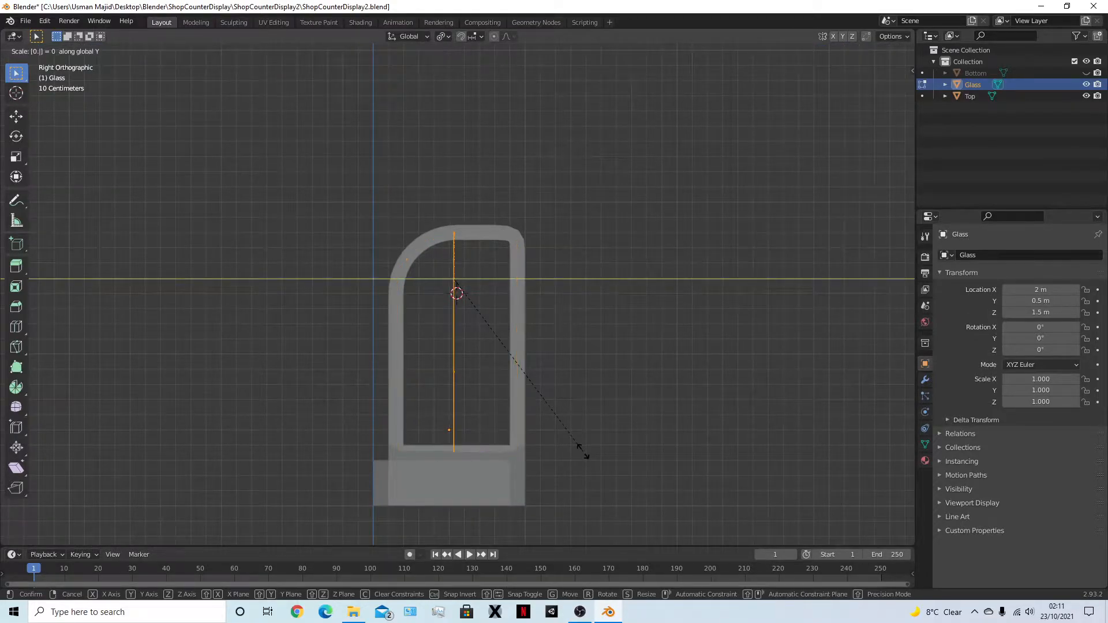
text(59)
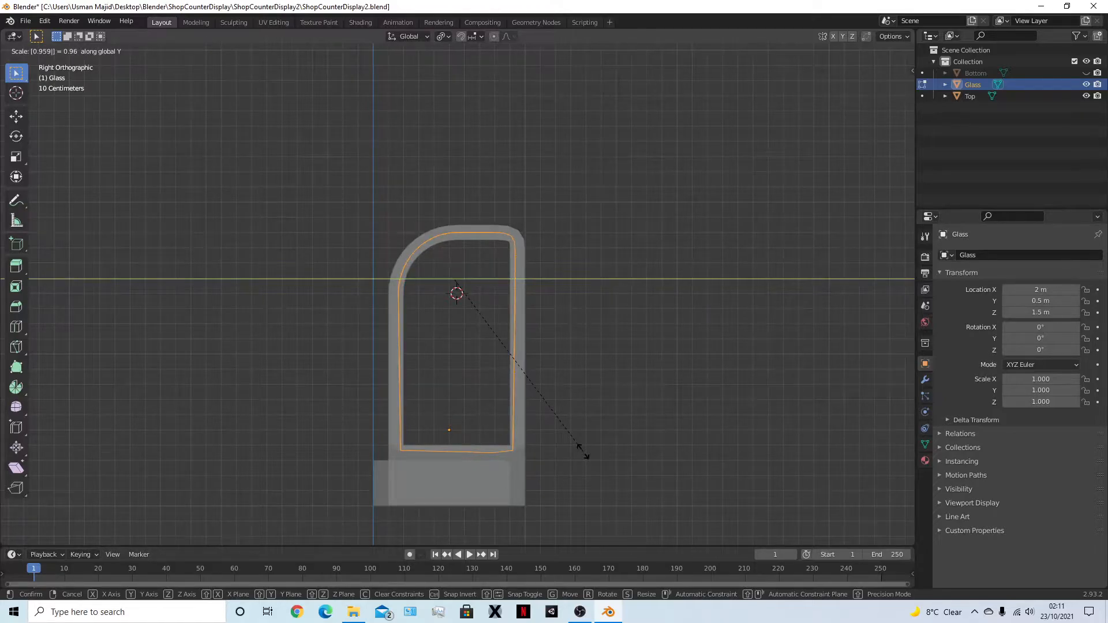
key(Return)
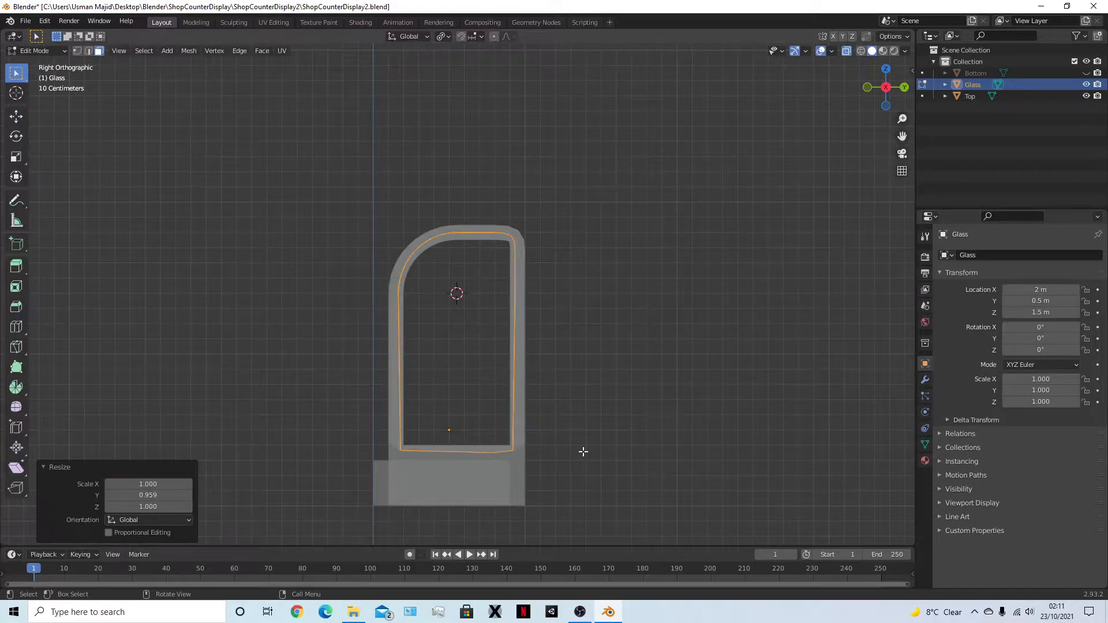
In the front view, try to scale the Glass face loop to 0.8 along the X axis and save the file
key(KP_1)
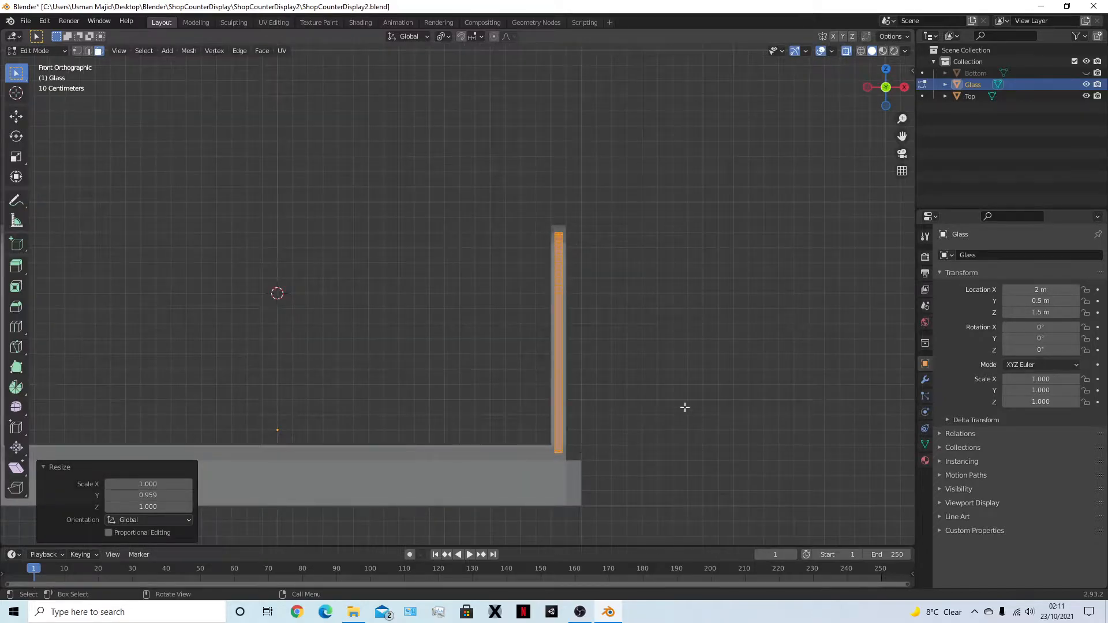
key(s)
text(x)
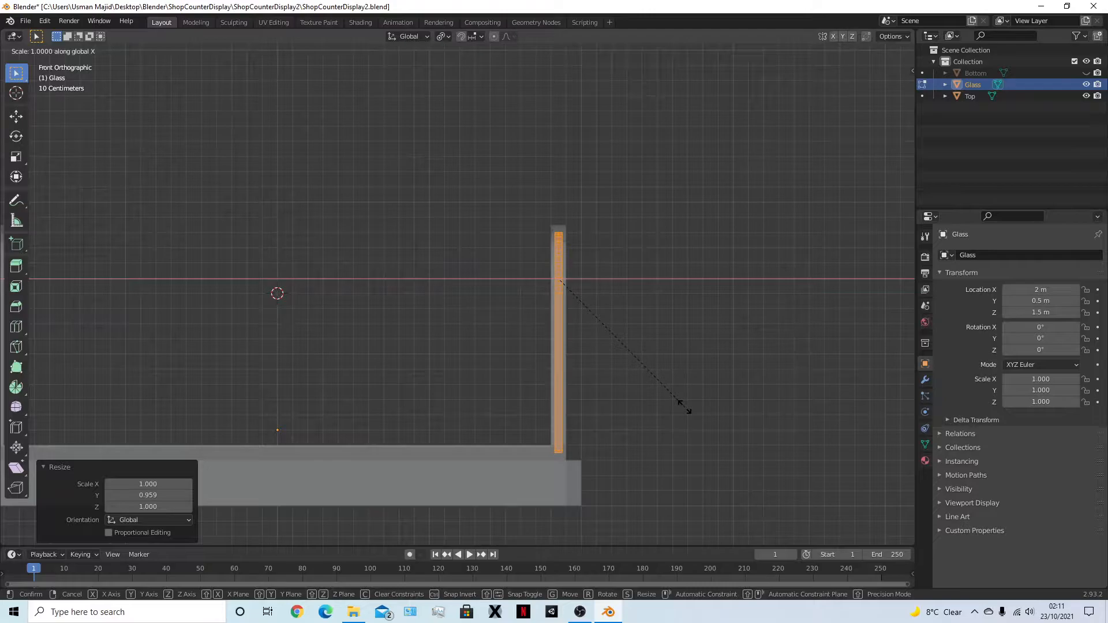
text(0.6)
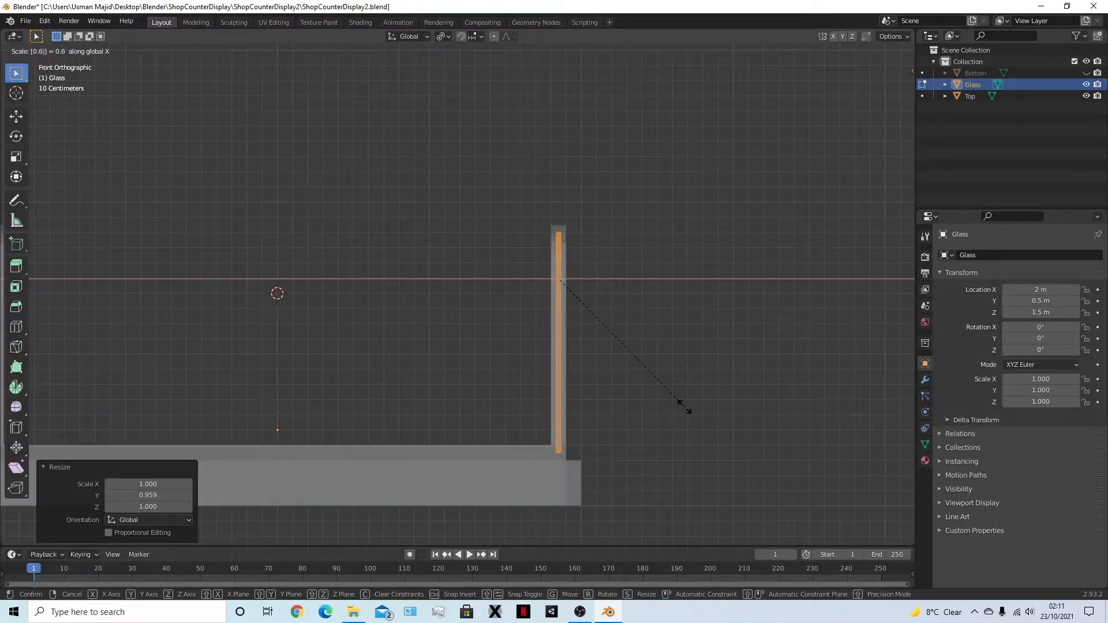
key(BackSpace)
text(98)
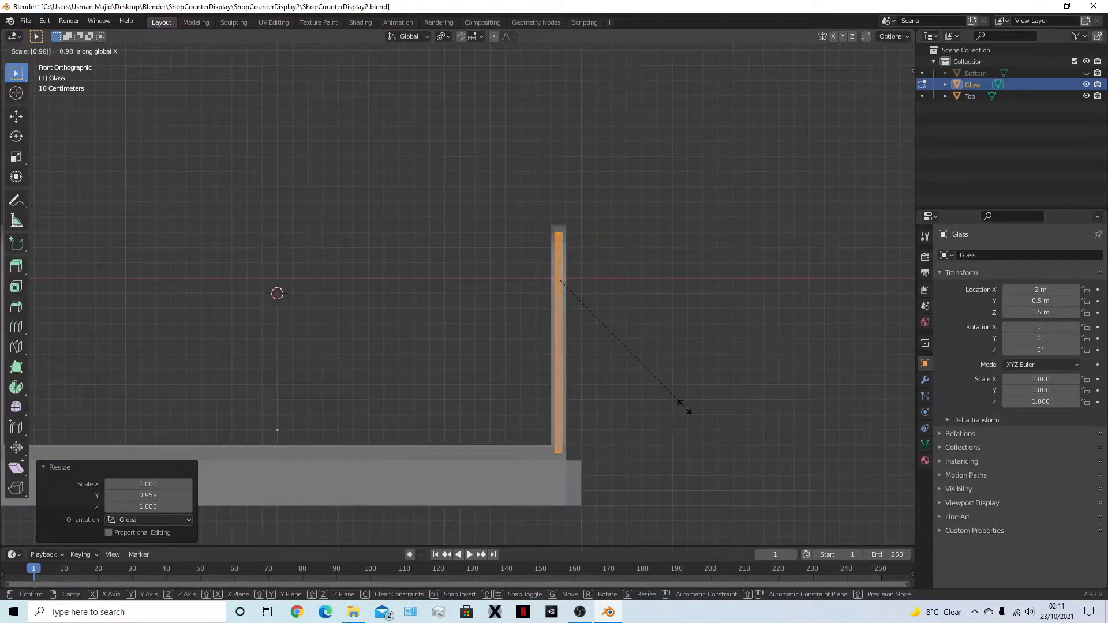
key(BackSpace)
key(BackSpace)
text(8)
key(Return)
middle_drag(670, 381, 573, 358)
key(ctrl+s)
Select the Glass and Top objects together in object mode, enter edit mode and select all their geometry
key(Tab)
scroll(604, 444, up, 4)
click(573, 358)
shift+click(551, 332)
shift+click(551, 331)
shift+click(561, 336)
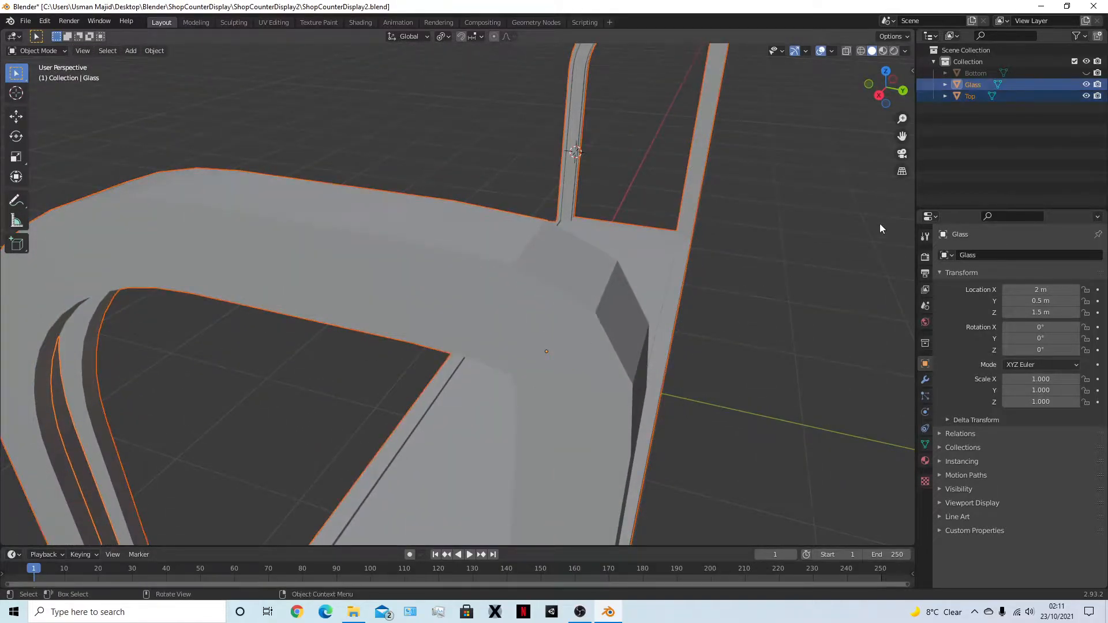
click(971, 106)
click(968, 98)
shift+click(973, 85)
key(Tab)
middle_drag(720, 317, 700, 317)
key(a)
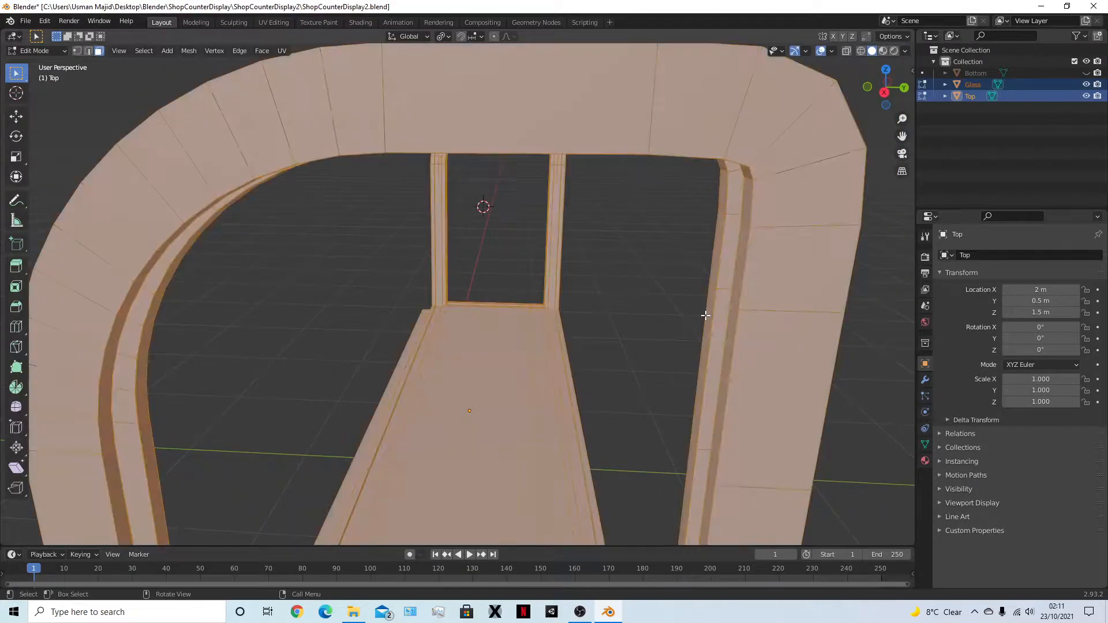
Show the meshes in X-ray, clear and reselect the geometry, and return to object mode with nothing selected
key(alt+z)
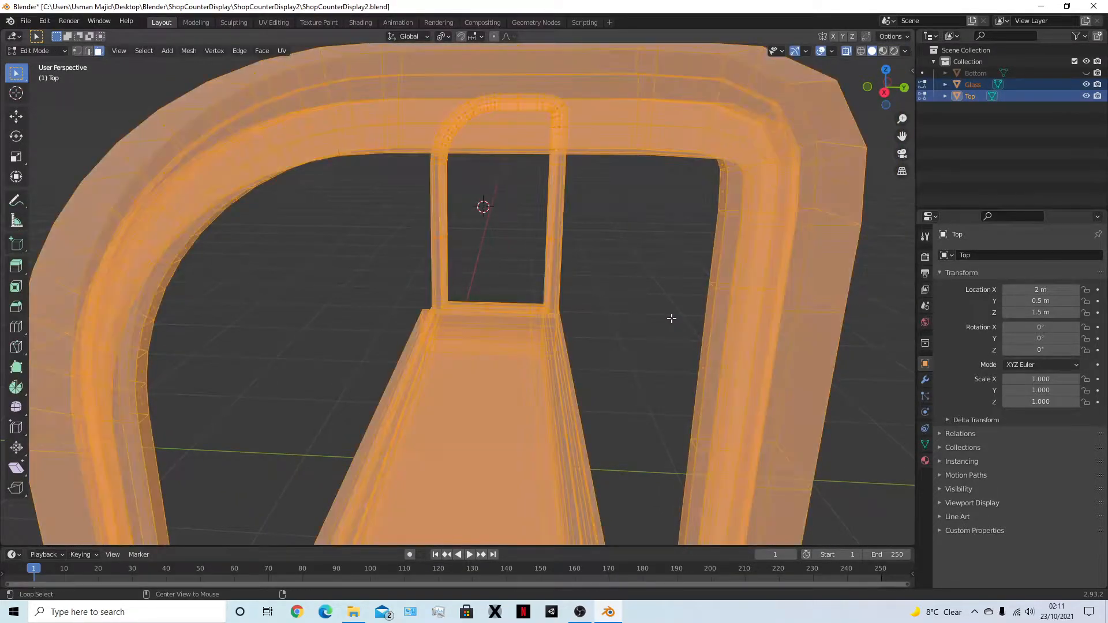
middle_drag(661, 313, 655, 314)
key(alt+a)
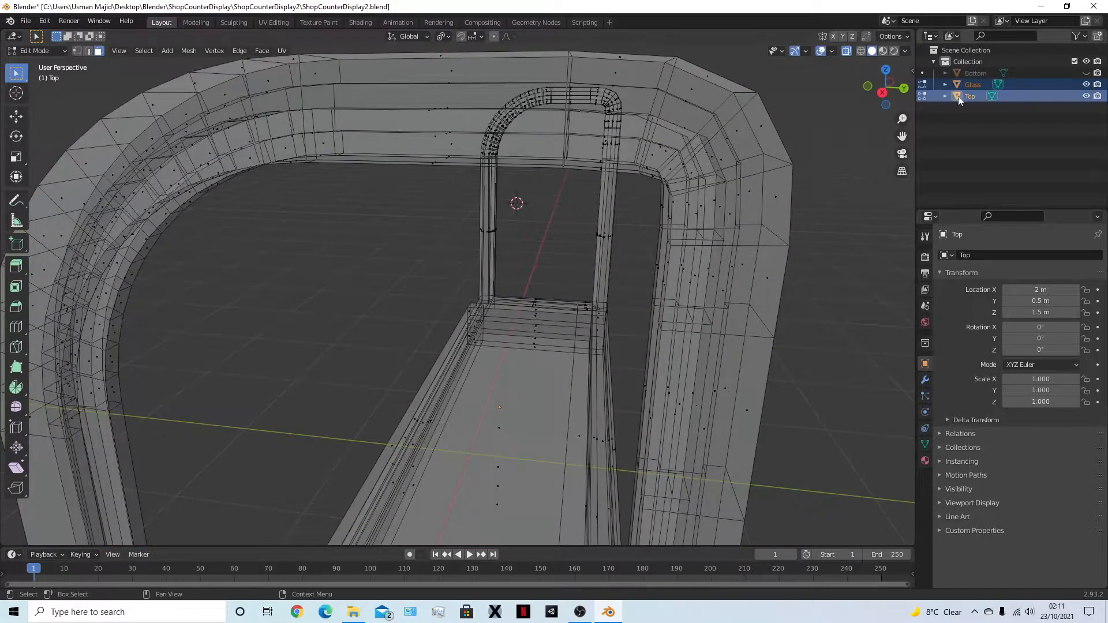
key(a)
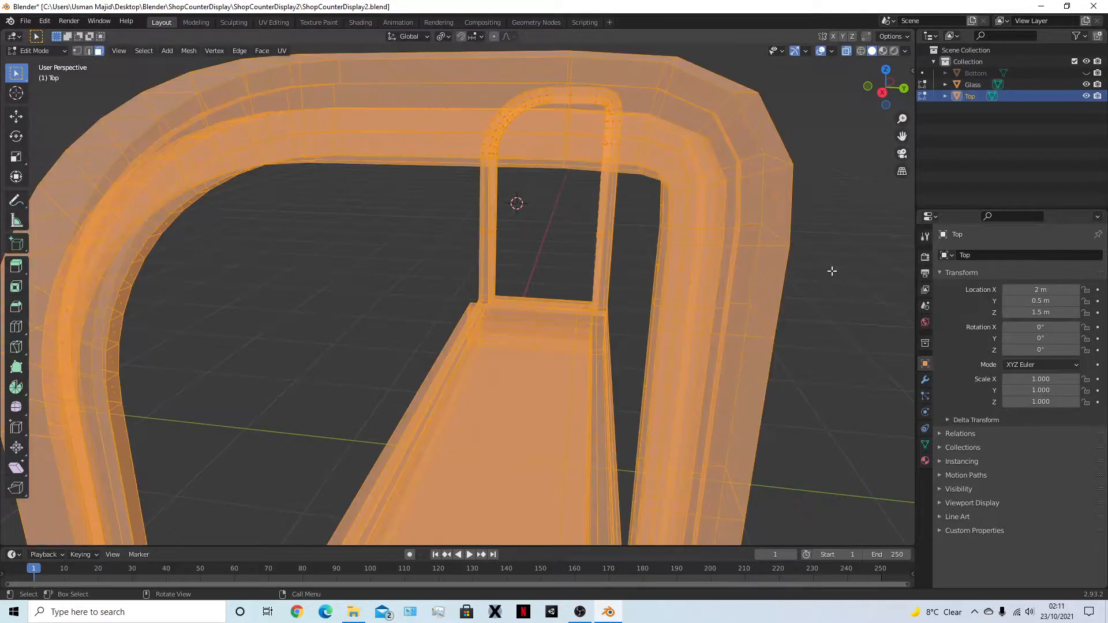
key(Tab)
key(alt+z)
key(alt+a)
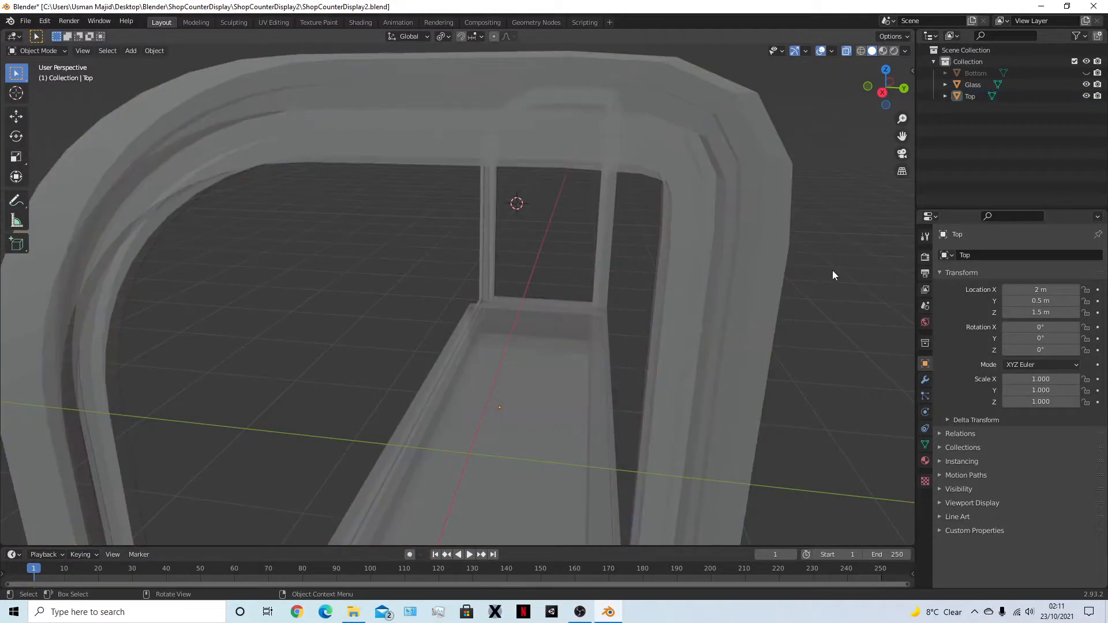
Examine how the Glass loop sits inside its arch by switching between the Top and Glass objects and between modes
click(967, 94)
middle_drag(843, 275, 809, 273)
middle_drag(840, 214, 698, 328)
click(973, 84)
key(Tab)
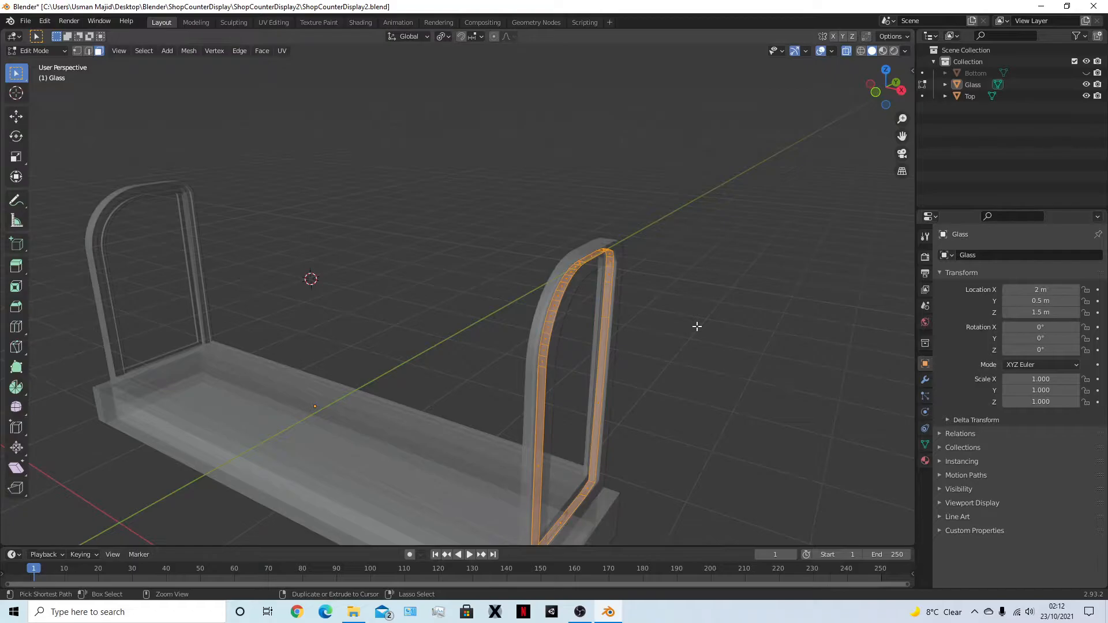
key(Tab)
key(a)
key(alt+a)
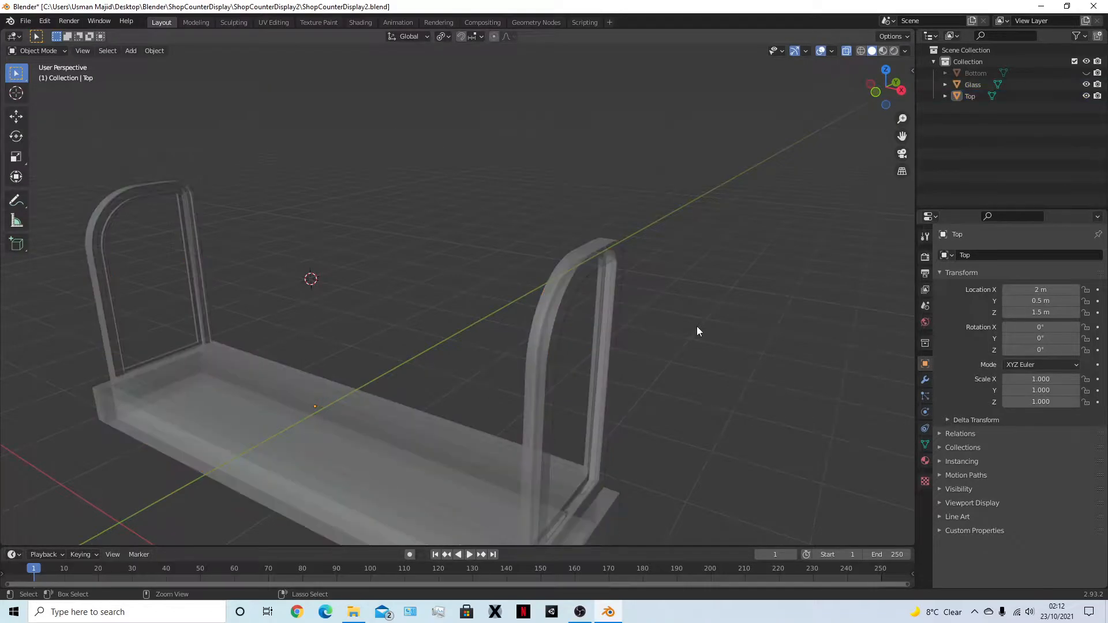
key(a)
key(Tab)
key(a)
Undo the selections, the scaling and the renaming, back to the newly separated face loop
key(ctrl+z)
key(ctrl+z)
key(ctrl+z)
key(ctrl+z)
key(ctrl+z)
key(ctrl+z)
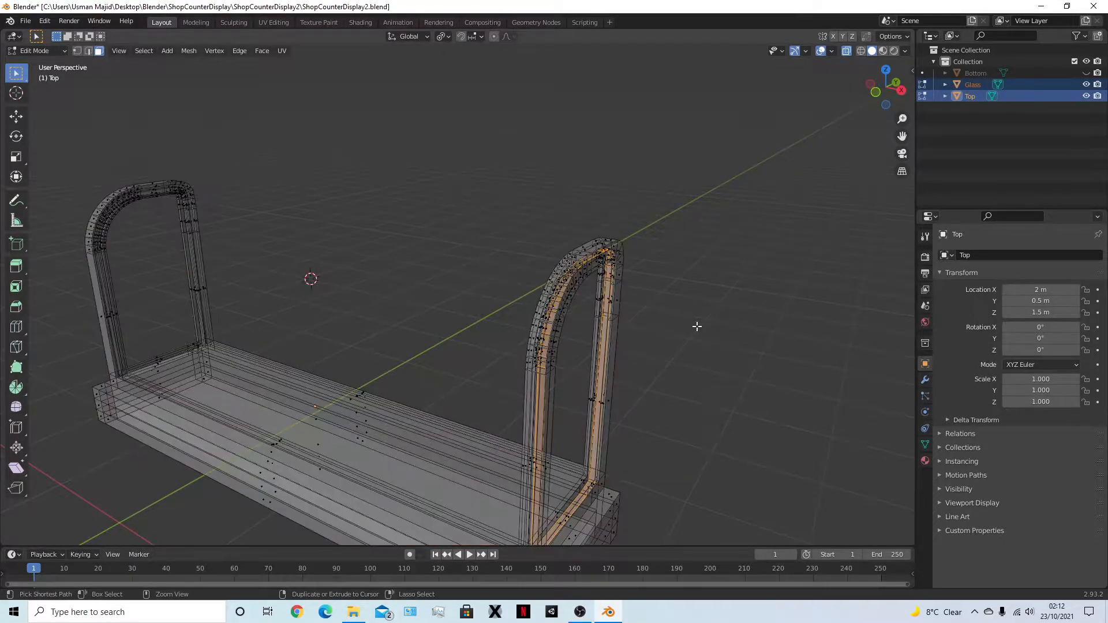
key(ctrl+z)
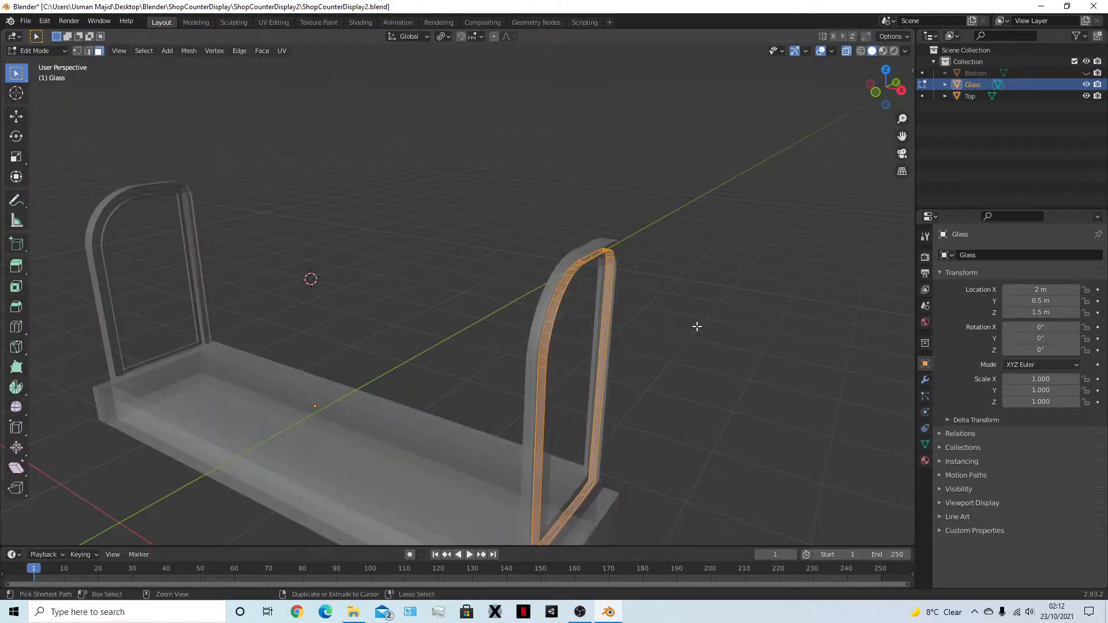
key(ctrl+z)
key(ctrl+z)
key(ctrl+z)
key(ctrl+z)
key(ctrl+z)
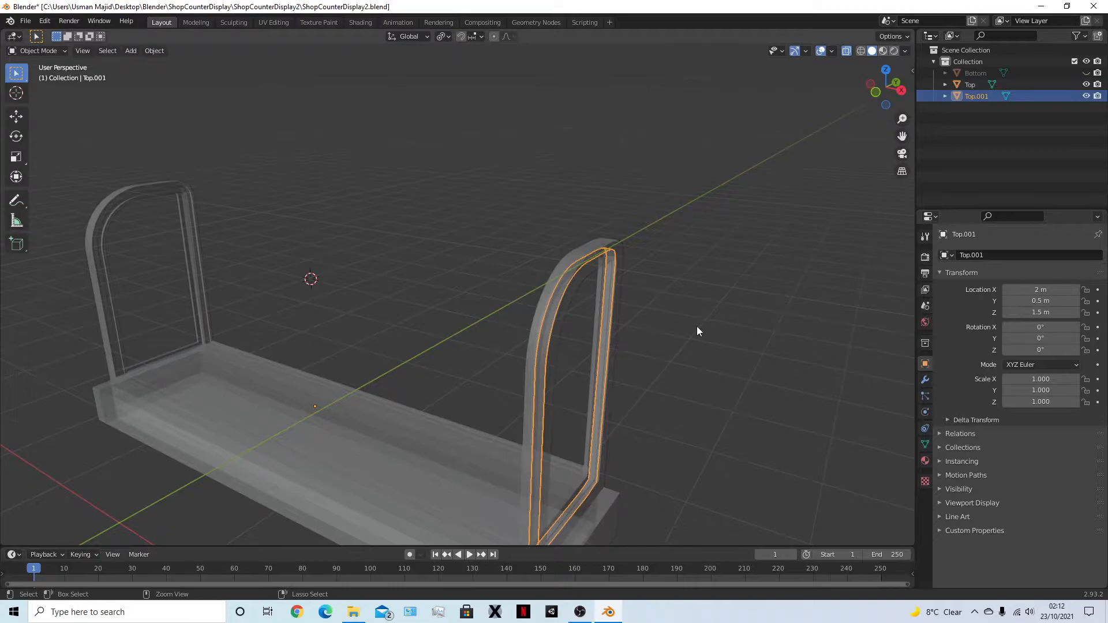
Rename the separated face loop object to Glass, deselect it and turn off X-ray in object mode
double_click(975, 97)
text(G)
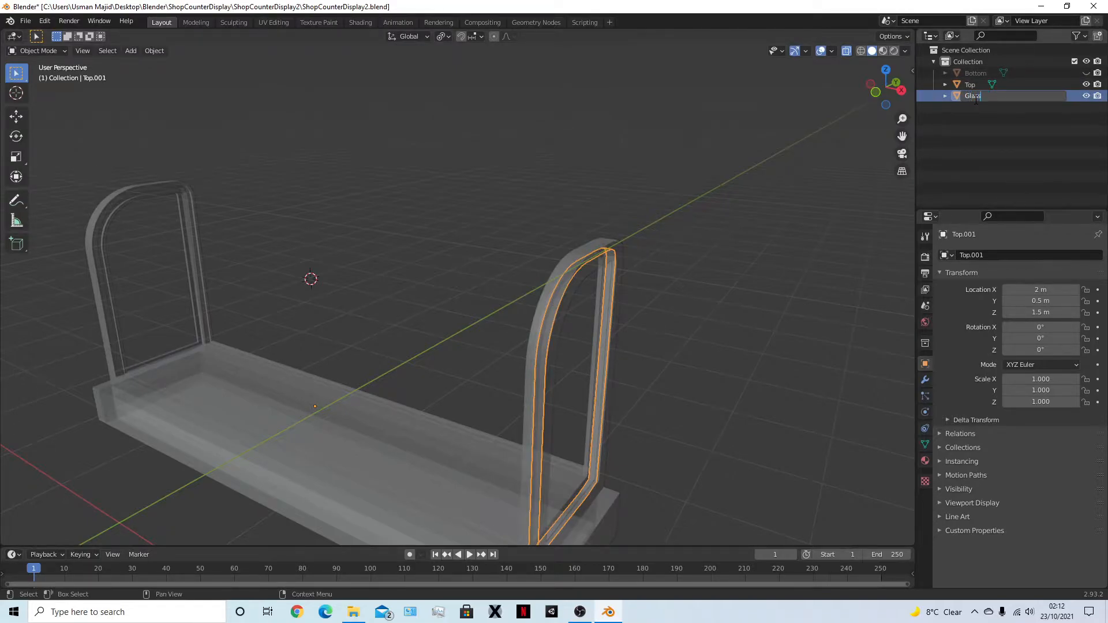
text(lass)
key(Return)
middle_drag(405, 173, 418, 279)
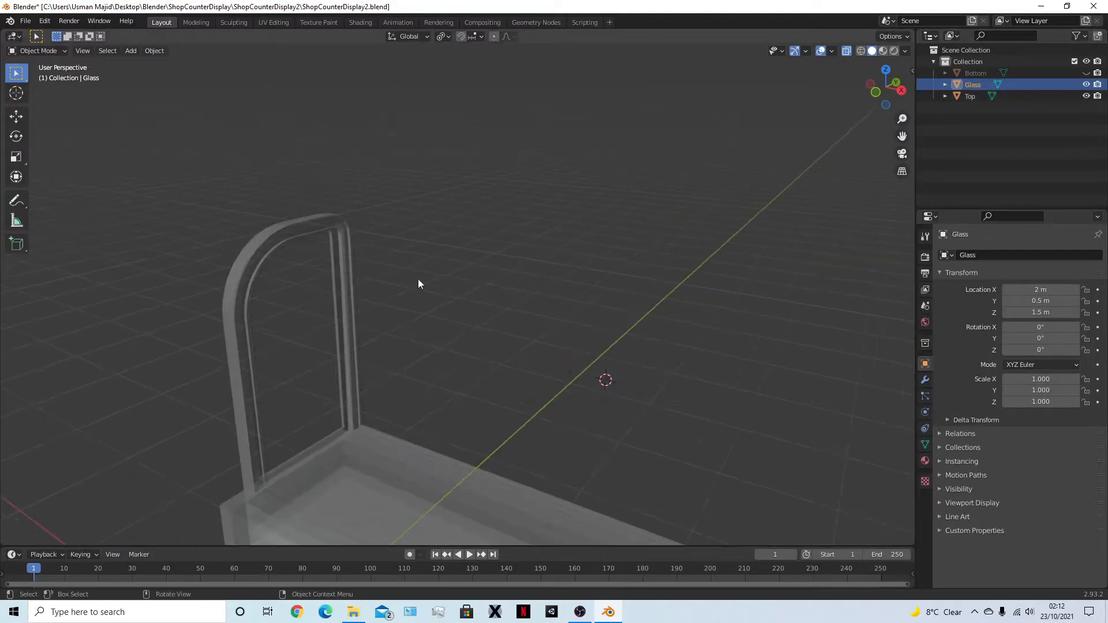
click(418, 280)
key(Tab)
key(Tab)
key(alt+z)
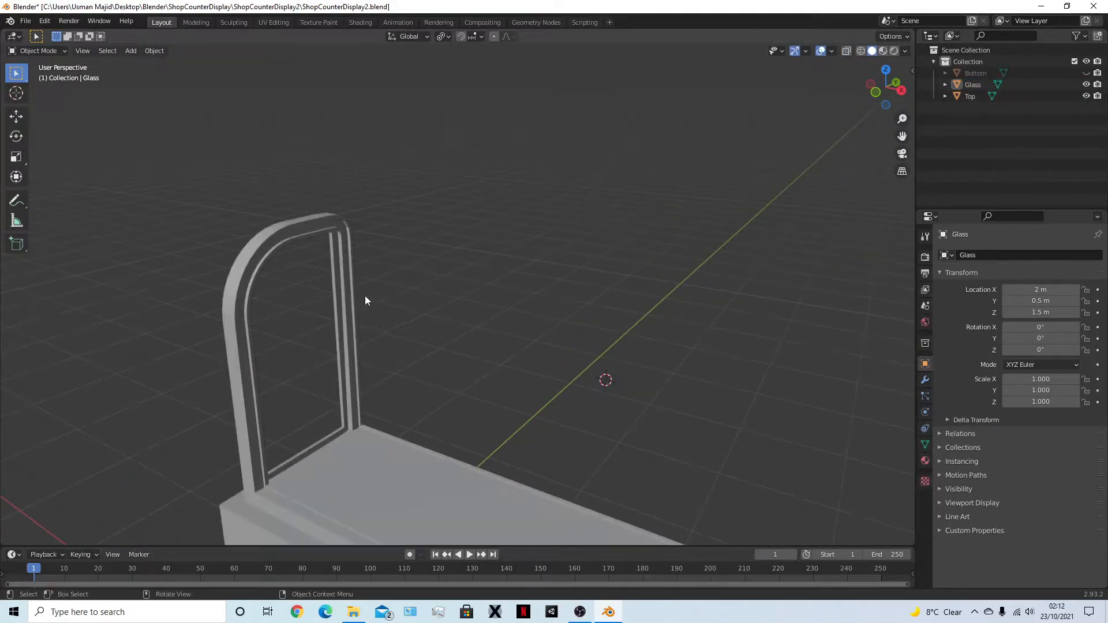
In the Top mesh, select the face loop inside the groove of the arch opposite the Glass object
scroll(381, 291, up, 3)
middle_drag(410, 282, 688, 191)
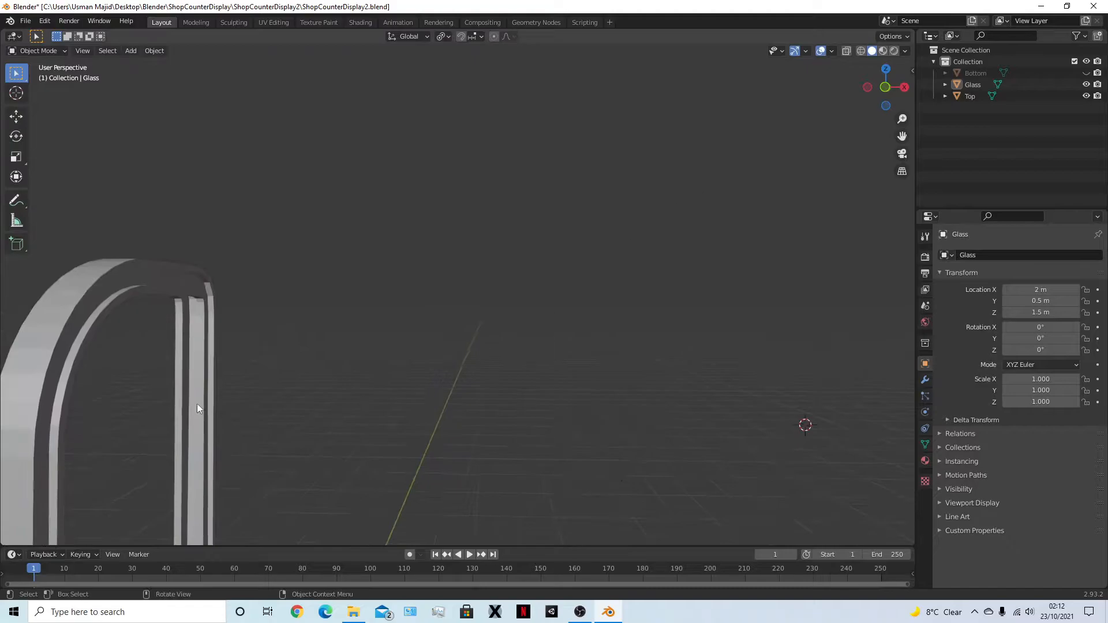
click(189, 360)
key(Tab)
middle_drag(361, 358, 563, 362)
click(384, 307)
Duplicate the selected groove face loop in place and separate the copy into its own object
shift+middle_drag(722, 422, 423, 373)
scroll(553, 357, down, 4)
middle_drag(543, 377, 513, 376)
key(shift+d)
right_click(718, 270)
key(p)
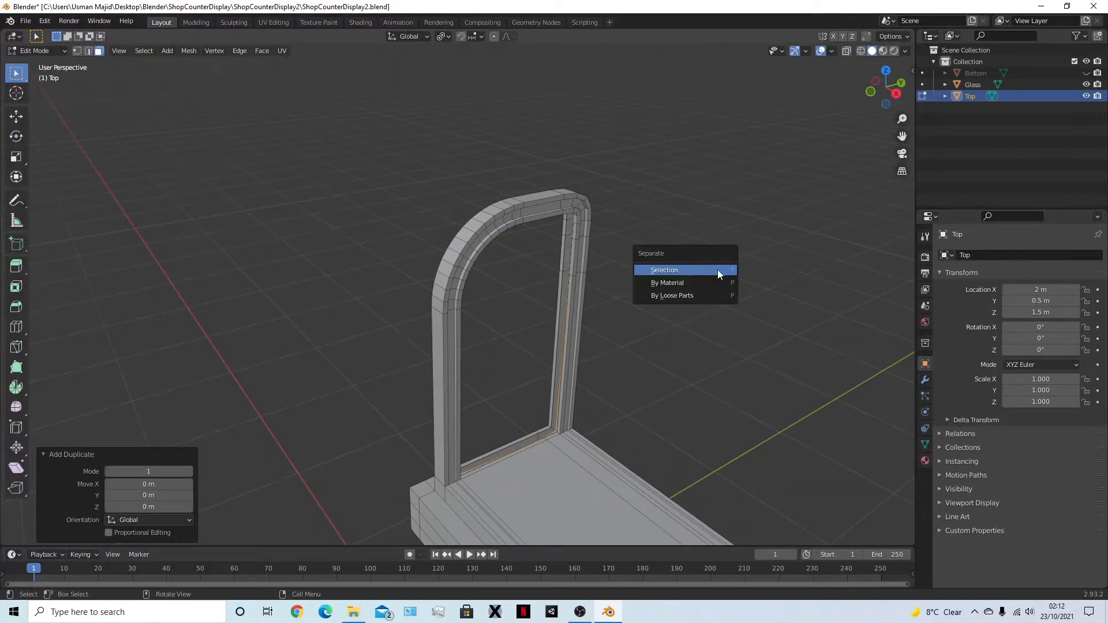
click(718, 269)
Rename the newly separated face loop object to SideGlass
double_click(975, 107)
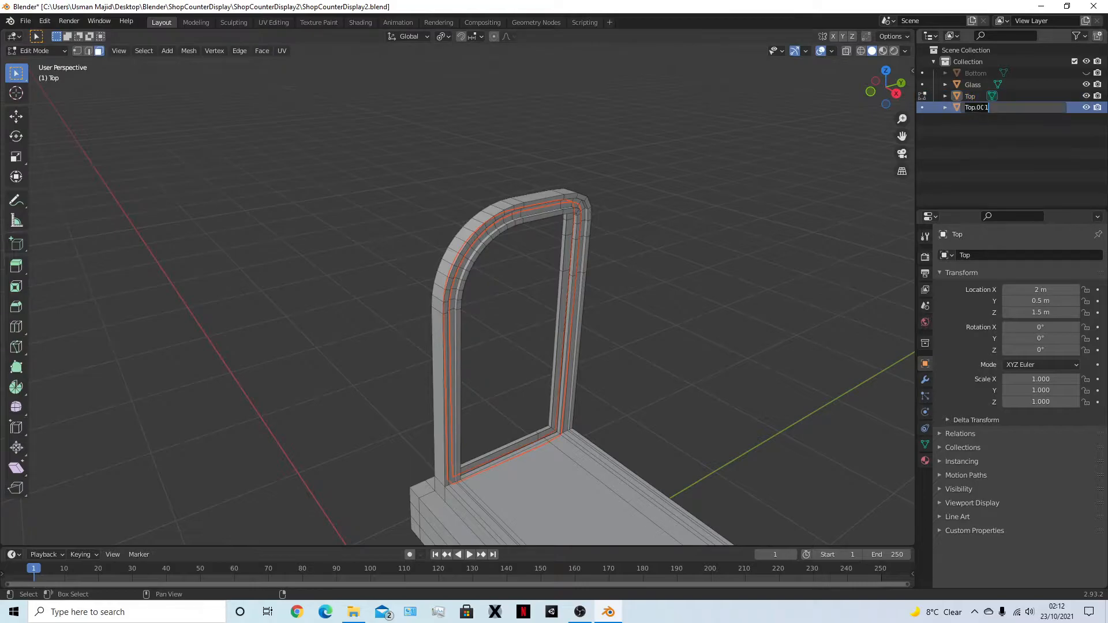
text(SideGlass)
key(Return)
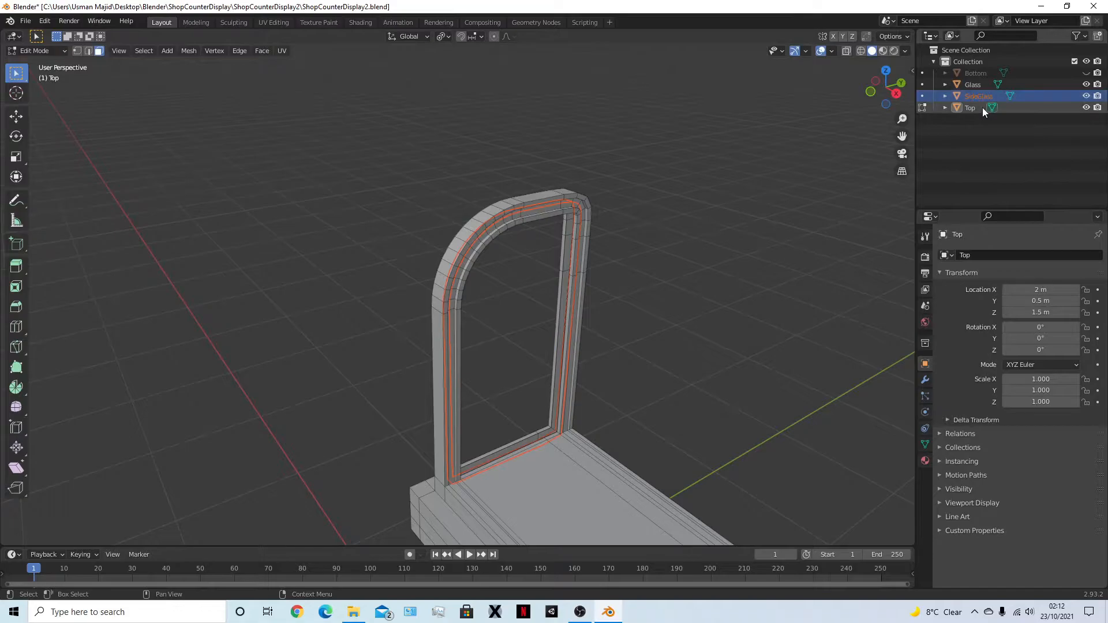
scroll(772, 373, down, 5)
scroll(742, 428, down, 1)
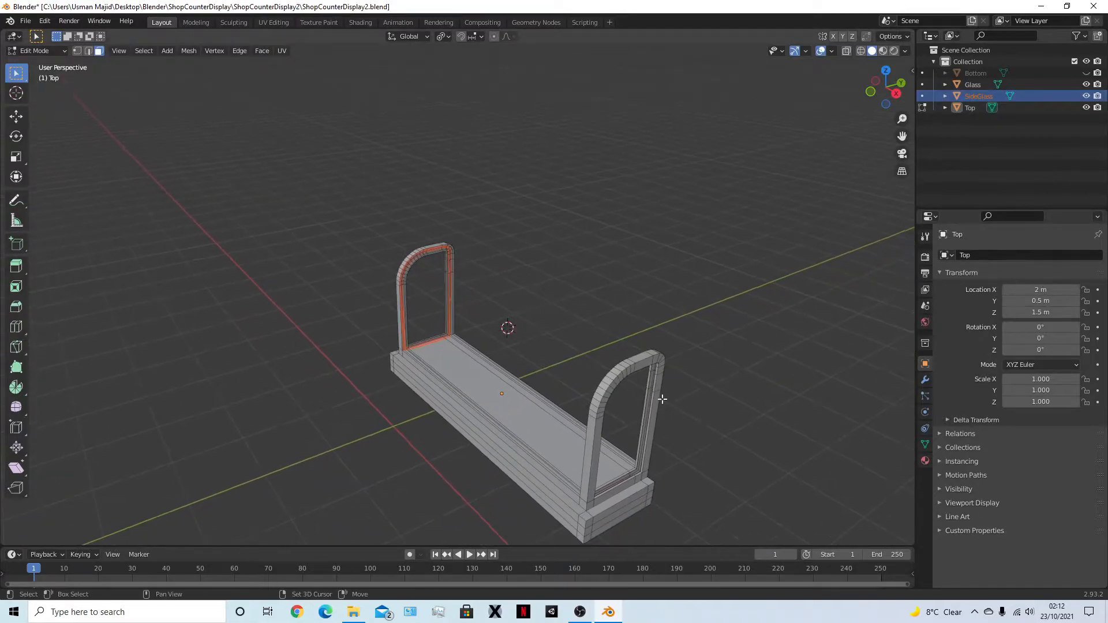
In object mode, select the Glass and SideGlass objects and join them into one object
click(978, 87)
ctrl+click(978, 96)
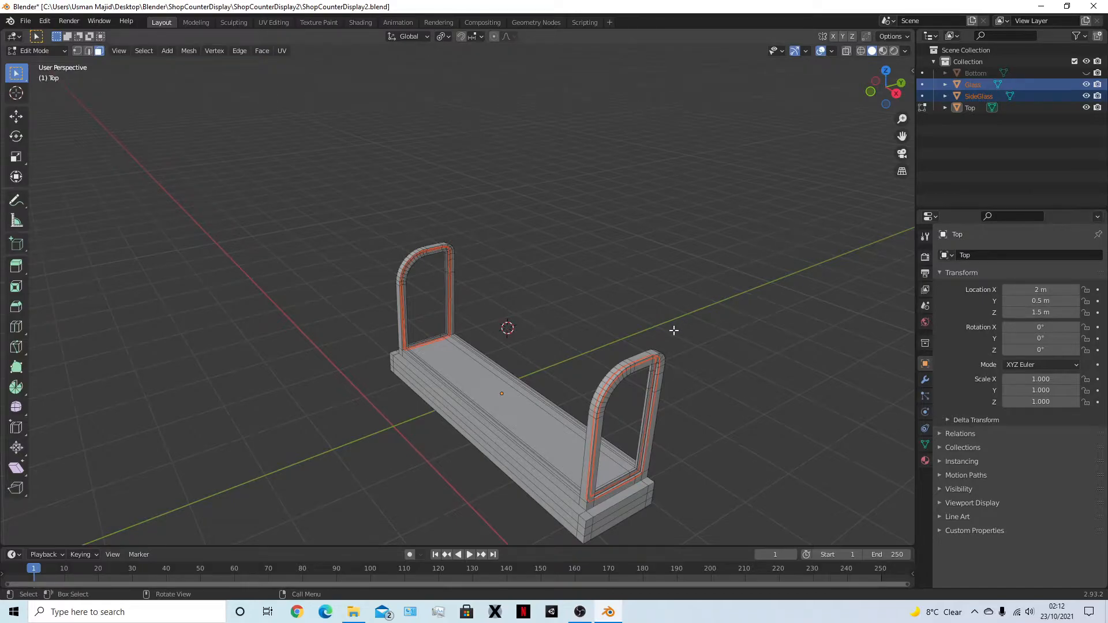
key(Tab)
click(643, 270)
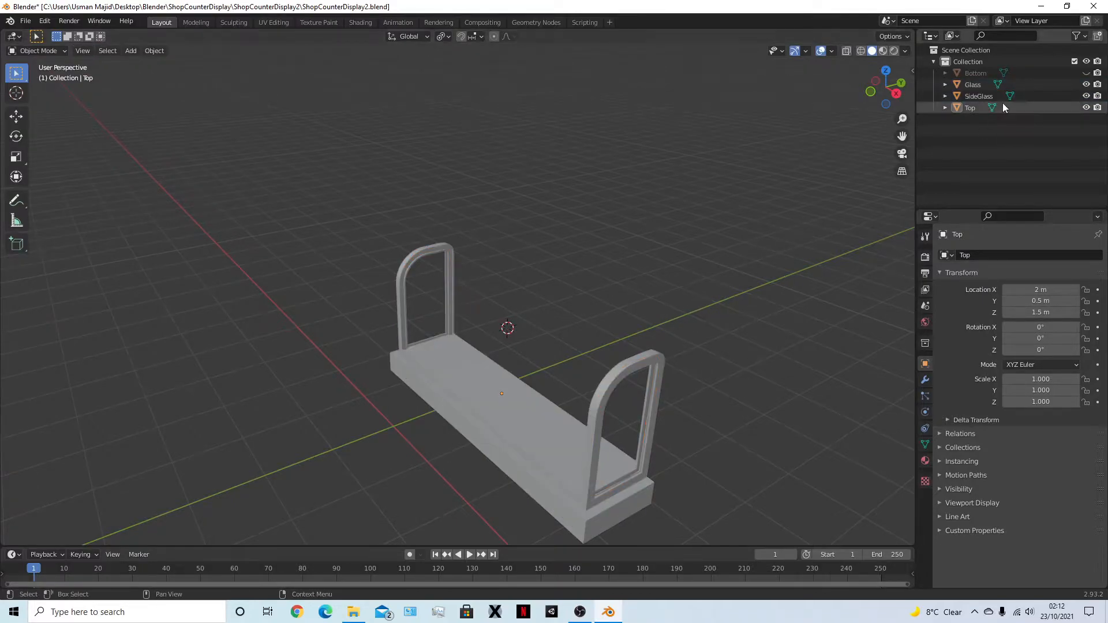
click(972, 88)
shift+click(976, 96)
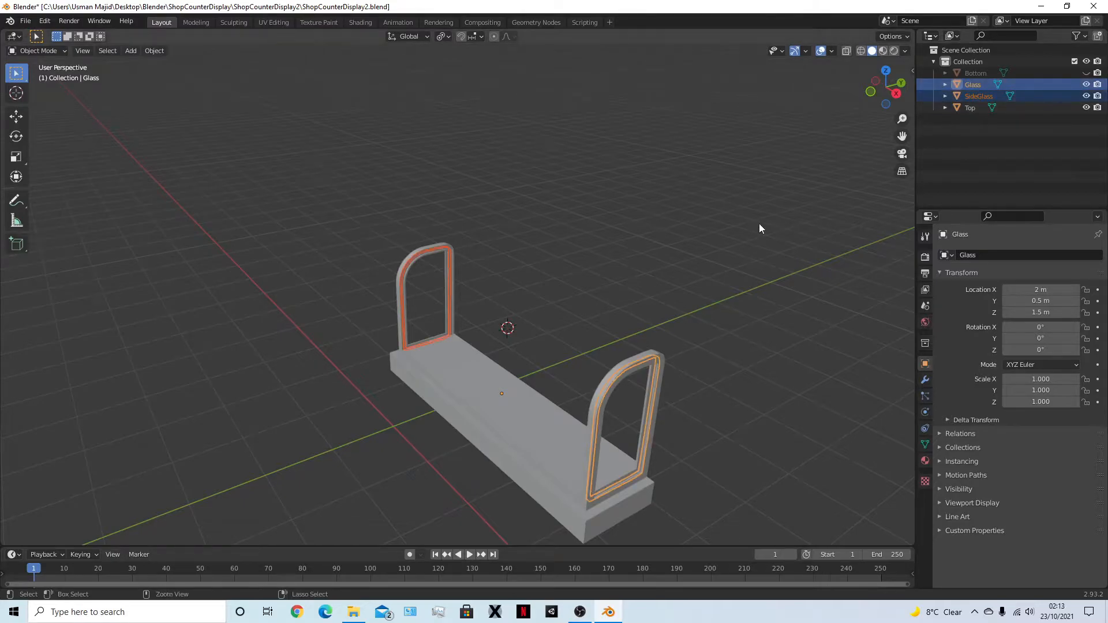
key(ctrl+j)
Rename the joined object to SideGlass and deselect it
double_click(973, 85)
text(SideG)
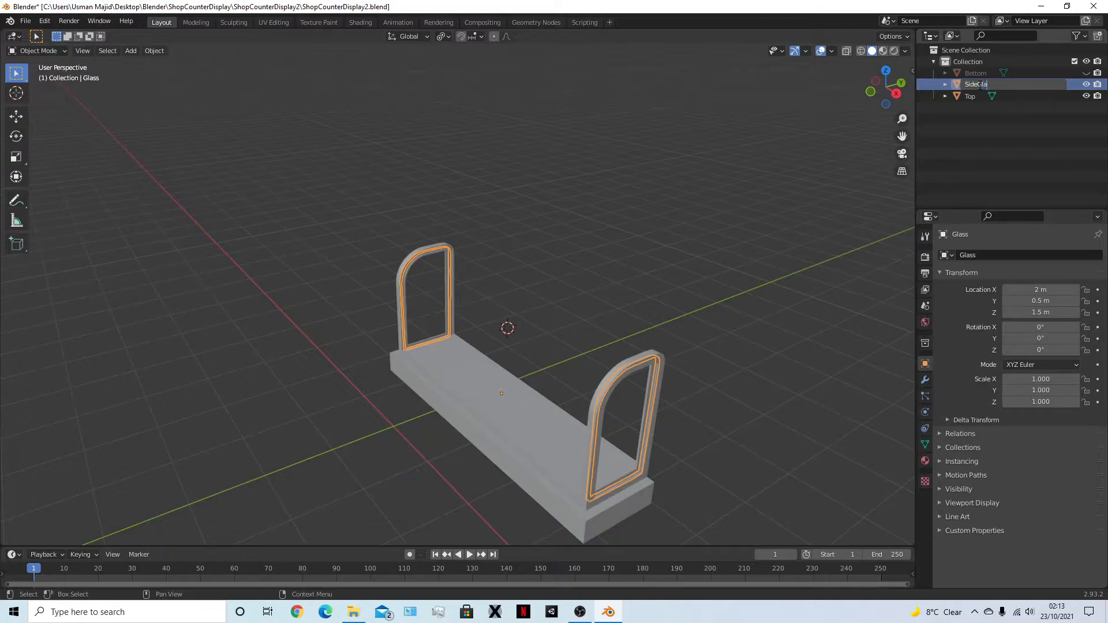
key(Return)
click(579, 292)
middle_drag(580, 292, 601, 279)
scroll(570, 282, up, 5)
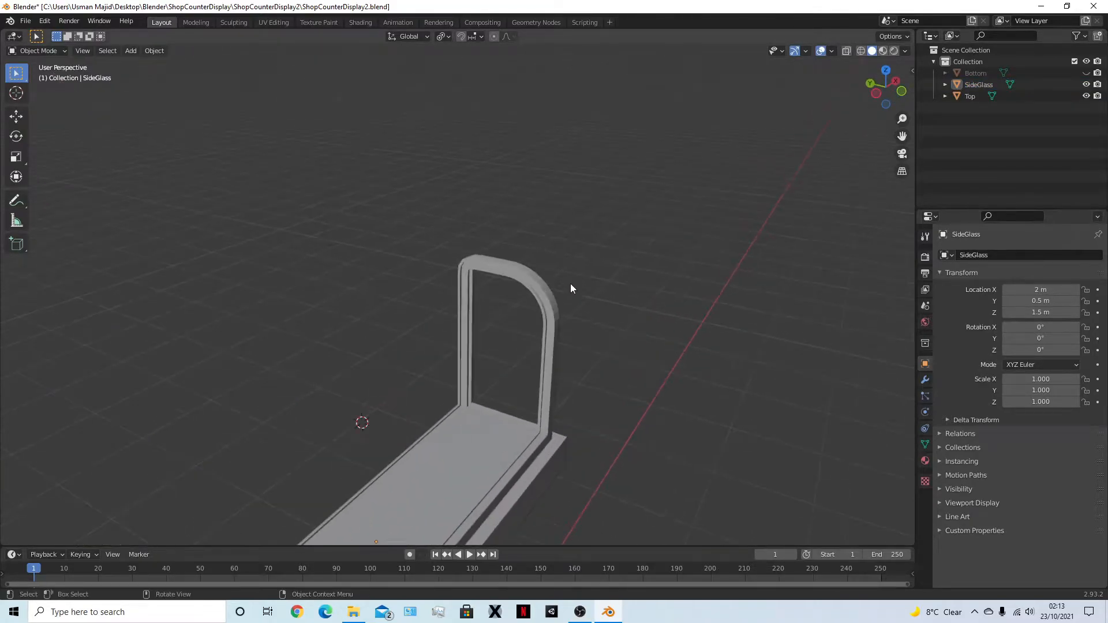
Select the SideGlass object, enter edit mode, and scale all its faces by 0.8 along the X axis
click(561, 304)
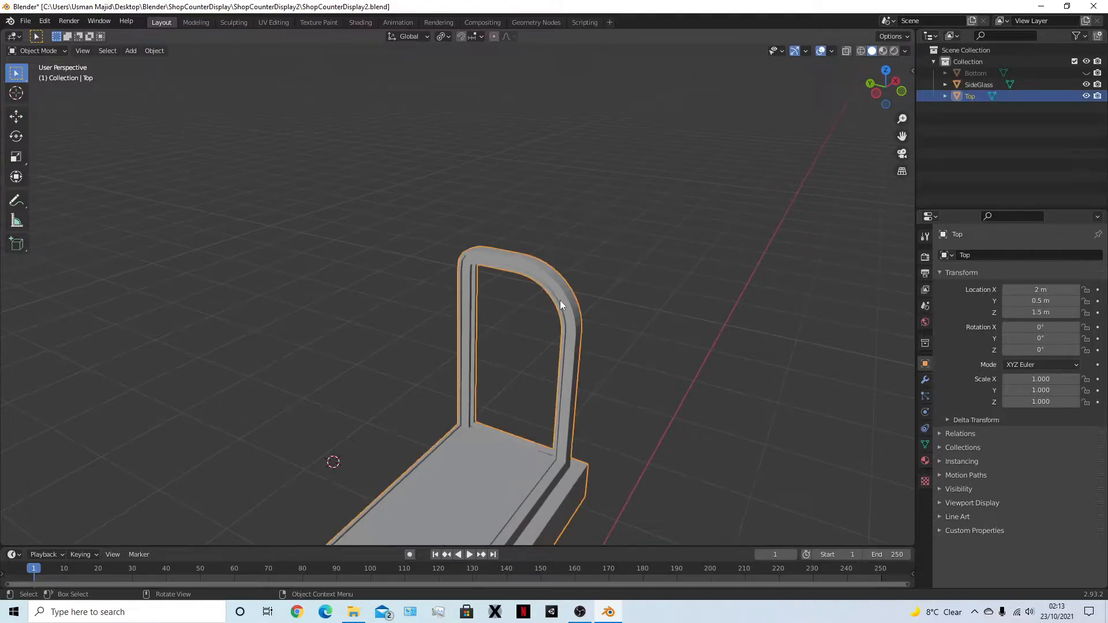
click(466, 311)
middle_drag(474, 306, 526, 354)
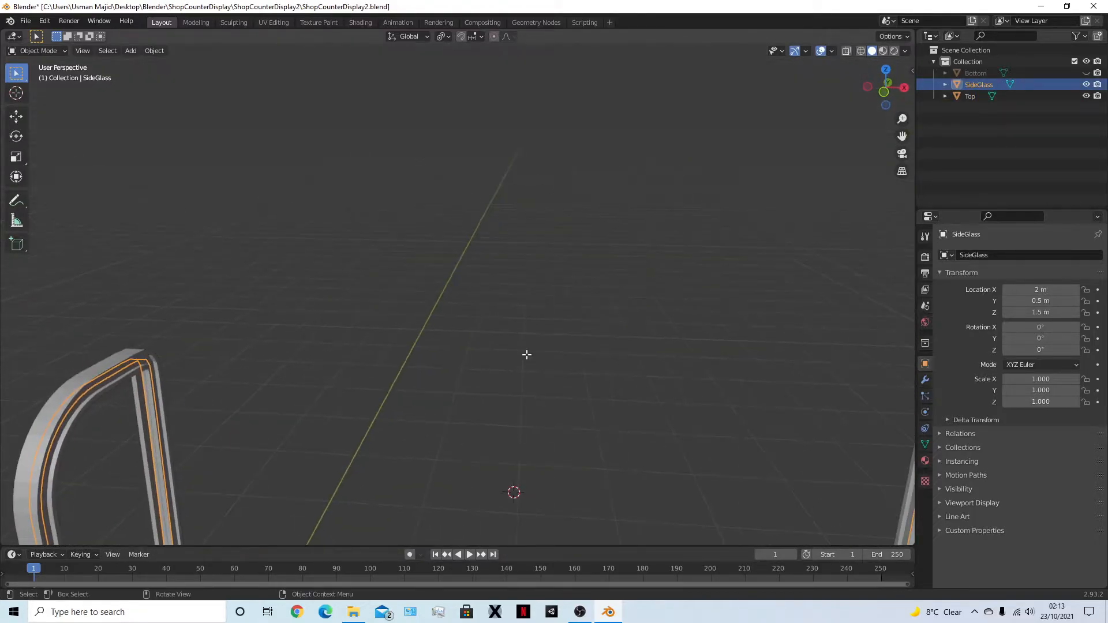
key(Tab)
scroll(527, 355, down, 3)
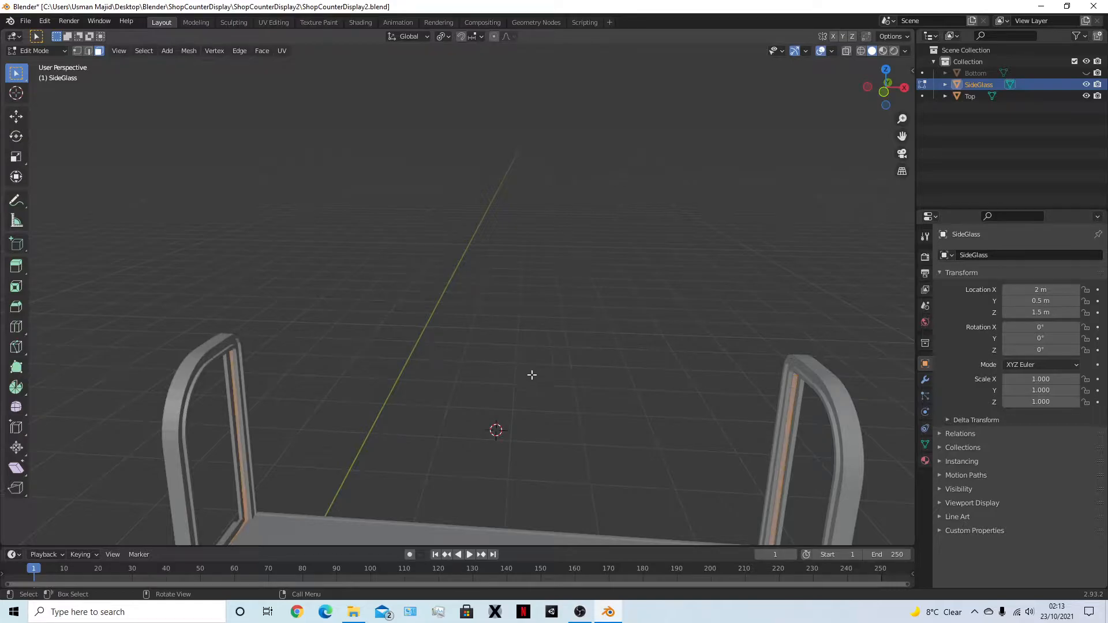
key(KP_1)
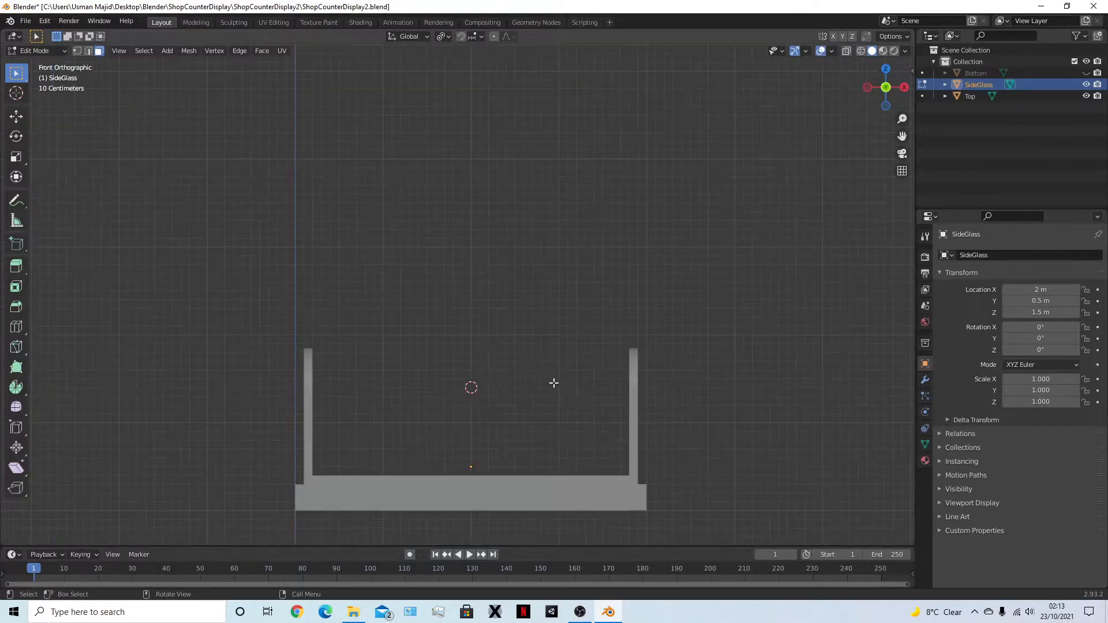
key(a)
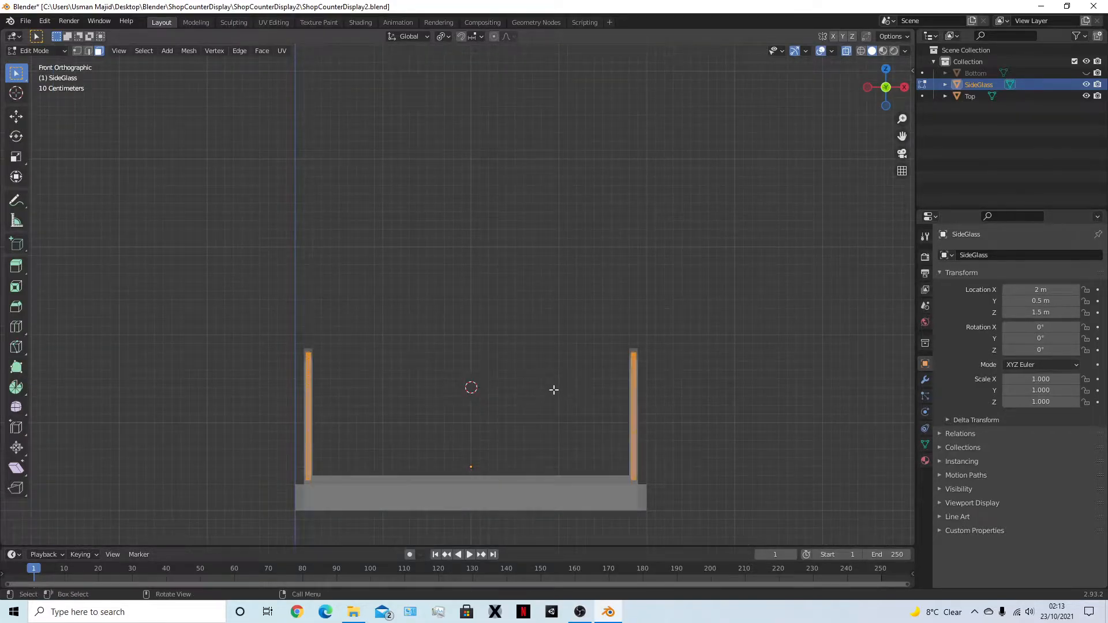
key(KP_Decimal)
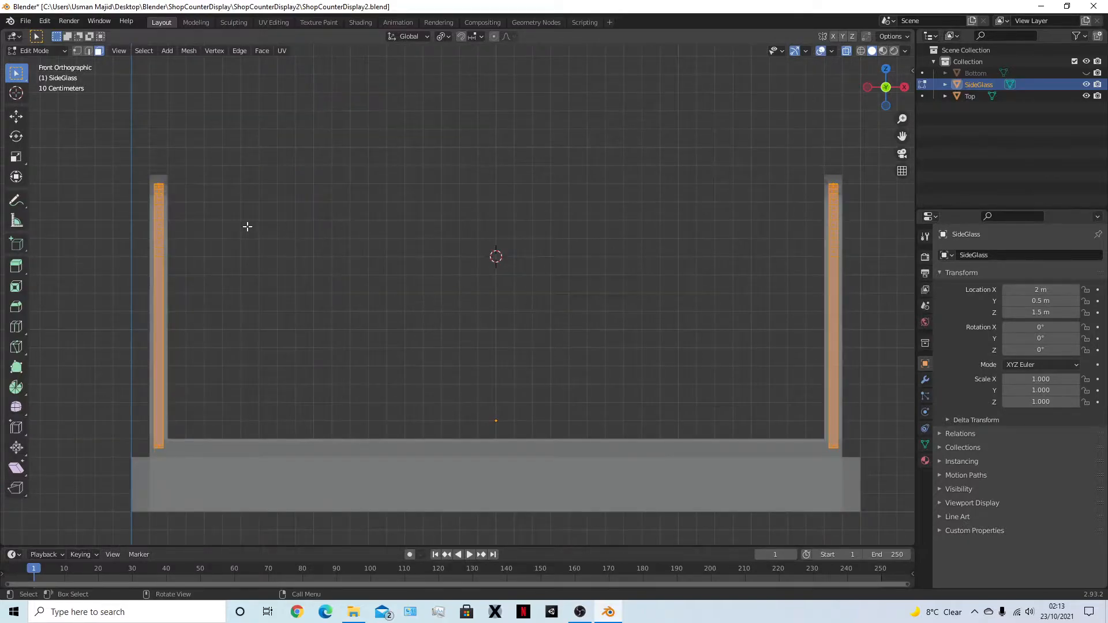
key(s)
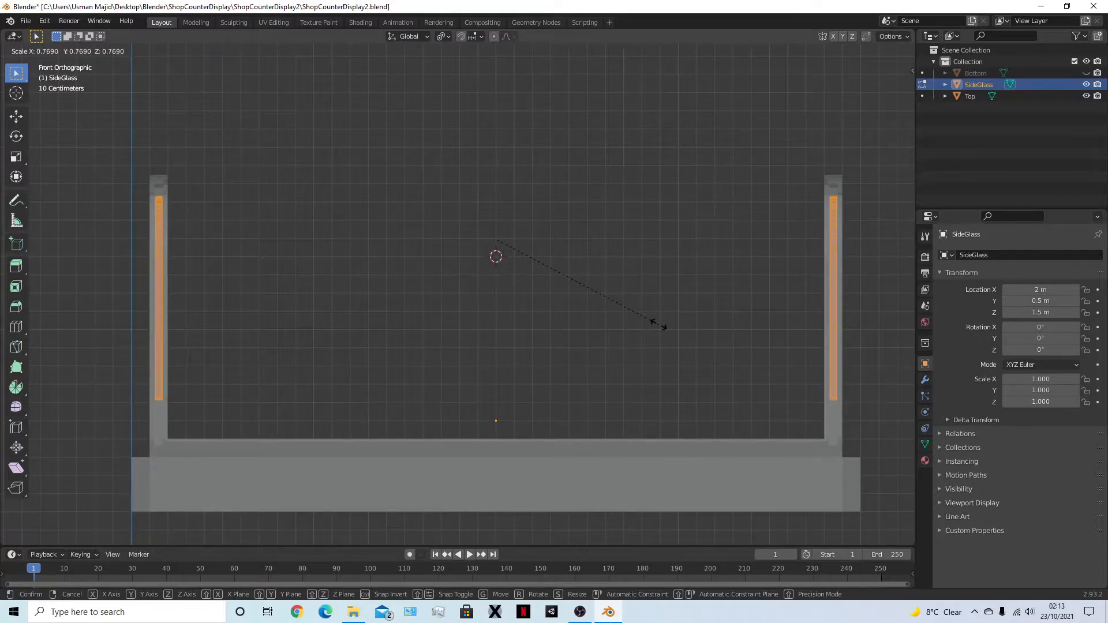
text(x0.8)
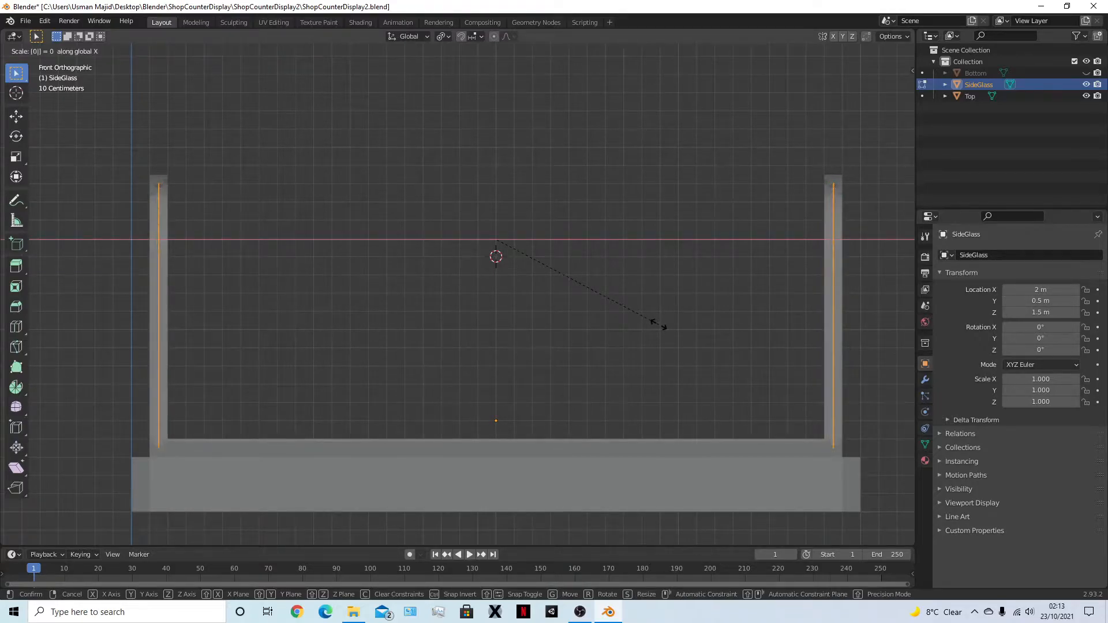
key(Return)
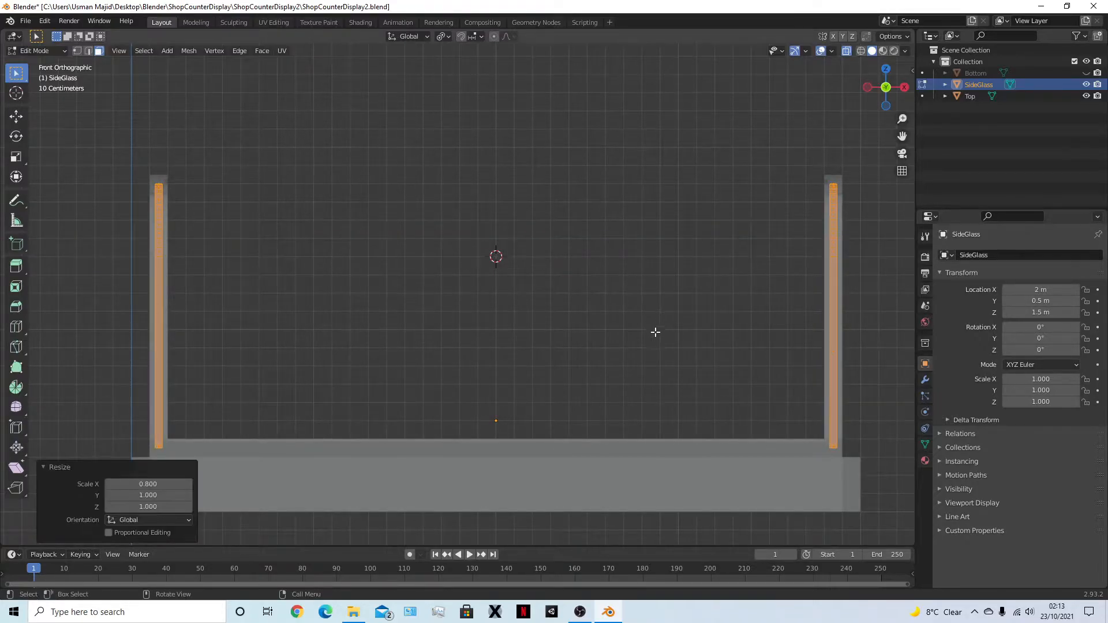
Scale all SideGlass faces by 0.98 along the Y axis and return to object mode
key(KP_3)
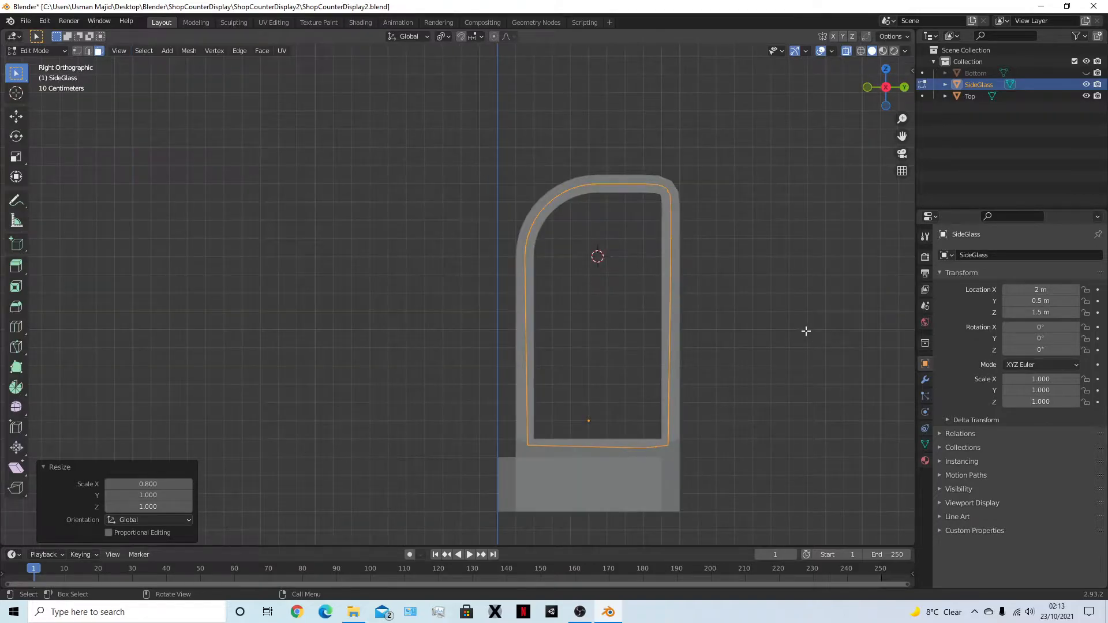
text(sy)
text(0.9)
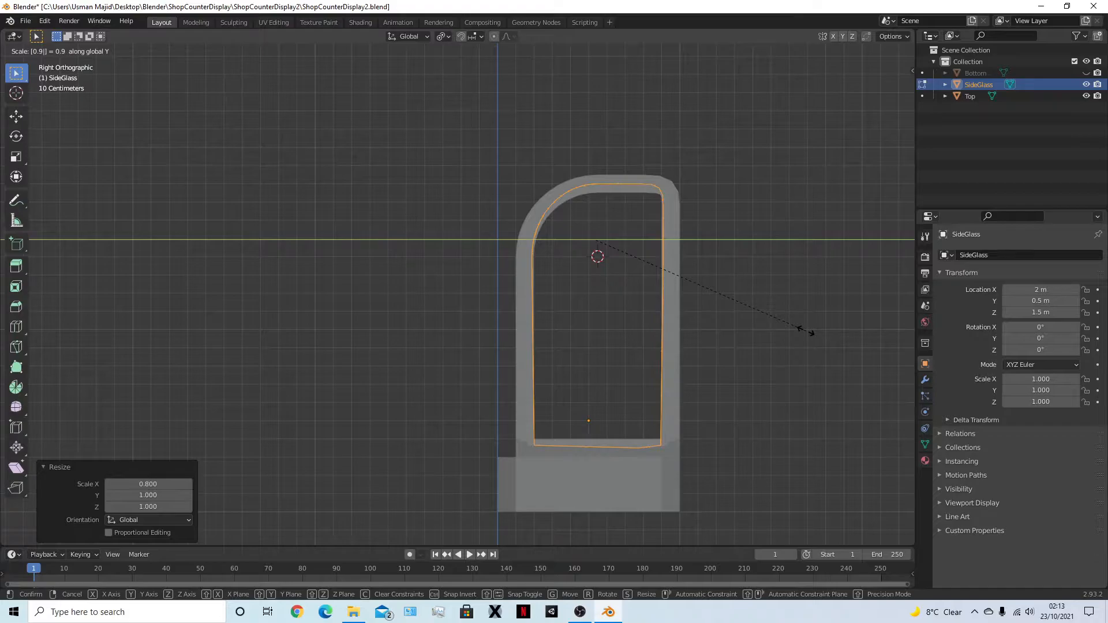
text(5)
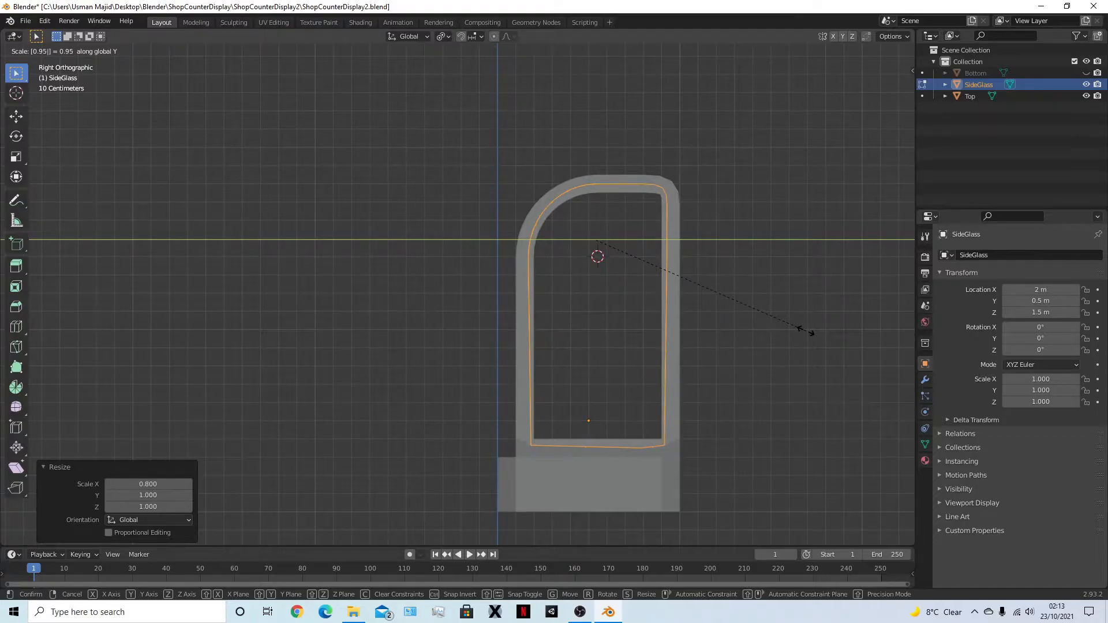
key(BackSpace)
text(8)
key(Return)
middle_drag(801, 329, 764, 353)
key(Tab)
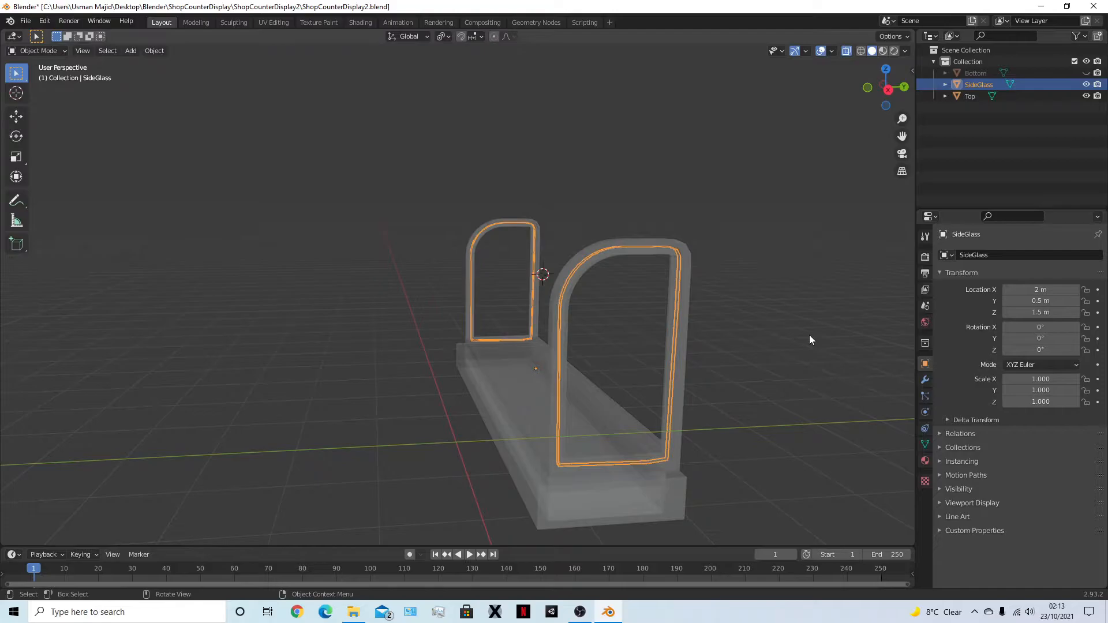
Deselect SideGlass and hide the Top object
key(alt+z)
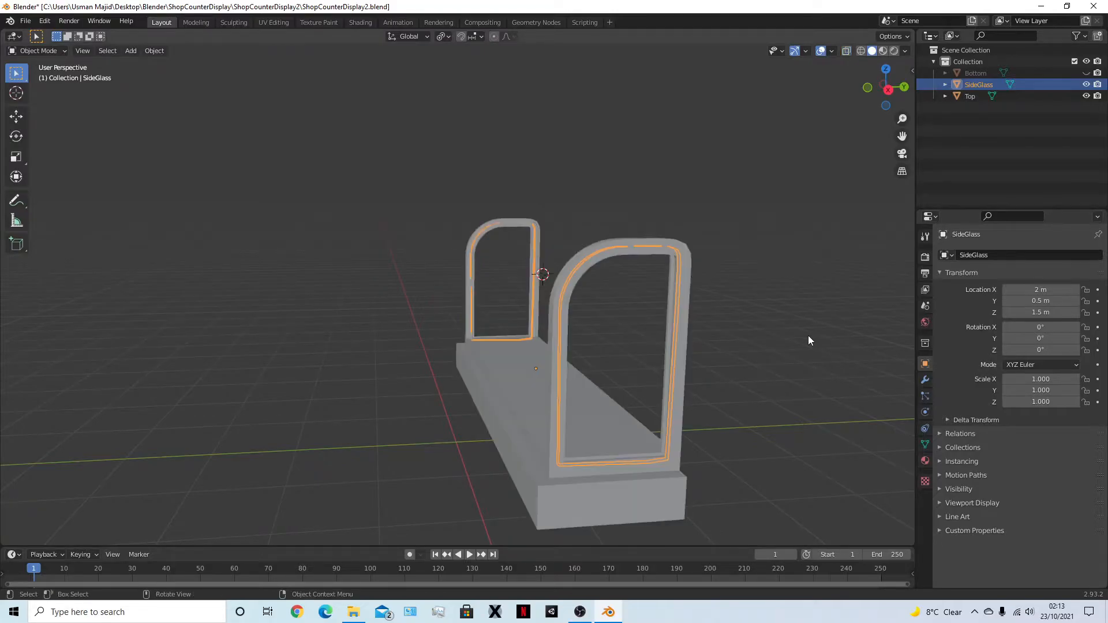
key(alt+z)
key(Tab)
key(Tab)
click(772, 351)
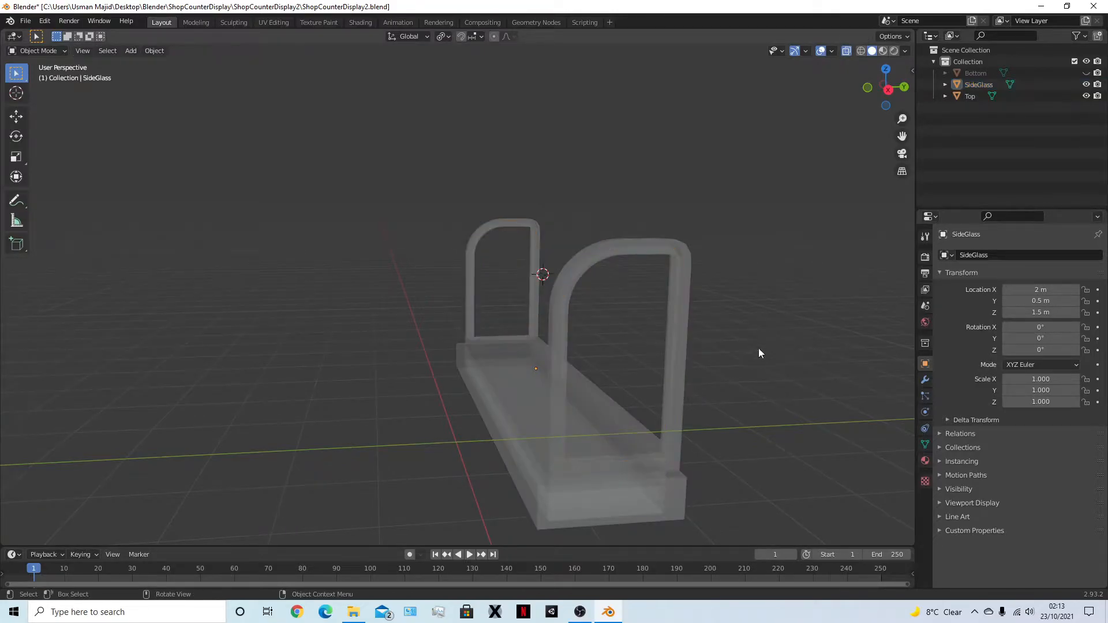
click(659, 461)
key(h)
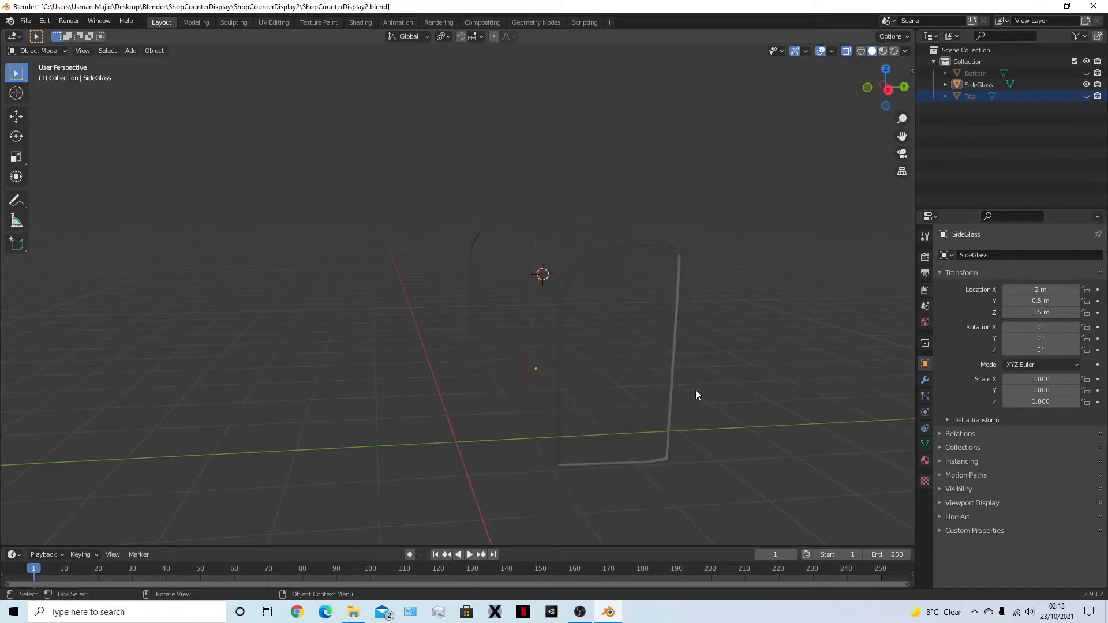
In SideGlass edit mode, select a boundary loop of the nearer arched strip in vertex mode and fill it with a face
key(Tab)
middle_drag(605, 327, 635, 347)
key(alt+z)
key(alt+a)
middle_drag(564, 345, 517, 345)
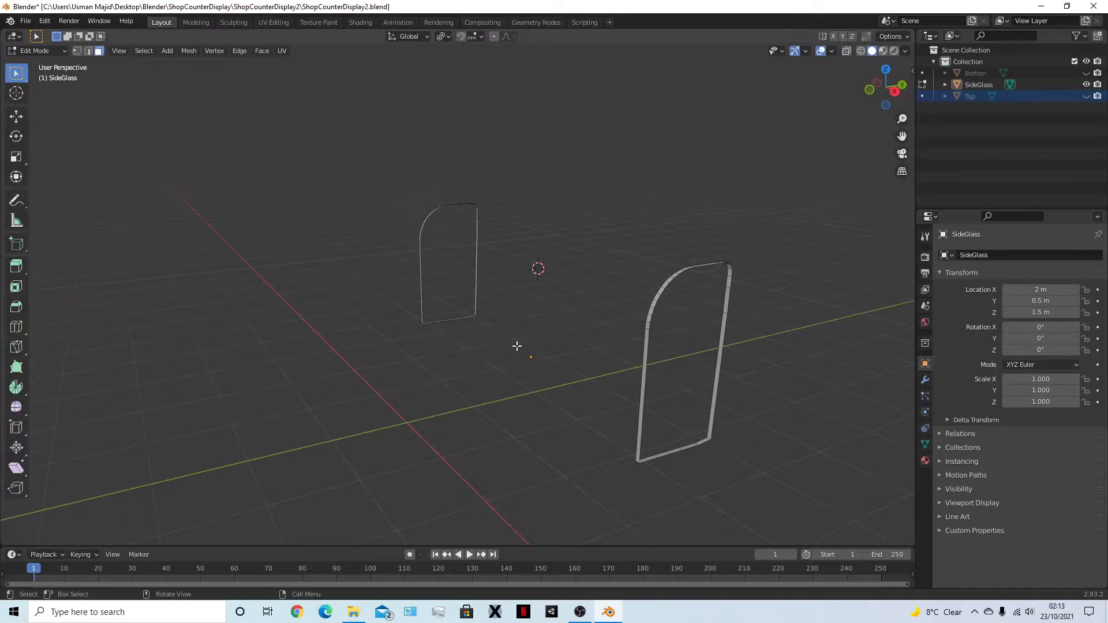
key(1)
scroll(643, 342, down, 1)
middle_drag(676, 360, 640, 319)
scroll(633, 323, up, 3)
alt+click(649, 267)
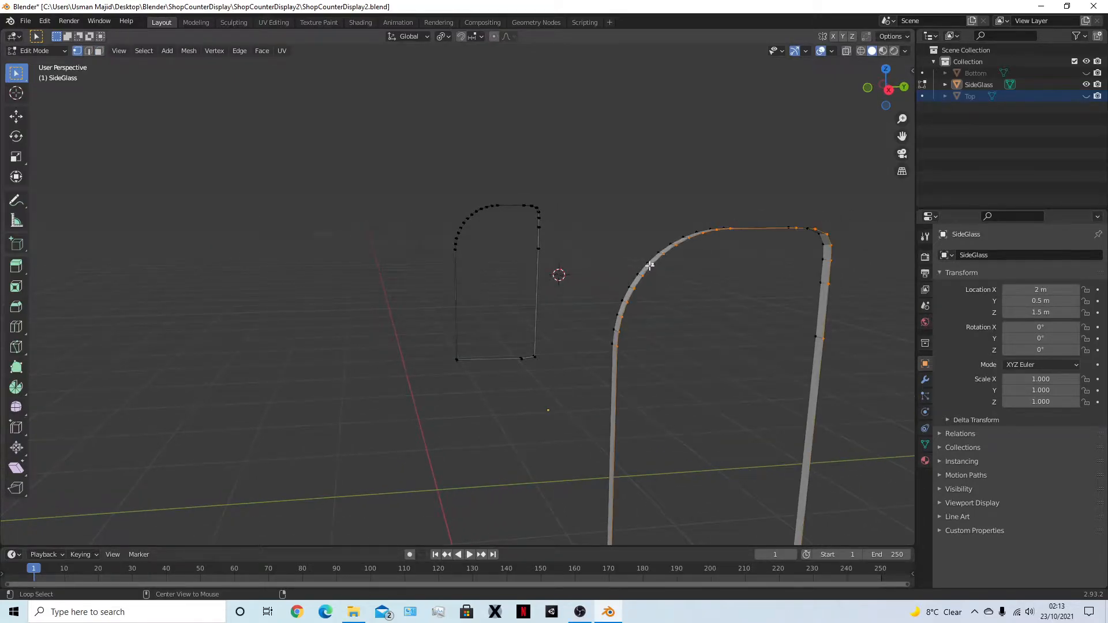
middle_drag(700, 408, 680, 280)
key(f)
Select the remaining open boundary loops, including both sides of the far arched strip, and fill them with faces
scroll(717, 192, up, 3)
shift+middle_drag(718, 193, 504, 291)
alt+click(581, 227)
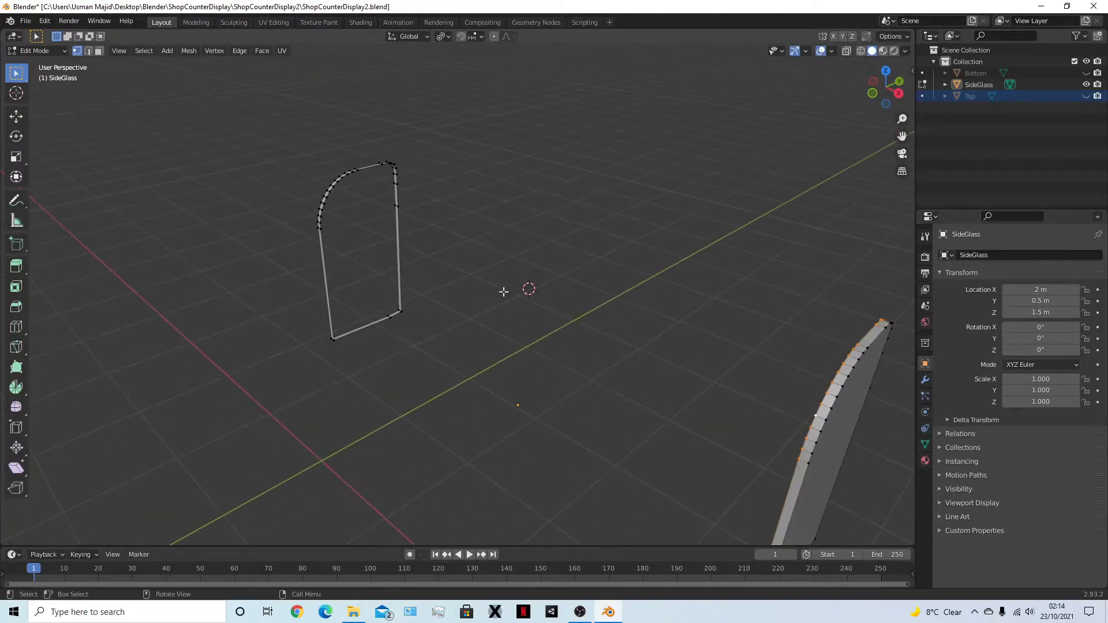
alt+click(398, 211)
key(f)
middle_drag(403, 250, 727, 254)
alt+click(584, 243)
key(f)
Save the file and return to object mode with all hidden objects unhidden and nothing selected
middle_drag(582, 247, 531, 302)
key(ctrl+s)
key(Tab)
key(a)
key(alt+a)
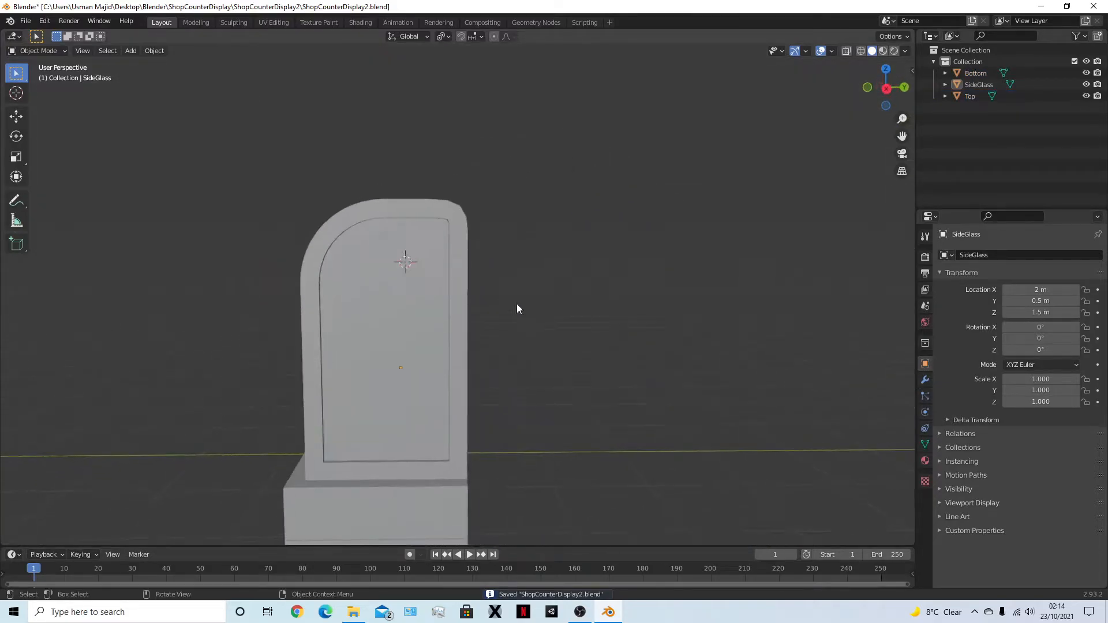
Select SideGlass and Top in turn to examine how the glass panel sits inside the arched frame
click(439, 308)
click(433, 291)
click(455, 280)
click(454, 290)
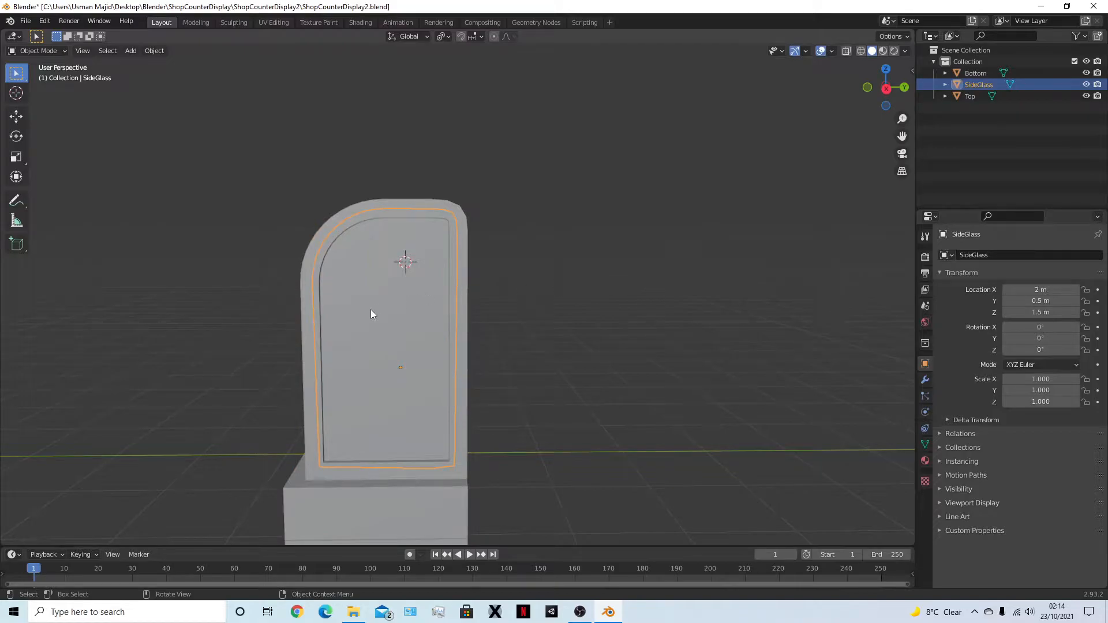
scroll(373, 310, up, 2)
click(234, 240)
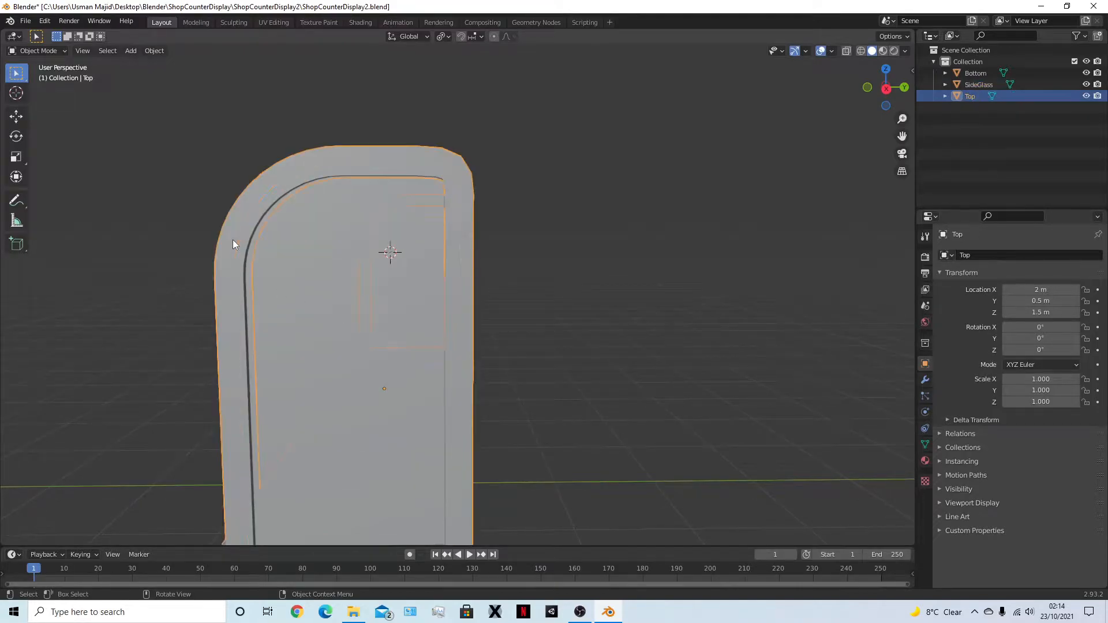
click(372, 298)
click(586, 304)
Save the file and hide the SideGlass and Bottom objects
key(ctrl+s)
scroll(587, 304, down, 4)
middle_drag(597, 367, 388, 436)
click(462, 356)
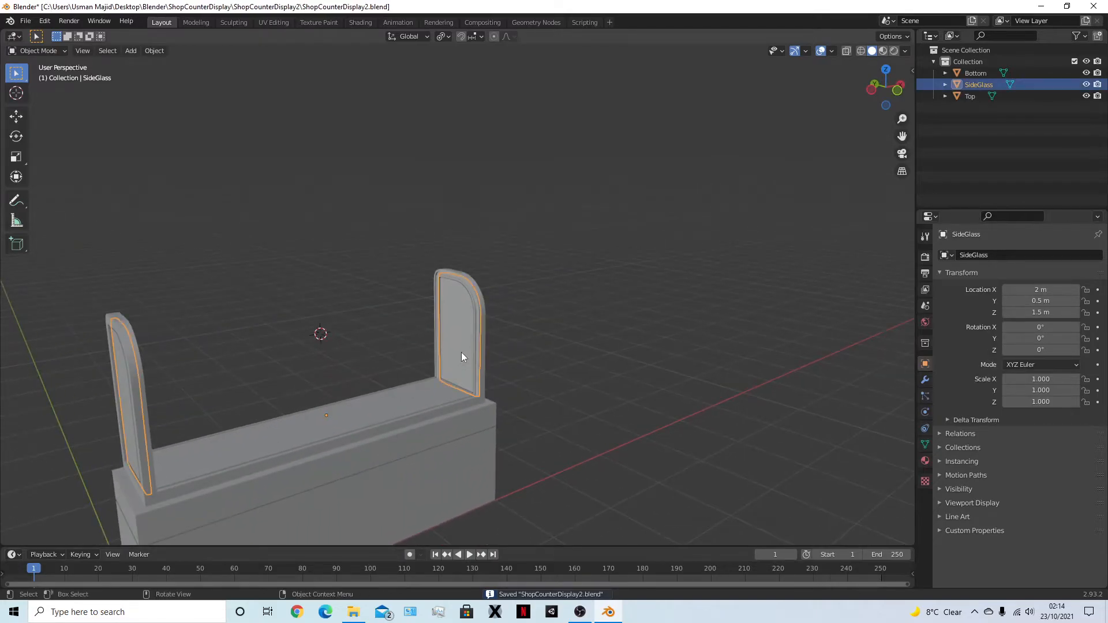
key(h)
click(465, 448)
key(h)
In Top's edit mode with face selection, select the groove face loop running around the arches and along the counter's long edges
click(461, 283)
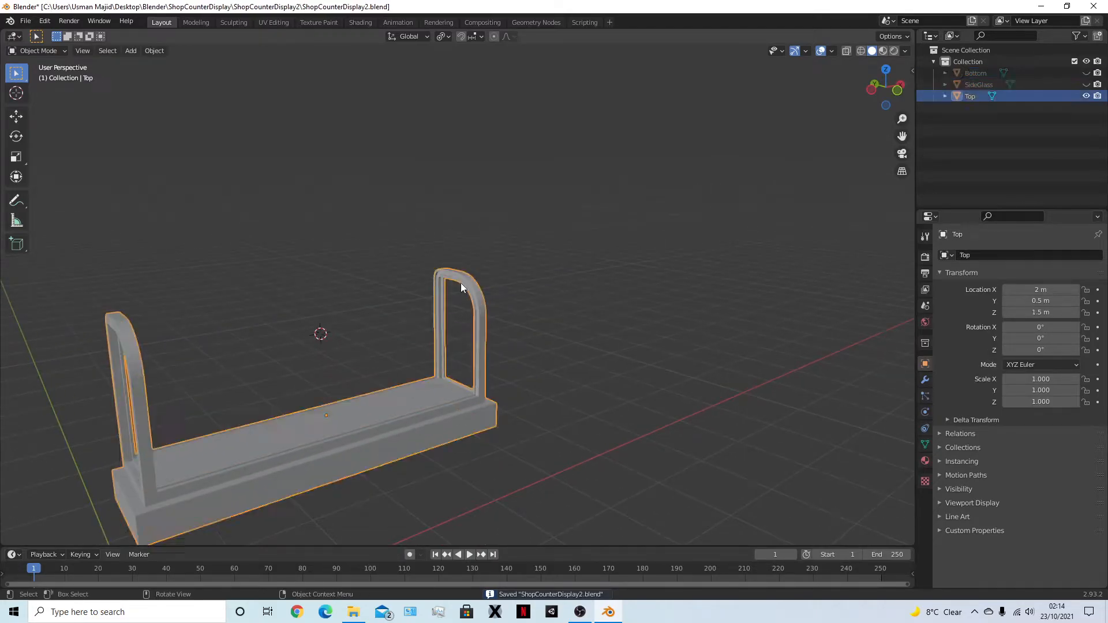
key(Tab)
scroll(504, 393, up, 2)
key(3)
scroll(504, 391, up, 5)
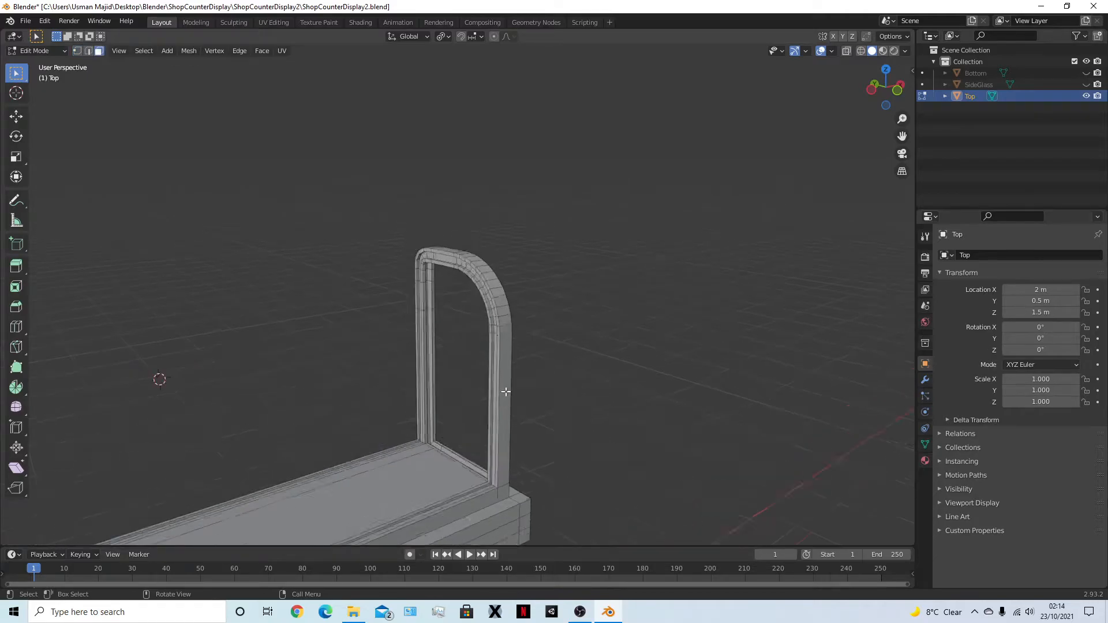
alt+click(526, 307)
middle_drag(527, 315, 560, 440)
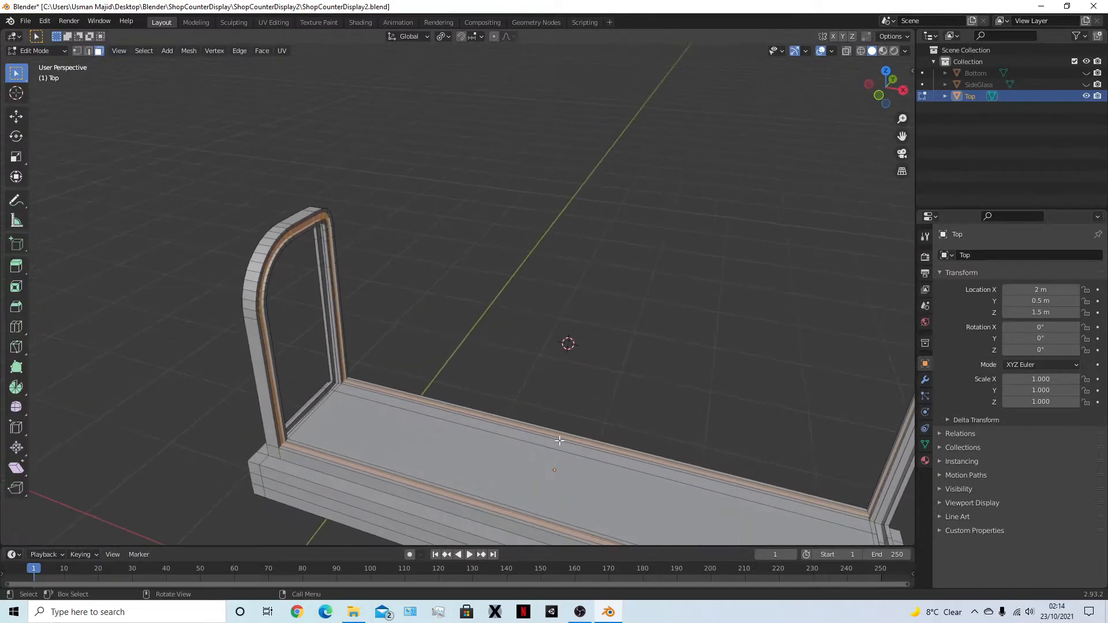
Duplicate the selected long groove face loop in place and separate the copy into a new object
key(shift+d)
right_click(689, 276)
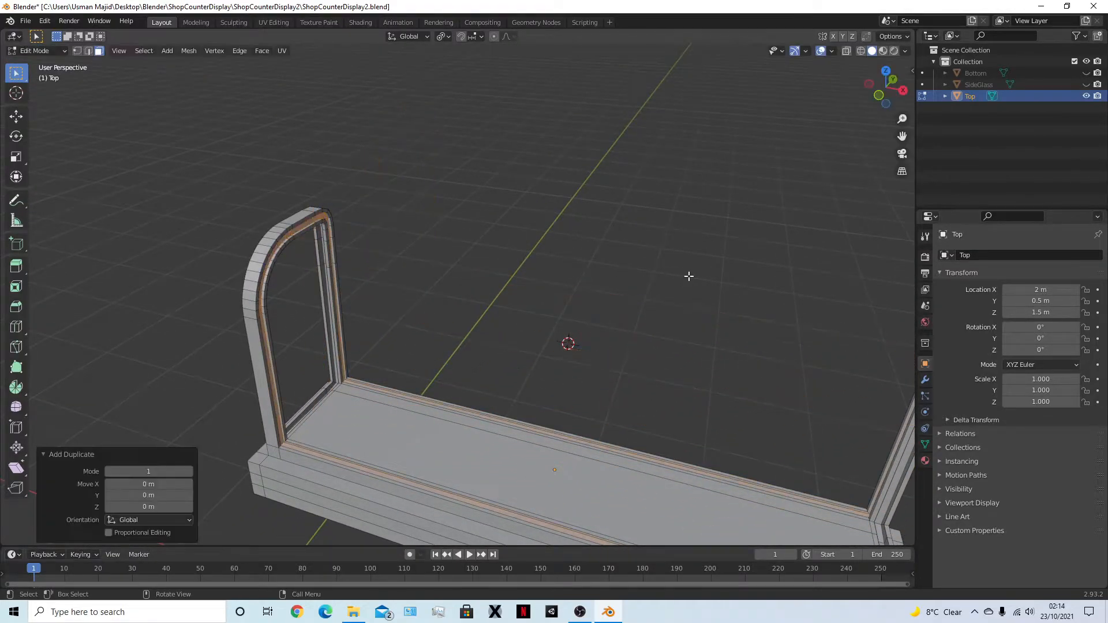
key(p)
click(632, 313)
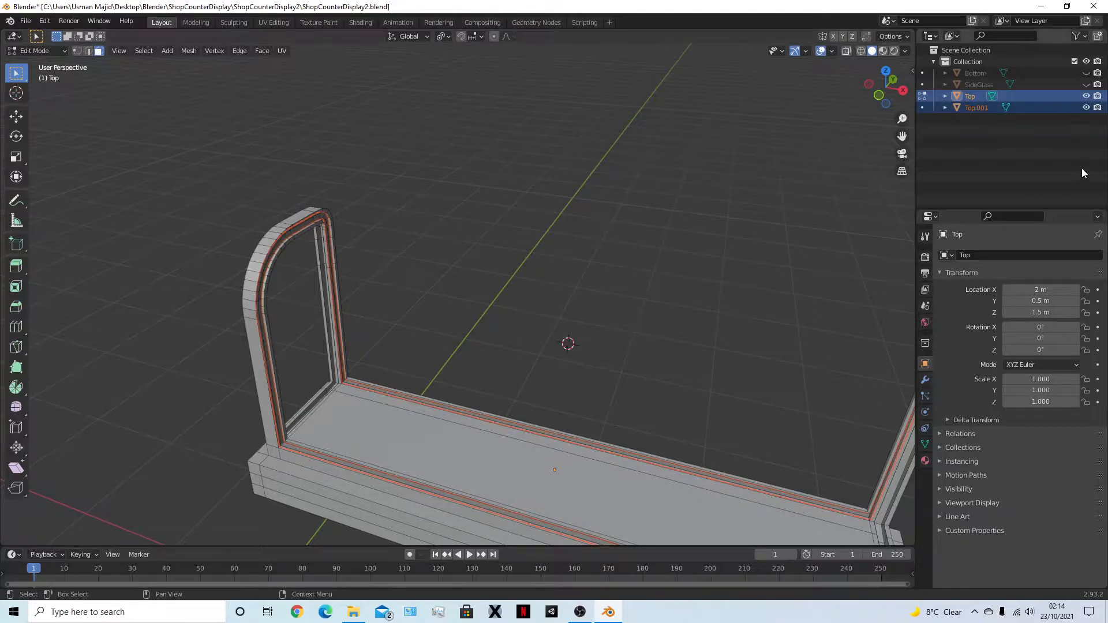
Rename the separated groove object to Glass and leave edit mode
double_click(977, 107)
text(G)
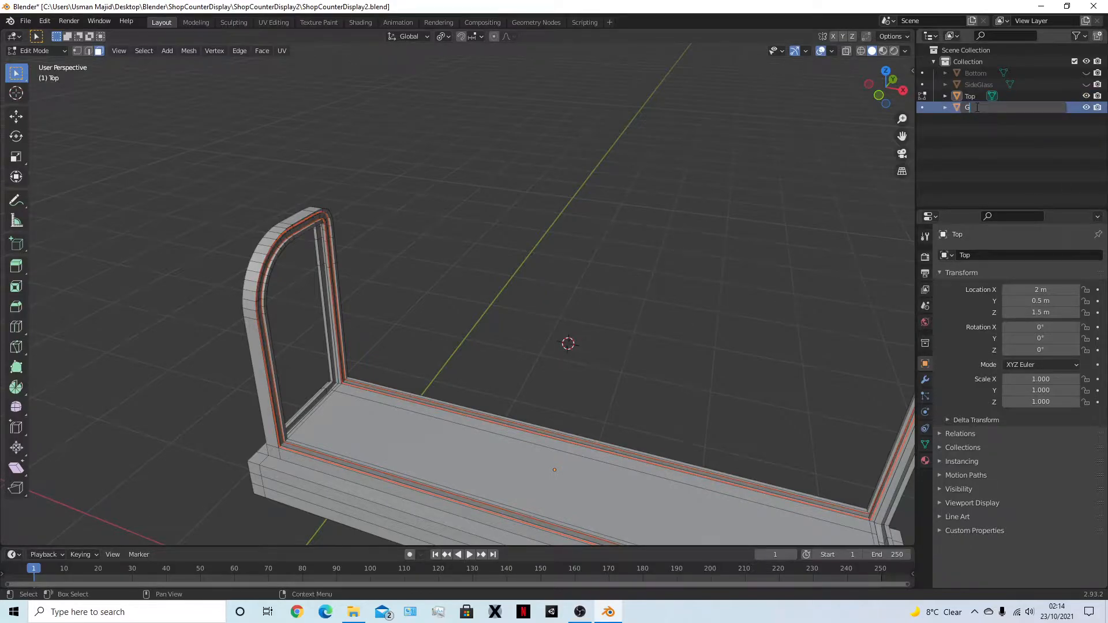
text(lass)
key(Return)
key(Tab)
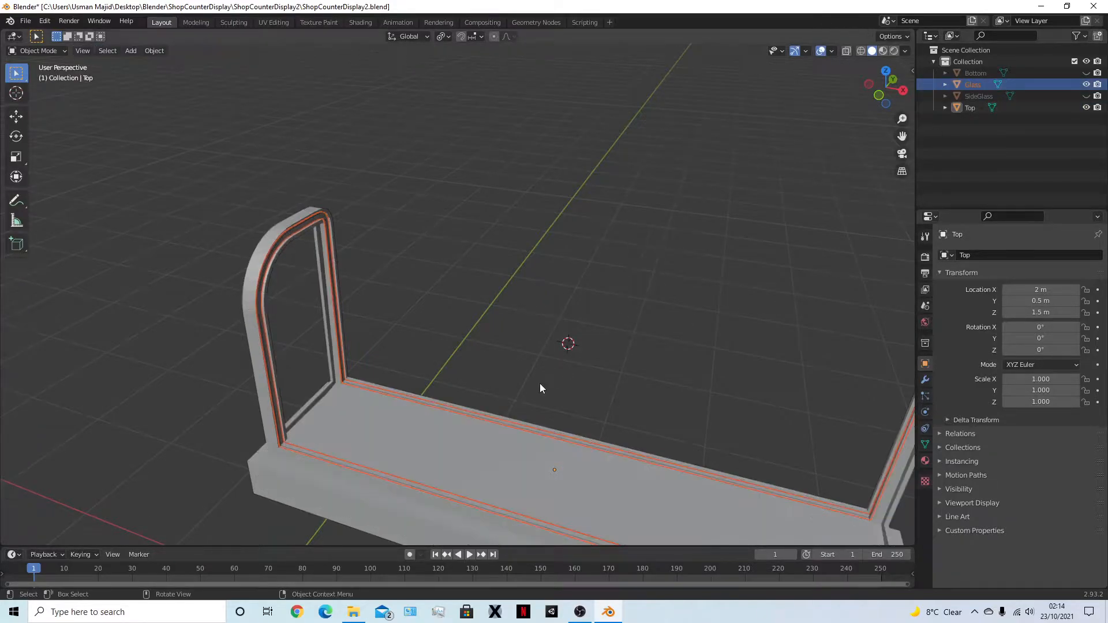
Select all faces of the Glass object in edit mode and try scaling them down uniformly
click(487, 418)
click(486, 420)
key(Tab)
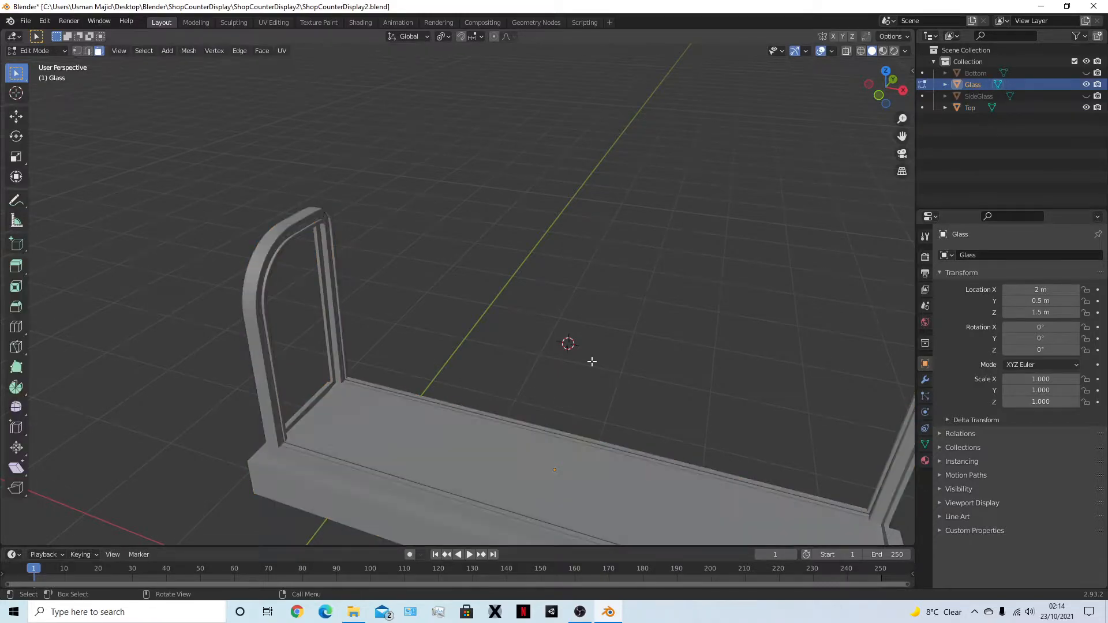
scroll(629, 359, up, 2)
middle_drag(600, 358, 516, 327)
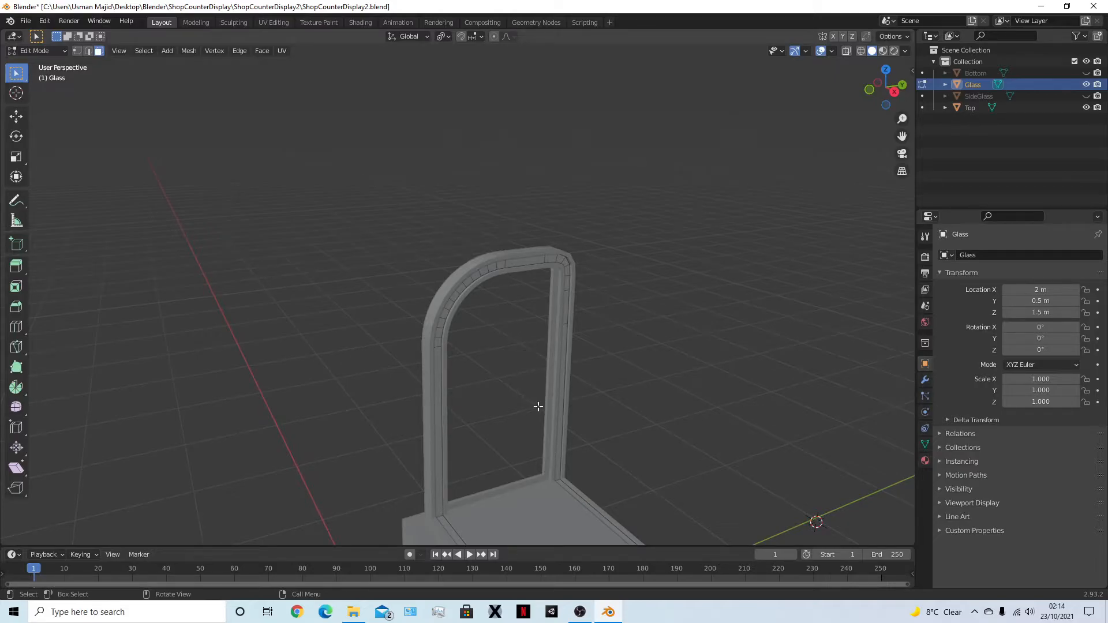
key(a)
middle_drag(536, 410, 634, 432)
scroll(635, 433, down, 4)
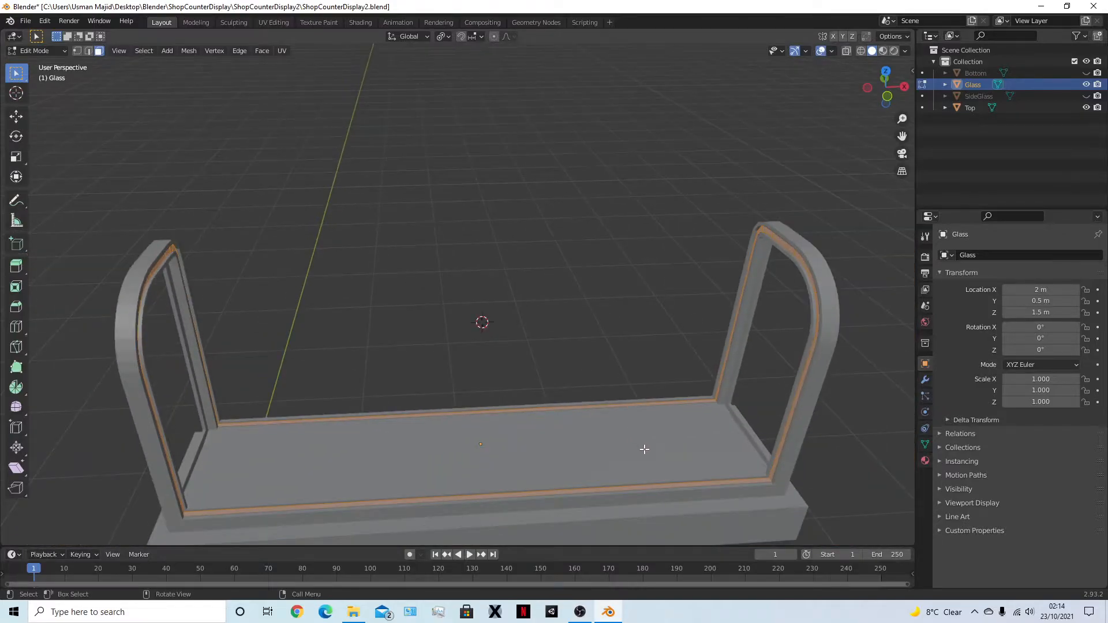
key(s)
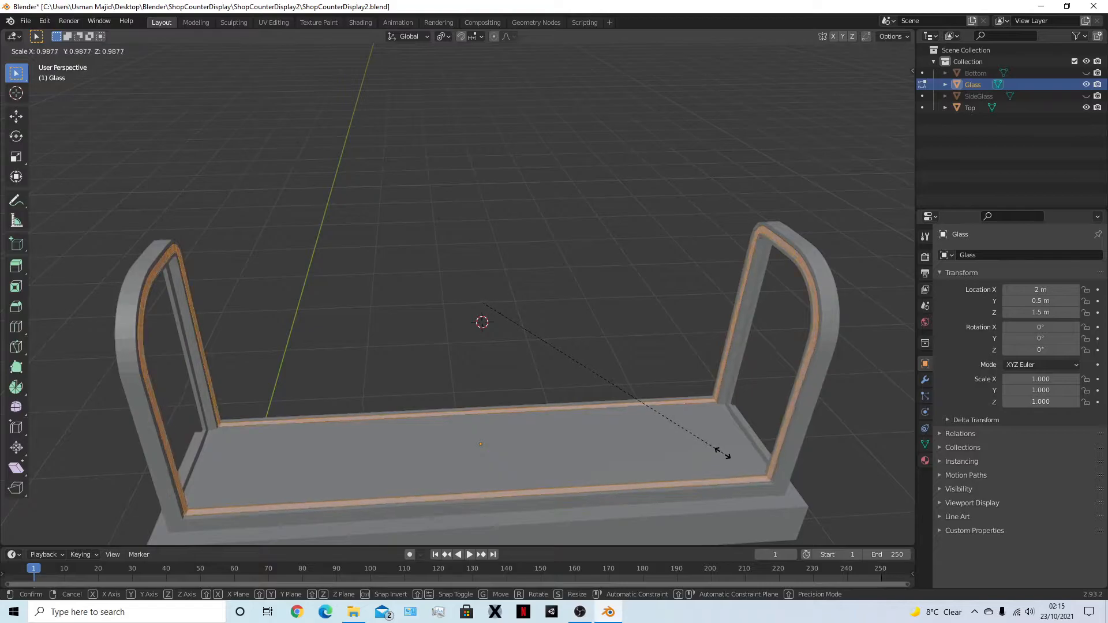
right_click(719, 453)
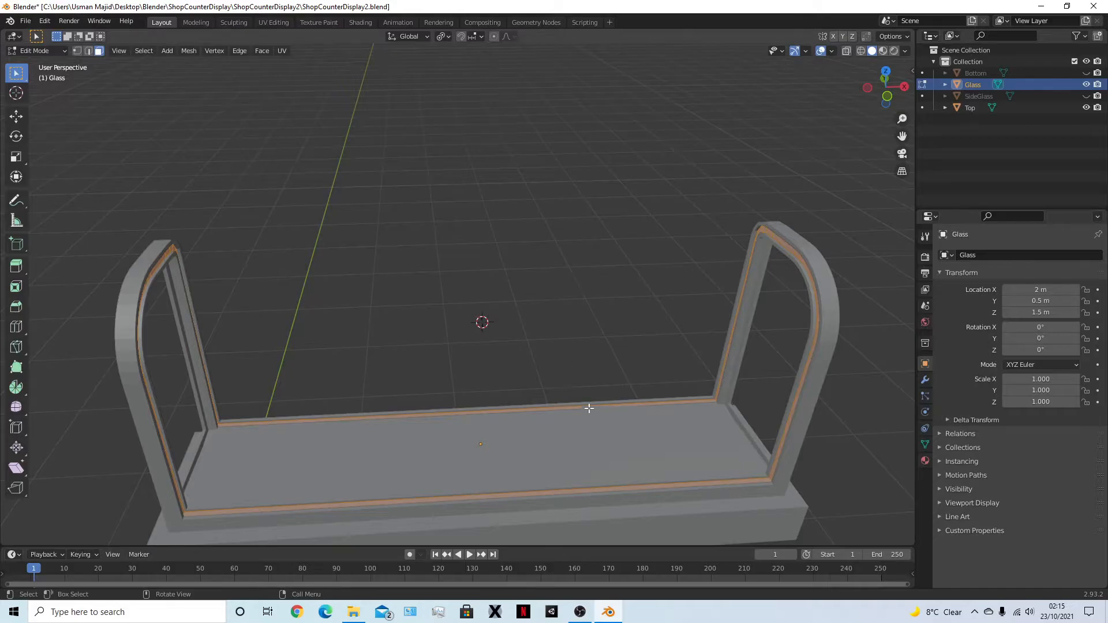
Scale all faces of the Glass object by 0.999 along the X axis
text(sx)
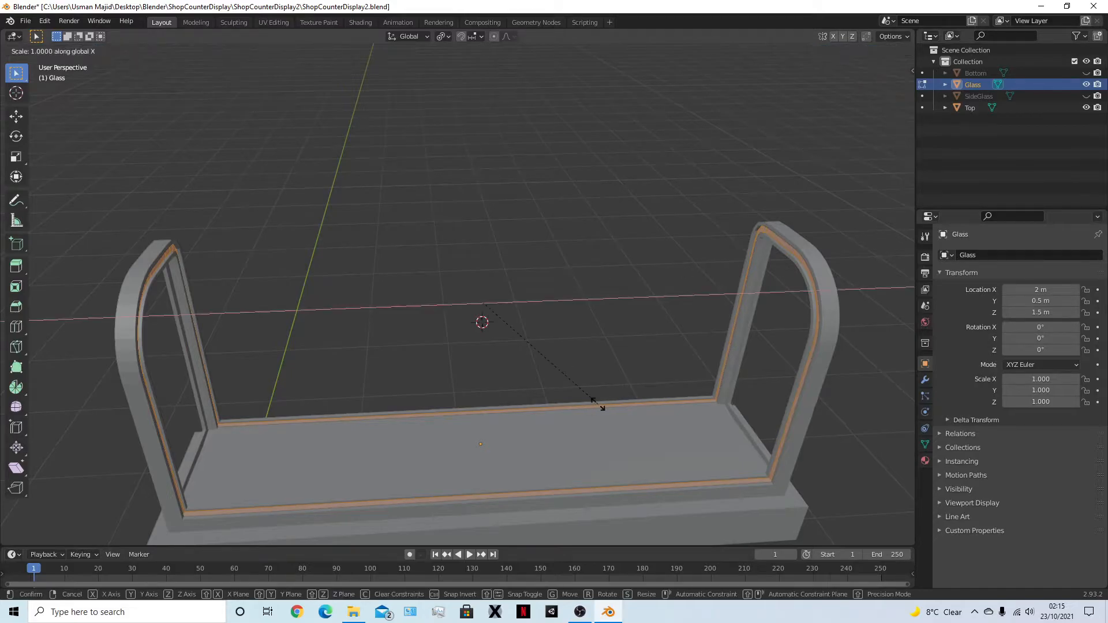
text(0.8)
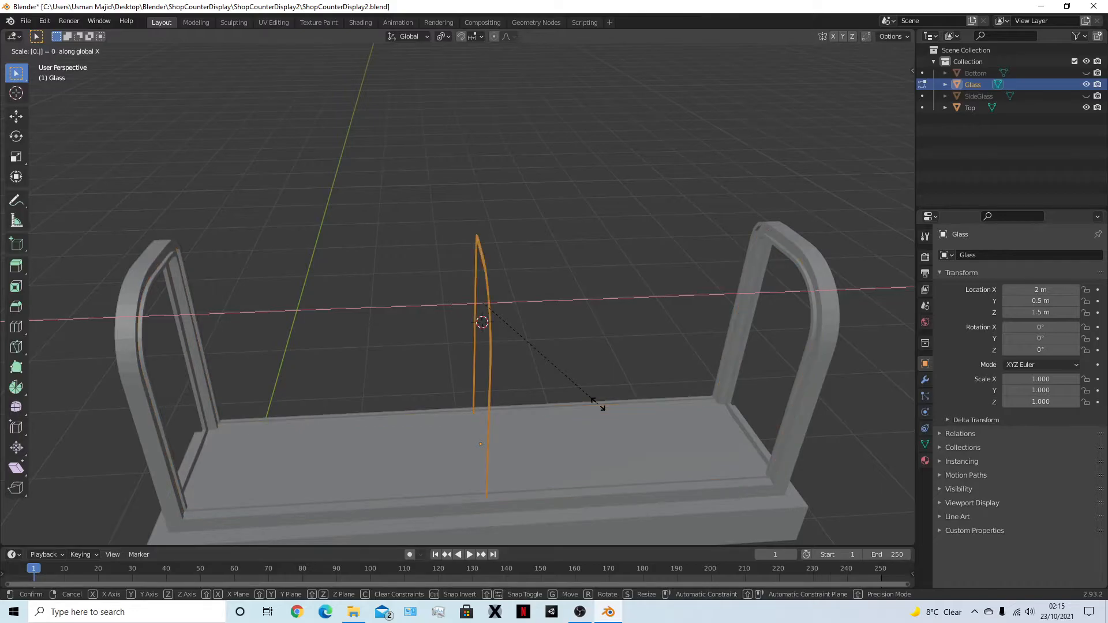
key(BackSpace)
text(9)
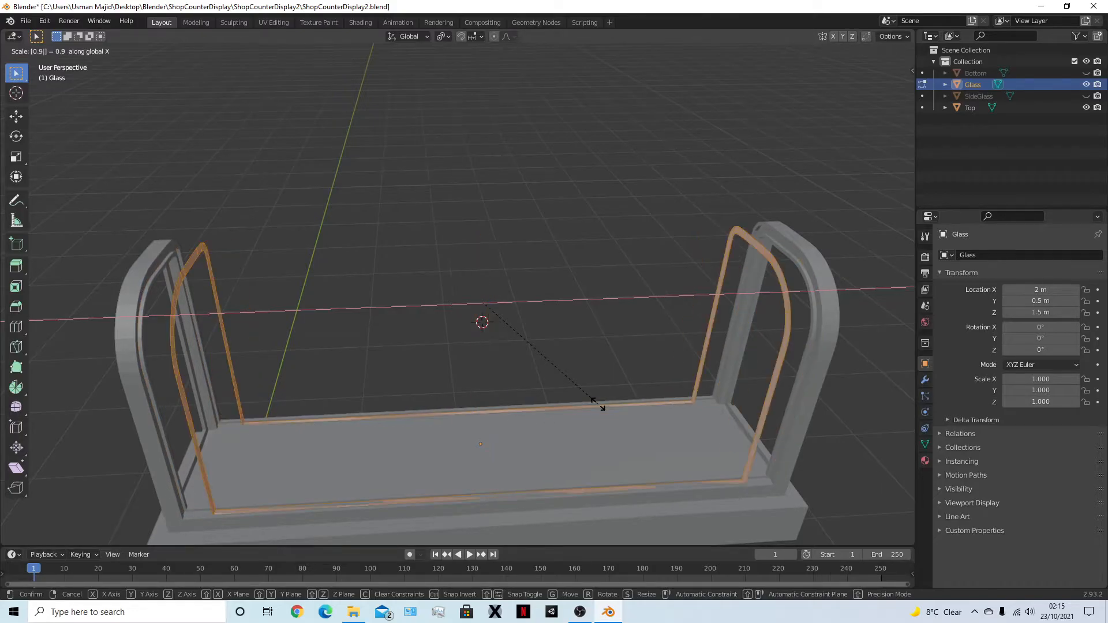
text(99)
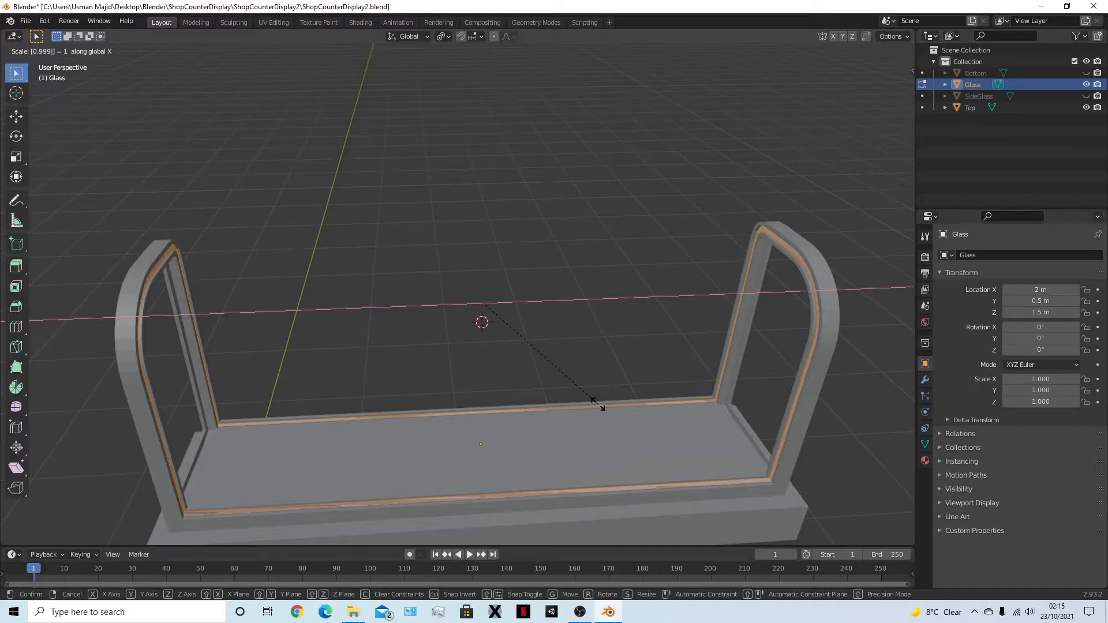
key(Return)
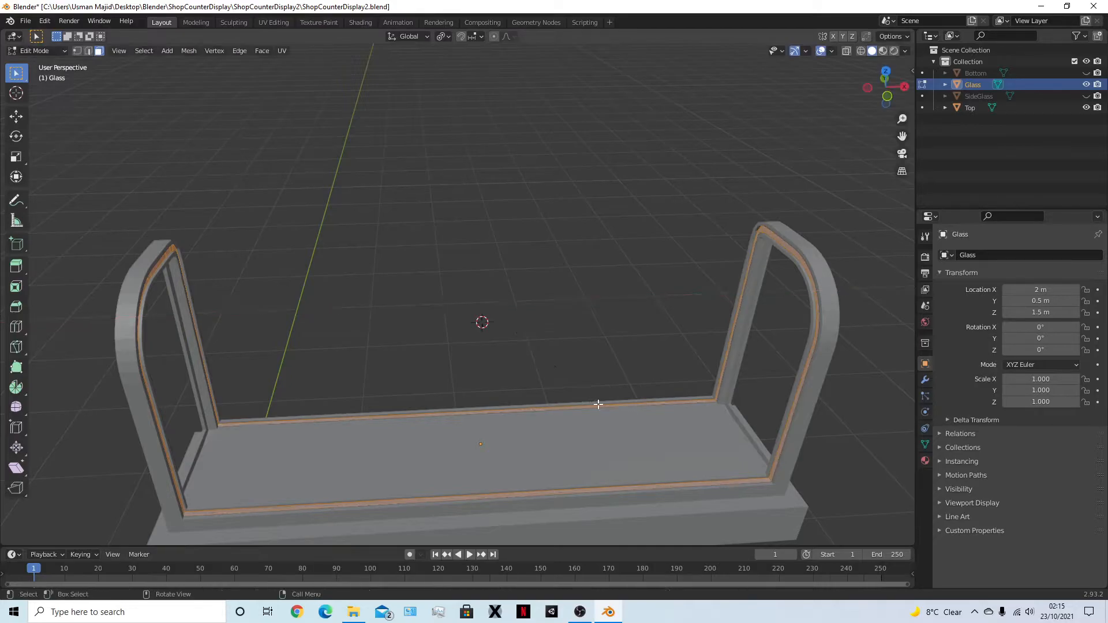
Select only the arch face strips of Glass, leaving out the two strips along the counter's long edges
middle_drag(547, 416, 531, 445)
scroll(528, 433, up, 4)
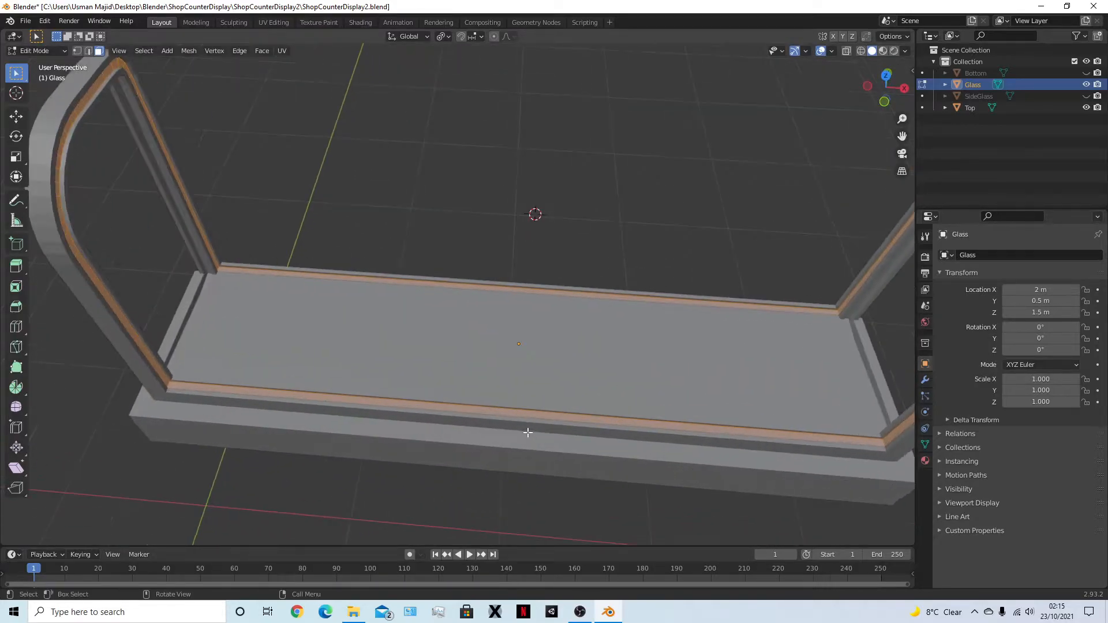
click(462, 436)
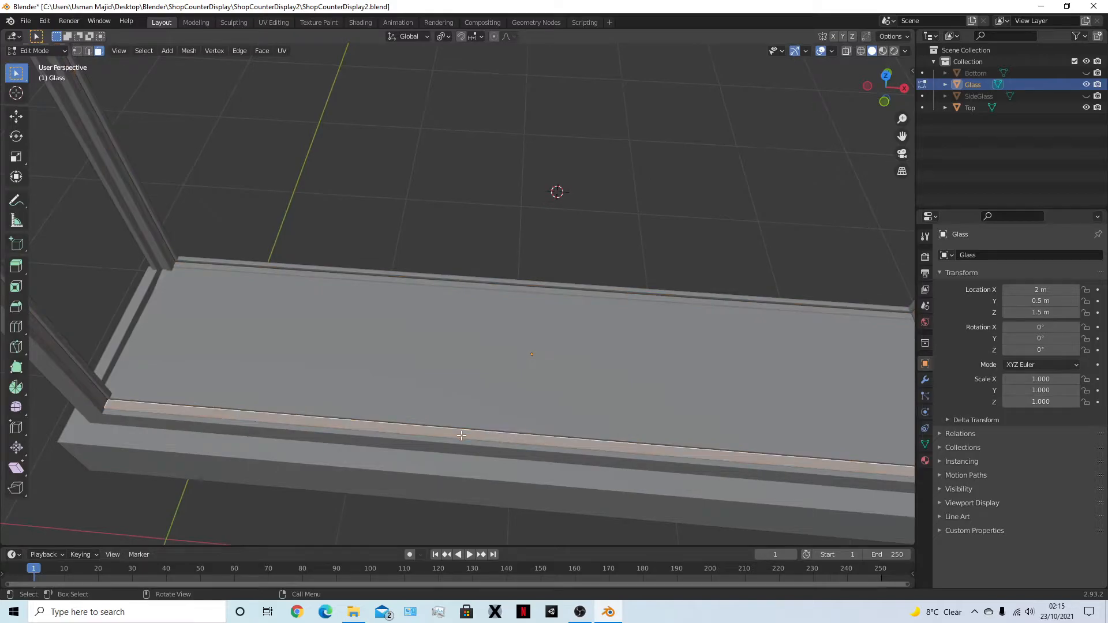
shift+click(470, 287)
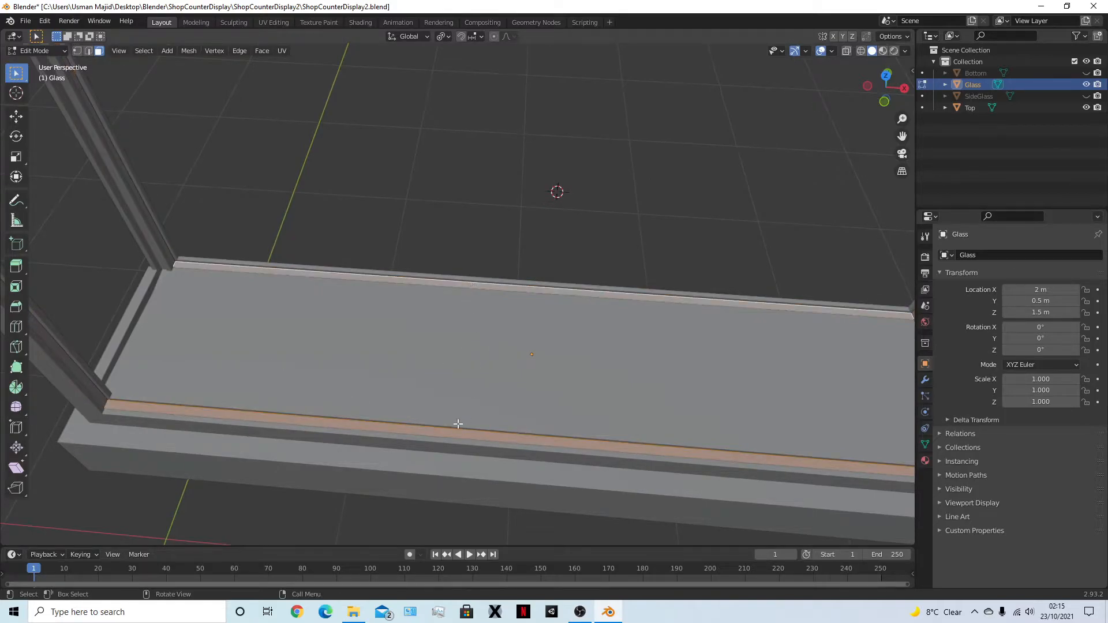
middle_drag(456, 424, 376, 398)
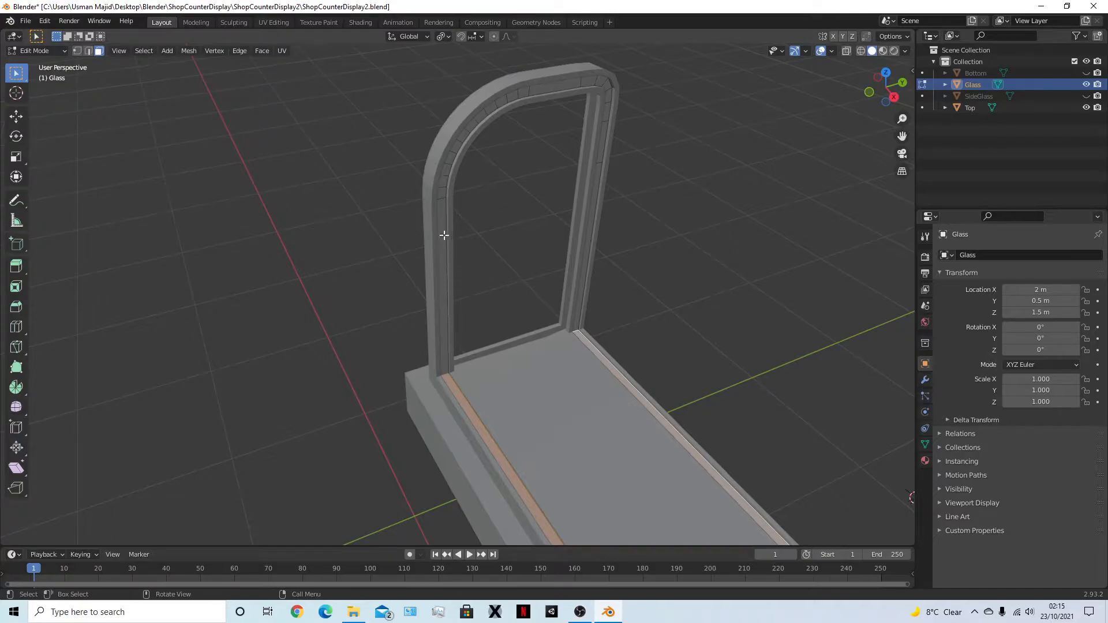
shift+click(439, 203)
shift+click(489, 443)
shift+click(642, 400)
Try scaling the selected arch strips uniformly and along the X axis
middle_drag(581, 453, 713, 457)
key(s)
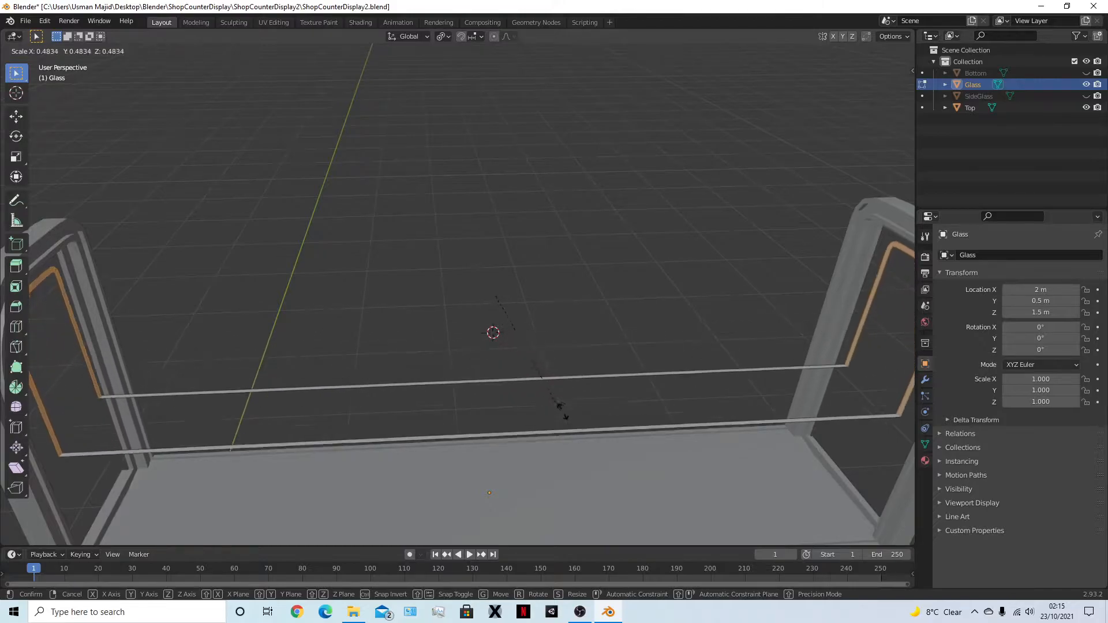
click(691, 467)
middle_drag(705, 470, 565, 411)
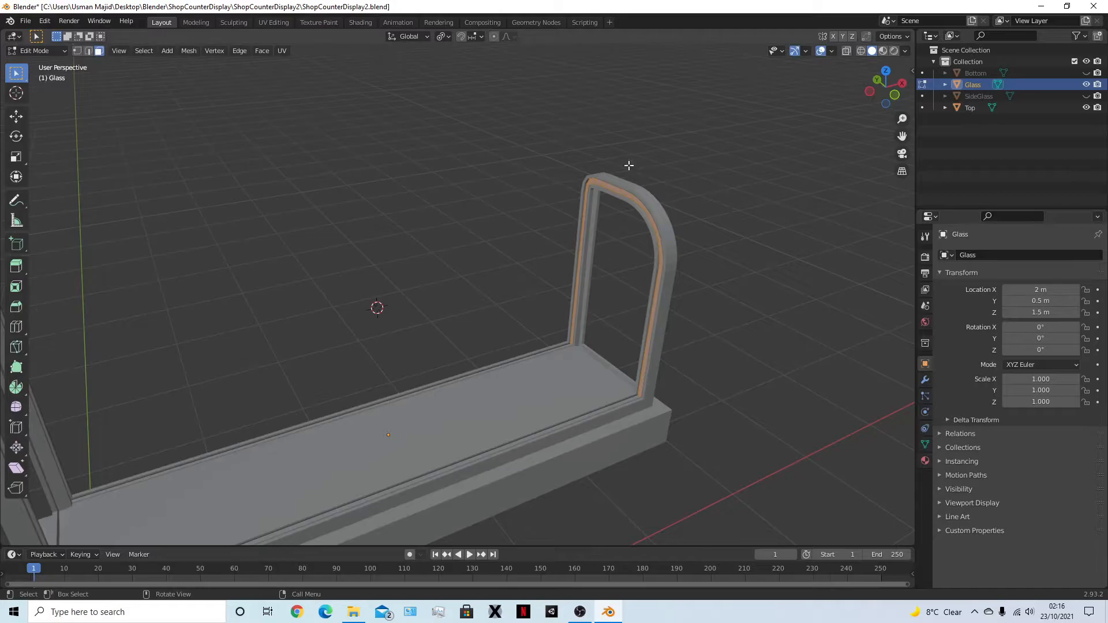
key(s)
key(x)
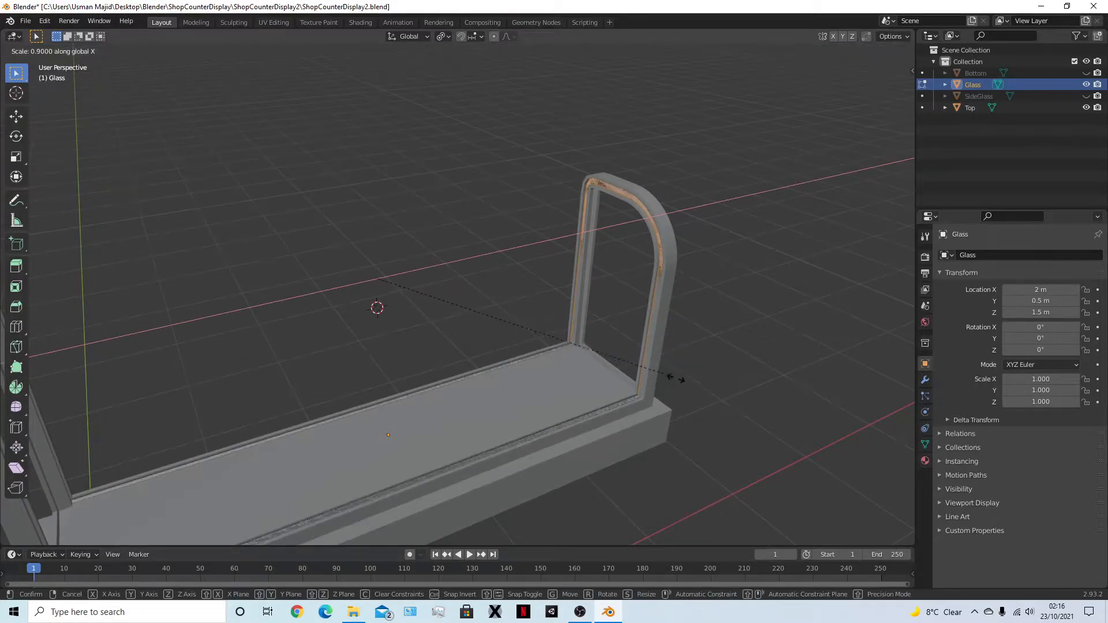
click(697, 381)
Try scaling the selected arch strips freely along the Y axis
middle_drag(698, 381, 581, 414)
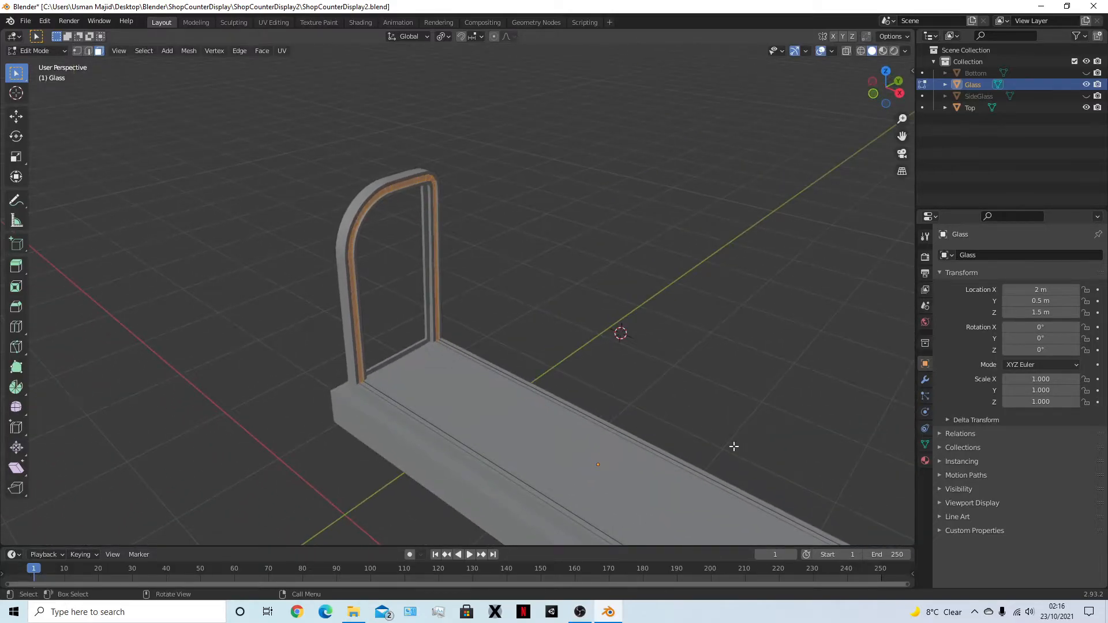
middle_drag(742, 448, 743, 444)
key(s)
key(y)
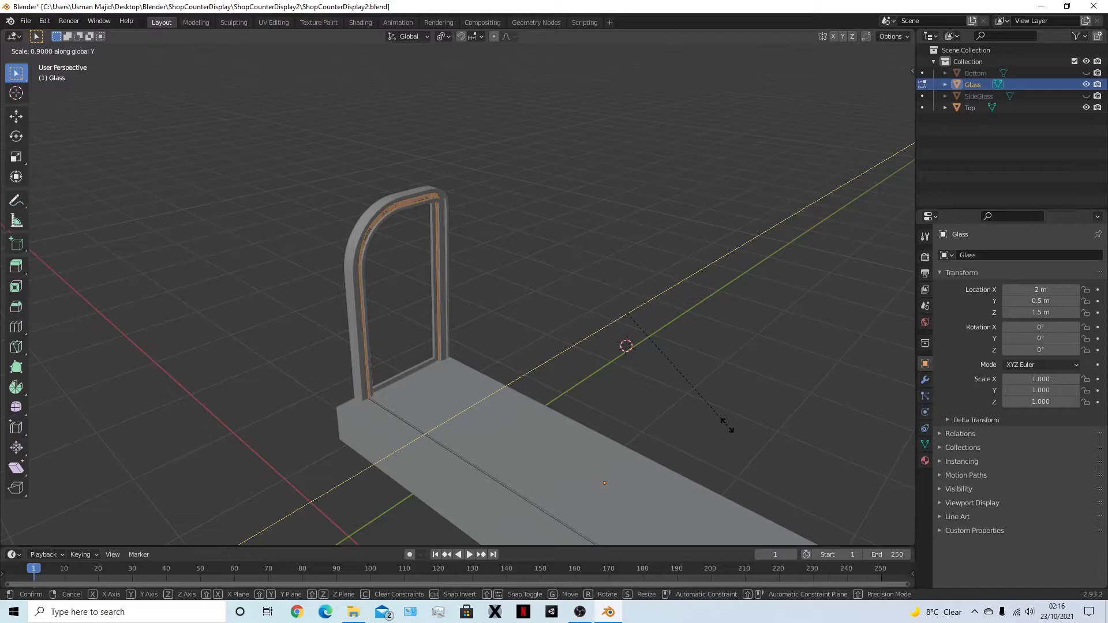
right_click(727, 425)
Try scaling the selected arch strips by 0.95 along the Y axis
scroll(492, 232, up, 4)
middle_drag(594, 347, 605, 351)
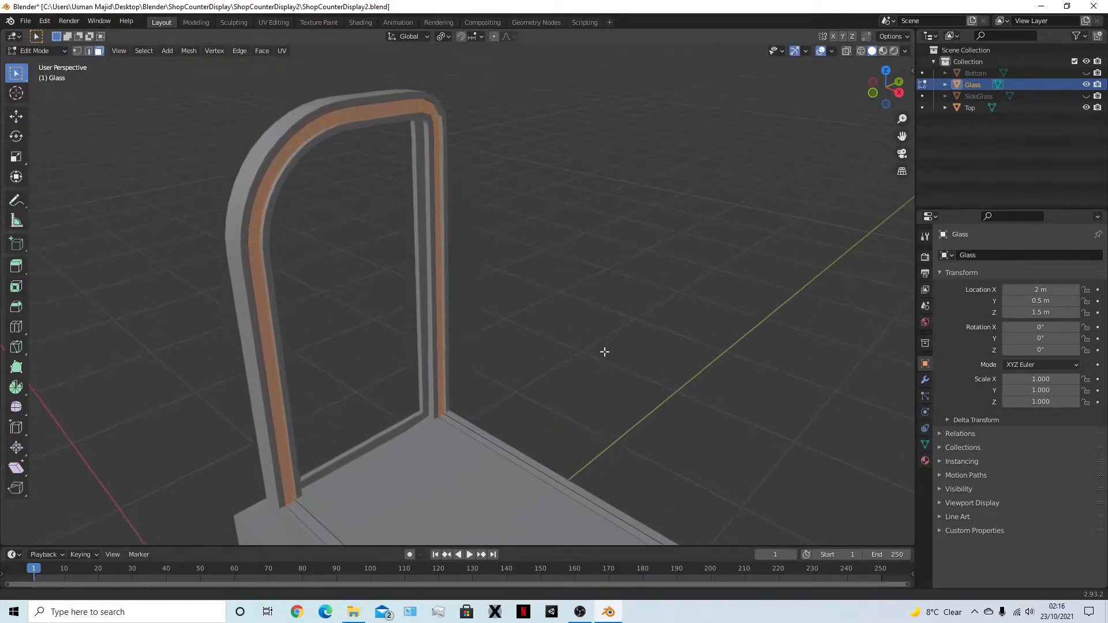
text(sy0.8)
key(BackSpace)
text(95)
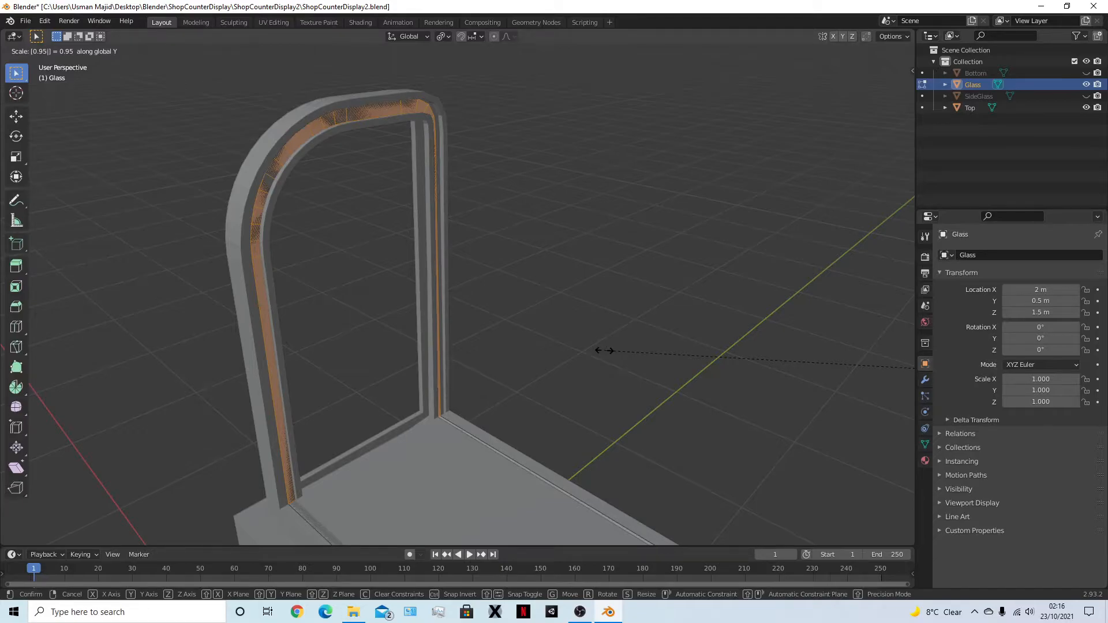
key(Return)
middle_drag(605, 351, 741, 355)
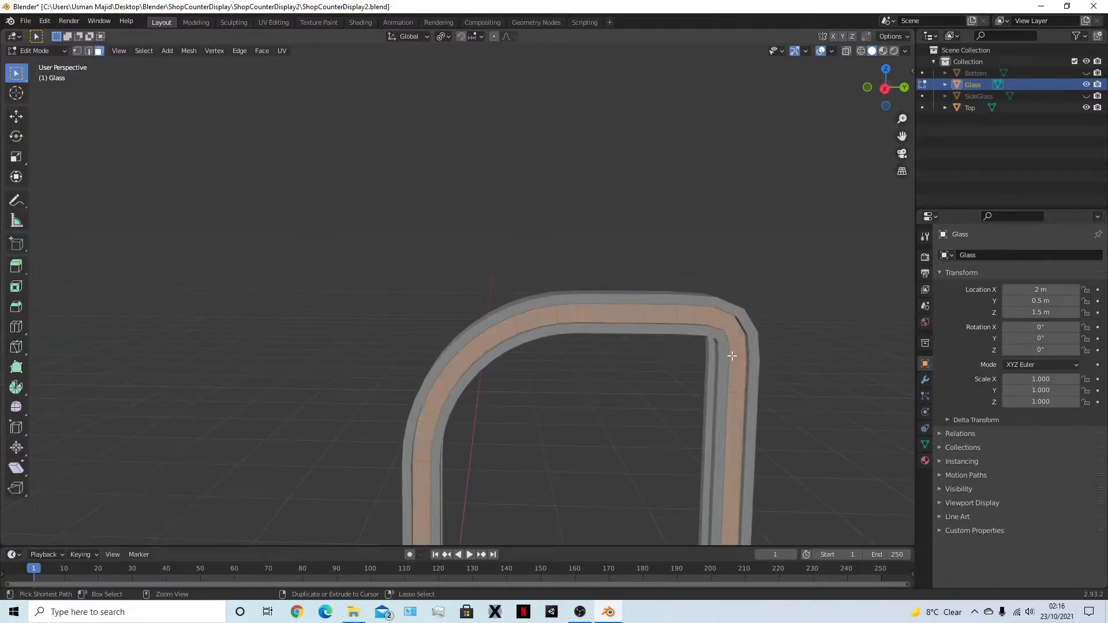
Select the two Glass strips along the counter's long edges and separate them into a new object
scroll(590, 351, down, 6)
middle_drag(523, 346, 604, 356)
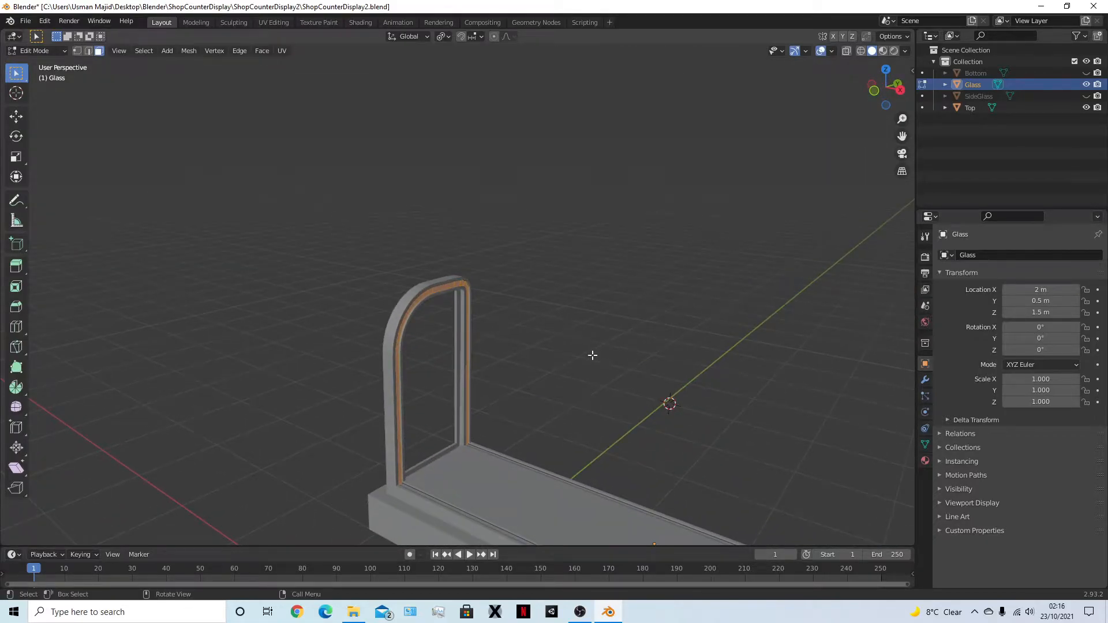
middle_drag(534, 475, 499, 502)
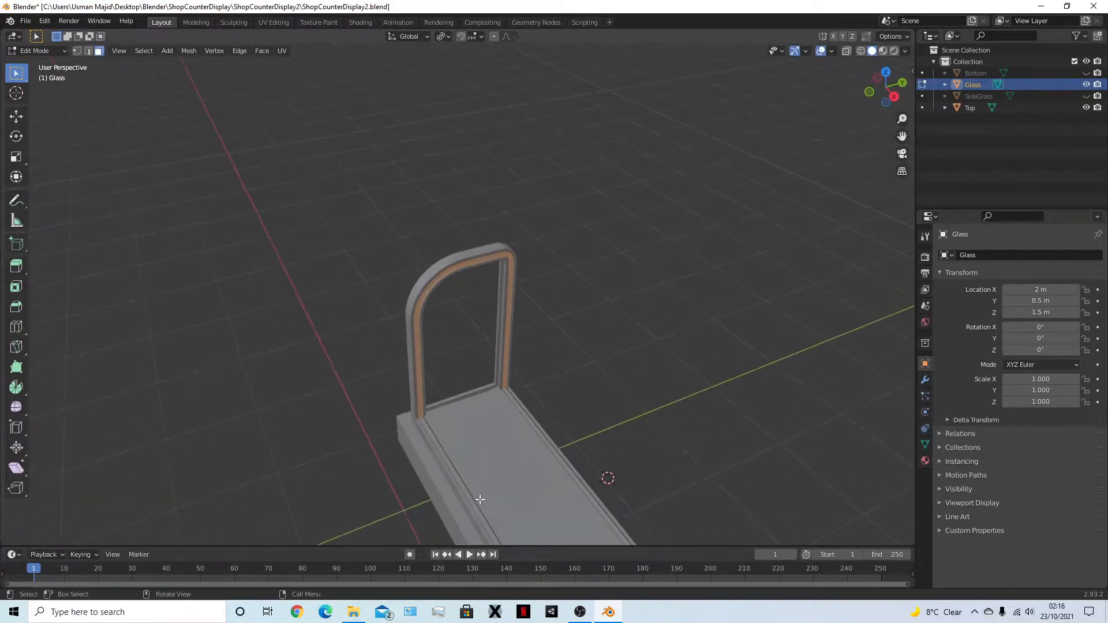
click(468, 501)
shift+click(565, 469)
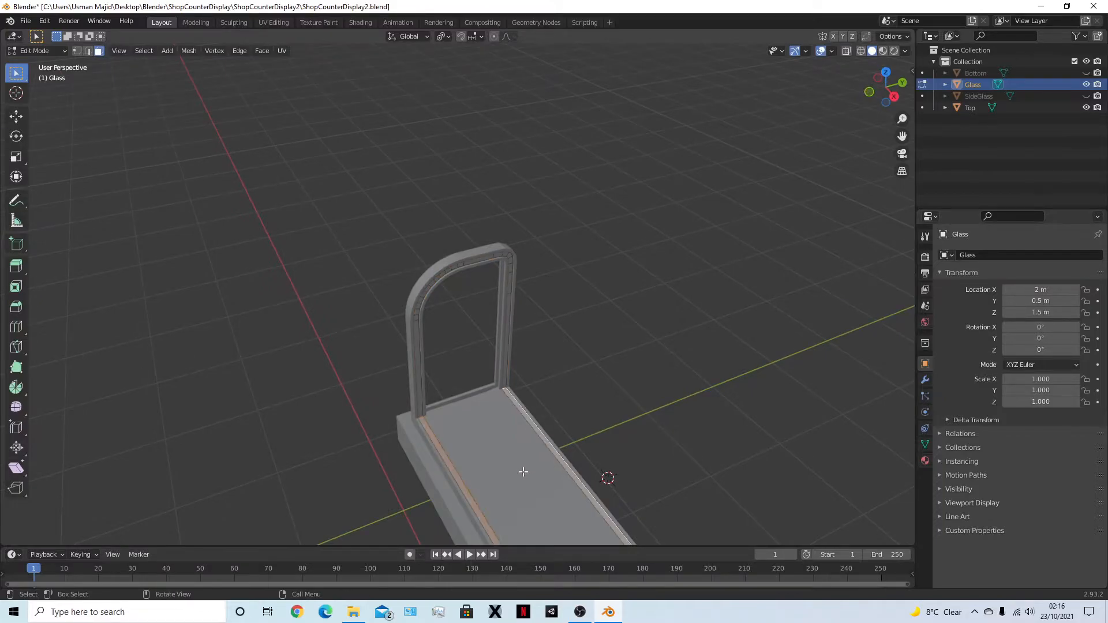
key(p)
click(523, 472)
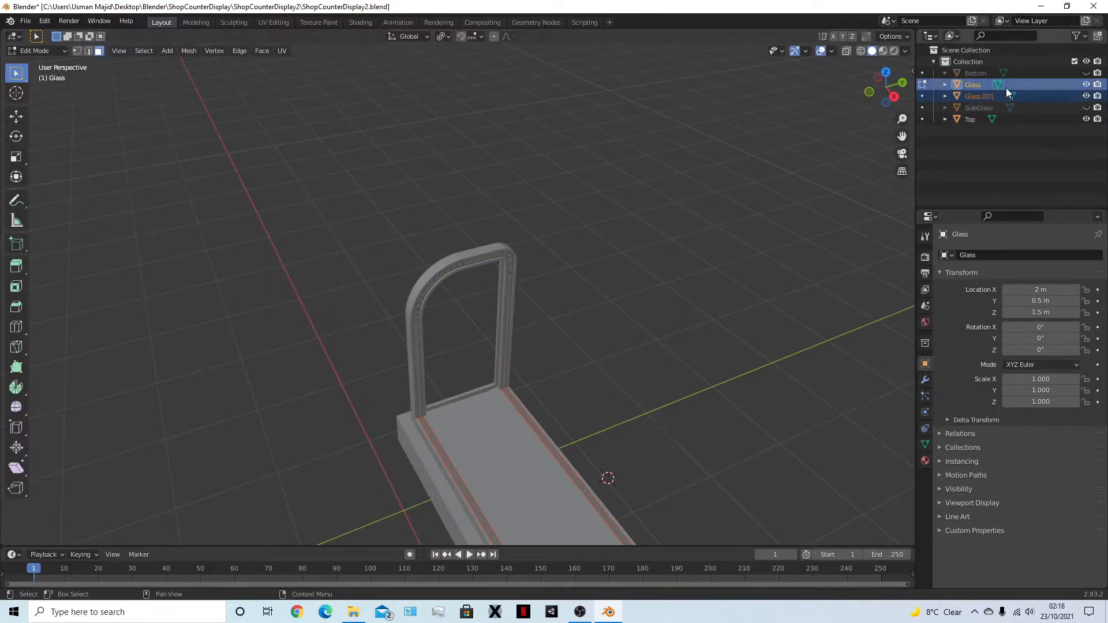
Rename the separated long-edge strips object to GlassBottom, leave edit mode and clear the selection
click(981, 96)
double_click(981, 96)
text(GlassBottom)
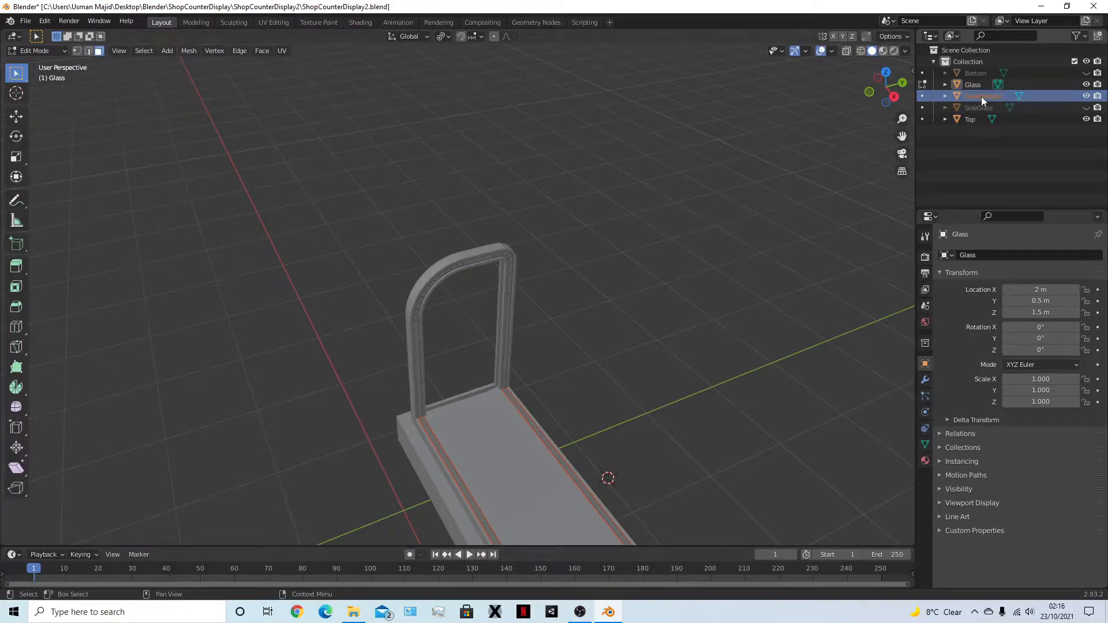
key(Return)
key(Tab)
click(748, 227)
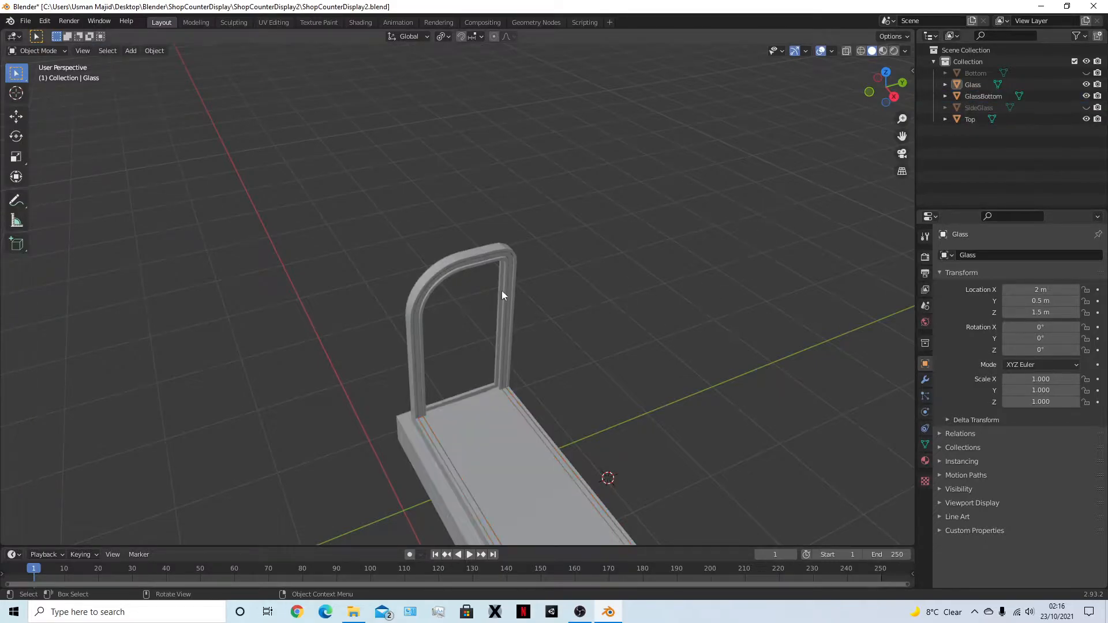
Put the Glass object in edit mode and select the linked faces of its arch strip
click(507, 258)
key(Tab)
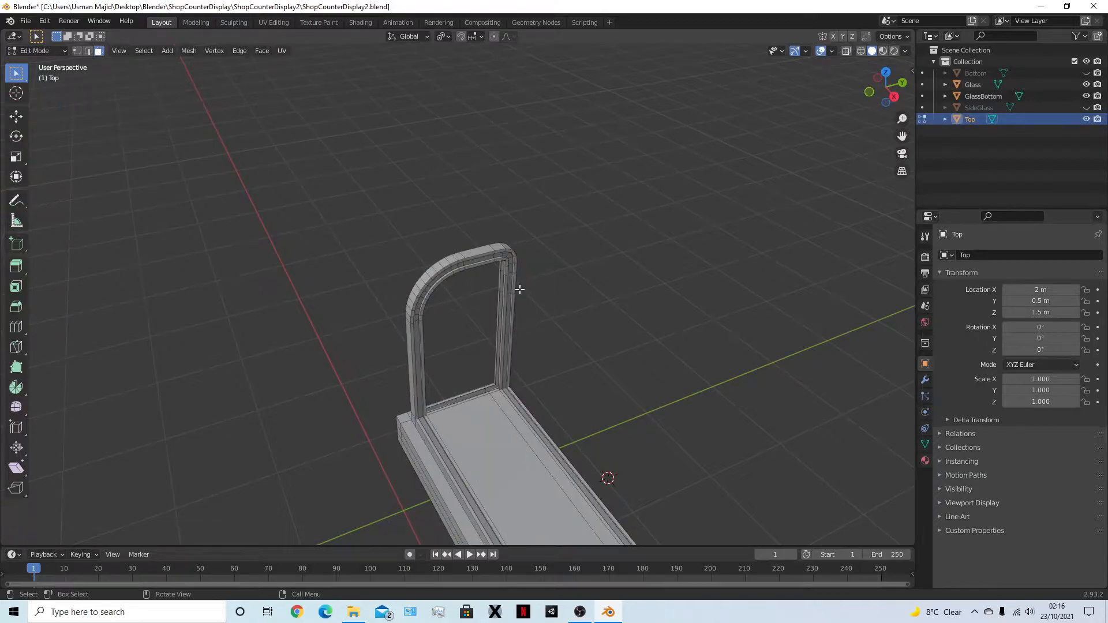
key(Tab)
click(989, 96)
click(978, 84)
key(Tab)
scroll(635, 375, up, 2)
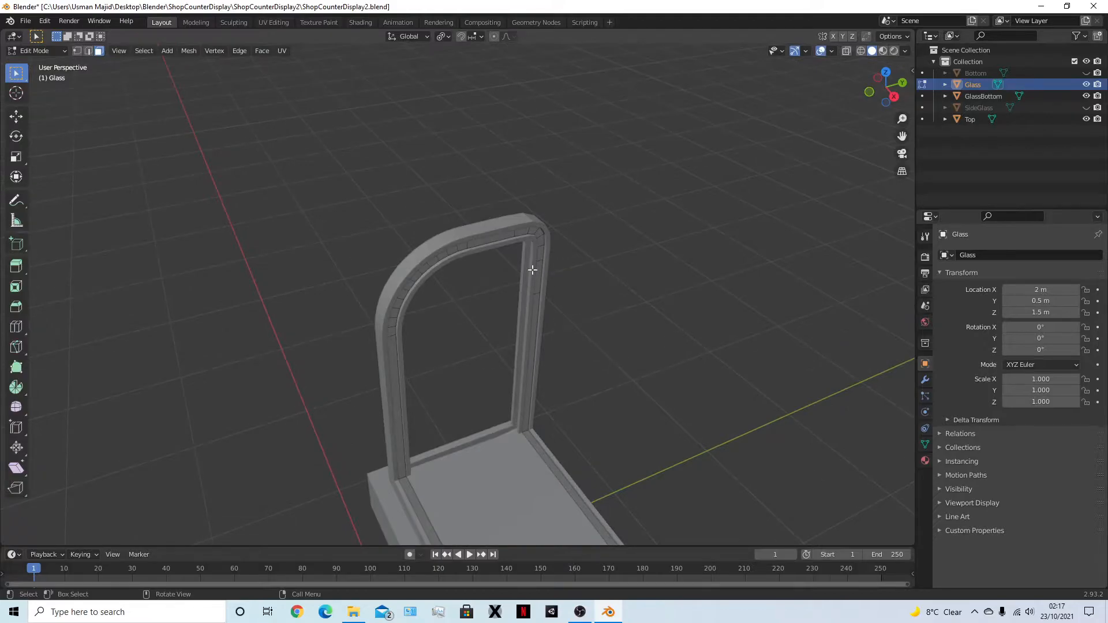
key(l)
middle_drag(578, 300, 727, 371)
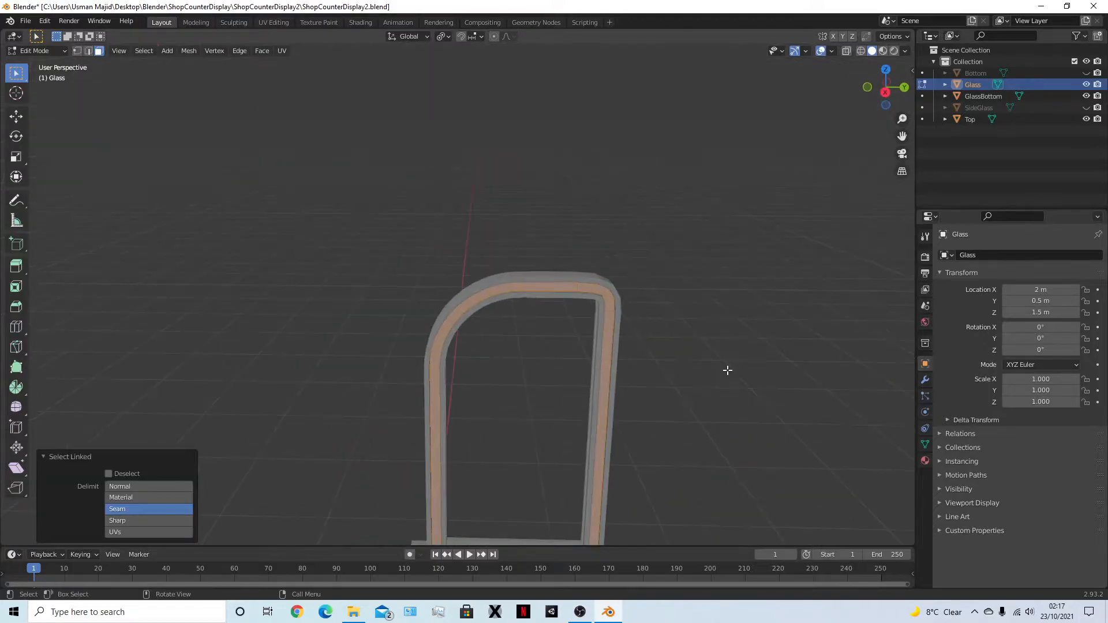
Set the pivot point to Median Point and try scaling the arch strip uniformly
key(s)
click(729, 366)
shift+middle_drag(721, 430, 708, 275)
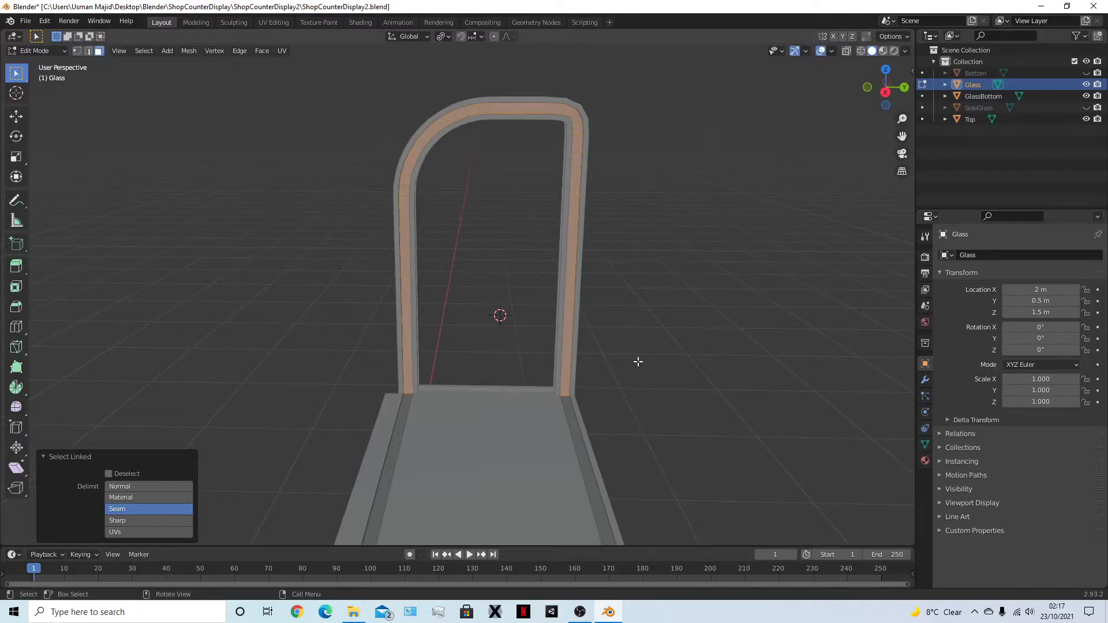
key(period)
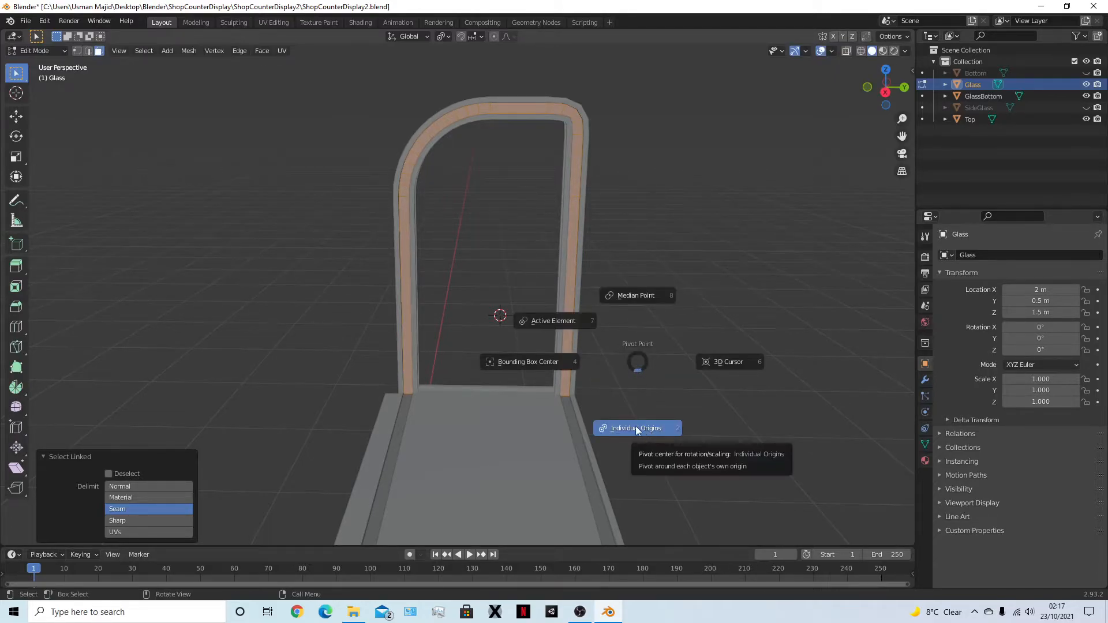
click(645, 303)
key(s)
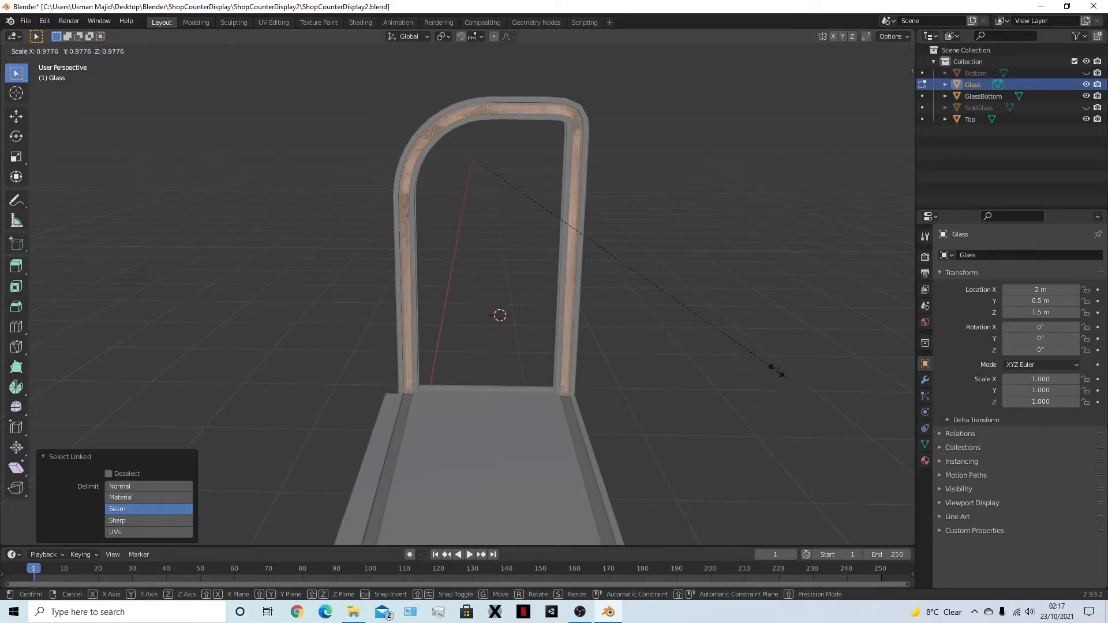
right_click(709, 341)
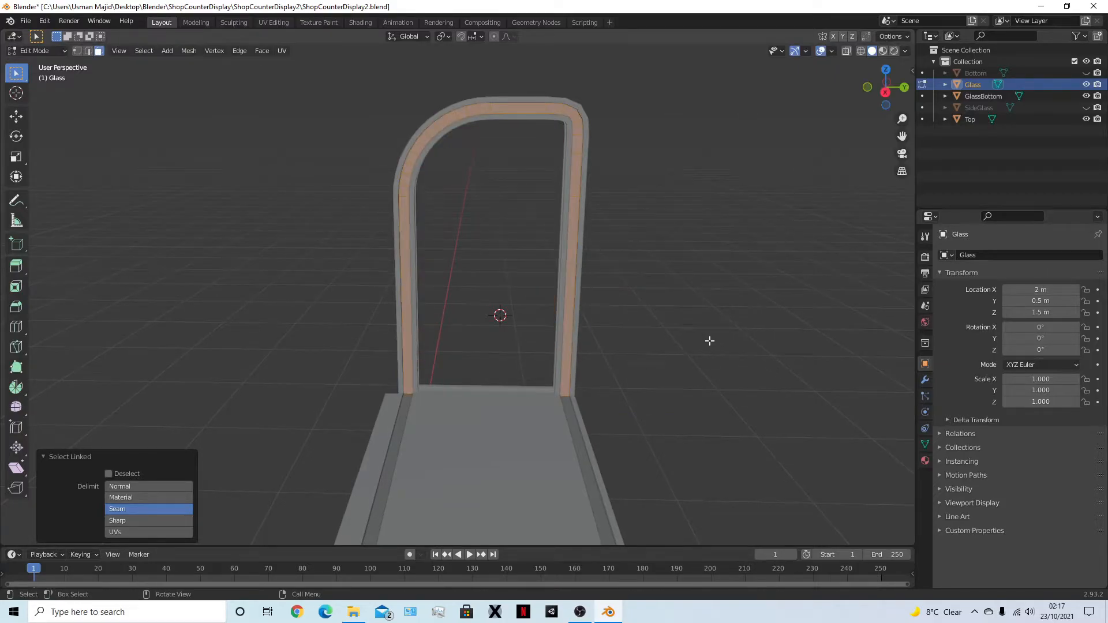
Set the pivot point to Individual Origins and try scaling the arch strip along the Y axis
key(period)
click(714, 403)
middle_drag(686, 422, 576, 447)
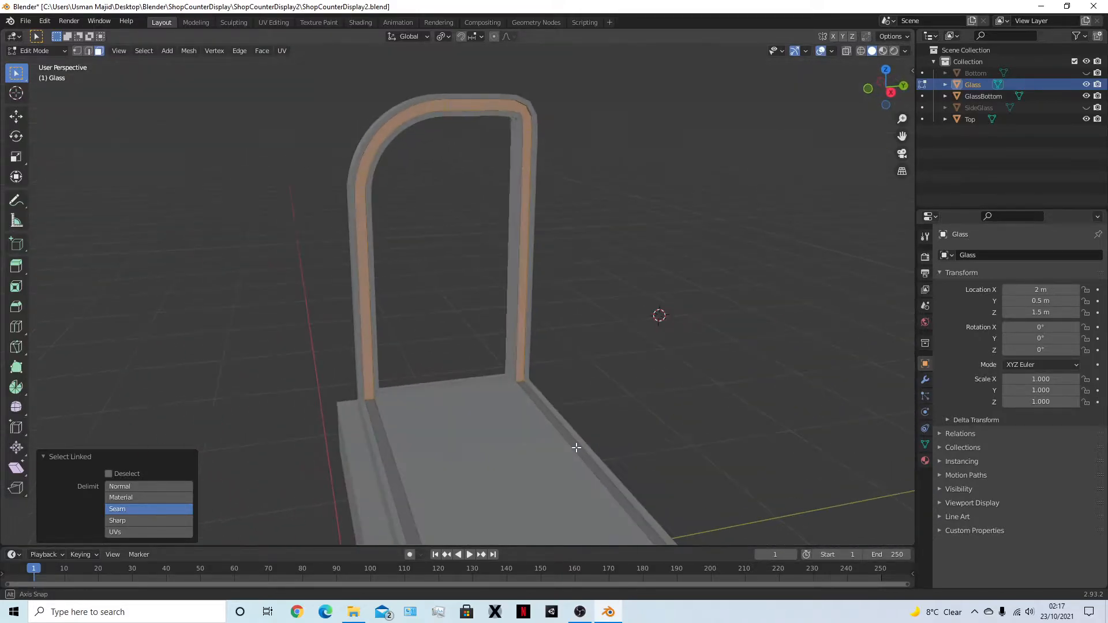
key(s)
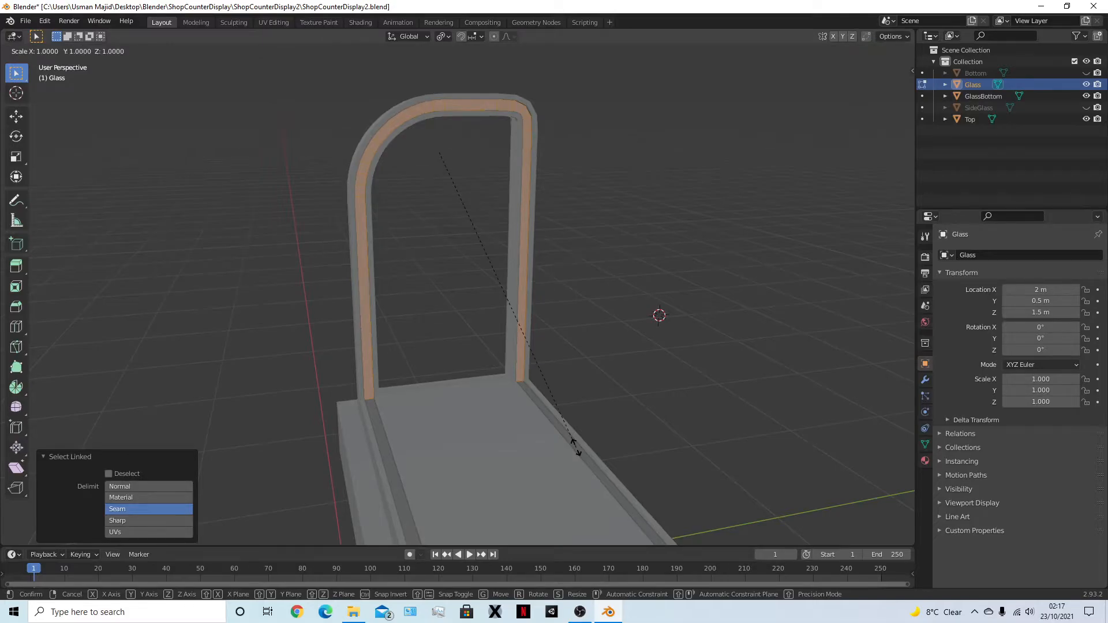
key(y)
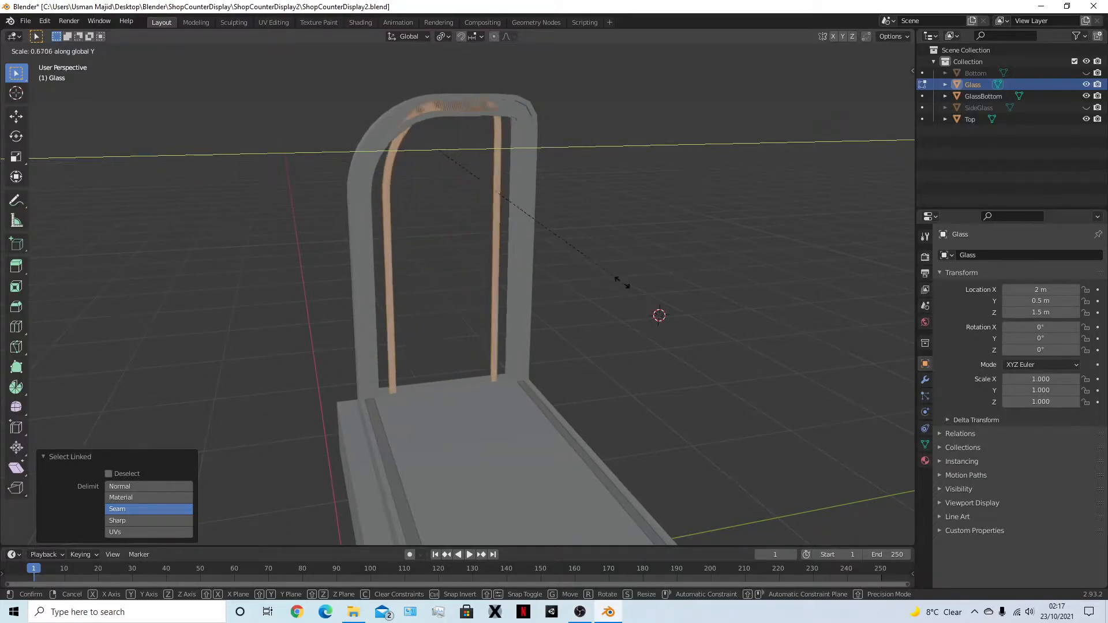
right_click(753, 350)
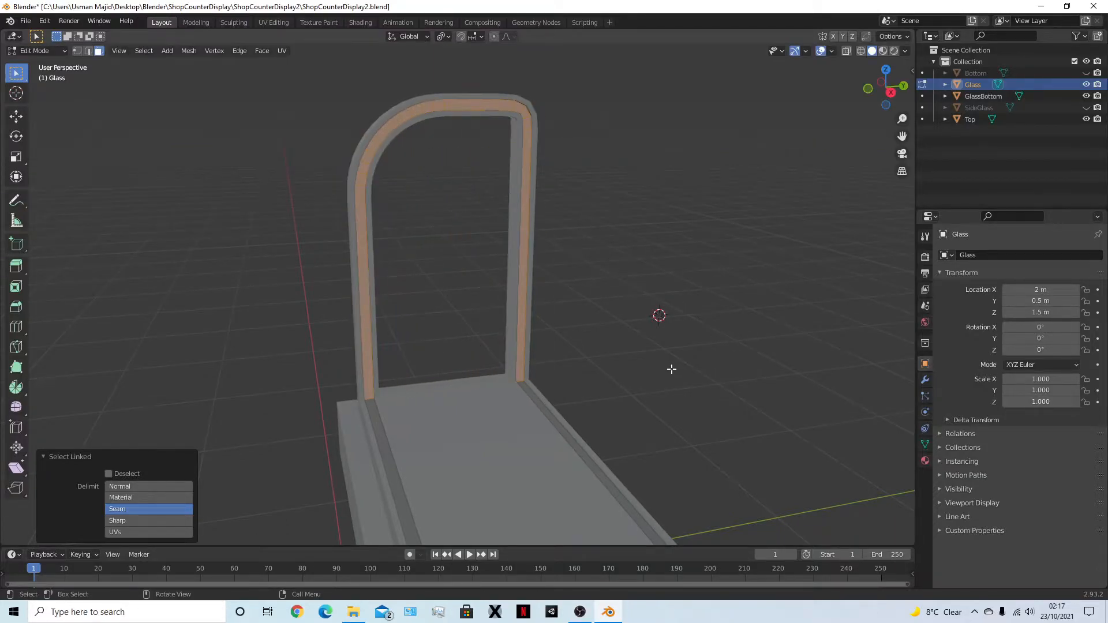
Set the pivot point to Active Element and try scaling the Glass arch strip uniformly
key(period)
click(627, 329)
key(s)
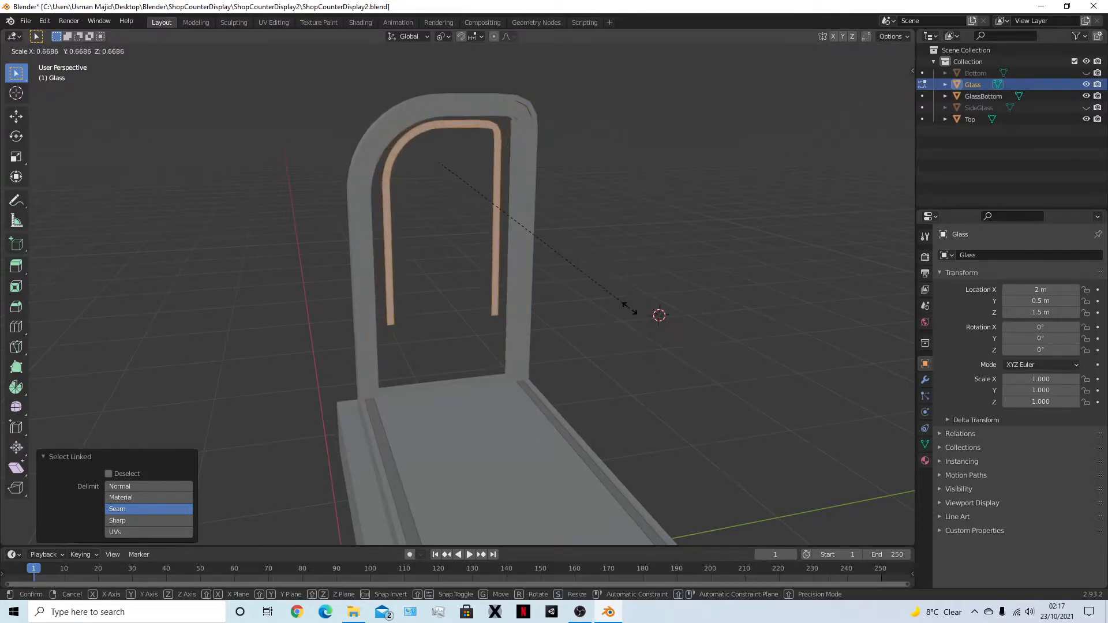
right_click(630, 308)
Set the pivot point to Bounding Box Center and try scaling the arch strip uniformly
key(period)
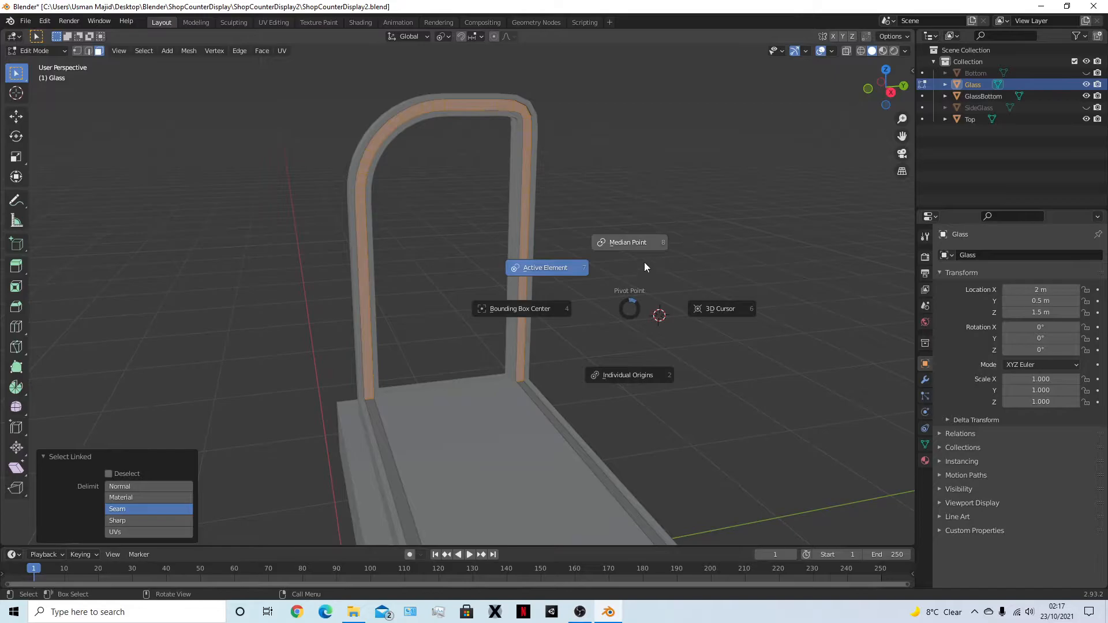
click(552, 309)
key(s)
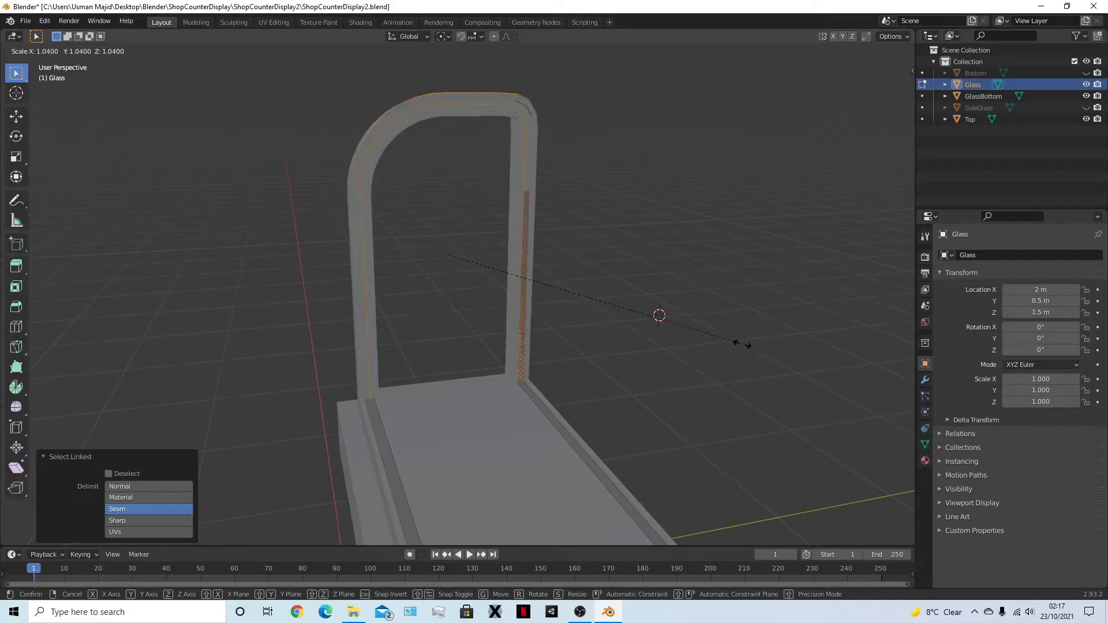
click(589, 302)
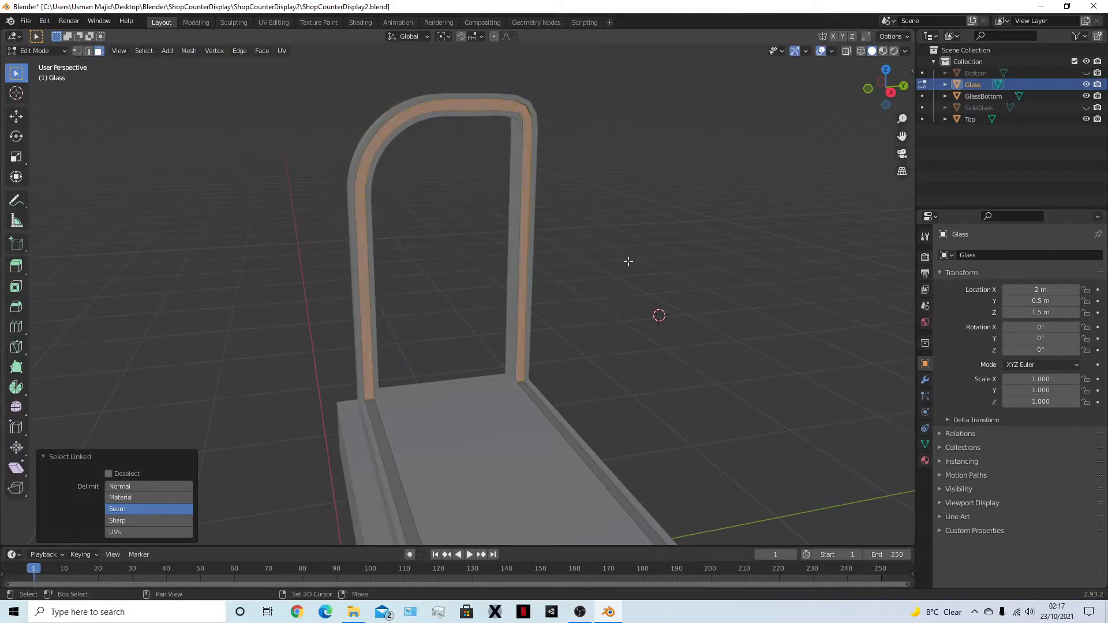
Try insetting the selected arch strip faces of the Glass object with a freehand thickness
scroll(658, 249, up, 2)
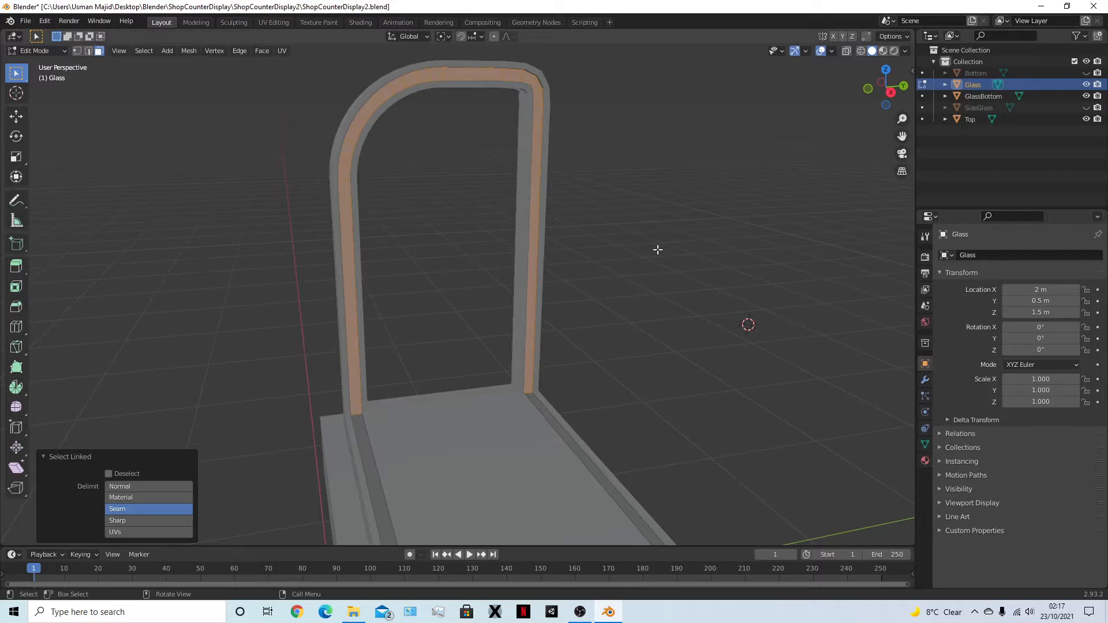
scroll(657, 250, up, 1)
shift+middle_drag(559, 230, 551, 363)
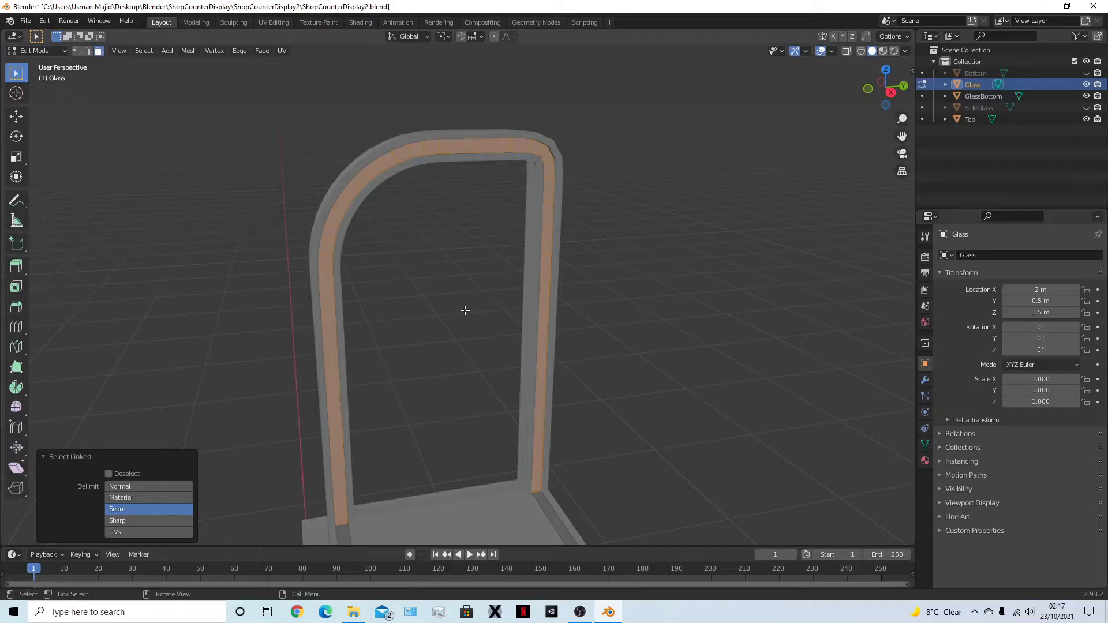
key(i)
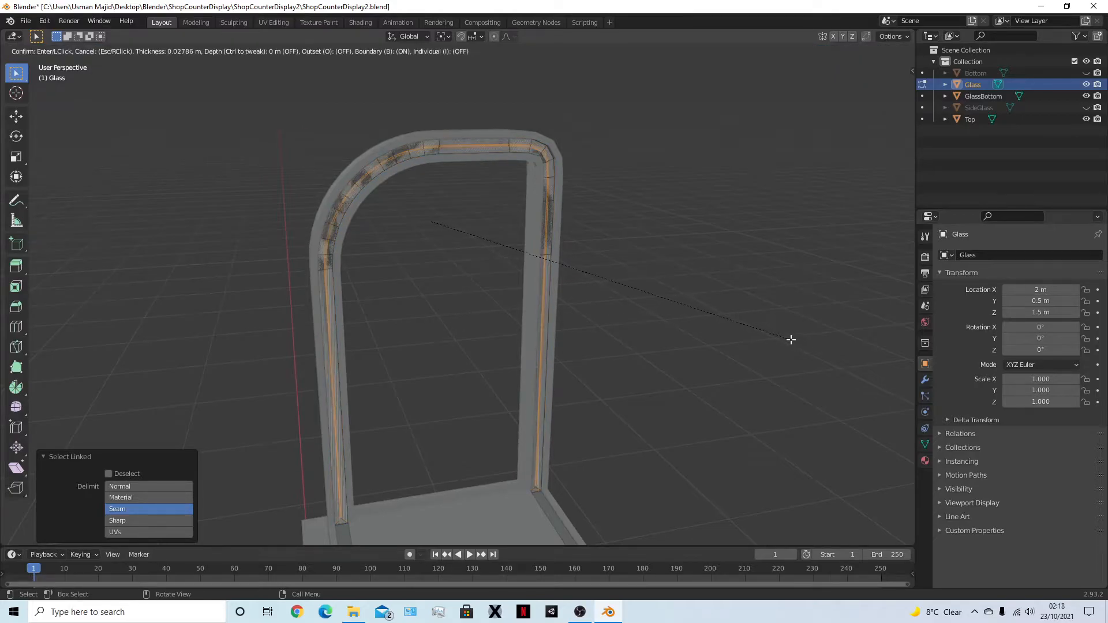
click(791, 340)
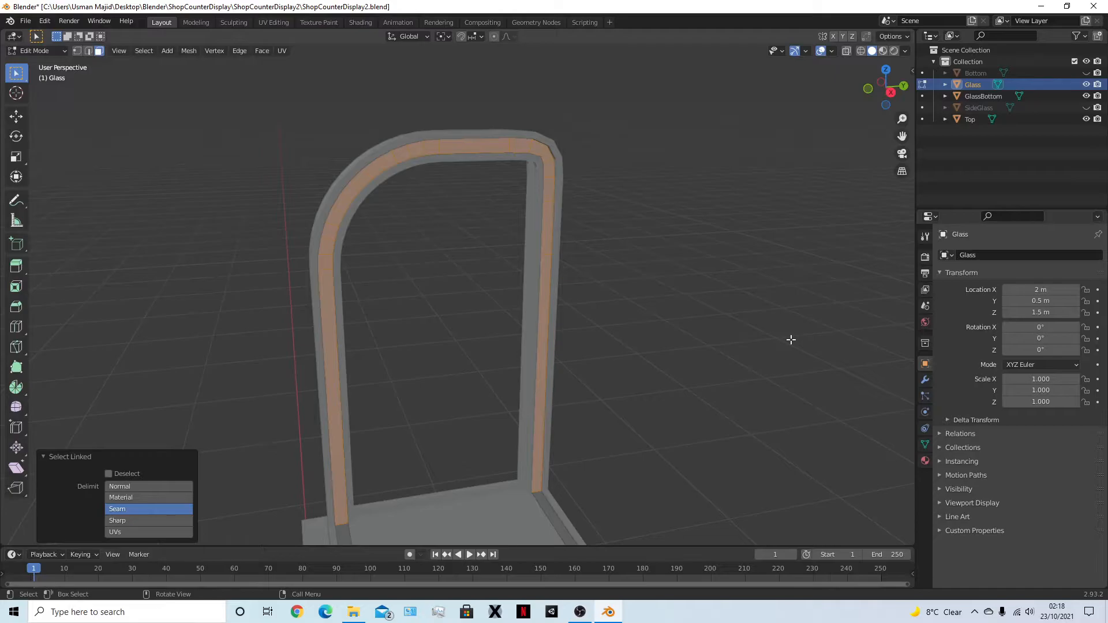
Undo the recent edits back to before the long-edge bottom strips were separated from the Glass object
scroll(820, 377, down, 2)
key(Tab)
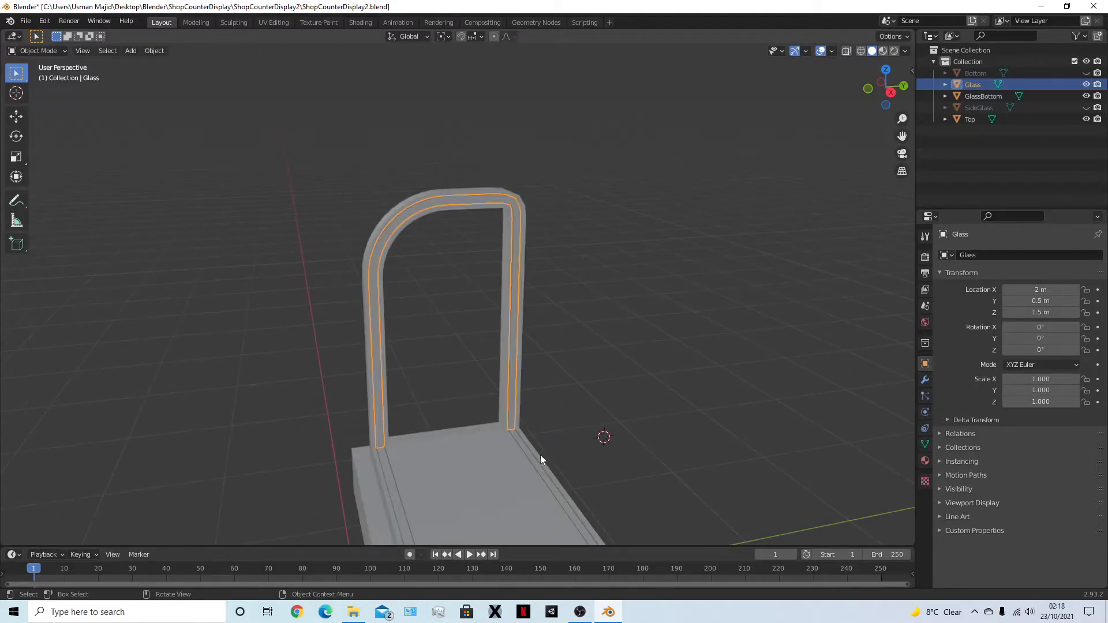
click(535, 465)
click(728, 411)
key(ctrl+z)
key(ctrl+z)
key(ctrl+z)
key(ctrl+z)
key(ctrl+z)
key(ctrl+z)
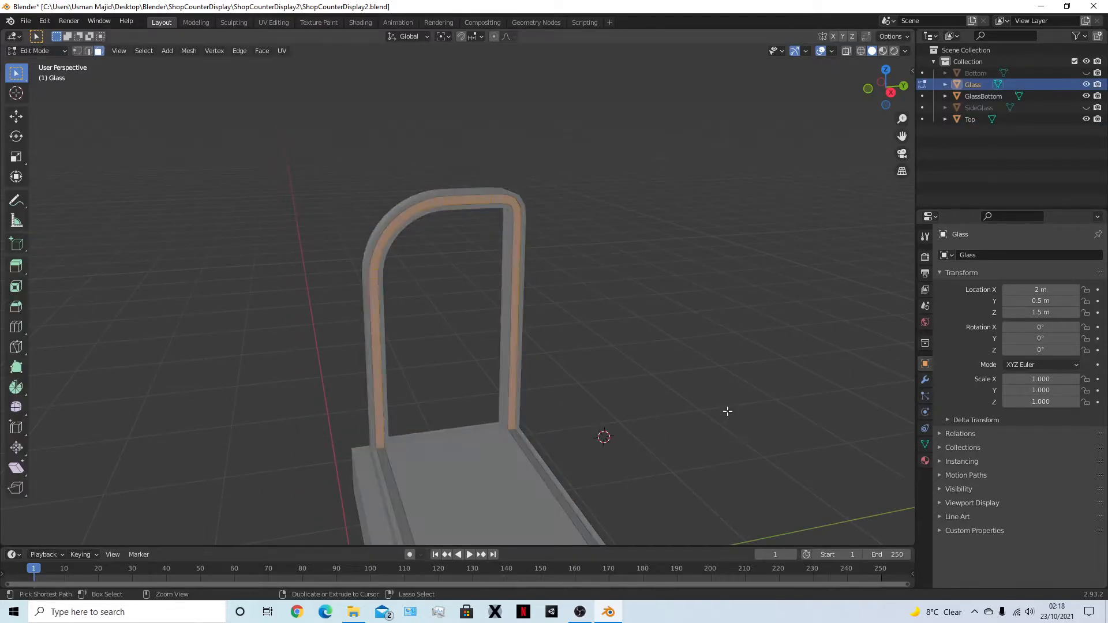
key(Tab)
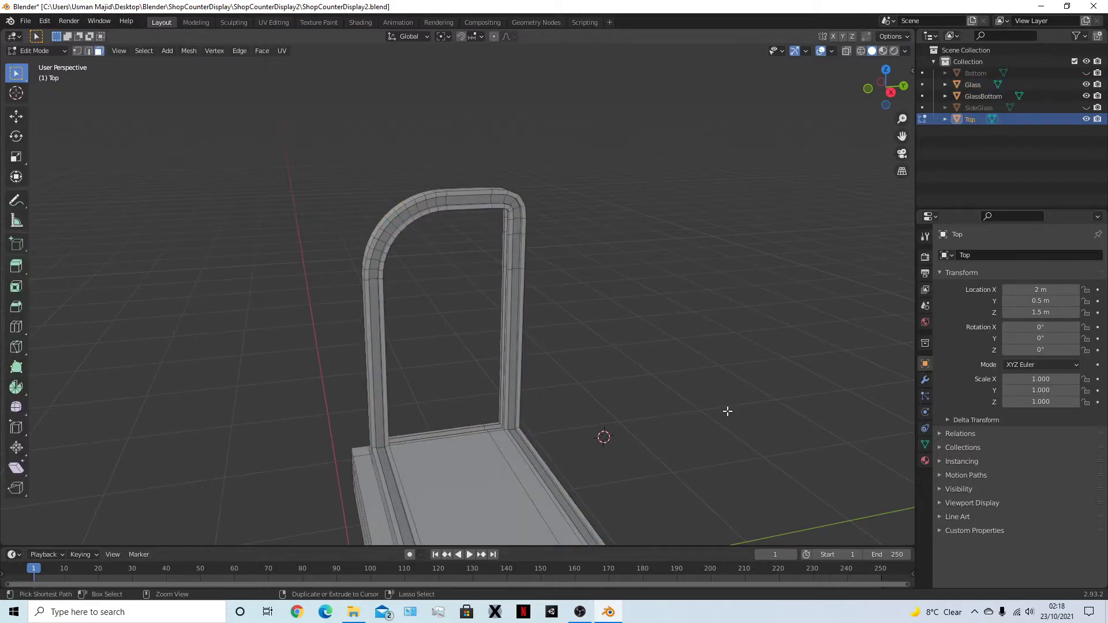
key(ctrl+z)
key(ctrl+z)
key(ctrl+z)
key(ctrl+z)
key(ctrl+z)
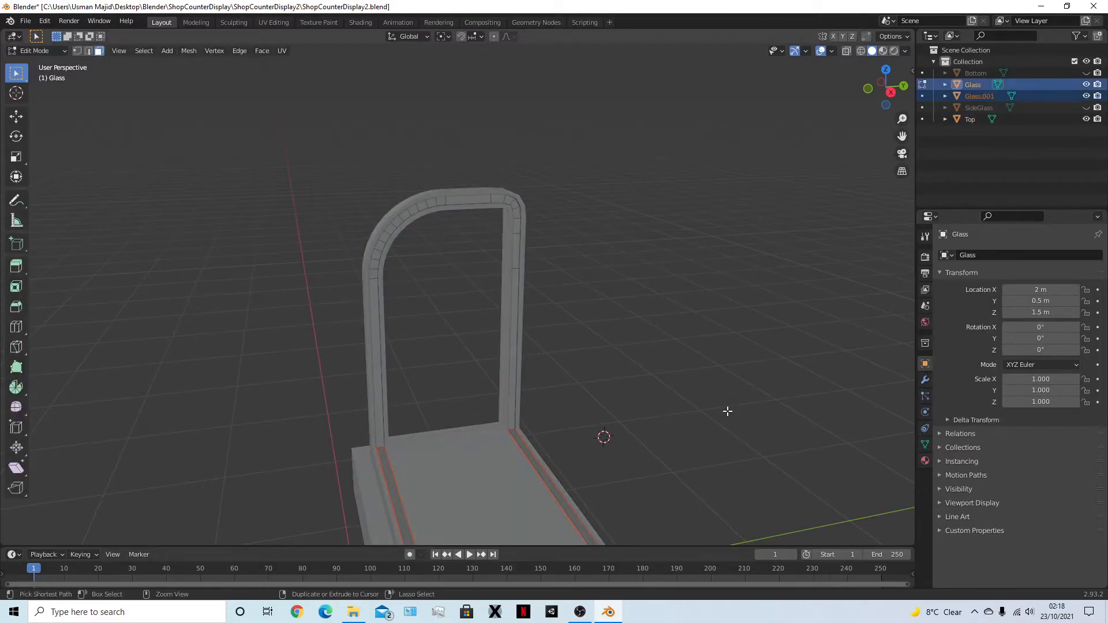
key(ctrl+z)
key(ctrl+z)
key(ctrl+z)
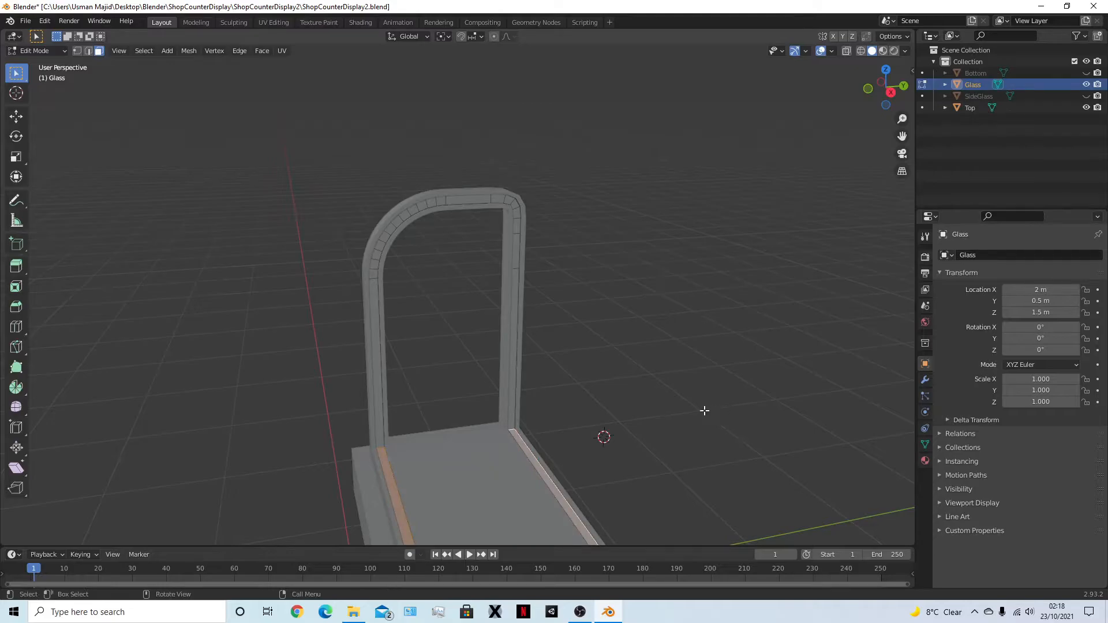
Leave edit mode, then unhide the SideGlass object and select it
middle_drag(601, 426, 654, 455)
click(655, 455)
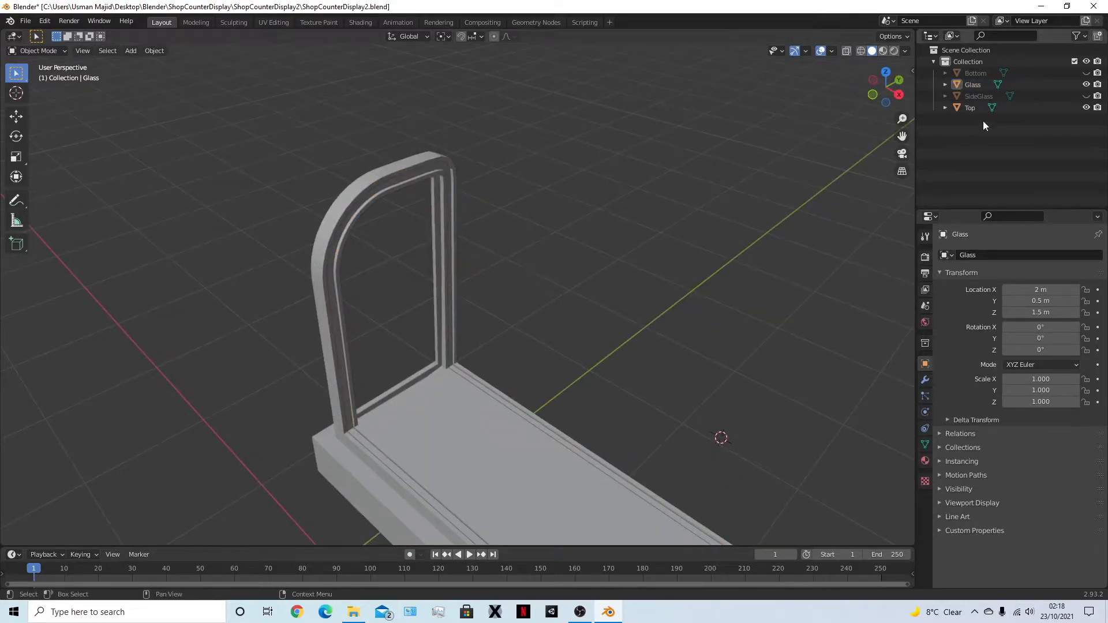
click(1086, 96)
scroll(563, 341, up, 2)
middle_drag(562, 342, 492, 309)
click(492, 308)
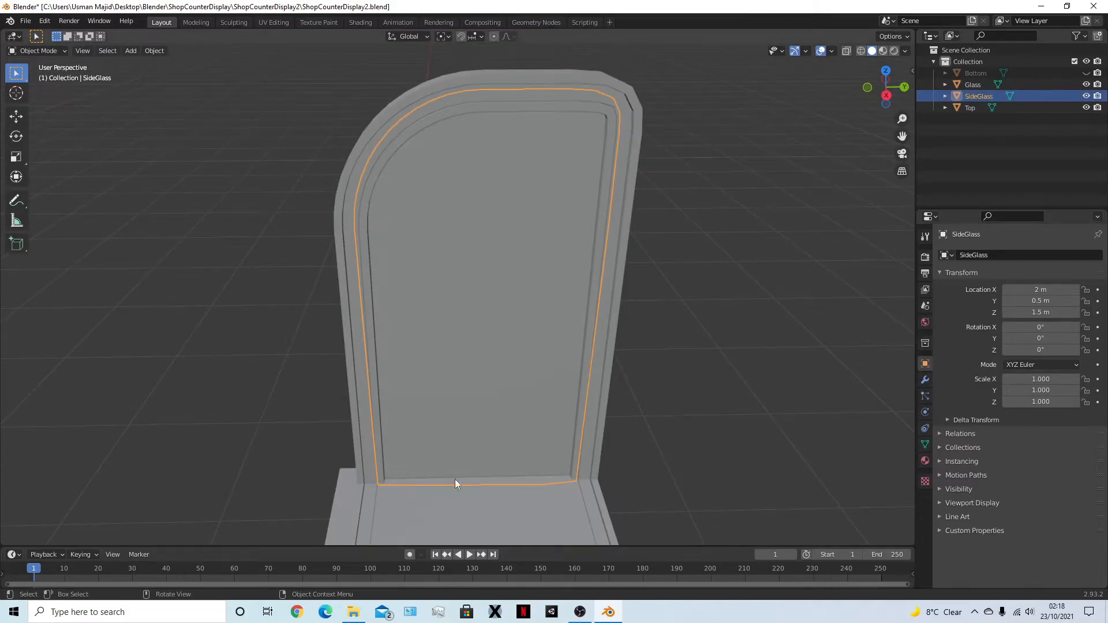
Examine how the SideGlass panels sit in both end frames and select the Glass object to compare its strips
middle_drag(478, 431, 314, 441)
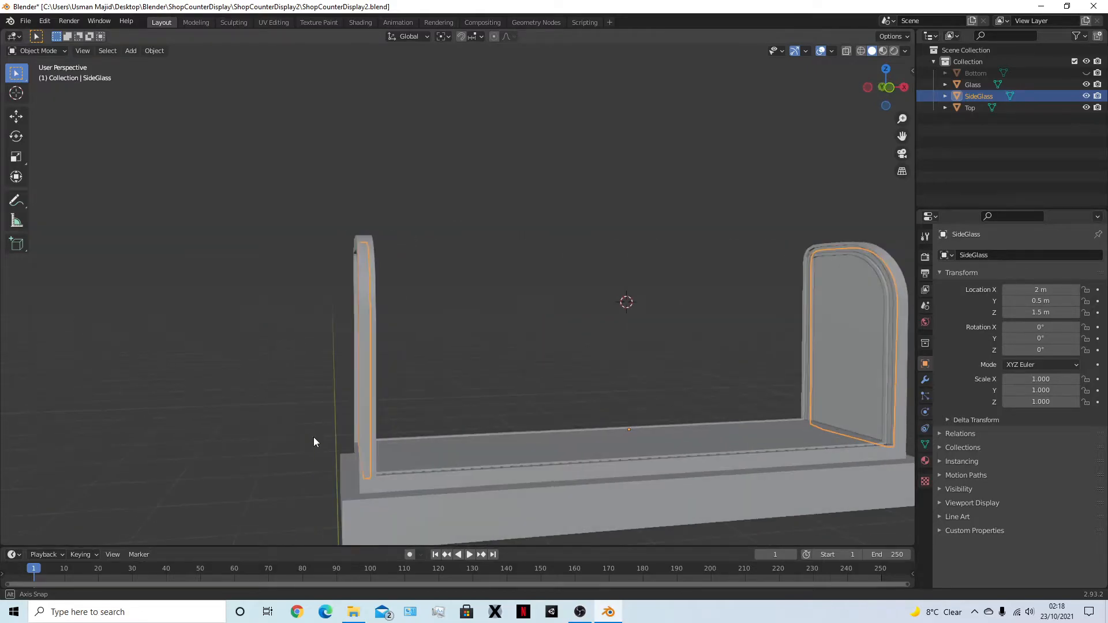
middle_drag(786, 494, 606, 451)
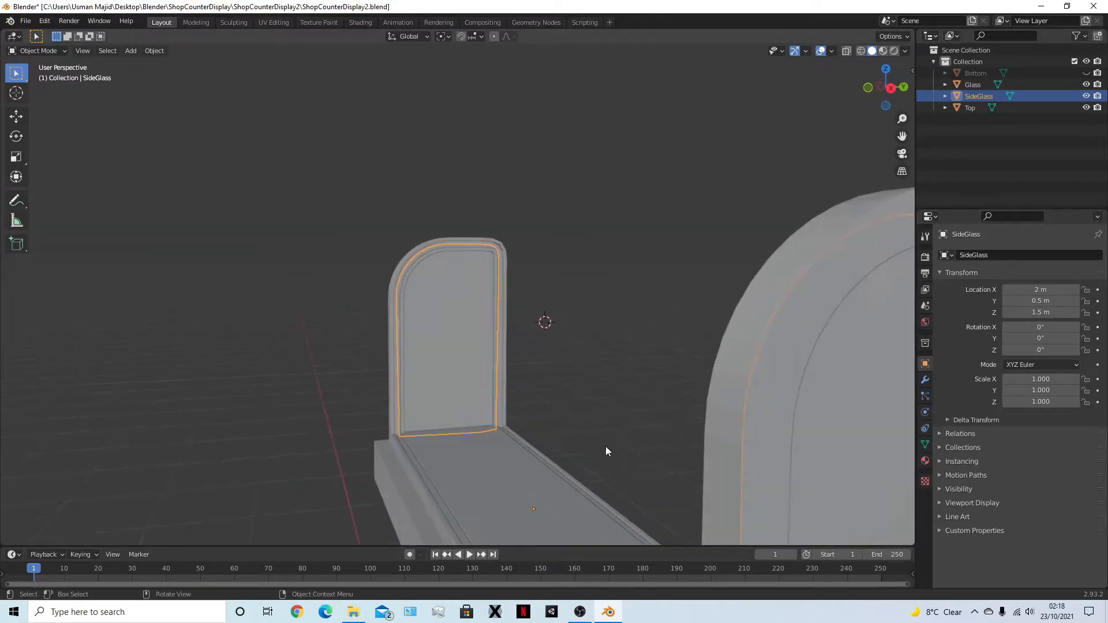
click(579, 490)
click(578, 490)
middle_drag(674, 383, 691, 423)
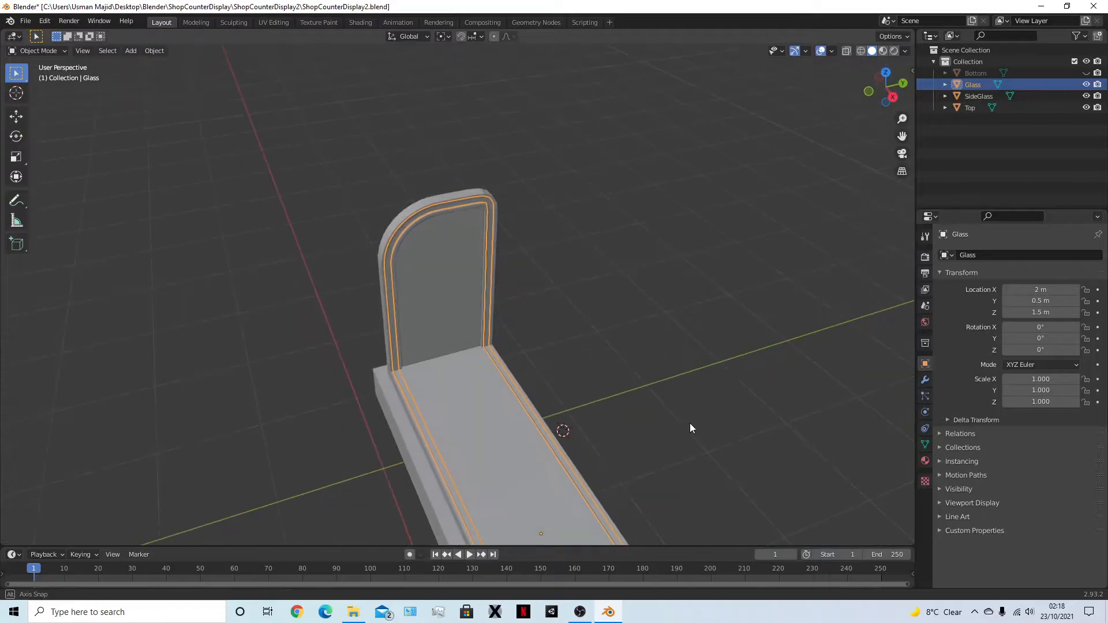
Hide the SideGlass object, keep the Top section shown, and save the file with nothing selected
click(466, 291)
key(h)
click(516, 447)
key(h)
middle_drag(516, 445, 756, 418)
key(ctrl+z)
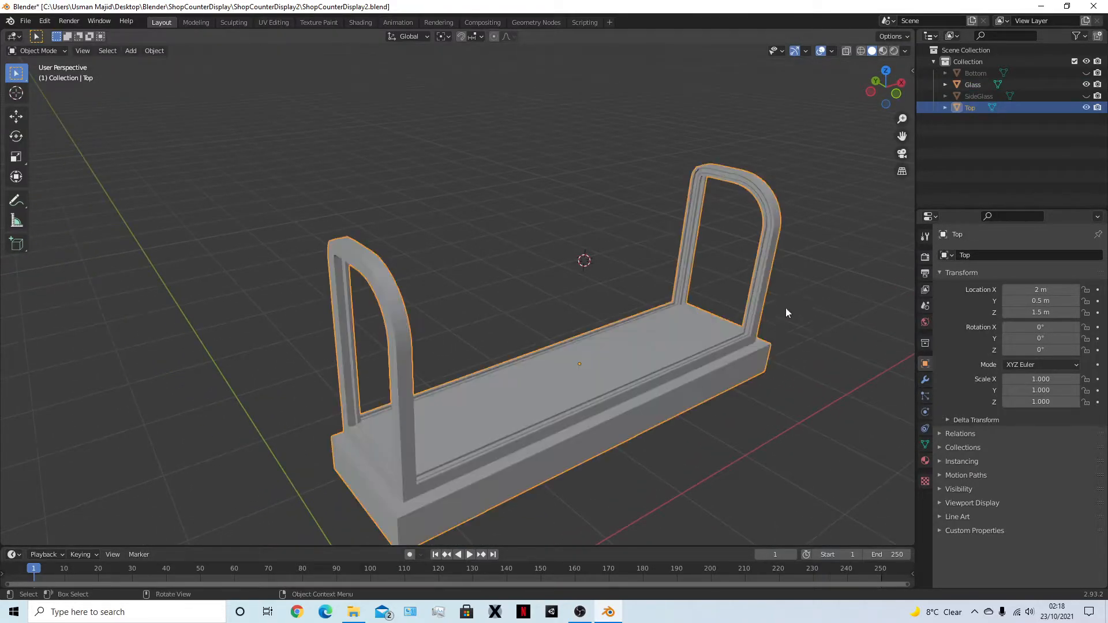
click(458, 281)
key(ctrl+s)
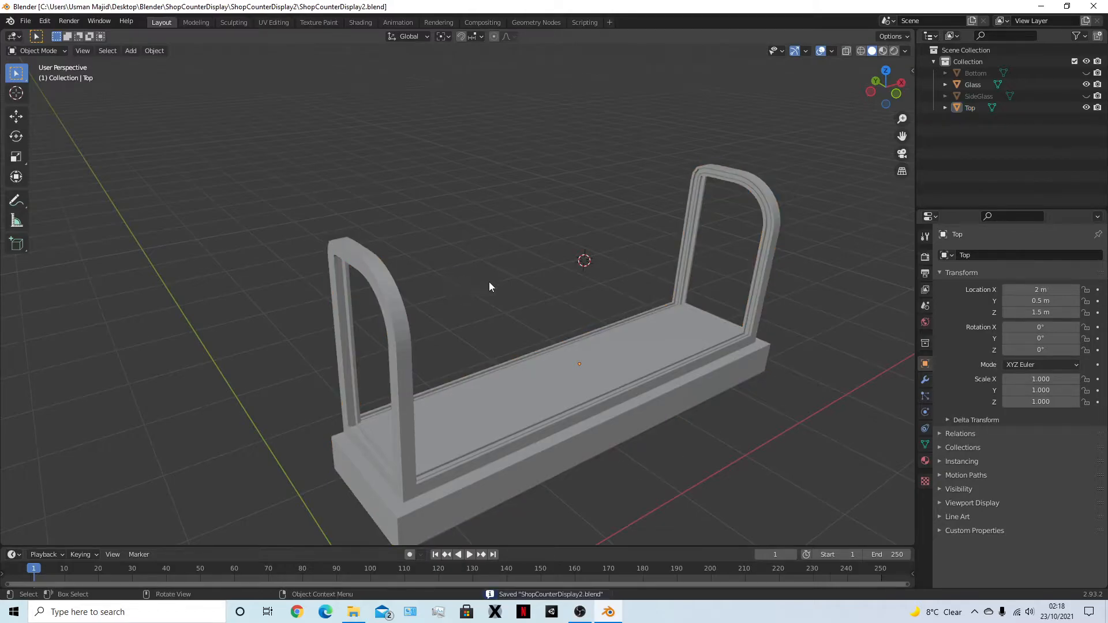
Put the Glass object in edit mode with vertex selection, facing one arch
mouse_move(513, 326)
middle_down()
mouse_move(412, 317)
mouse_move(561, 328)
mouse_move(514, 310)
mouse_move(524, 310)
middle_up()
click(412, 319)
click(408, 313)
scroll(541, 334, up, 3)
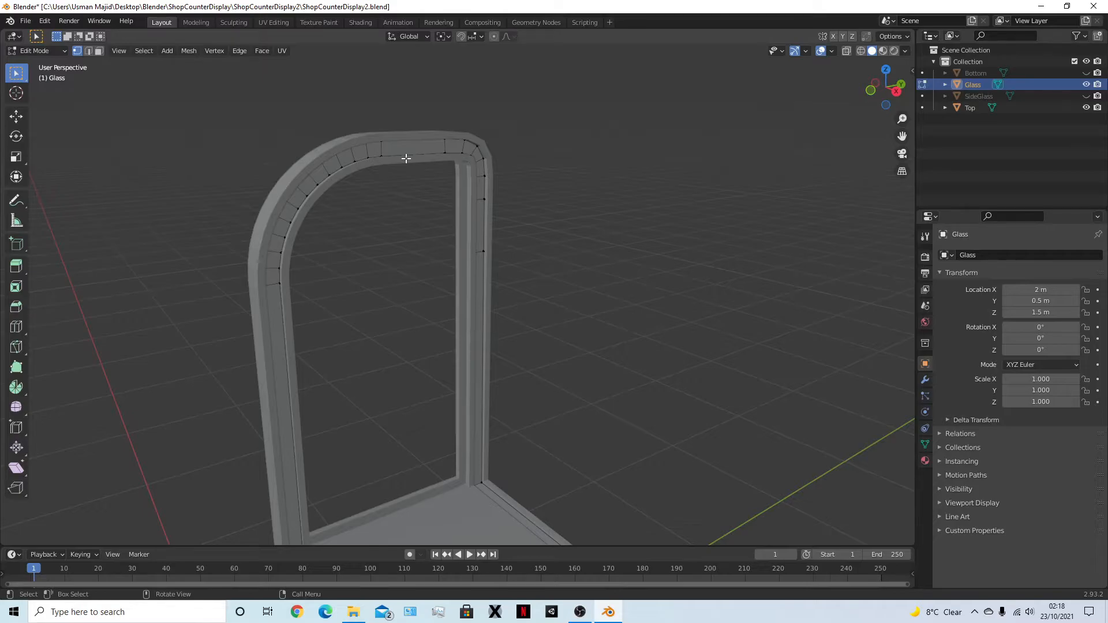
Select the inner edge loop of the Glass strip and try filling it with a face
alt+click(410, 156)
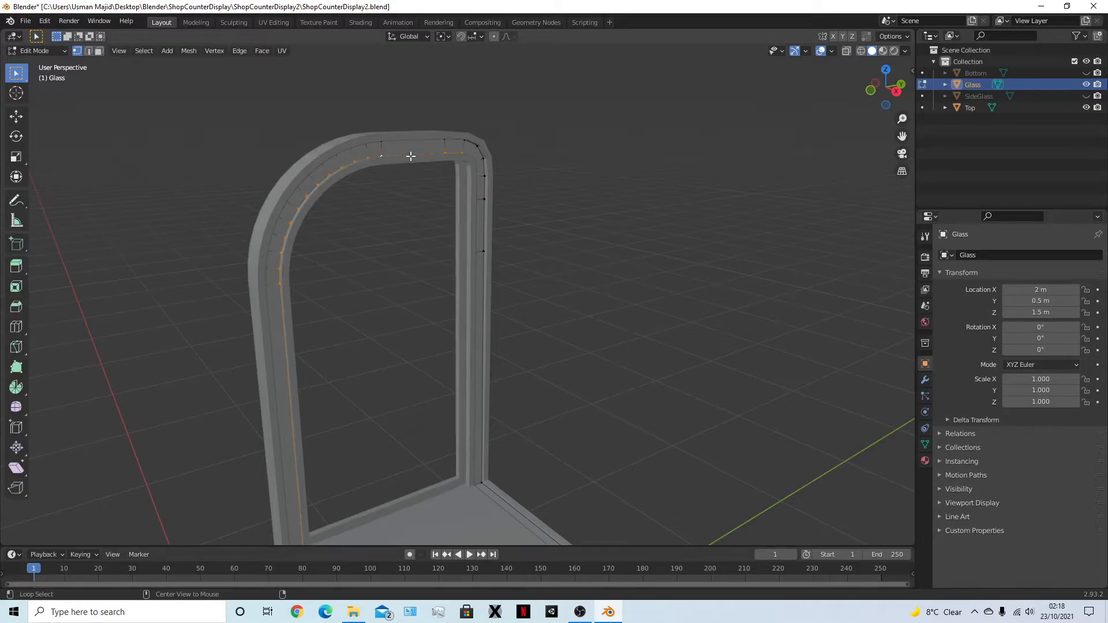
alt+click(478, 164)
middle_drag(507, 374, 443, 430)
alt+click(347, 454)
middle_drag(549, 452, 341, 430)
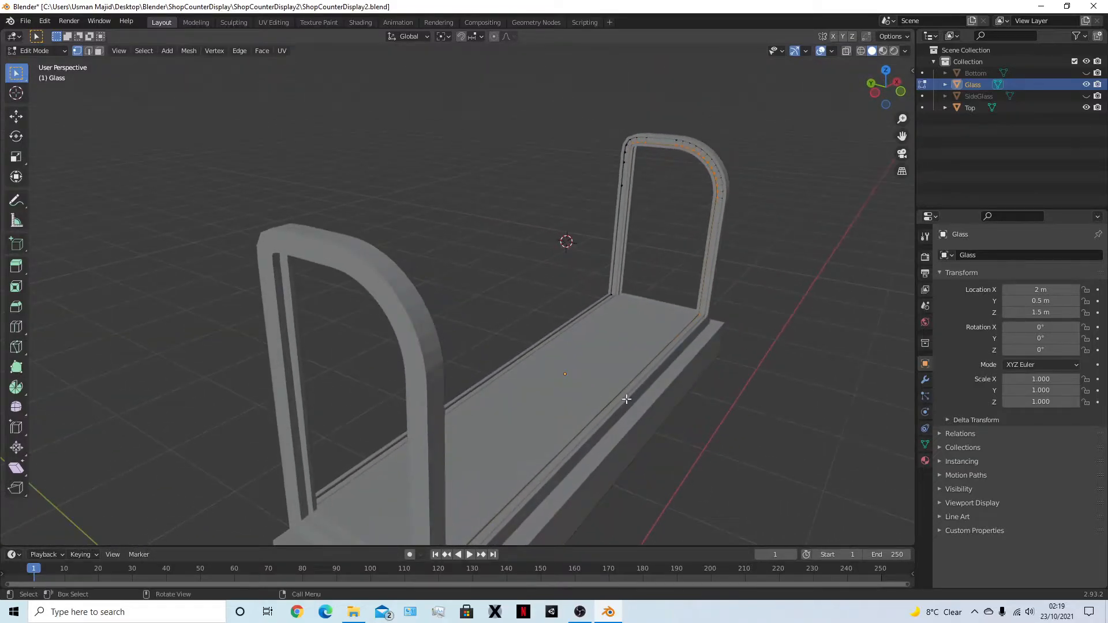
key(f)
middle_drag(714, 375, 563, 378)
key(ctrl+z)
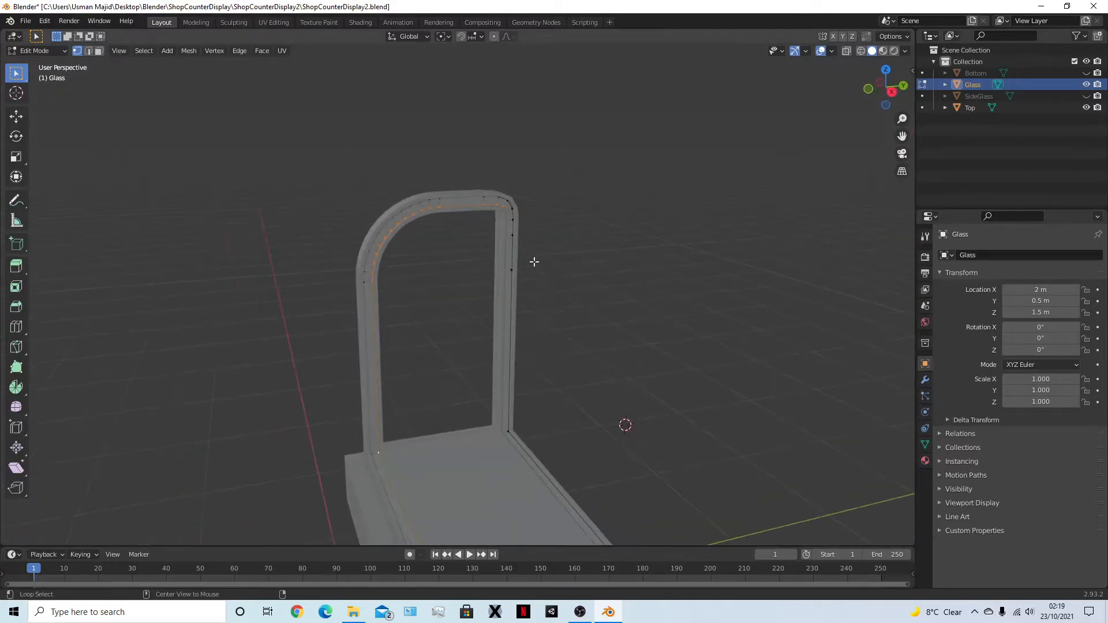
Select the Glass strip's other edge loop and try filling it with a face
alt+click(515, 227)
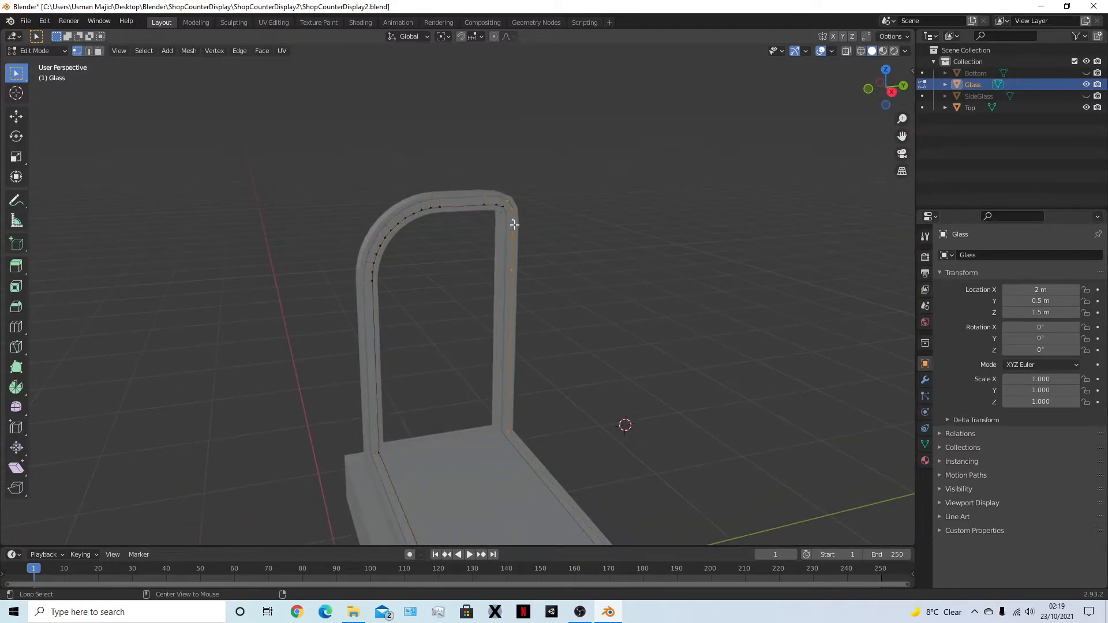
key(f)
middle_drag(594, 374, 759, 369)
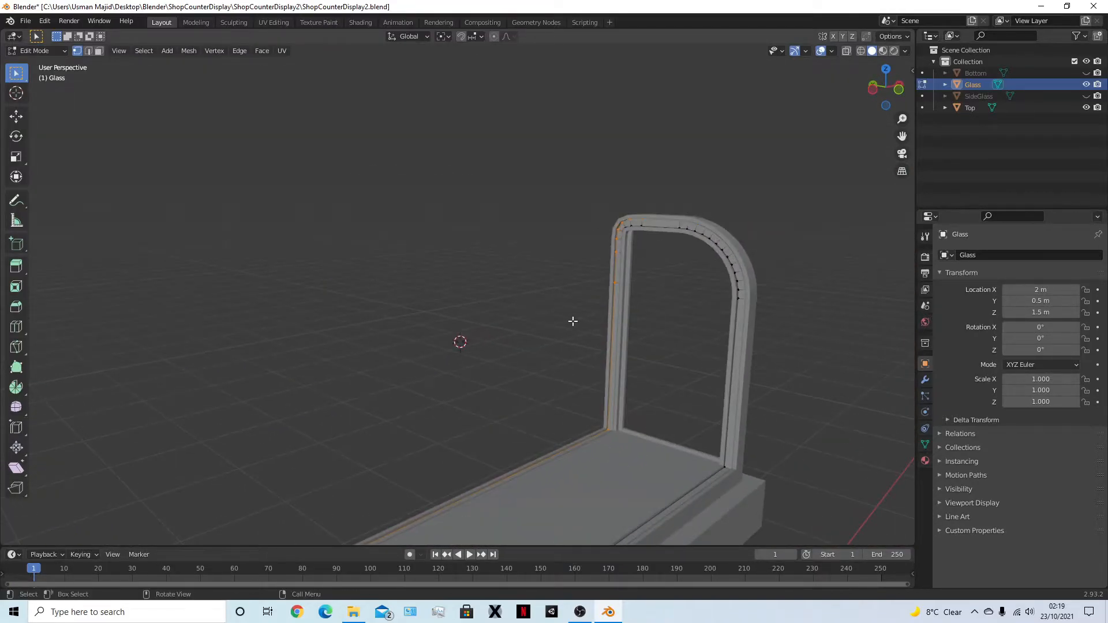
Leave edit mode, clear the selection and save the file
key(Tab)
click(514, 320)
key(ctrl+s)
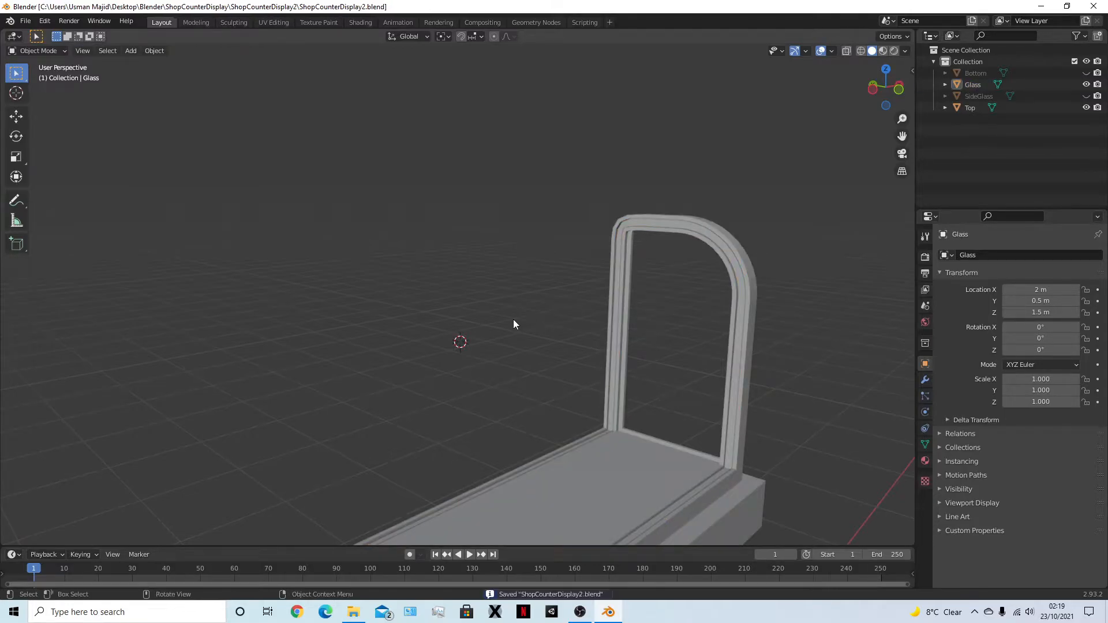
Select the whole Glass object and try scaling it uniformly in object mode
click(619, 257)
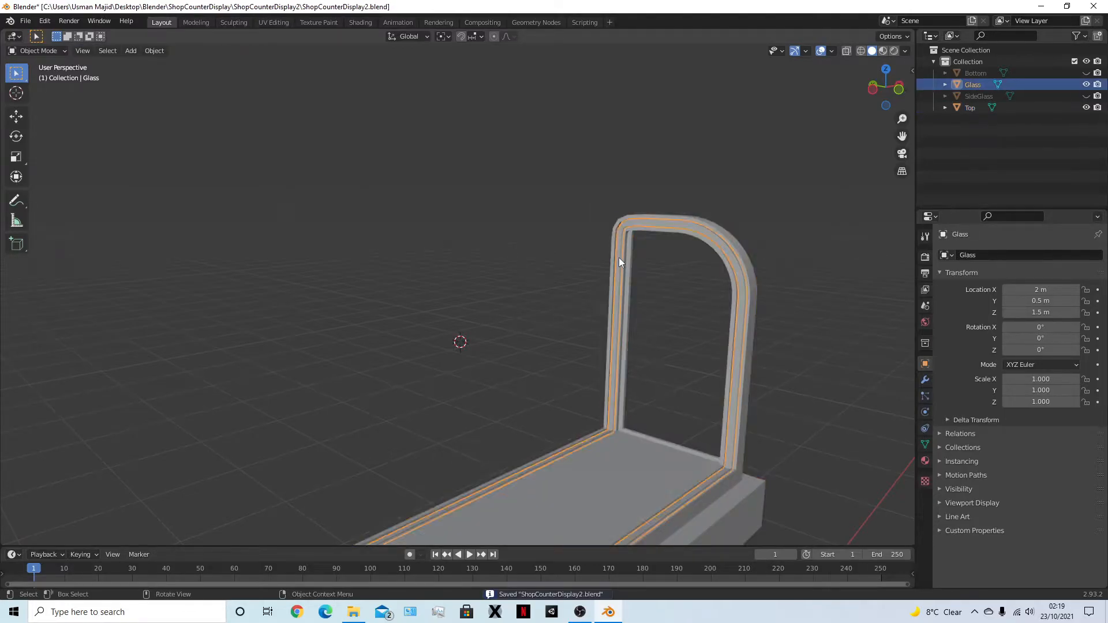
key(s)
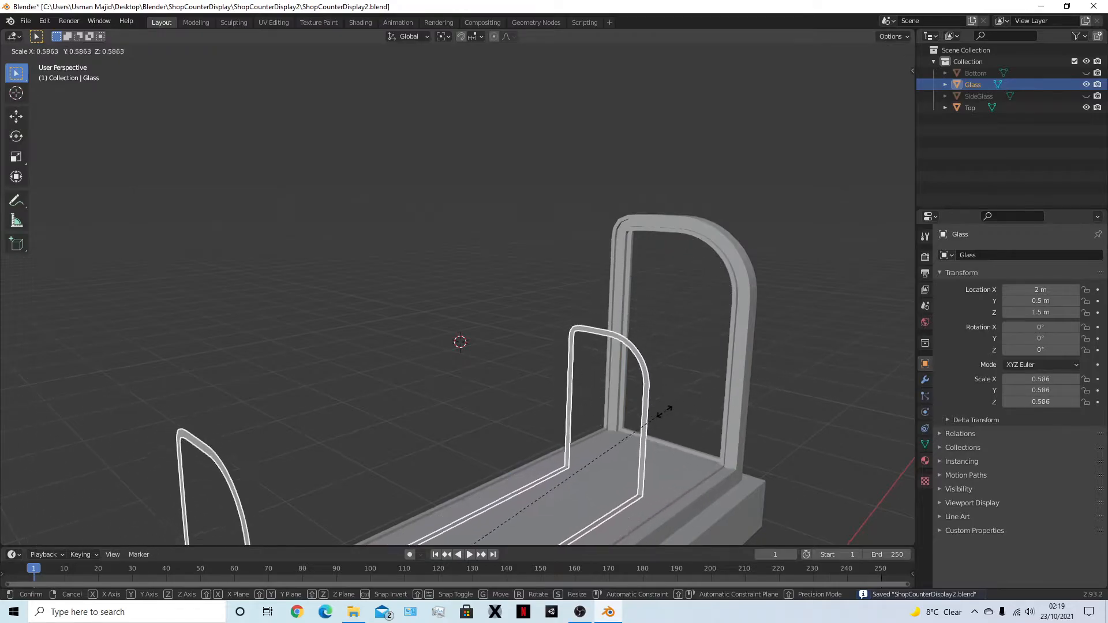
right_click(621, 448)
Put the Glass object in edit mode and select its entire strip mesh
scroll(716, 449, down, 1)
key(Tab)
key(a)
middle_drag(766, 341, 622, 388)
scroll(622, 387, up, 1)
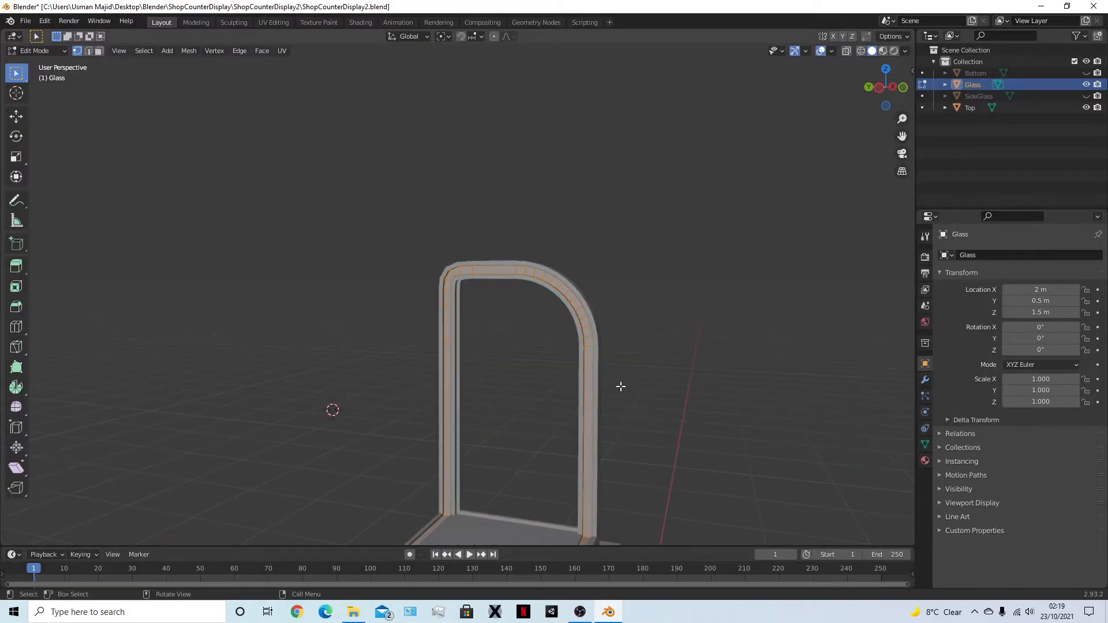
Try insetting all Glass faces by 0.01 m, and by a much smaller thickness
text(i0.01)
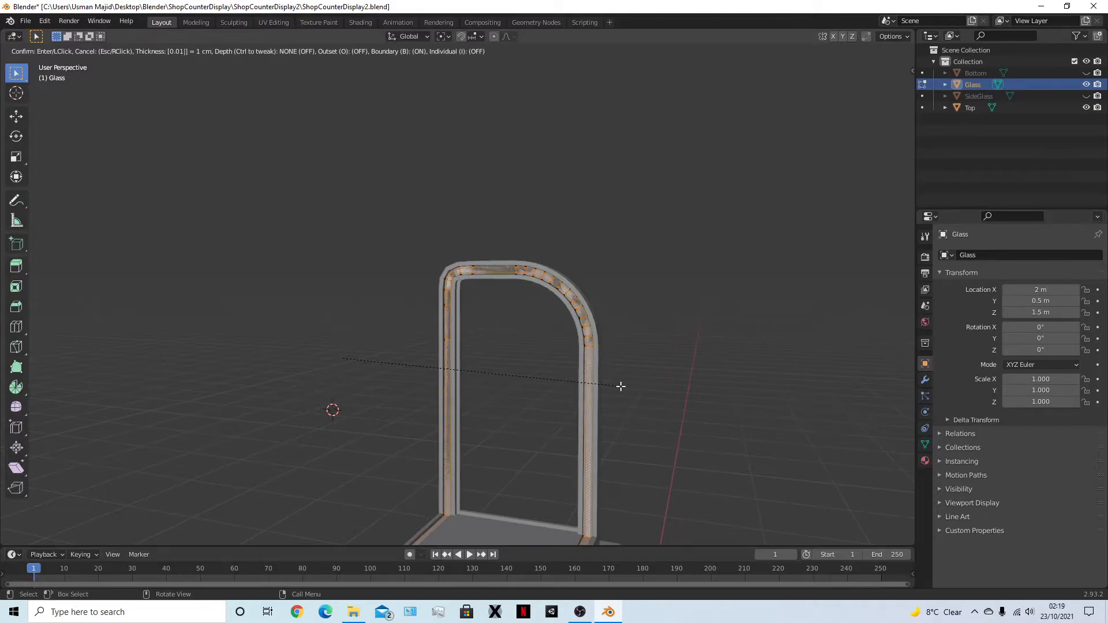
key(BackSpace)
text(001)
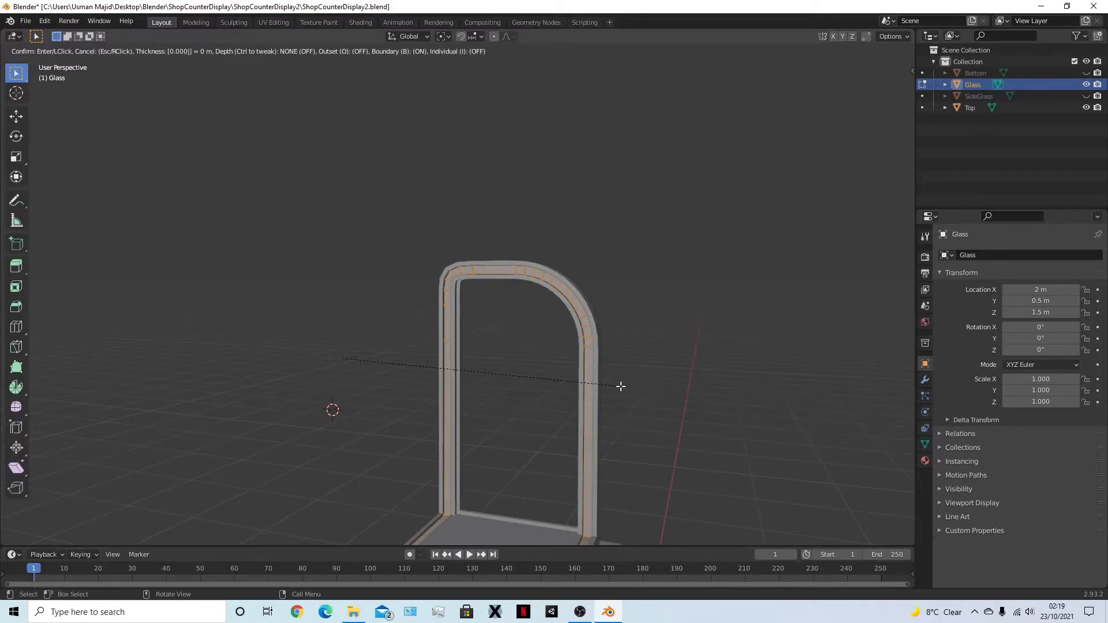
key(Return)
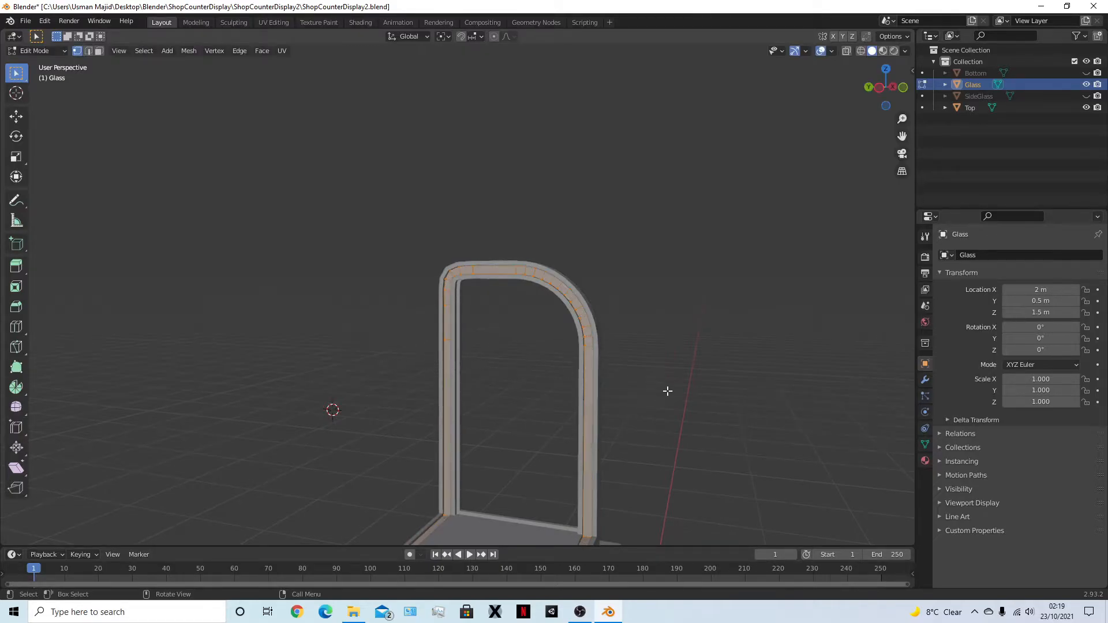
Try insetting all Glass faces freehand by about 0.017 m, checking the arch corner up close
scroll(668, 378, up, 4)
mouse_move(668, 379)
middle_down()
mouse_move(567, 463)
mouse_move(646, 415)
mouse_move(797, 393)
mouse_move(739, 383)
mouse_move(621, 317)
mouse_move(626, 301)
mouse_move(516, 382)
mouse_move(727, 428)
mouse_move(672, 367)
middle_up()
key(i)
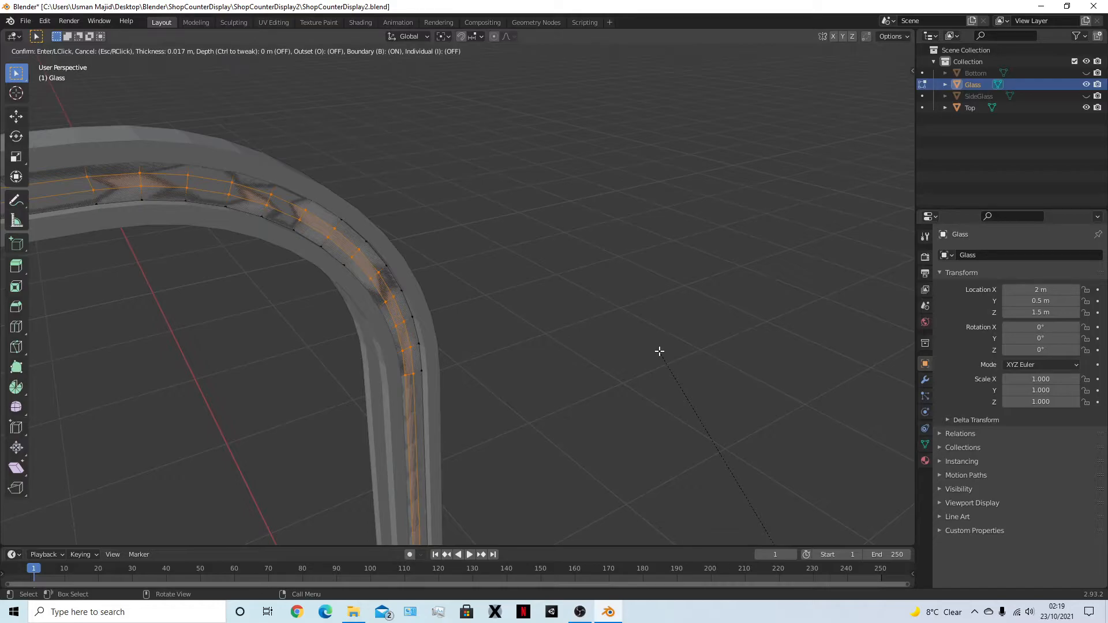
click(660, 351)
middle_drag(658, 349, 612, 407)
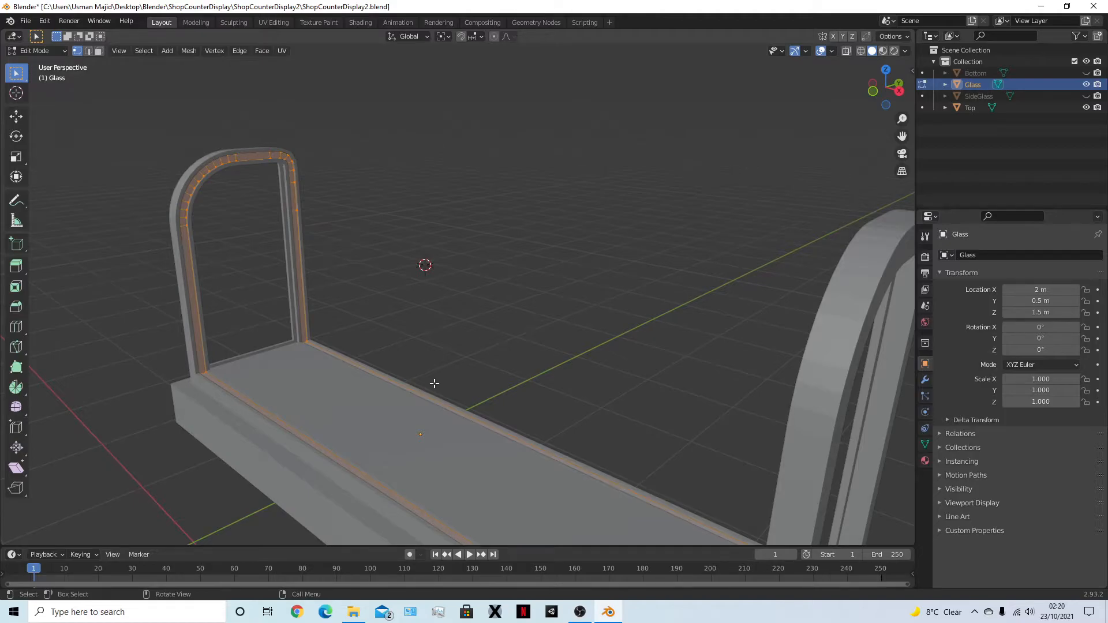
key(g)
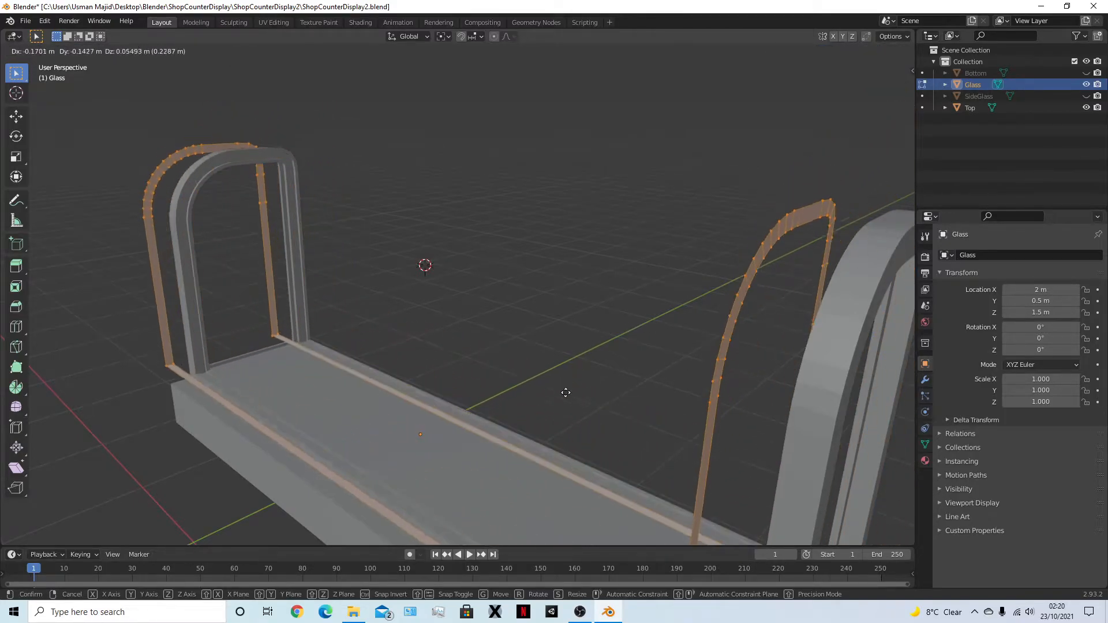
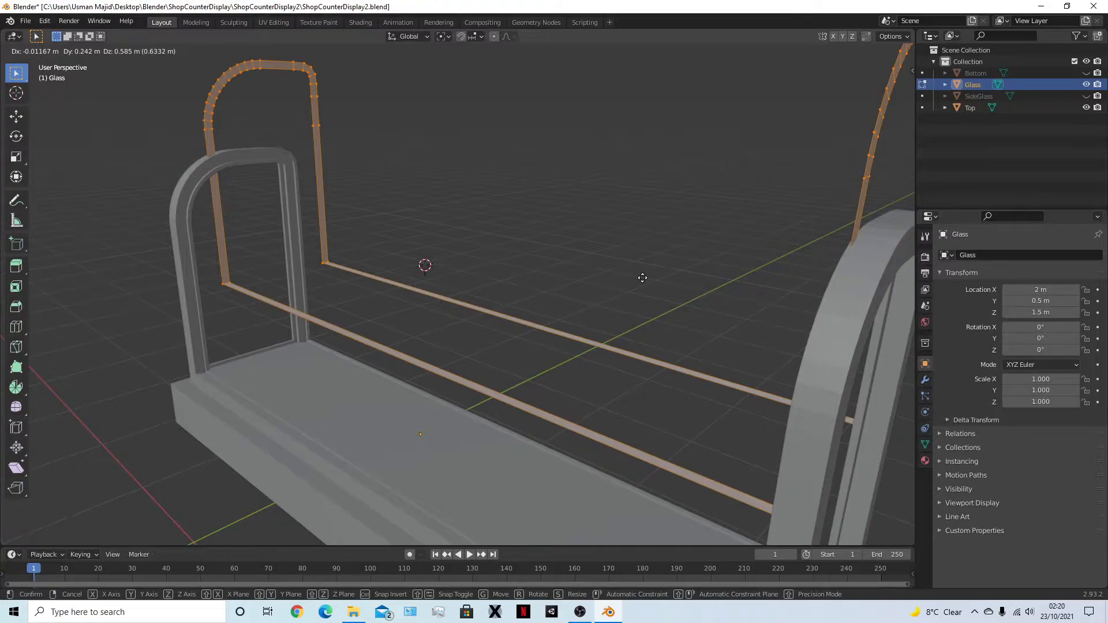
right_click(643, 277)
middle_drag(452, 385, 616, 377)
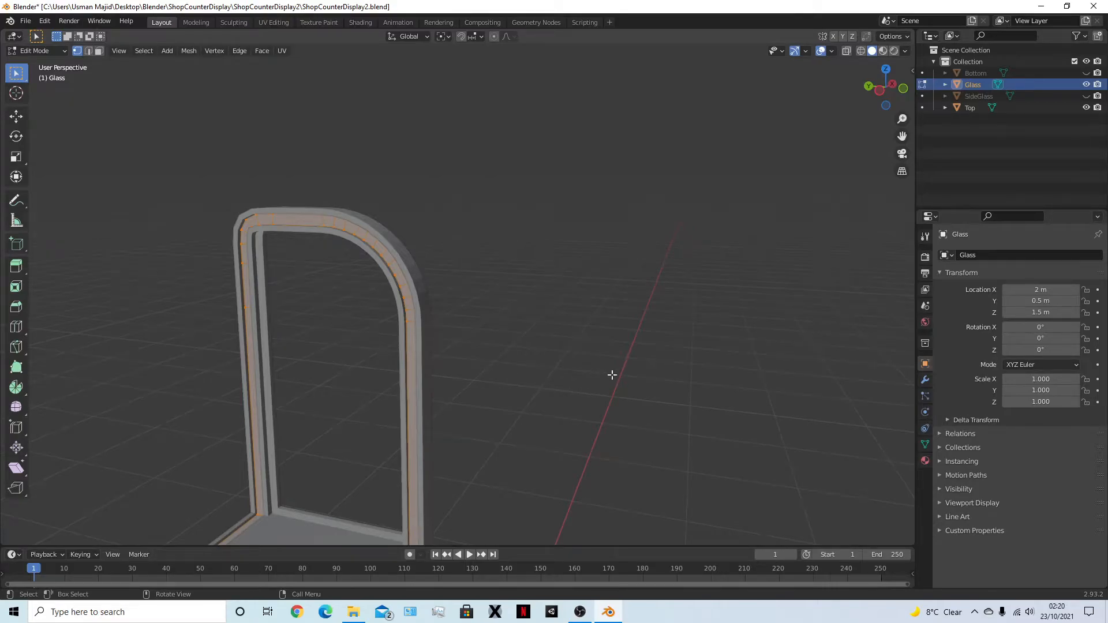
Hide the Top frame object and put the Glass strip in edit mode on its own
key(Tab)
click(425, 338)
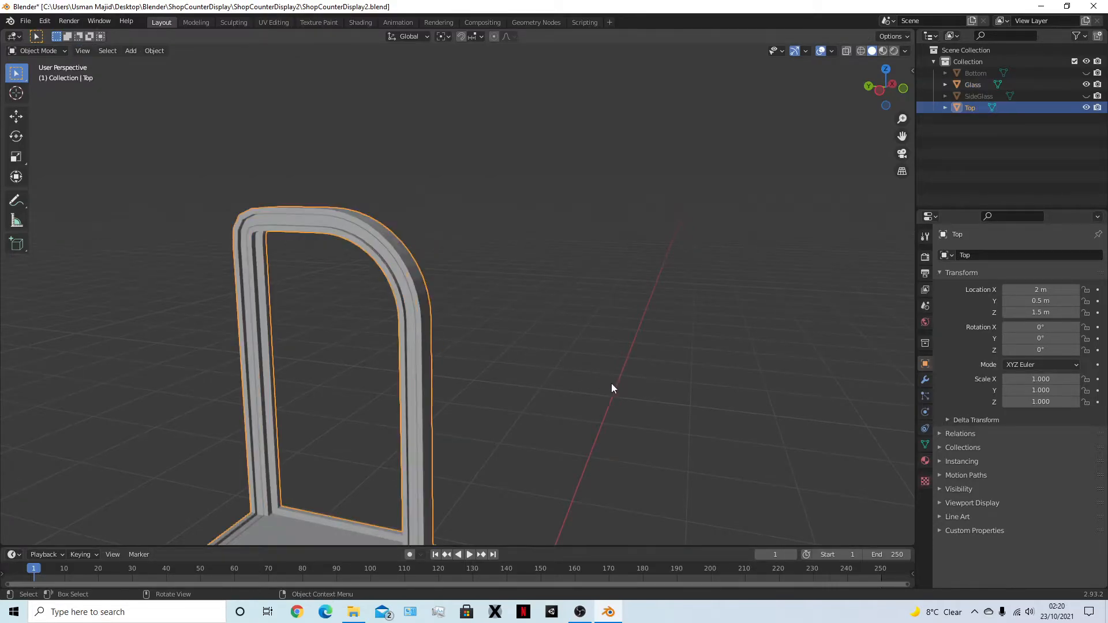
key(h)
click(398, 304)
key(Tab)
middle_drag(490, 348, 425, 372)
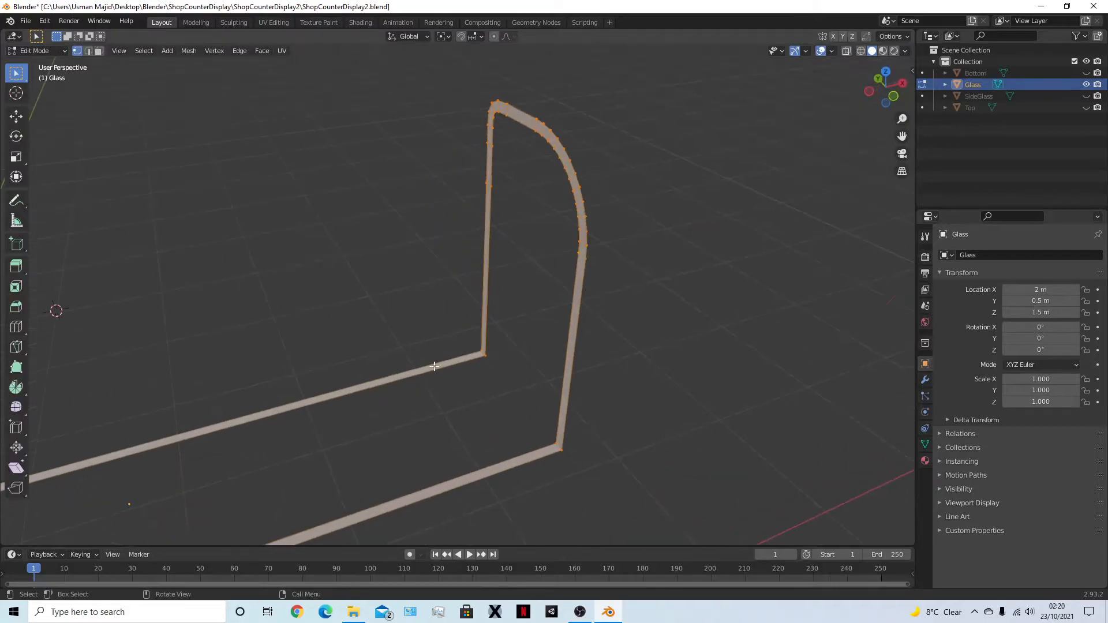
middle_drag(634, 149, 693, 112)
key(KP_7)
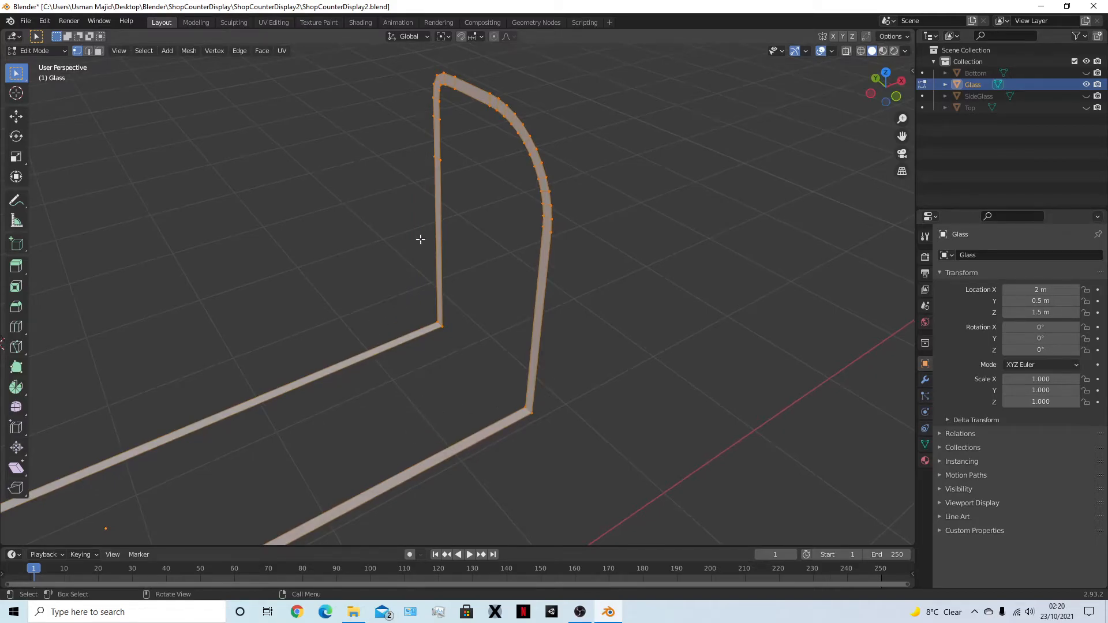
Try filling a single face across the inner edge loop of the Glass strip, and undo it
key(super)
key(super)
alt+click(445, 327)
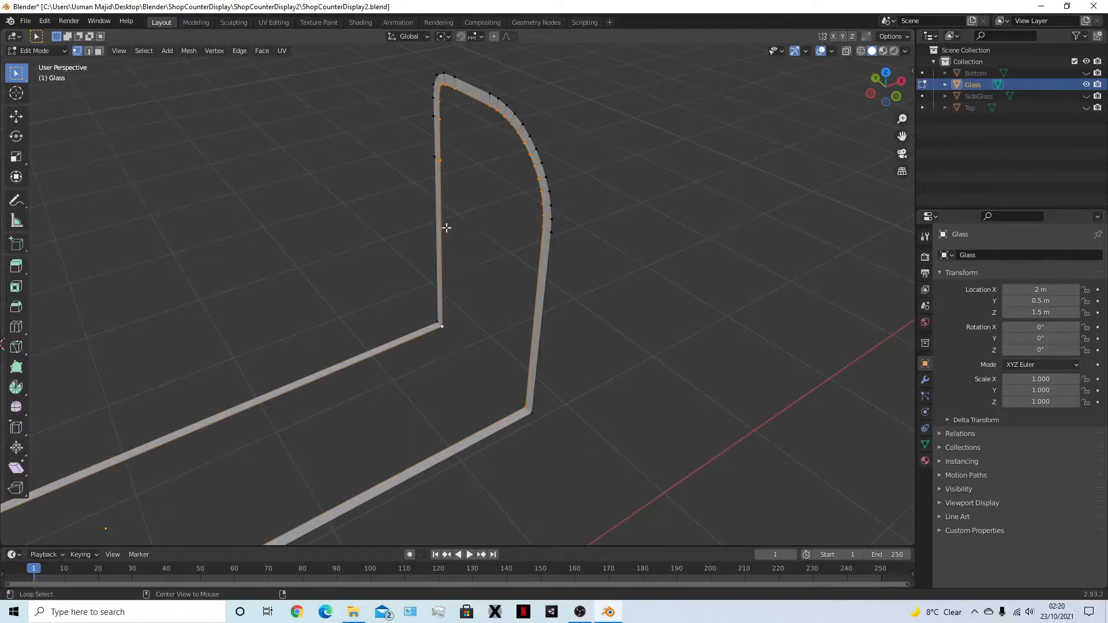
mouse_move(655, 403)
middle_down()
mouse_move(670, 416)
mouse_move(635, 403)
middle_up()
key(f)
middle_drag(749, 377, 725, 356)
key(ctrl+z)
Join the matching vertices near the rear top corners of the two arches with a lengthwise edge
click(843, 245)
scroll(559, 347, down, 1)
shift+click(535, 327)
click(546, 330)
ctrl+click(601, 322)
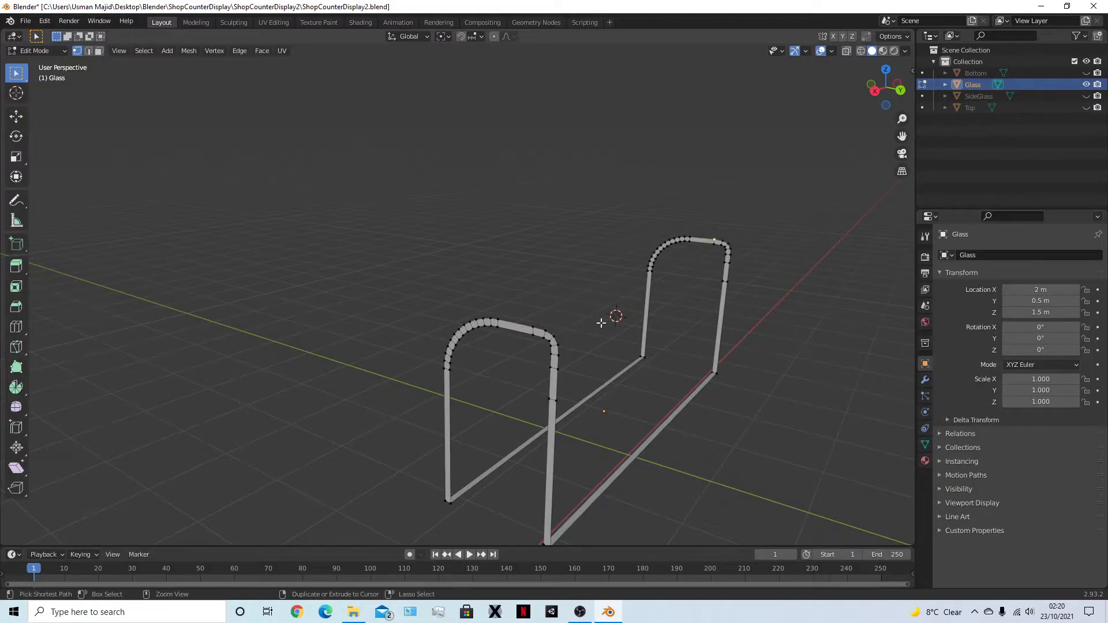
shift+click(711, 249)
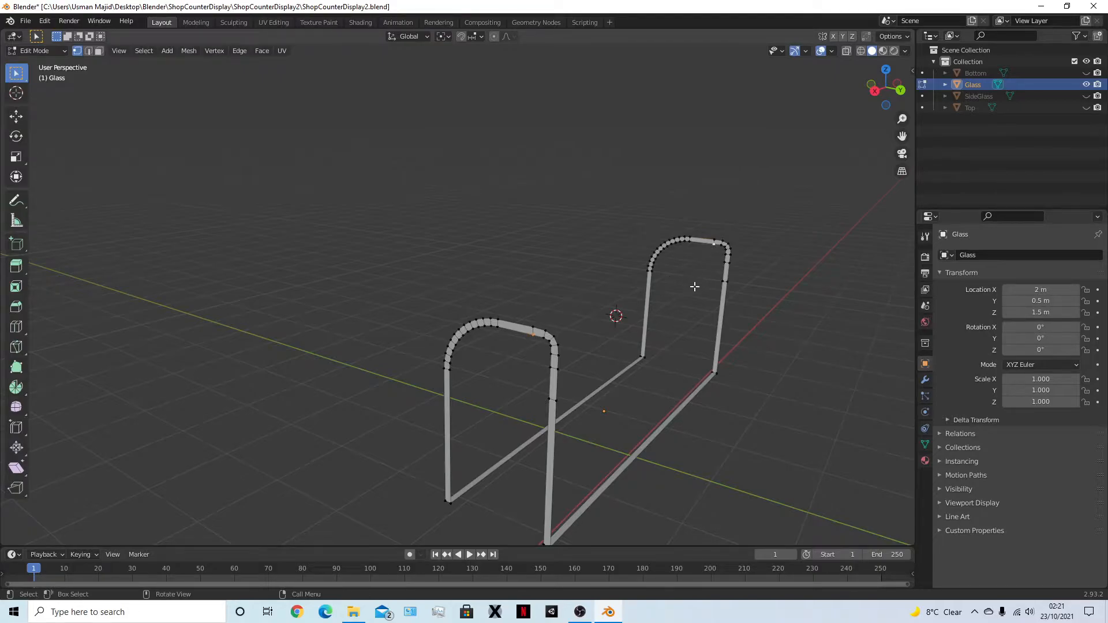
click(721, 245)
Select the neighbouring vertices at the rear top corner of both arches and fill a face spanning between them
middle_drag(580, 343, 348, 256)
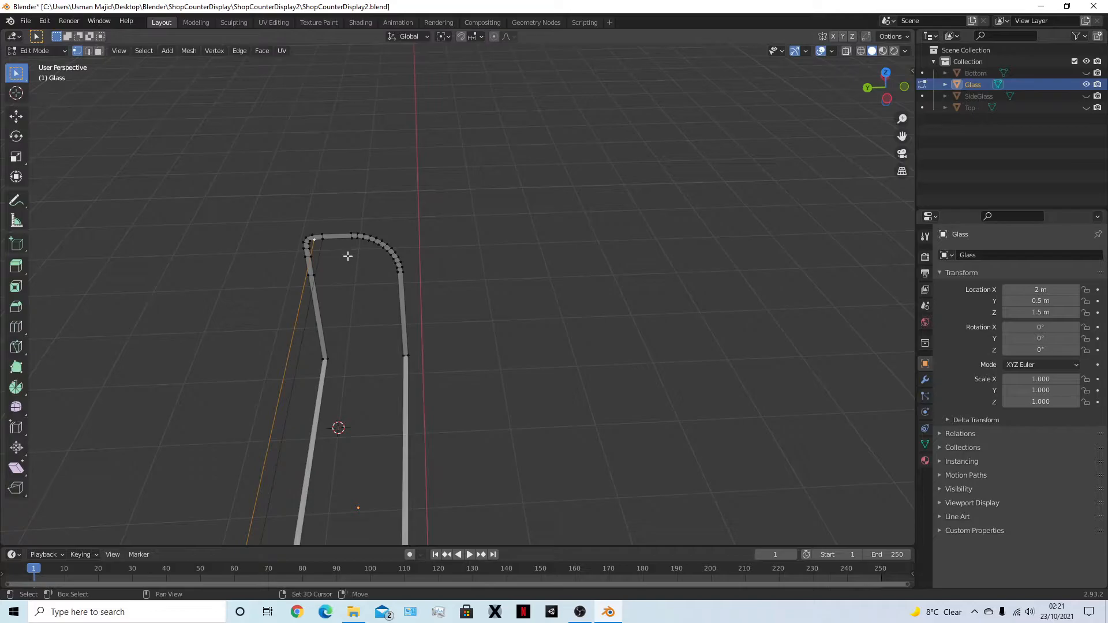
shift+click(324, 242)
middle_drag(423, 312, 218, 290)
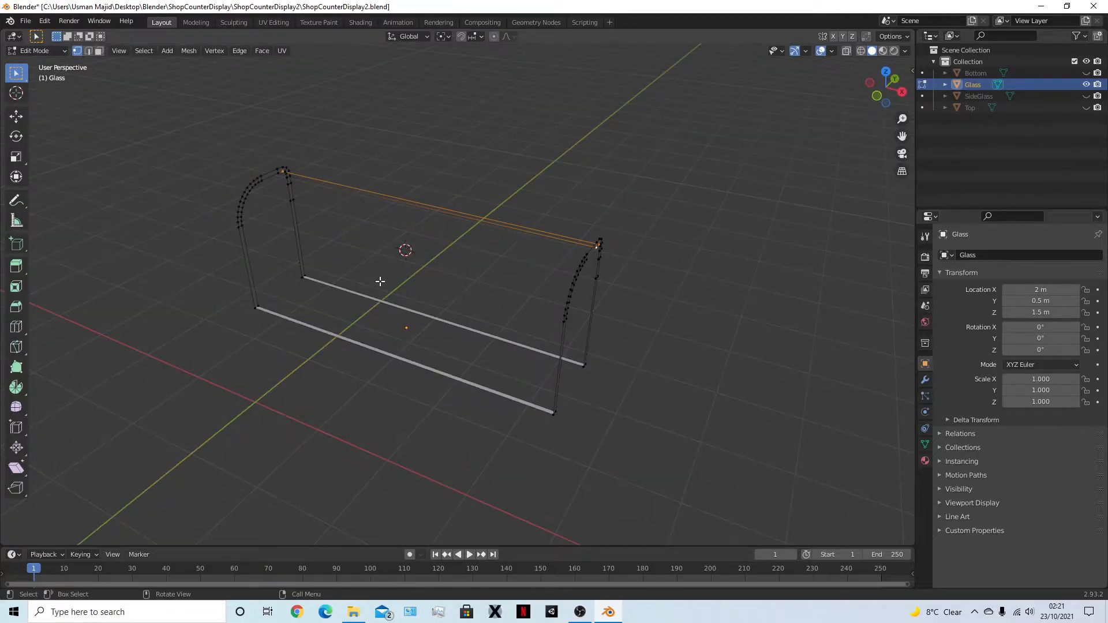
shift+click(278, 175)
shift+middle_drag(316, 263, 455, 401)
key(f)
Fill successive lengthwise faces between the two arches, continuing around the rear top corner and down the back
scroll(520, 392, up, 3)
middle_drag(526, 369, 496, 370)
shift+middle_drag(668, 409, 664, 276)
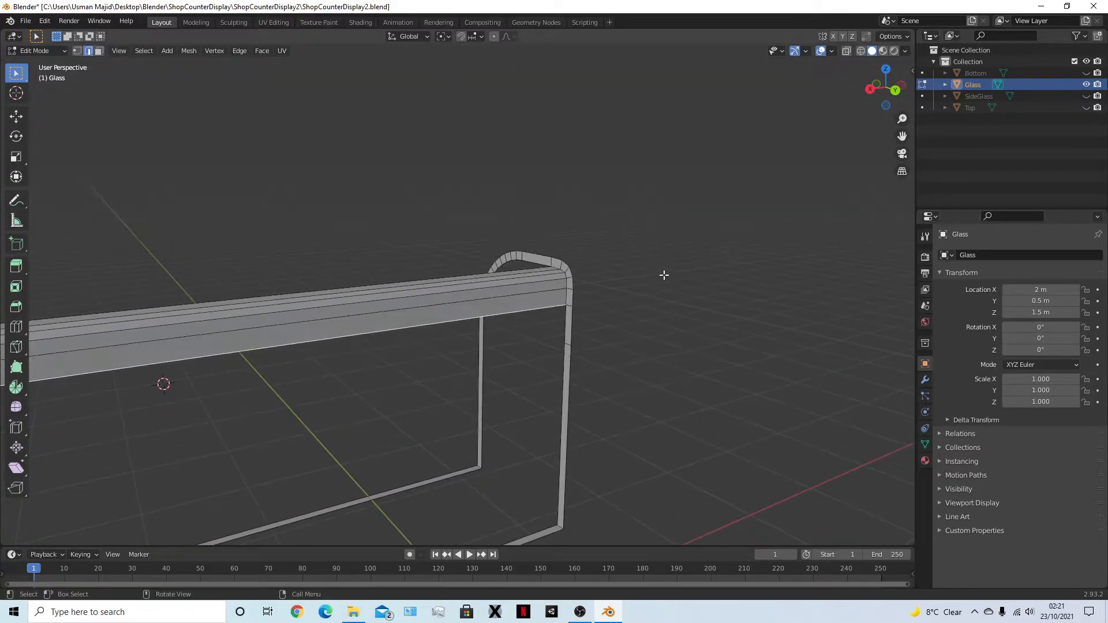
key(f)
shift+middle_drag(639, 368, 599, 305)
shift+middle_drag(680, 307, 769, 271)
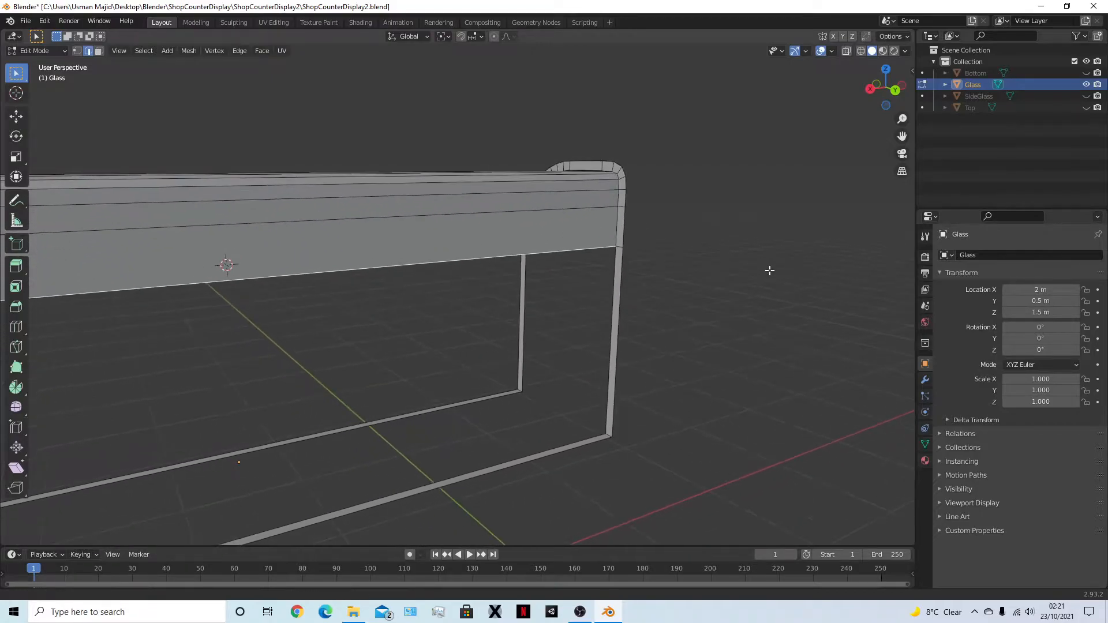
key(f)
Continue filling the inner lengthwise faces between the arches over the curved top and down the front wall
middle_drag(539, 314, 549, 389)
key(f)
key(f)
key(f)
key(f)
key(f)
key(f)
key(f)
key(f)
scroll(647, 346, up, 4)
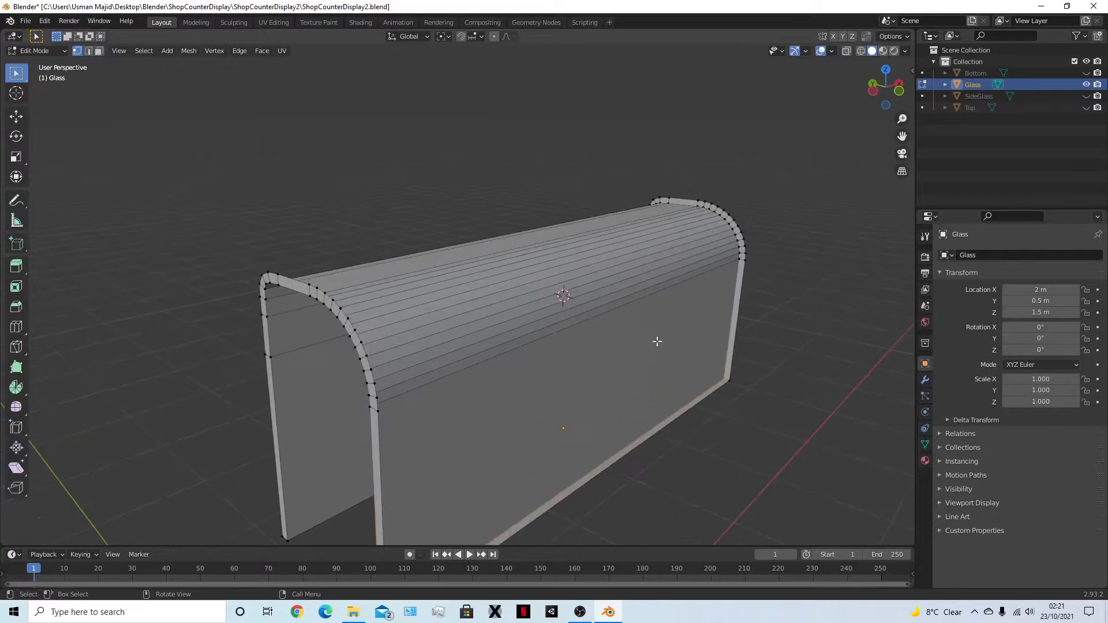
Select the outer vertices of the flat top on both arches and fill the outer face spanning between them
middle_drag(666, 218, 453, 254)
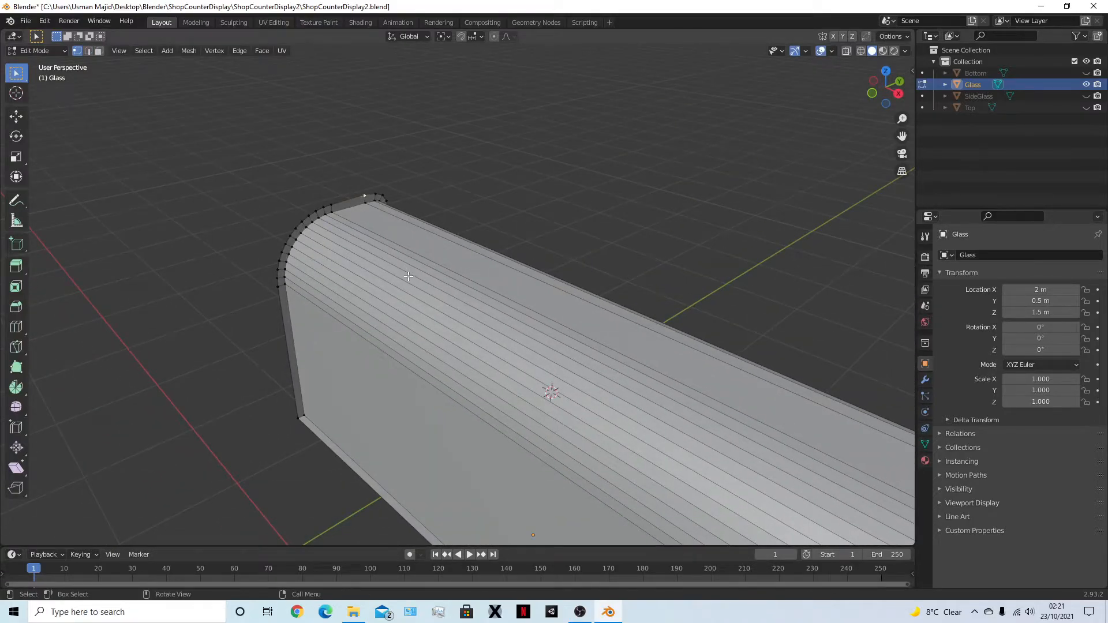
middle_drag(335, 204, 789, 247)
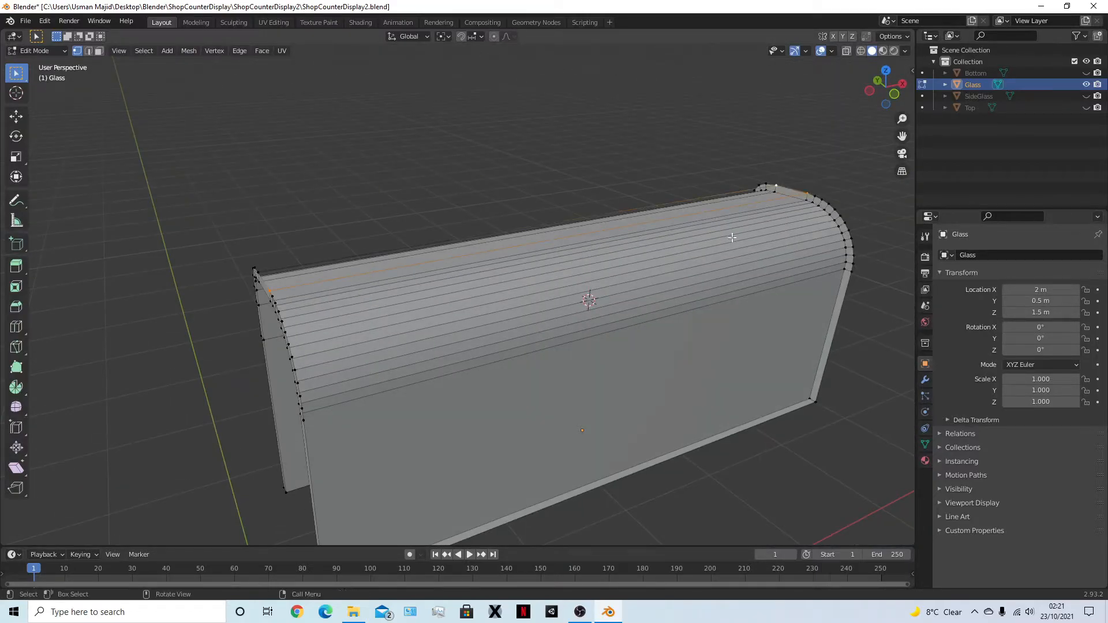
middle_drag(618, 202, 492, 207)
shift+click(372, 194)
key(f)
In edge select mode, fill the outer lengthwise faces one after another around the curve between the two arches
middle_drag(513, 300, 557, 272)
key(2)
click(456, 292)
scroll(448, 291, down, 2)
middle_drag(564, 231, 546, 308)
key(f)
key(f)
key(f)
key(f)
key(f)
key(f)
key(f)
key(f)
key(f)
key(f)
key(f)
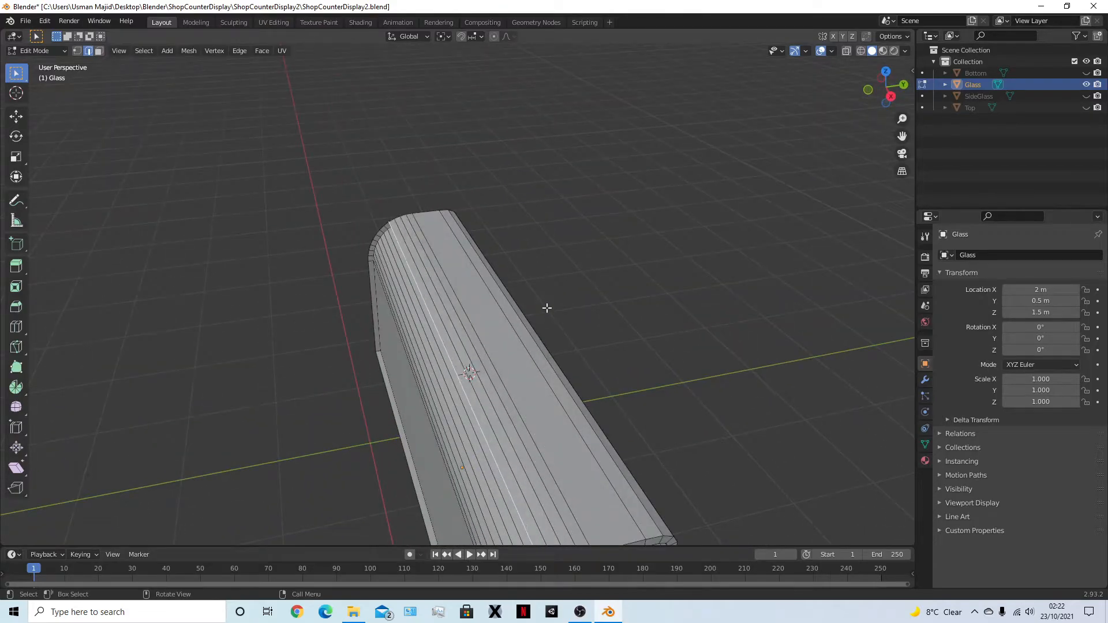
Leave edit mode and rename the Glass object as FrontGlass
key(Tab)
mouse_move(546, 309)
middle_down()
mouse_move(545, 297)
mouse_move(577, 281)
mouse_move(587, 334)
mouse_move(559, 324)
middle_up()
double_click(973, 85)
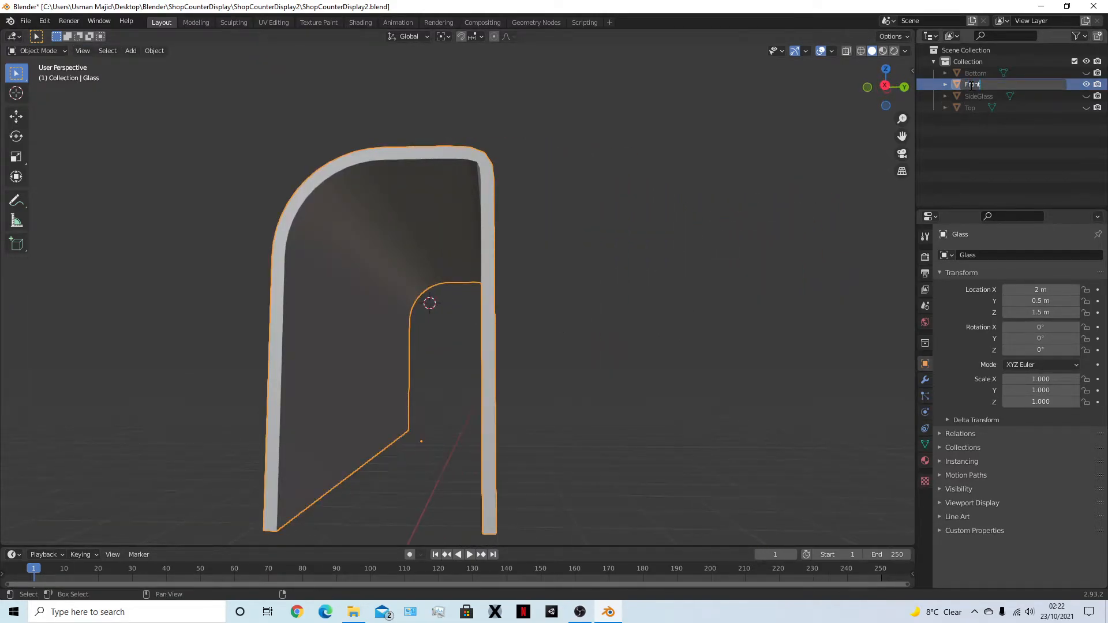
text(ss)
key(Return)
Unhide all the counter display objects and save the file
key(Tab)
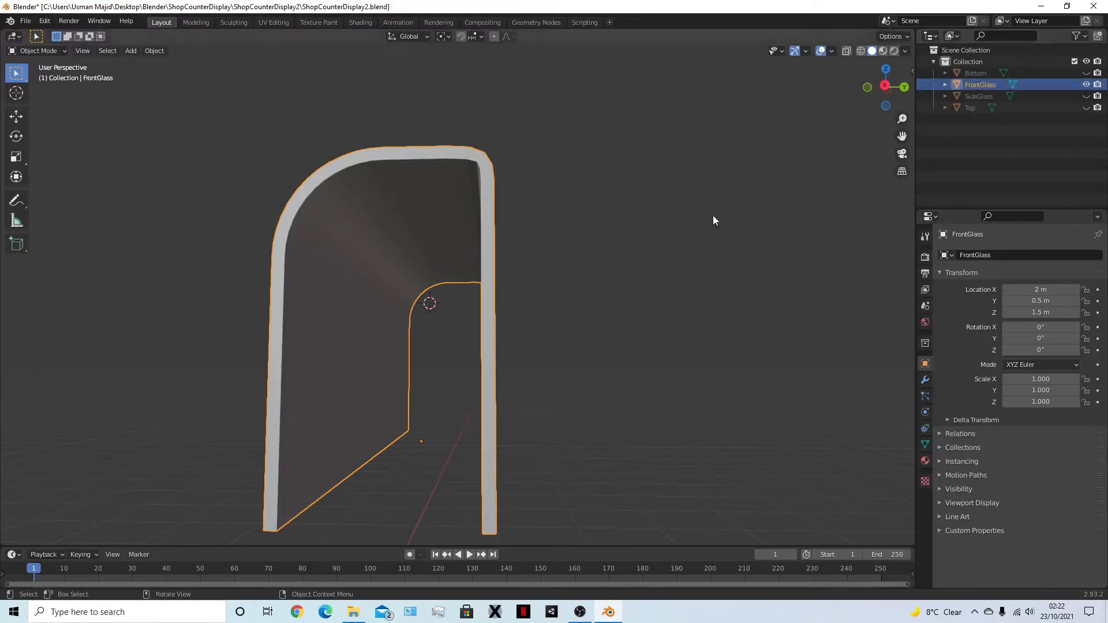
middle_drag(678, 242, 718, 273)
key(Tab)
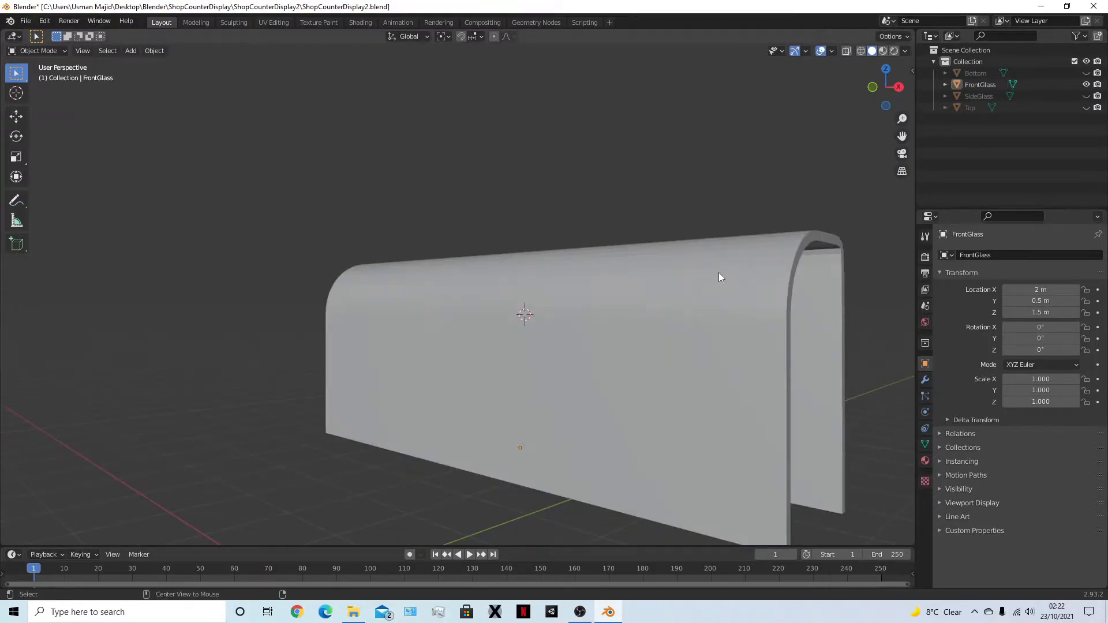
key(alt+h)
click(750, 231)
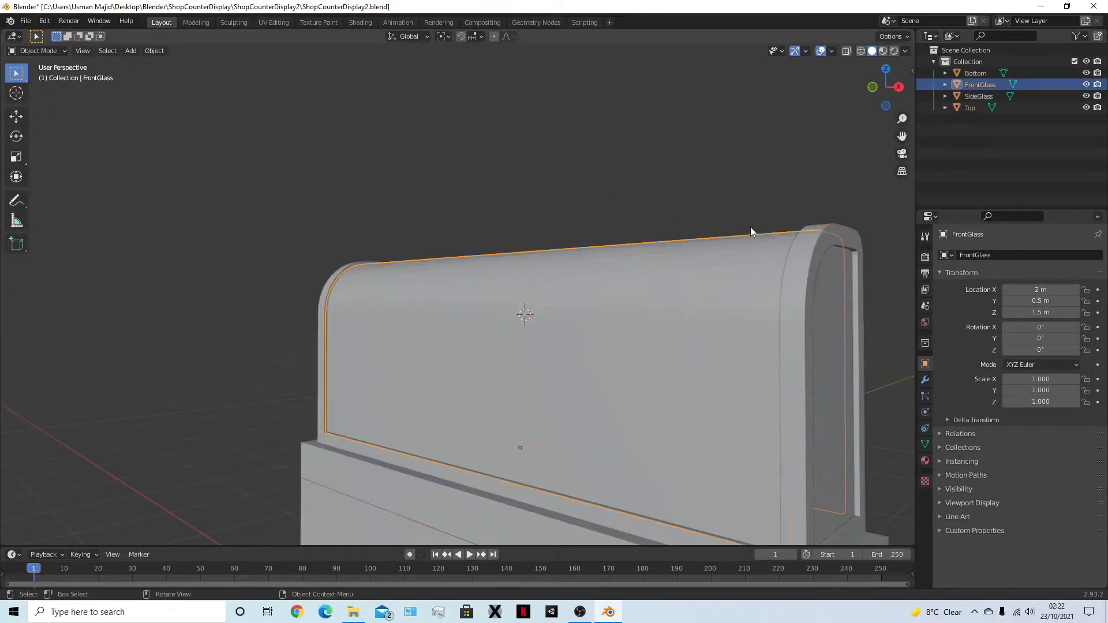
click(737, 172)
key(ctrl+s)
middle_drag(737, 172, 561, 252)
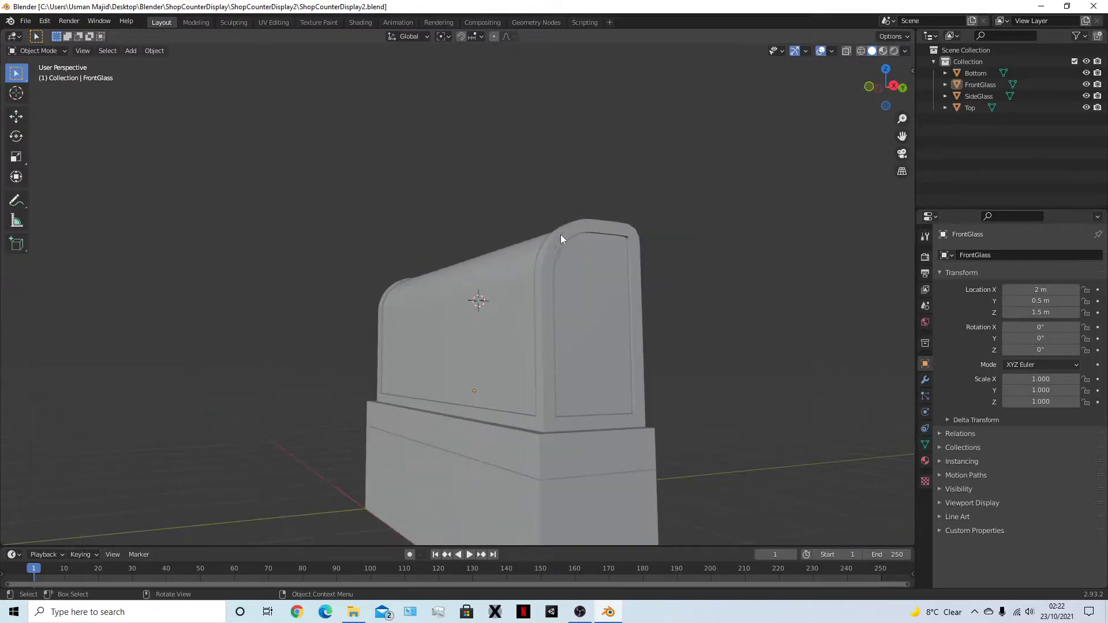
Add a new material to FrontGlass, rename it, and set its surface shader to Glass BSDF
click(487, 302)
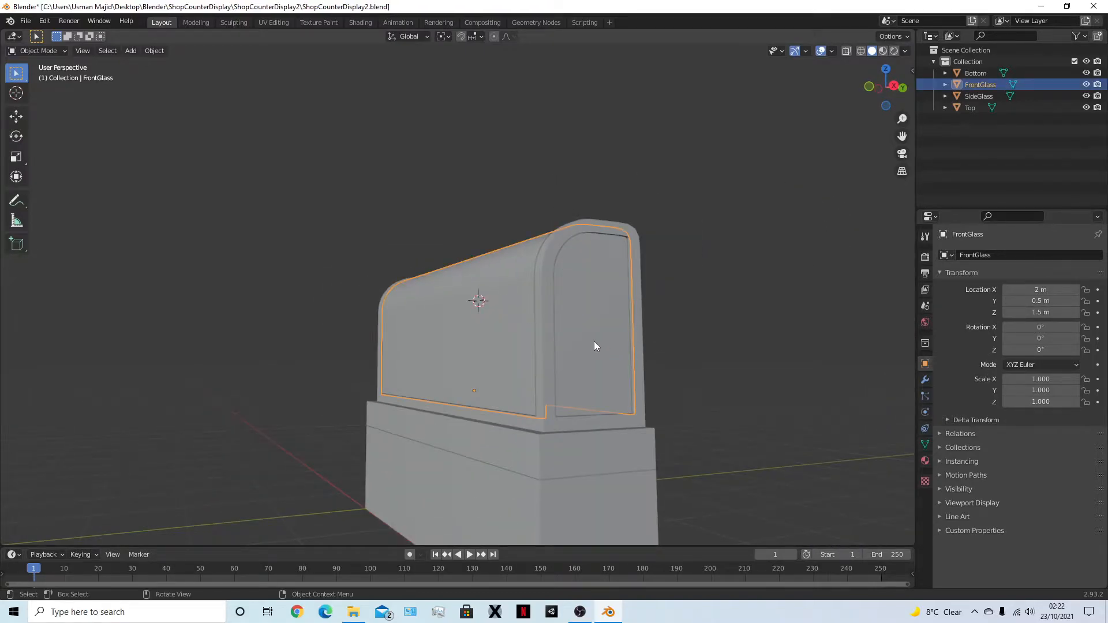
click(926, 462)
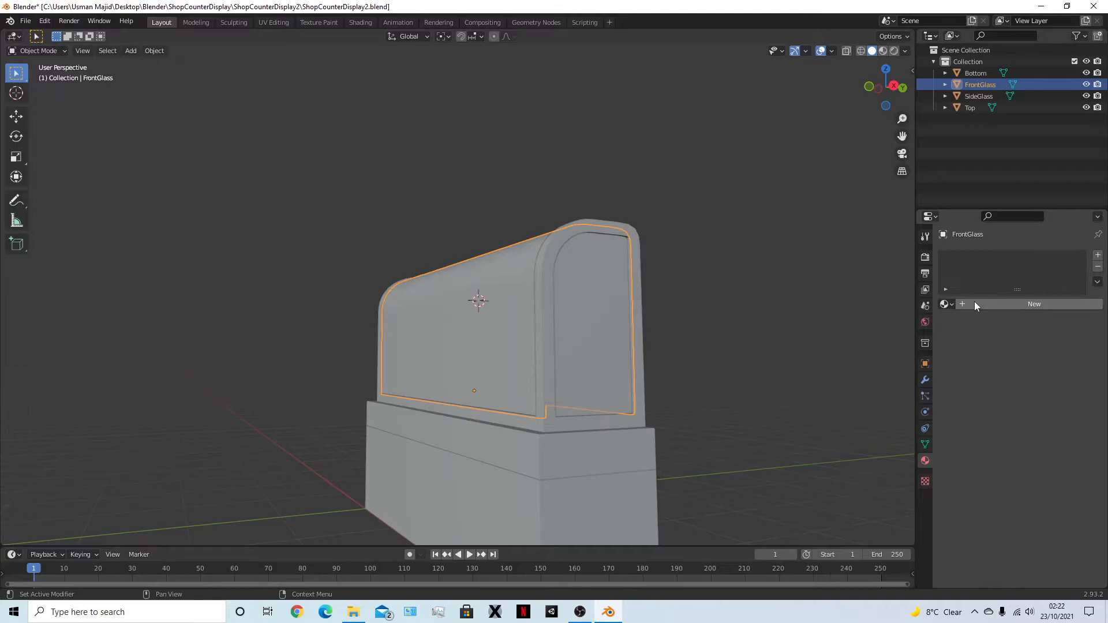
click(974, 301)
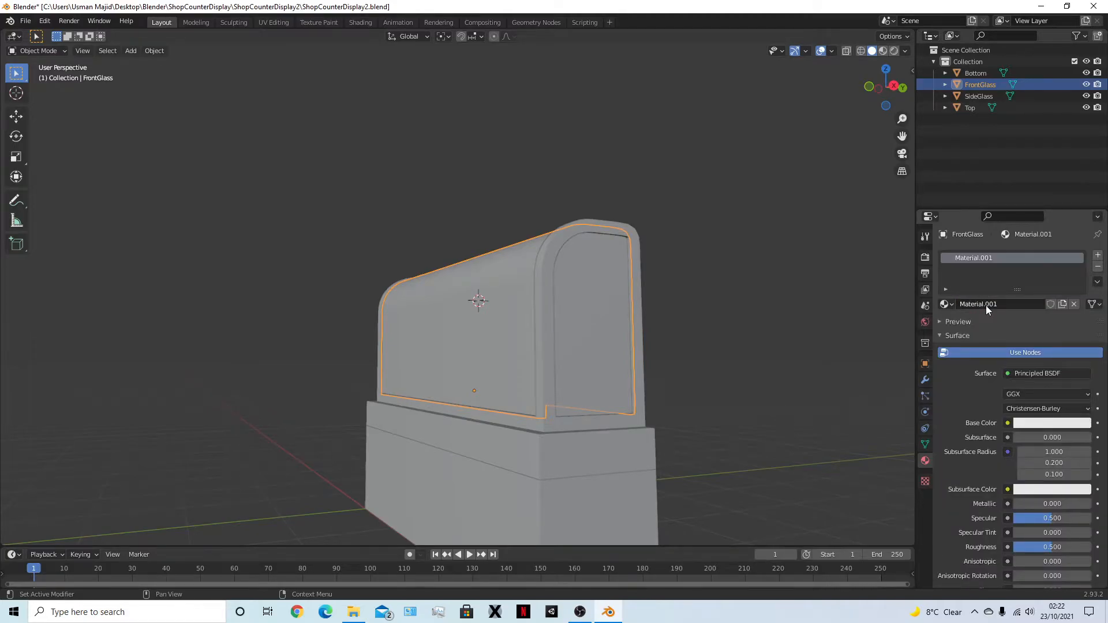
click(986, 306)
text(G)
click(1029, 373)
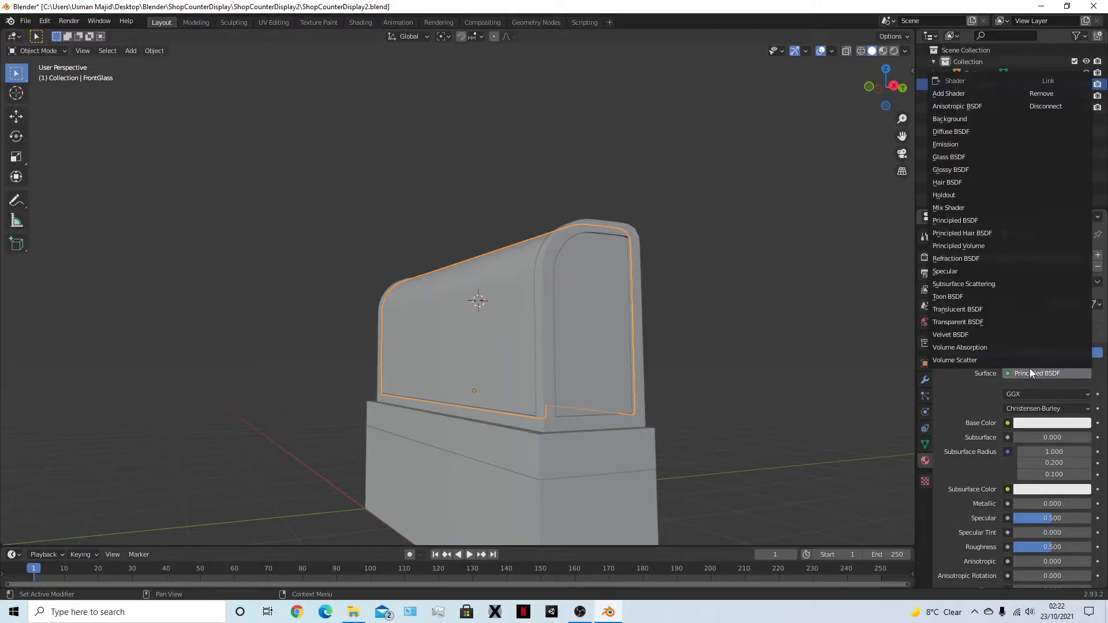
click(962, 155)
Select the SideGlass object at the end of the counter with its material settings shown
click(582, 321)
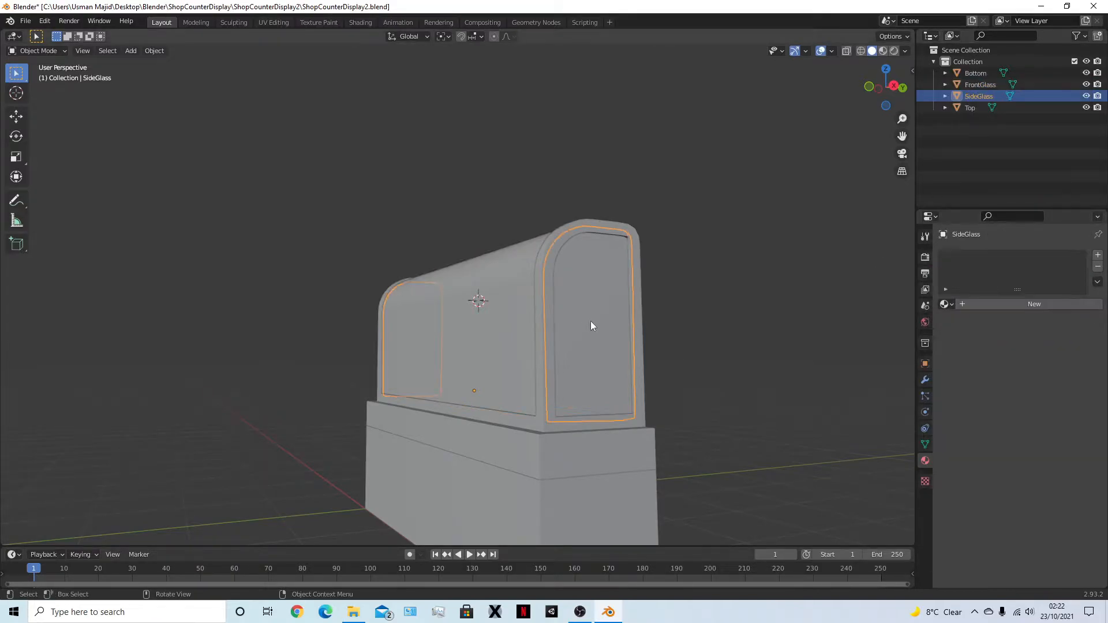
Assign the existing Glass material to the SideGlass object
click(945, 304)
click(958, 321)
click(778, 316)
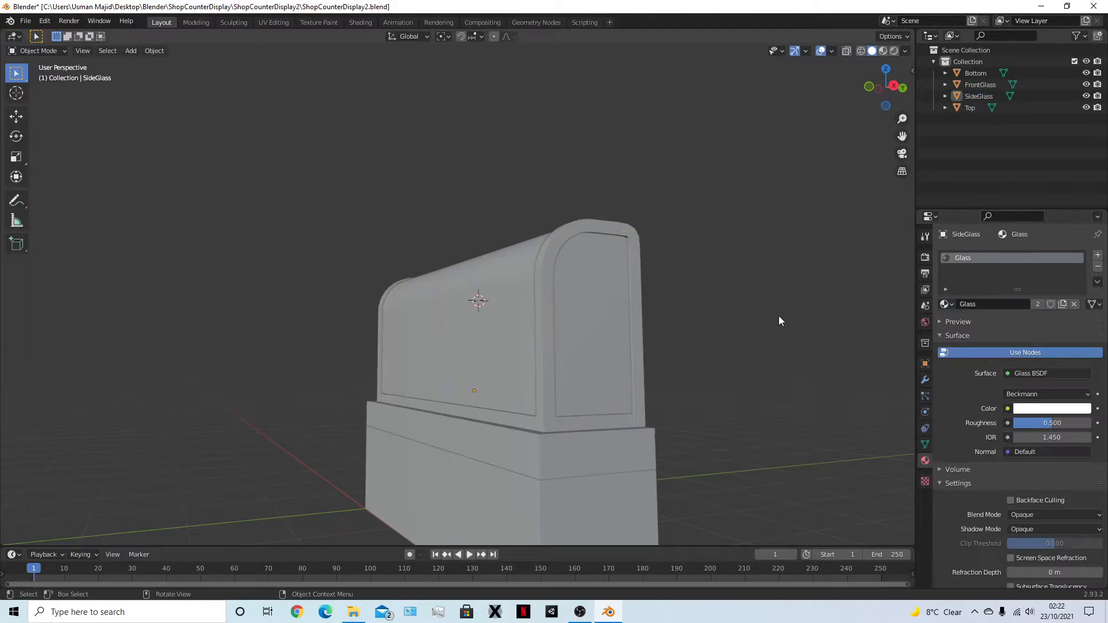
Set the scene's render engine to Cycles
click(925, 257)
click(1048, 256)
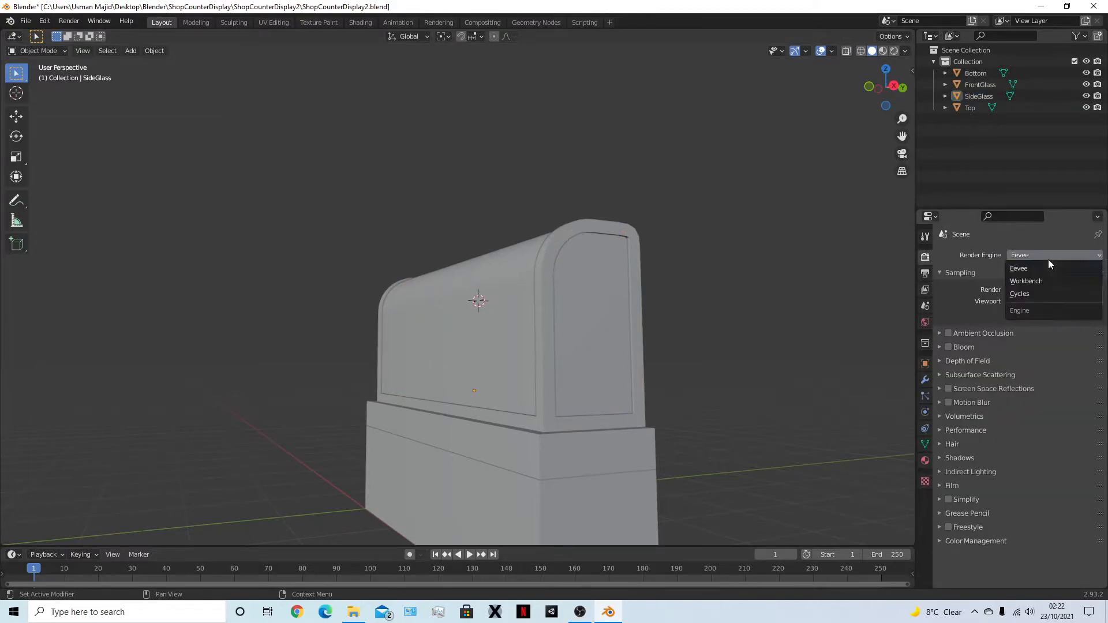
click(1035, 293)
Add an area light and raise it 3 m along the Z axis above the counter
key(shift+a)
mouse_move(791, 286)
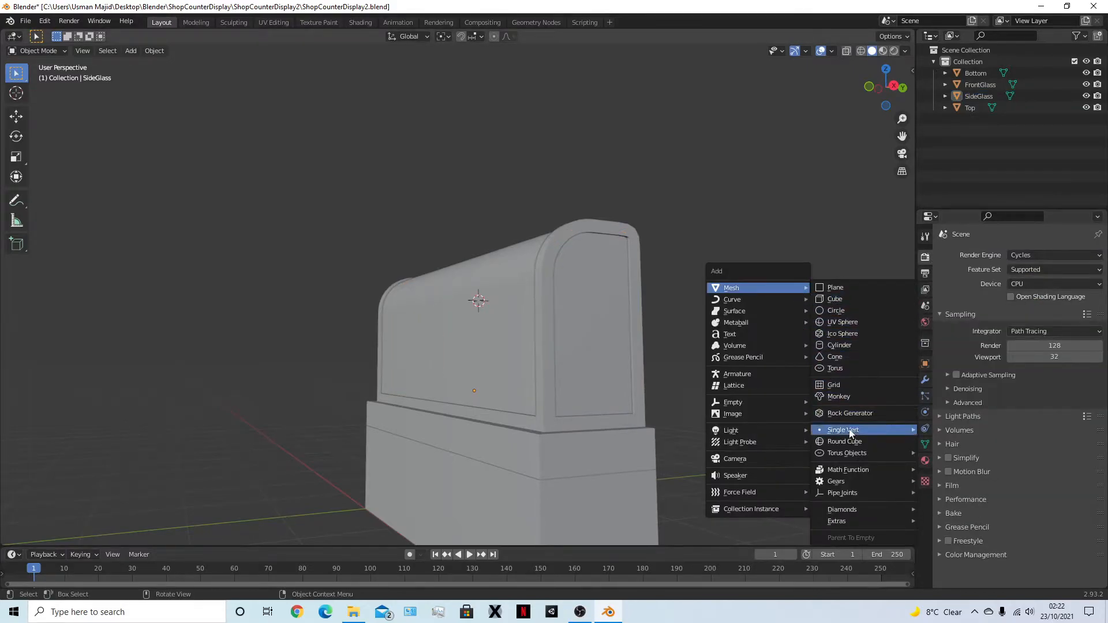
mouse_move(777, 432)
click(837, 468)
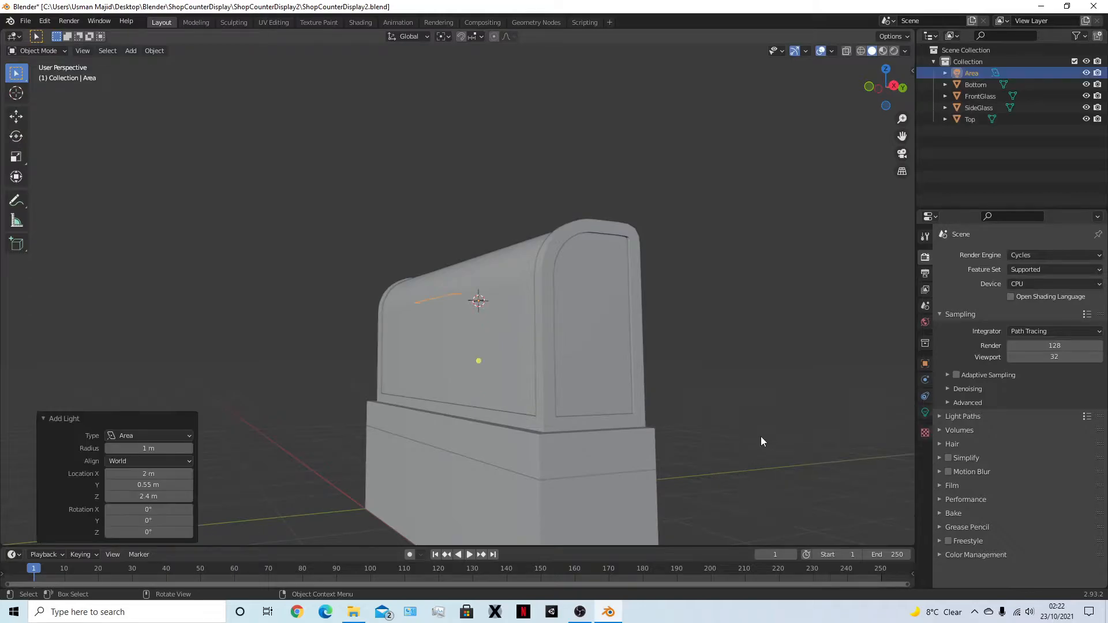
key(g)
key(z)
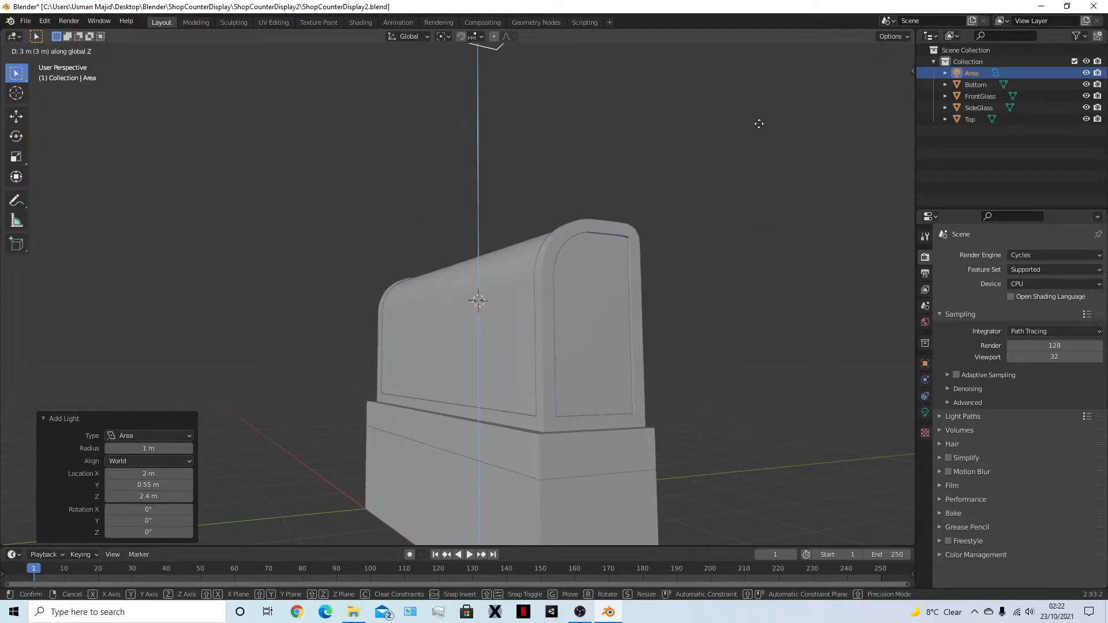
click(758, 124)
Set the area light's power to 1000 W and show the viewport in rendered shading
click(925, 413)
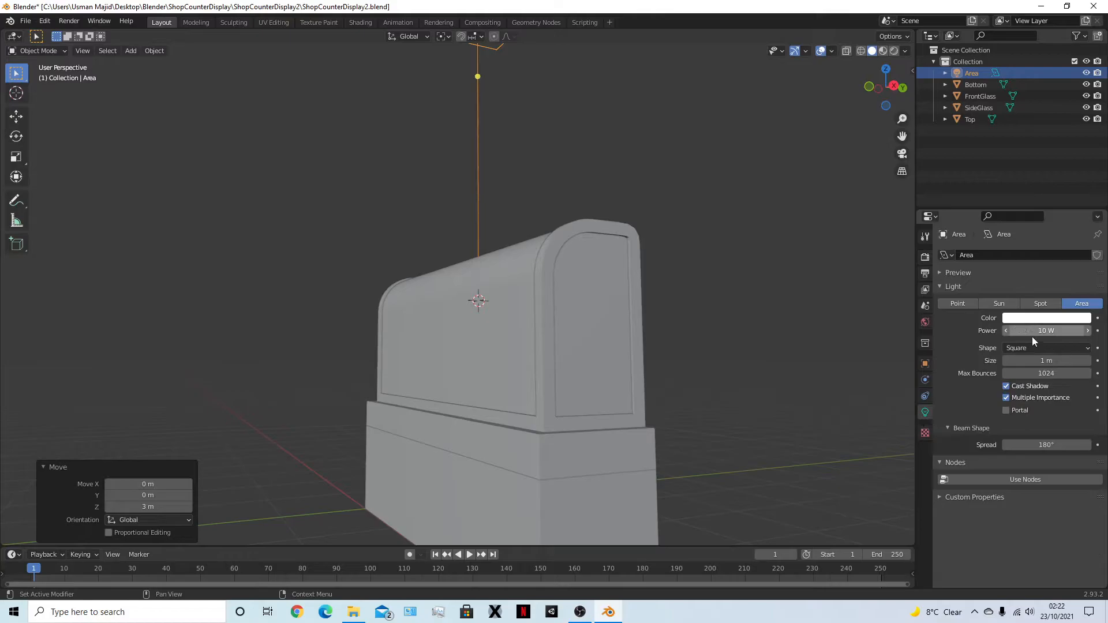
click(1045, 333)
text(1000)
key(Return)
click(894, 51)
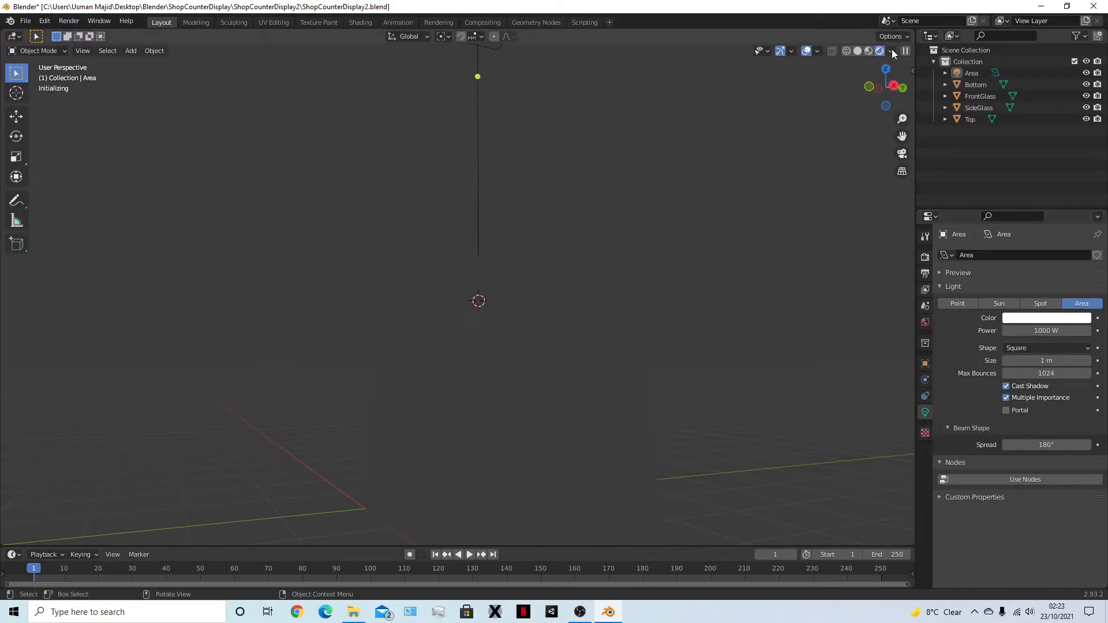
mouse_move(725, 331)
middle_down()
mouse_move(726, 366)
mouse_move(726, 348)
middle_up()
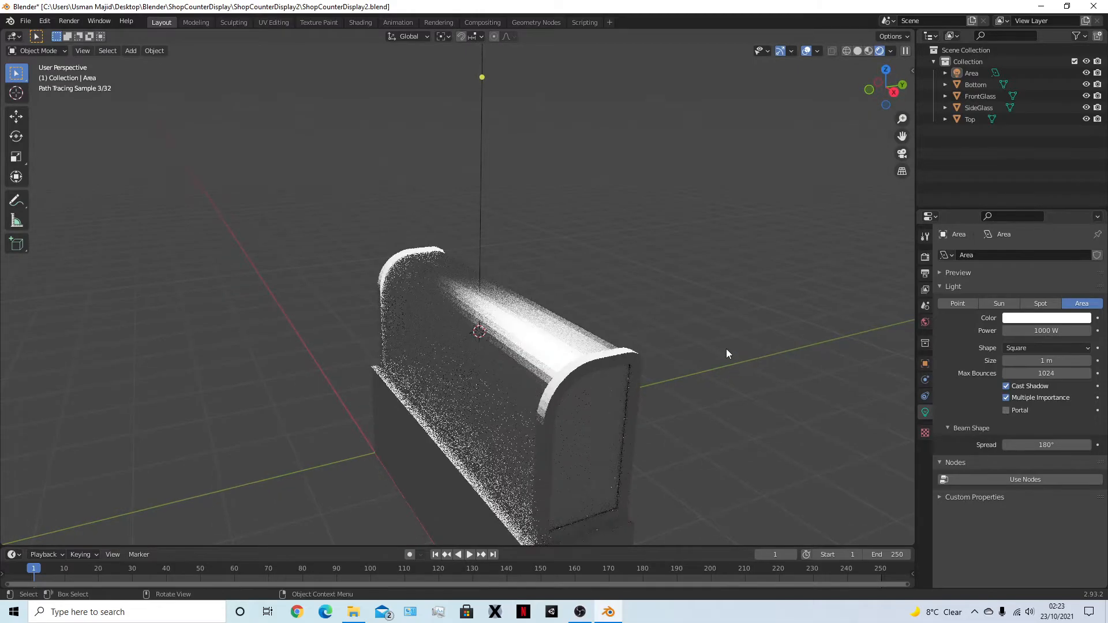
Move the area light -2 m along the Y axis, in front of the counter
click(482, 116)
key(g)
key(y)
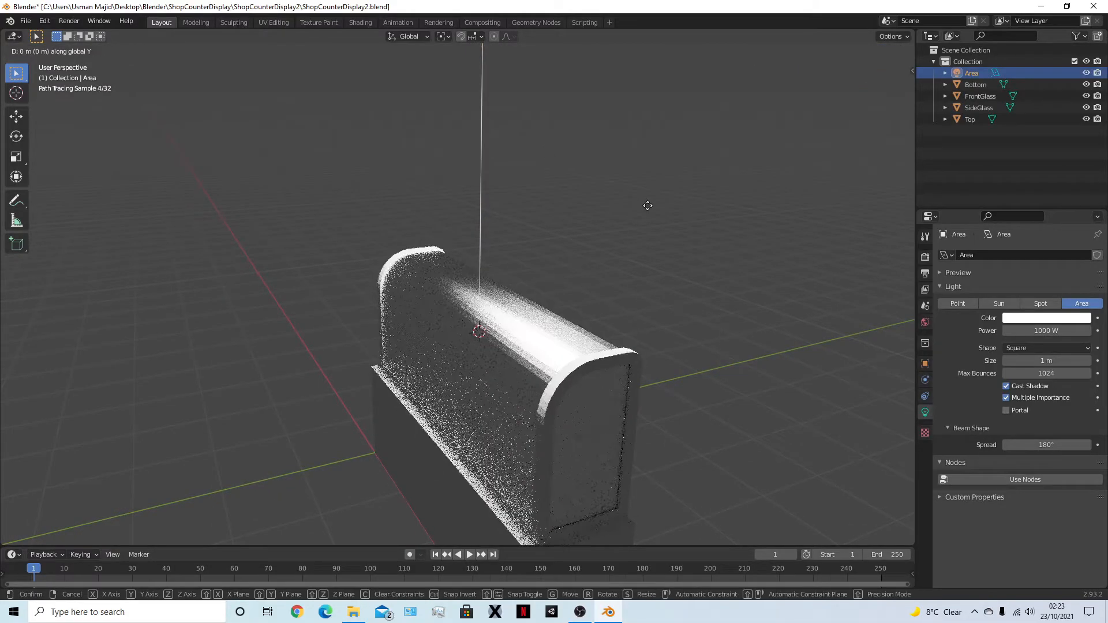
ctrl+click(439, 258)
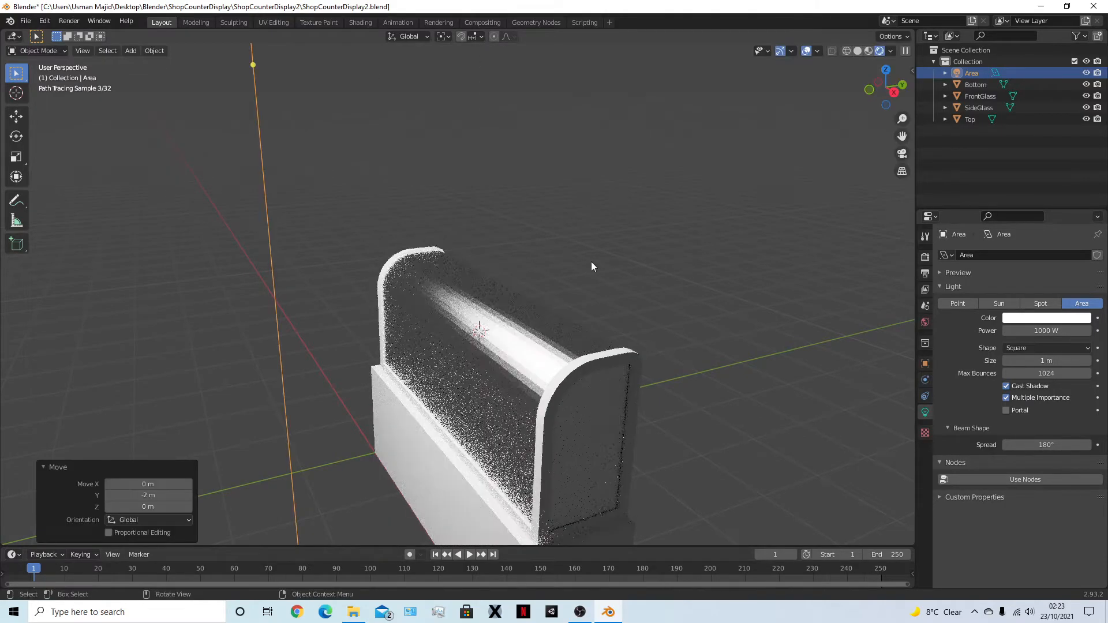
Rotate the area light 25° about the X axis toward the counter and save the file
key(r)
key(x)
ctrl+click(721, 266)
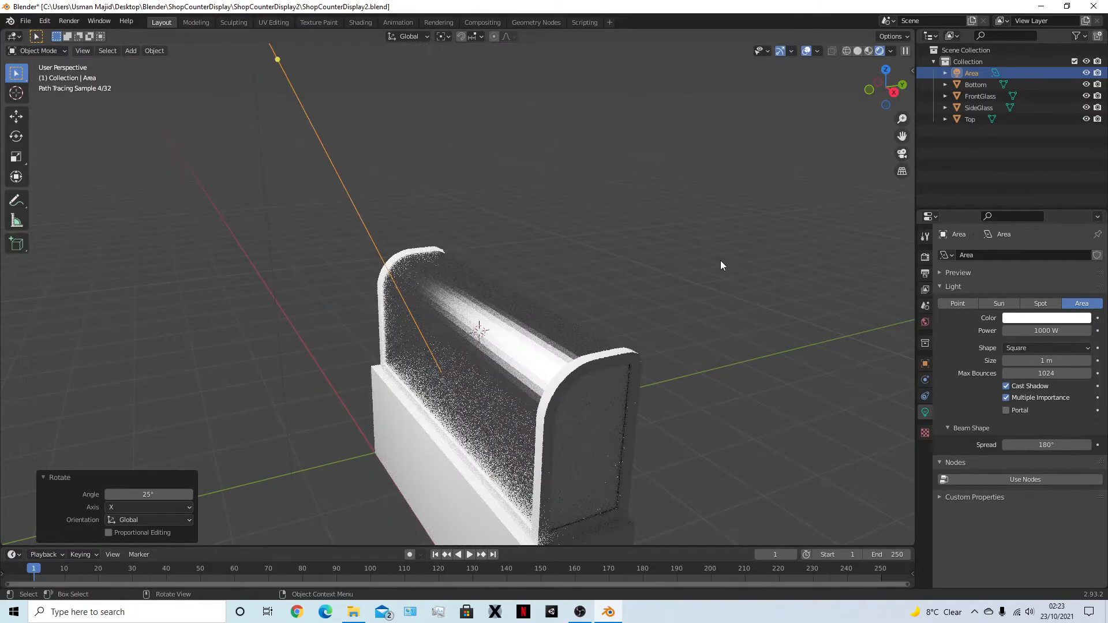
key(ctrl+s)
Set the roughness of the side glass's Glass material to 0
scroll(703, 331, up, 5)
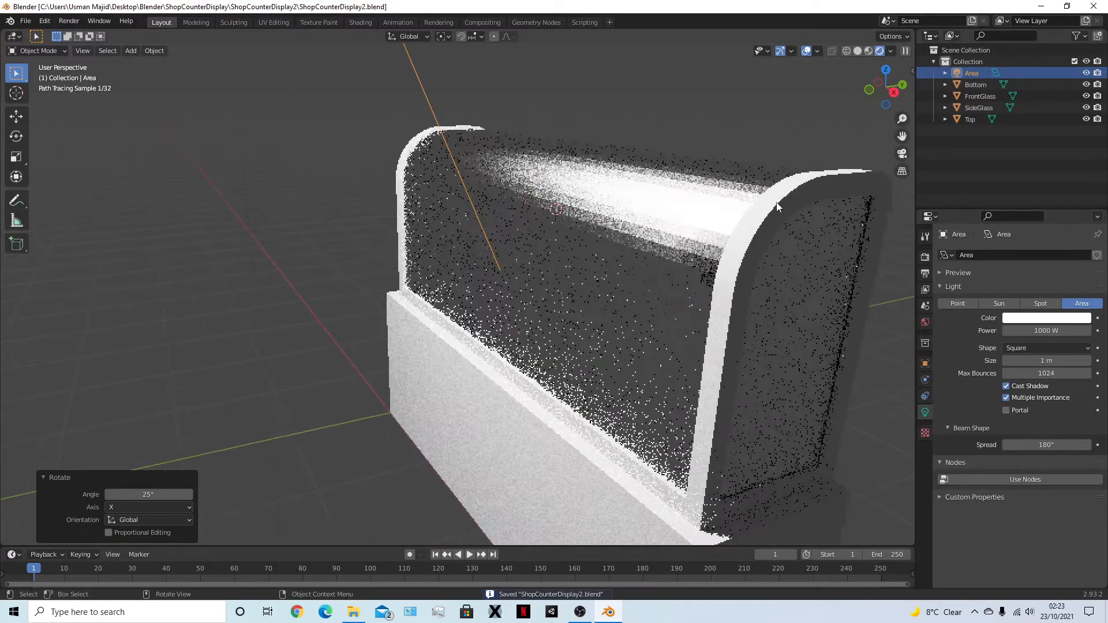
scroll(774, 263, down, 4)
mouse_move(788, 269)
middle_down()
mouse_move(743, 250)
mouse_move(687, 259)
mouse_move(736, 258)
middle_up()
scroll(737, 257, up, 6)
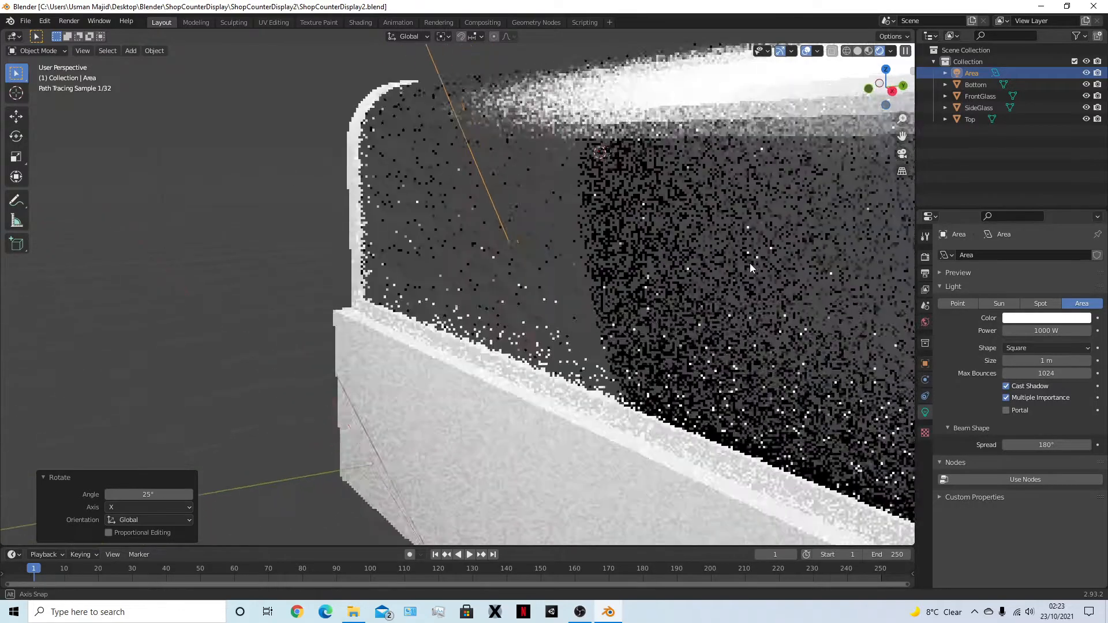
scroll(744, 263, up, 3)
scroll(744, 257, down, 6)
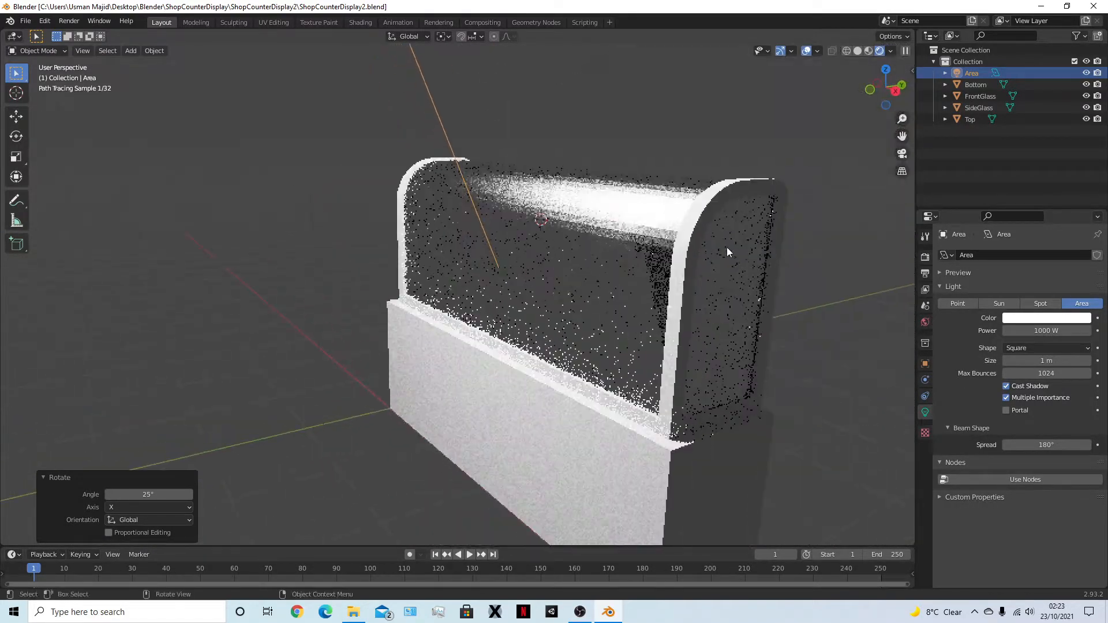
click(732, 253)
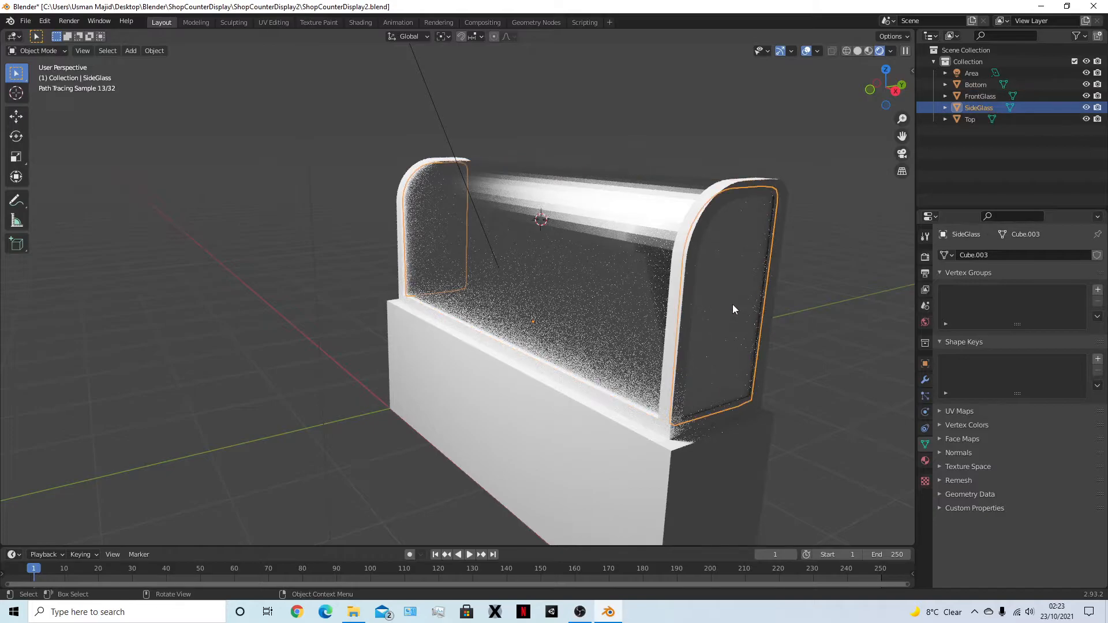
click(925, 460)
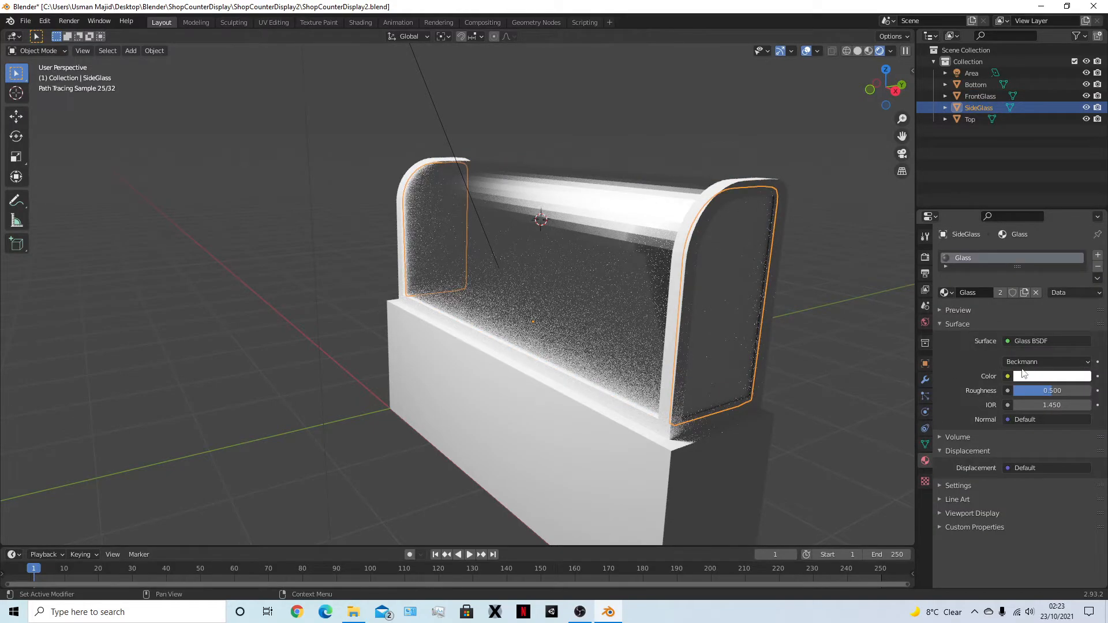
drag(1051, 397, 1014, 390)
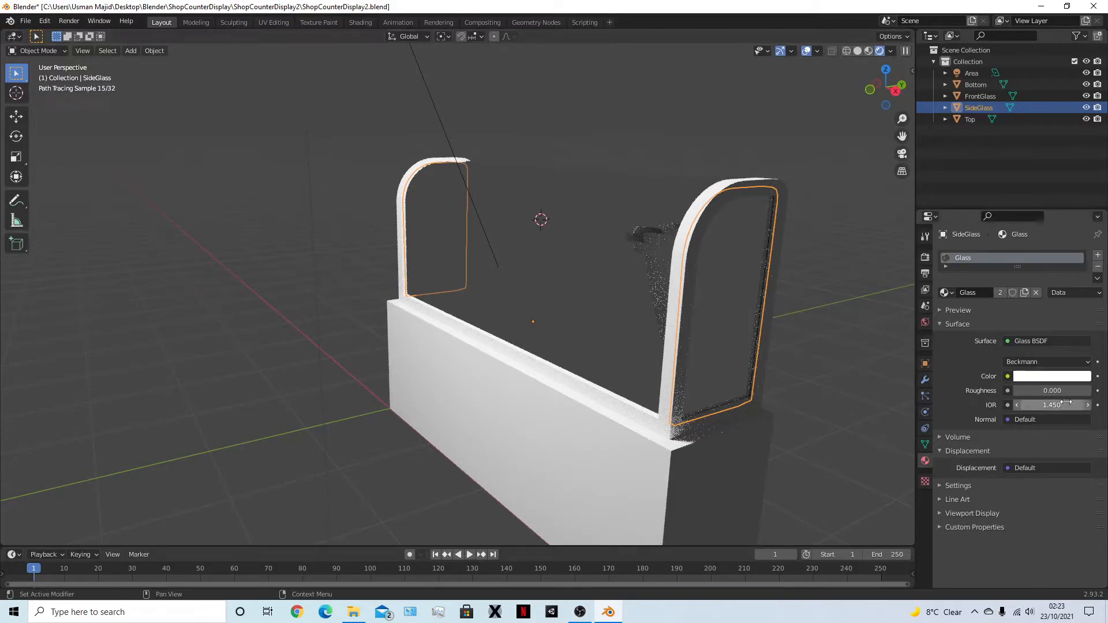
click(819, 282)
Examine the counter's glass panels from several sides in rendered shading and in material preview
mouse_move(819, 281)
middle_down()
mouse_move(819, 317)
mouse_move(854, 317)
mouse_move(864, 282)
mouse_move(793, 278)
mouse_move(785, 299)
mouse_move(830, 285)
mouse_move(849, 53)
middle_up()
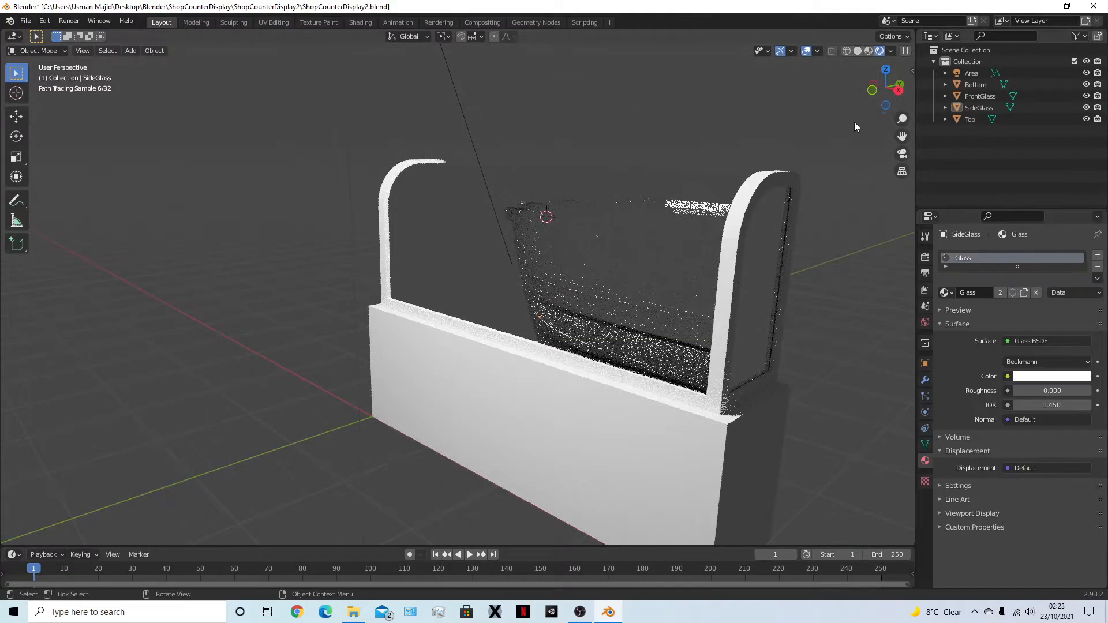
mouse_move(750, 267)
middle_down()
mouse_move(870, 268)
mouse_move(845, 249)
mouse_move(483, 242)
mouse_move(585, 241)
mouse_move(623, 217)
mouse_move(608, 257)
mouse_move(601, 213)
middle_up()
scroll(586, 242, up, 6)
scroll(622, 216, down, 3)
scroll(623, 216, down, 3)
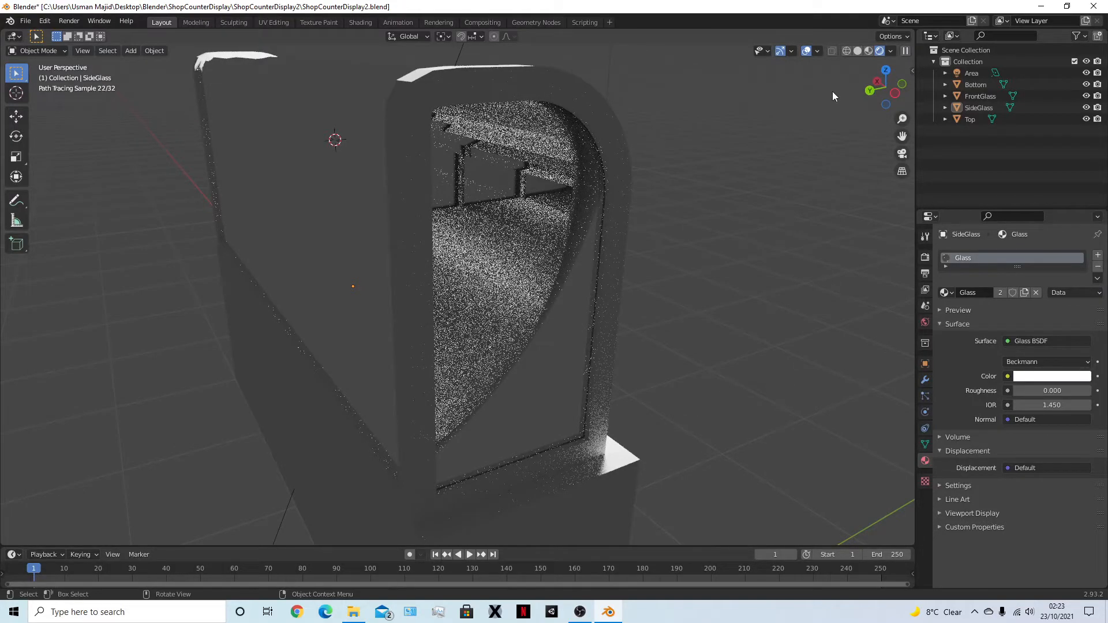
click(869, 51)
middle_drag(773, 295, 688, 210)
scroll(742, 316, down, 2)
Return the viewport to solid shading and save the file
click(872, 51)
mouse_move(843, 198)
middle_down()
mouse_move(763, 281)
mouse_move(687, 391)
mouse_move(702, 383)
mouse_move(660, 355)
mouse_move(722, 366)
mouse_move(488, 396)
mouse_move(582, 436)
mouse_move(717, 435)
mouse_move(709, 379)
mouse_move(532, 378)
mouse_move(614, 413)
mouse_move(686, 387)
middle_up()
key(ctrl+s)
Hide the front glass to view the counter without it, and reveal it again
click(526, 306)
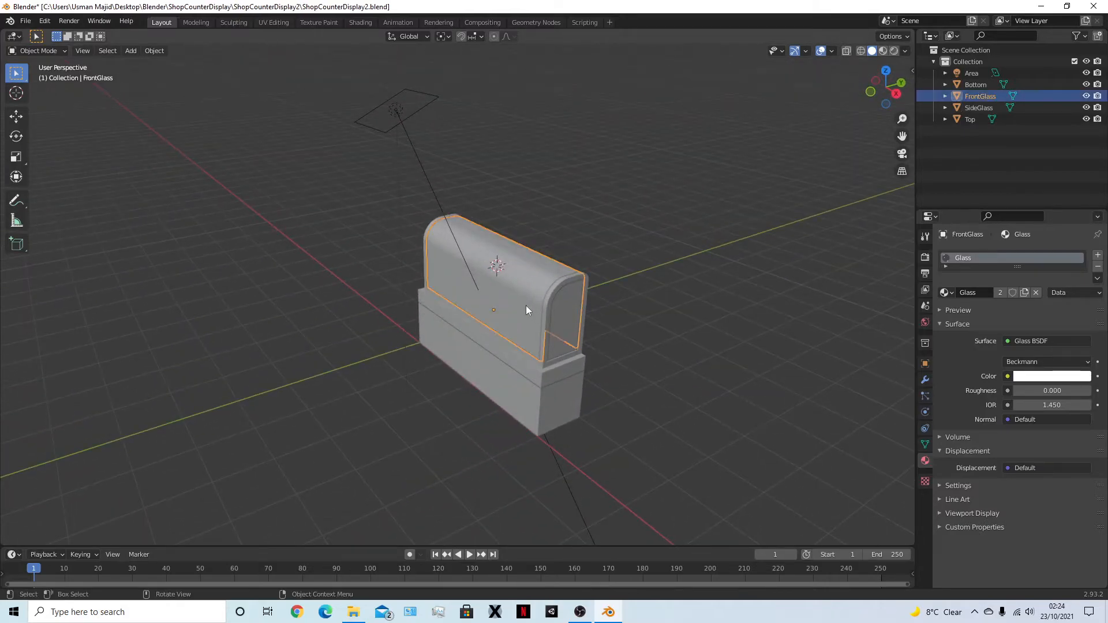
key(h)
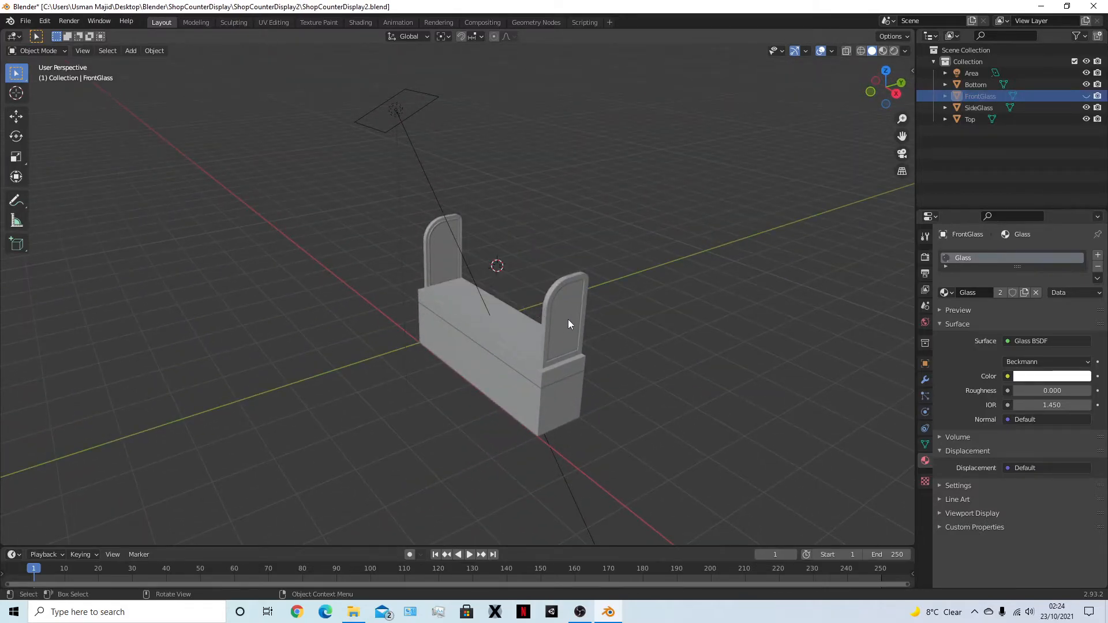
middle_drag(515, 317, 555, 311)
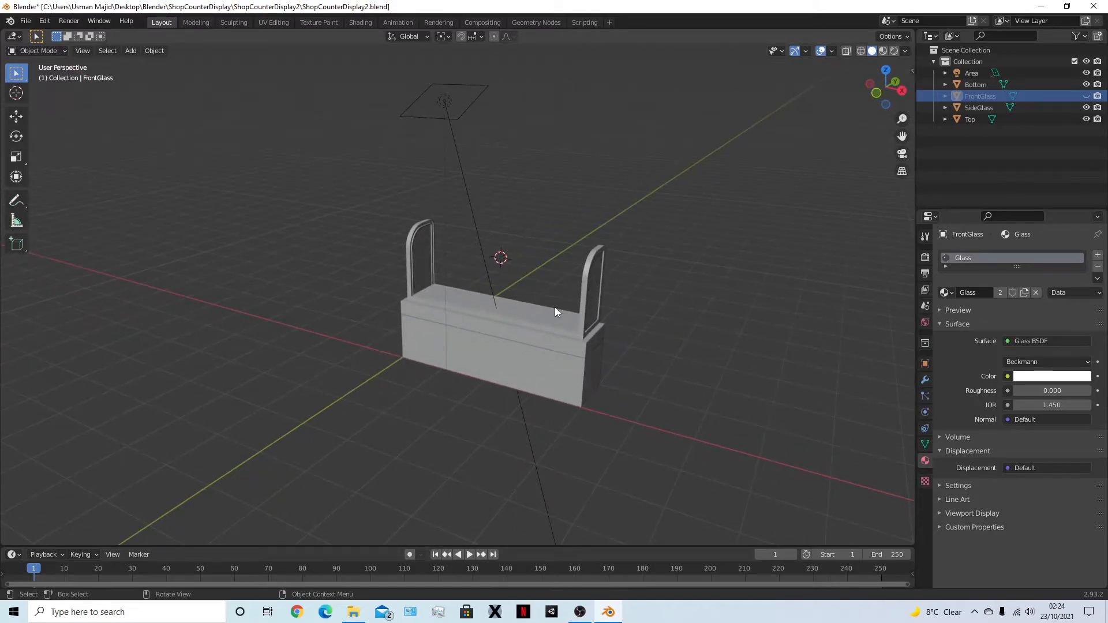
key(alt+h)
middle_drag(636, 319, 601, 290)
Hide the front glass, the side glass and the area light, and save the file
click(563, 314)
shift+click(520, 288)
key(h)
click(578, 279)
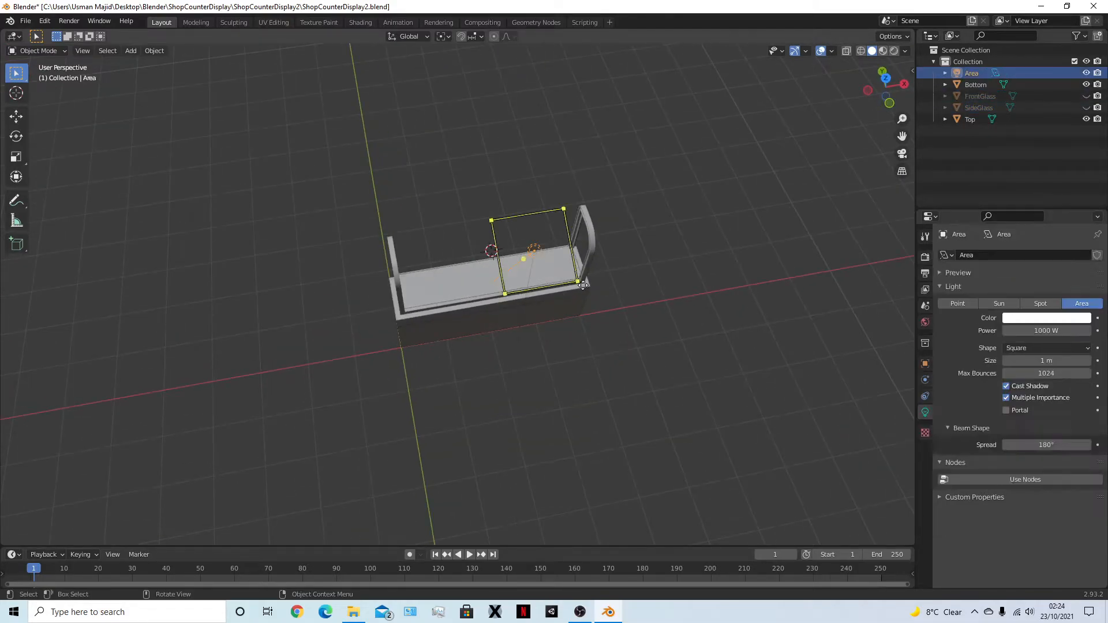
key(h)
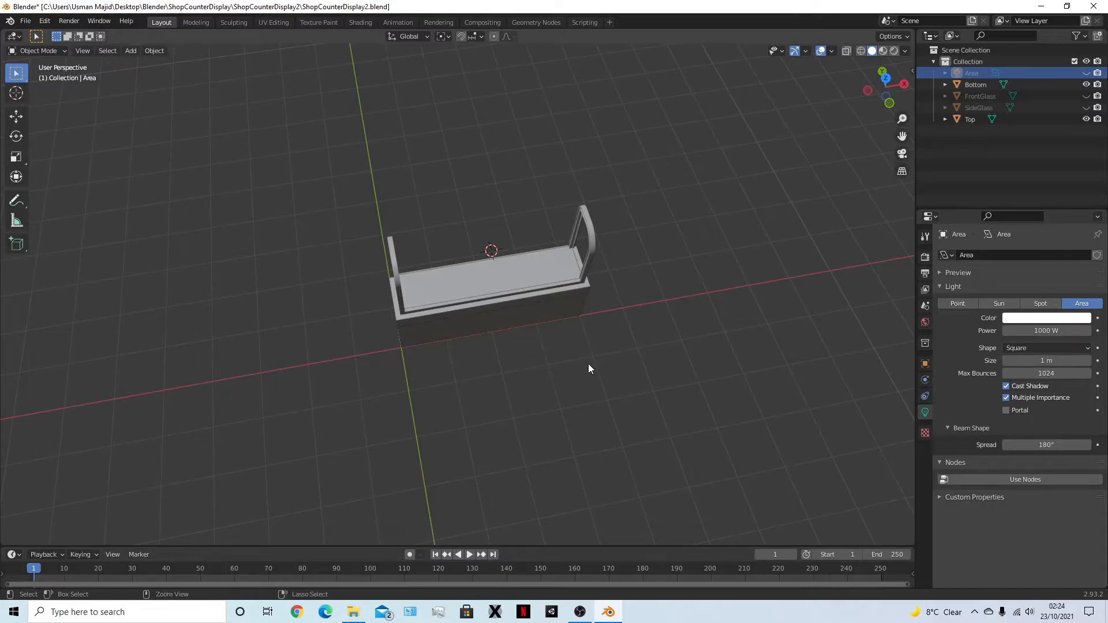
key(ctrl+s)
Dissolve the two long inner faces on the Top object's flat surface into a single face
scroll(586, 358, up, 5)
click(525, 258)
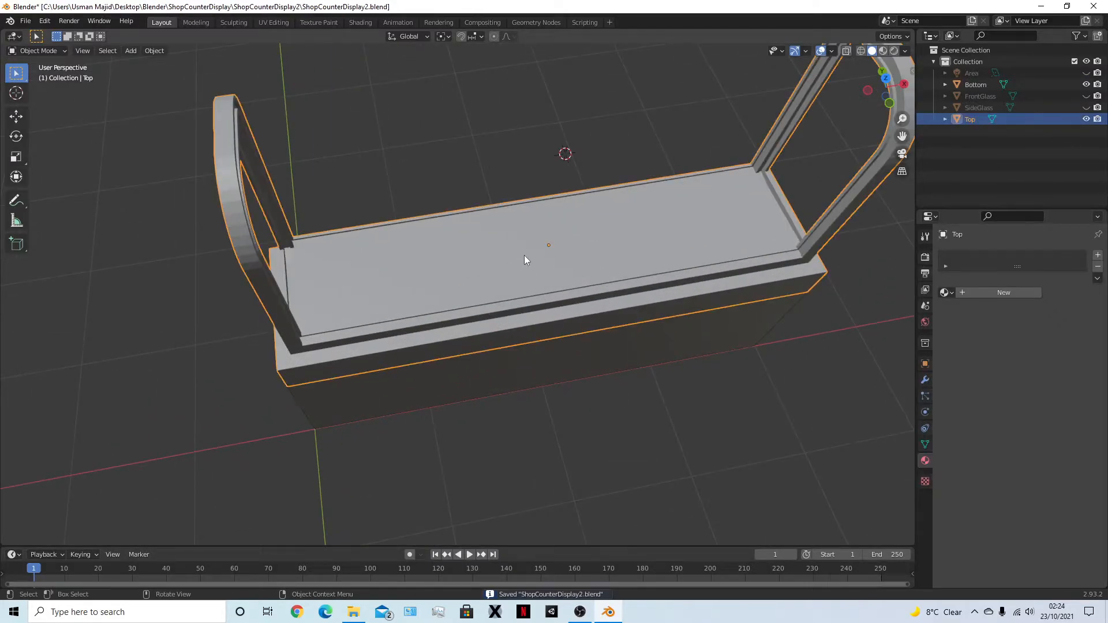
key(KP_7)
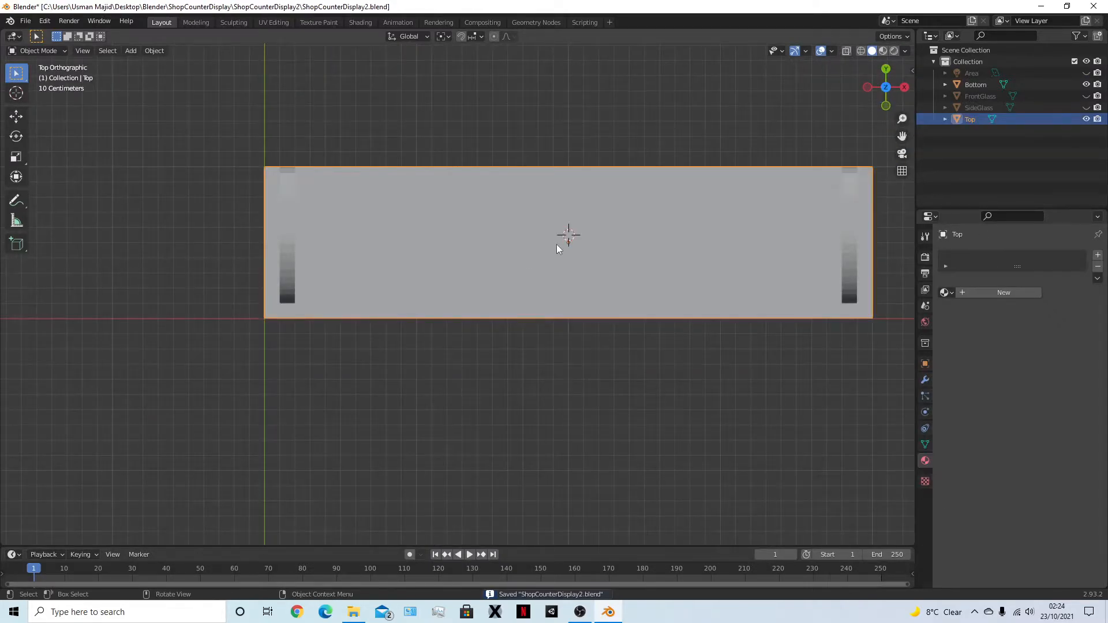
key(Tab)
middle_drag(557, 245, 482, 252)
alt+click(481, 252)
key(3)
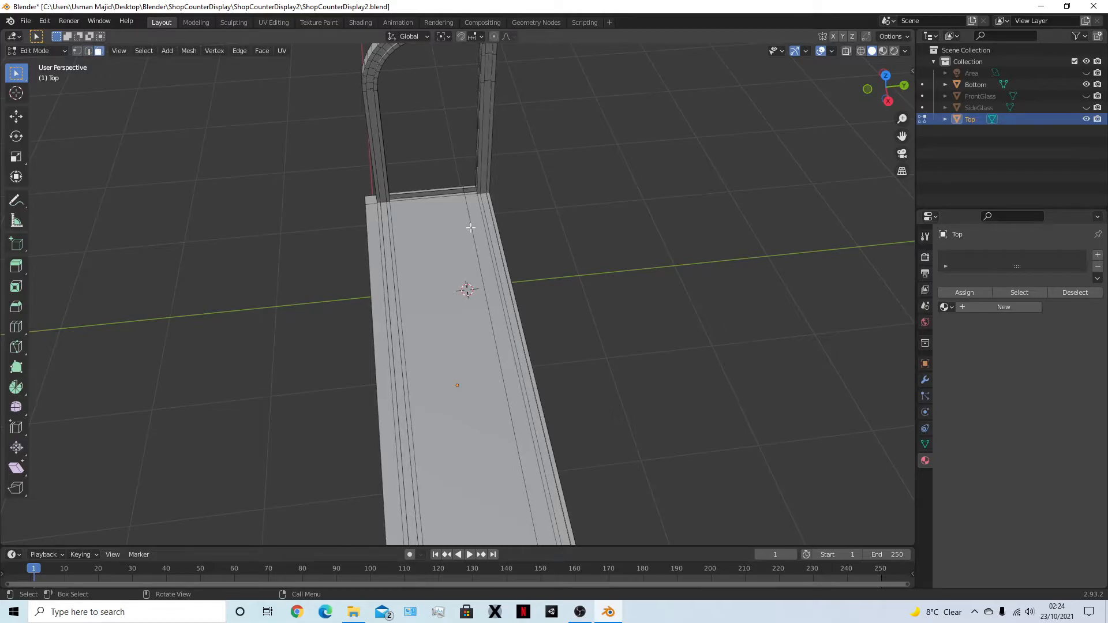
click(473, 227)
shift+click(444, 238)
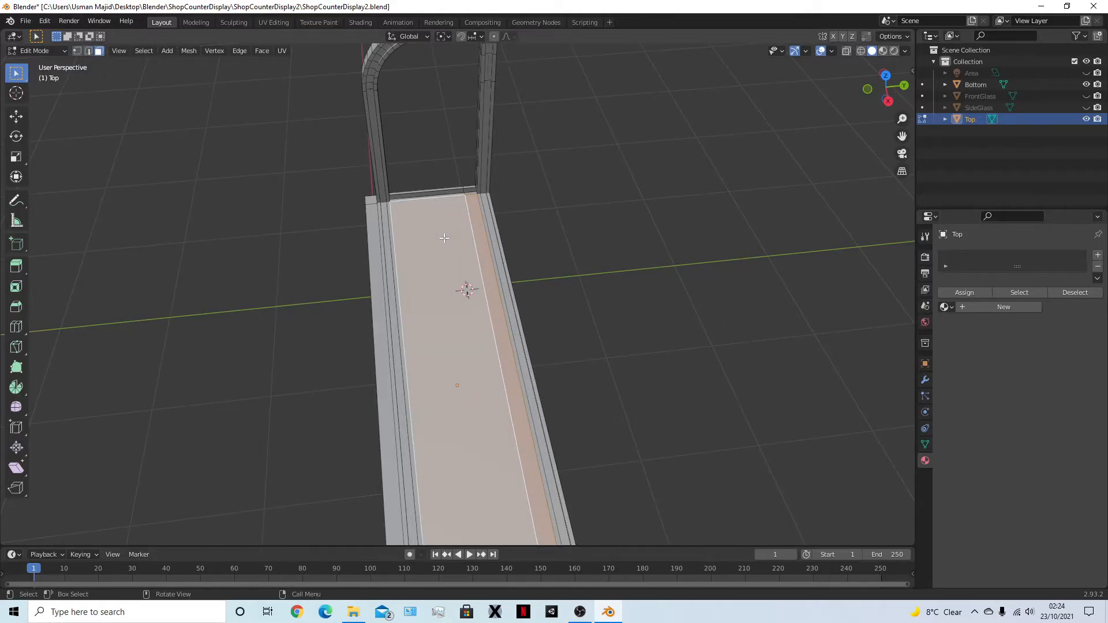
right_click(444, 238)
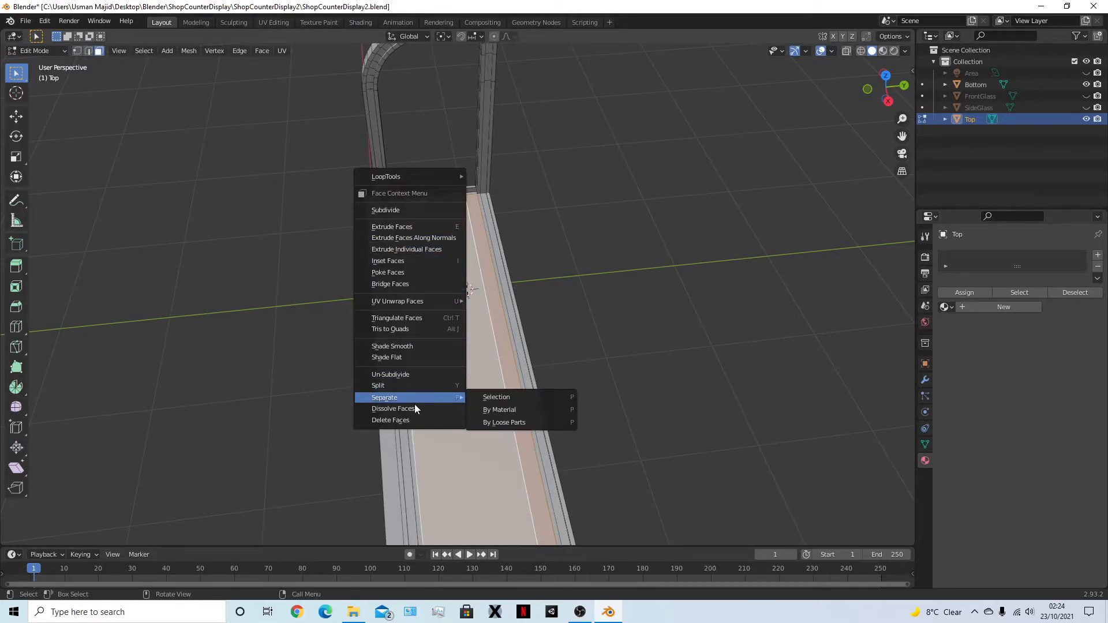
click(415, 403)
Try to dissolve the selected vertices of the inner top face, and undo it
key(1)
middle_drag(435, 285, 633, 255)
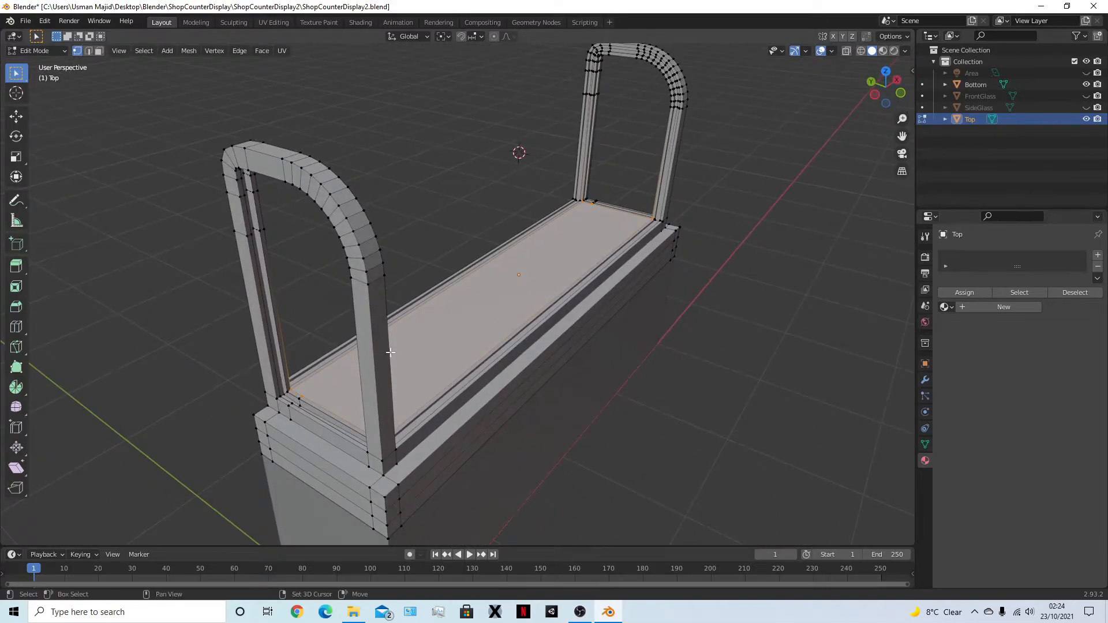
shift+middle_drag(385, 354, 507, 316)
right_click(513, 309)
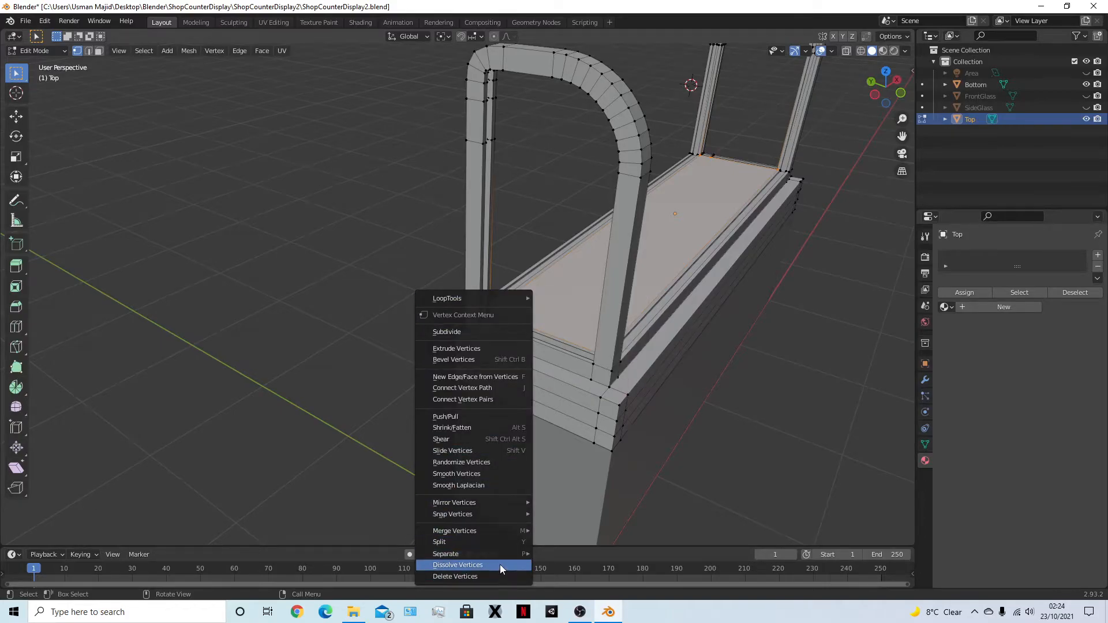
click(500, 565)
key(ctrl+z)
Save the changes to the ShopCounterDisplay2 file
middle_drag(632, 441, 658, 436)
scroll(653, 425, down, 4)
key(KP_7)
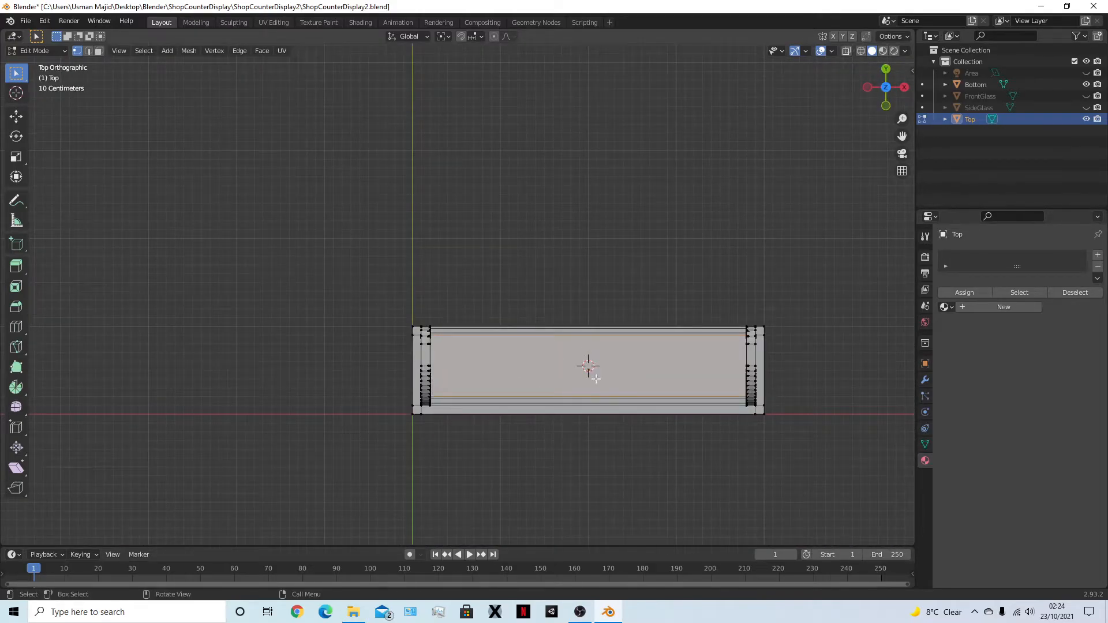
middle_drag(702, 373, 636, 292)
scroll(553, 304, up, 5)
mouse_move(407, 296)
middle_down()
mouse_move(425, 300)
mouse_move(406, 296)
middle_up()
scroll(452, 304, down, 3)
click(515, 237)
key(ctrl+s)
Switch to File Explorer and open the RenderImages folder of the first ShopCounterDisplay project
click(354, 612)
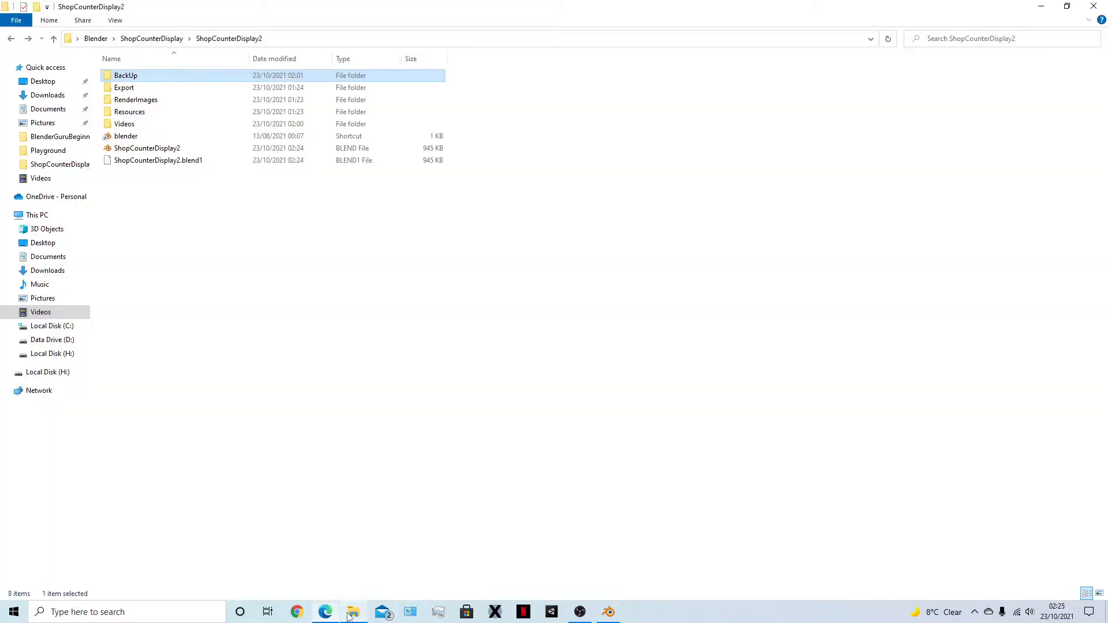
mouse_move(325, 612)
click(383, 525)
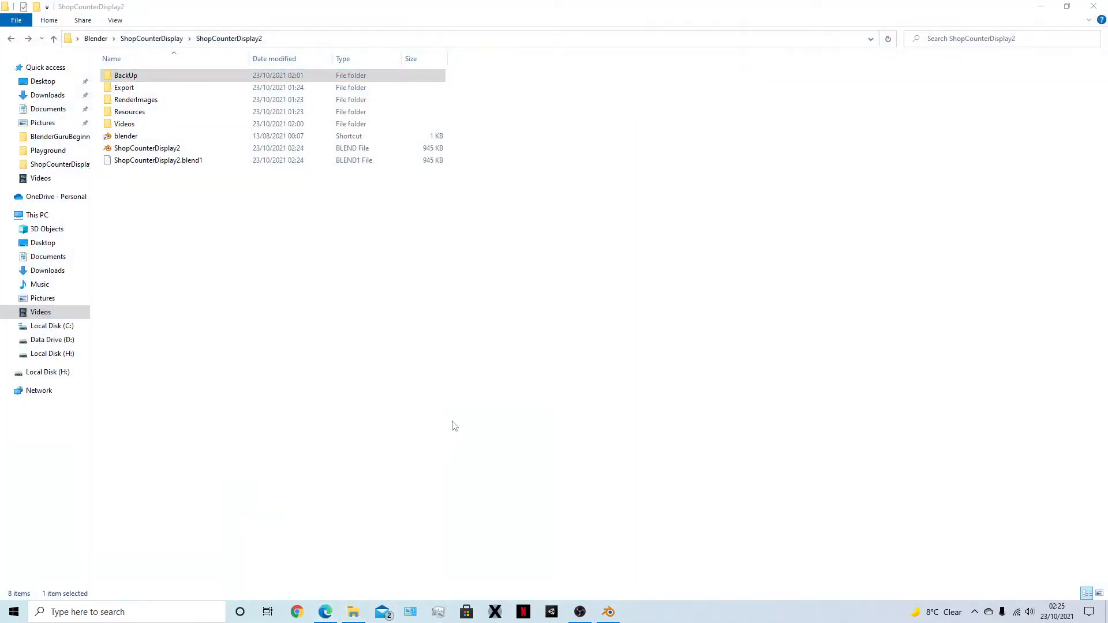
click(453, 422)
key(BackSpace)
key(Up)
key(Return)
key(Down)
key(Down)
key(Return)
View render image 3 in the RenderImages folder as a reference for the counter display, and close it
key(Right)
key(Right)
key(Right)
key(Right)
key(Left)
key(Left)
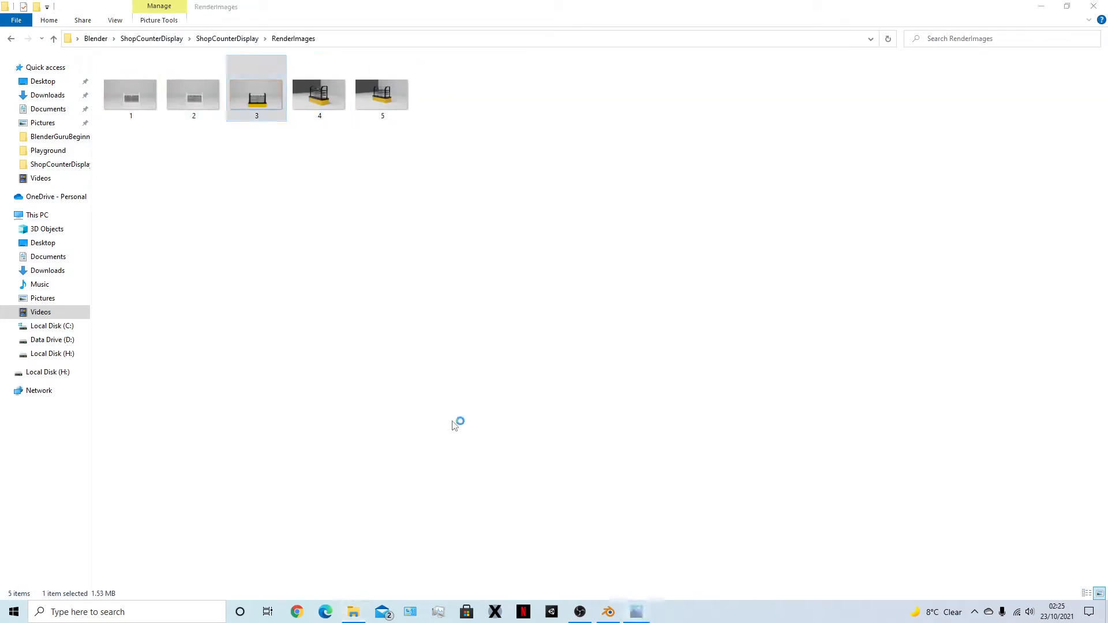
key(Return)
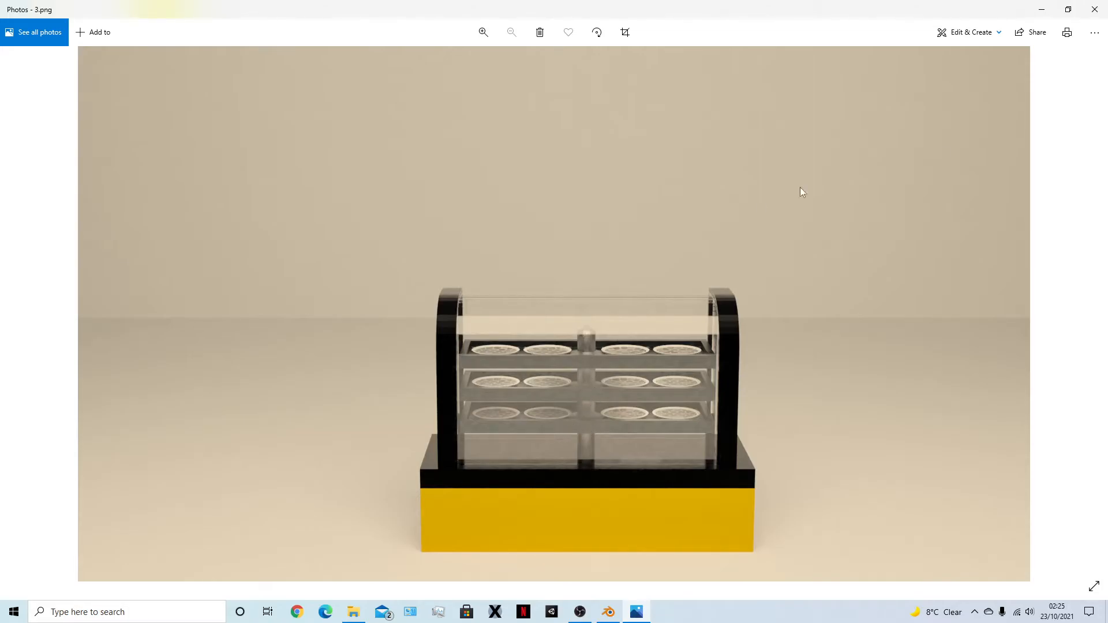
click(1095, 10)
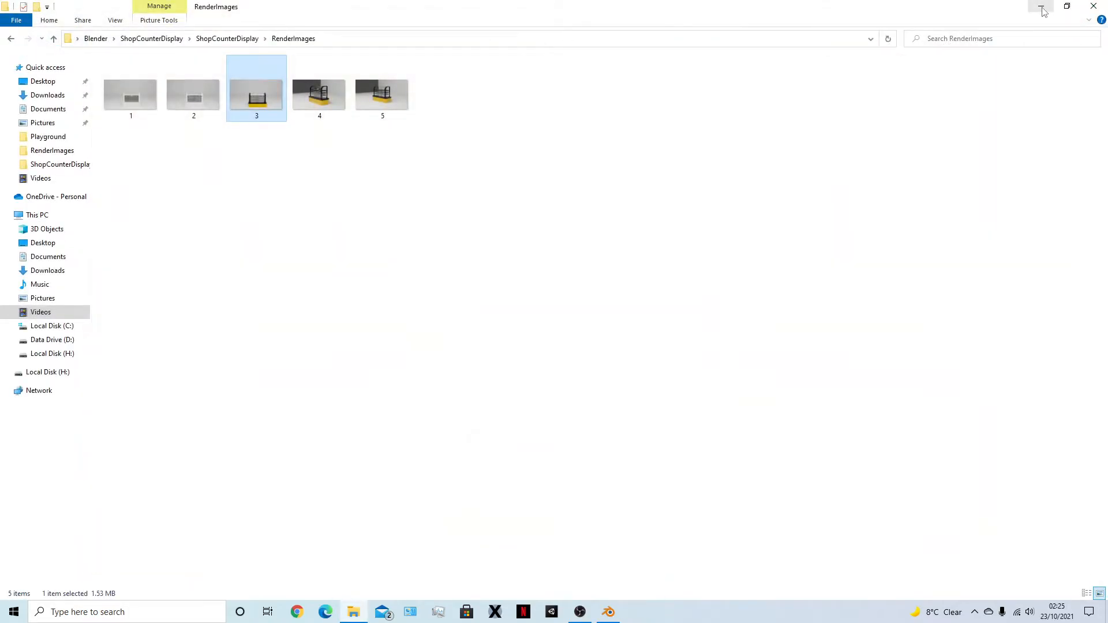
Leave the RenderImages folder for the ShopCounterDisplay2 project folder and switch back to Blender
key(alt+Up)
key(alt+Up)
key(Down)
key(Return)
click(1037, 5)
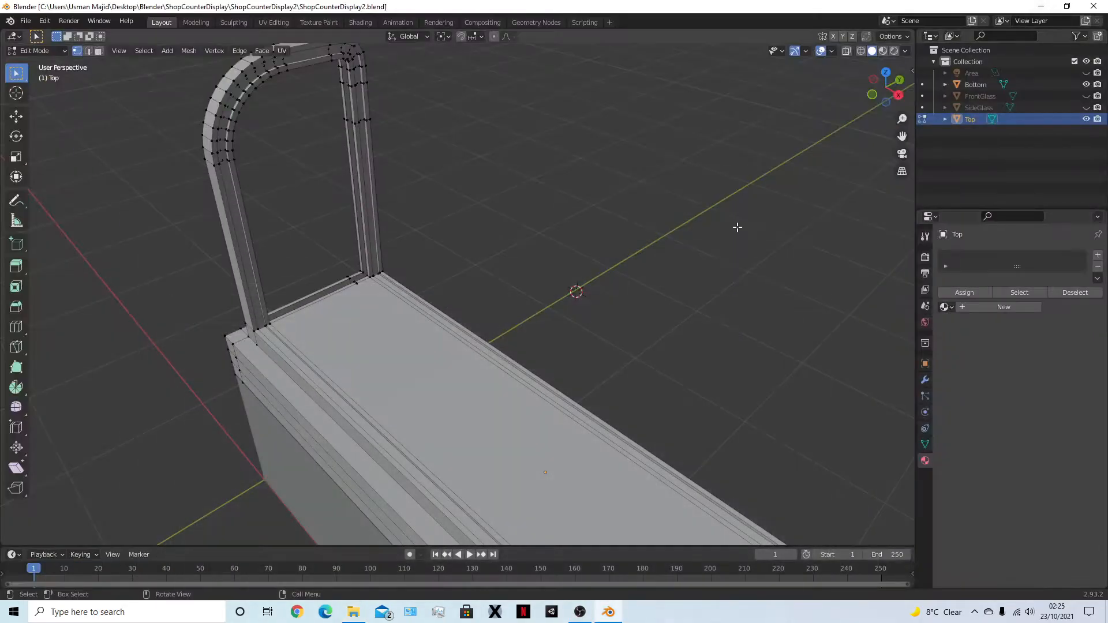
Try to subdivide the large inner face on the Top object's flat surface, and undo it
scroll(563, 370, down, 4)
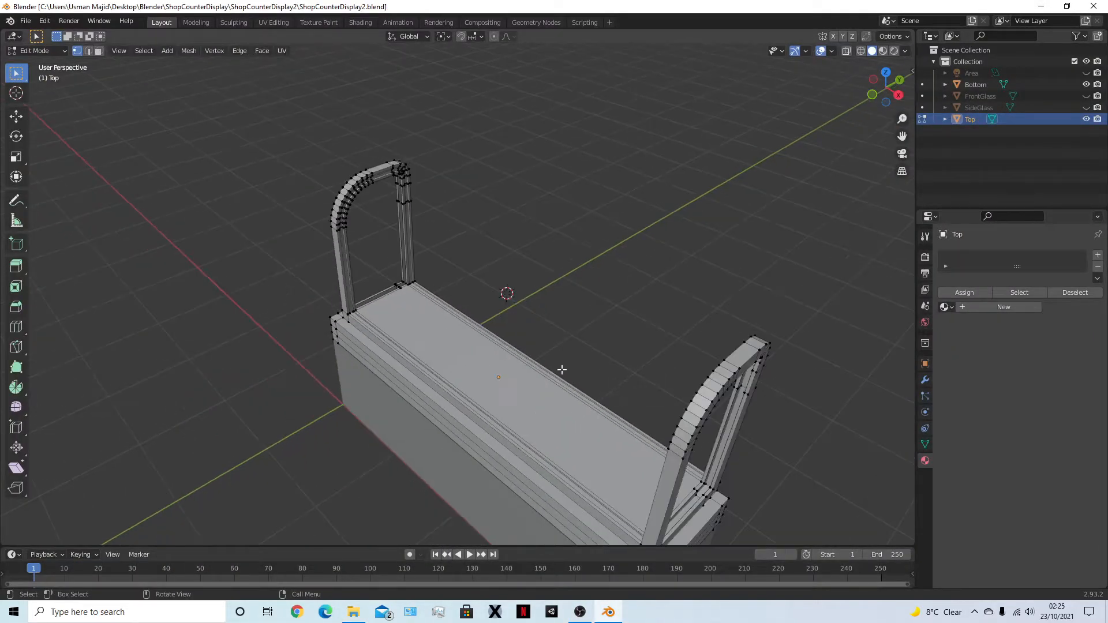
key(3)
click(517, 370)
middle_drag(516, 370, 598, 414)
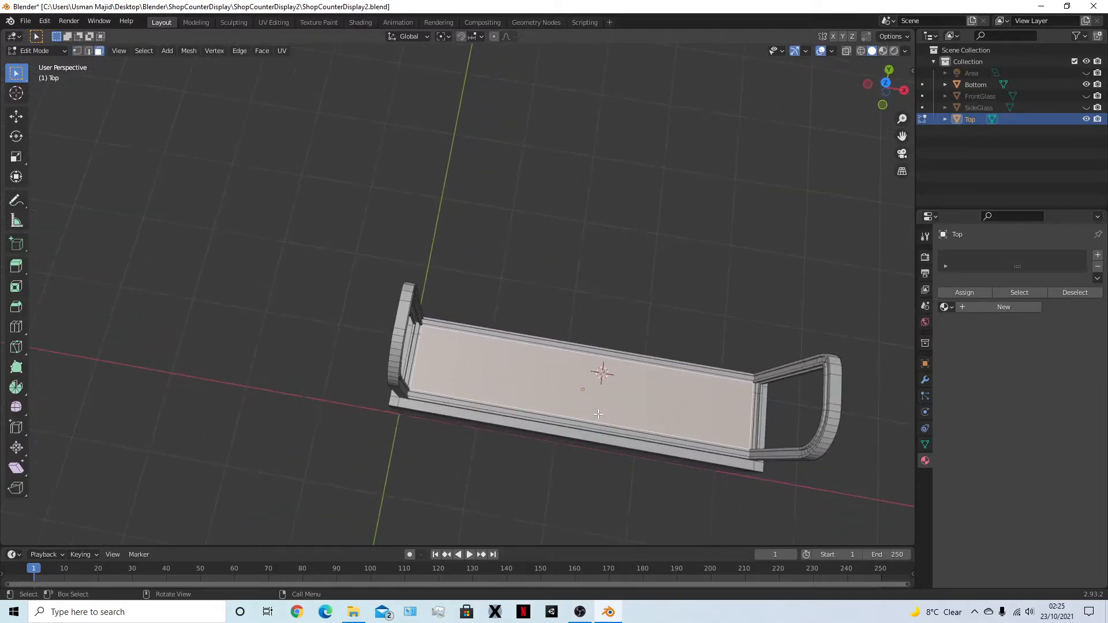
key(KP_7)
shift+middle_drag(734, 402, 462, 338)
scroll(432, 330, up, 3)
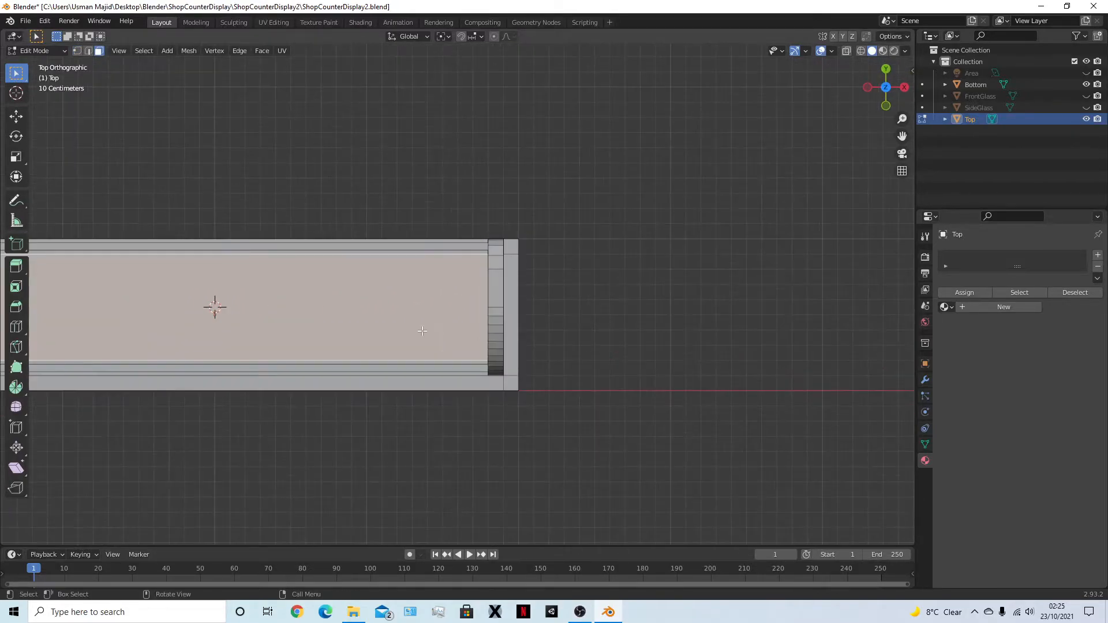
shift+middle_drag(386, 321, 513, 292)
right_click(511, 293)
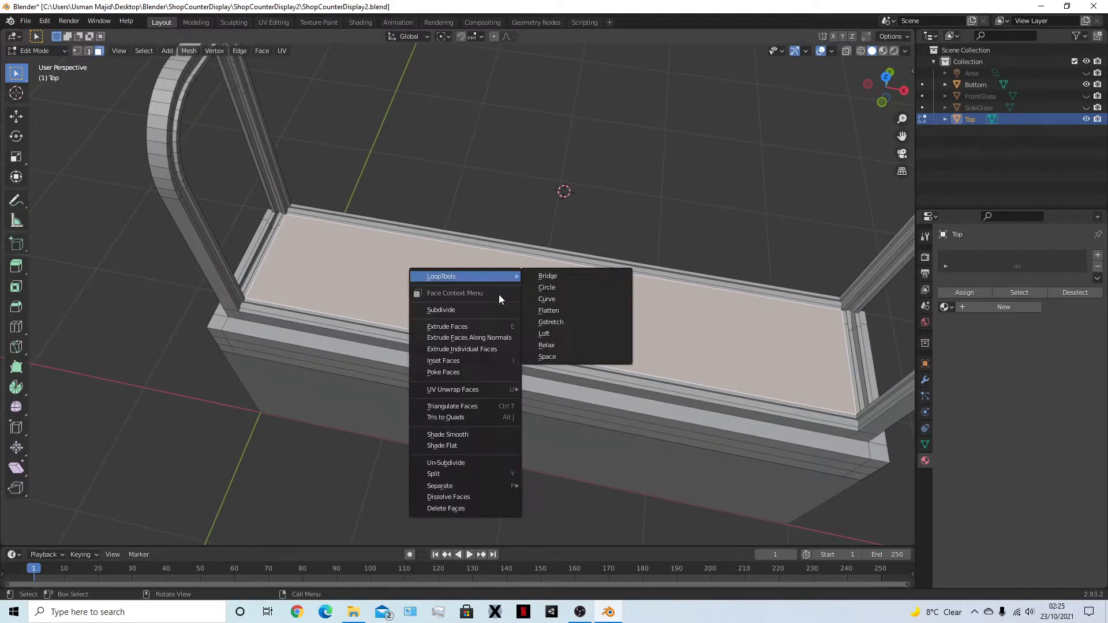
click(491, 304)
key(ctrl+z)
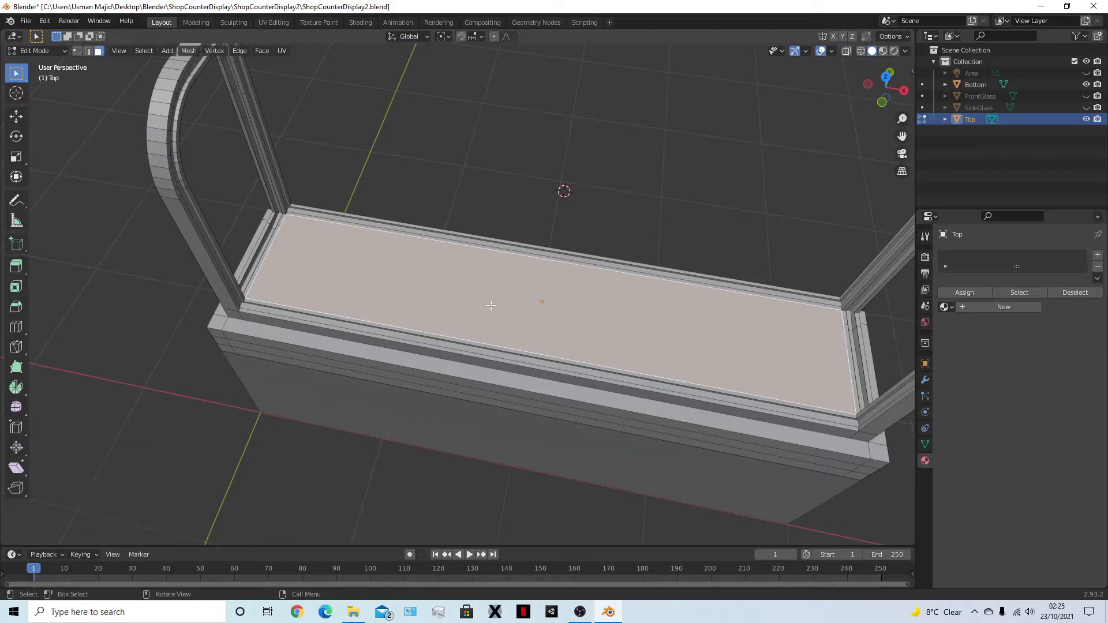
Turn on the edge length overlay and measure the inner surface's long edge and the short edge segment beside the post
key(1)
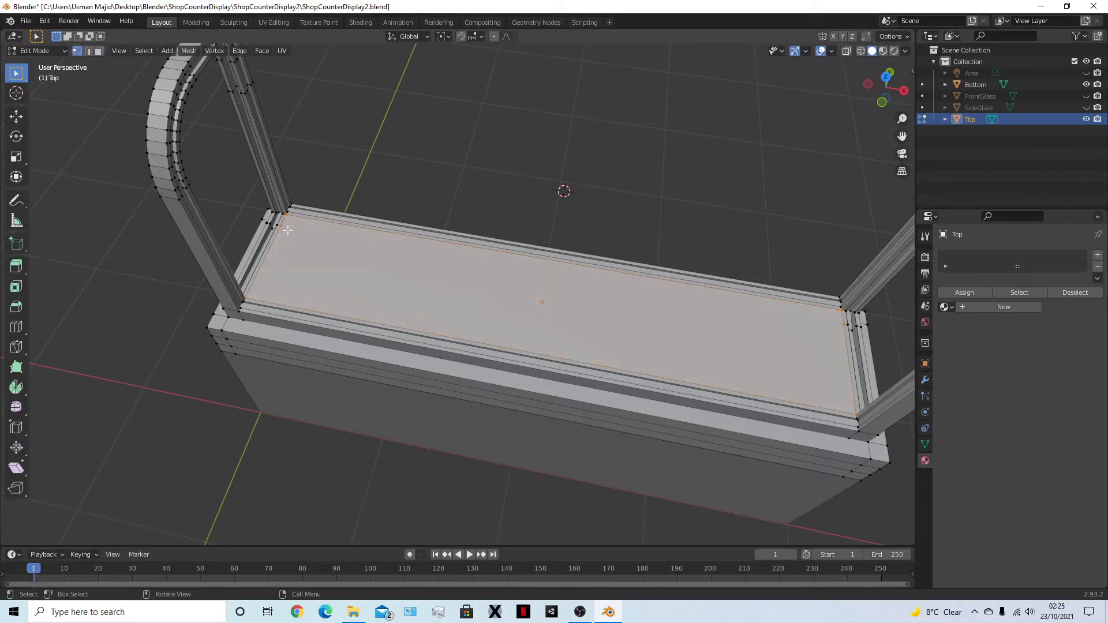
click(288, 229)
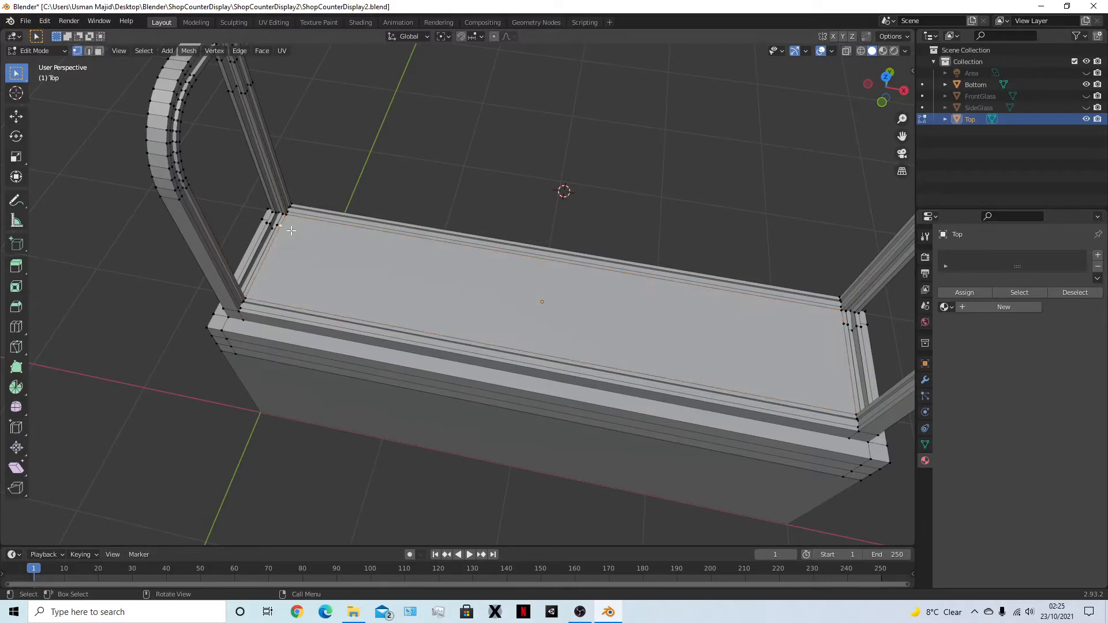
shift+click(841, 326)
middle_drag(402, 284, 491, 304)
scroll(491, 304, up, 8)
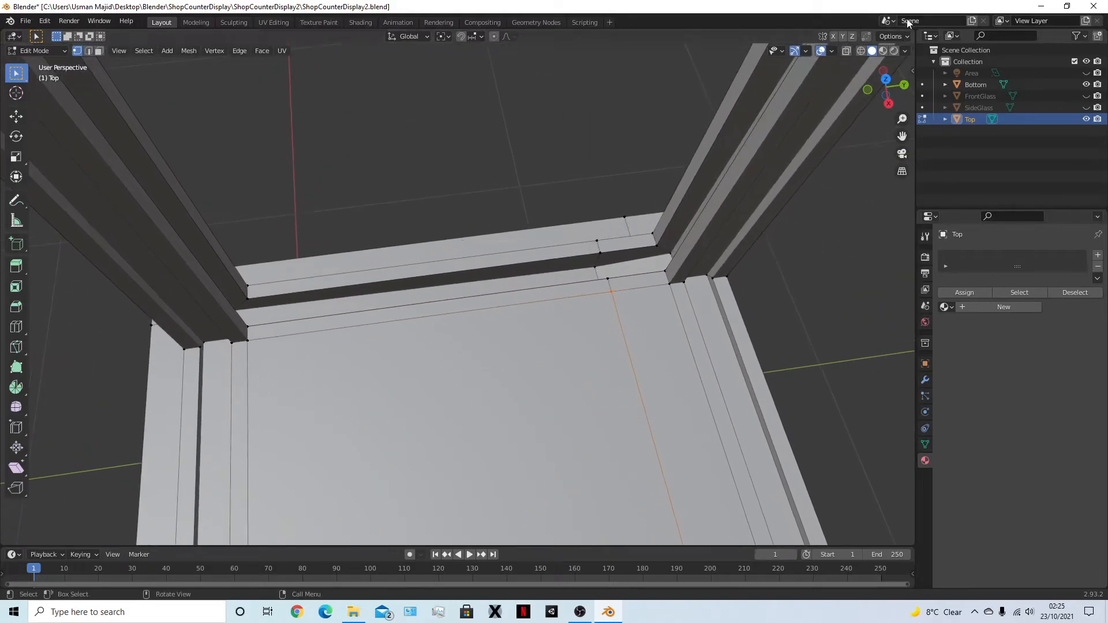
click(832, 51)
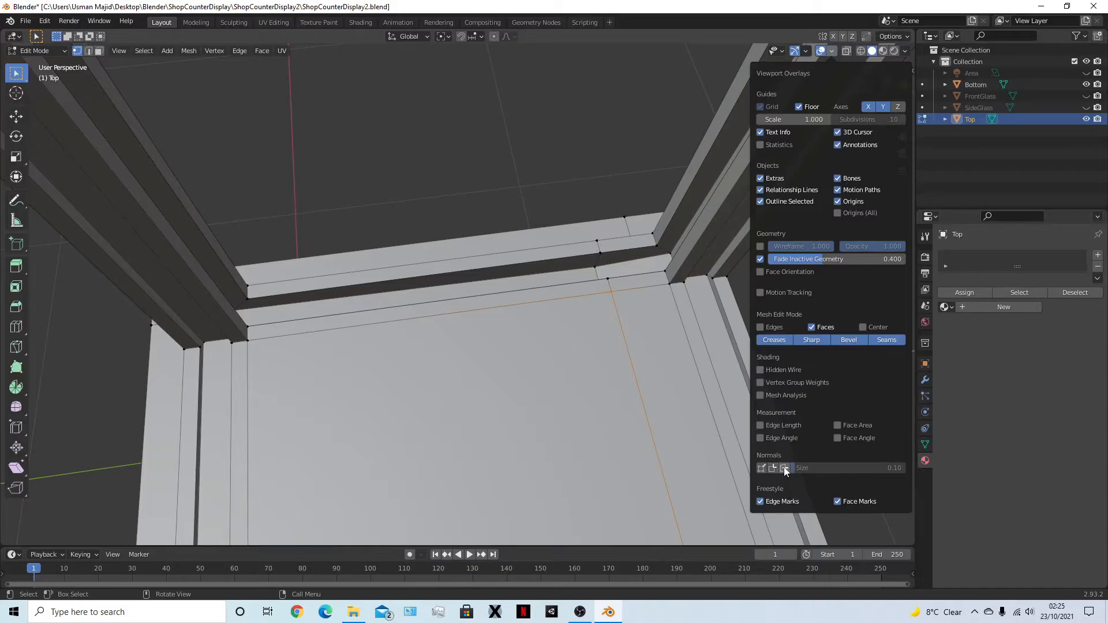
click(773, 426)
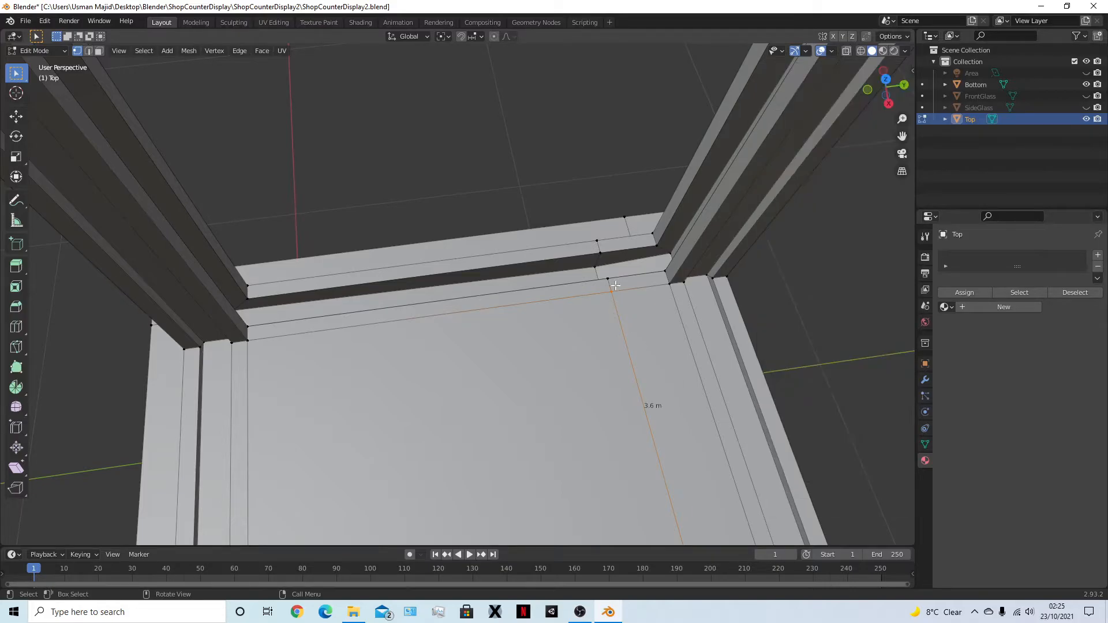
key(2)
click(656, 287)
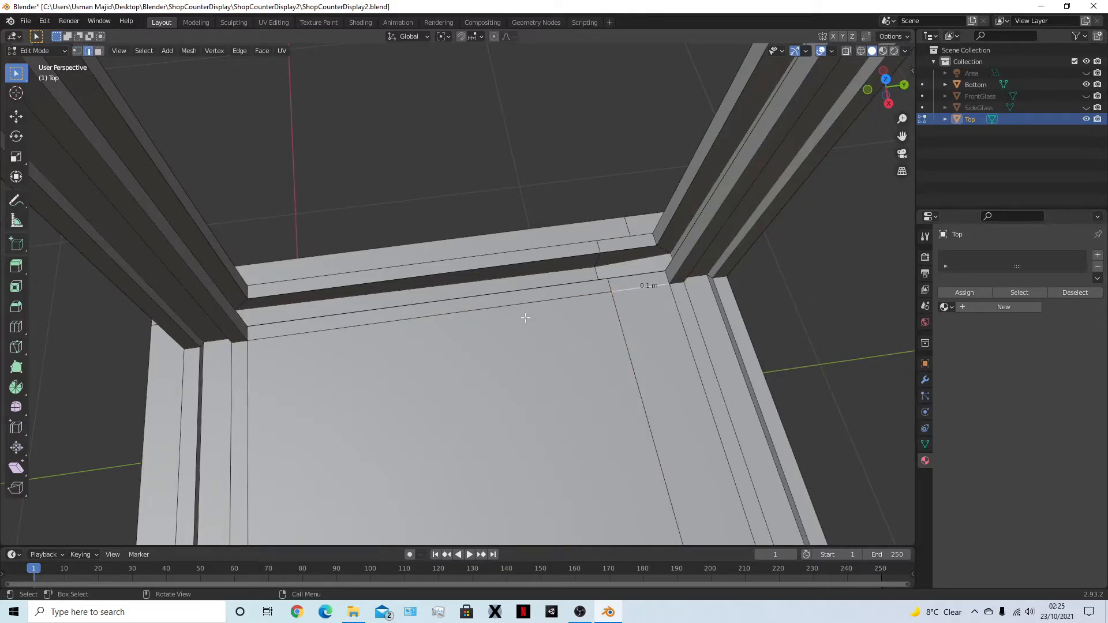
Subdivide the inner face's short edge at one end once and move the new vertex along Y toward the front corner
key(1)
shift+click(249, 341)
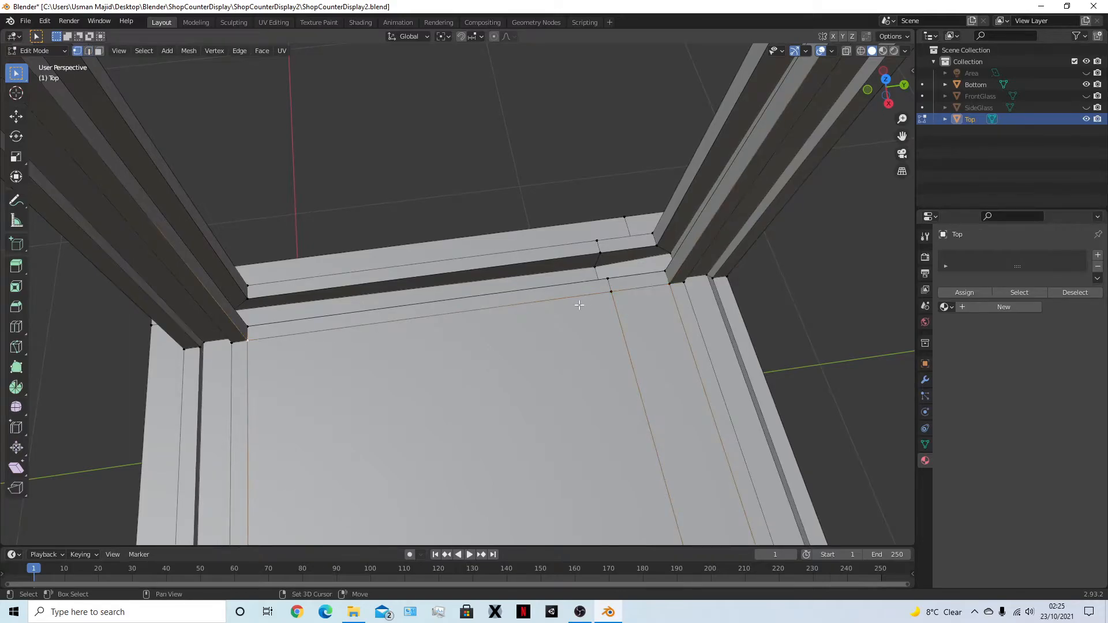
right_click(477, 316)
click(477, 317)
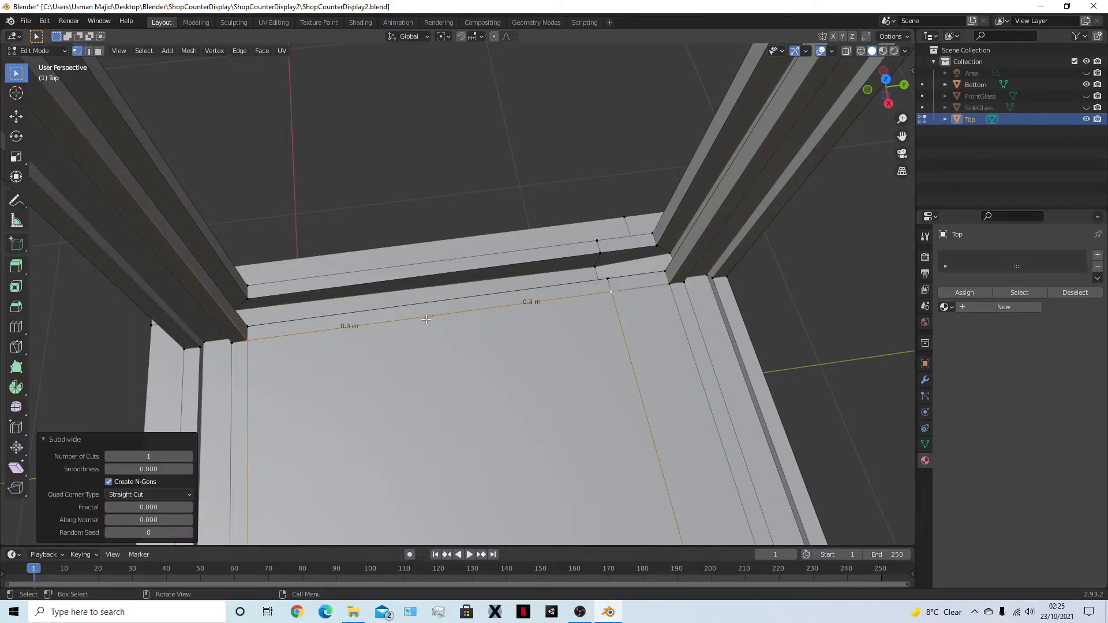
key(g)
key(y)
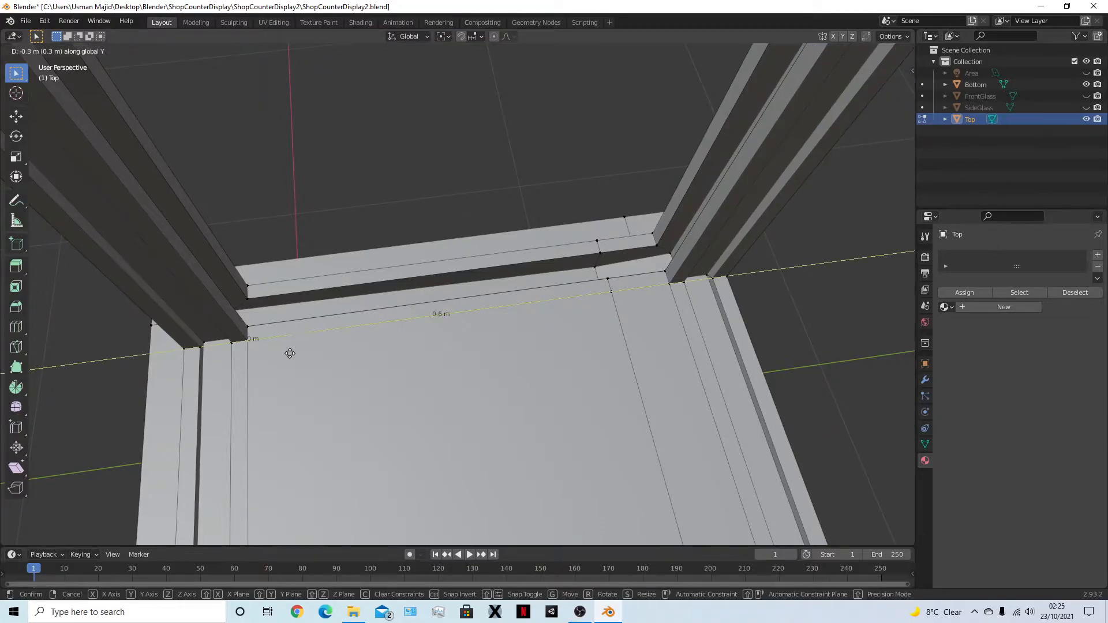
click(513, 338)
Subdivide the matching short edge at the opposite end once and move its new vertex about 0.2 m along negative Y
scroll(505, 417, down, 3)
middle_drag(360, 348, 505, 406)
scroll(539, 383, up, 5)
click(608, 265)
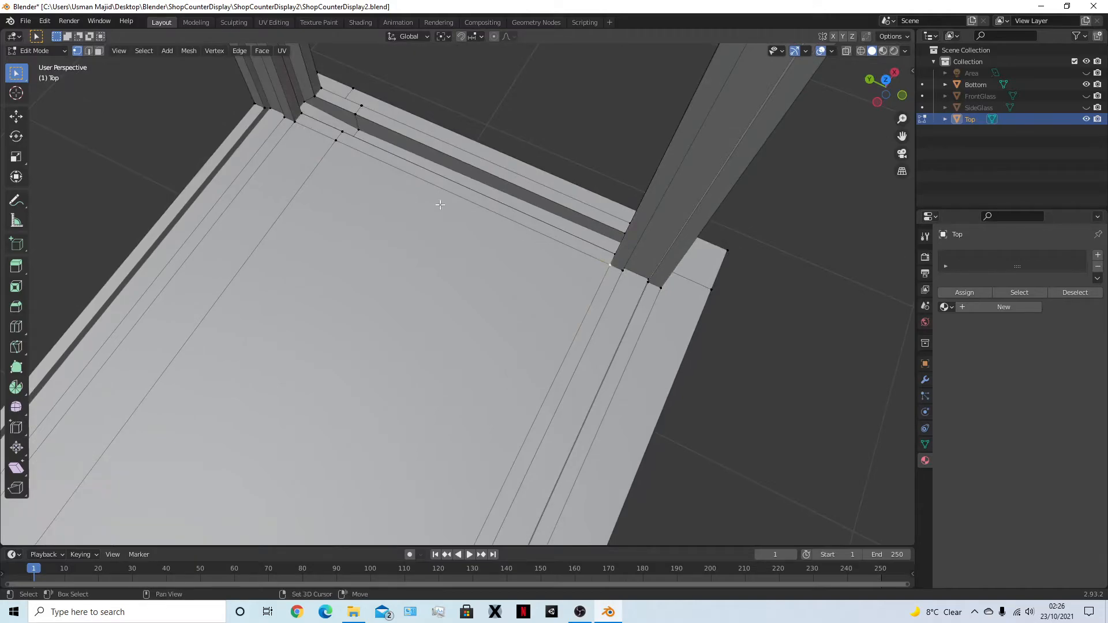
shift+click(336, 142)
right_click(347, 167)
click(348, 167)
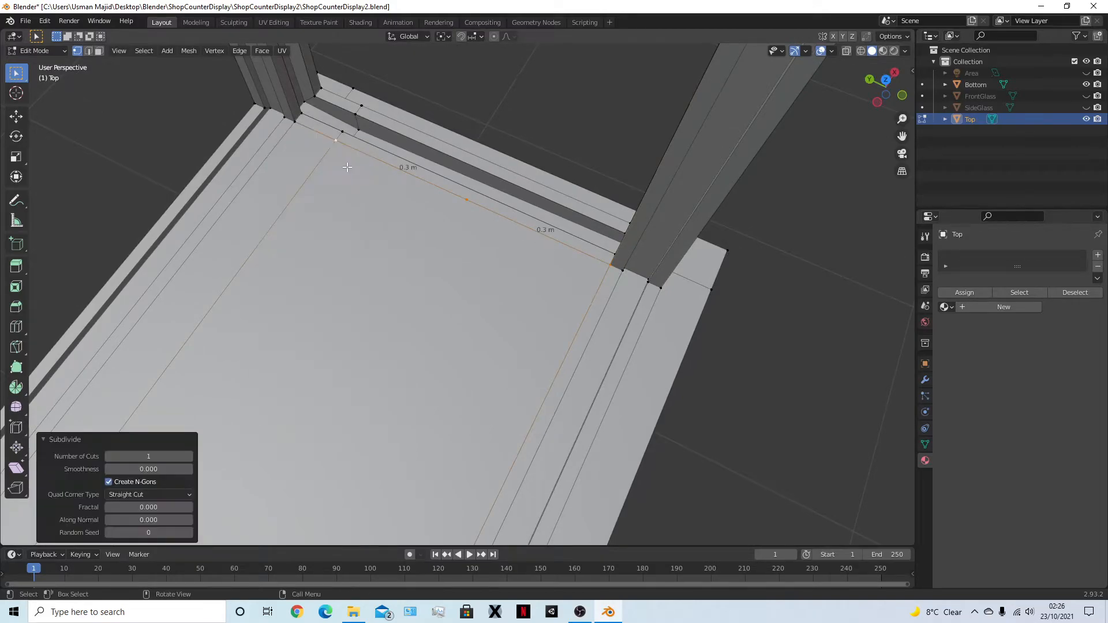
click(451, 196)
key(g)
key(y)
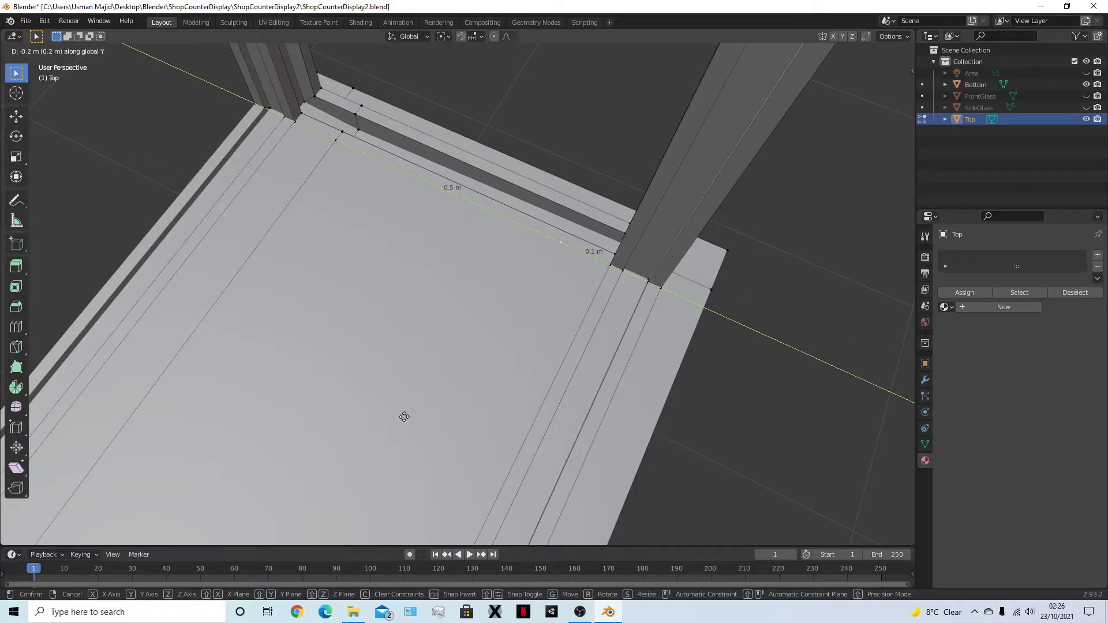
click(429, 413)
Connect the two new end vertices with a long edge across the counter surface, and save the file
scroll(362, 353, down, 3)
click(512, 270)
middle_drag(512, 270, 433, 372)
shift+click(342, 230)
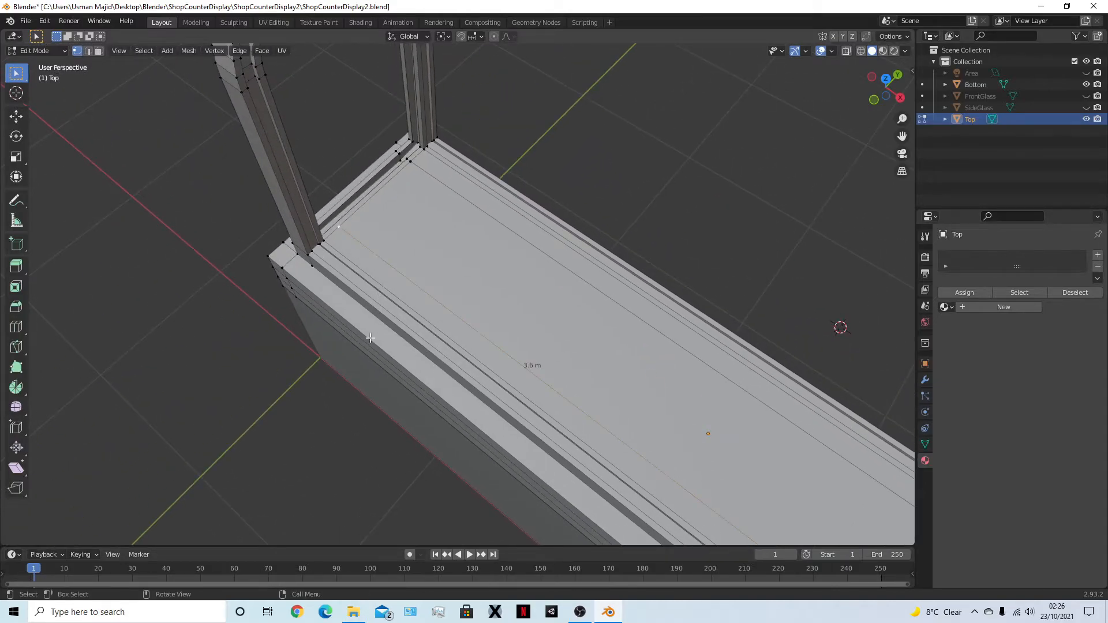
key(ctrl+s)
key(Tab)
key(Tab)
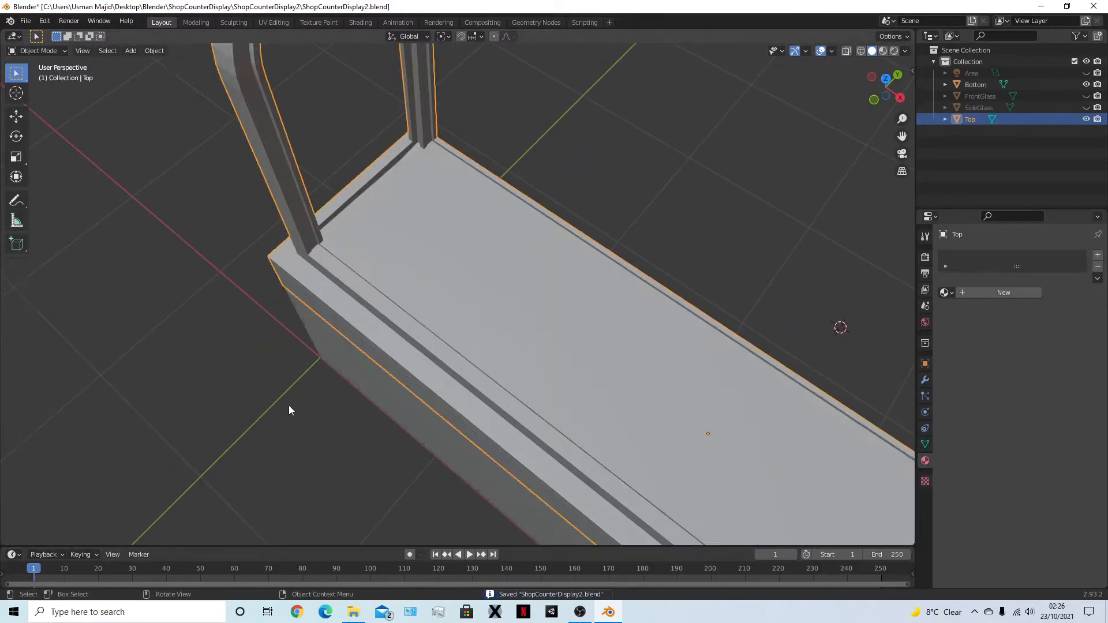
Subdivide the back long edge of the central inner face once to add a midpoint vertex
key(3)
middle_drag(403, 296, 508, 294)
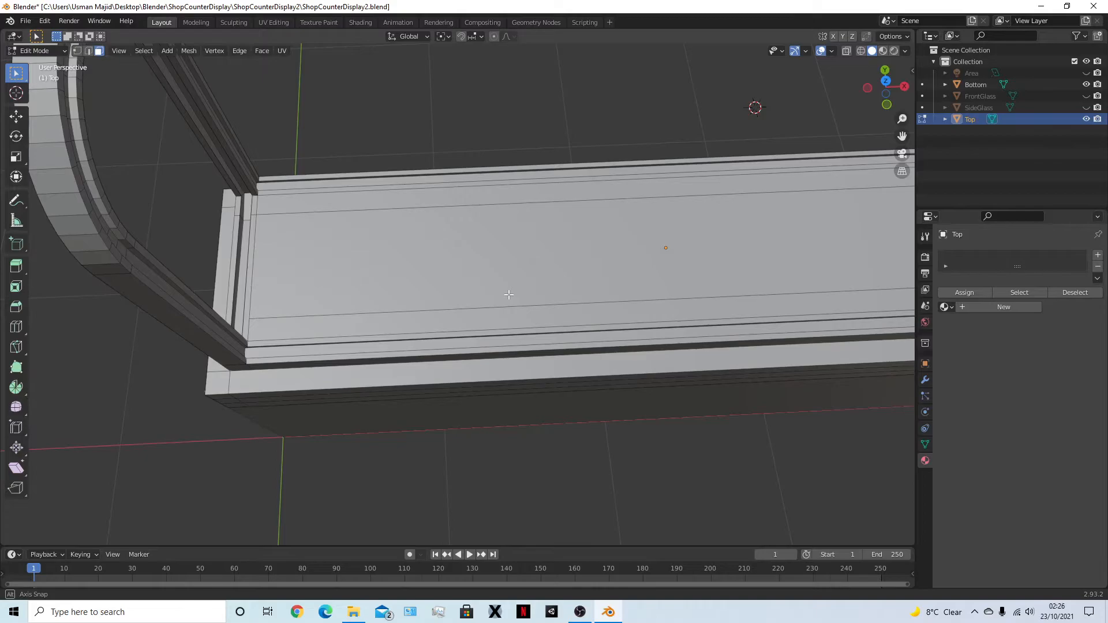
middle_drag(509, 294, 508, 300)
key(a)
key(alt+a)
key(1)
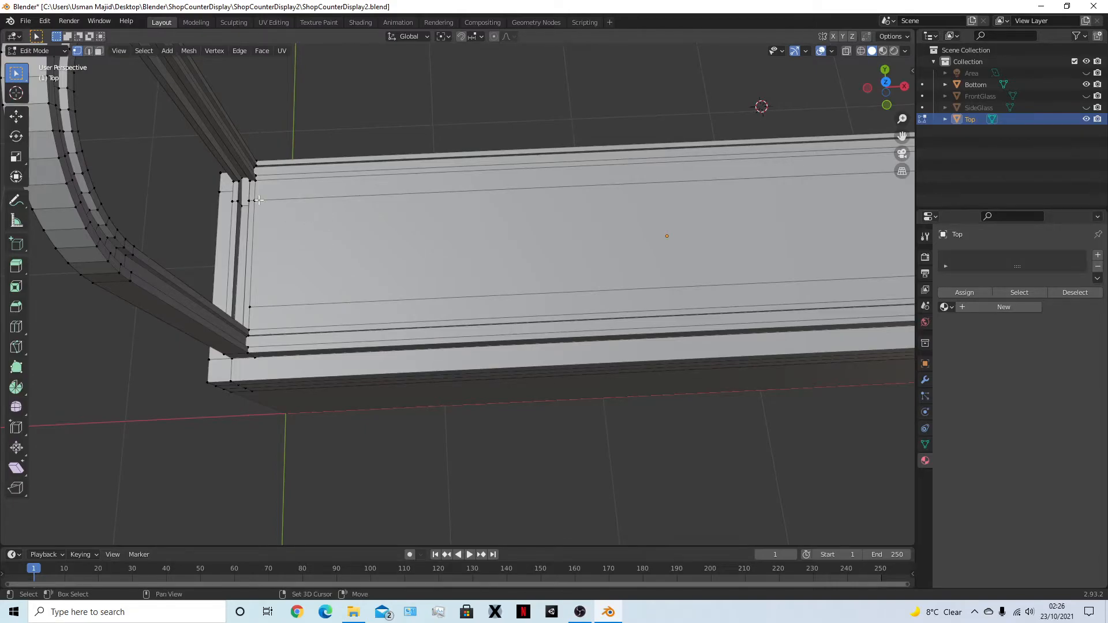
shift+click(257, 201)
shift+middle_drag(647, 293, 428, 326)
shift+click(848, 192)
right_click(352, 268)
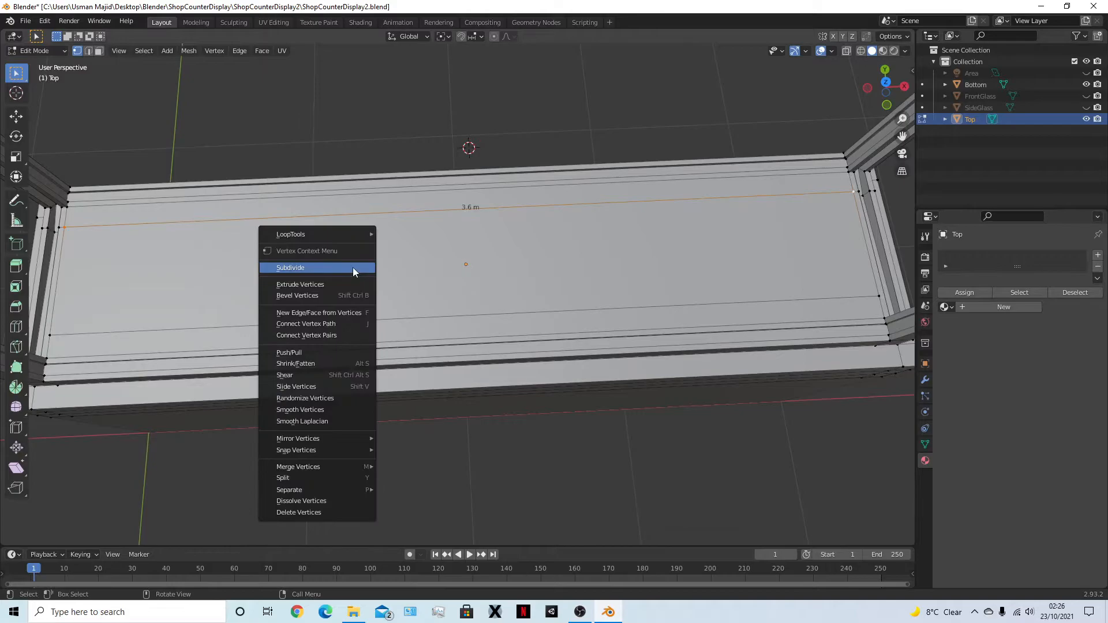
click(352, 268)
Subdivide the front long edge of the central inner face with one cut
click(57, 333)
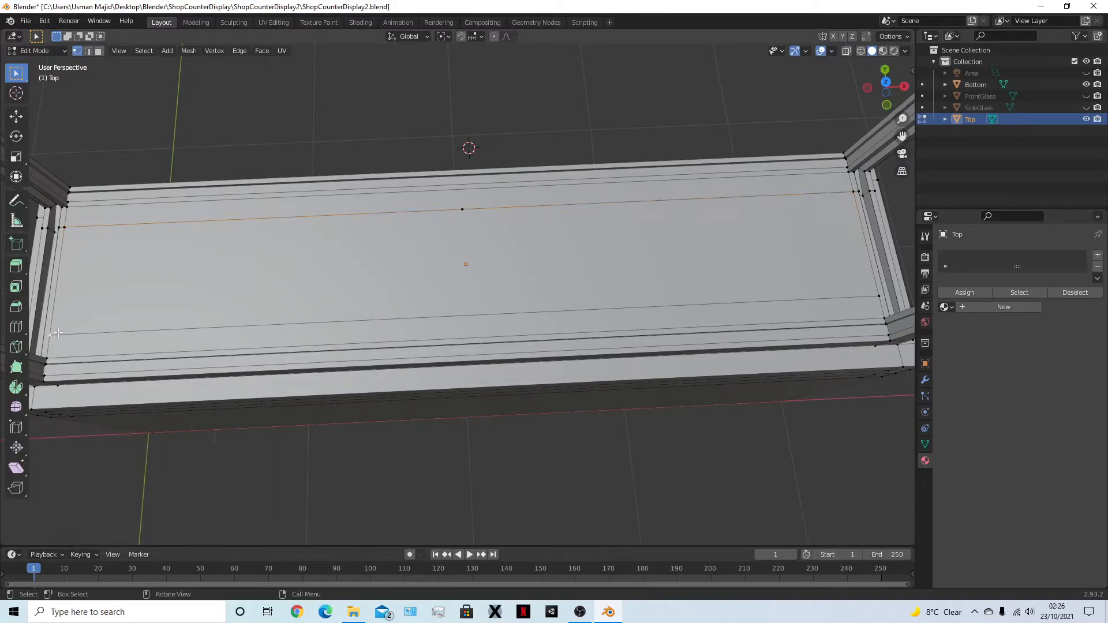
shift+click(878, 296)
right_click(504, 252)
click(504, 252)
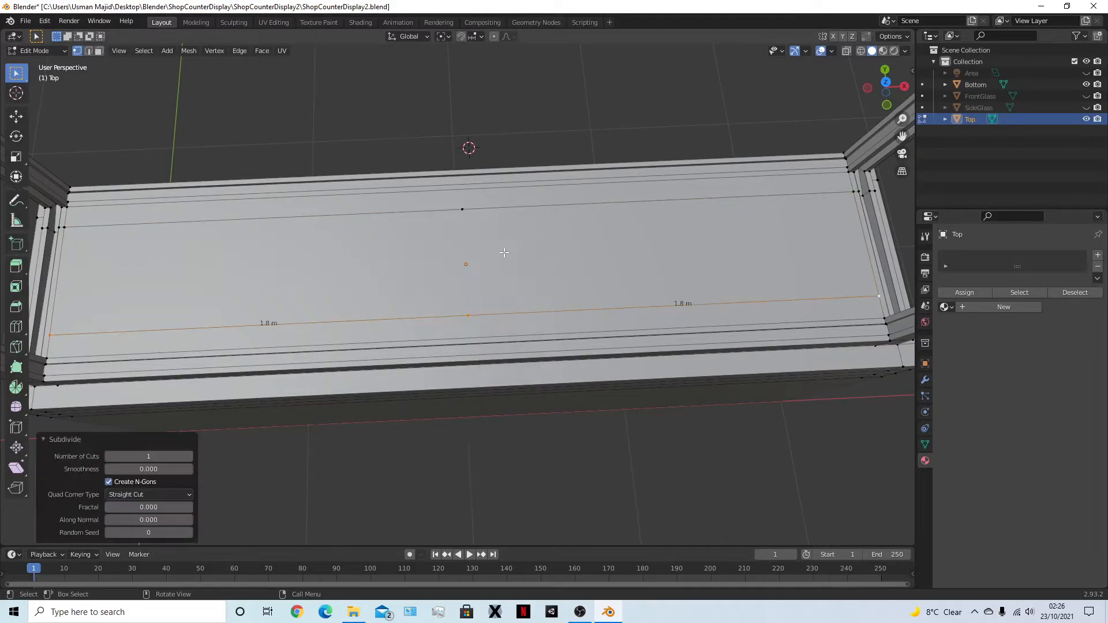
Connect the midpoint vertices of the front and back long edges to split the central face in half
click(469, 316)
shift+click(463, 210)
right_click(483, 235)
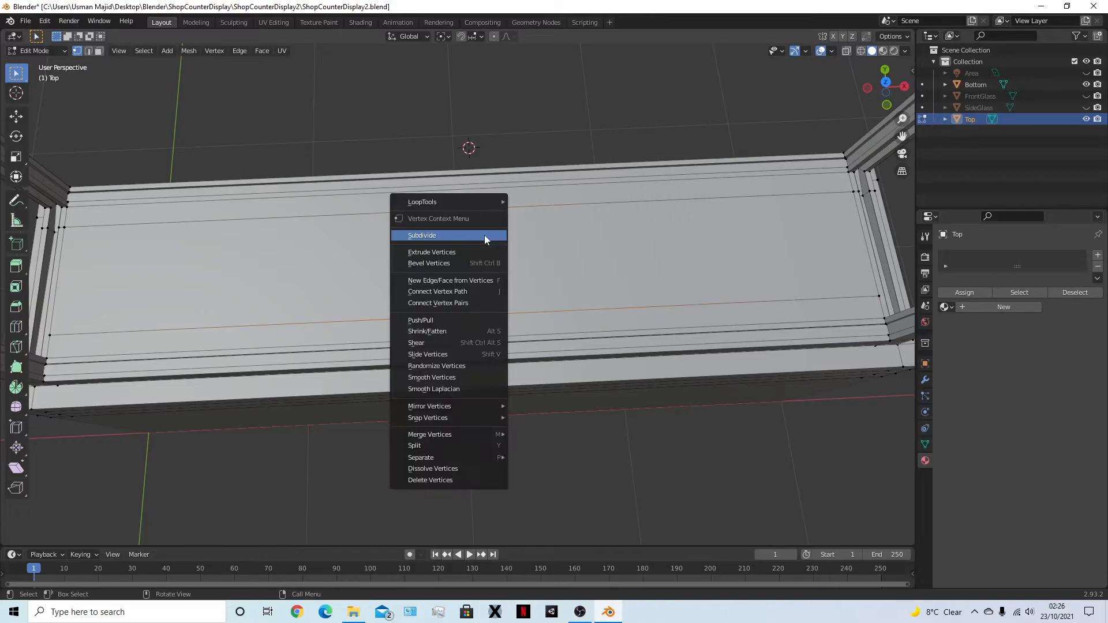
click(484, 235)
key(ctrl+z)
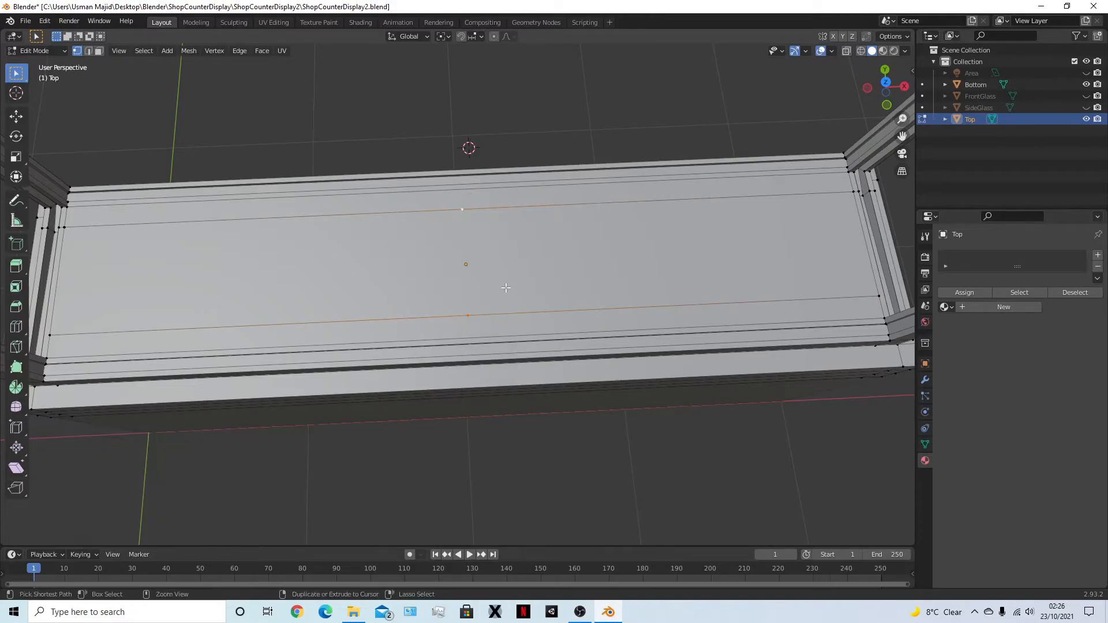
key(j)
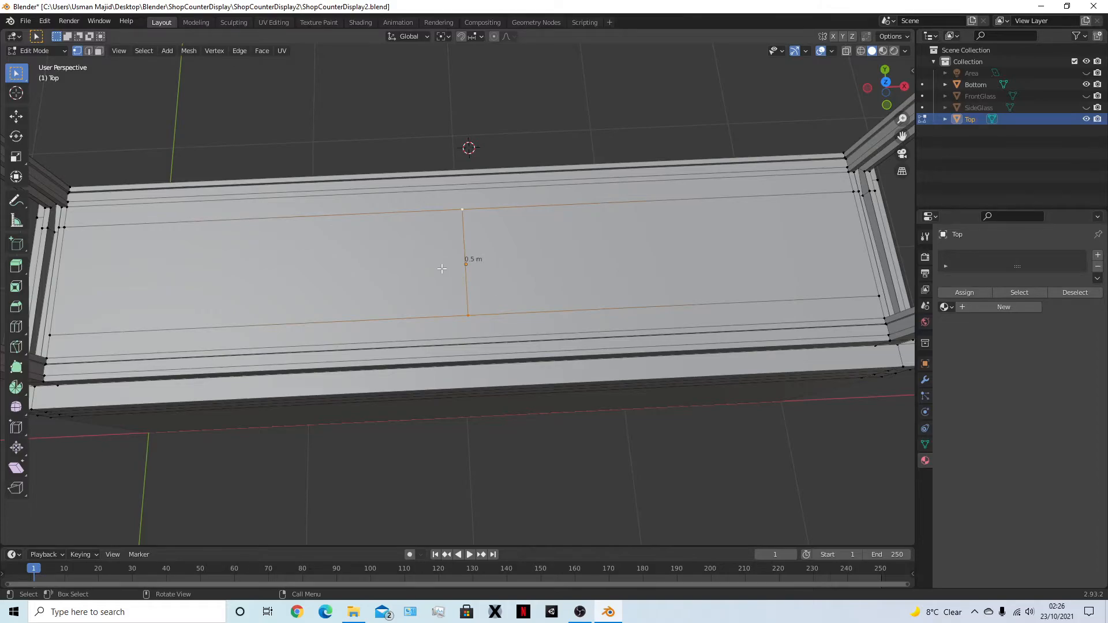
Subdivide the two halves of the central inner face with one cut
key(3)
click(389, 262)
click(548, 265)
click(347, 278)
shift+click(547, 267)
right_click(413, 261)
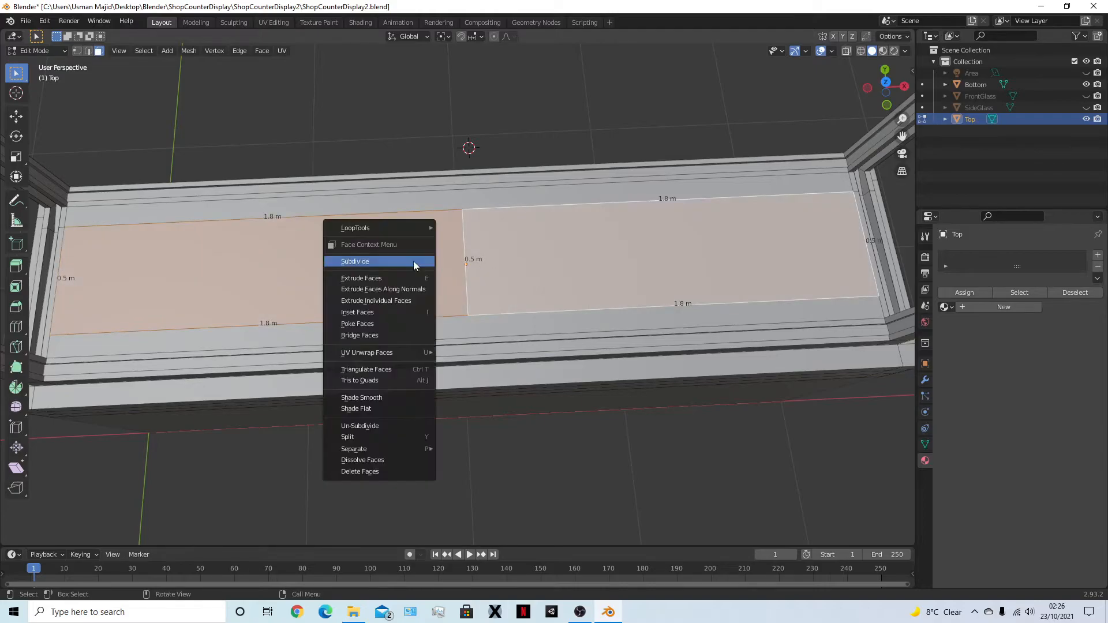
click(414, 261)
Subdivide the four 0.9 m by 0.25 m faces around the centre with one cut
click(414, 248)
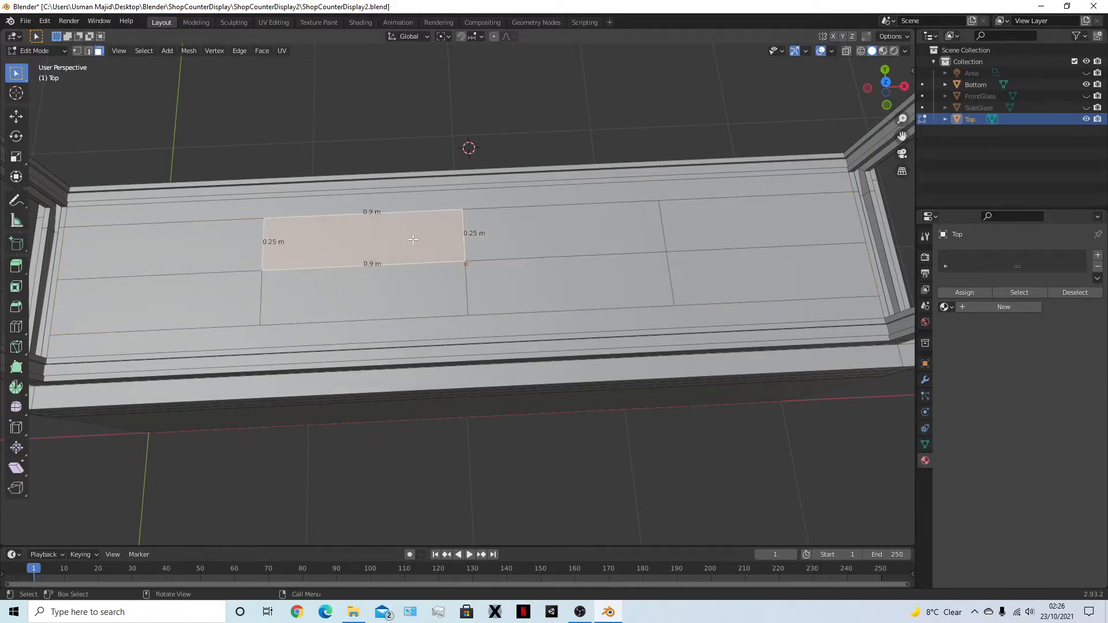
shift+click(413, 287)
shift+click(539, 272)
shift+click(535, 243)
right_click(467, 272)
click(465, 268)
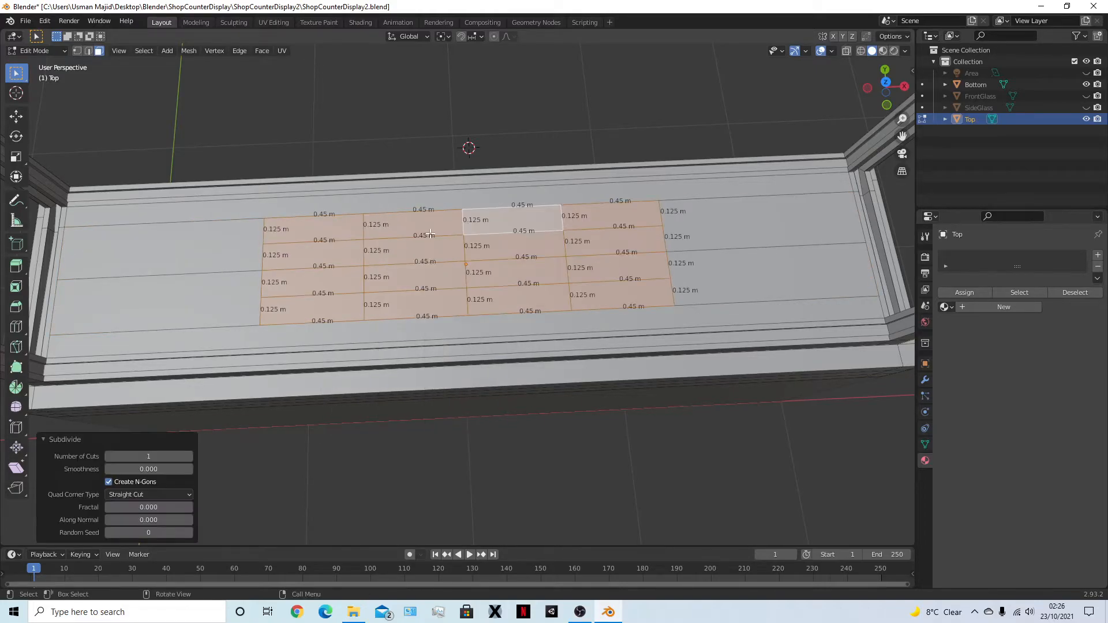
Subdivide the four central 0.45 m by 0.125 m faces of the inner surface twice with one cut
click(436, 229)
click(429, 249)
shift+click(421, 277)
shift+click(499, 270)
shift+click(496, 246)
right_click(475, 263)
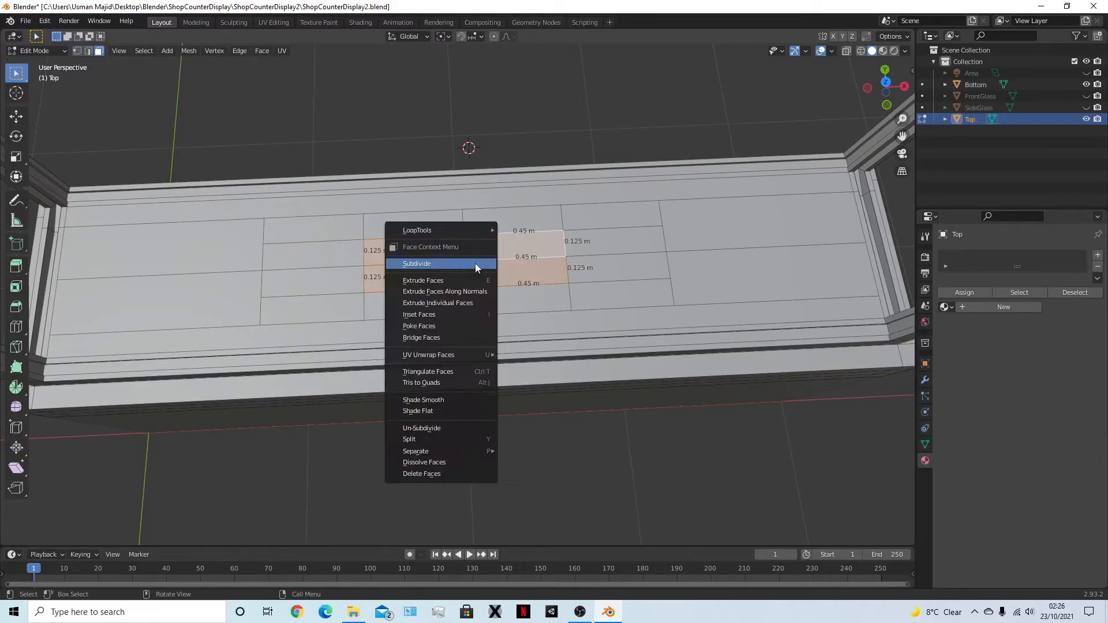
click(476, 263)
right_click(476, 263)
click(476, 264)
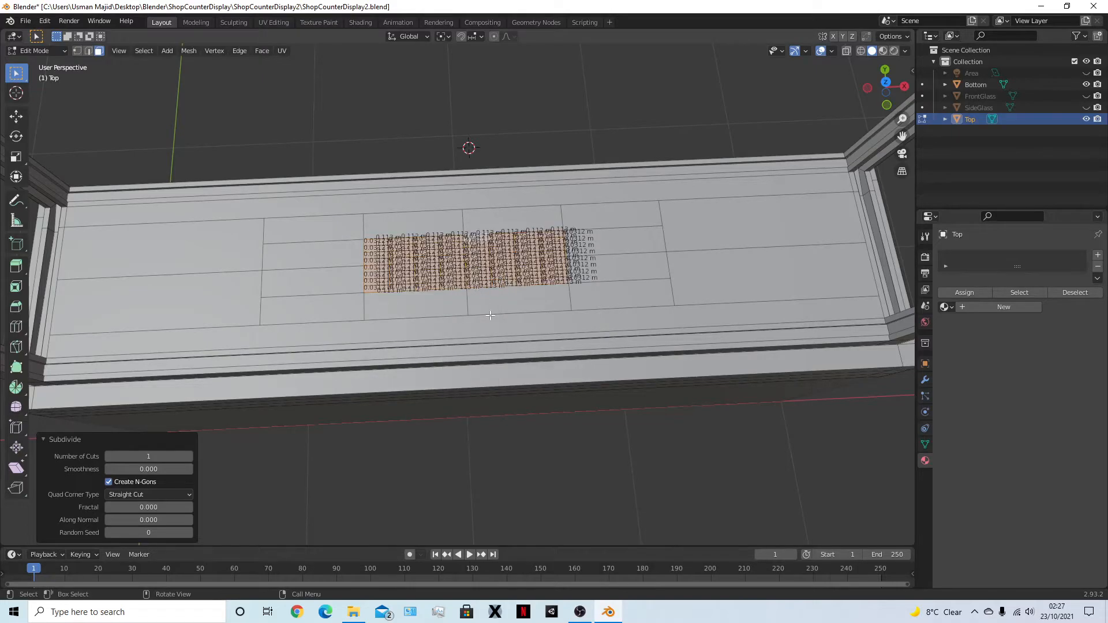
Try shaping the central four-by-four block of small faces into a circle with LoopTools at a radius of 0.10, and undo it
scroll(500, 305, up, 2)
key(KP_7)
shift+middle_drag(518, 97, 533, 332)
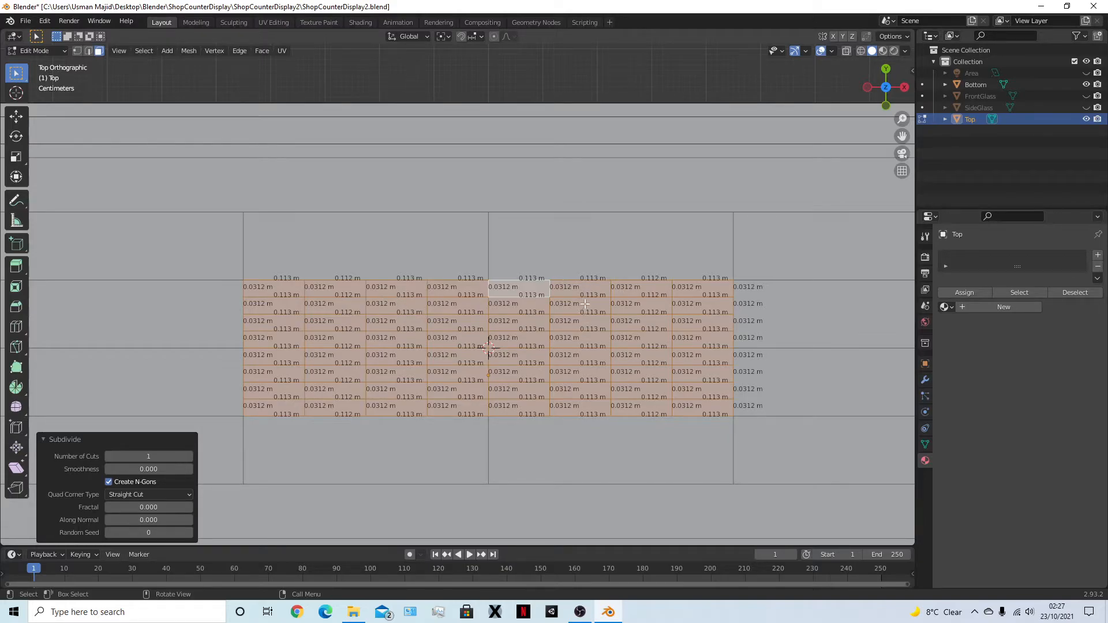
drag(388, 305, 599, 363)
drag(394, 319, 595, 380)
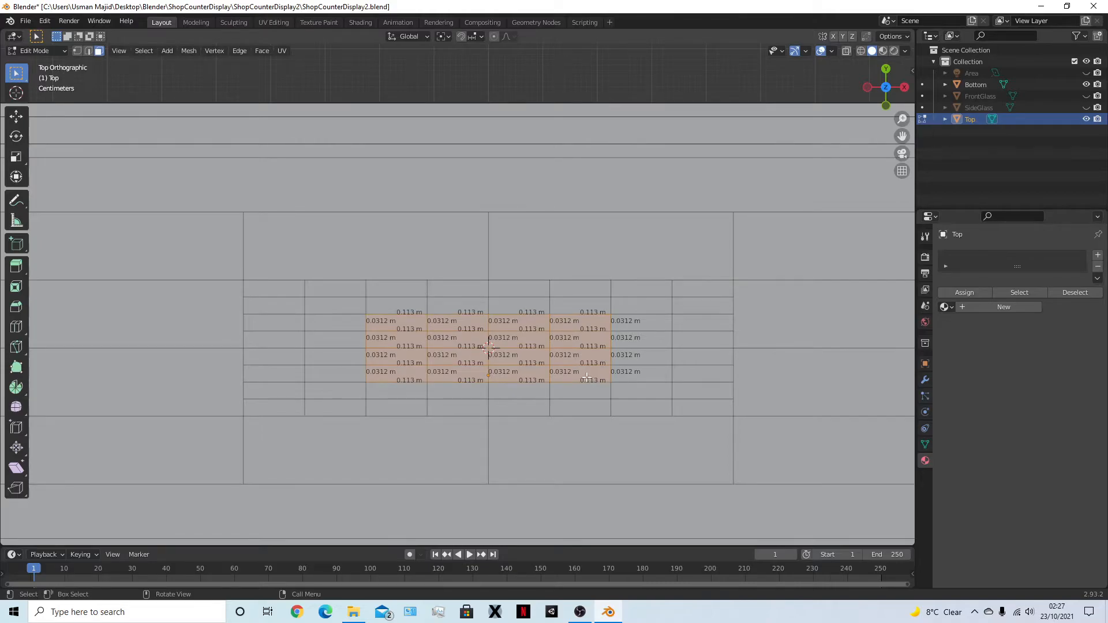
right_click(437, 341)
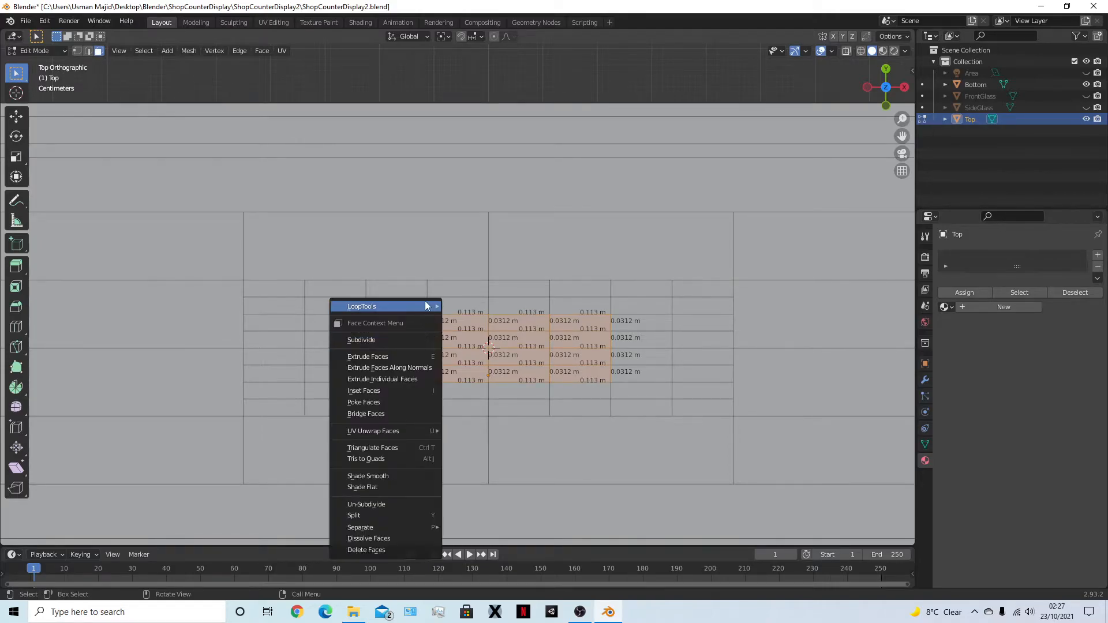
mouse_move(425, 306)
click(490, 318)
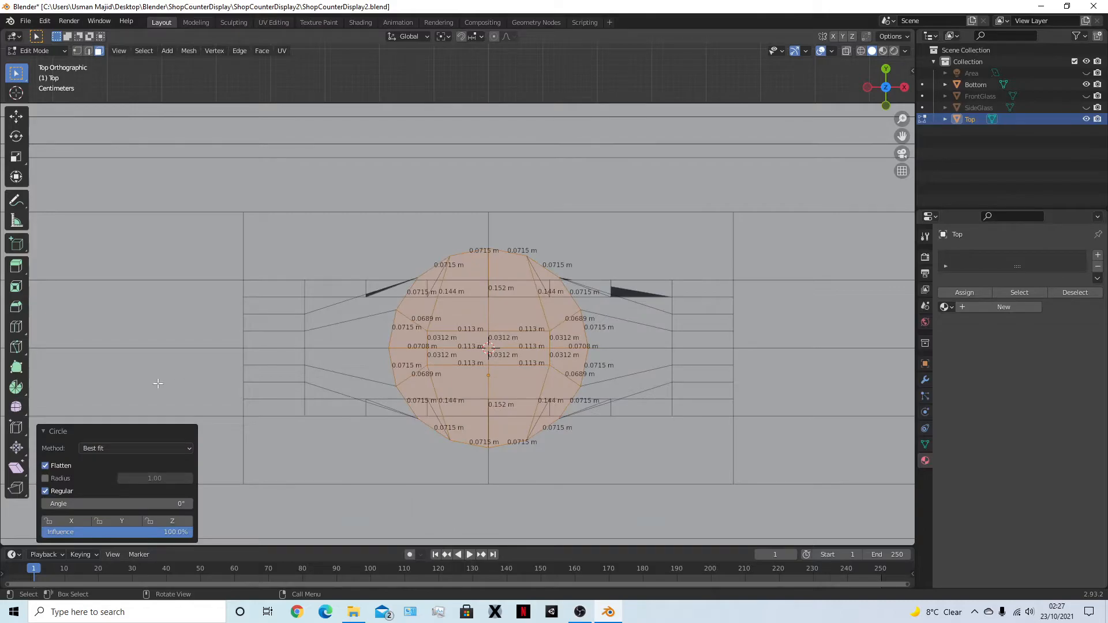
click(58, 479)
drag(154, 478, 113, 479)
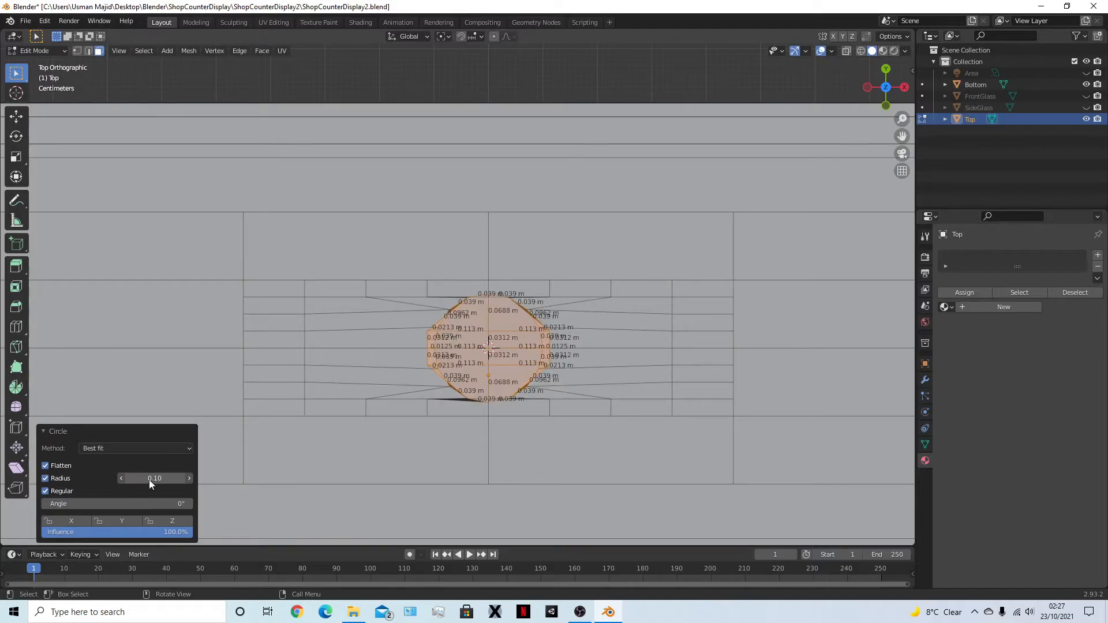
key(Escape)
right_click(359, 412)
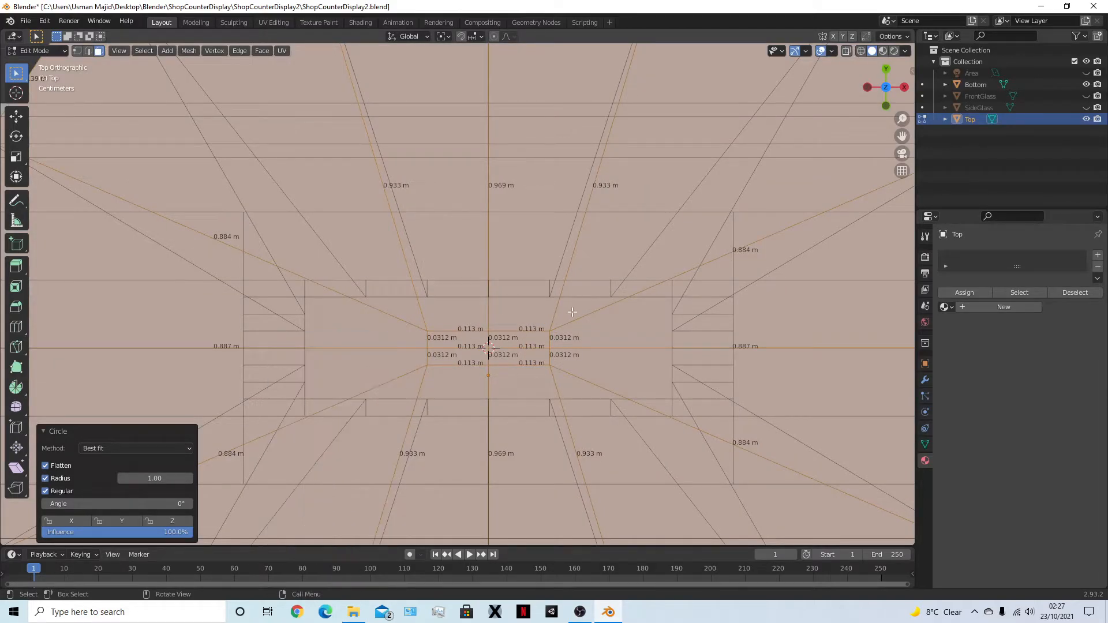
key(ctrl+z)
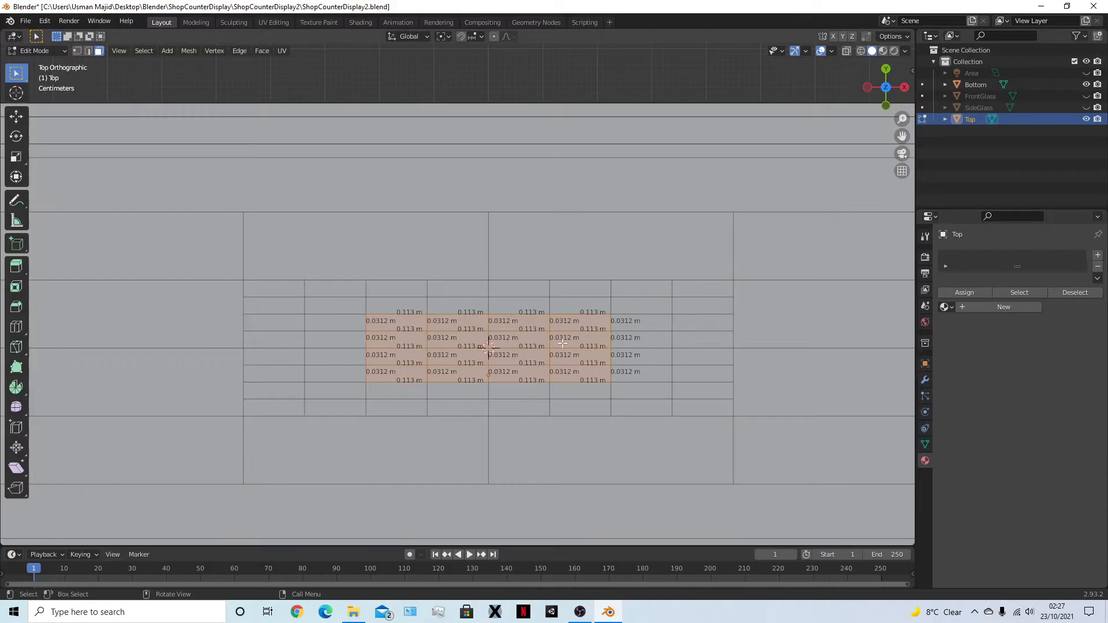
Select the central block two faces wide and four deep, try subdividing it with one cut, and undo the subdivision
key(b)
drag(455, 320, 524, 377)
right_click(456, 326)
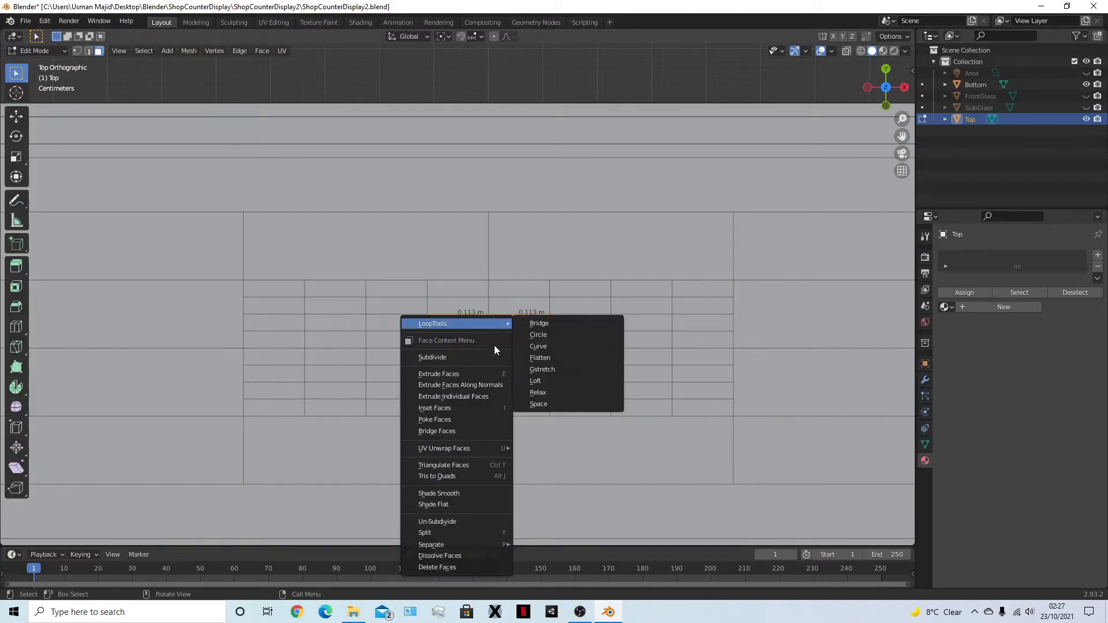
click(466, 357)
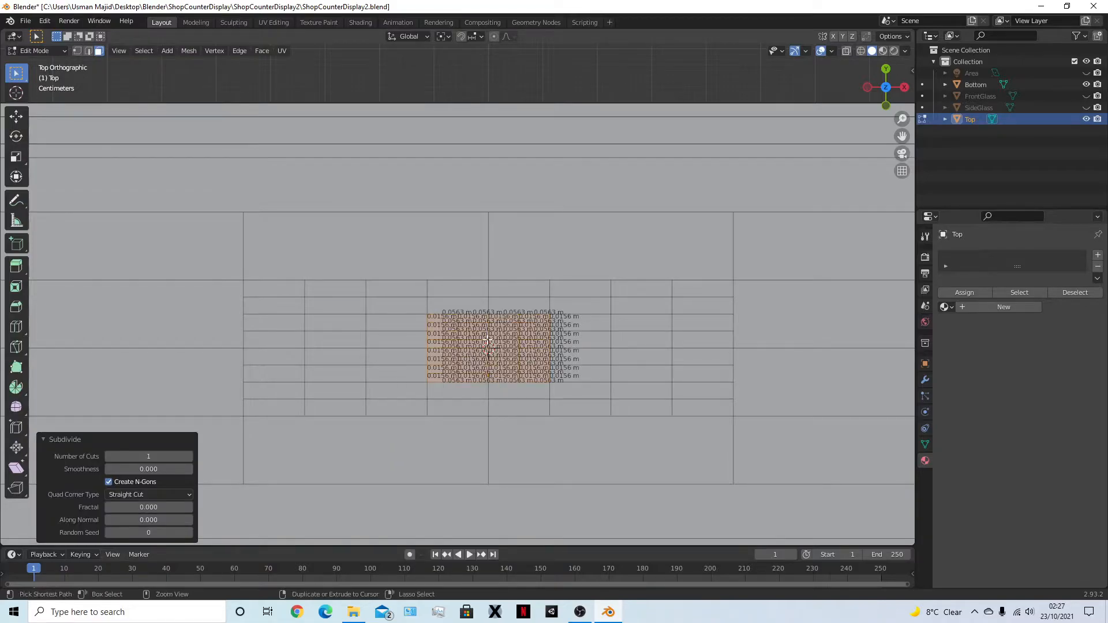
key(ctrl+z)
Try the LoopTools Circle on the undivided central block without a fixed radius, and undo it
right_click(484, 331)
mouse_move(488, 300)
click(547, 310)
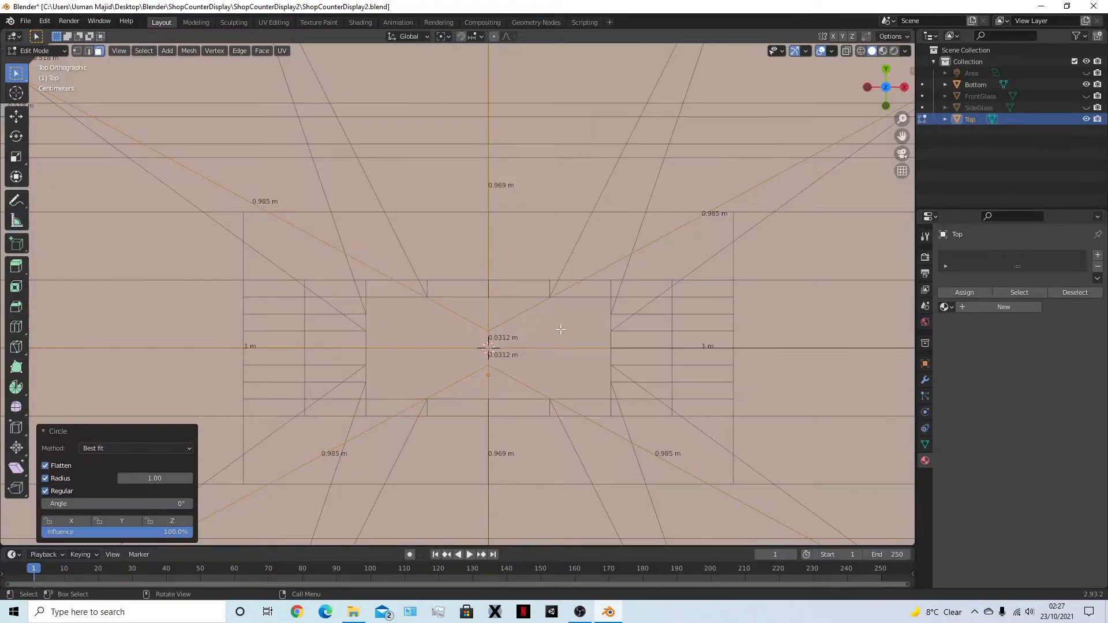
click(69, 479)
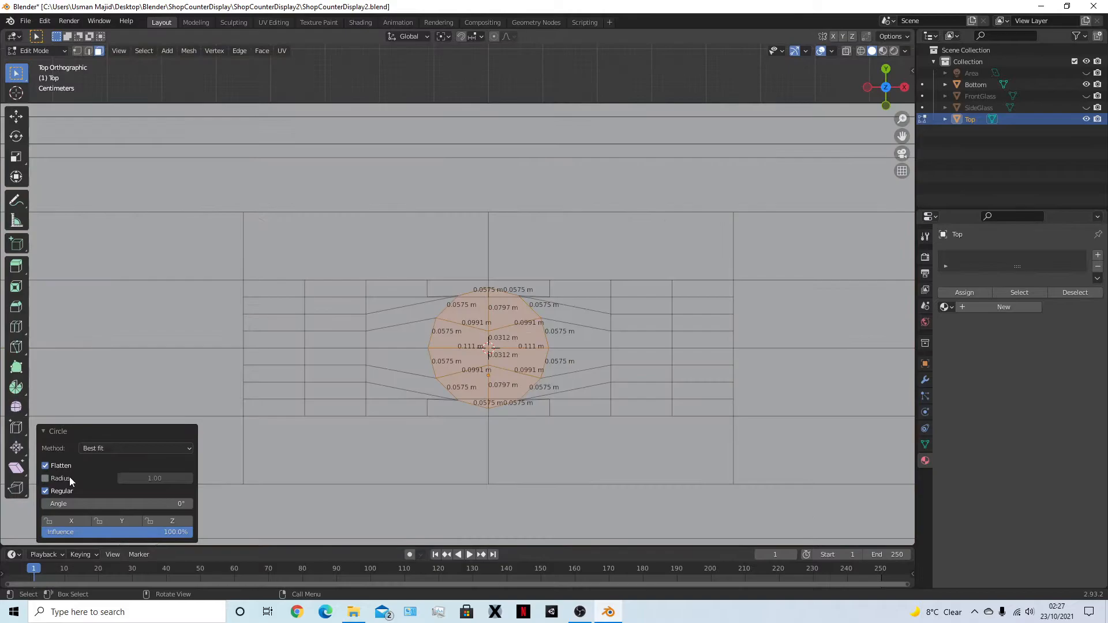
click(69, 477)
key(ctrl+z)
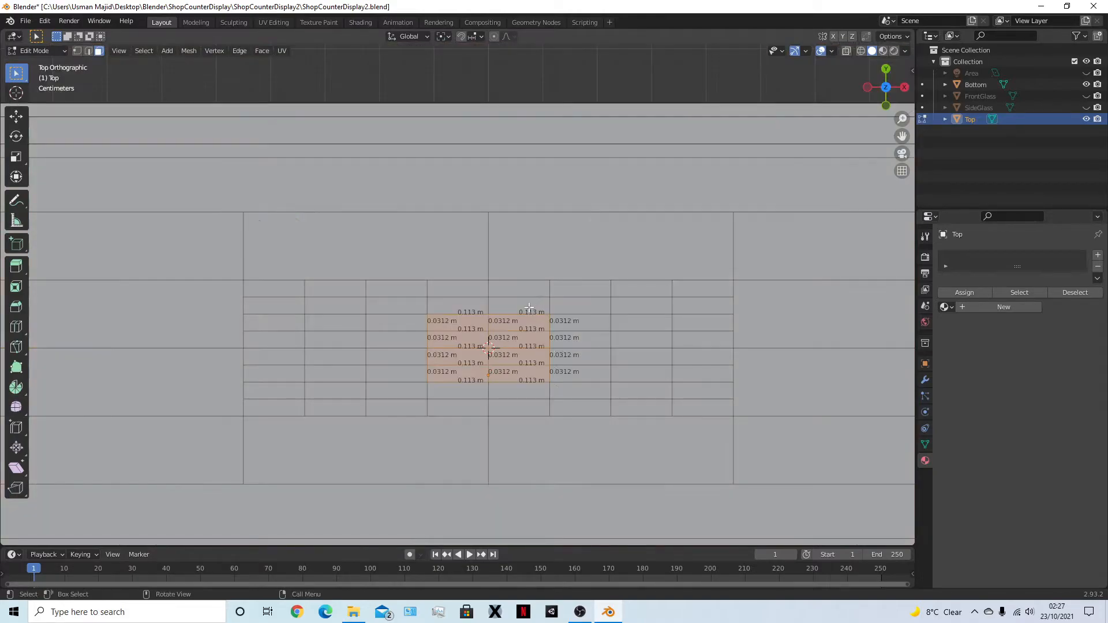
Subdivide the selected central block with one cut and shape it into a LoopTools circle with the custom radius off
right_click(514, 327)
mouse_move(513, 326)
click(507, 361)
right_click(496, 326)
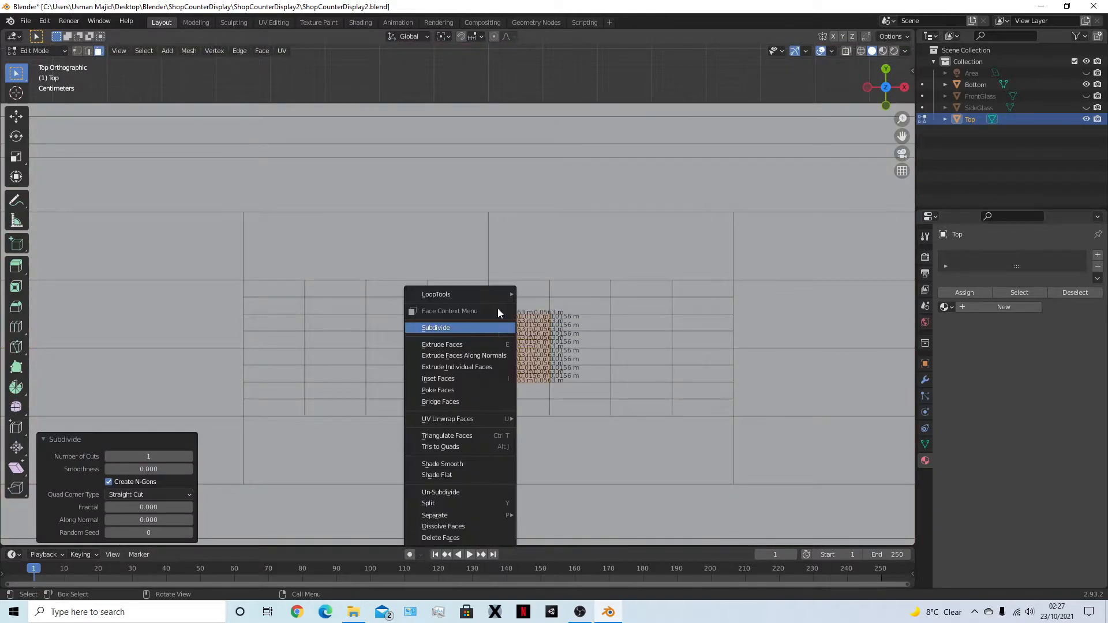
mouse_move(499, 294)
click(550, 306)
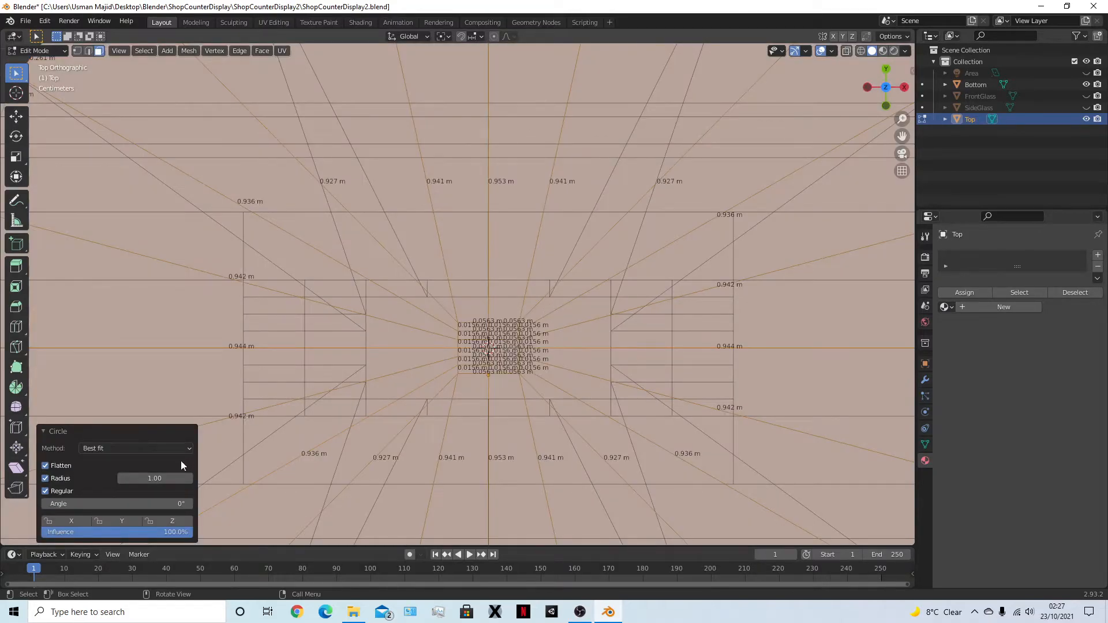
click(60, 480)
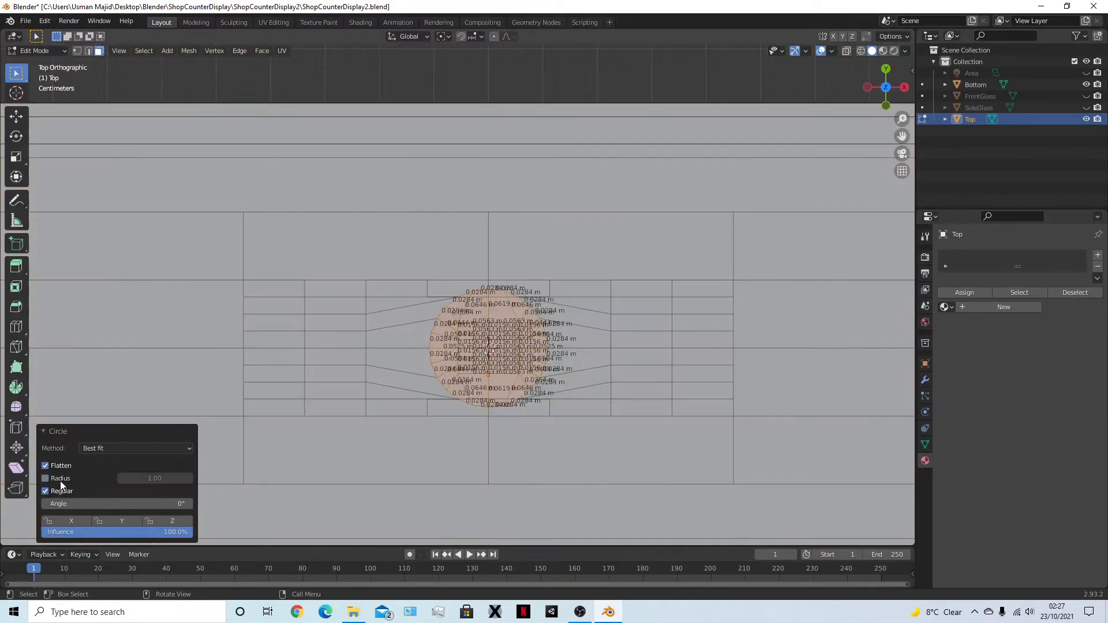
Turn off the edge length measurements in the viewport overlays and view the circular faces at an angle
scroll(547, 329, up, 8)
scroll(582, 344, down, 3)
middle_drag(560, 356, 571, 345)
click(831, 51)
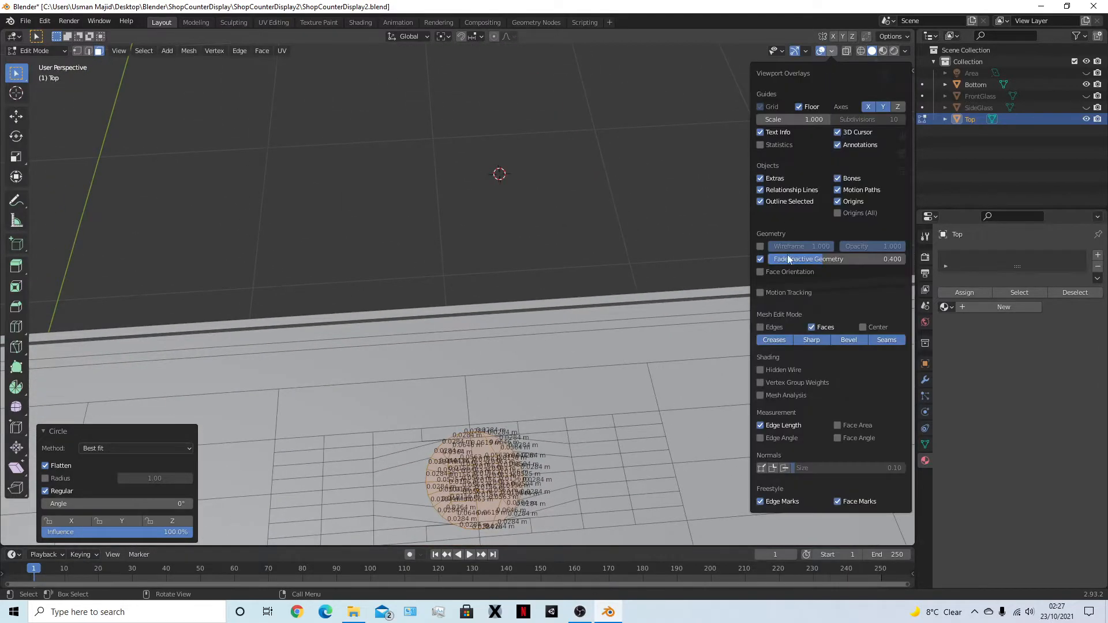
click(772, 428)
middle_drag(583, 392, 589, 387)
scroll(590, 387, down, 2)
middle_drag(596, 428, 603, 399)
shift+middle_drag(619, 455, 532, 376)
scroll(532, 376, up, 2)
shift+middle_drag(499, 413, 501, 342)
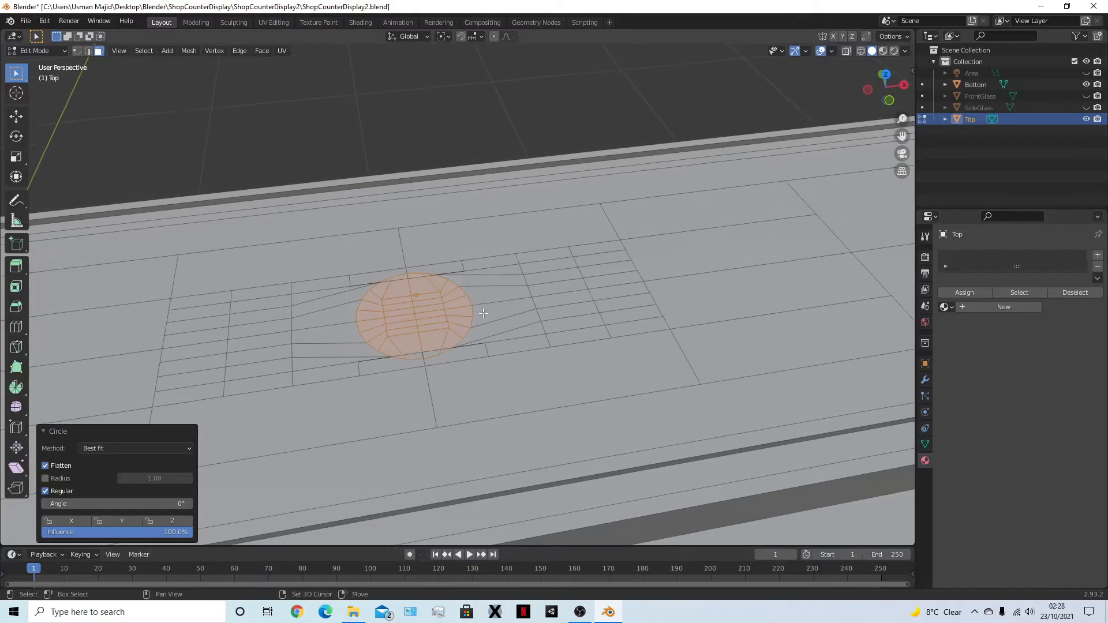
Scale the circular face region down to 0.6 of its size
scroll(505, 319, up, 3)
key(s)
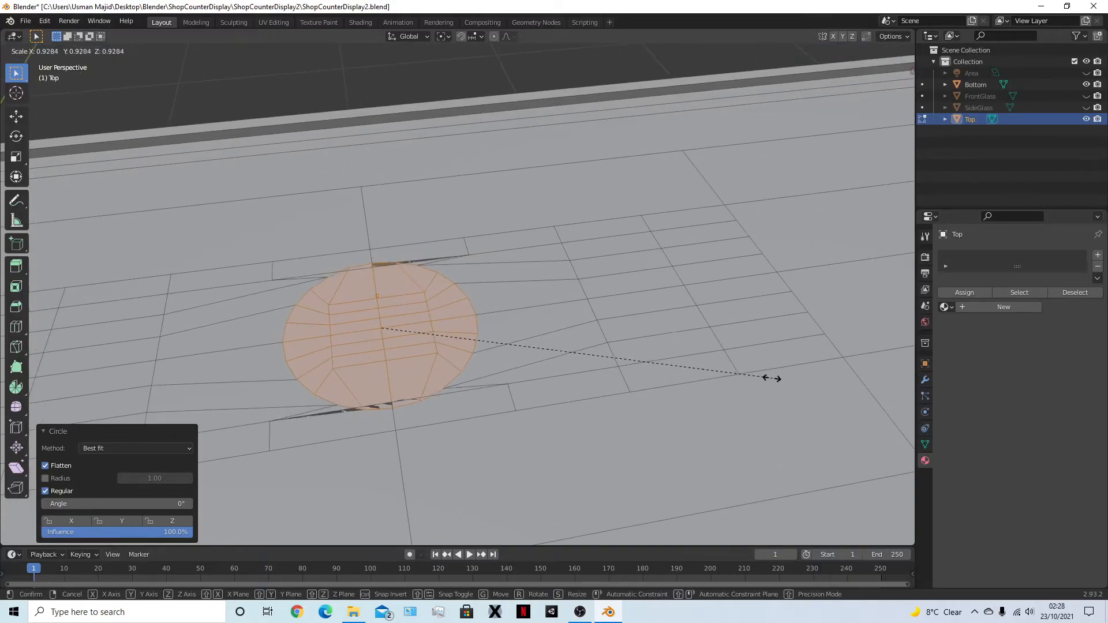
click(641, 348)
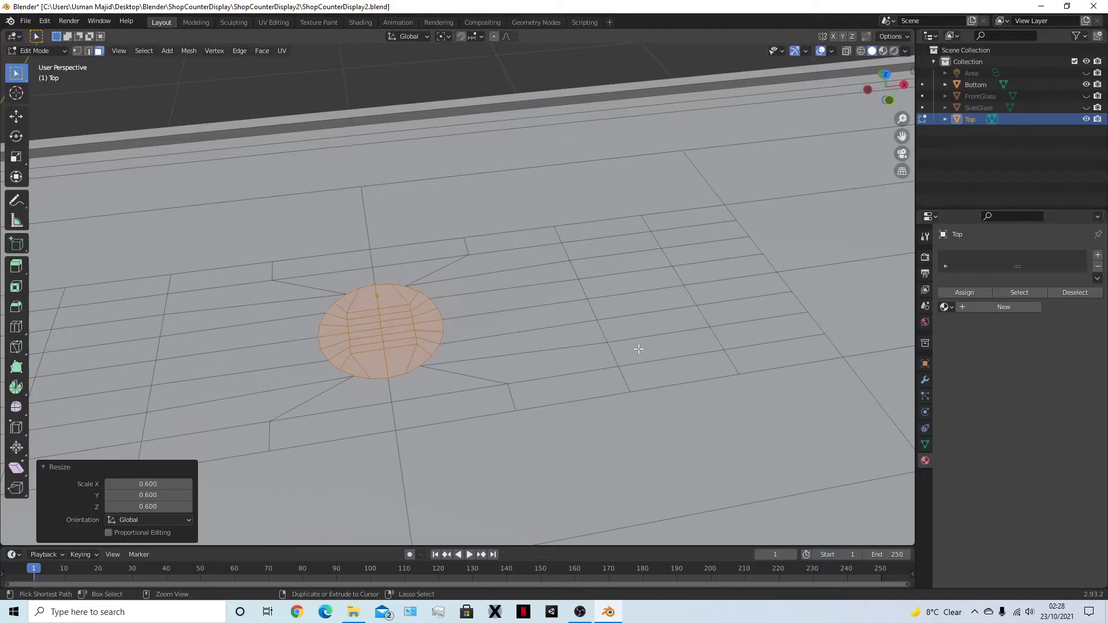
Unhide the SideGlass object and turn on X-ray, viewing the counter from its right side
middle_drag(612, 355, 616, 256)
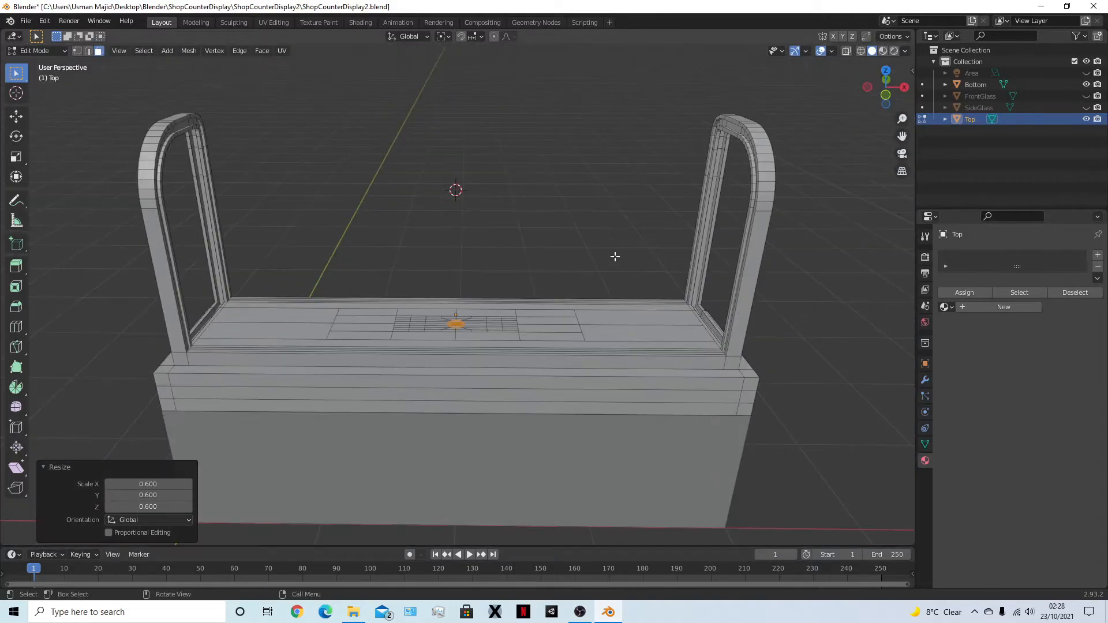
key(KP_1)
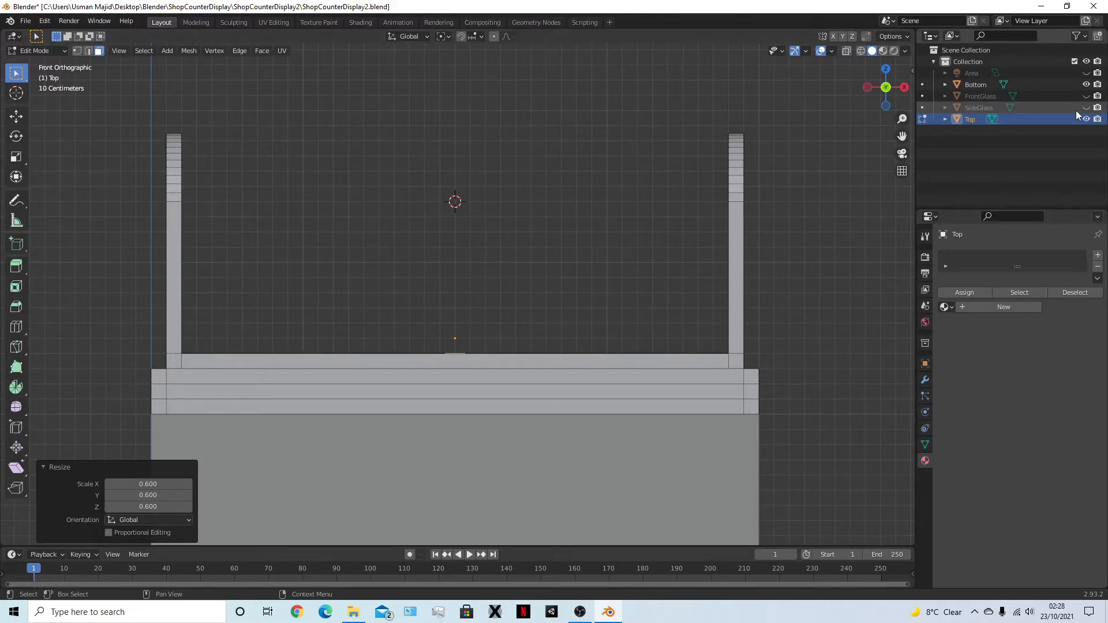
key(alt+z)
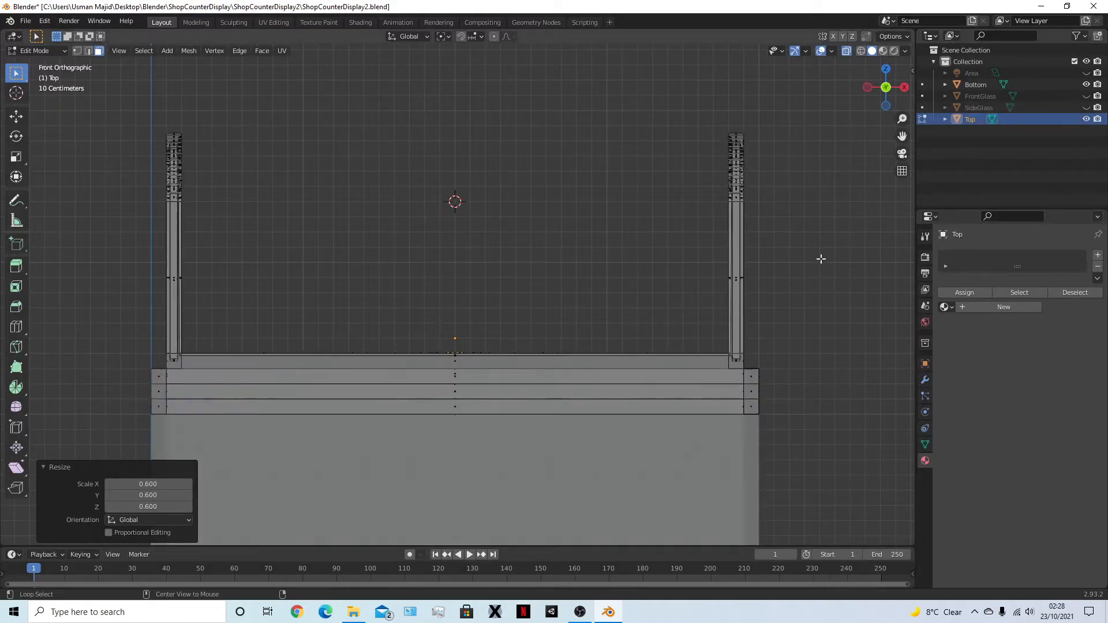
click(1087, 108)
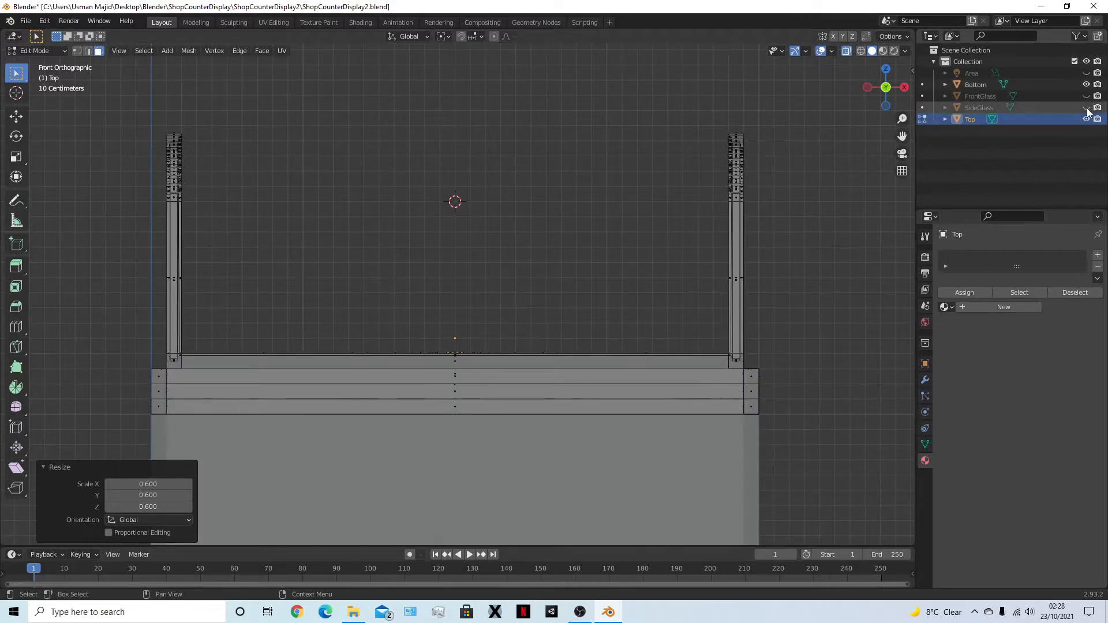
key(KP_3)
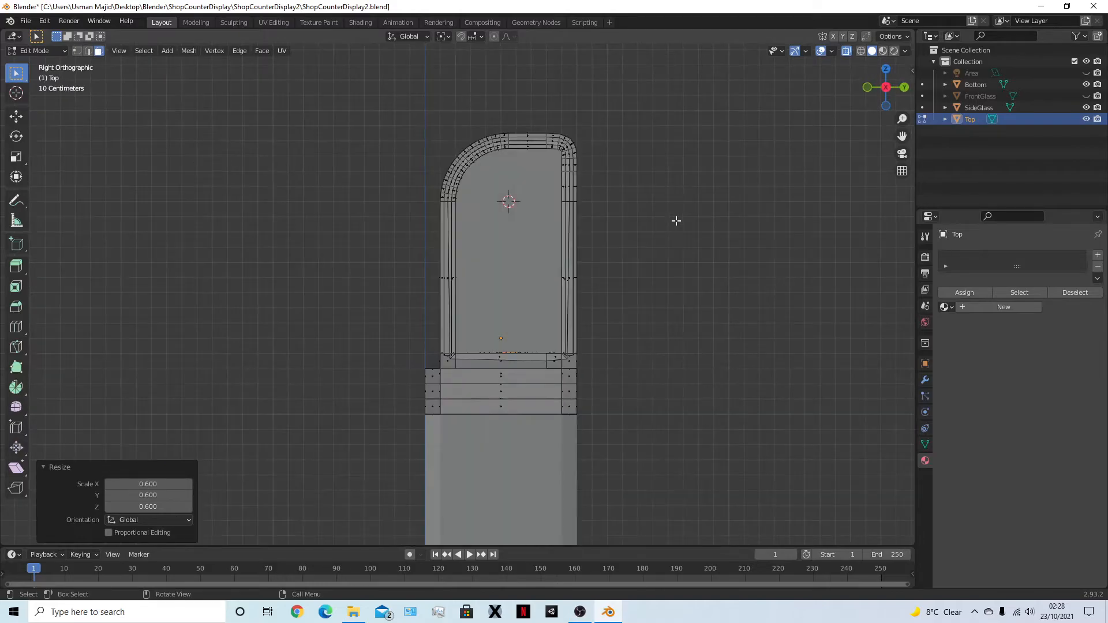
key(alt+z)
key(alt+z)
Extrude the circular faces 1 m upward to form a cylindrical post on the counter top
scroll(646, 271, up, 3)
key(e)
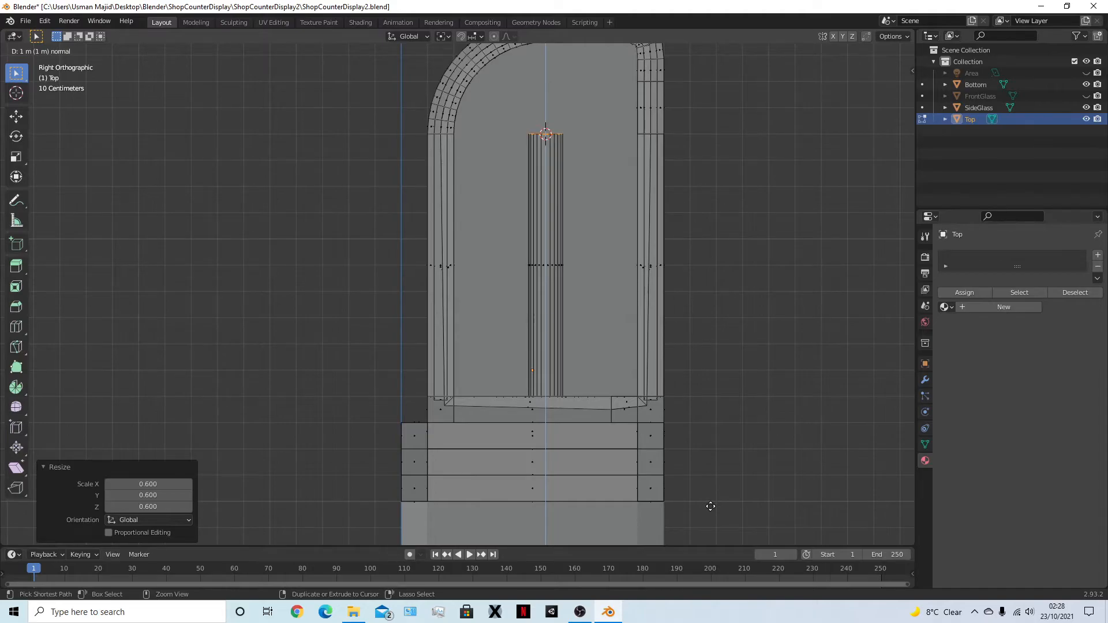
key(Return)
middle_drag(711, 507, 526, 325)
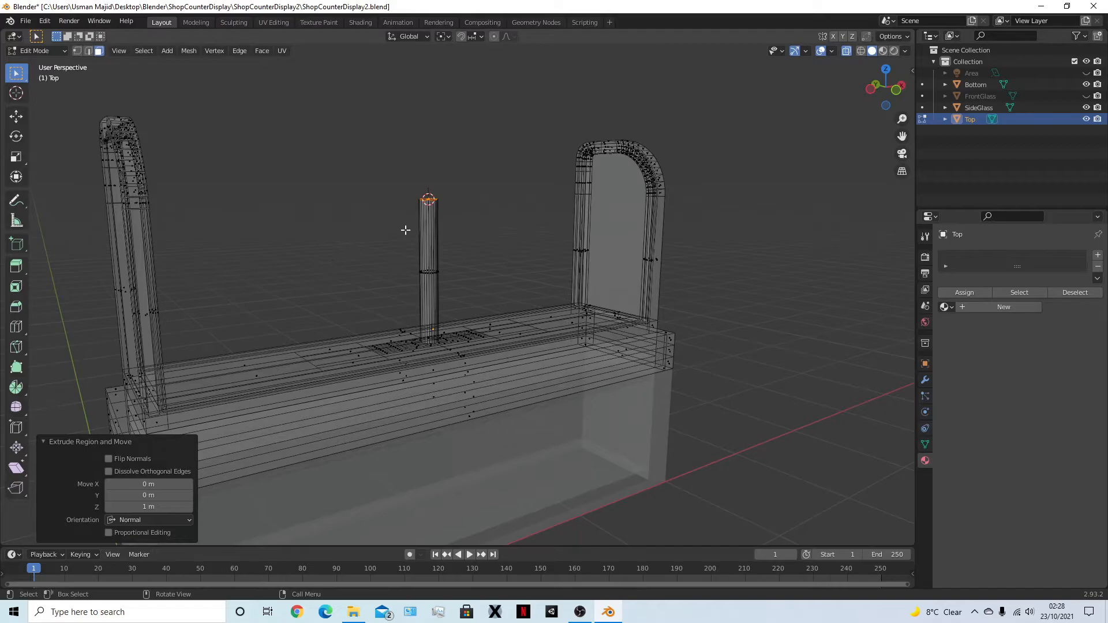
Return to Object Mode, turn off X-ray and save the file
key(Tab)
middle_drag(534, 238, 565, 228)
key(alt+z)
mouse_move(566, 232)
middle_down()
mouse_move(543, 249)
mouse_move(606, 250)
mouse_move(725, 219)
middle_up()
key(ctrl+s)
scroll(649, 282, up, 3)
click(526, 252)
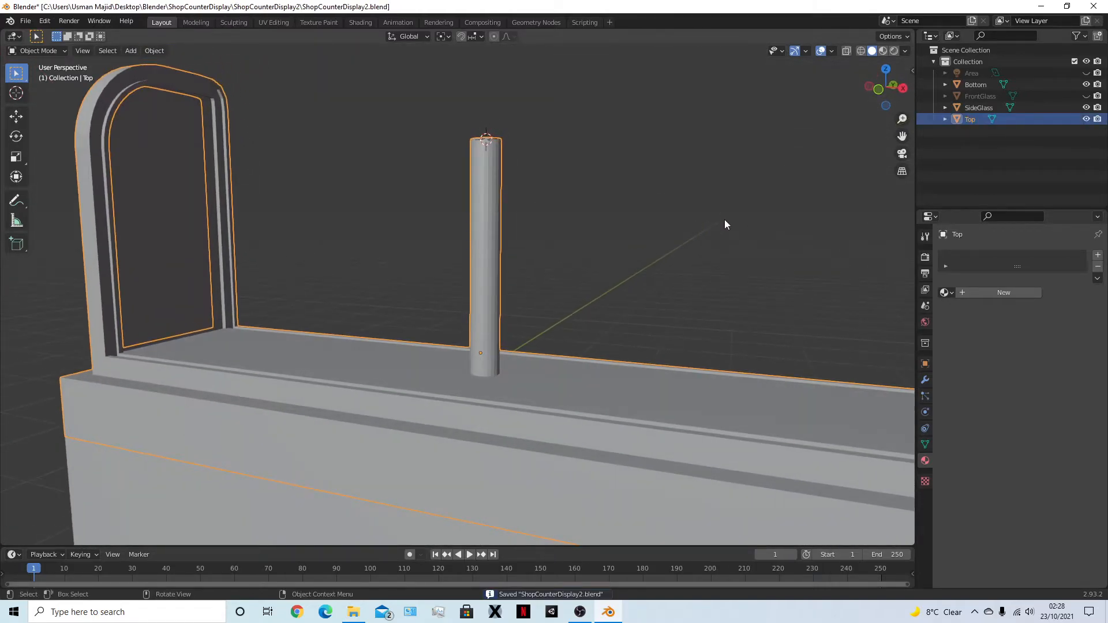
key(Tab)
key(Tab)
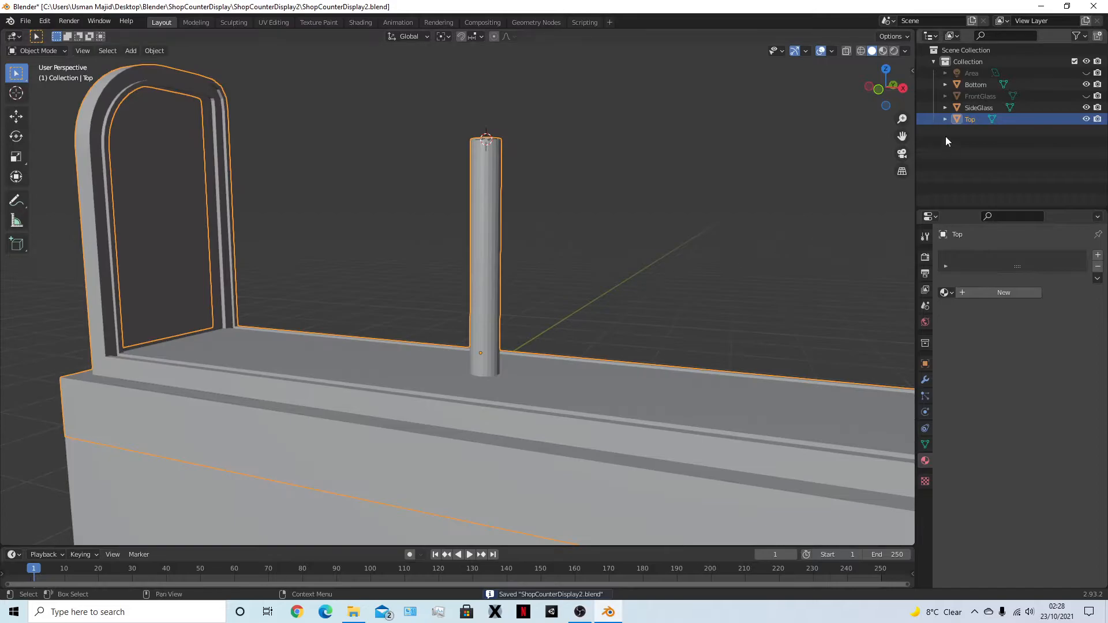
Hide the SideGlass object and save the file
click(1075, 108)
click(1086, 107)
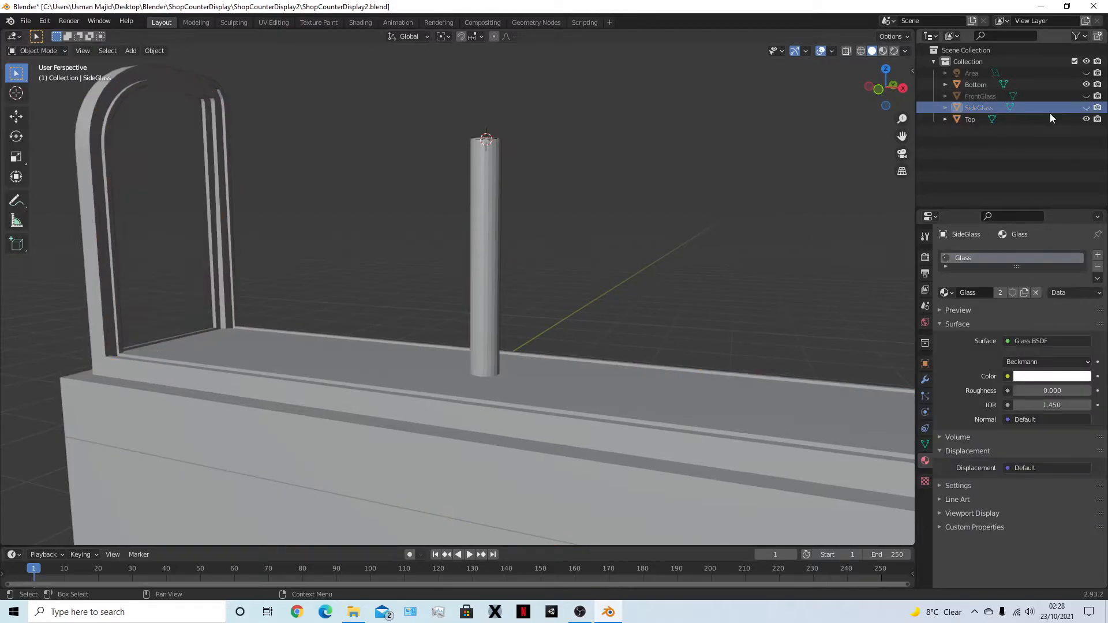
key(KP_5)
key(KP_3)
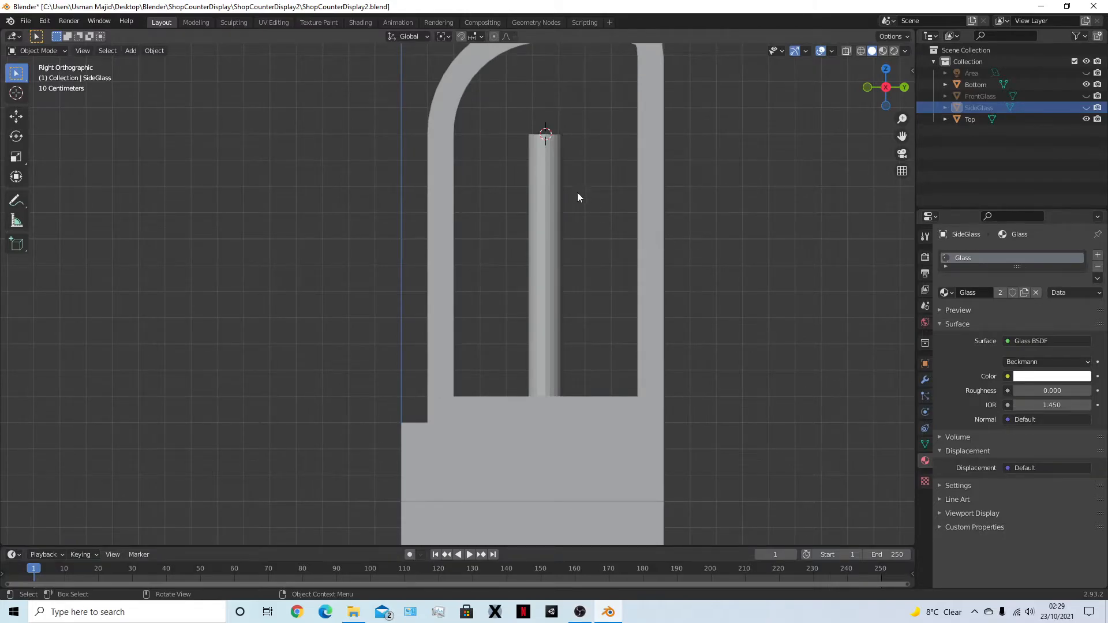
key(ctrl+s)
Edit the Top object from the front view and add three evenly spaced loop cuts along the cylindrical post
key(KP_1)
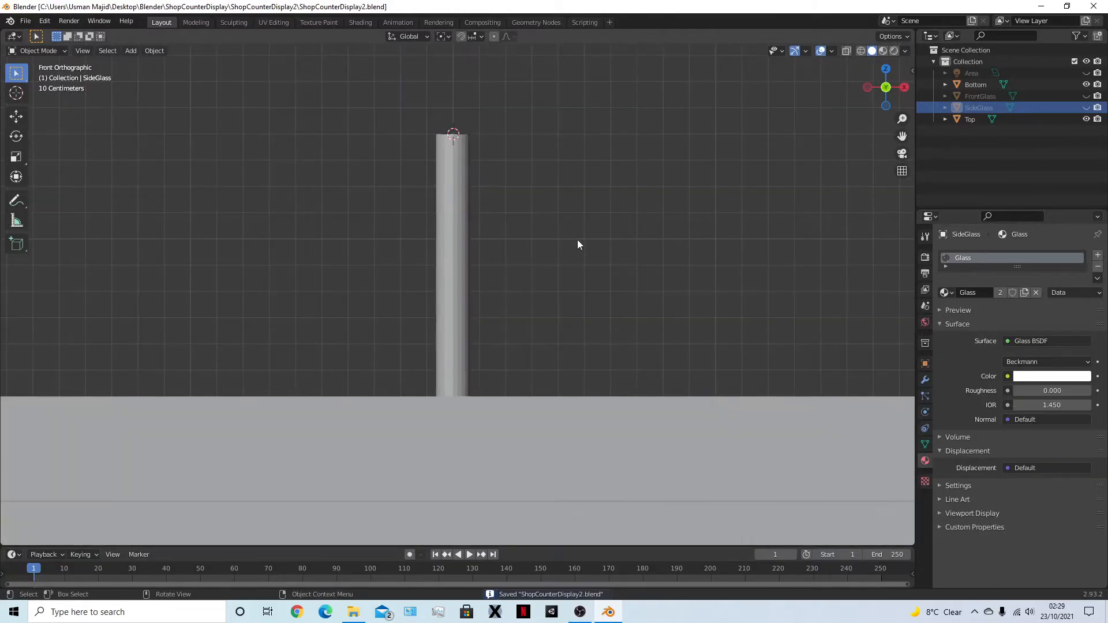
click(436, 259)
key(Tab)
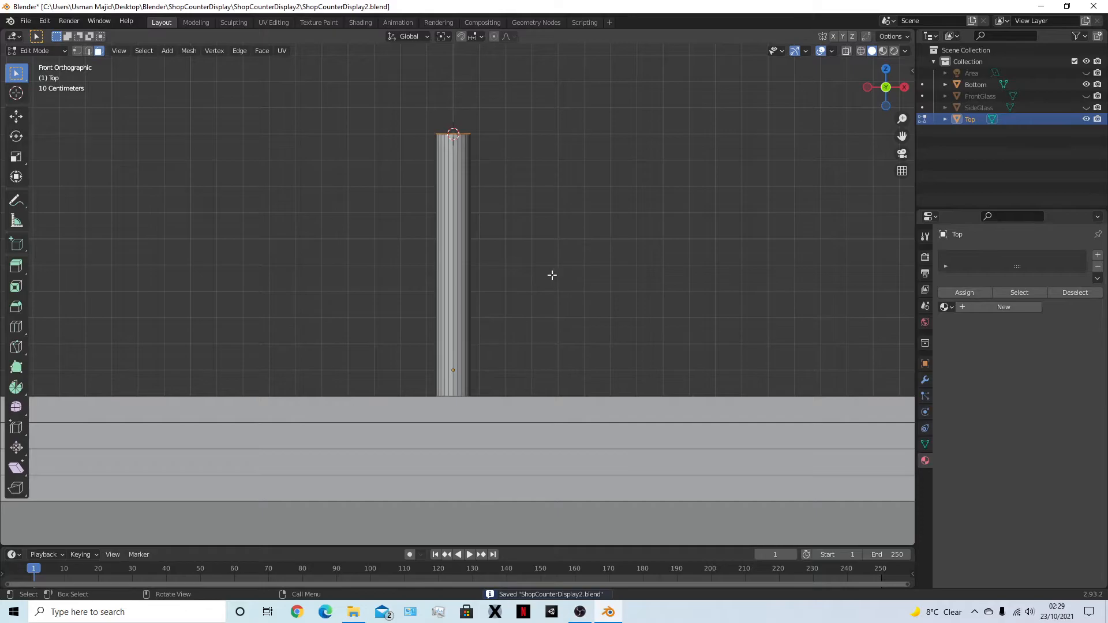
key(ctrl+r)
scroll(461, 247, up, 2)
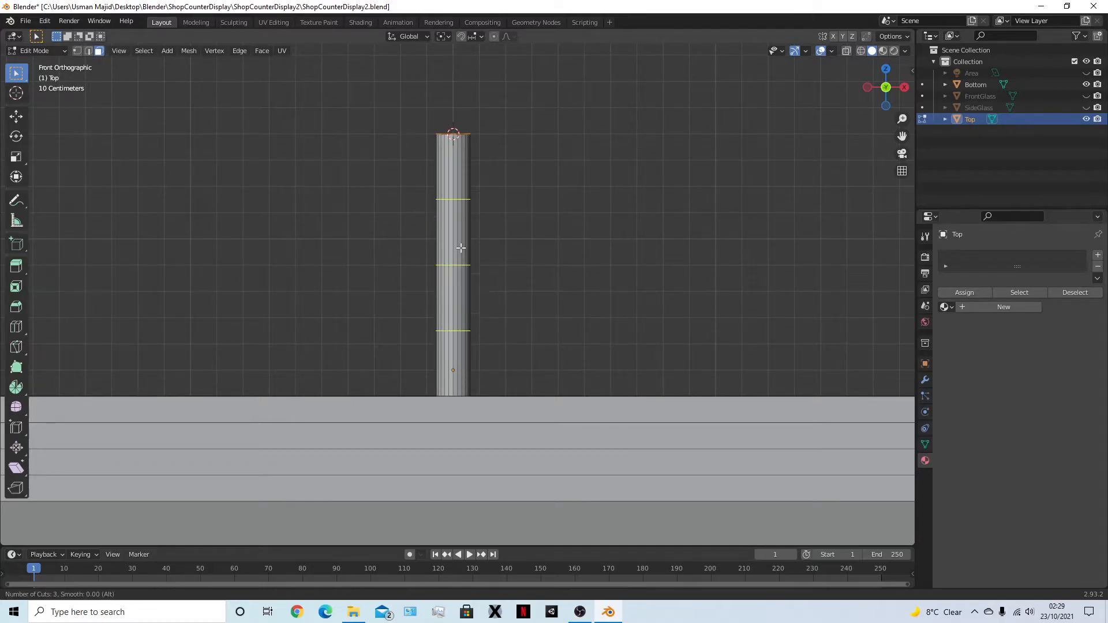
click(461, 248)
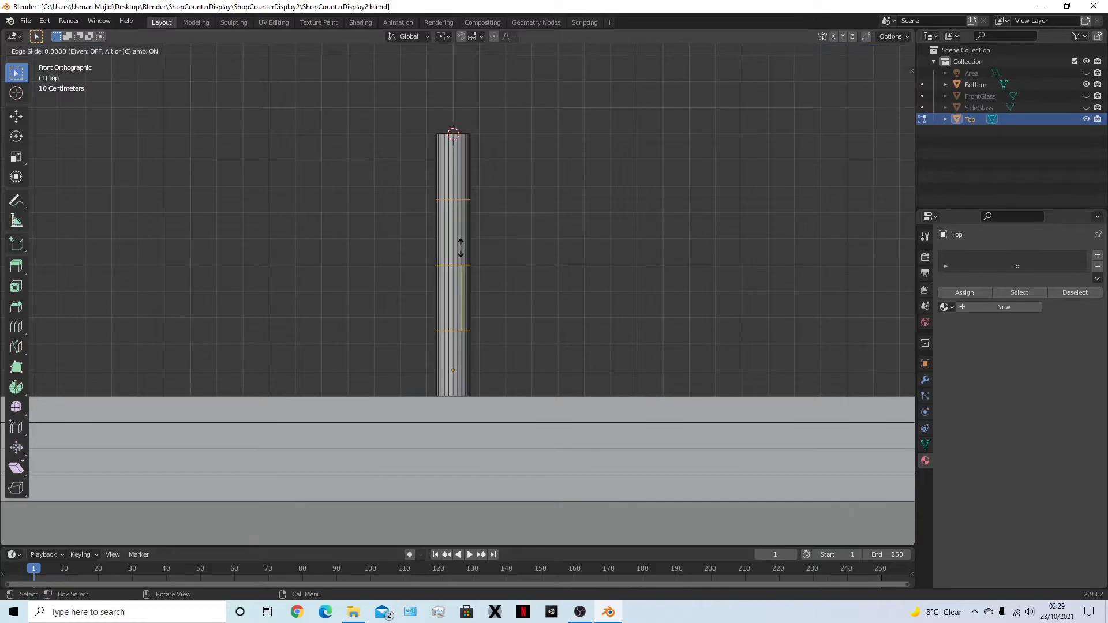
right_click(458, 242)
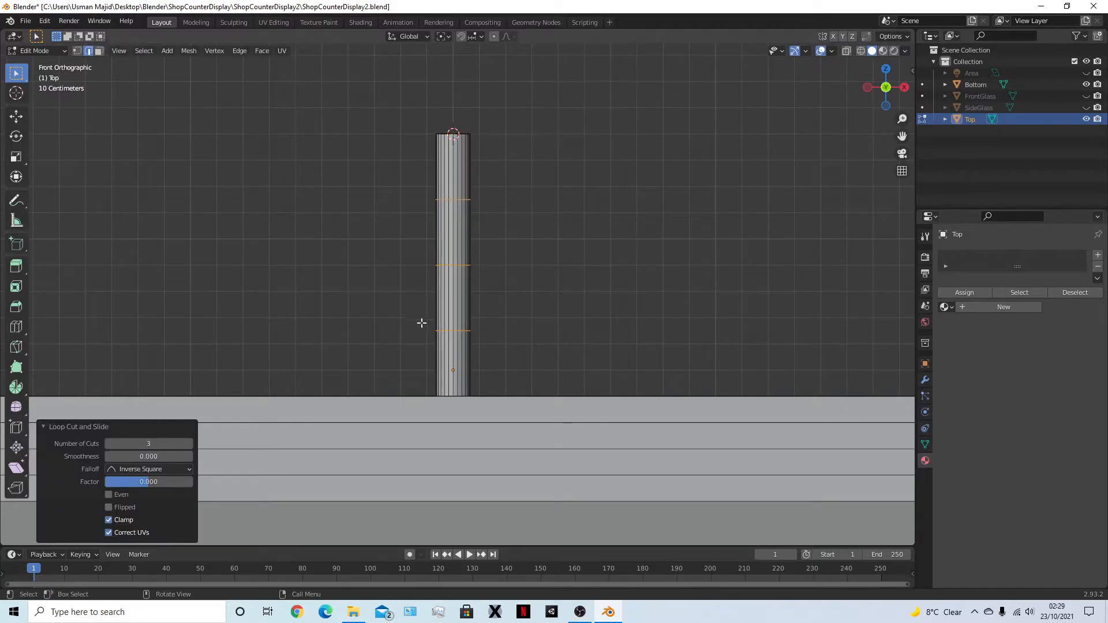
click(545, 306)
Add a loop cut to the post 0.02 m above its lowest dividing edge loop
key(ctrl+r)
click(452, 298)
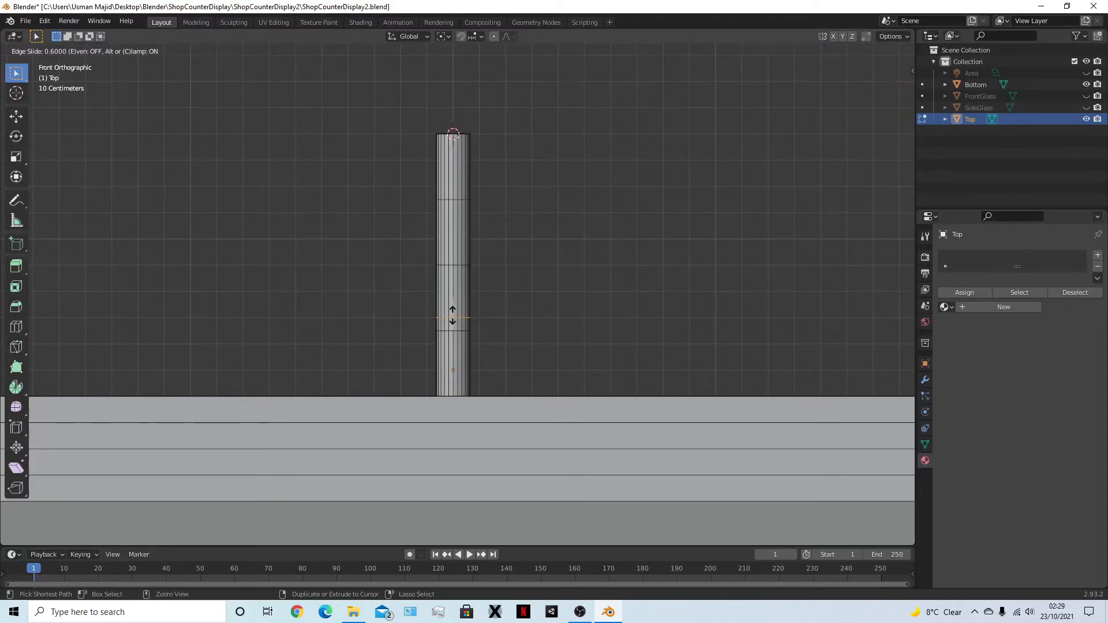
click(453, 347)
key(g)
key(z)
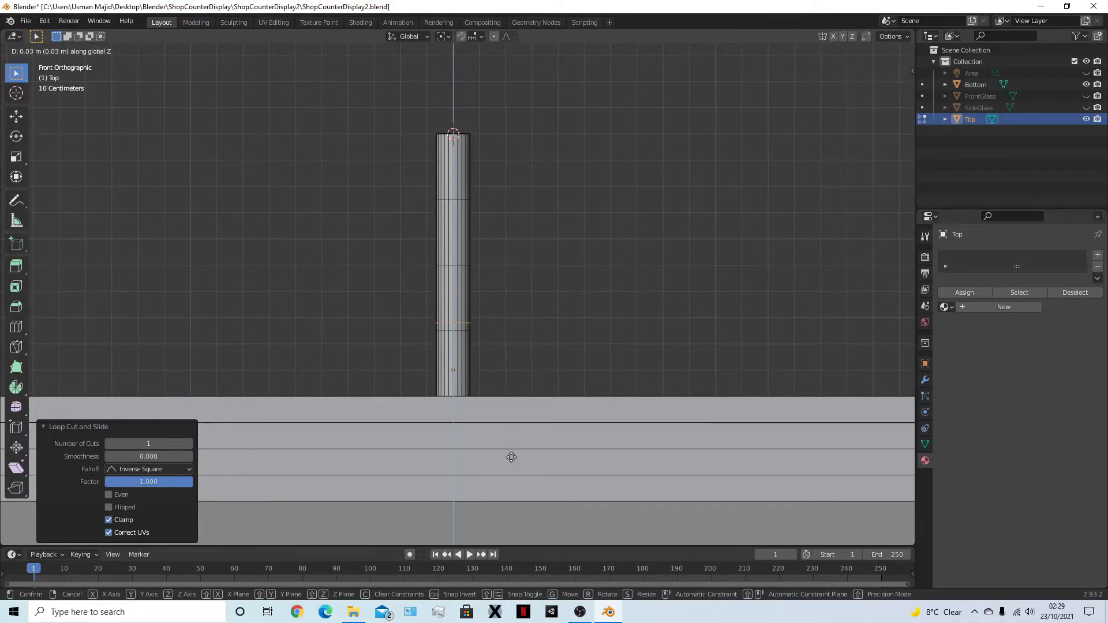
click(541, 470)
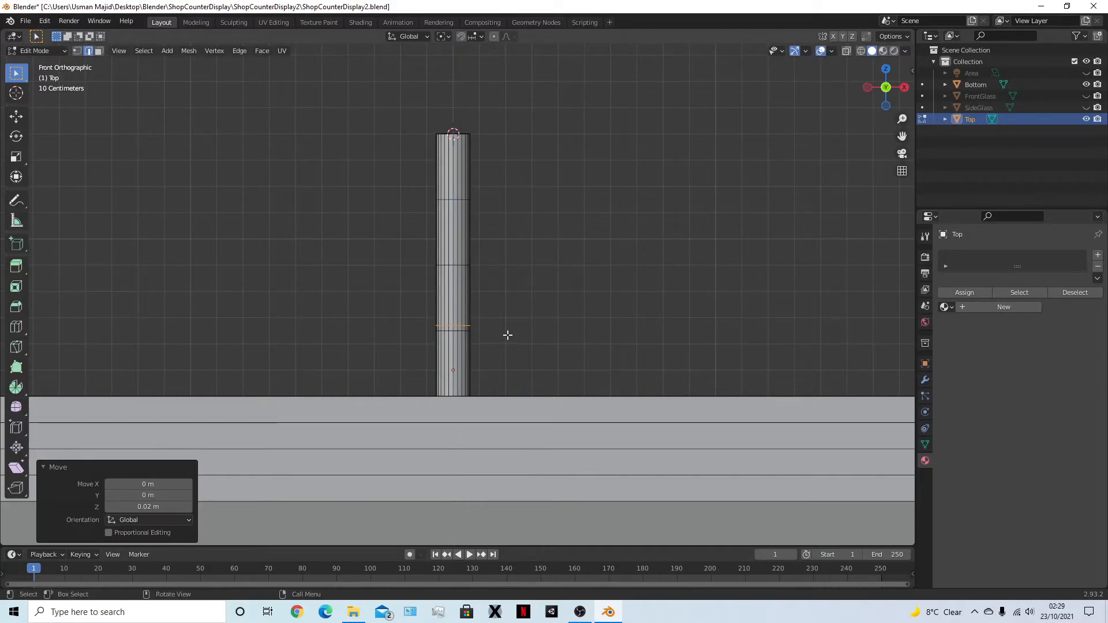
Add a loop cut to the post about 0.02 m below its lowest dividing edge loop
scroll(532, 346, up, 2)
shift+middle_drag(533, 347, 592, 293)
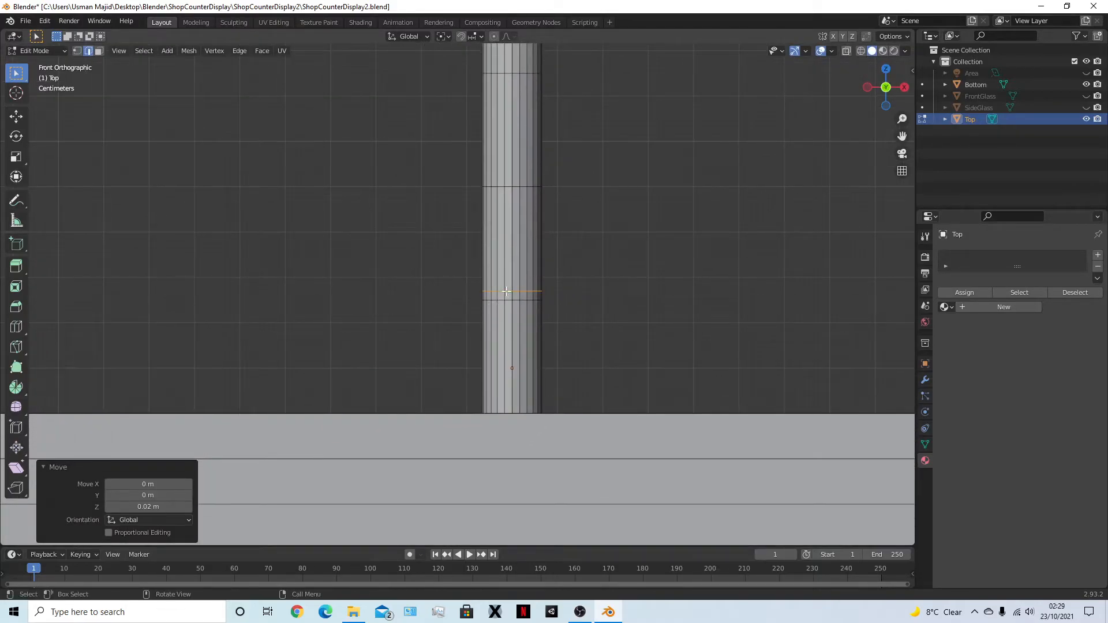
key(g)
key(g)
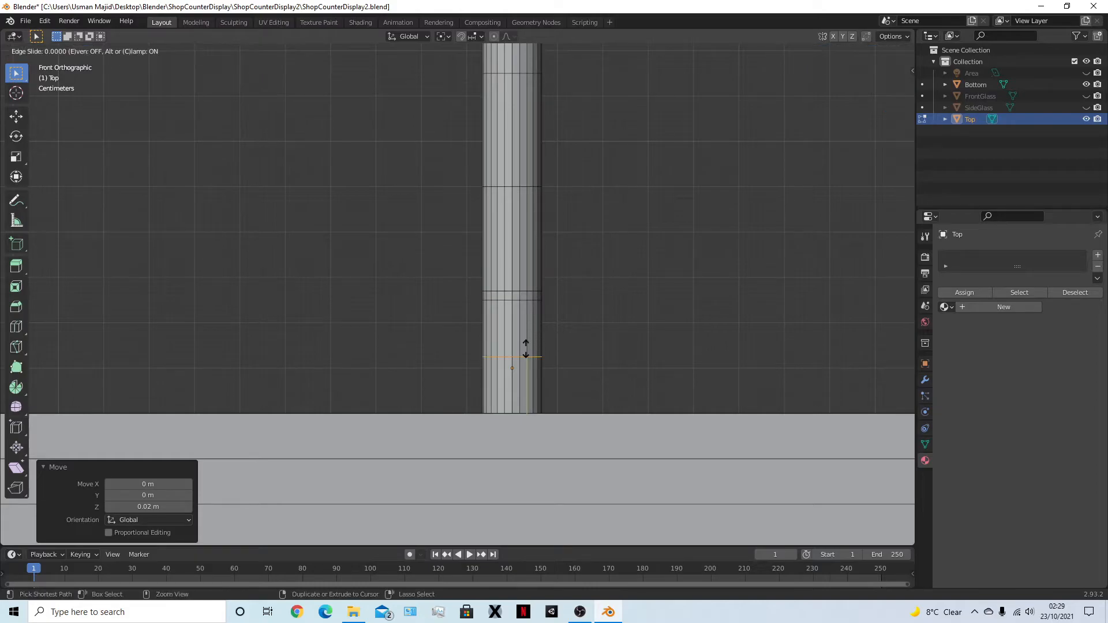
click(529, 259)
key(g)
key(z)
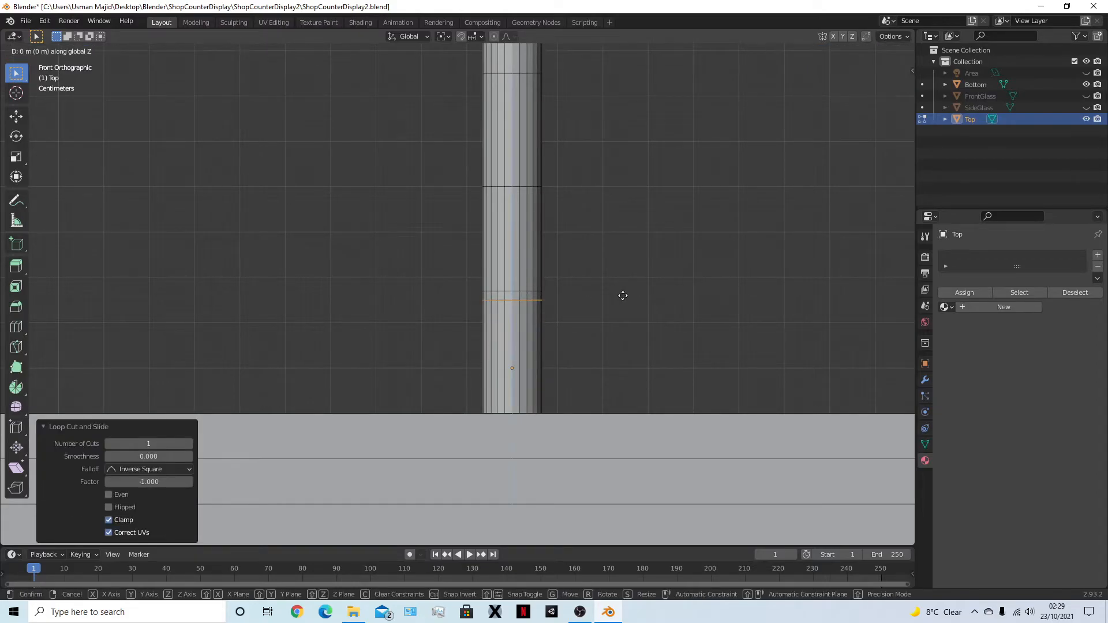
click(620, 337)
click(614, 200)
Add a loop cut to the post 0.02 m below its middle dividing edge loop
shift+middle_drag(632, 183, 614, 284)
key(ctrl+r)
click(512, 321)
click(532, 250)
key(g)
key(z)
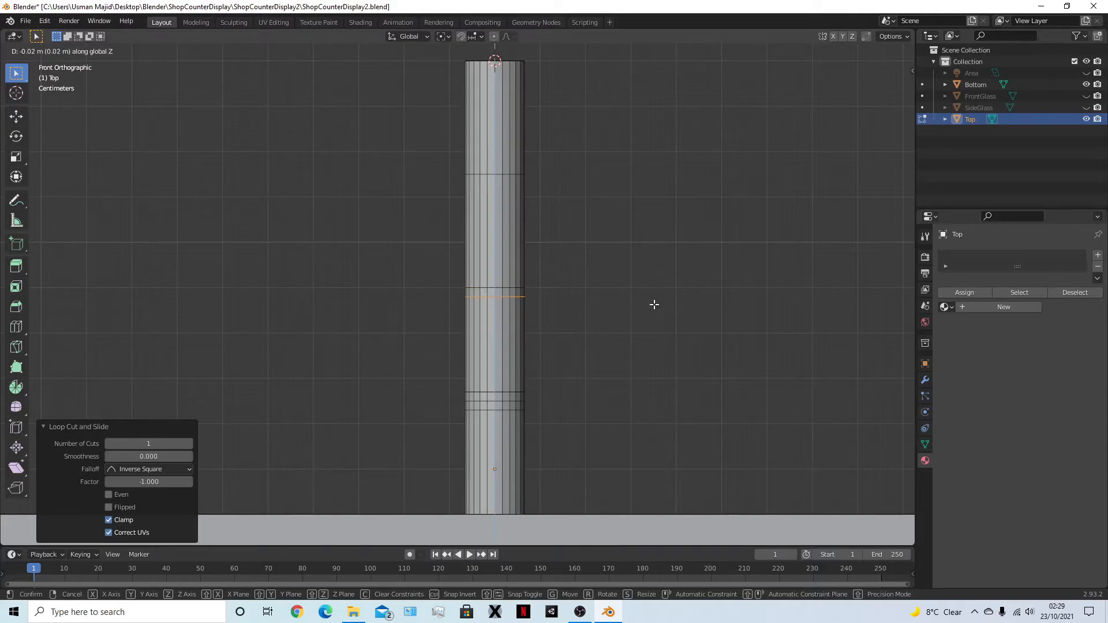
click(653, 306)
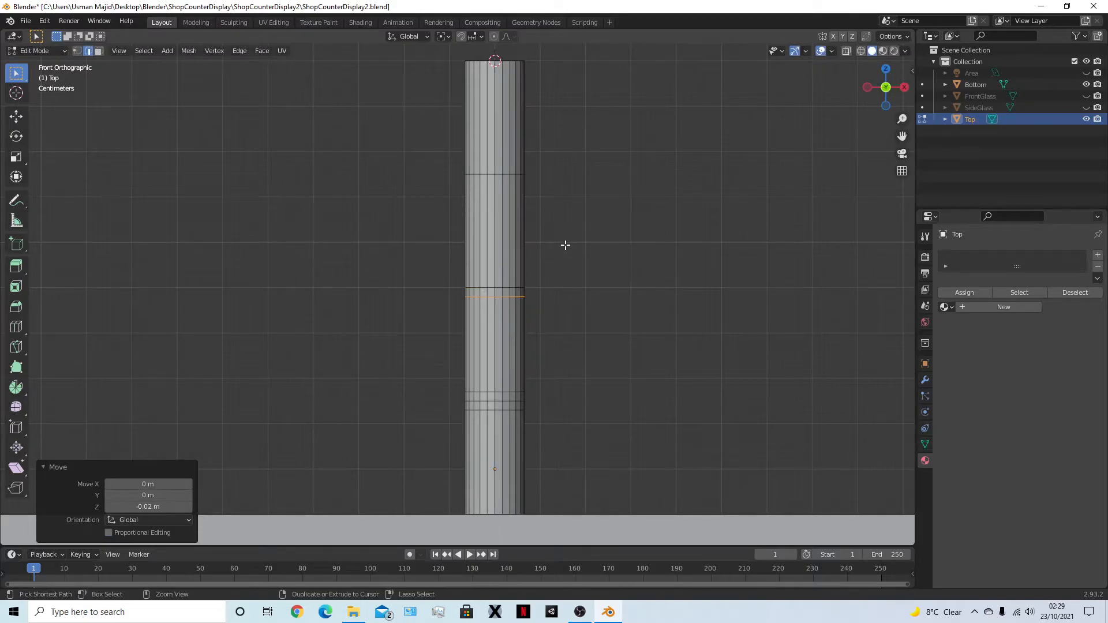
Add a loop cut to the post 0.02 m above its middle dividing edge loop
key(ctrl+r)
drag(514, 237, 514, 296)
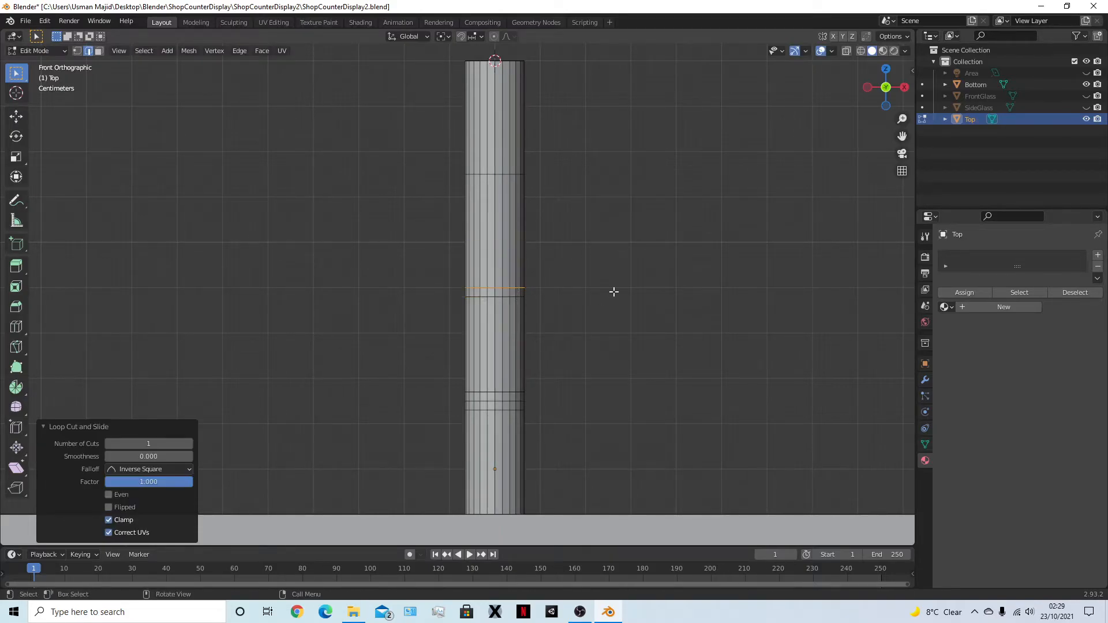
key(g)
key(z)
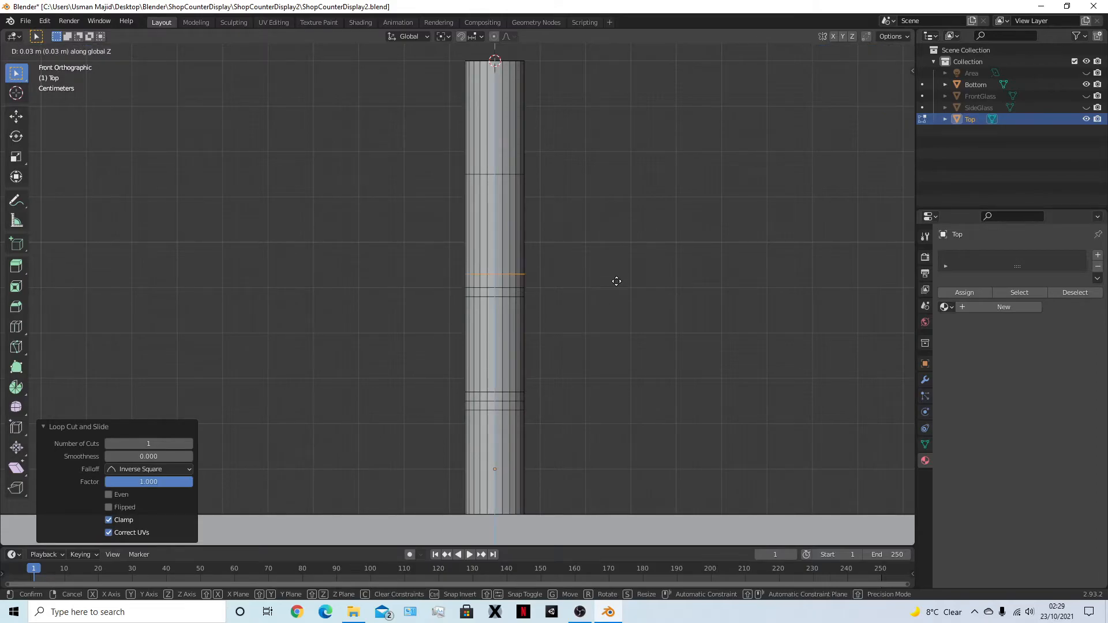
click(615, 277)
Add a loop cut to the post 0.02 m below its uppermost dividing edge loop
key(ctrl+r)
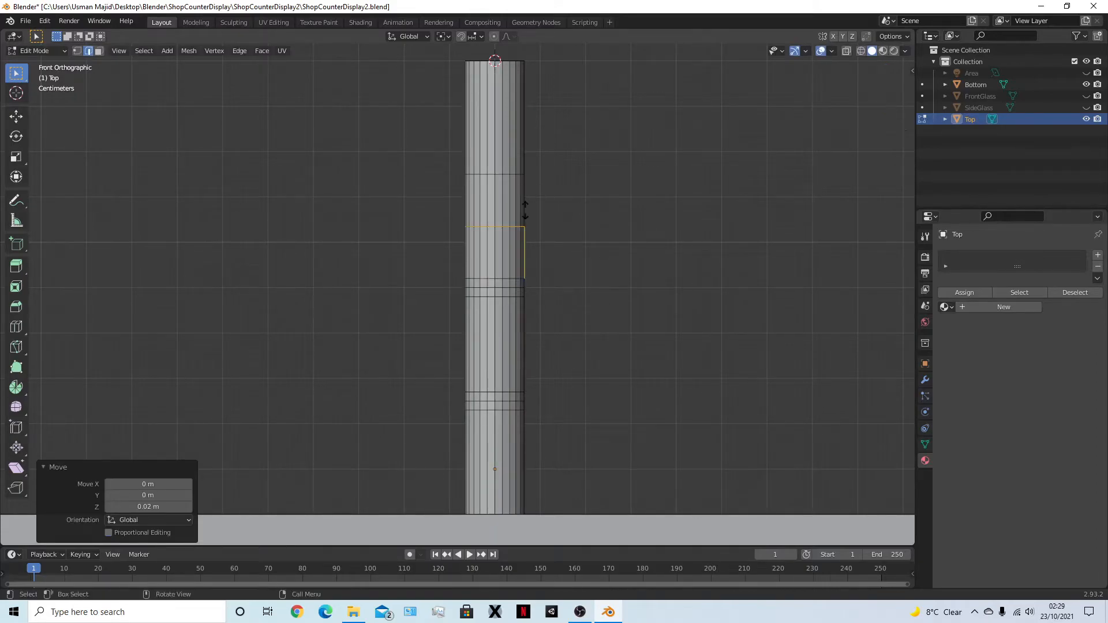
drag(519, 174, 606, 217)
key(g)
key(z)
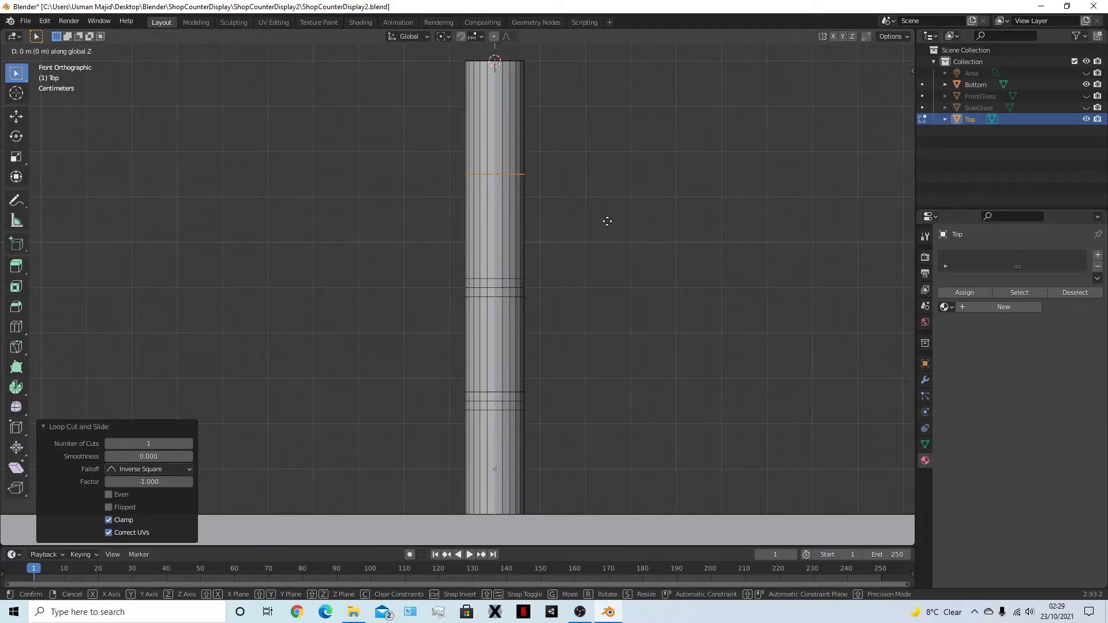
click(609, 228)
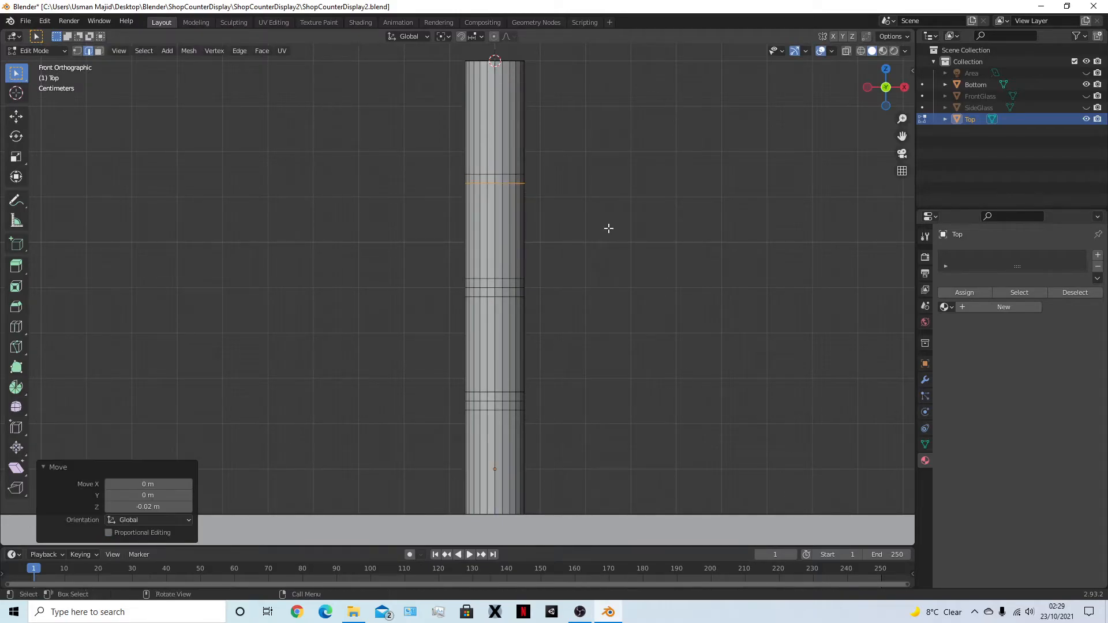
Add a loop cut 0.02 m above the post's uppermost dividing edge loop and save the file
key(ctrl+r)
drag(513, 109, 589, 198)
key(g)
key(z)
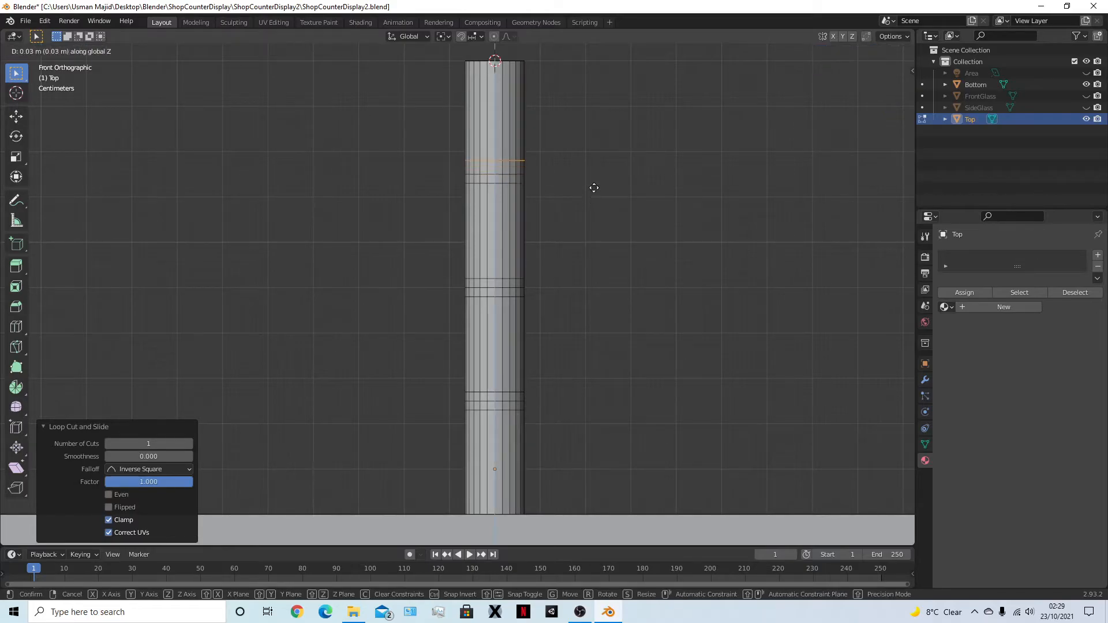
click(594, 191)
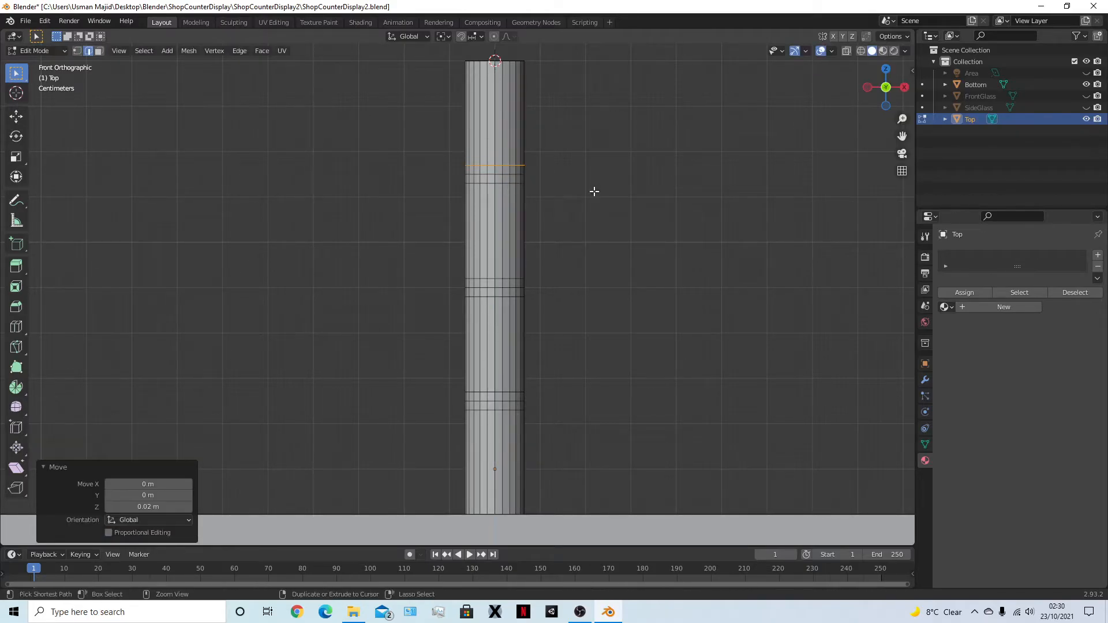
middle_drag(597, 242, 563, 291)
key(ctrl+s)
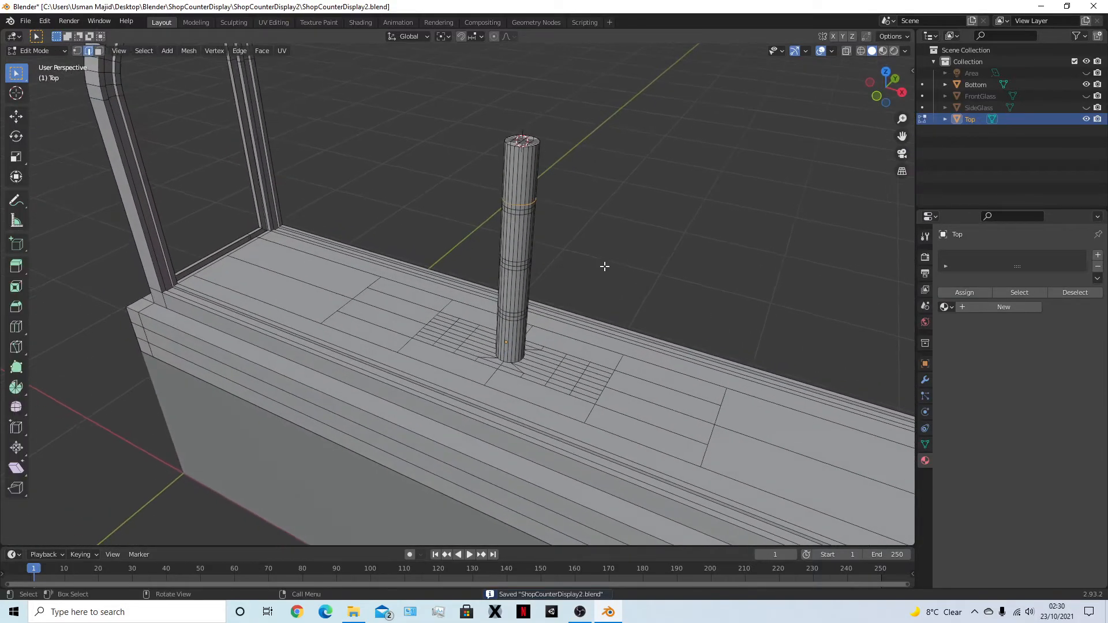
Try extruding the highest dividing vertex loop into a flange scaled by 1.7, and lower its rim 0.01 m
key(1)
scroll(640, 230, up, 2)
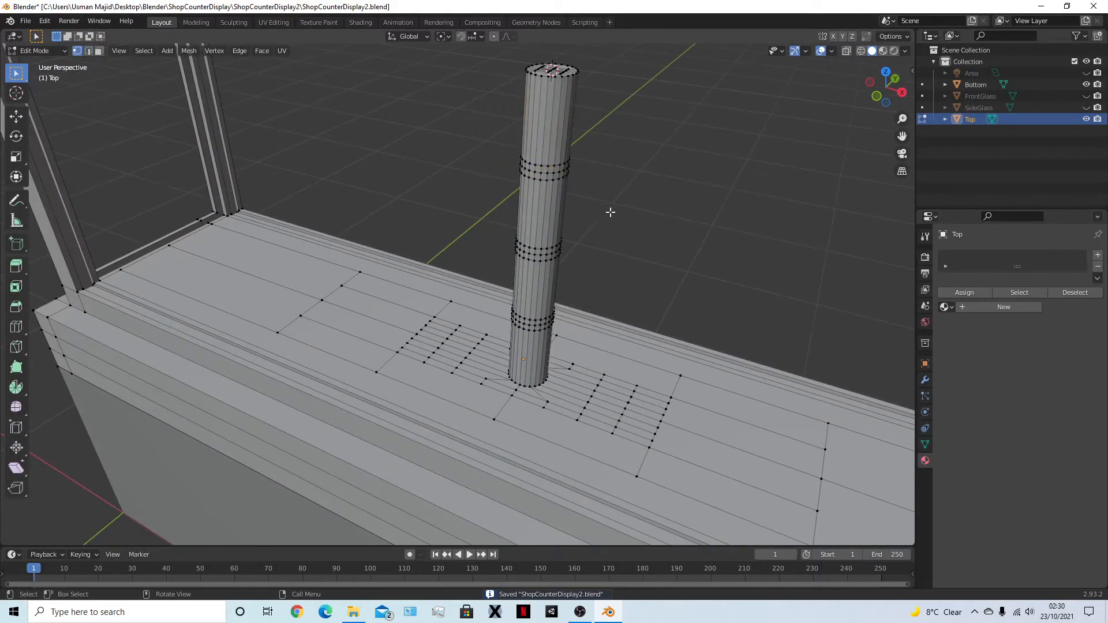
alt+click(555, 167)
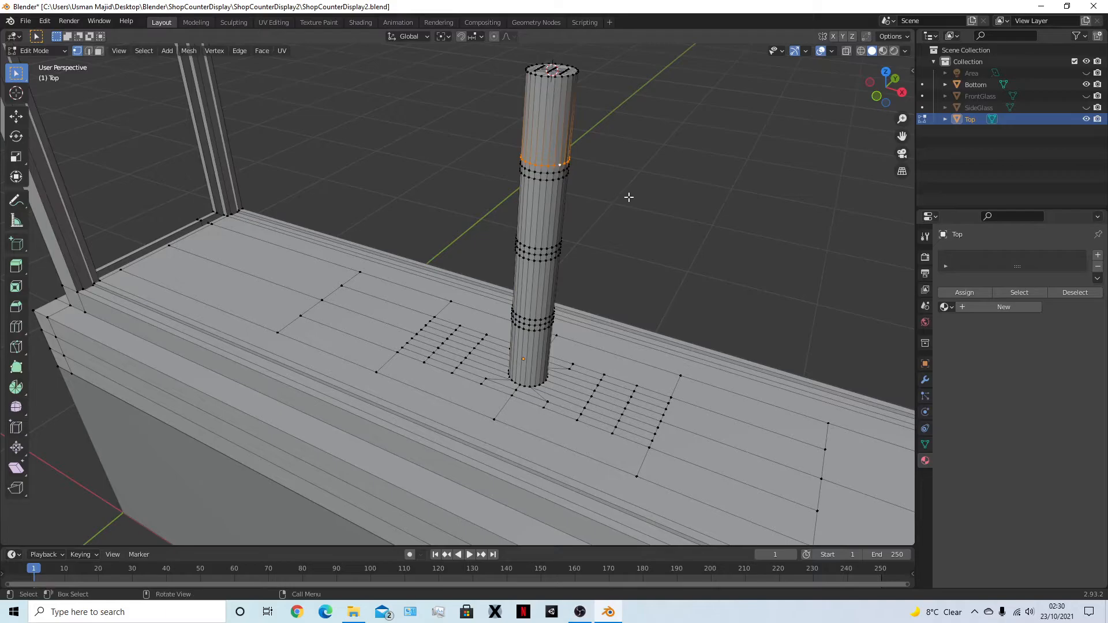
middle_drag(661, 256, 621, 287)
key(e)
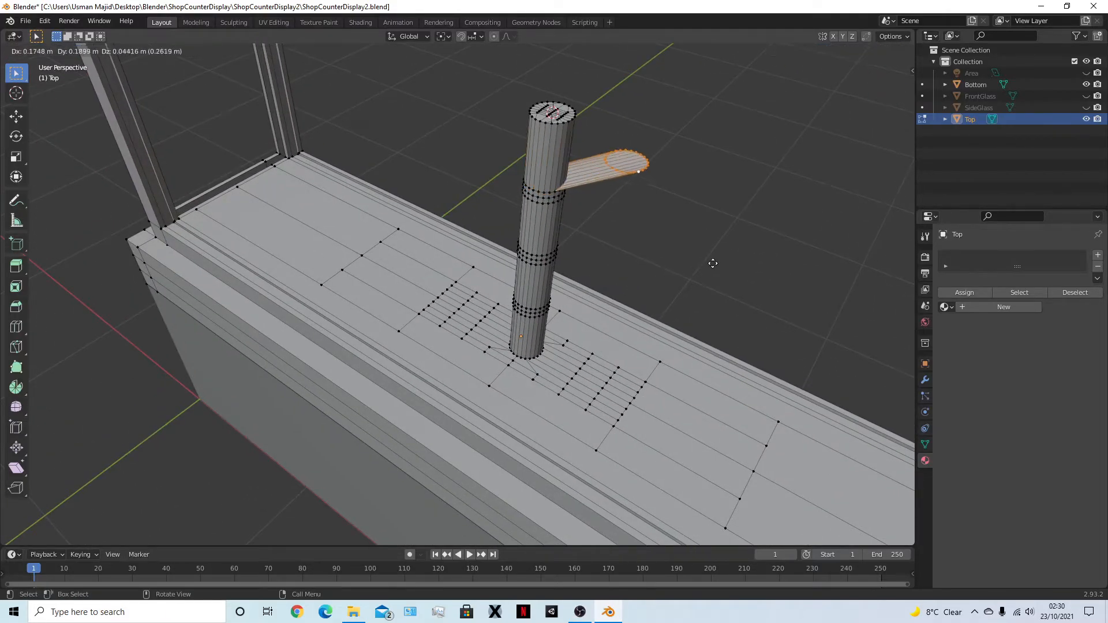
key(Escape)
key(s)
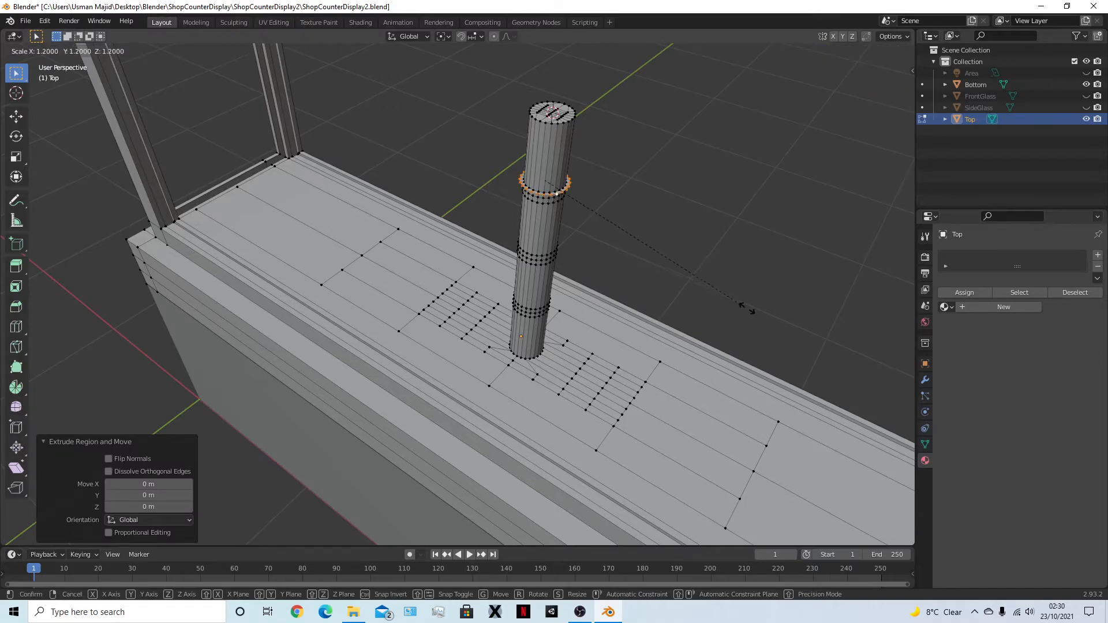
click(833, 343)
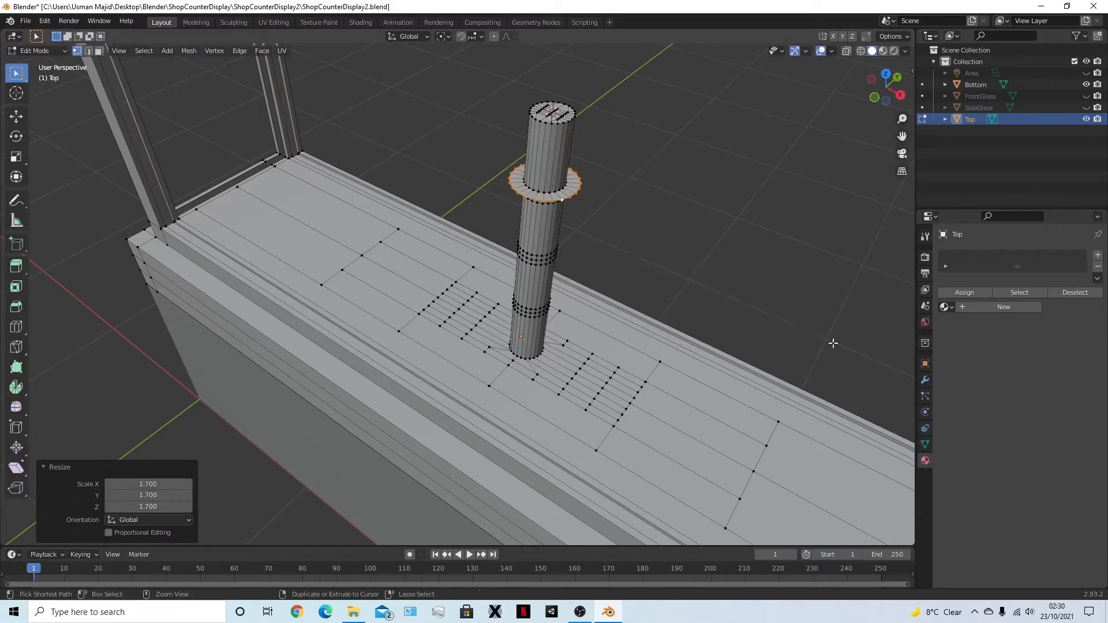
key(KP_1)
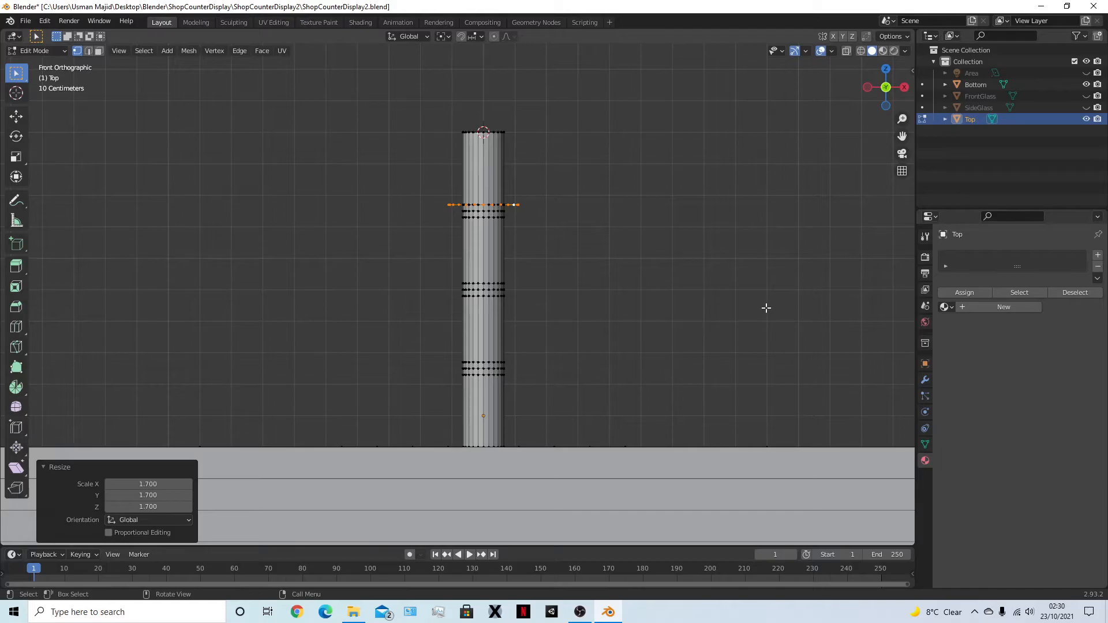
key(g)
key(z)
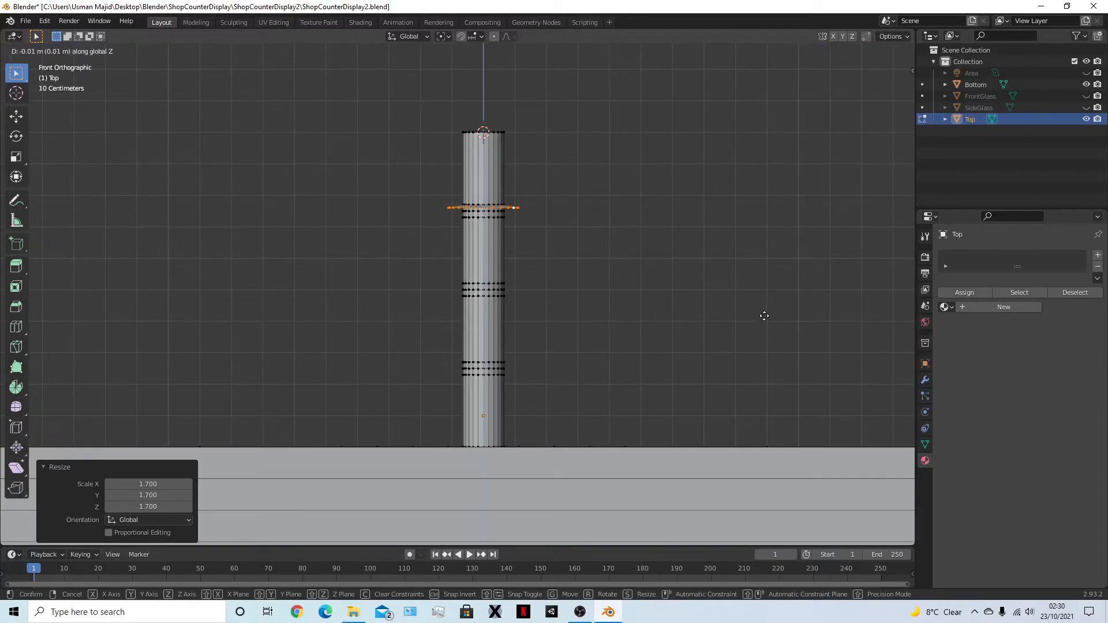
click(764, 316)
Undo the flange's move, scaling and extrusion, along with the vertex loop selection
middle_drag(762, 319, 688, 315)
scroll(663, 230, up, 4)
middle_drag(663, 230, 725, 218)
scroll(725, 208, down, 3)
key(ctrl+z)
key(ctrl+z)
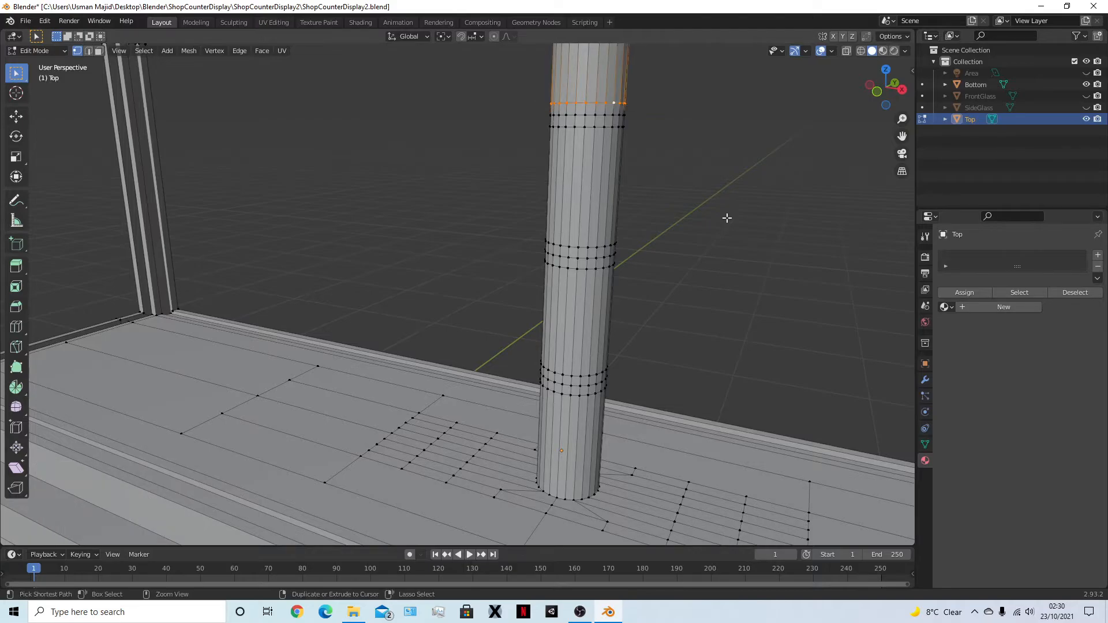
key(ctrl+z)
key(ctrl+z)
scroll(735, 332, down, 2)
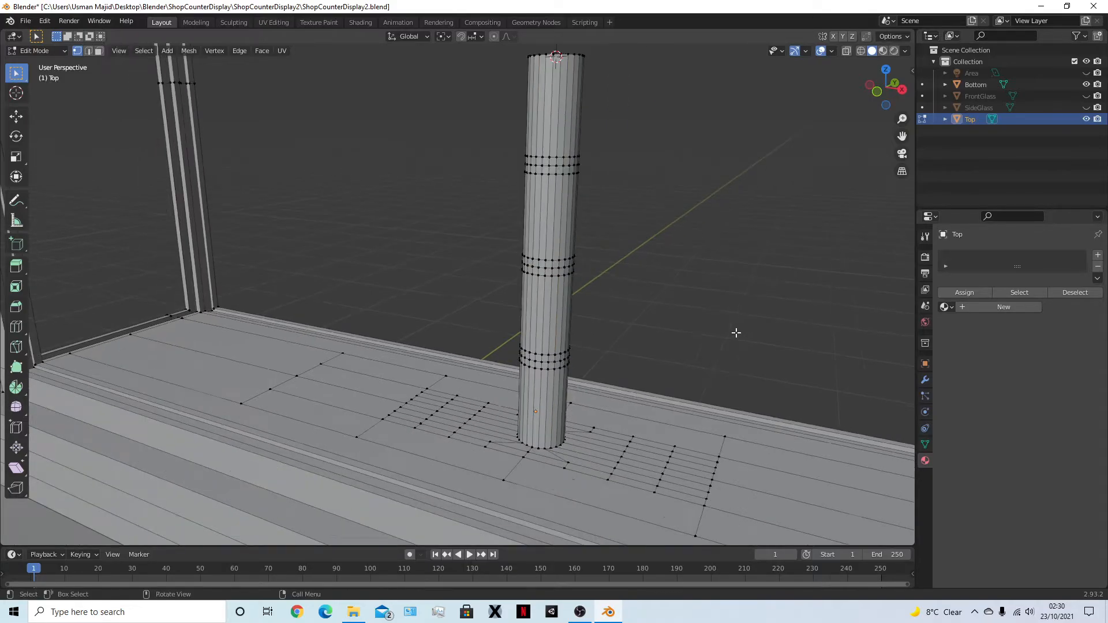
Widen the post's lowest band by moving its lower edge loop down and its upper edge loop up, about 0.01 m each
middle_drag(735, 331, 754, 318)
key(KP_1)
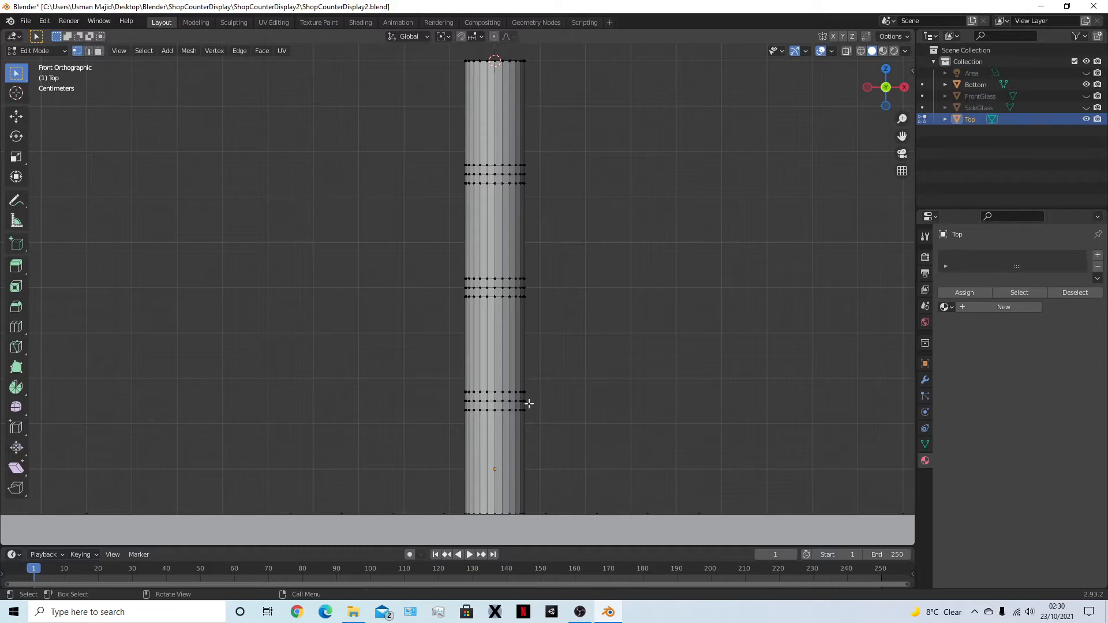
alt+click(502, 410)
key(g)
key(z)
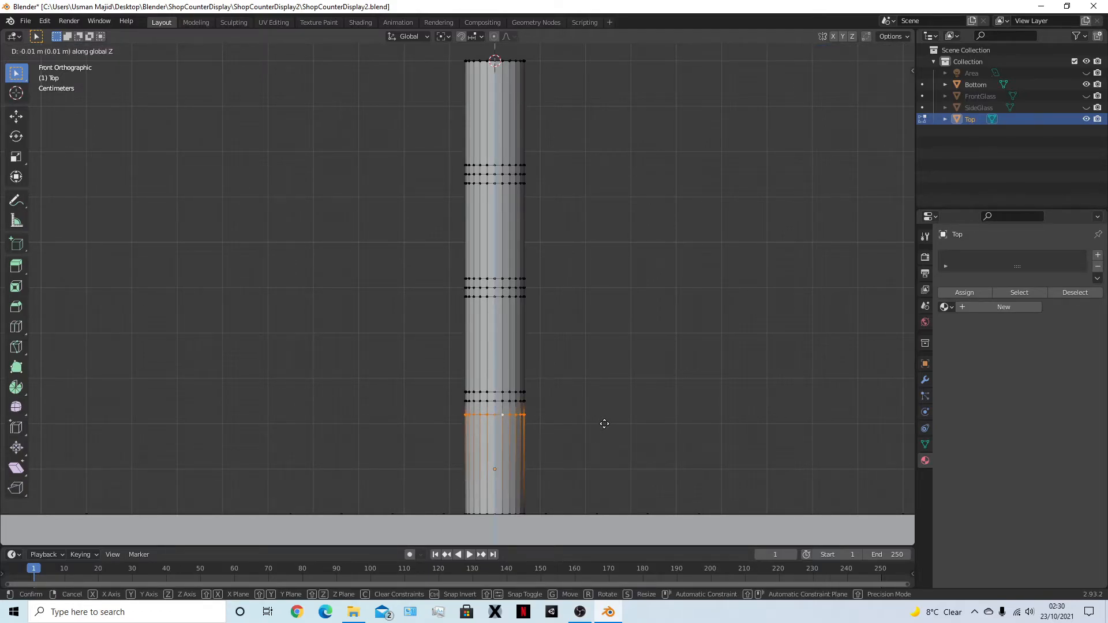
click(604, 424)
alt+click(514, 393)
key(g)
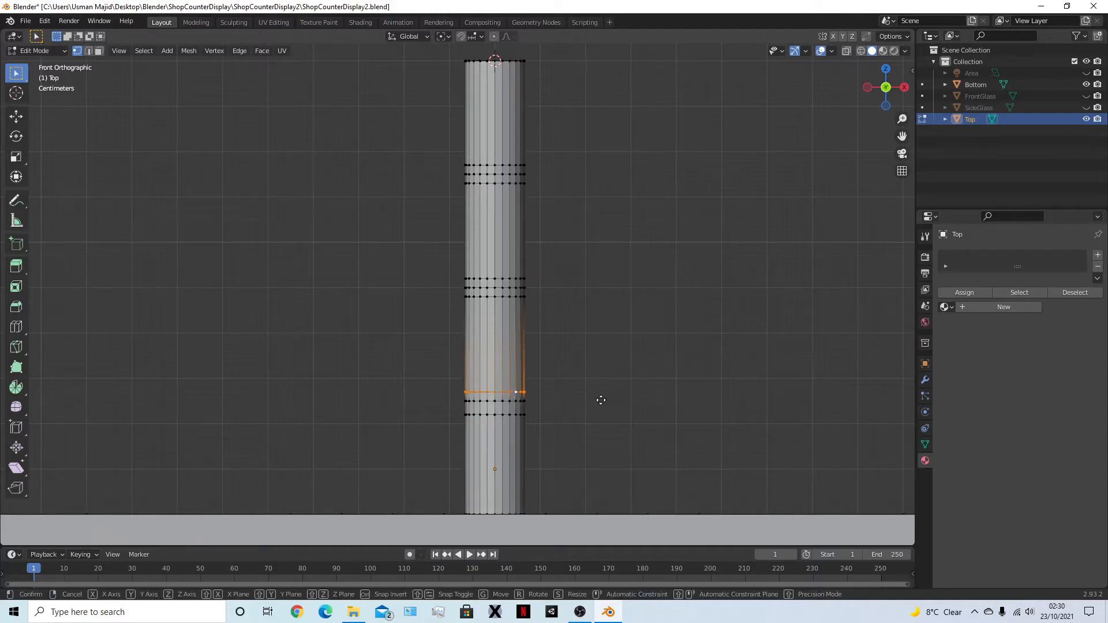
key(z)
click(600, 398)
Widen the post's middle band by moving its lower edge loop down and its upper edge loop up, about 0.01 m each
alt+click(515, 298)
key(g)
key(z)
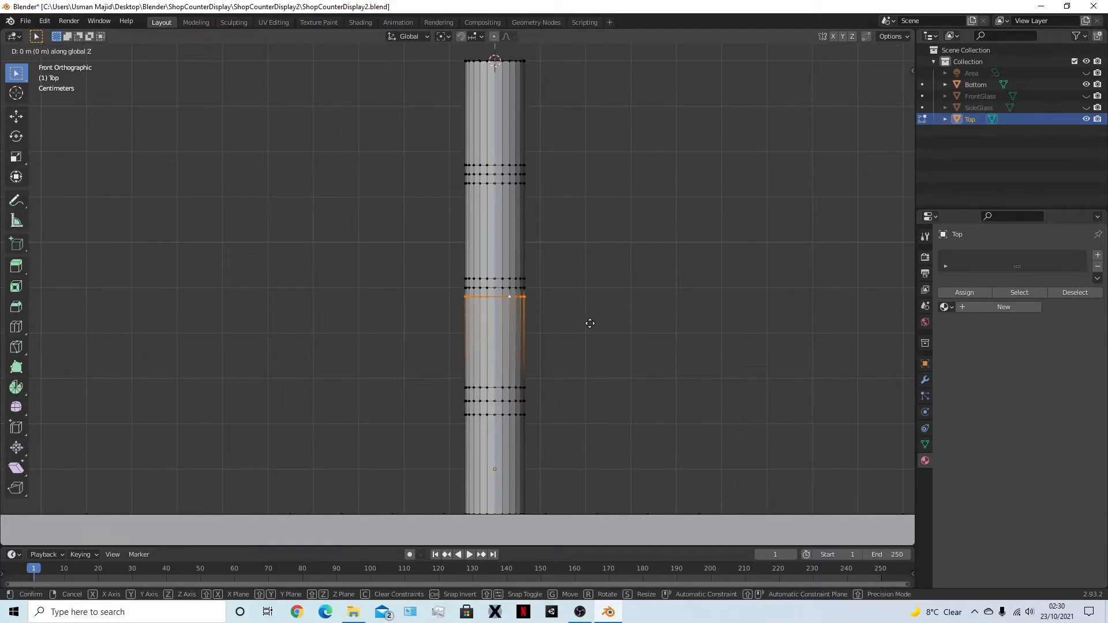
click(590, 325)
alt+click(516, 279)
key(g)
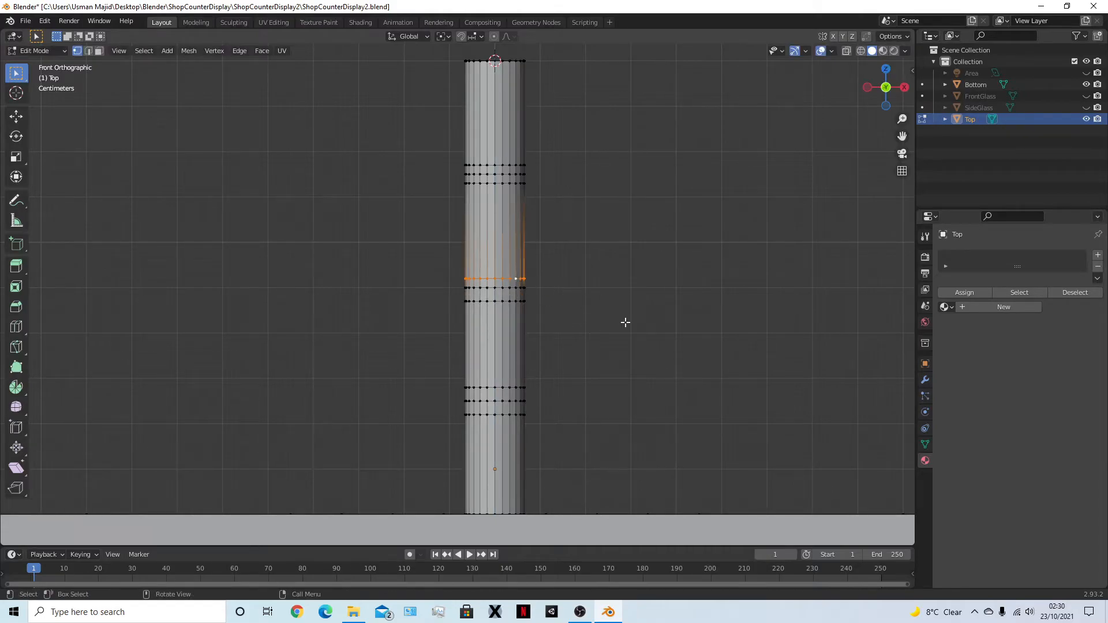
key(z)
click(625, 316)
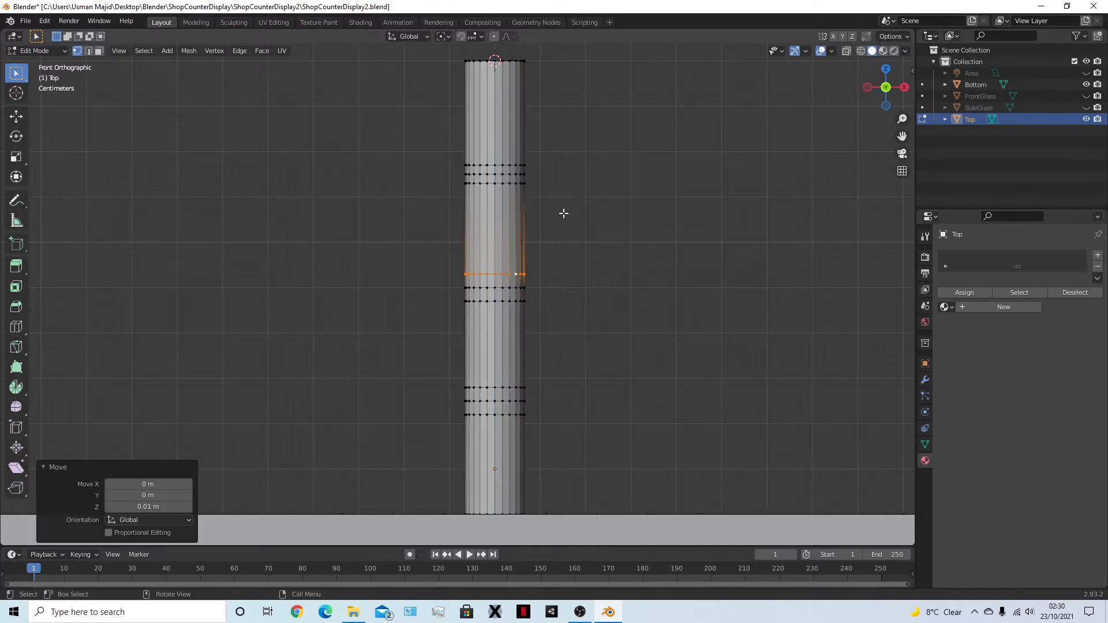
Widen the post's highest band by moving its lower edge loop down and its upper edge loop up about 0.01 m each, and save the file
alt+click(504, 184)
key(g)
key(z)
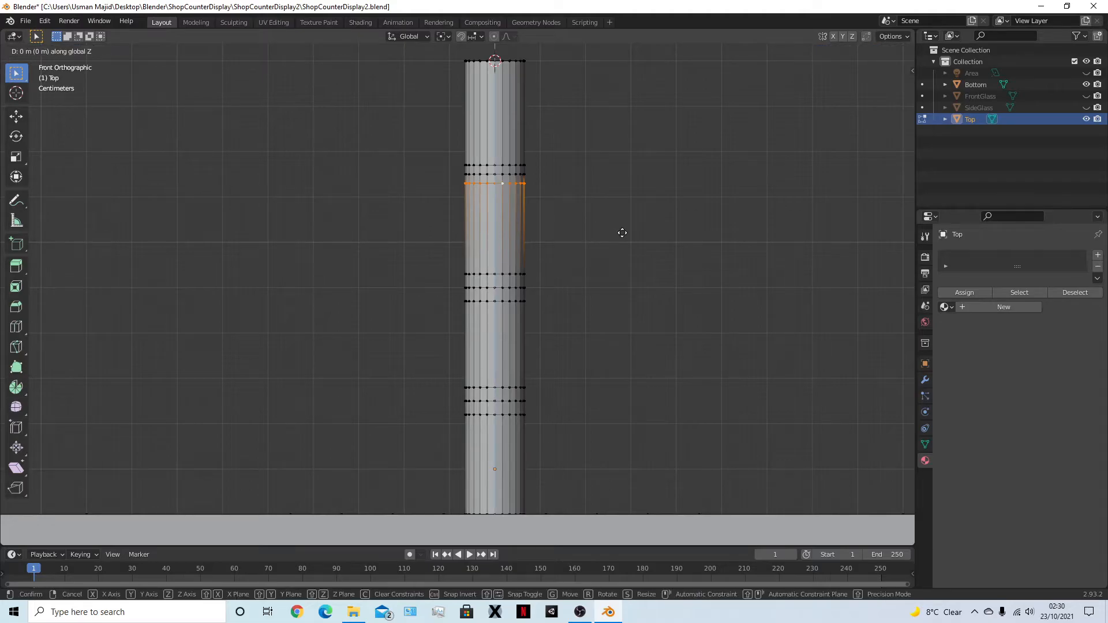
click(622, 233)
click(626, 203)
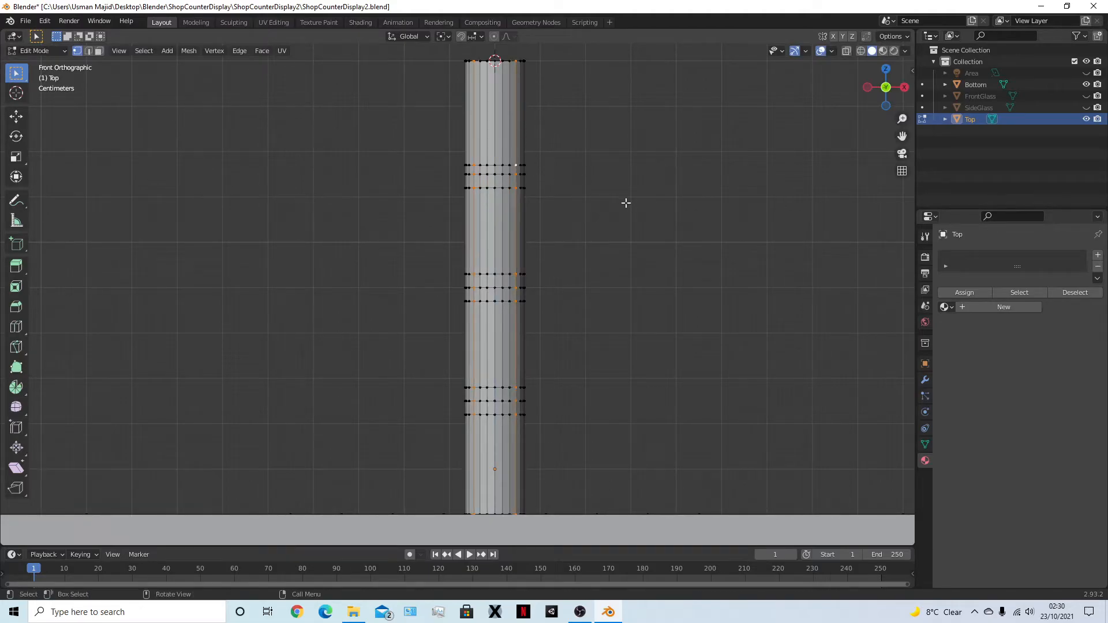
alt+click(523, 166)
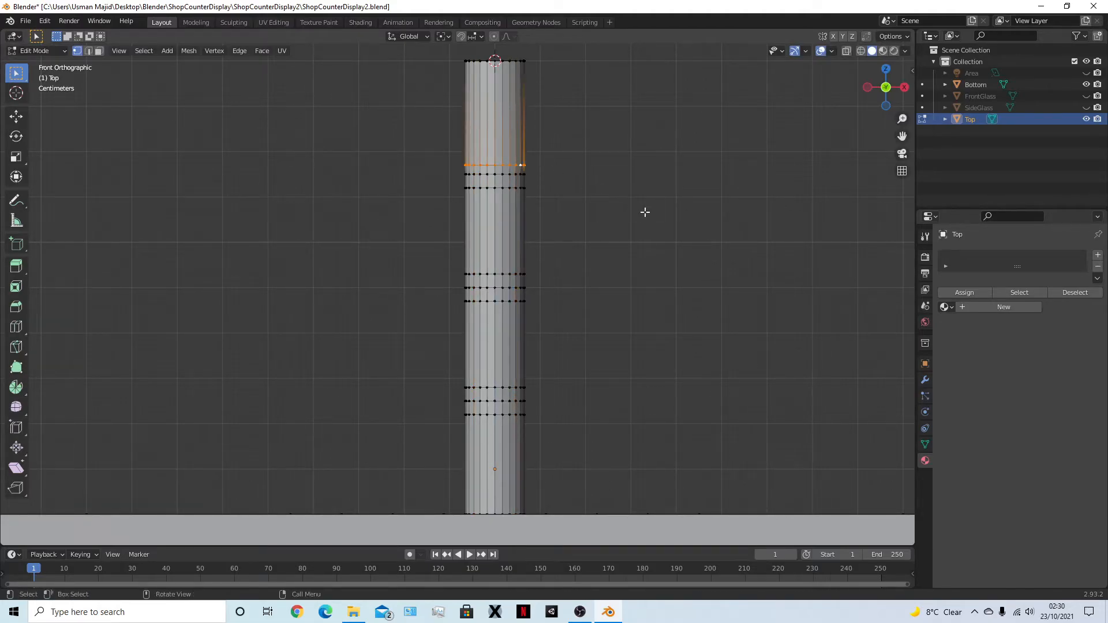
key(g)
key(z)
click(645, 208)
click(672, 292)
key(ctrl+s)
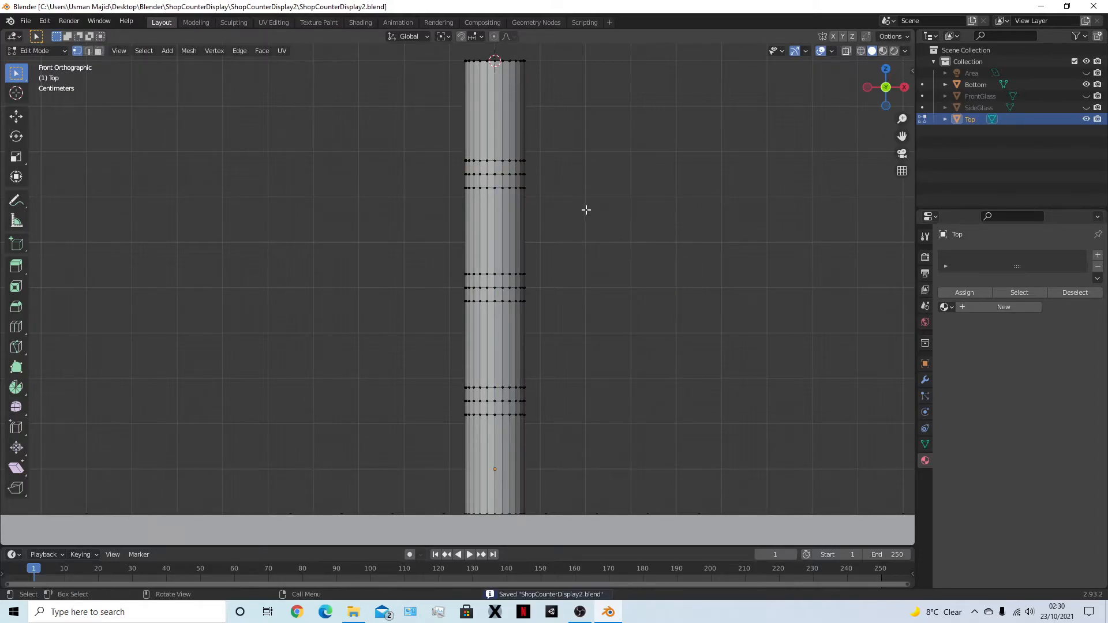
Try extruding the highest band's upper edge loop into a flange scaled by 3, and lower its rim 0.01 m
alt+click(519, 161)
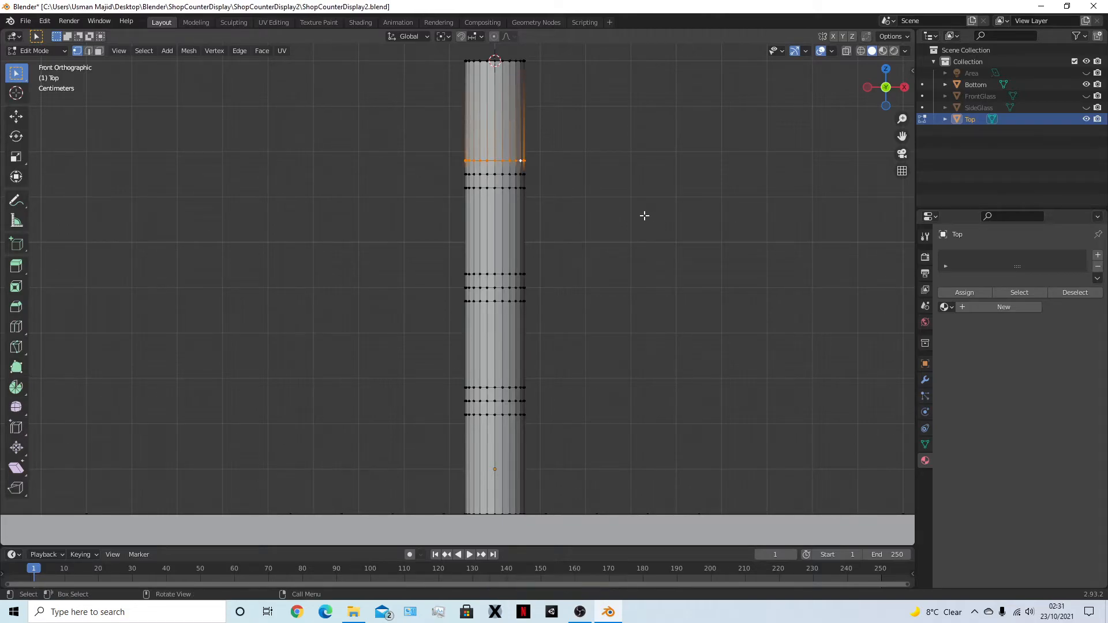
key(e)
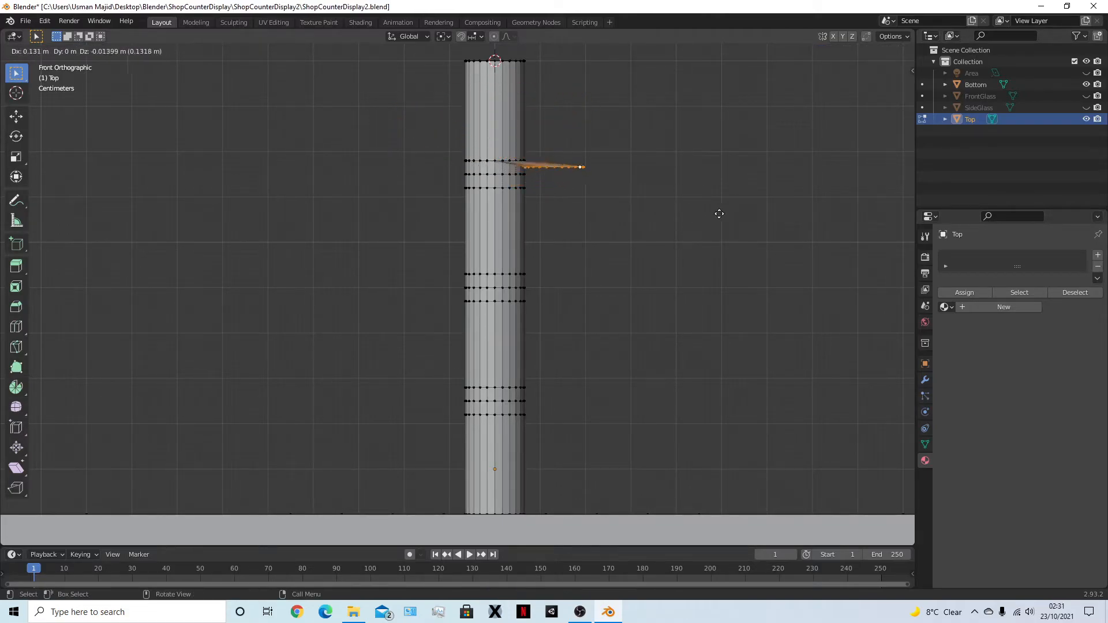
right_click(718, 215)
key(s)
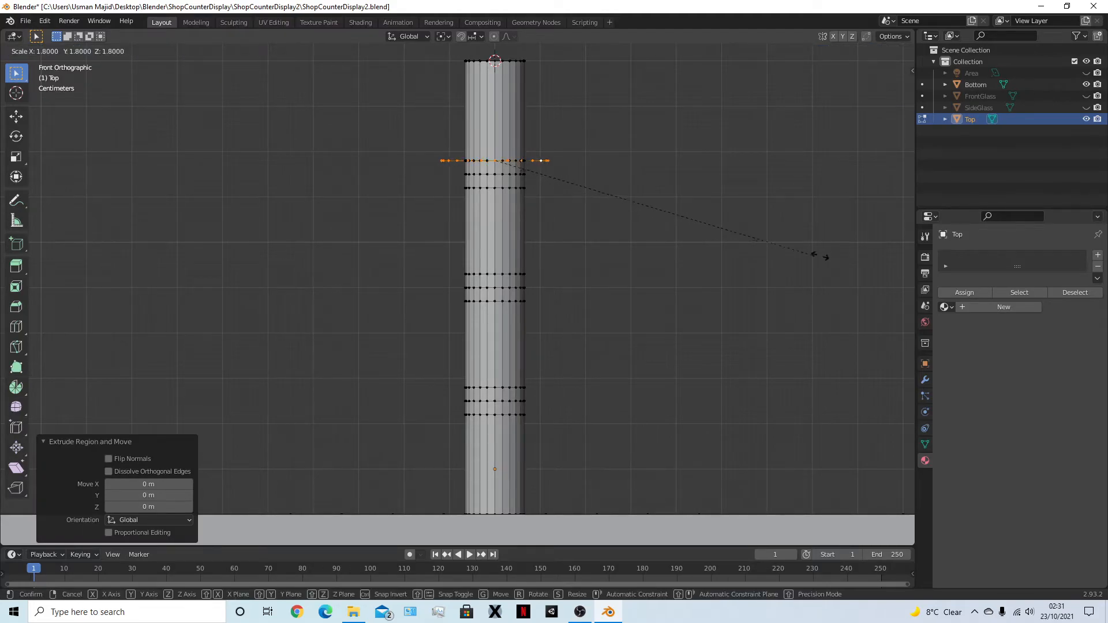
click(121, 287)
key(g)
key(z)
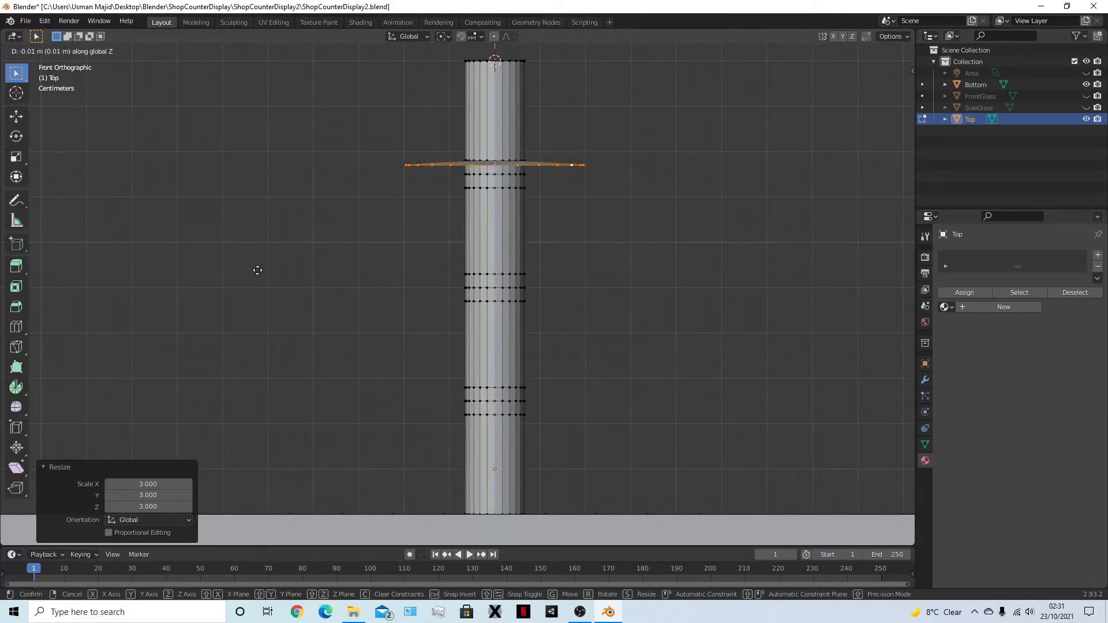
click(257, 270)
middle_drag(268, 284, 359, 304)
key(s)
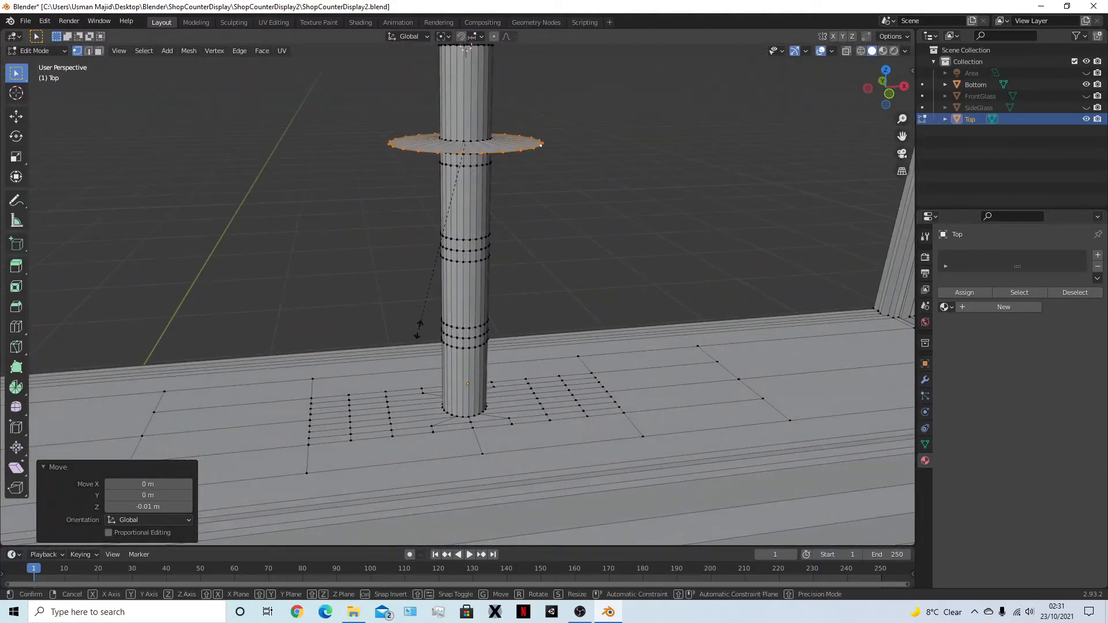
right_click(424, 257)
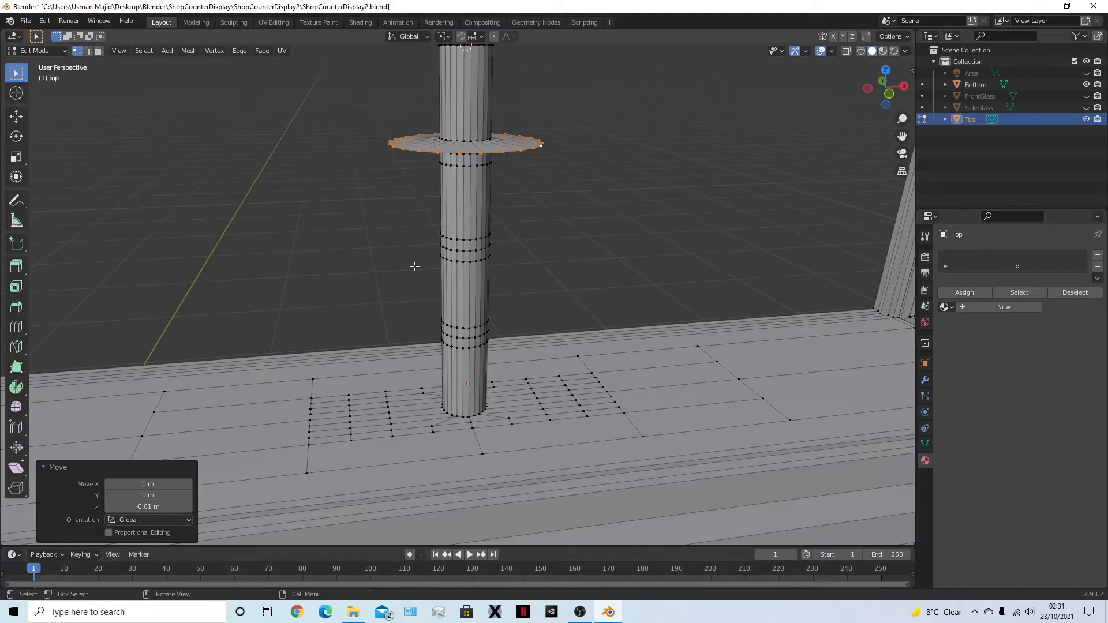
key(KP_1)
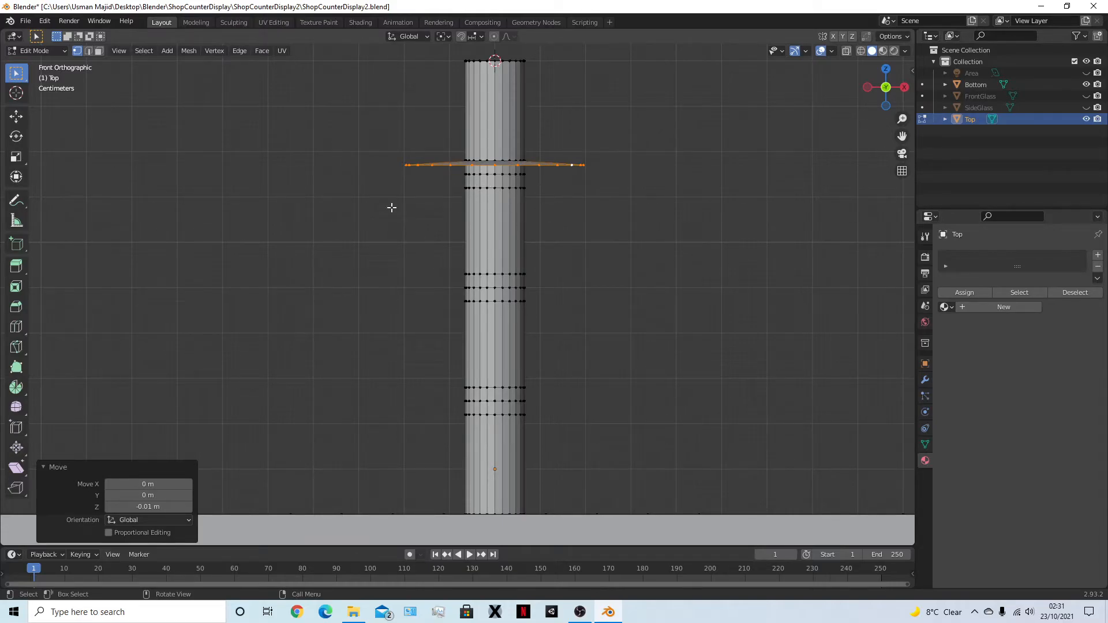
Undo the highest flange's move, scaling and extrusion
key(ctrl+z)
key(ctrl+z)
key(ctrl+z)
key(ctrl+z)
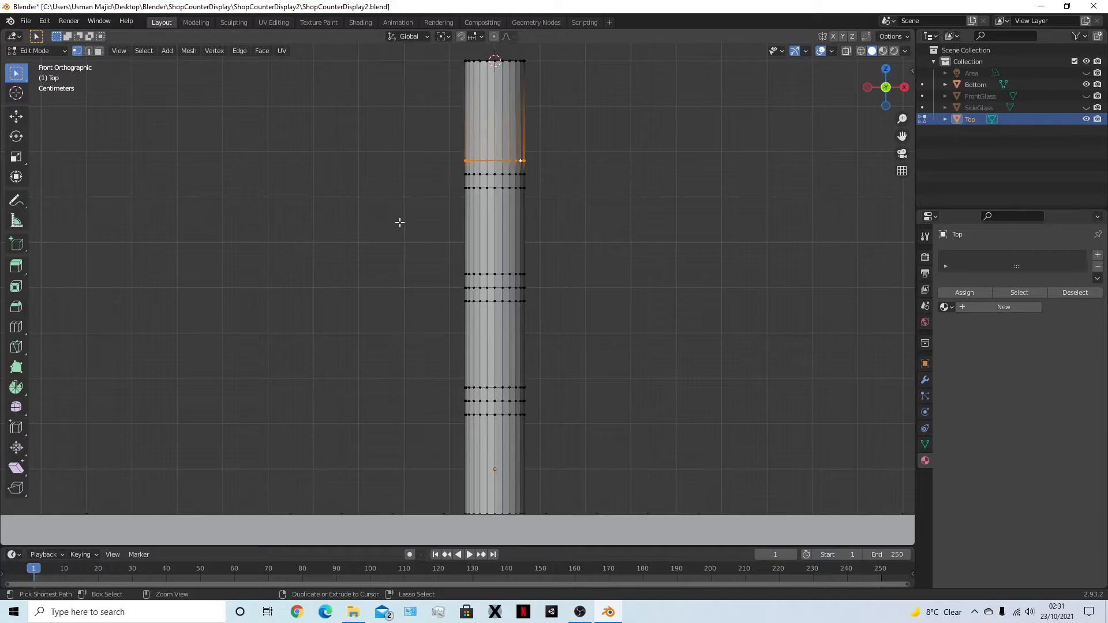
Extrude the highest band's upper edge loop in place, scale it by 3 into a flange, and lower the rim 0.01 m
alt+click(464, 161)
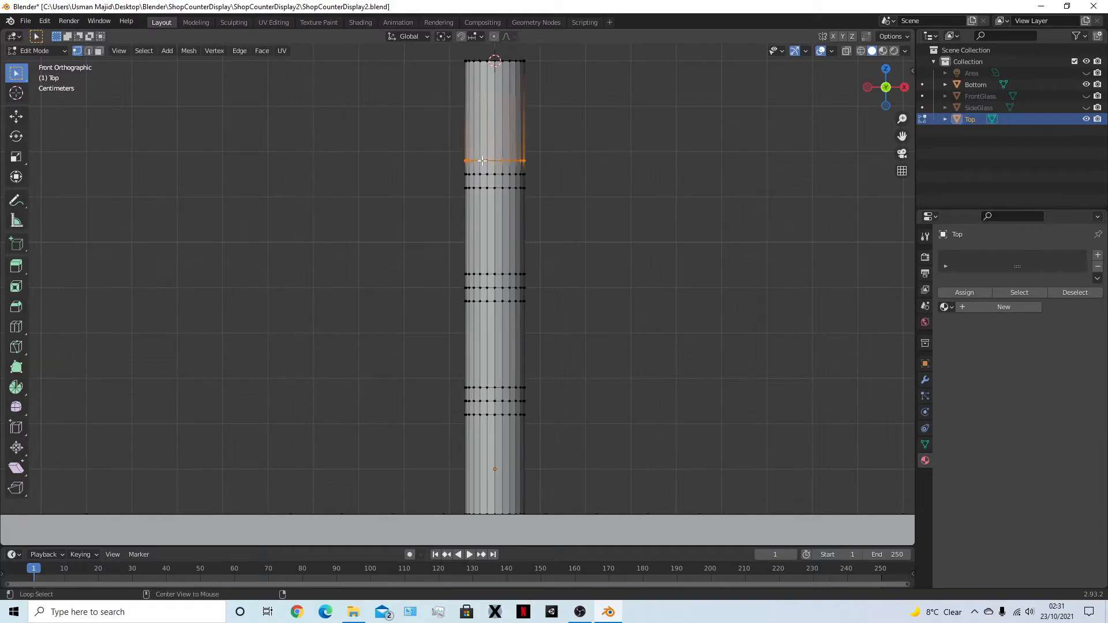
key(e)
key(Escape)
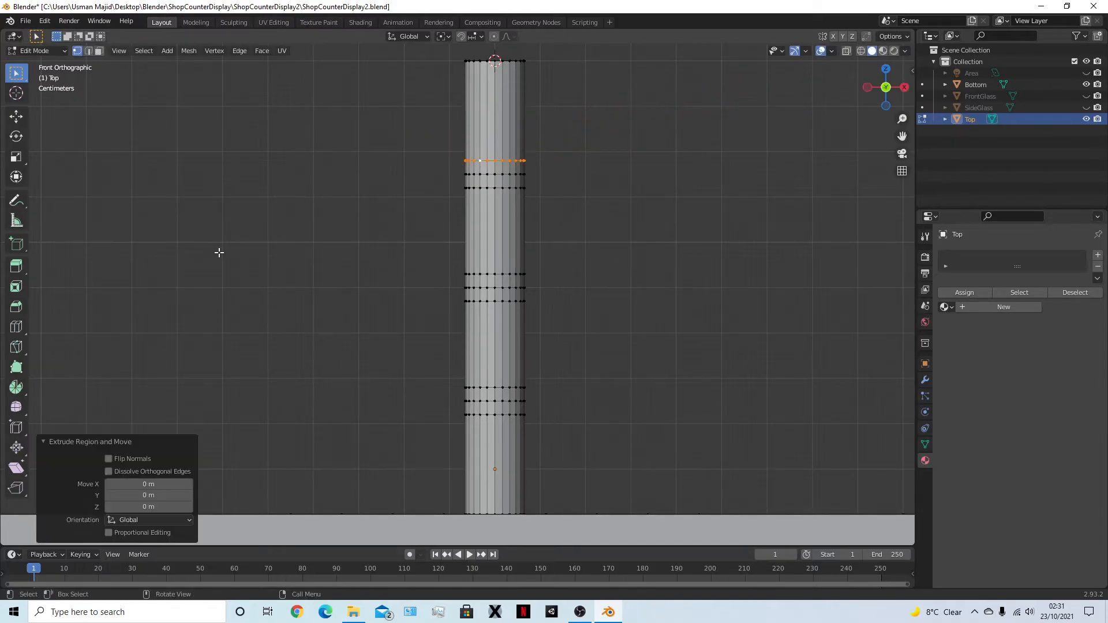
key(s)
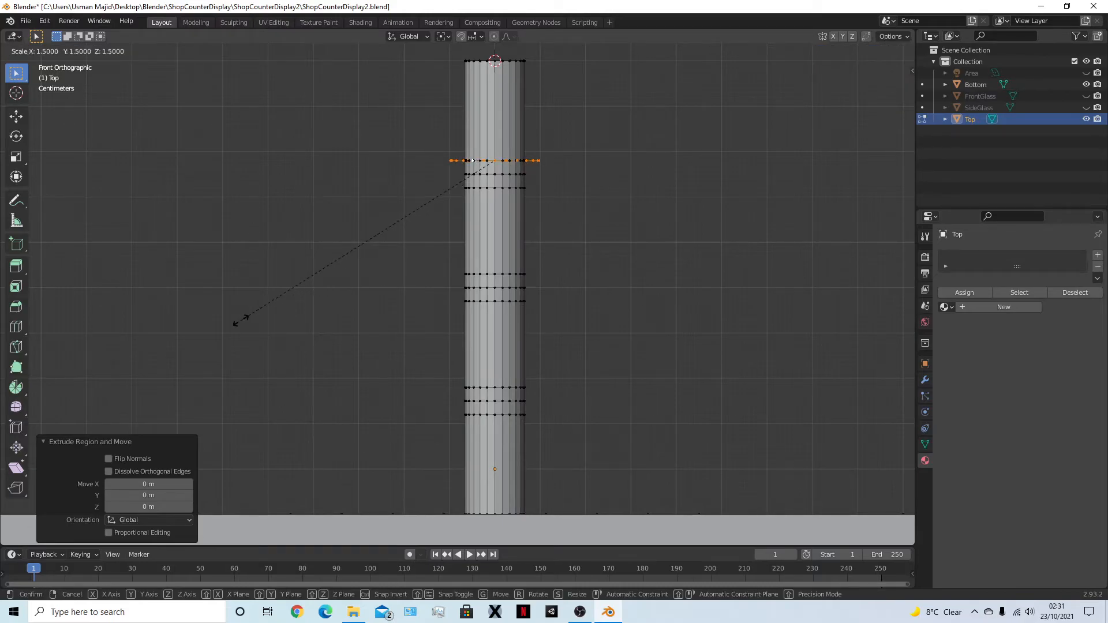
click(868, 459)
key(g)
key(z)
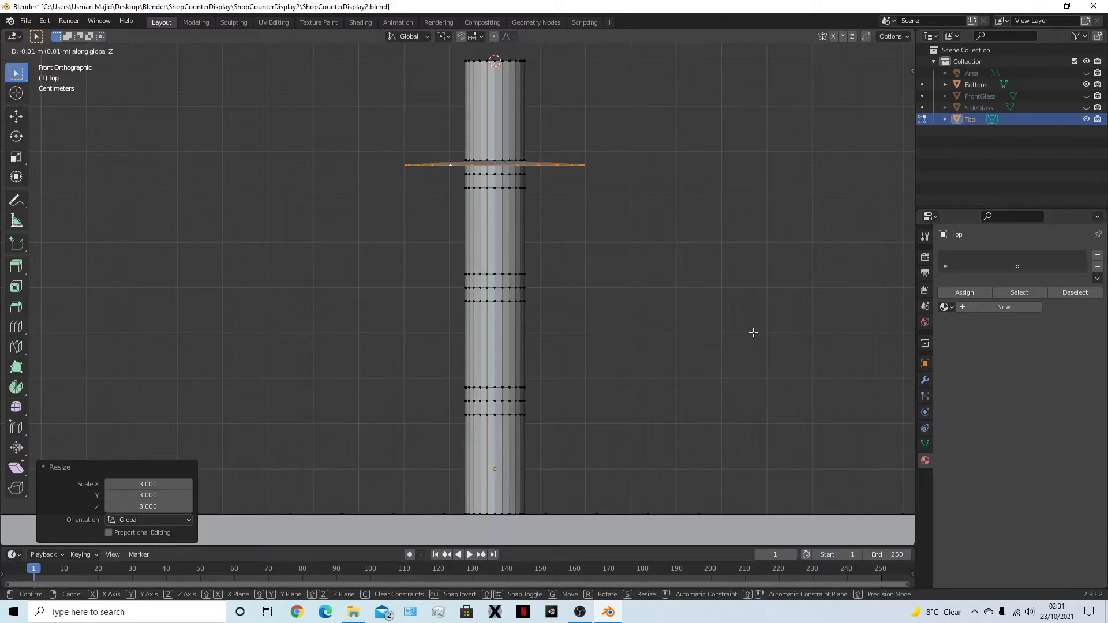
click(752, 333)
Extrude the highest band's lower edge loop in place, scale it by 3 into a flange, and raise the rim 0.01 m
alt+click(516, 192)
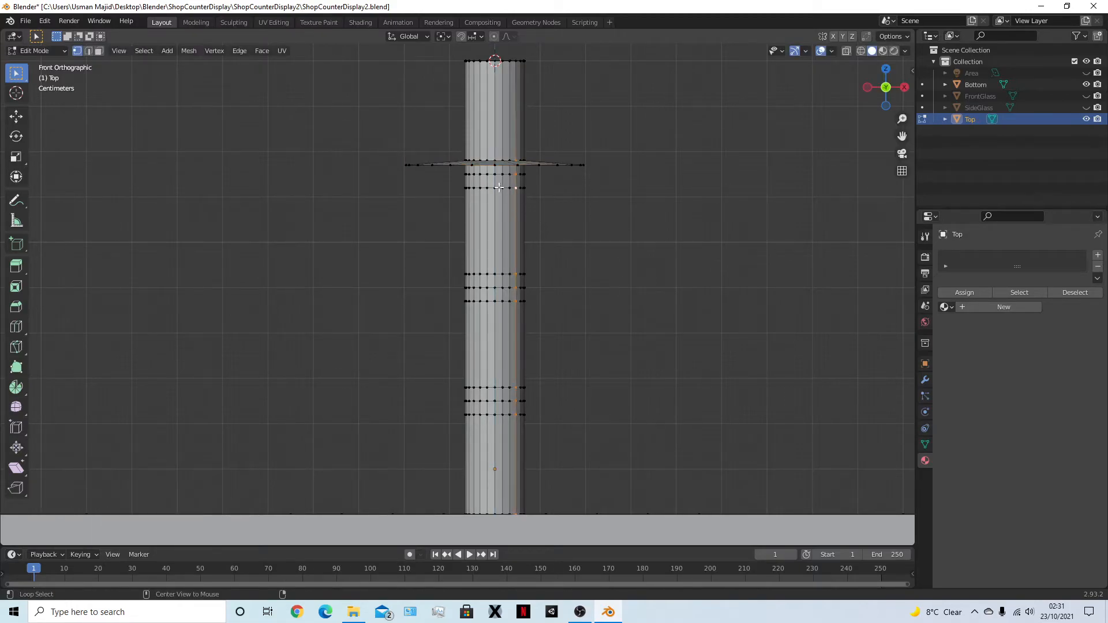
alt+click(507, 189)
key(e)
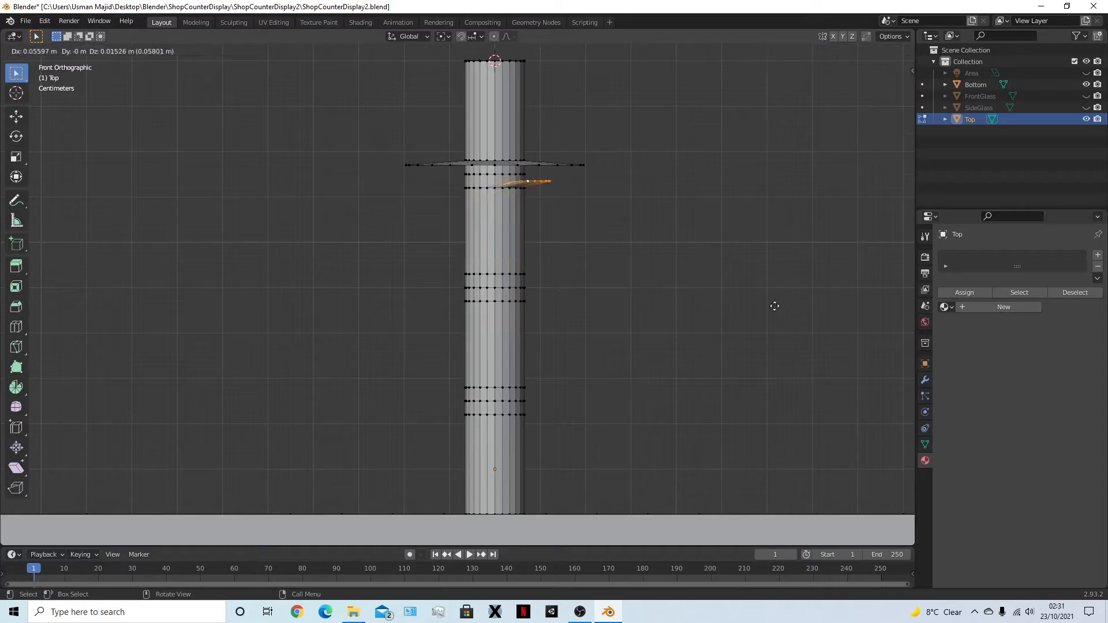
right_click(801, 277)
text(s3)
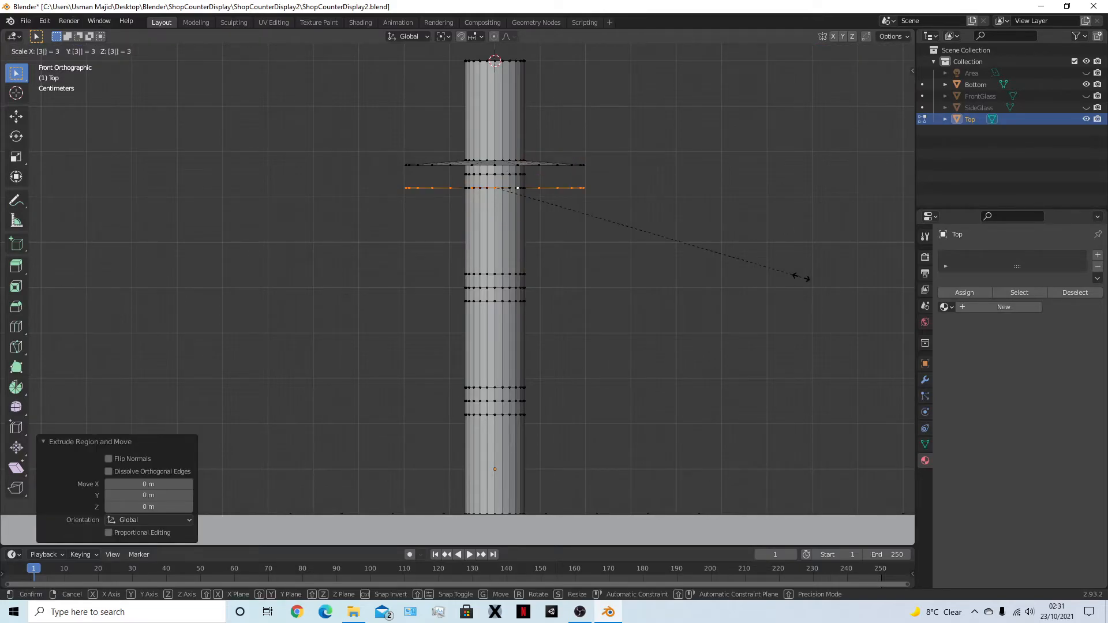
key(Return)
text(gz0.01)
key(Return)
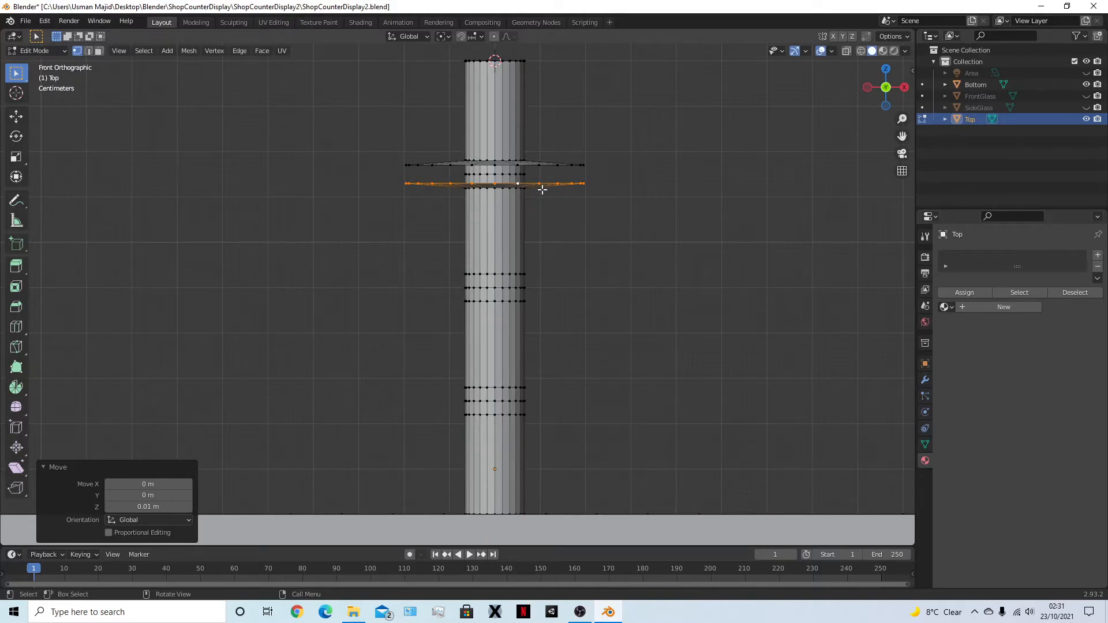
middle_drag(649, 295, 668, 335)
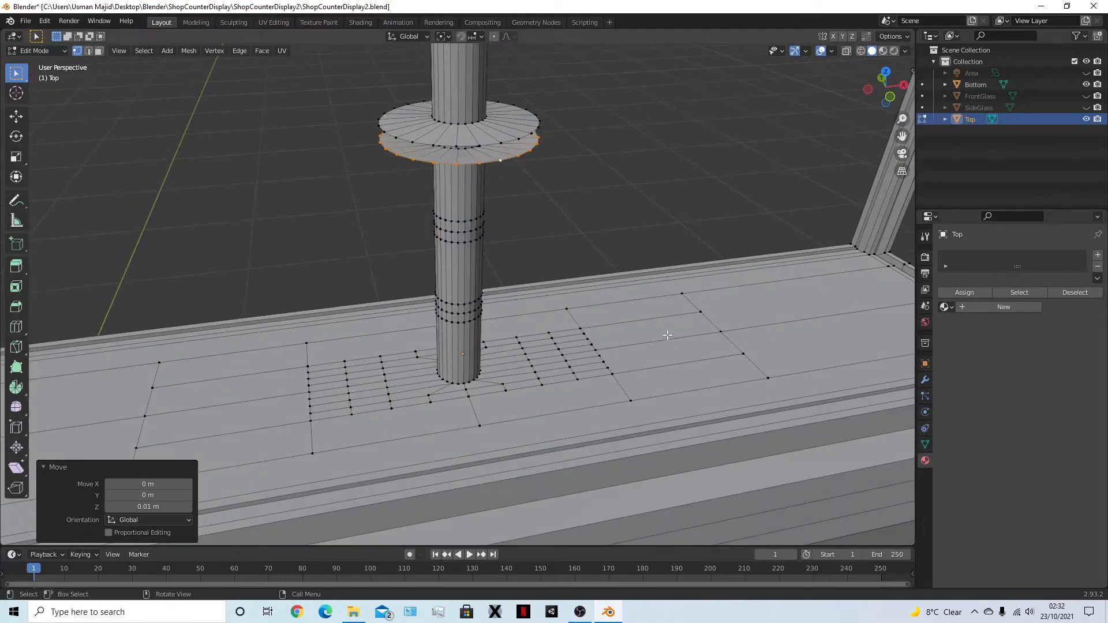
Extrude the middle band's upper edge loop in place, scale it by 3 into a flange, and lower the rim 0.01 m
key(KP_1)
click(663, 324)
alt+click(492, 275)
alt+click(492, 275)
key(e)
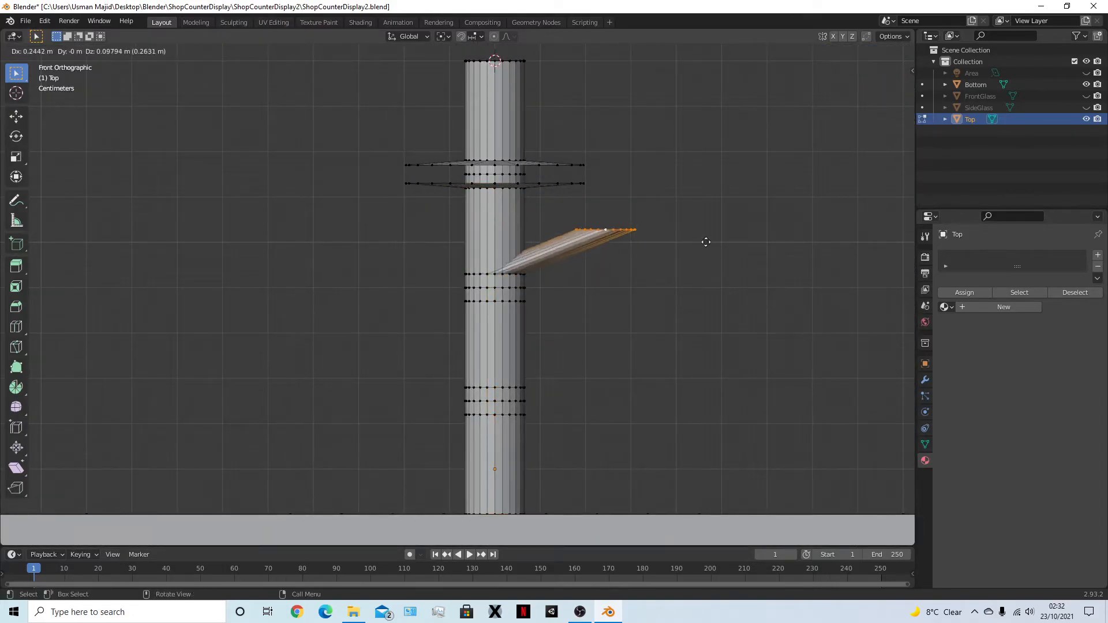
key(Escape)
text(3)
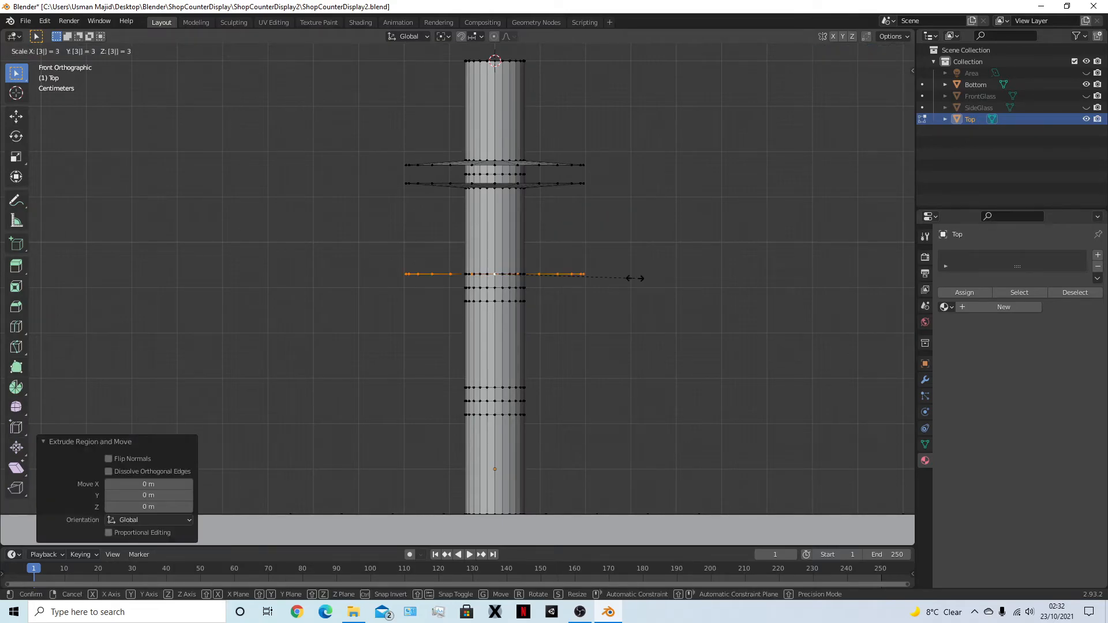
key(Return)
key(g)
key(z)
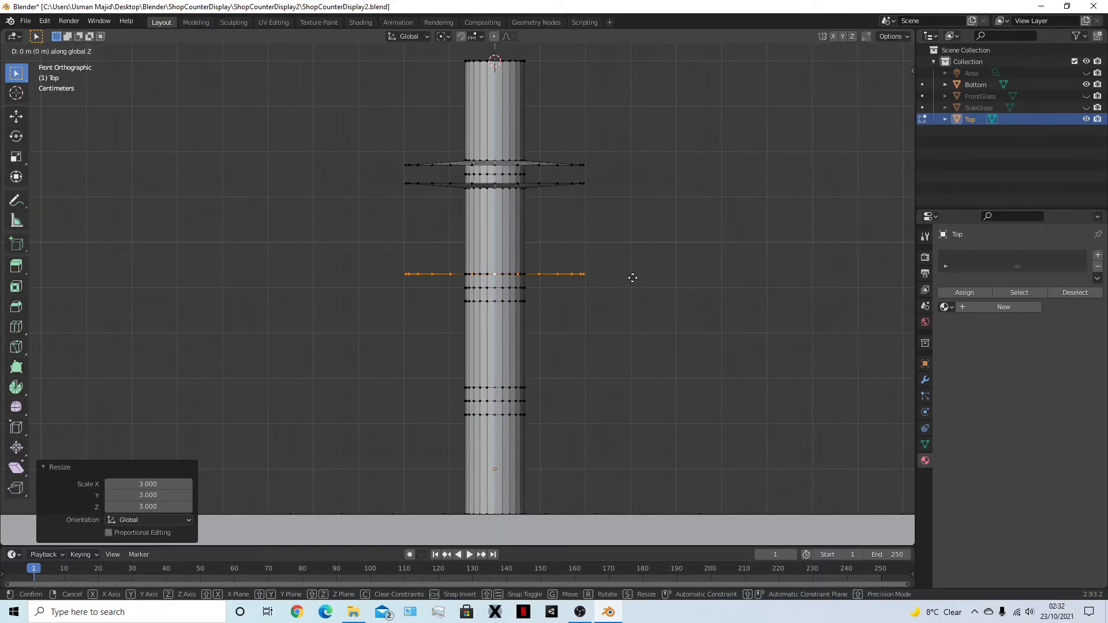
click(633, 282)
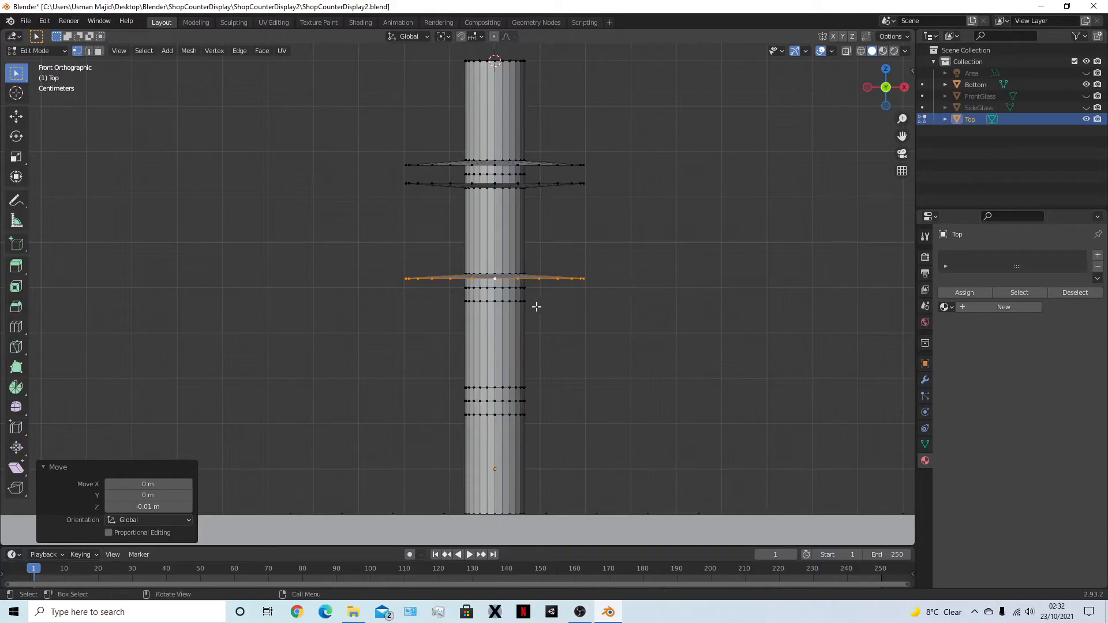
Extrude the middle band's lower edge loop in place, scale it by 3 into a flange, and raise the rim 0.01 m
click(495, 304)
alt+click(501, 303)
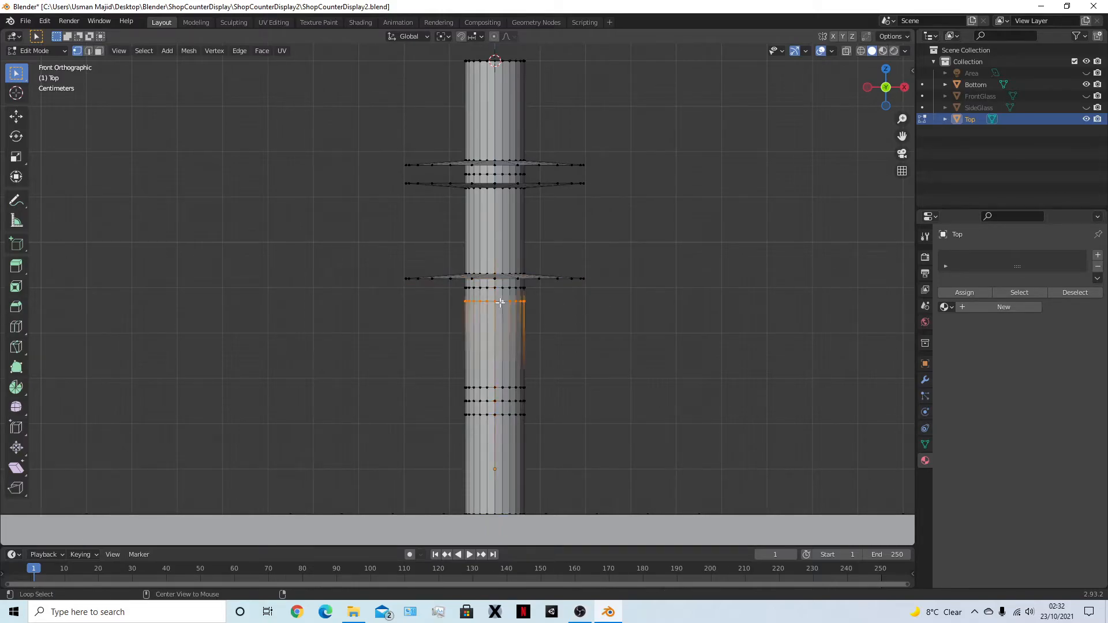
key(e)
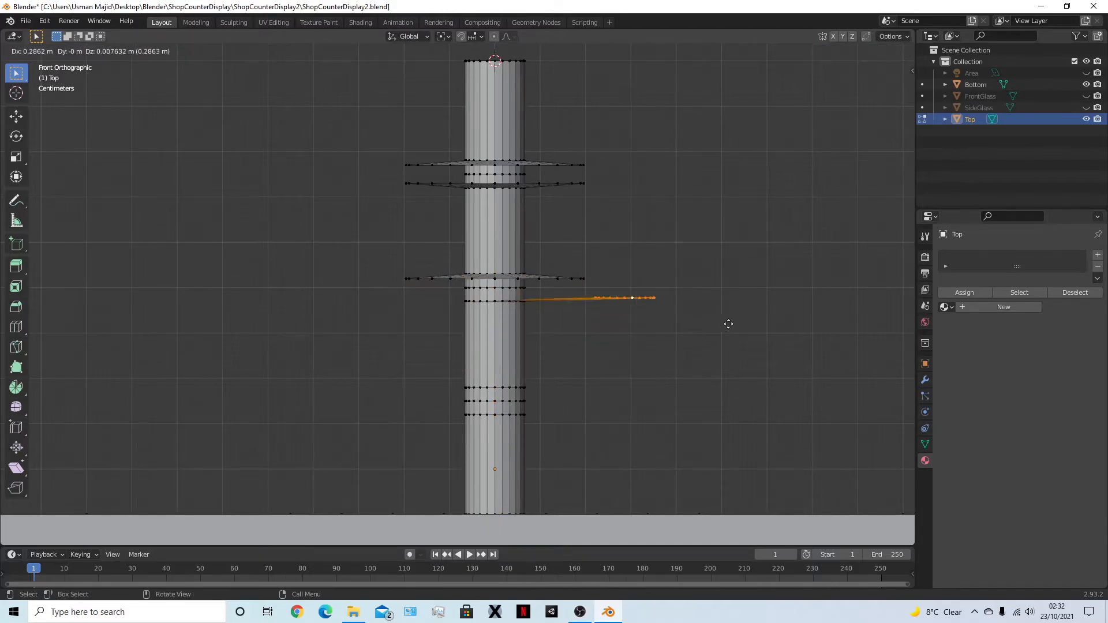
right_click(726, 324)
key(s)
key(3)
key(Return)
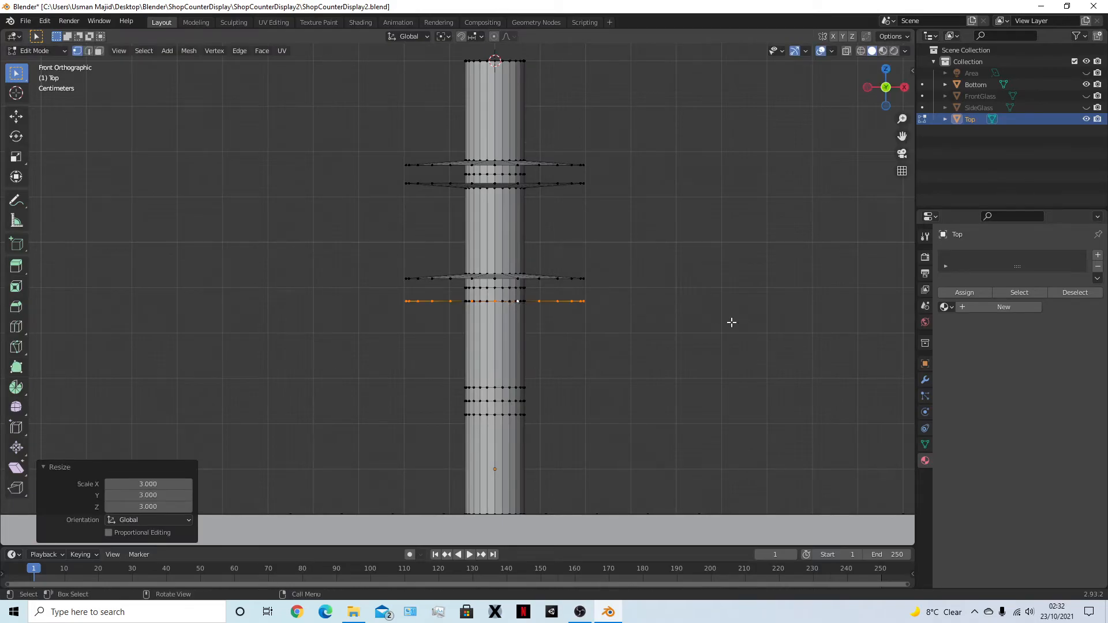
text(gz0.01)
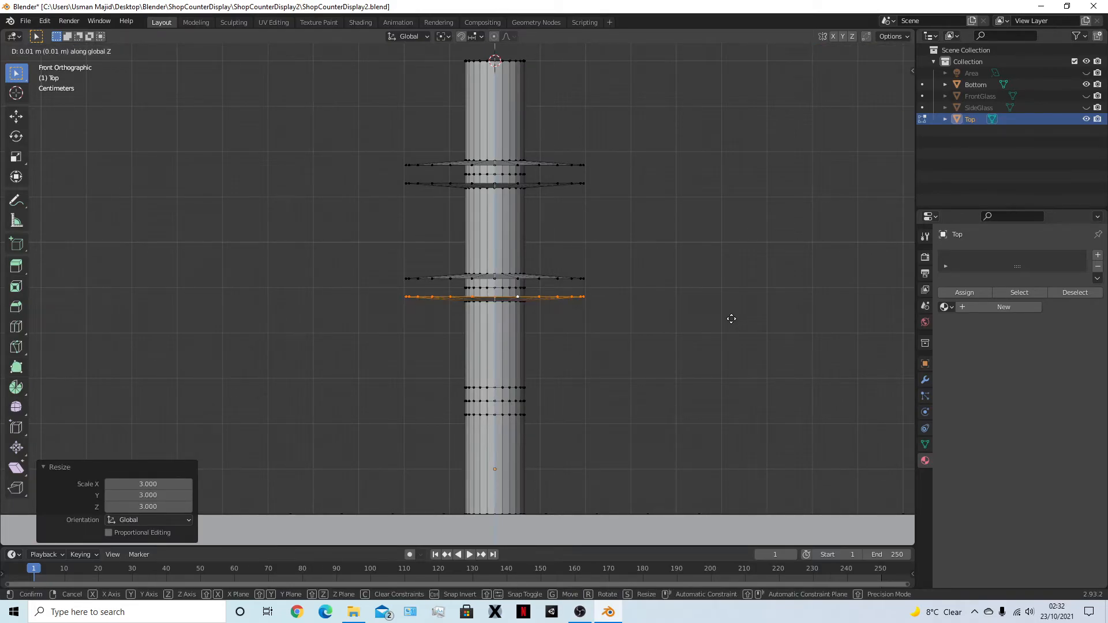
key(Return)
Extrude the lowest band's upper edge loop in place, scale it by 3 into a flange, and lower the rim 0.01 m
alt+click(496, 387)
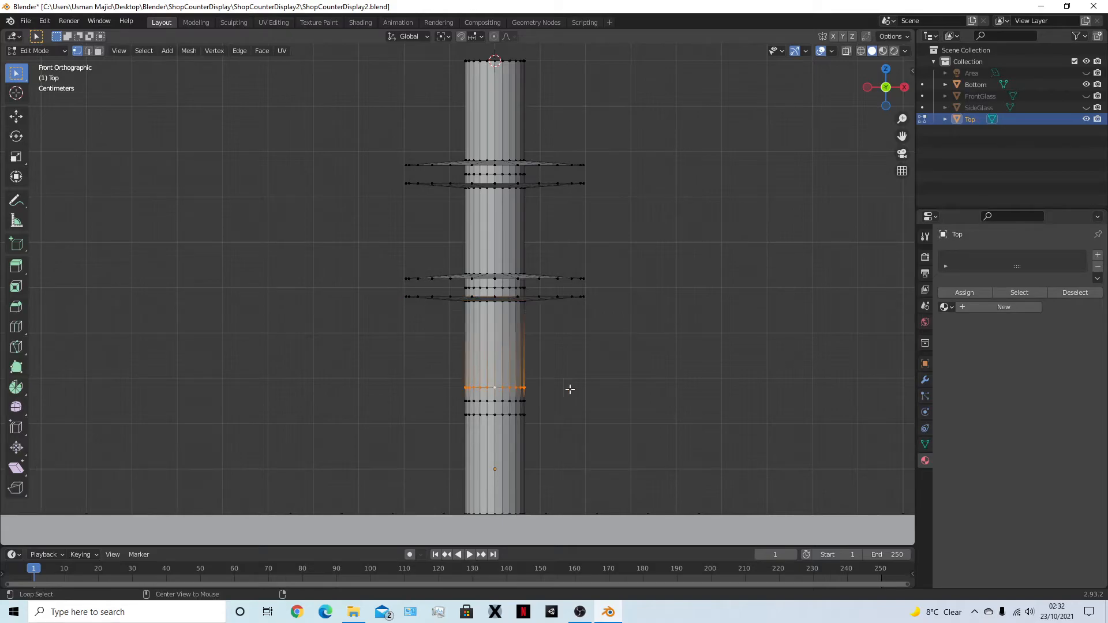
key(e)
key(Escape)
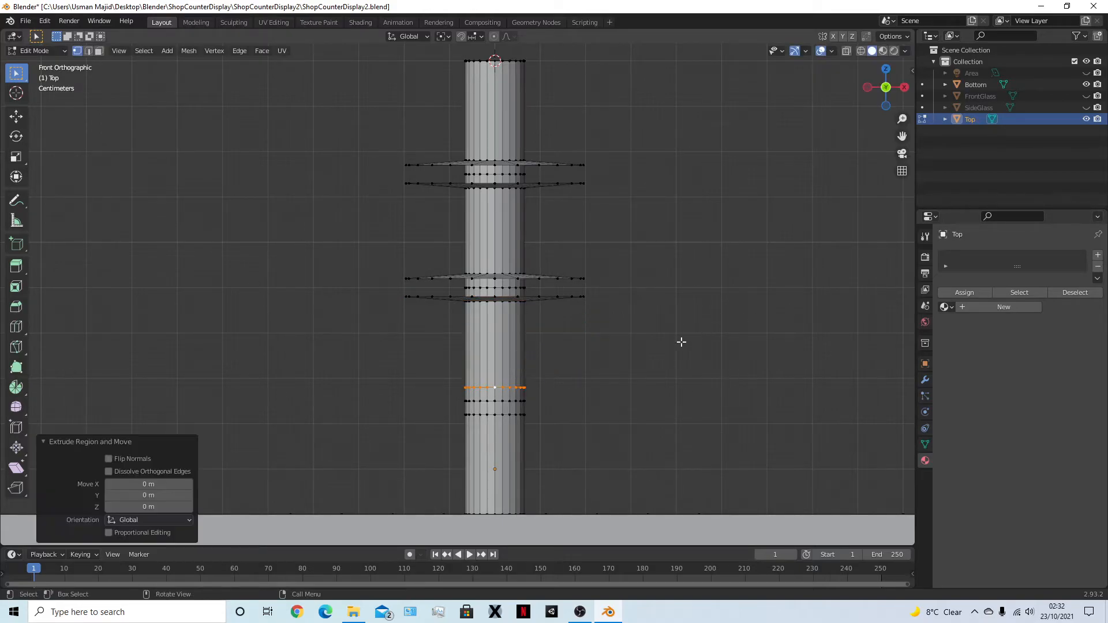
text(s3)
key(Return)
key(g)
key(z)
click(682, 346)
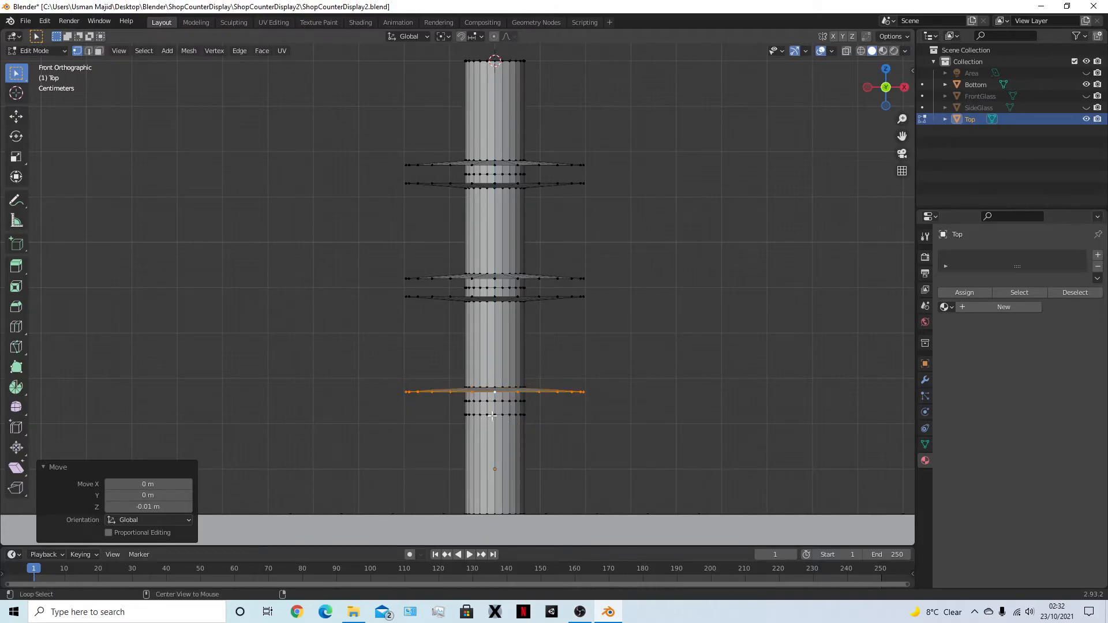
Extrude the lowest band's lower edge loop in place, scale it by 3 into a flange, and raise the rim 0.01 m
alt+click(493, 415)
key(e)
key(Escape)
key(s)
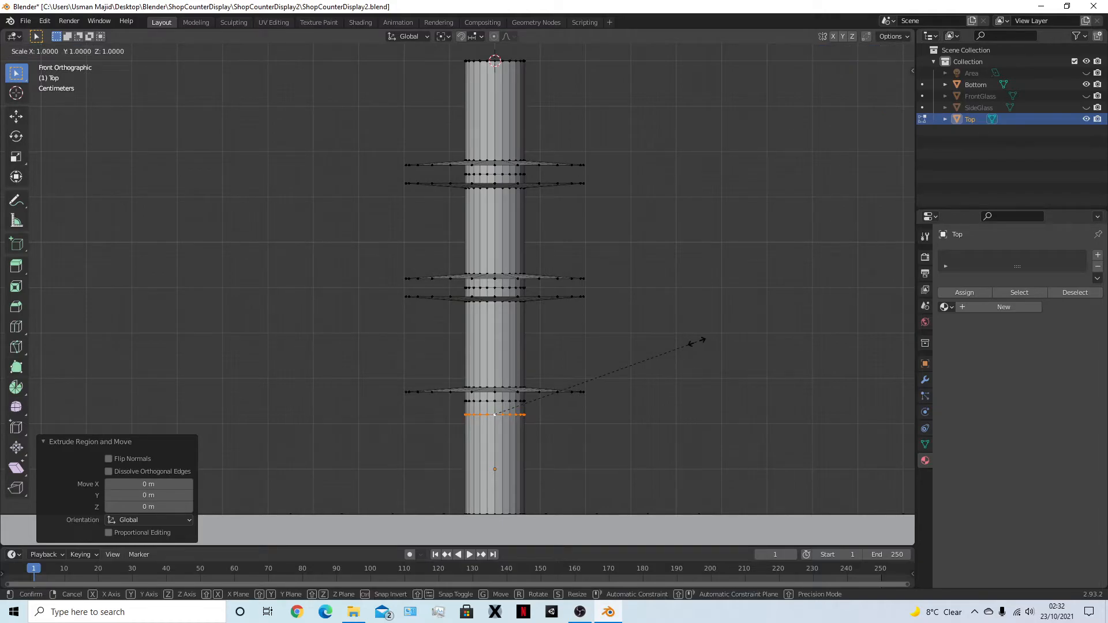
key(3)
key(Return)
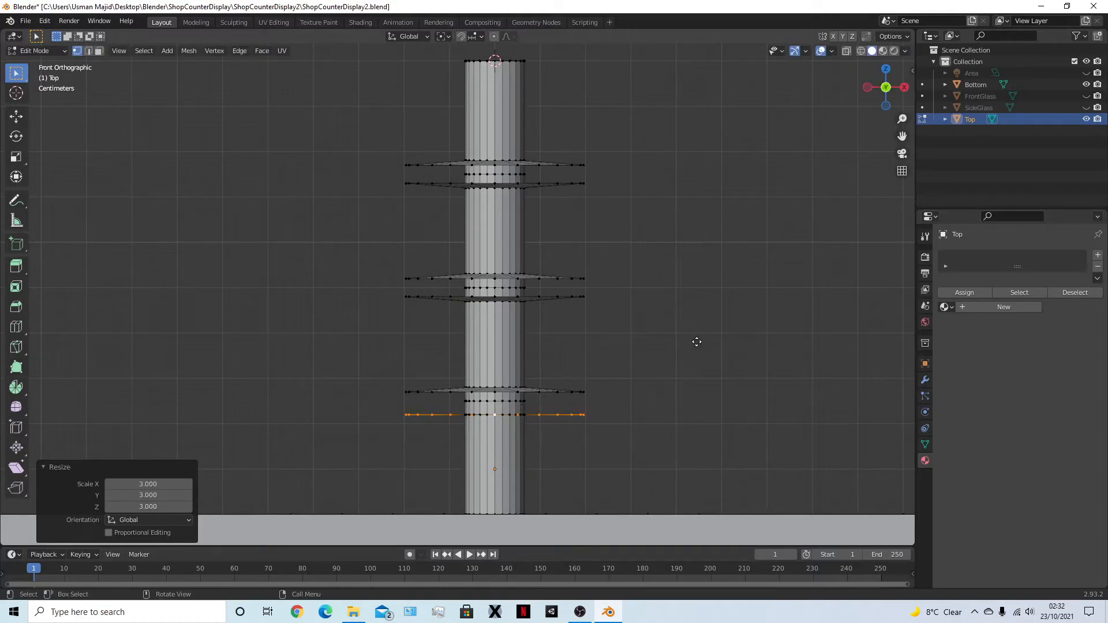
key(g)
key(z)
mouse_move(697, 336)
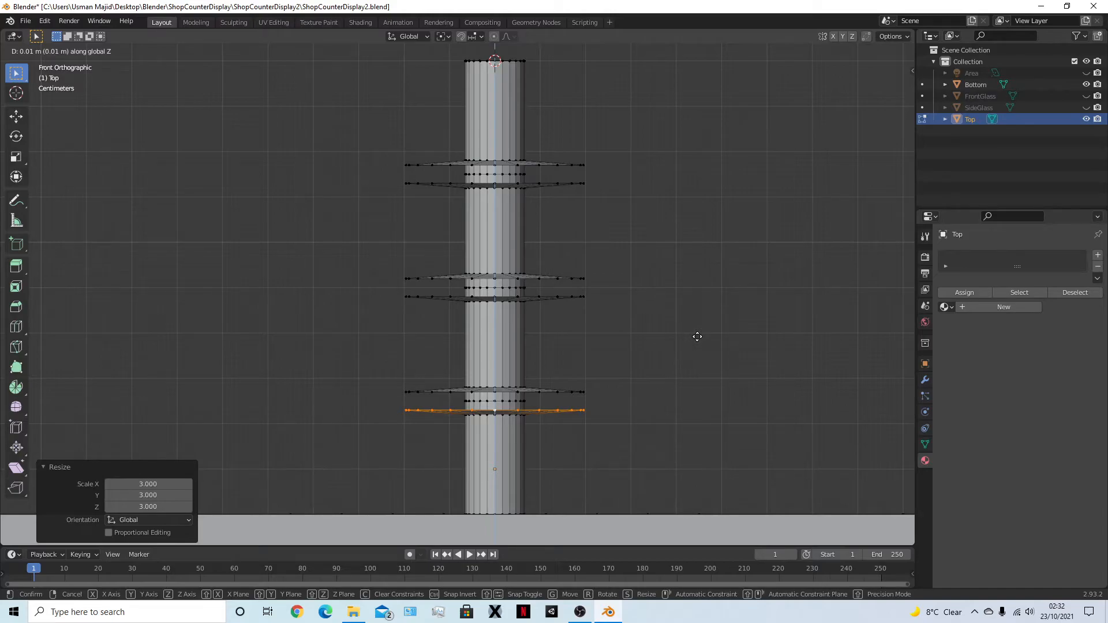
click(697, 336)
Save the file and switch the Top mesh to face selection at the central post's upper end
mouse_move(698, 337)
middle_down()
mouse_move(689, 376)
mouse_move(698, 344)
middle_up()
key(ctrl+s)
key(Tab)
middle_drag(685, 285, 643, 211)
key(Tab)
scroll(638, 178, up, 3)
middle_drag(649, 158, 417, 264)
key(3)
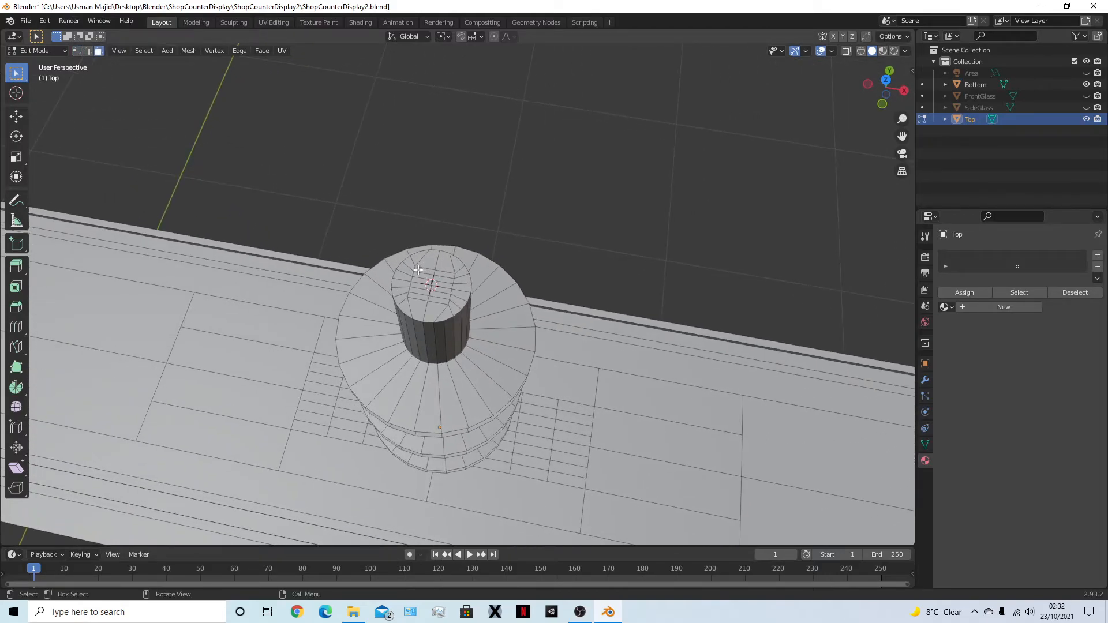
Try to select the post's end cap by growing the selection outward from one of its faces
click(438, 295)
click(408, 260)
shift+click(404, 283)
click(422, 282)
key(ctrl+KP_Add)
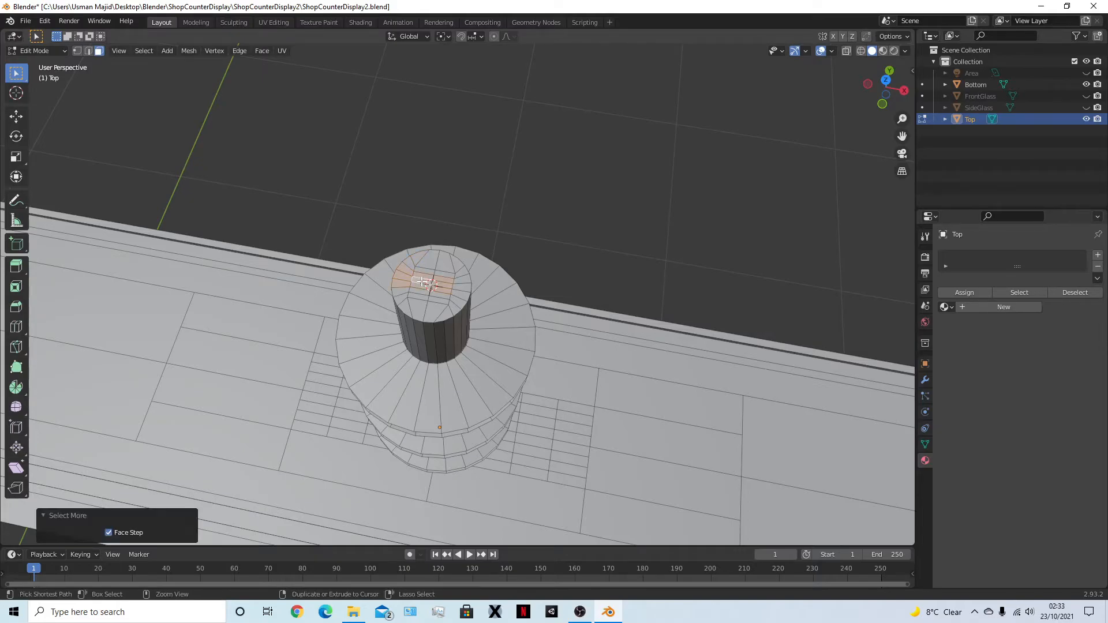
key(ctrl+KP_Add)
key(ctrl+KP_Add)
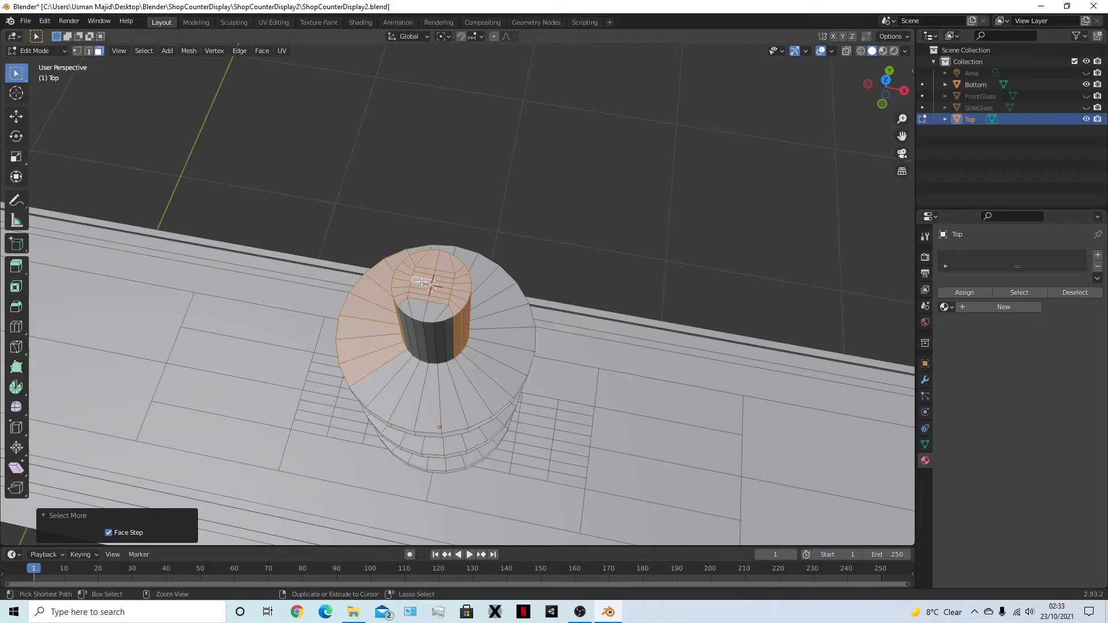
key(ctrl+KP_Subtract)
middle_drag(460, 291, 517, 179)
click(523, 137)
Select all the small faces on the post's end cap and dissolve them into a single face
middle_drag(523, 137, 461, 321)
click(438, 325)
shift+click(428, 349)
shift+click(432, 364)
shift+click(445, 376)
shift+click(459, 379)
shift+click(473, 373)
shift+click(484, 365)
shift+click(490, 355)
shift+click(492, 345)
shift+click(489, 335)
shift+click(490, 326)
shift+click(479, 317)
shift+click(466, 314)
shift+click(447, 320)
shift+click(449, 339)
shift+drag(443, 333, 478, 360)
middle_drag(478, 360, 413, 226)
right_click(413, 226)
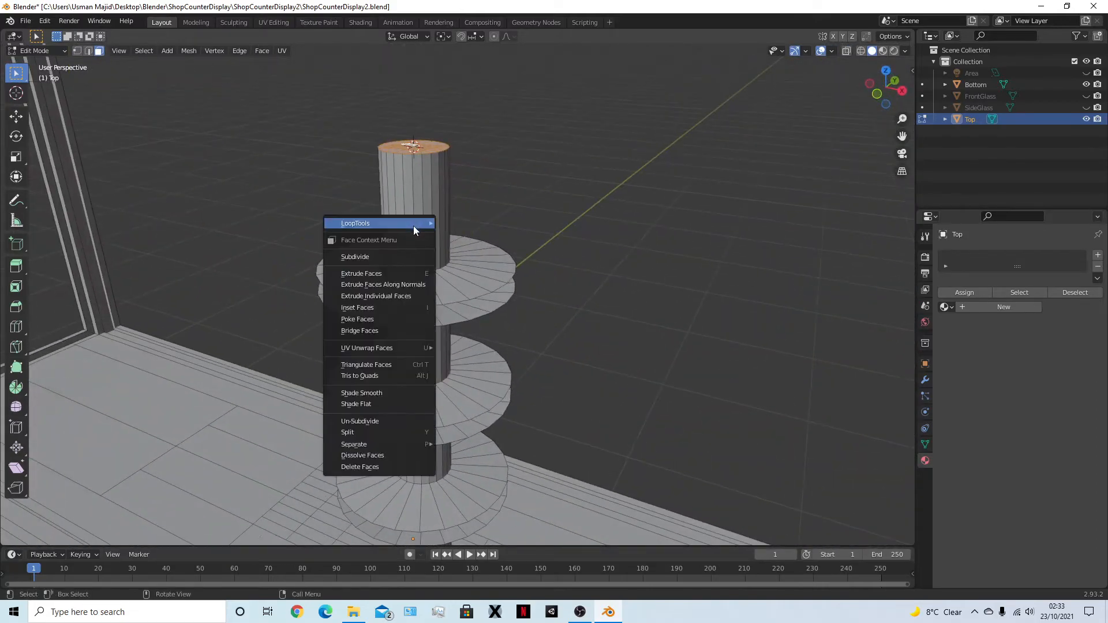
click(384, 455)
middle_drag(598, 208, 611, 246)
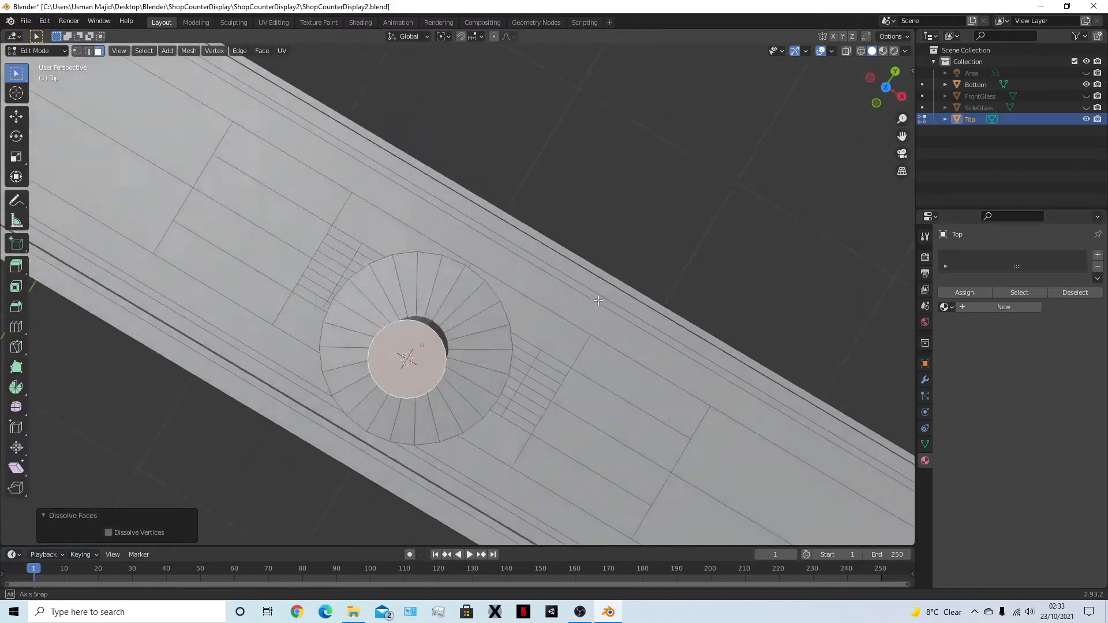
Lower the central post's end cap 0.1 m along Z using vertex selection in the front view
key(1)
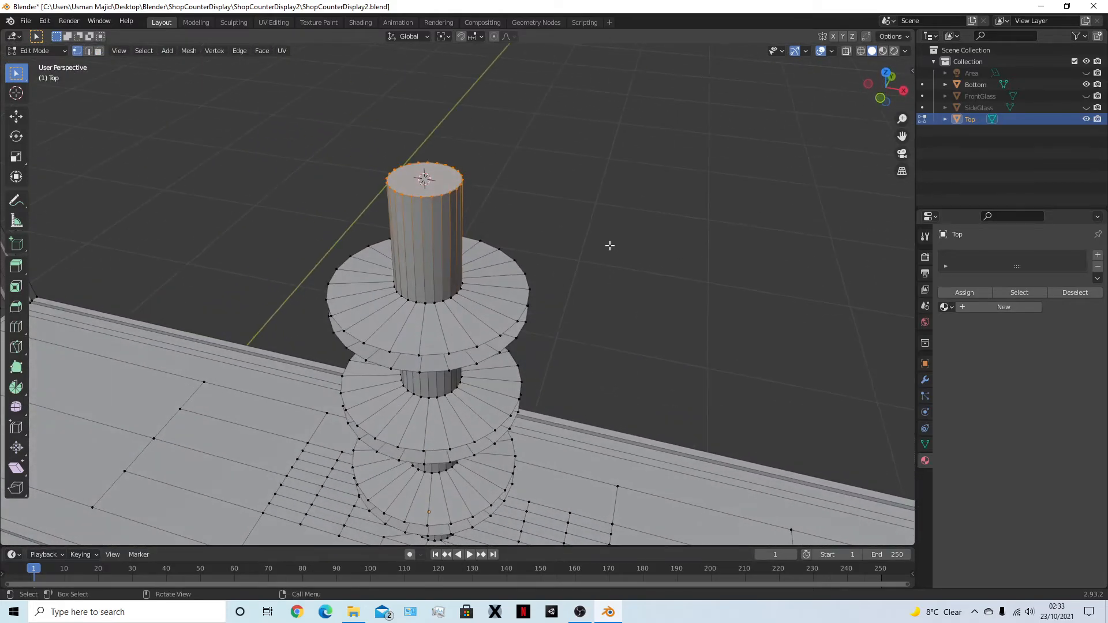
key(KP_1)
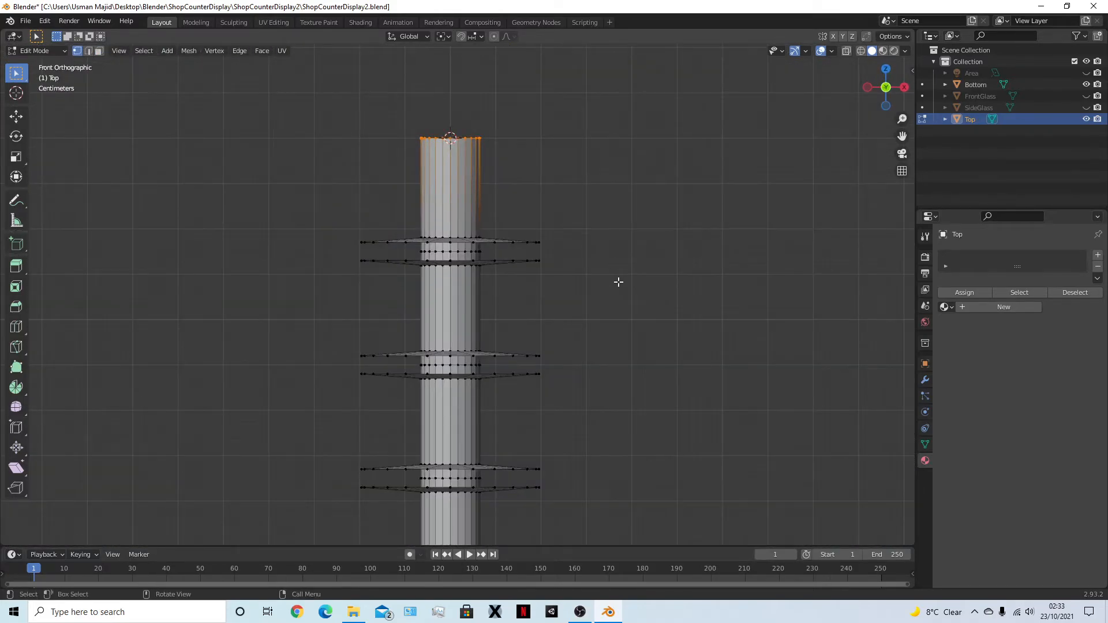
scroll(618, 282, down, 2)
scroll(631, 324, down, 1)
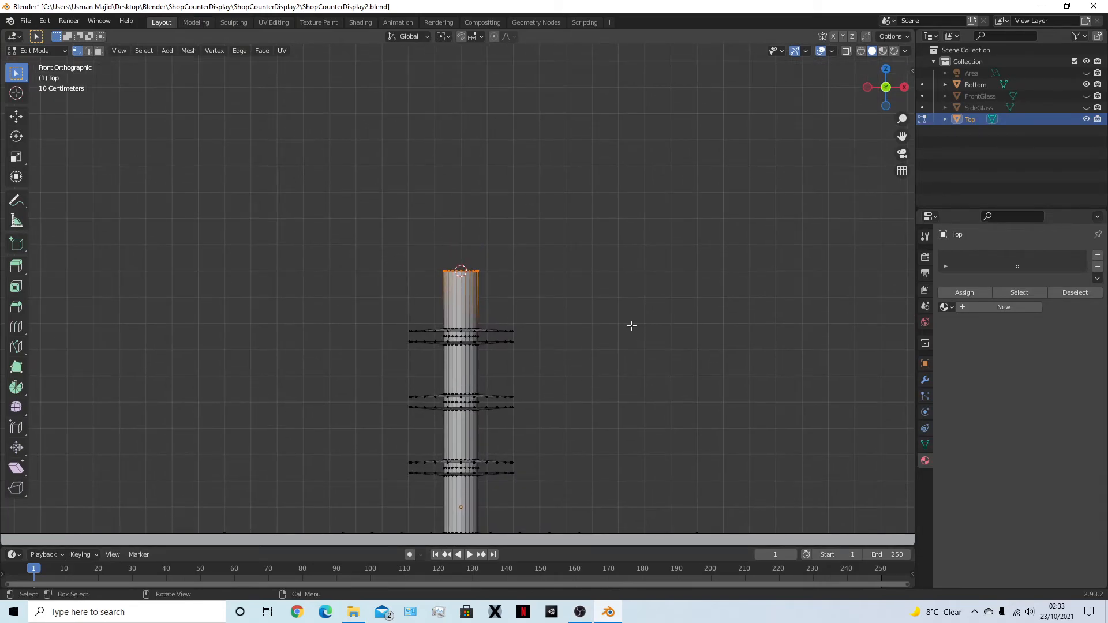
key(g)
key(z)
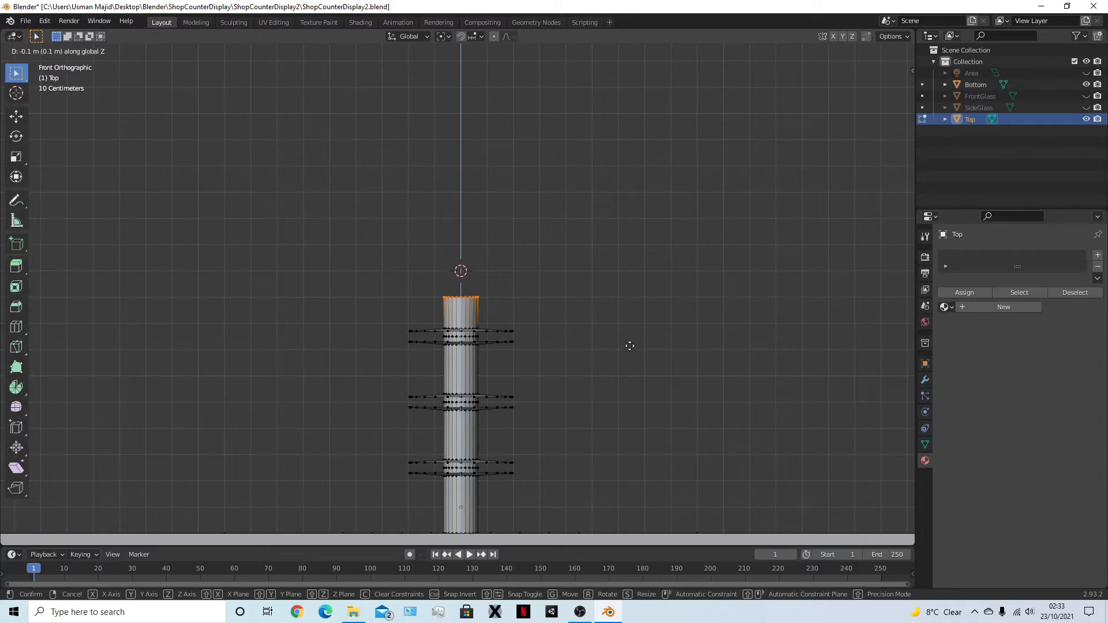
click(629, 346)
Extrude the post's end cap up 0.1 m, merge its vertices into one point as a conical tip, and save
key(e)
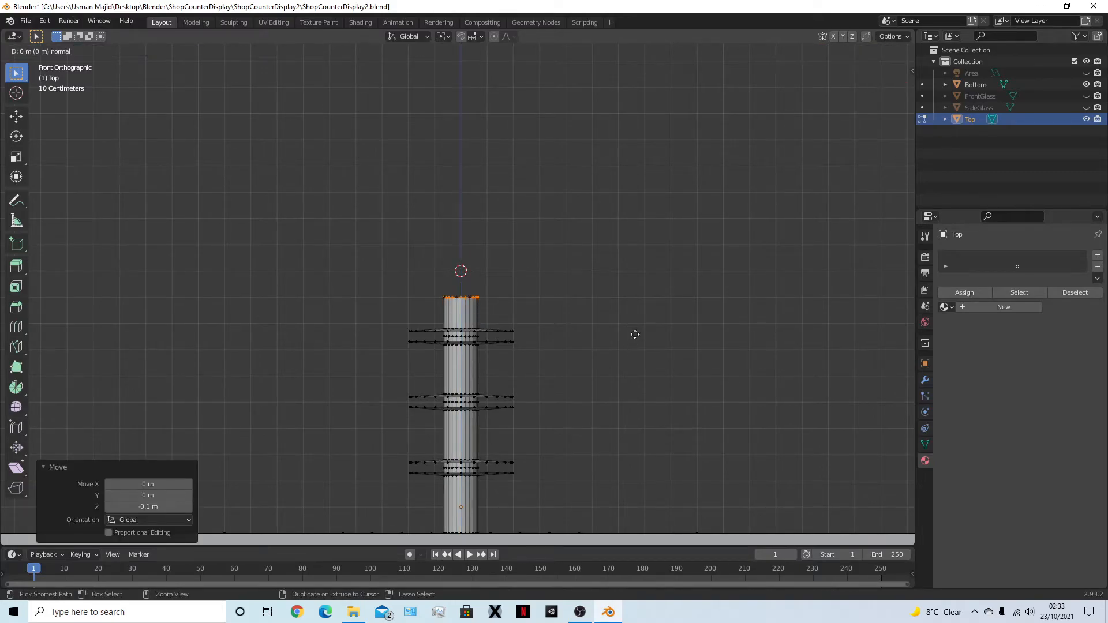
click(636, 324)
right_click(564, 301)
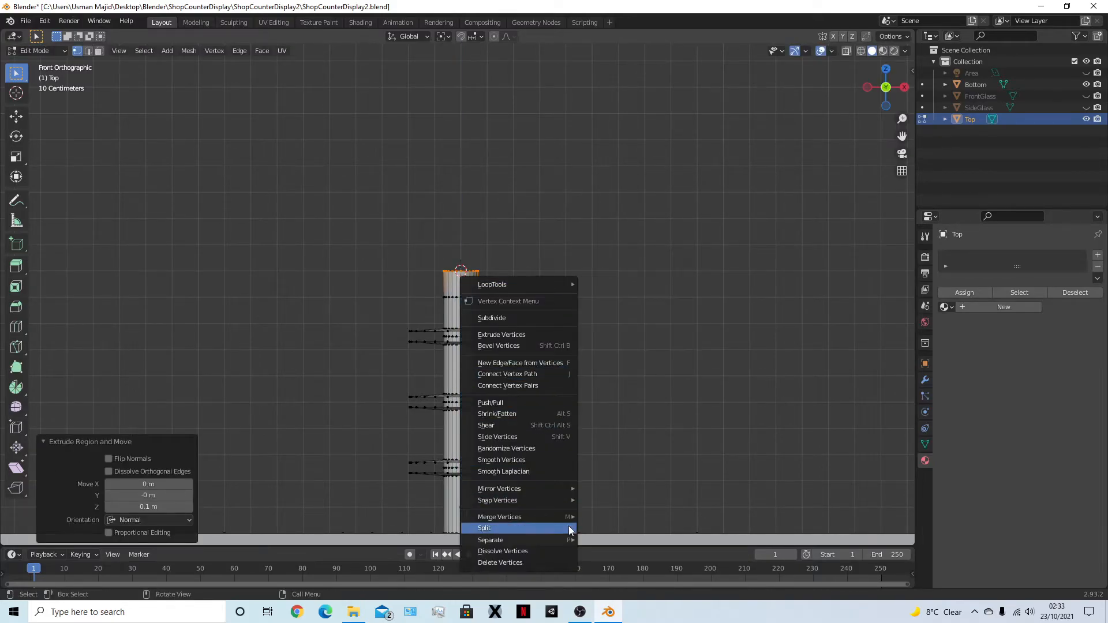
click(597, 511)
middle_drag(594, 454, 666, 334)
key(Tab)
key(ctrl+s)
scroll(602, 358, up, 4)
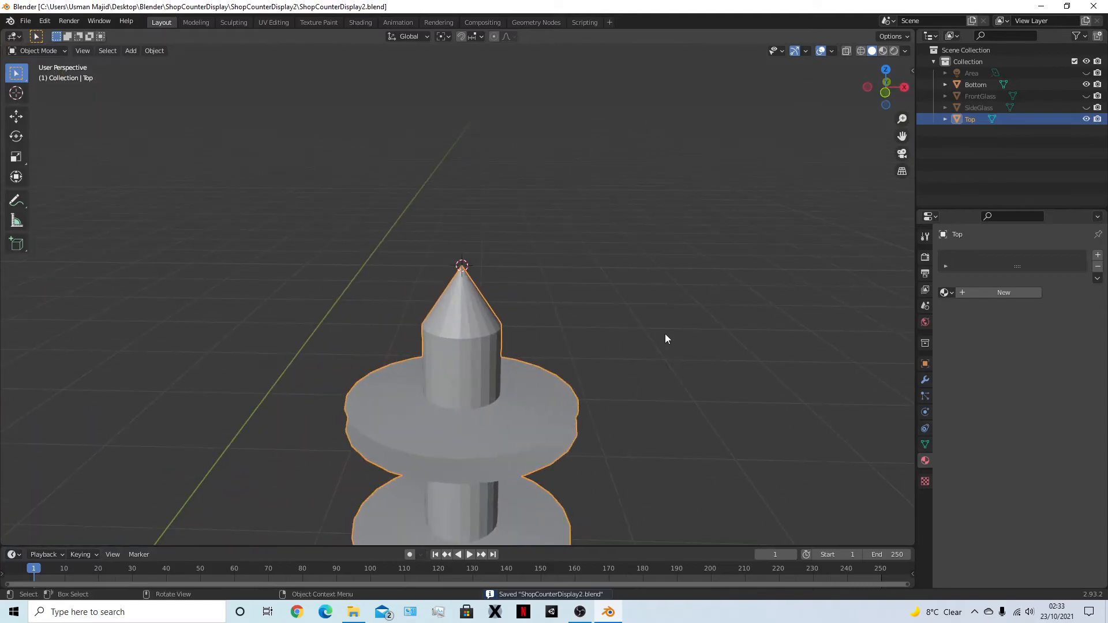
key(Tab)
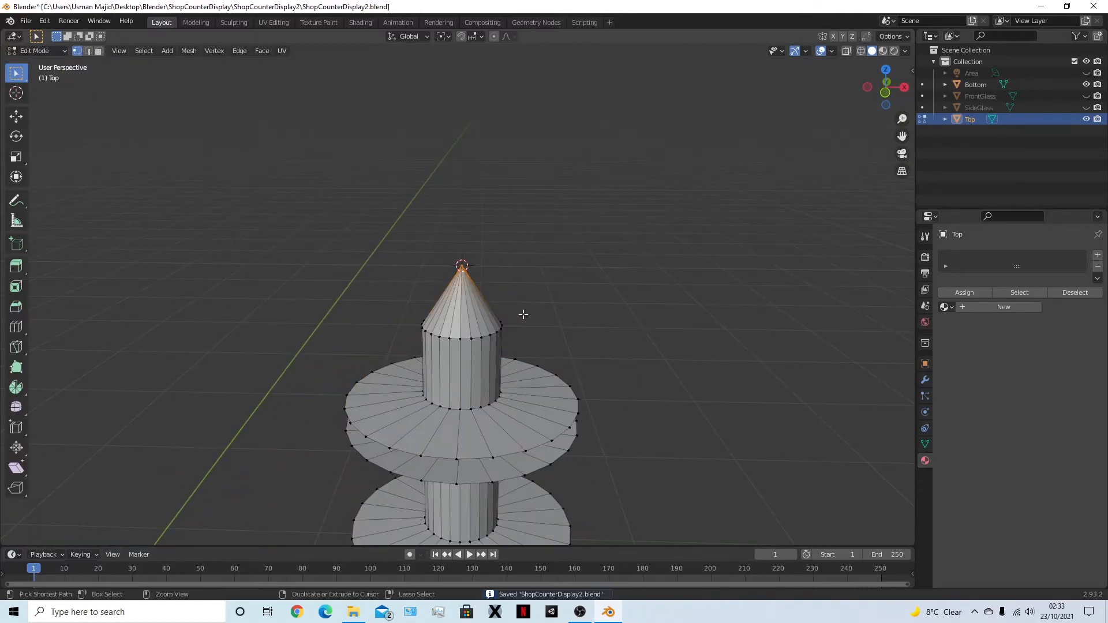
key(ctrl+r)
key(Escape)
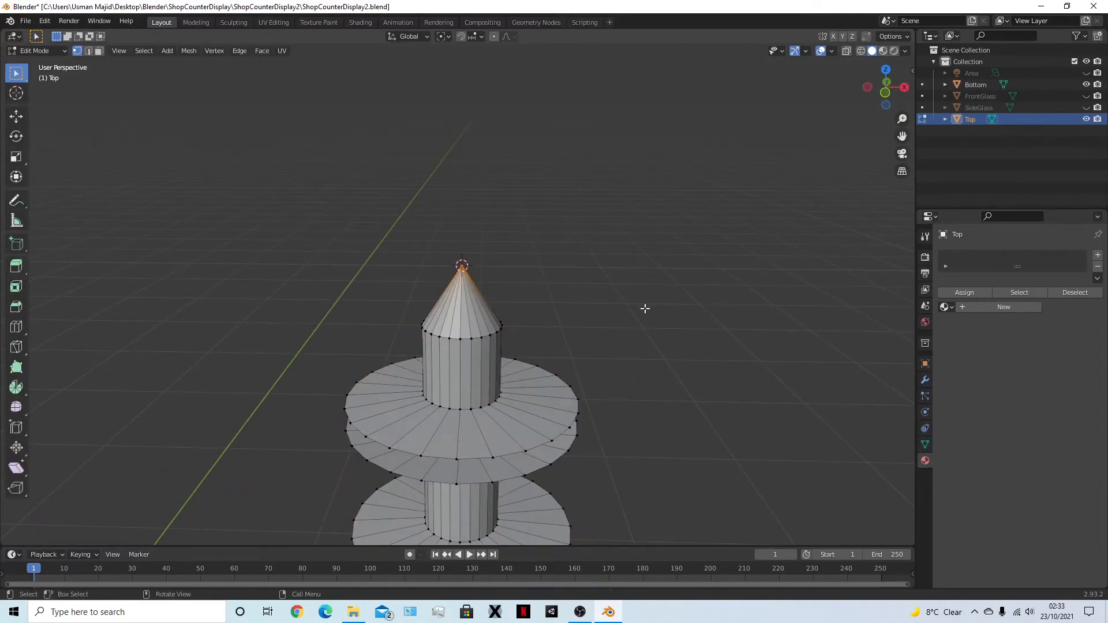
click(741, 371)
scroll(687, 431, down, 7)
middle_drag(691, 378, 654, 354)
key(Tab)
Try adding a Subdivision Surface modifier to the Top object
scroll(496, 292, up, 5)
right_click(418, 327)
click(418, 328)
key(ctrl+z)
click(925, 380)
click(986, 255)
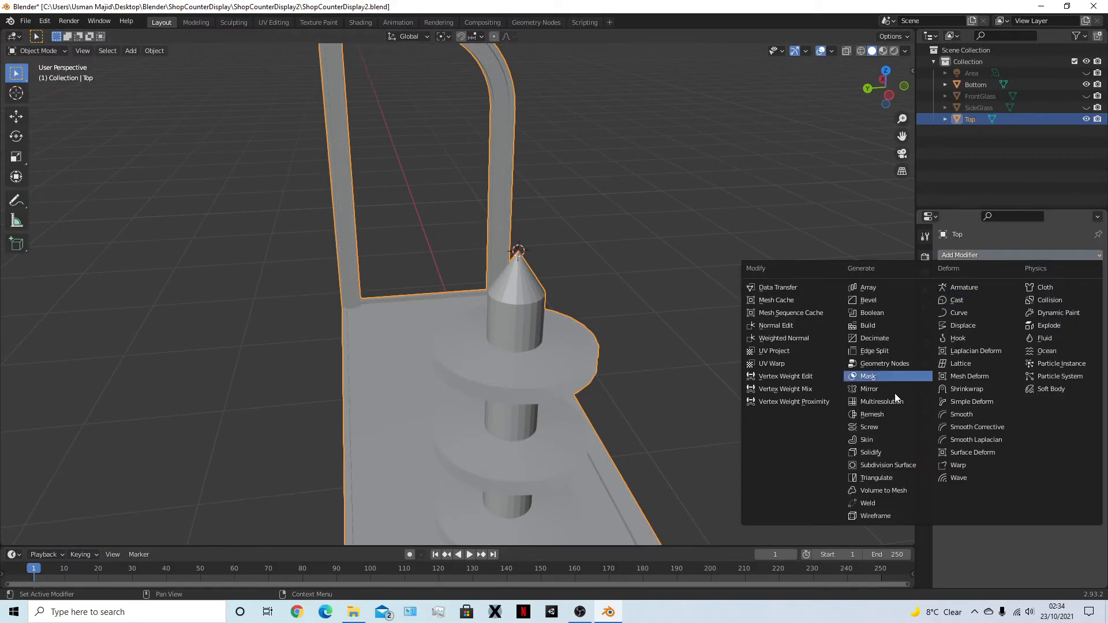
click(880, 462)
mouse_move(779, 404)
middle_down()
mouse_move(705, 383)
mouse_move(487, 369)
mouse_move(525, 388)
mouse_move(720, 383)
mouse_move(691, 411)
middle_up()
key(ctrl+z)
Deselect the Top object and save the file
scroll(594, 479, down, 6)
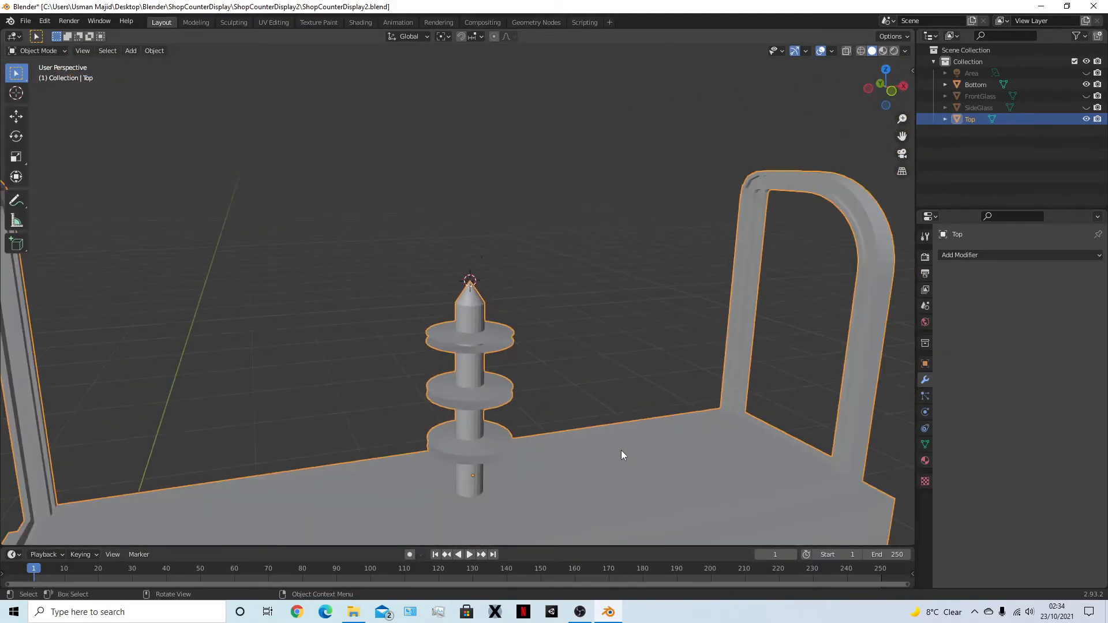
middle_drag(589, 431, 485, 317)
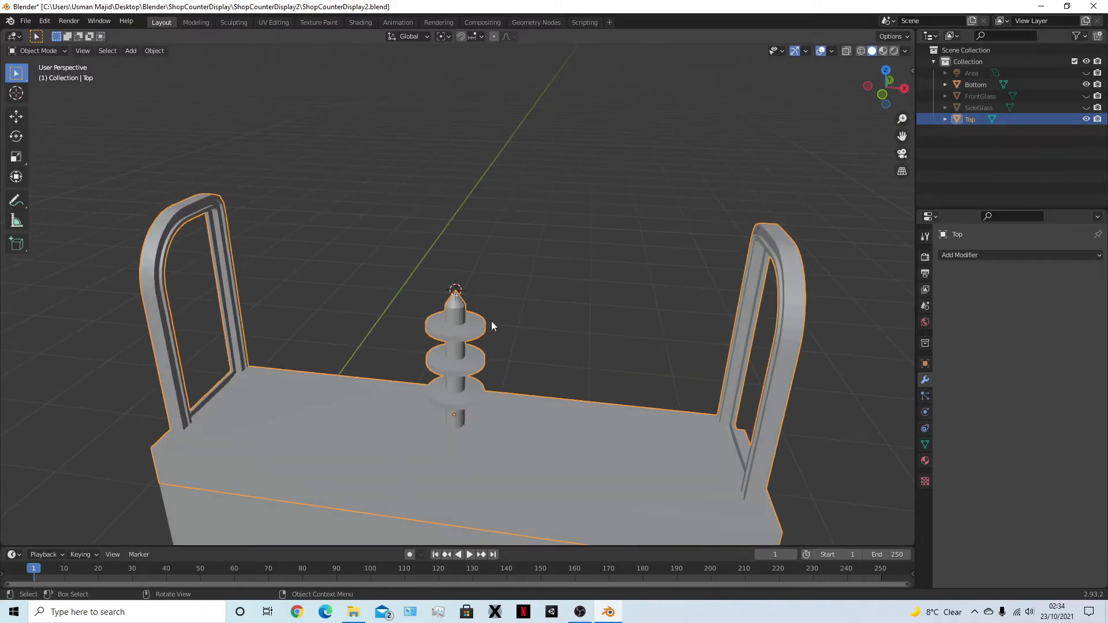
scroll(579, 341, up, 4)
middle_drag(579, 341, 524, 331)
click(567, 306)
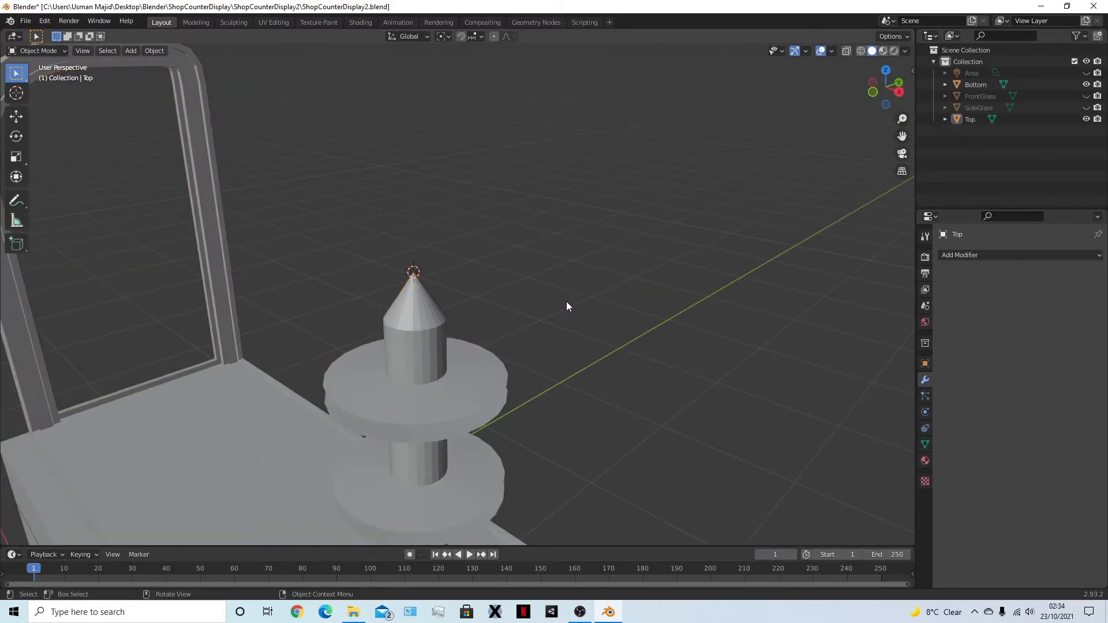
key(ctrl+s)
scroll(546, 382, down, 2)
Snap the 3D cursor to the edge loop midway between the post's two highest flanges
key(a)
key(Tab)
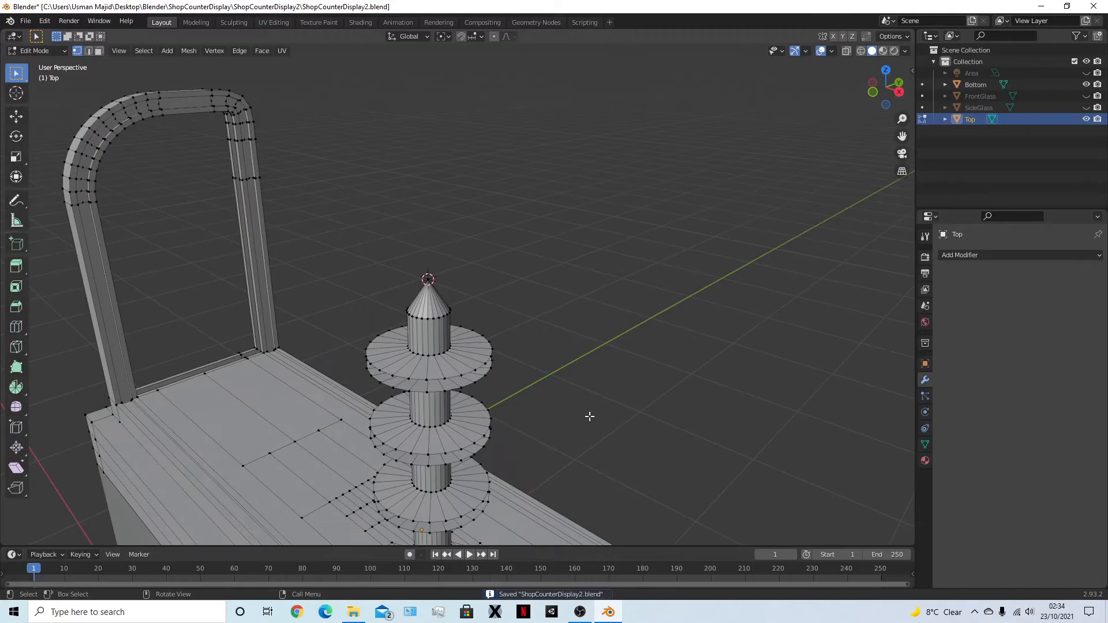
middle_drag(589, 417, 631, 373)
key(KP_1)
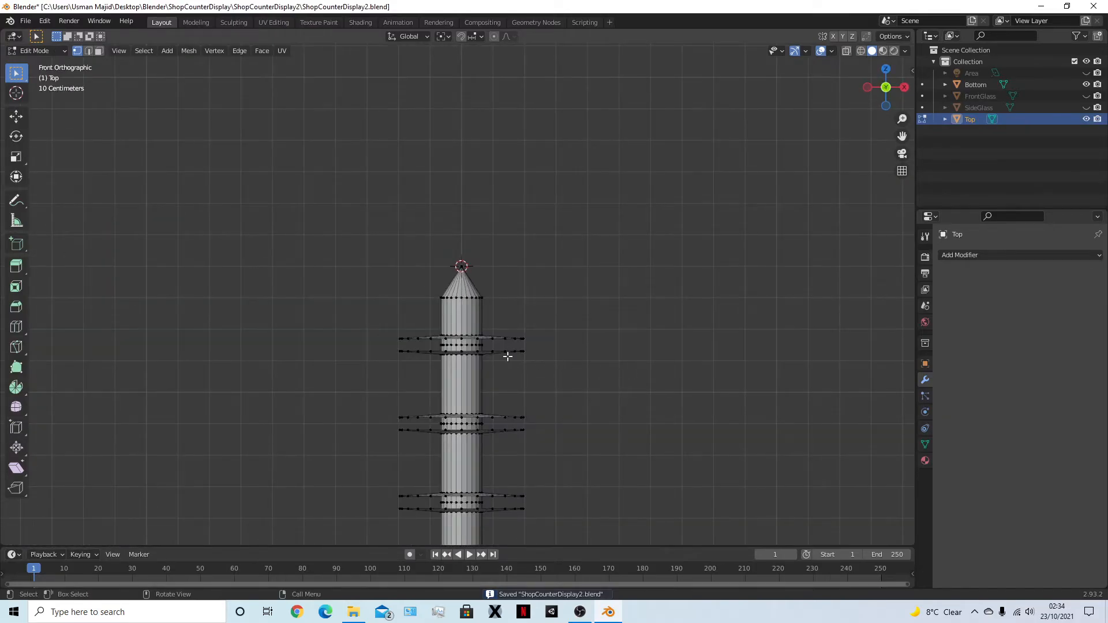
alt+click(466, 344)
middle_drag(465, 344, 629, 414)
key(KP_1)
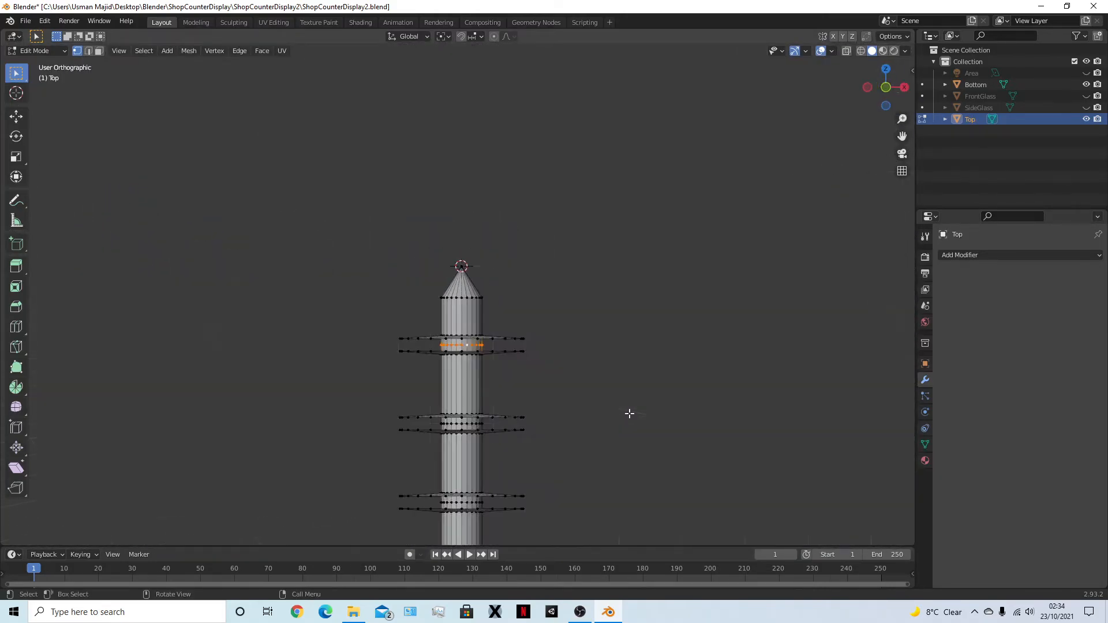
scroll(546, 376, up, 5)
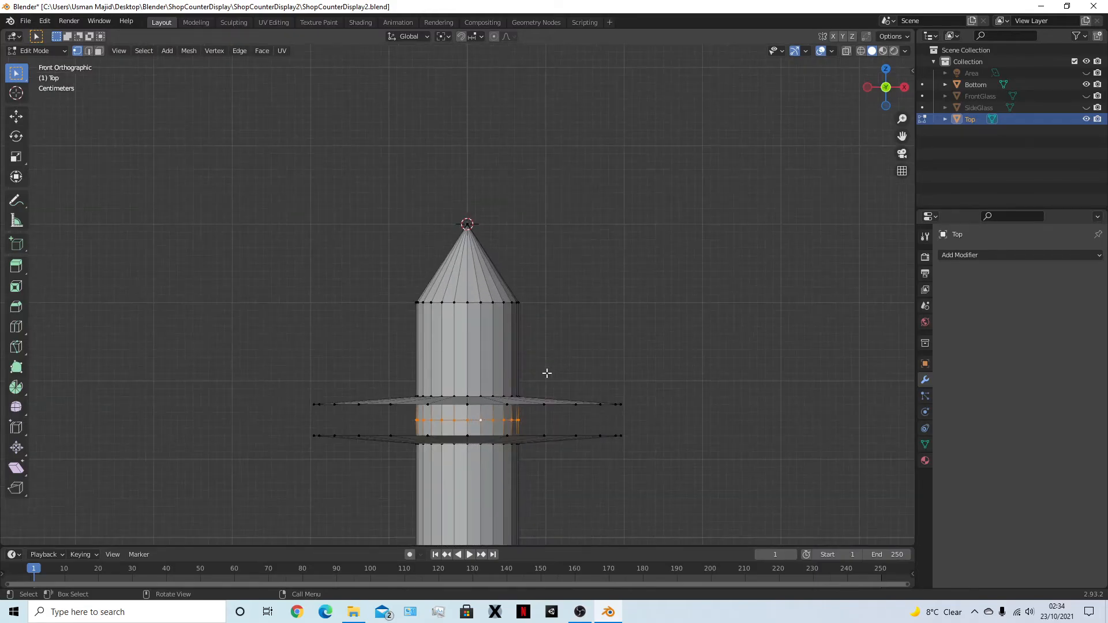
key(F3)
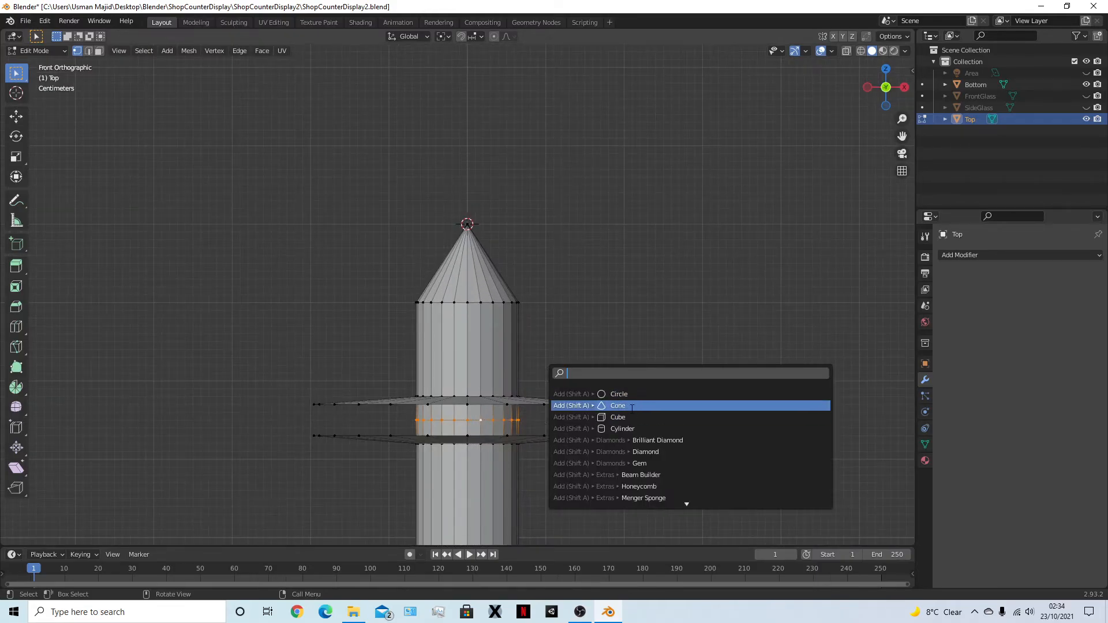
text(cur)
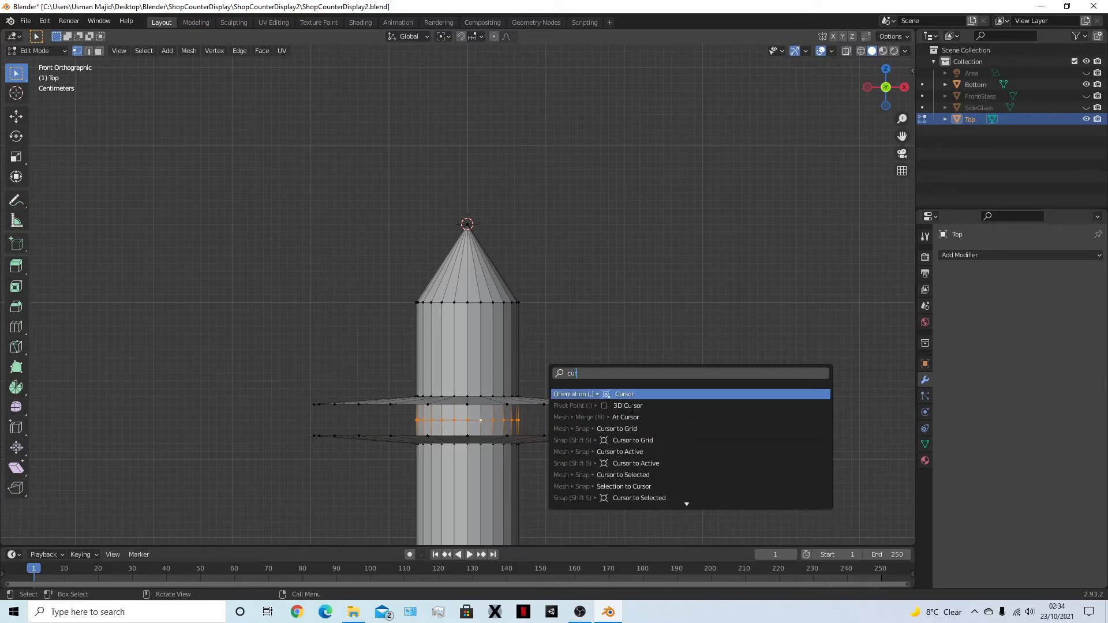
key(Down)
key(Down)
key(Down)
key(Down)
key(Down)
key(Down)
key(Down)
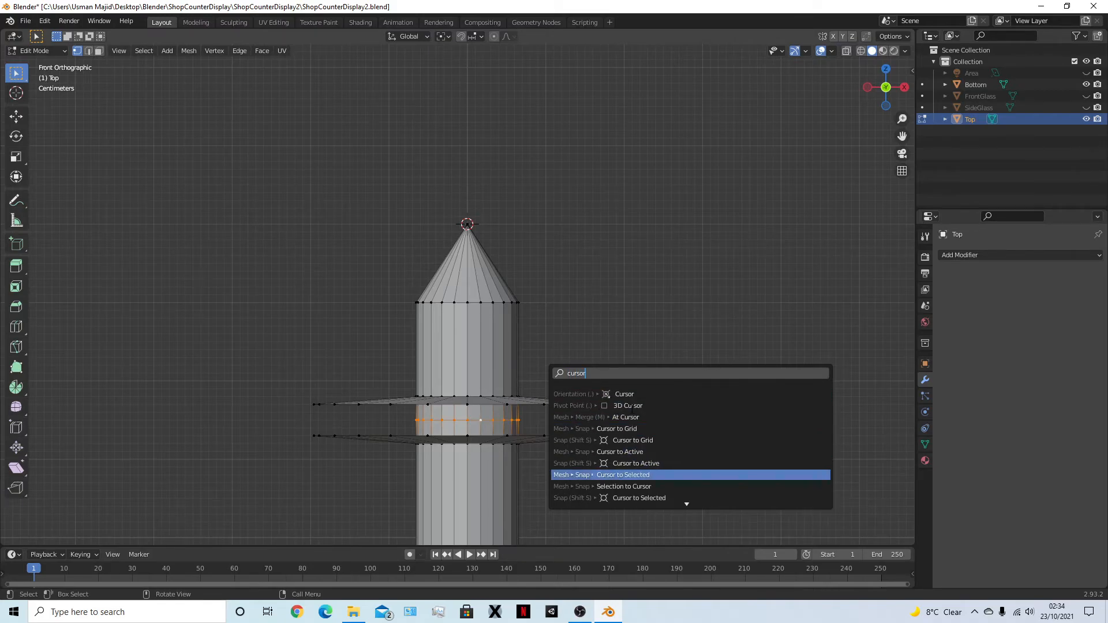
key(Return)
Add a 2 m cube at the 3D cursor within the Top mesh and scale it to 0.1
mouse_move(630, 358)
middle_down()
mouse_move(512, 336)
mouse_move(527, 356)
mouse_move(660, 348)
mouse_move(638, 324)
mouse_move(639, 342)
middle_up()
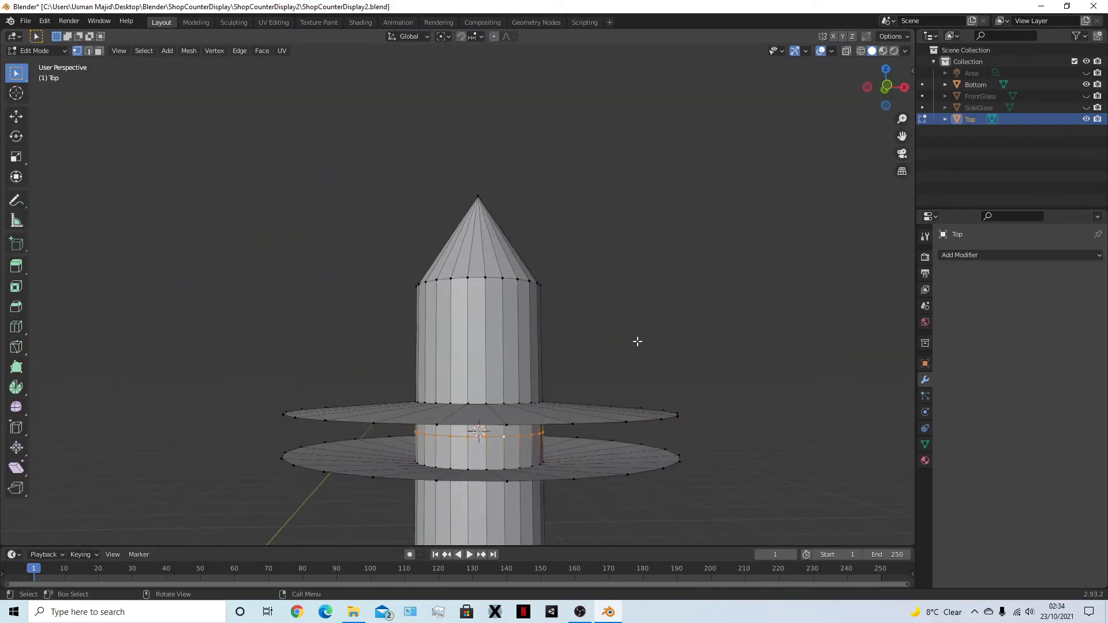
scroll(648, 336, down, 3)
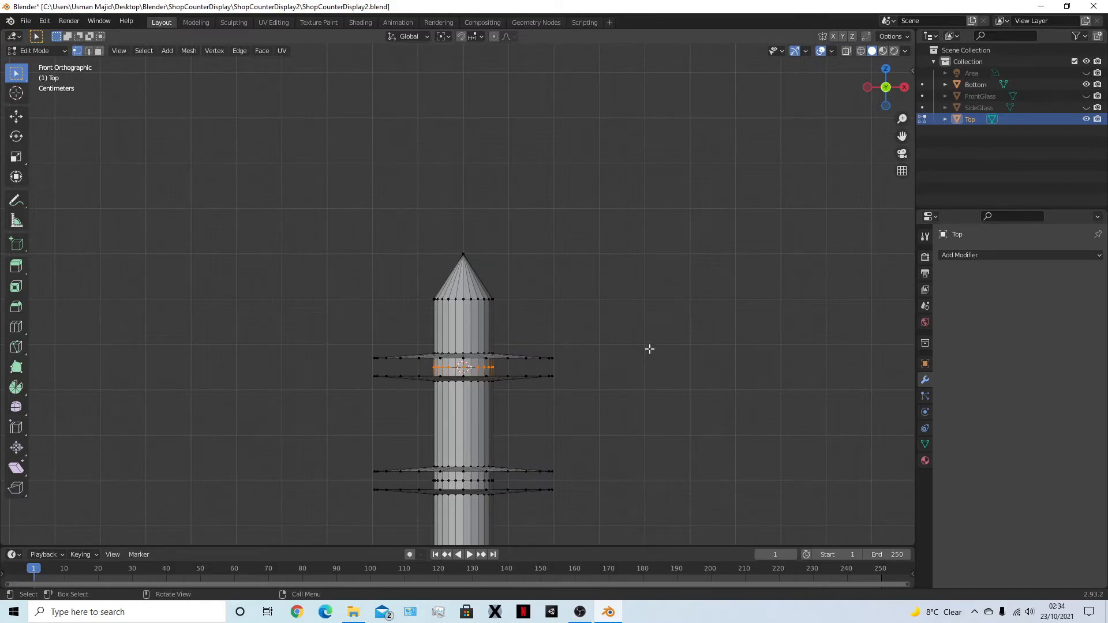
key(shift+a)
click(649, 344)
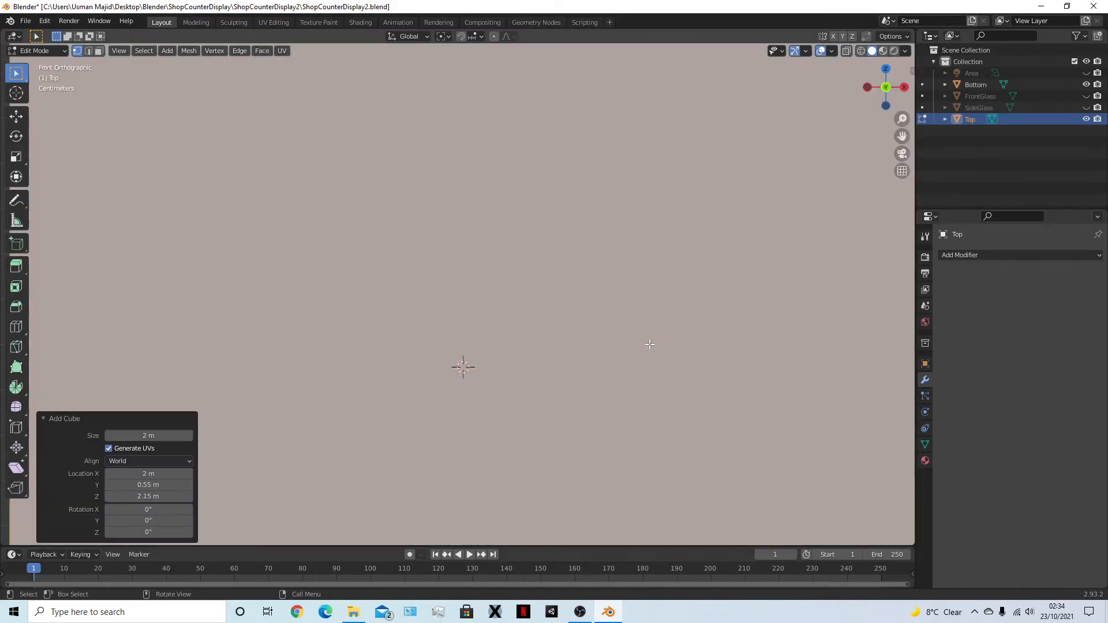
key(s)
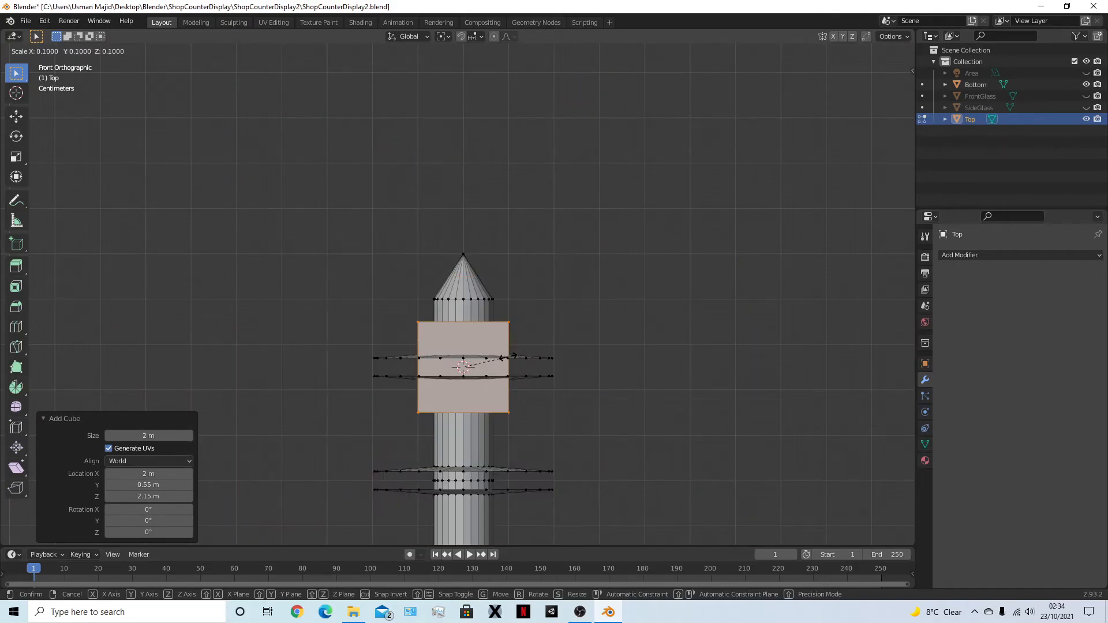
click(509, 357)
middle_drag(509, 357, 450, 370)
scroll(449, 370, down, 2)
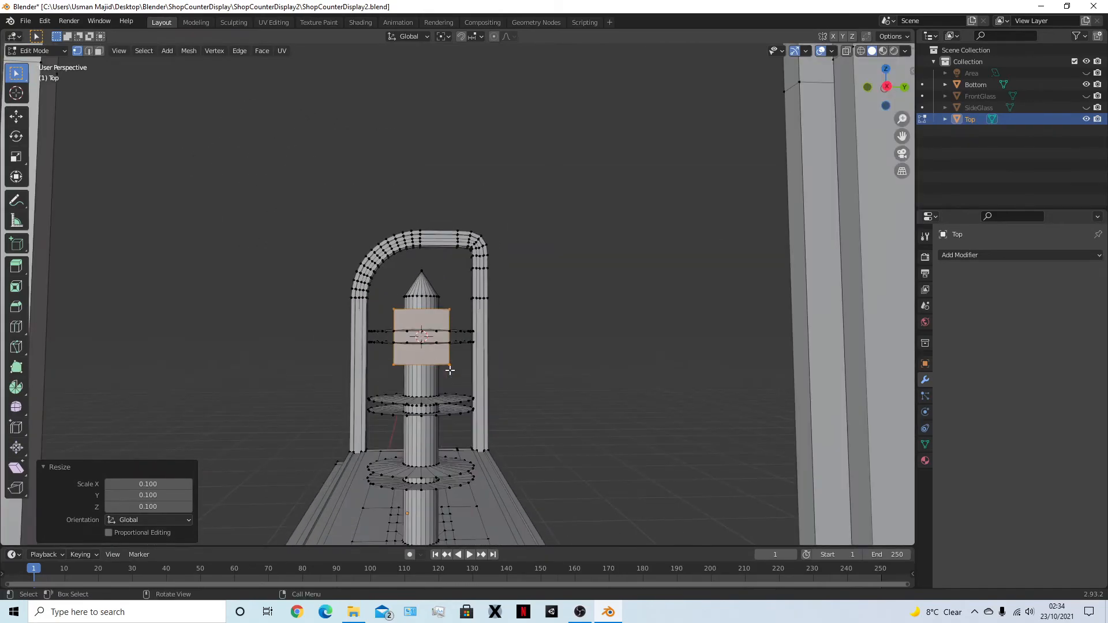
Scale the new cube by 3 along the Y axis to lengthen it across the post
key(KP_3)
key(s)
key(y)
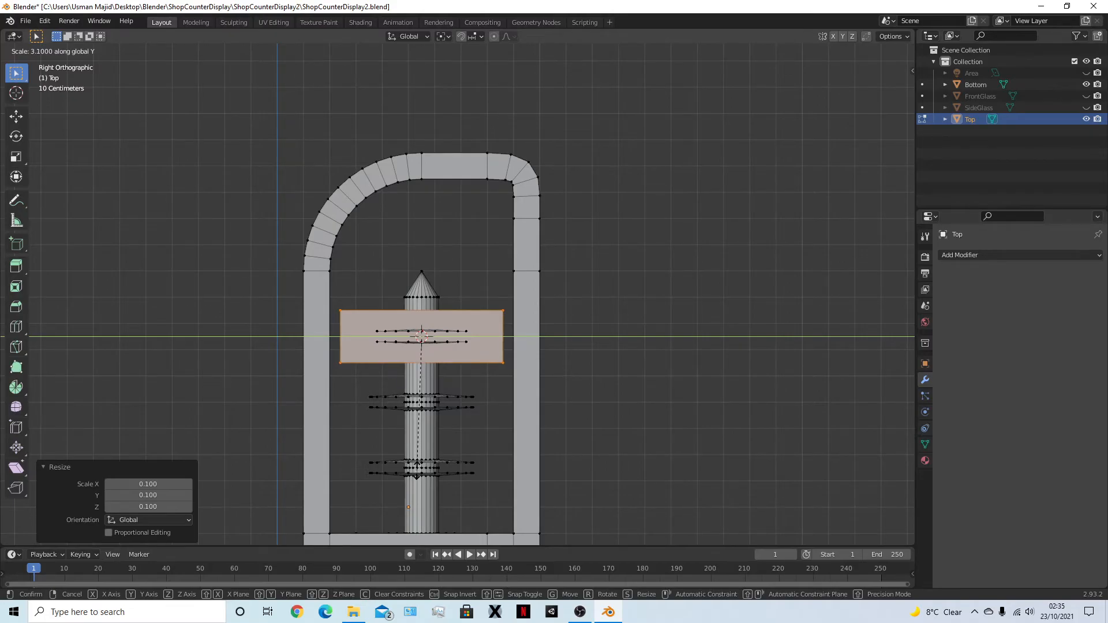
click(417, 469)
middle_drag(416, 468, 564, 473)
key(KP_1)
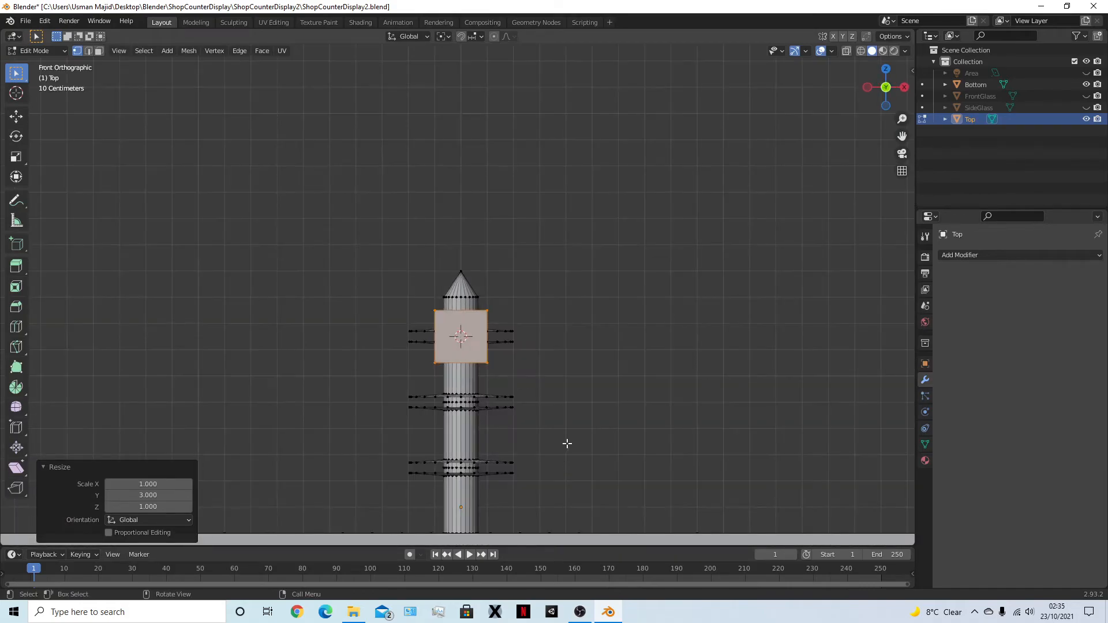
Scale the cube by 17 along the X axis so it spans most of the gap between the end frames
scroll(567, 443, down, 4)
key(s)
key(x)
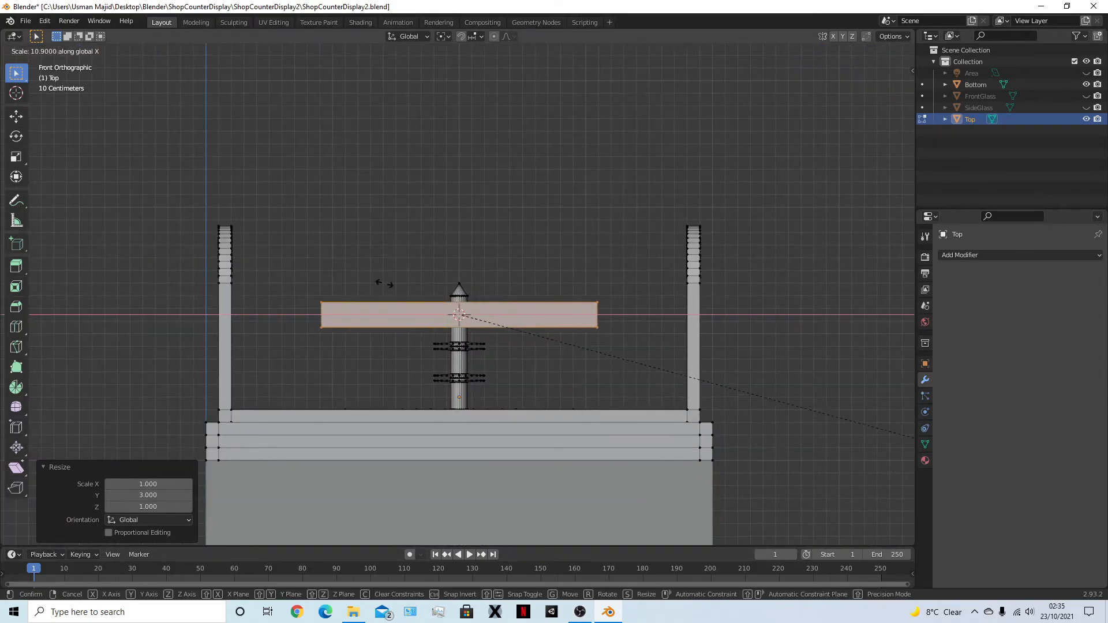
click(423, 446)
middle_drag(423, 446, 437, 347)
scroll(437, 346, up, 2)
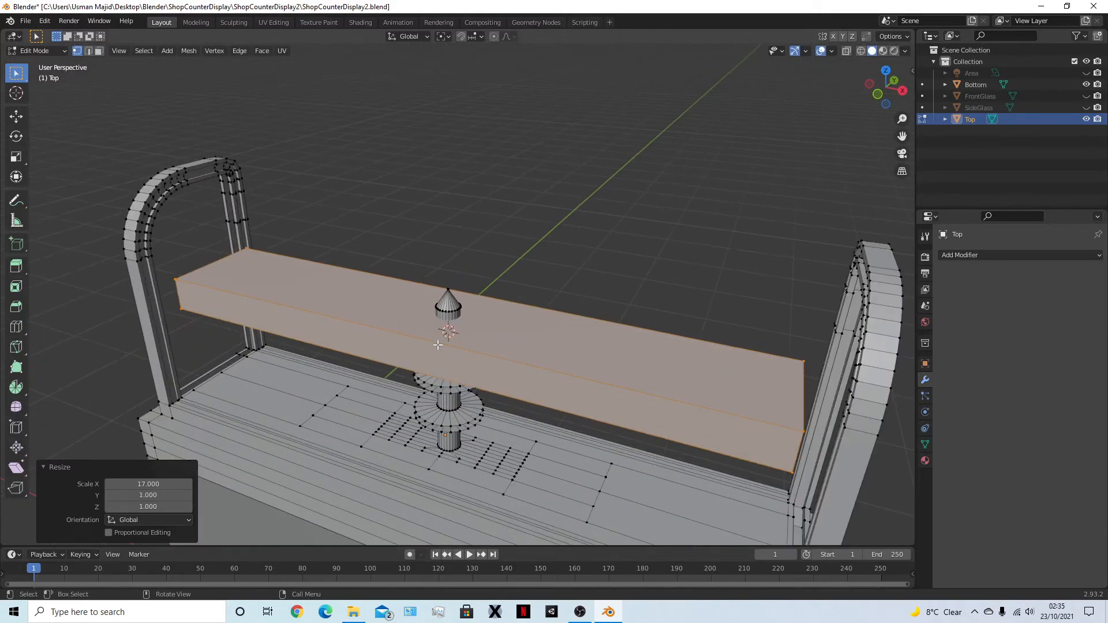
Scale the stretched block by 0.1 along the Z axis to flatten it into a thin shelf
key(KP_1)
scroll(454, 361, up, 4)
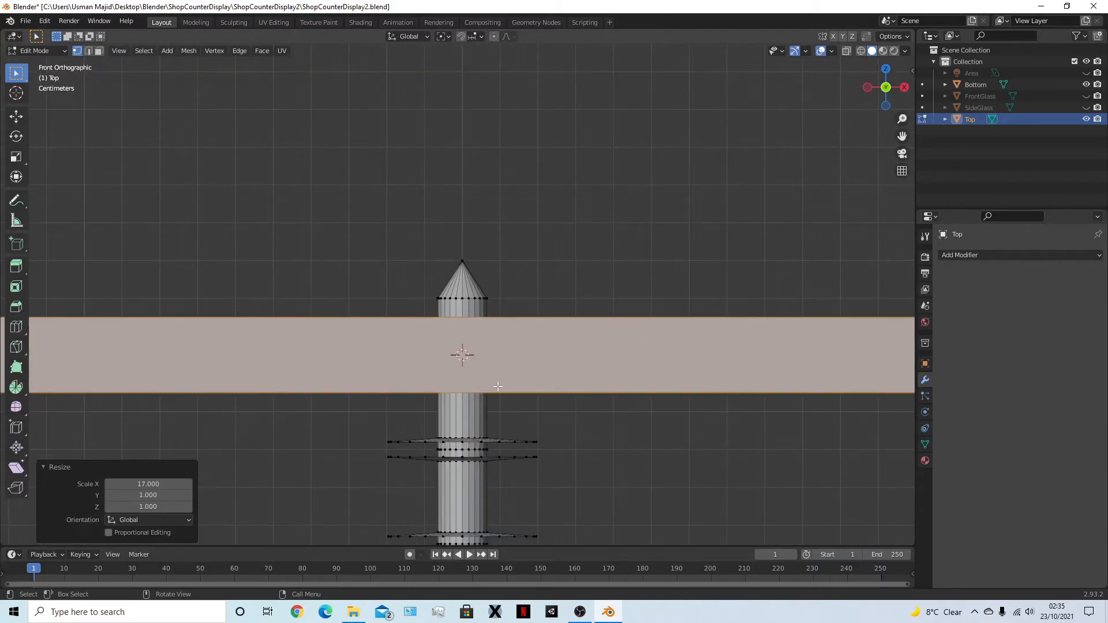
key(s)
key(z)
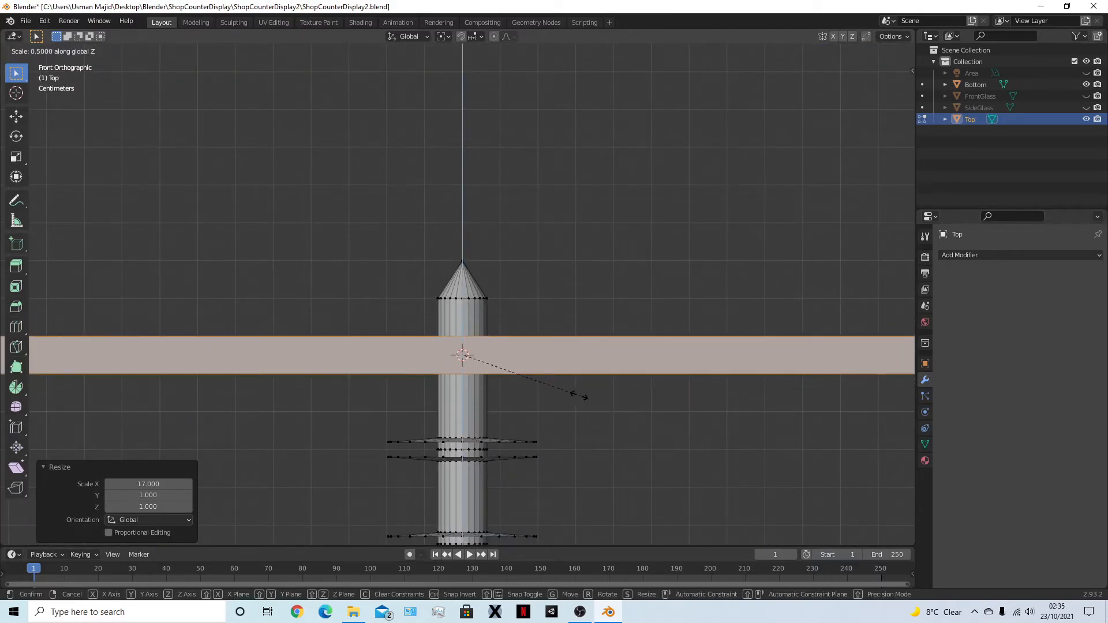
mouse_move(496, 379)
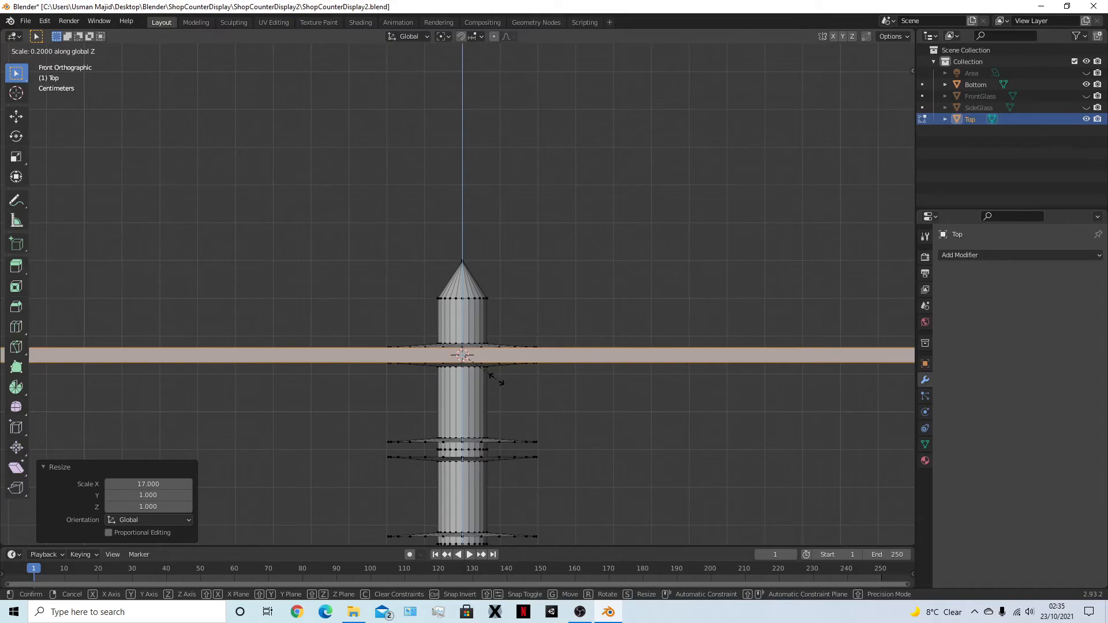
click(493, 378)
middle_drag(493, 378, 559, 459)
middle_drag(638, 436, 582, 437)
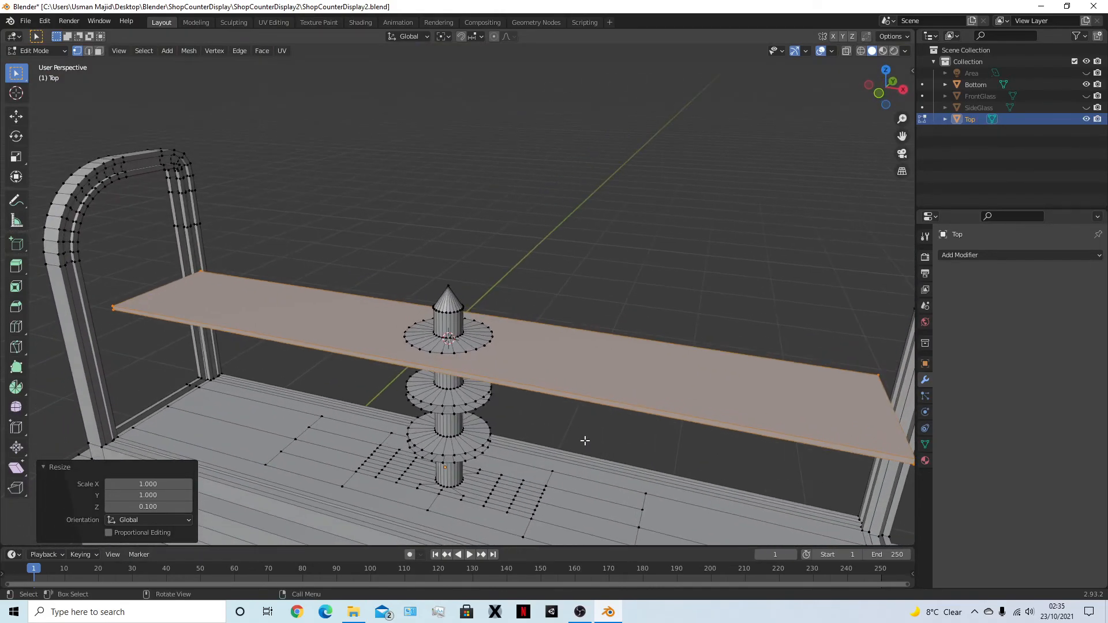
Separate the selected shelf from the Top mesh into its own object and rename that object Tray
key(Tab)
key(Tab)
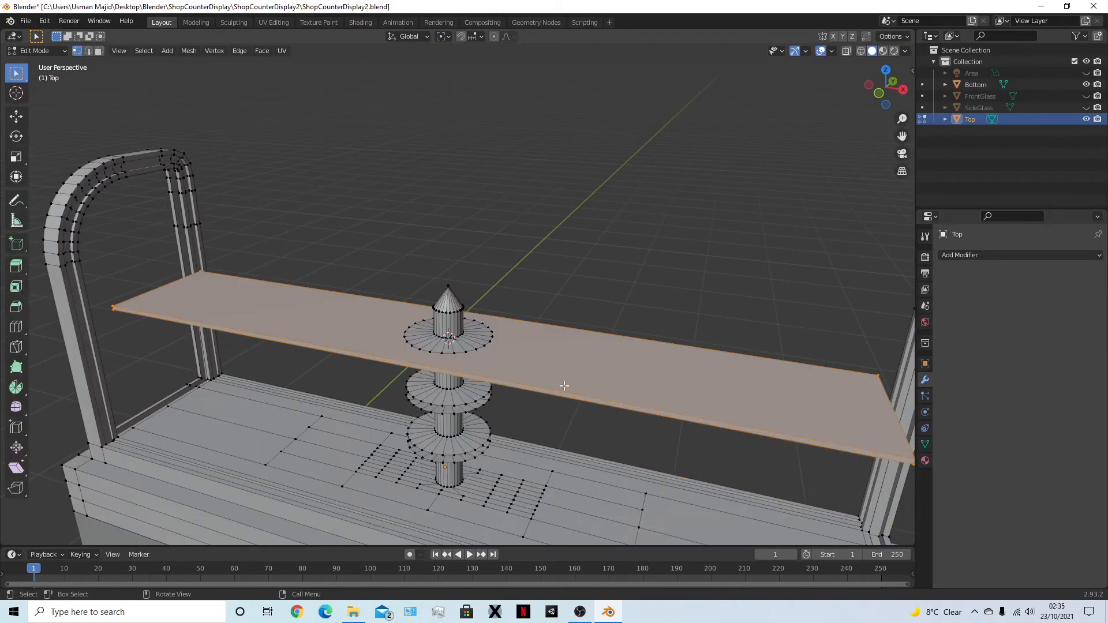
key(p)
click(583, 281)
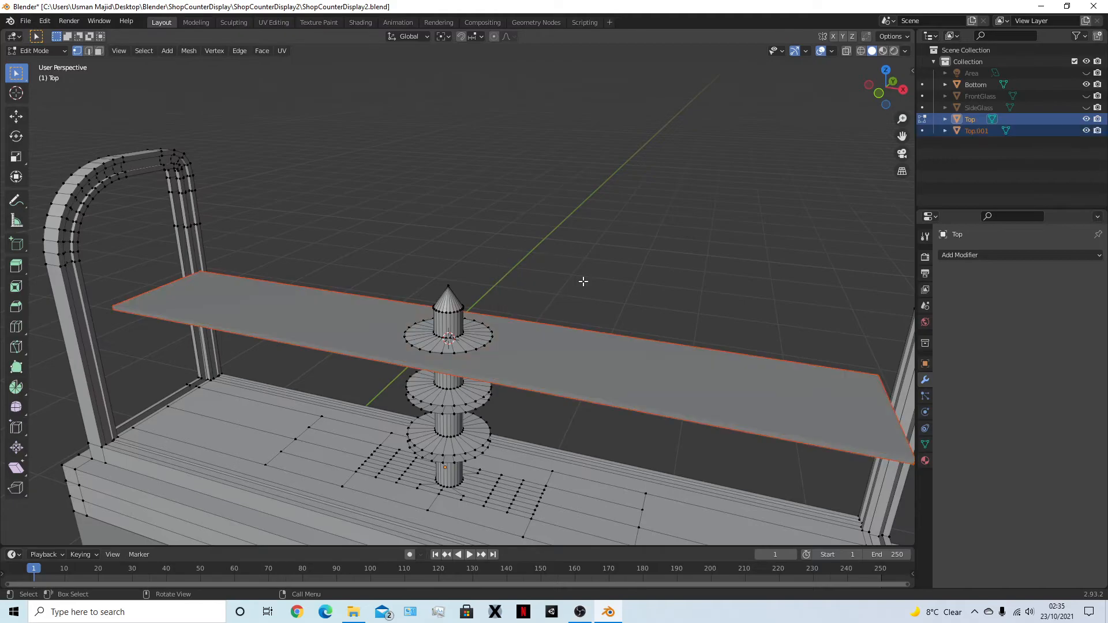
double_click(978, 131)
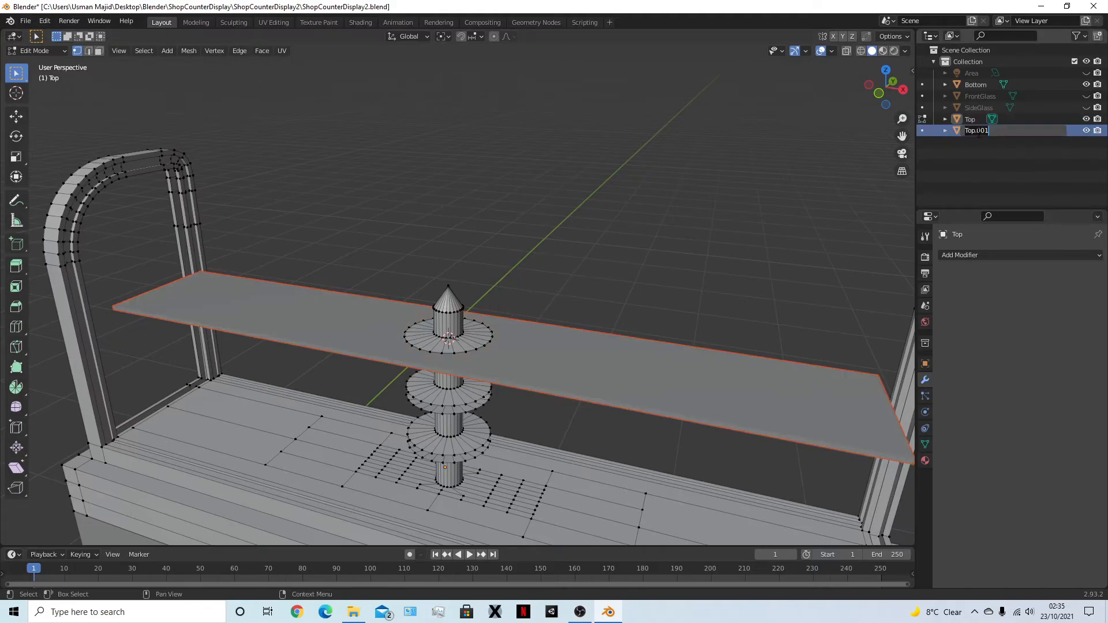
text(Tray)
key(Return)
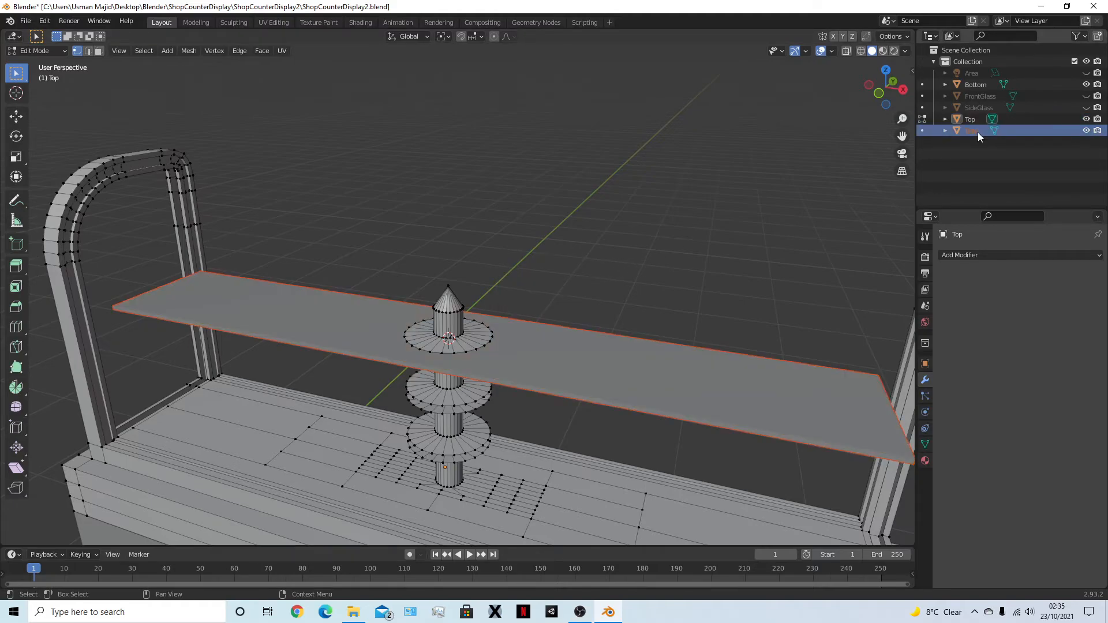
Switch from editing Top to editing the Tray mesh and select the Tray's upper face
key(Tab)
click(684, 303)
click(619, 359)
middle_drag(724, 265, 726, 250)
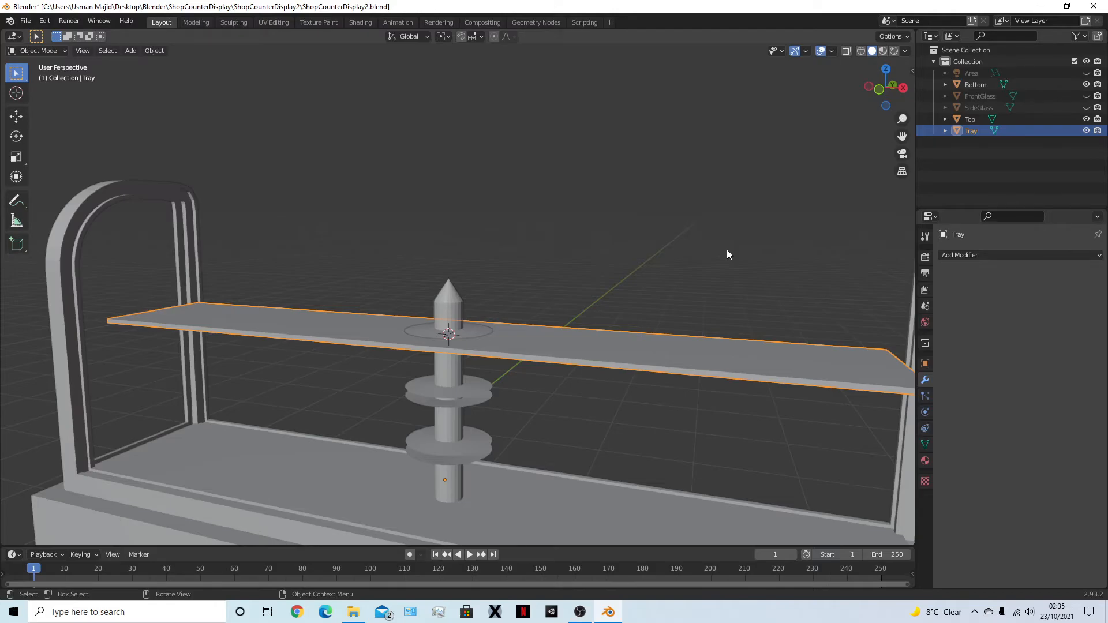
key(Tab)
middle_drag(726, 249, 552, 304)
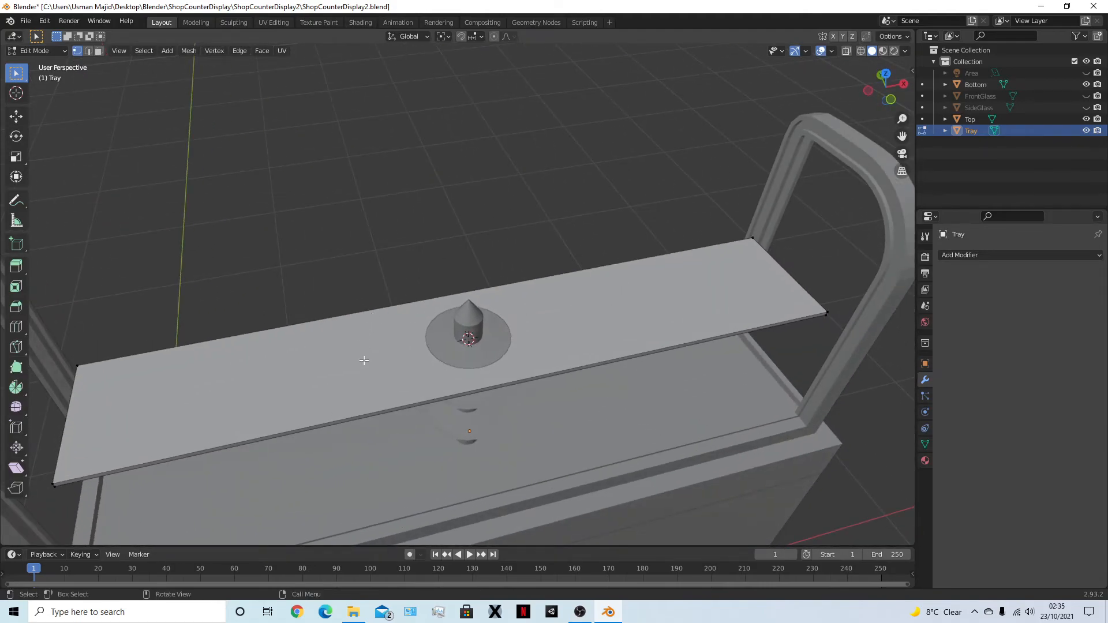
key(3)
click(353, 386)
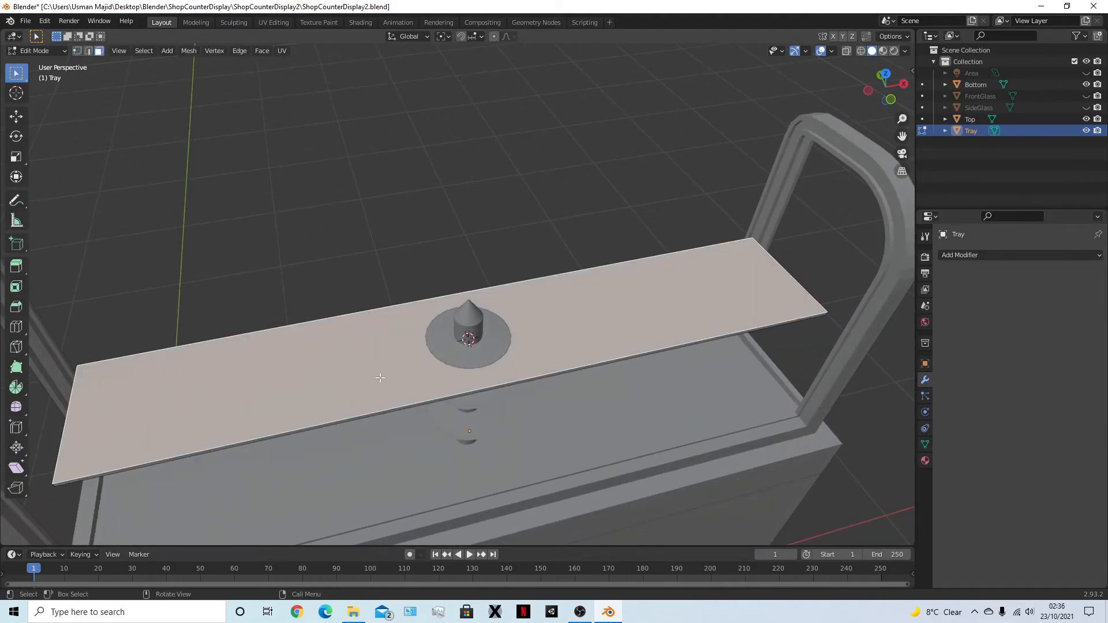
Add a loop cut across the Tray, slide it fully to the low-X end and move it 0.1 m inward along X
middle_drag(380, 377, 320, 317)
scroll(387, 361, down, 3)
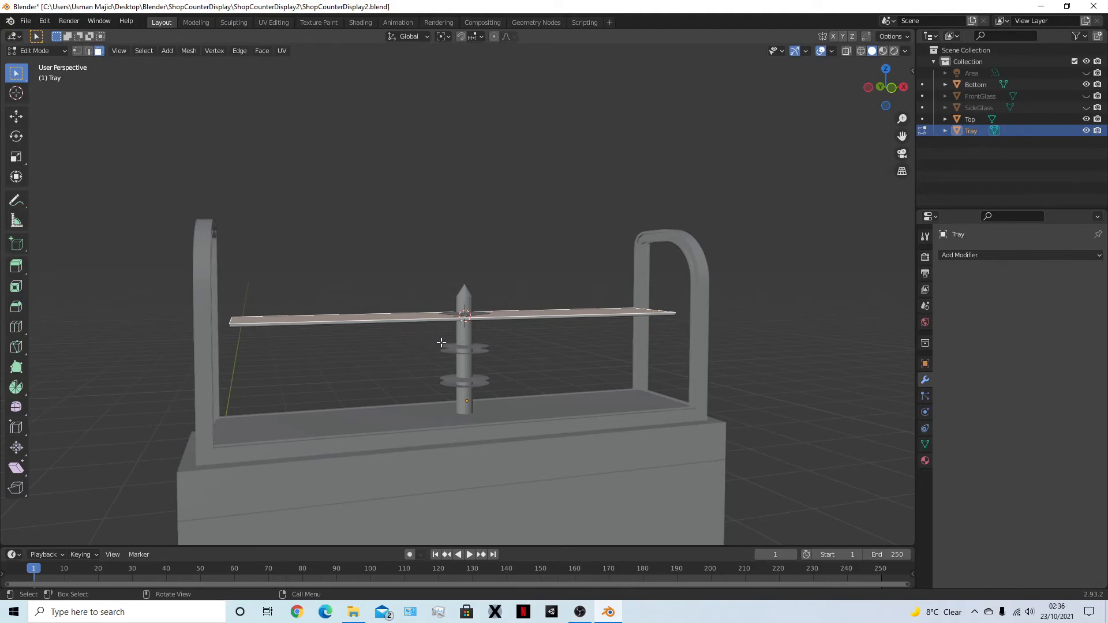
middle_drag(464, 376, 522, 342)
scroll(563, 384, up, 3)
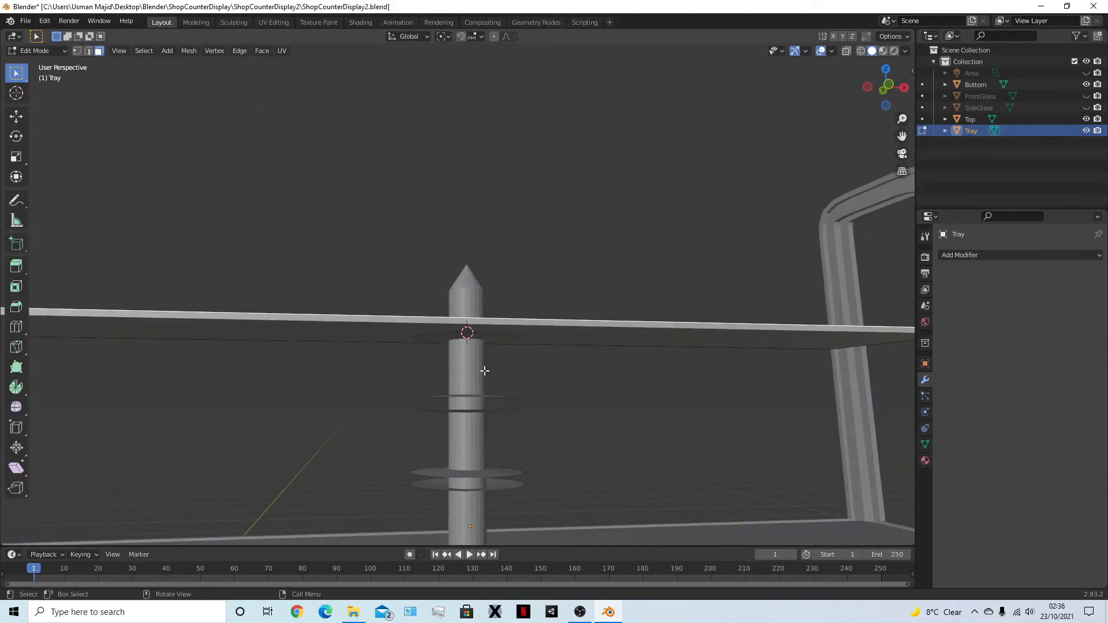
middle_drag(482, 379, 307, 400)
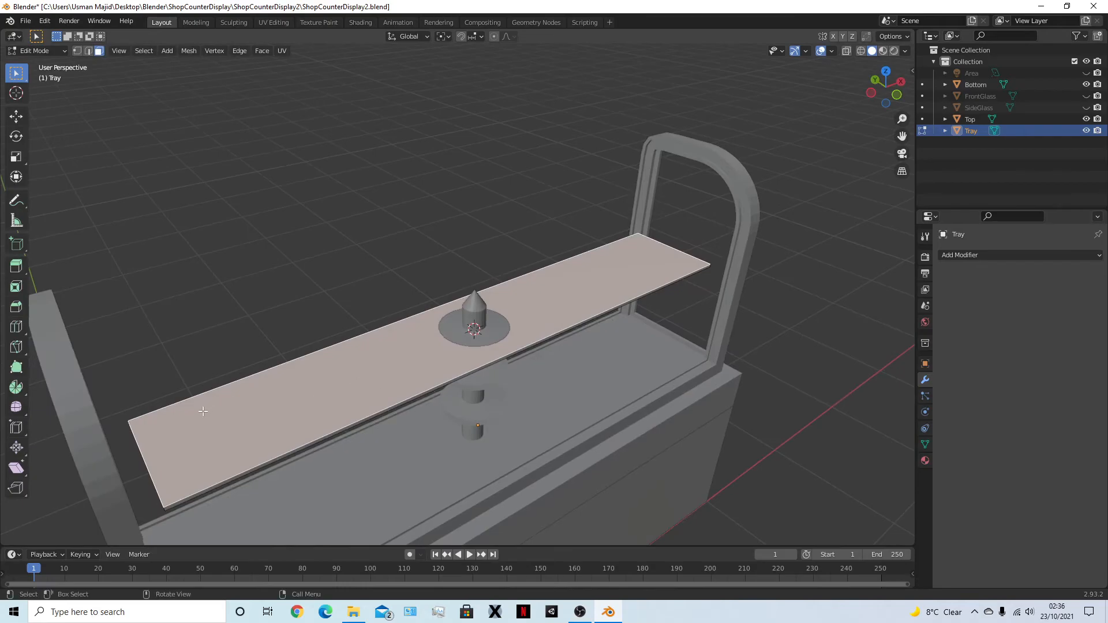
middle_drag(448, 405, 428, 411)
key(ctrl+r)
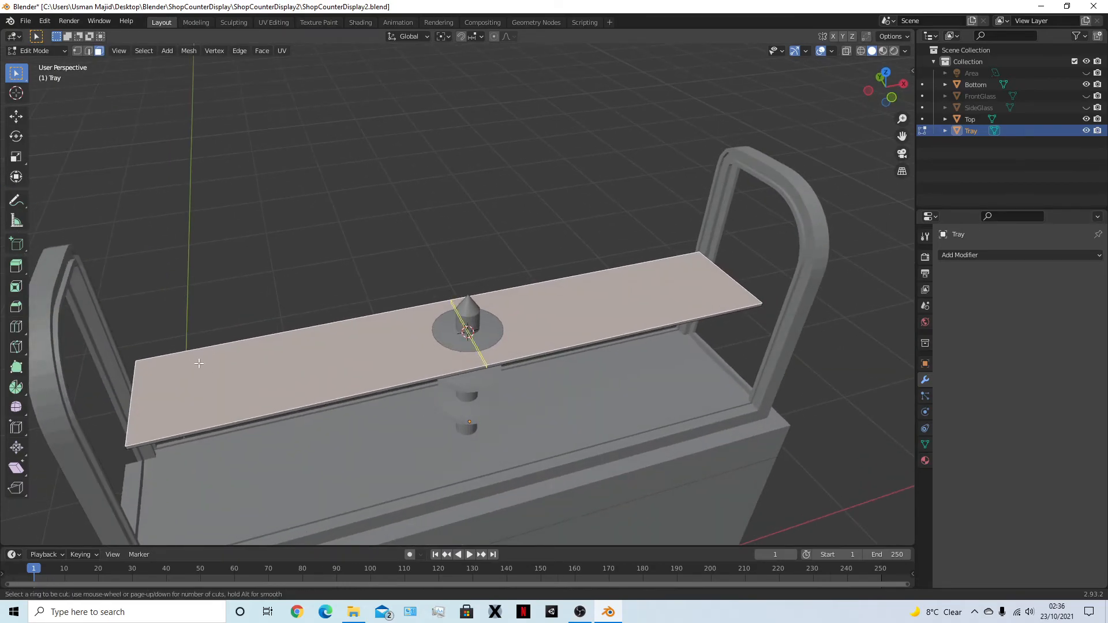
click(453, 299)
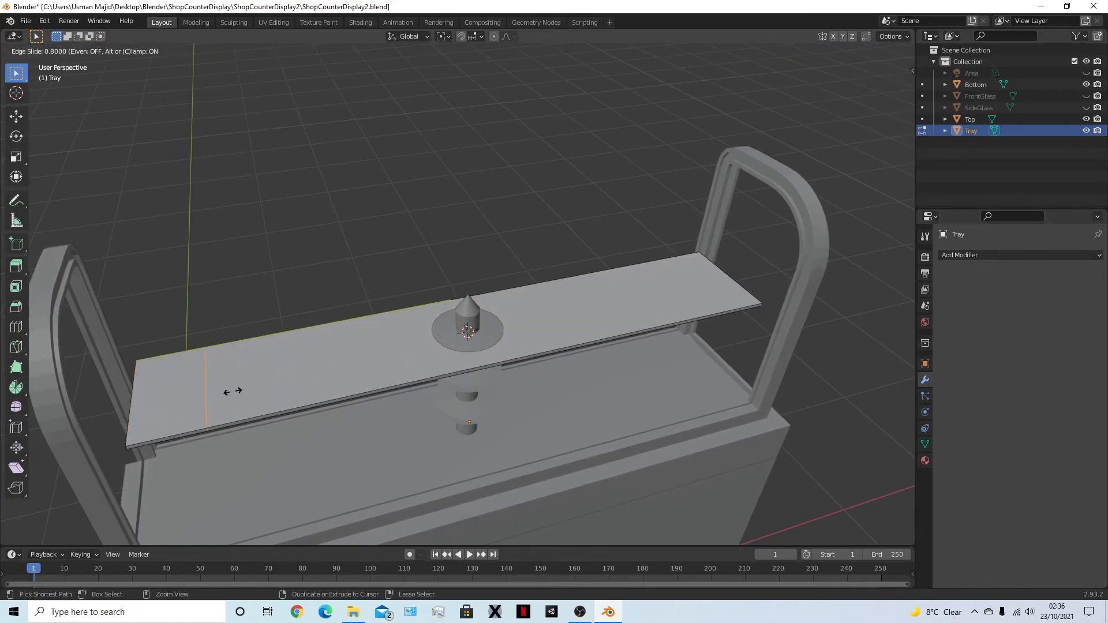
click(168, 401)
key(g)
key(x)
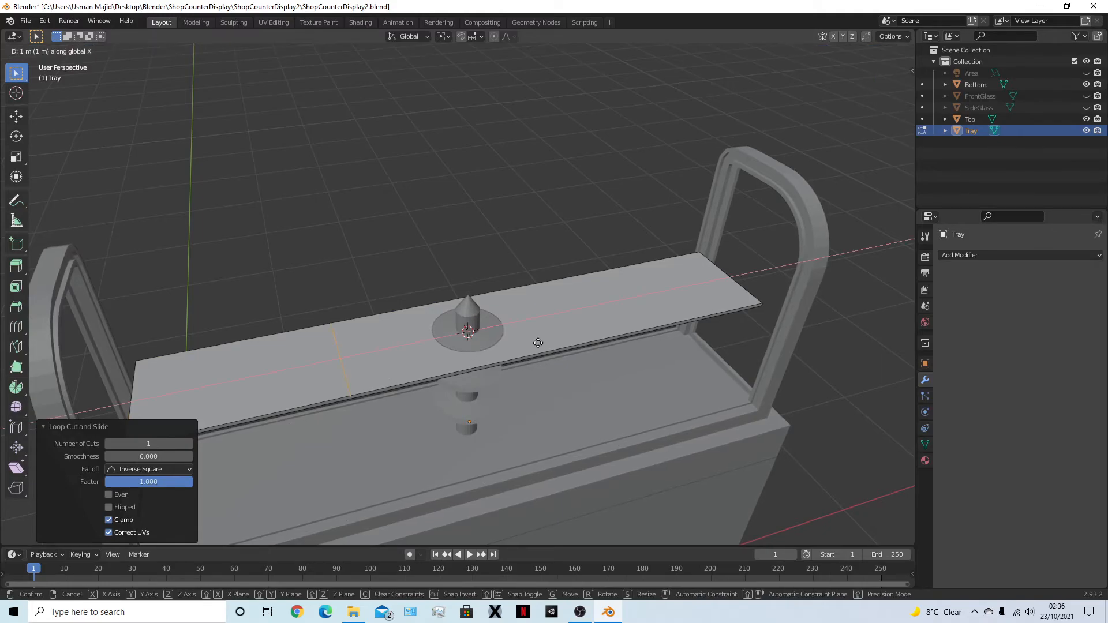
click(571, 332)
Add a second crosswise loop cut at the Tray's high-X end and move it -0.1 m along X
middle_drag(614, 301, 700, 324)
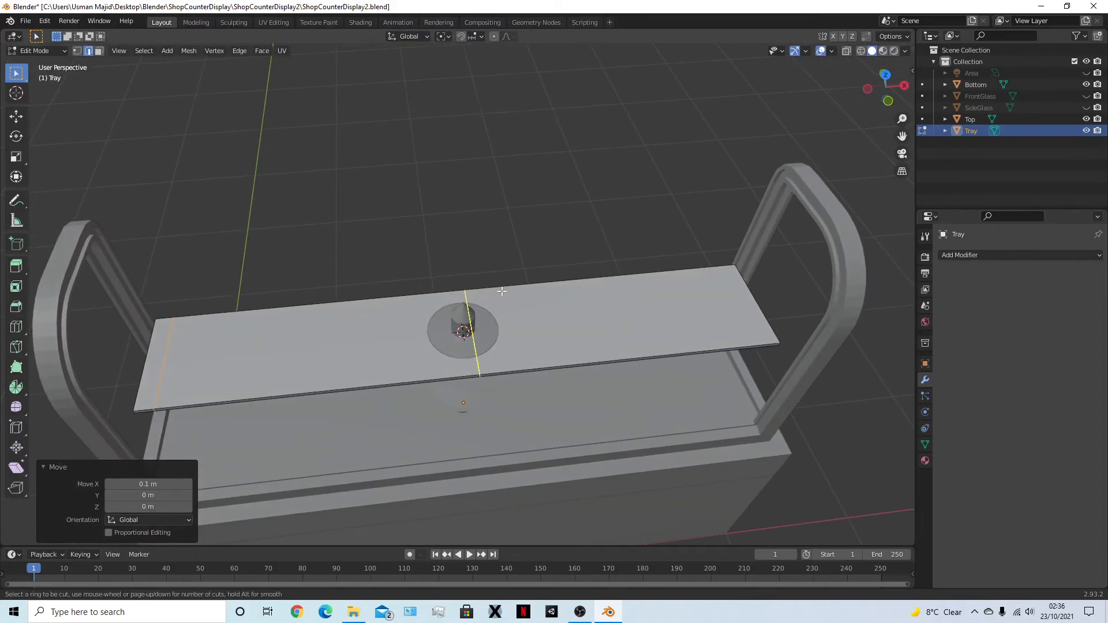
click(502, 292)
click(834, 292)
key(g)
key(x)
click(695, 325)
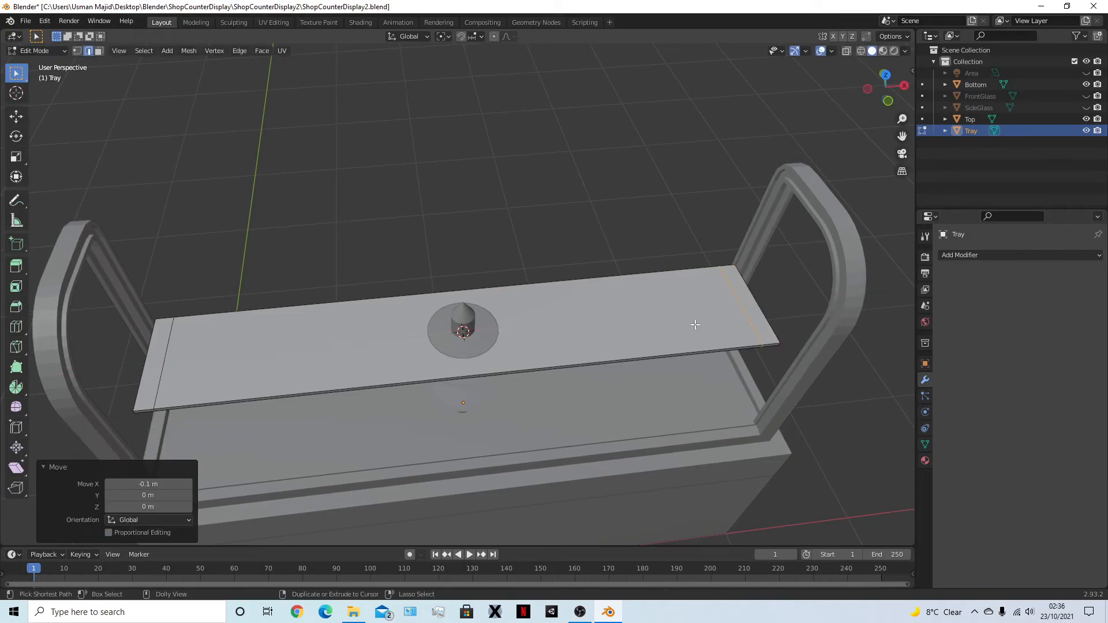
Add a lengthwise loop cut, slide it to the Tray's front long edge and move it 0.05 m along Y
middle_drag(708, 376, 544, 375)
key(ctrl+r)
click(422, 224)
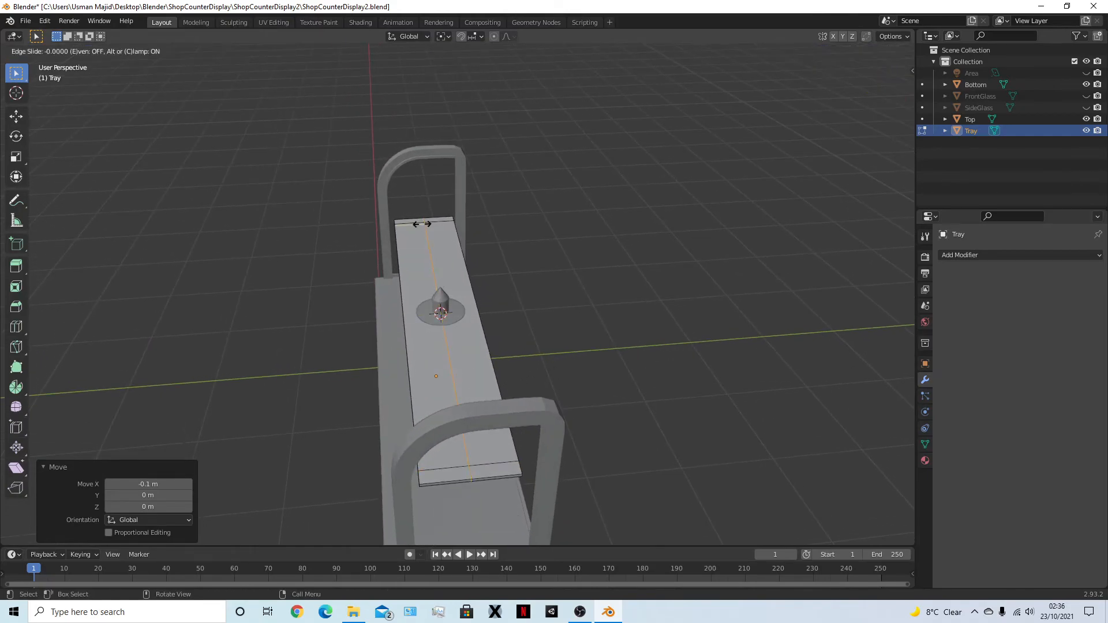
click(381, 233)
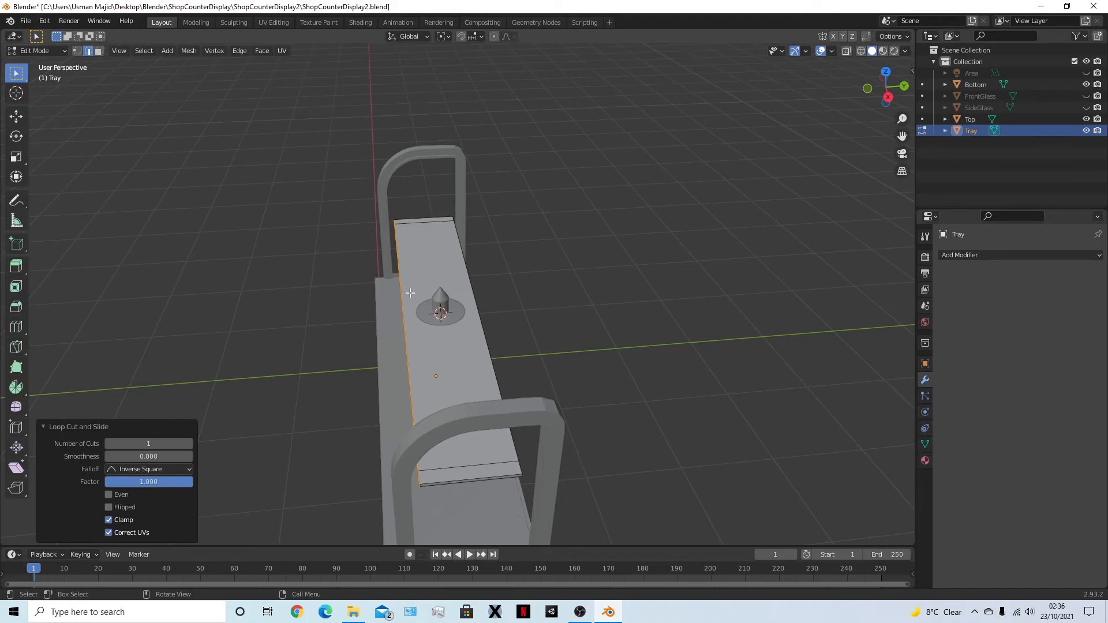
key(g)
key(y)
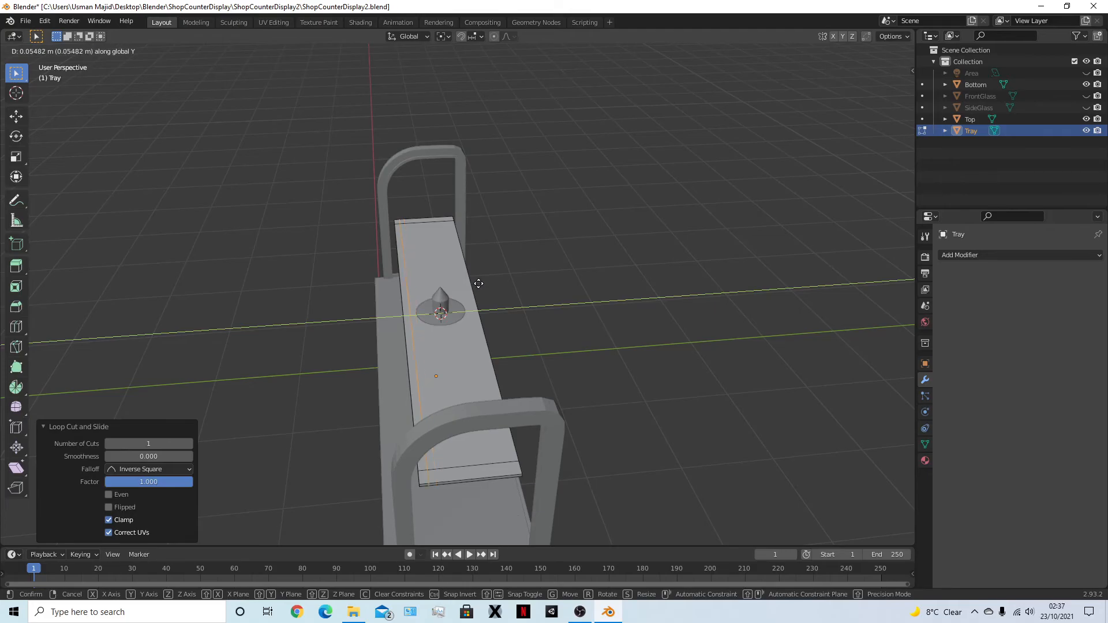
text(0.05)
key(Return)
Add another lengthwise loop cut at the Tray's rear long edge and move it -0.05 m along Y
key(ctrl+r)
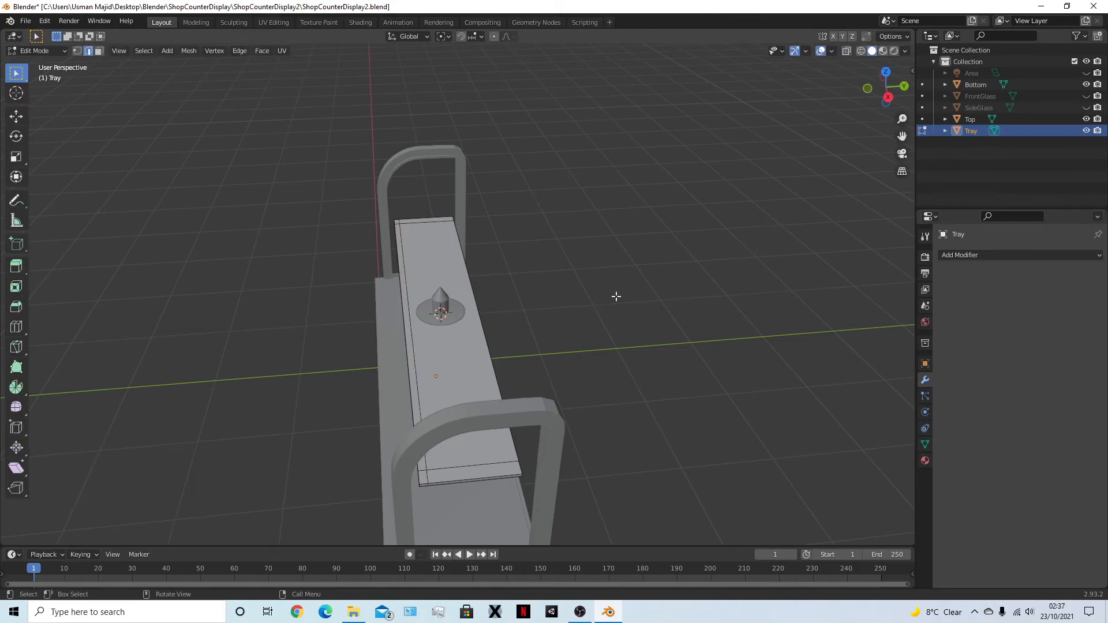
click(430, 230)
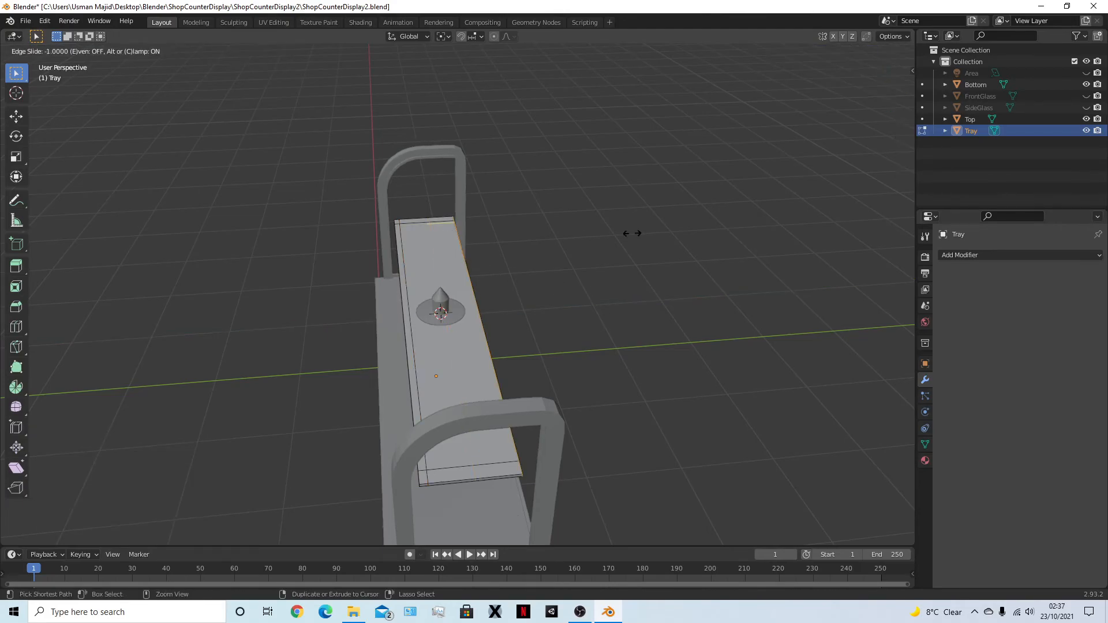
click(621, 255)
key(g)
key(y)
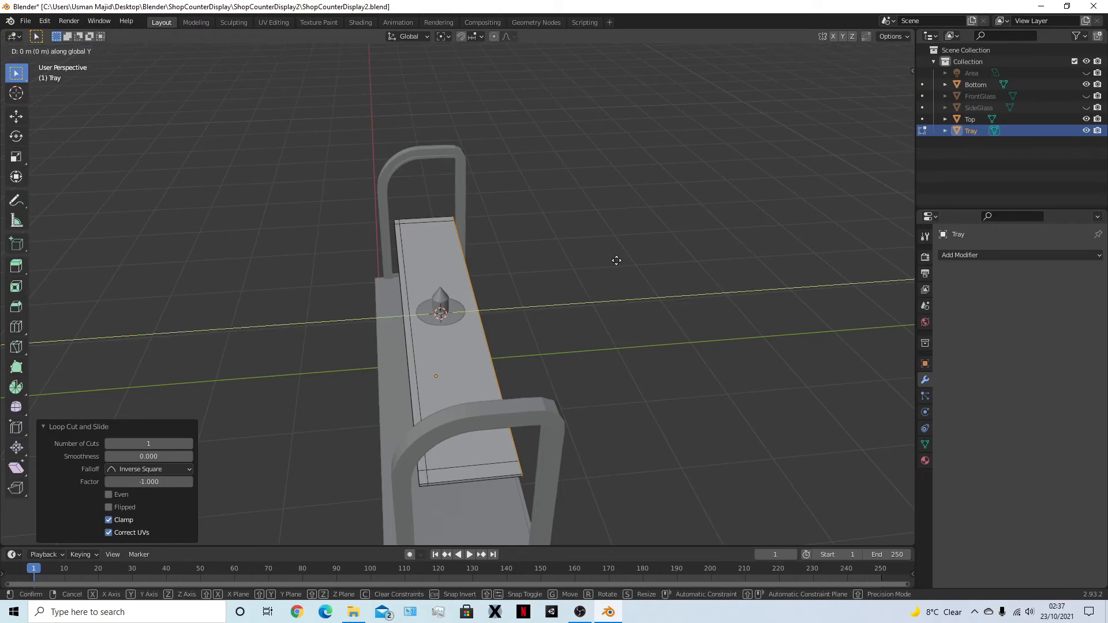
key(minus)
text(.05)
key(Return)
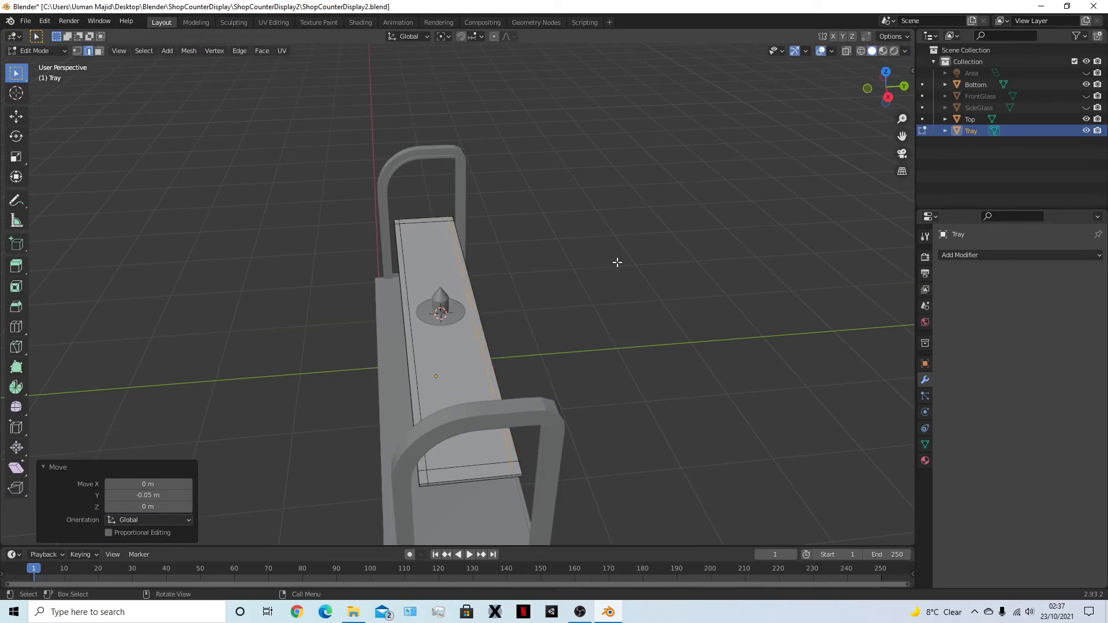
Select all the narrow border faces around the Tray's upper surface and extrude them upward into a thin raised rim
key(3)
middle_drag(581, 265, 548, 306)
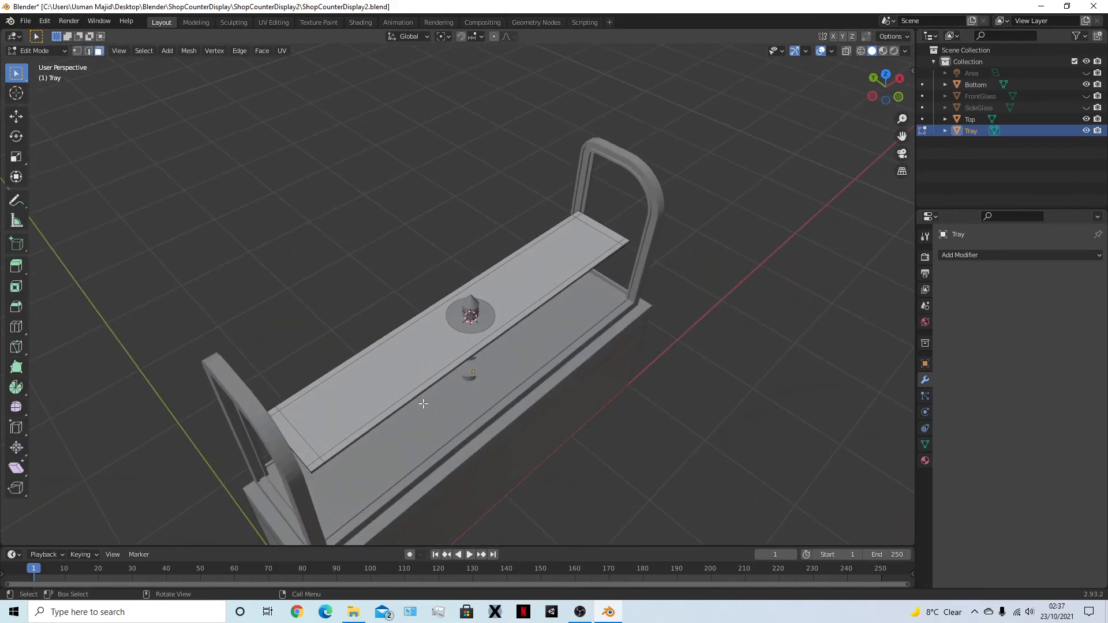
middle_drag(409, 406, 387, 406)
click(254, 360)
shift+click(259, 397)
shift+click(275, 394)
shift+click(267, 339)
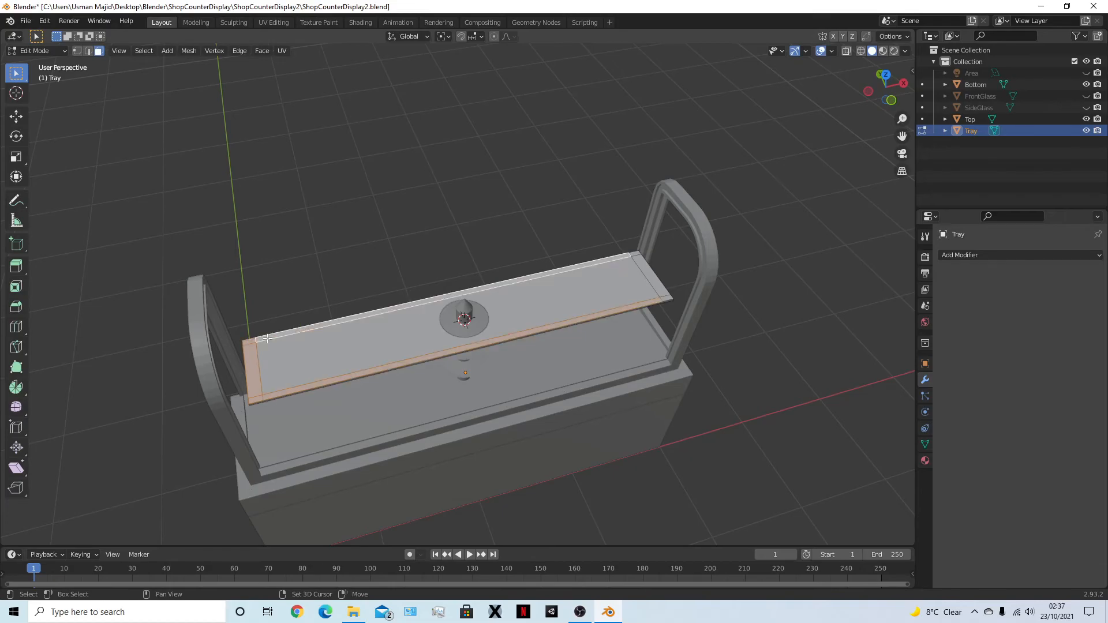
shift+click(634, 253)
shift+click(652, 276)
shift+click(665, 297)
key(KP_1)
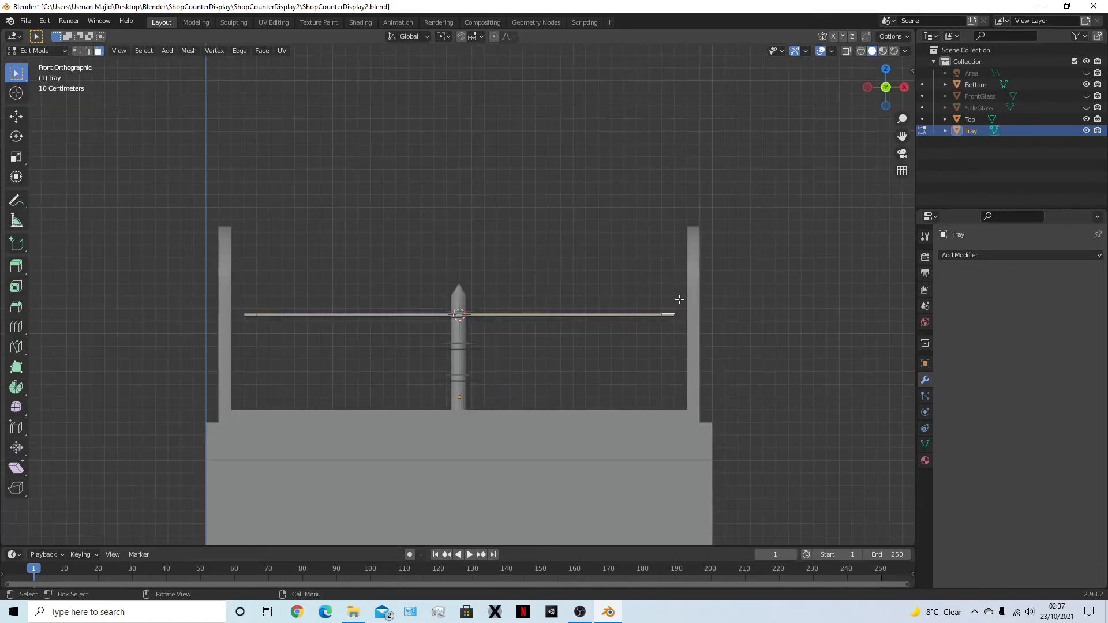
scroll(638, 310, up, 3)
key(e)
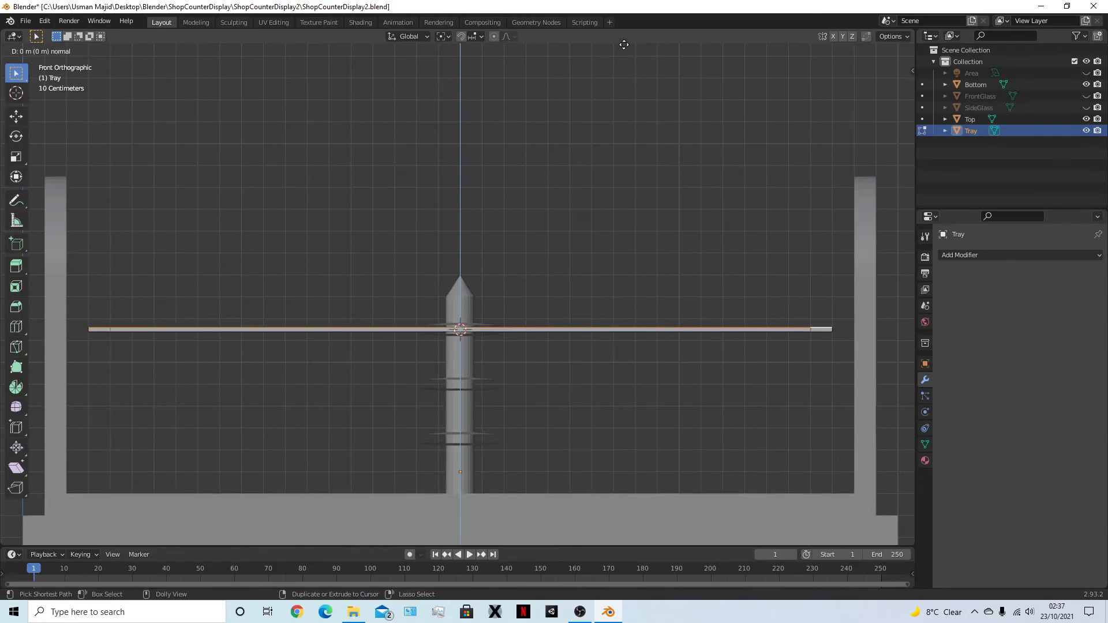
click(627, 492)
middle_drag(689, 404, 620, 305)
Return to Object Mode, check the rimmed Tray around the post, deselect everything and save the file
key(Tab)
key(ctrl+s)
click(394, 357)
middle_drag(394, 356, 564, 401)
scroll(461, 336, up, 4)
scroll(461, 336, up, 4)
scroll(453, 322, down, 7)
click(568, 292)
key(ctrl+s)
scroll(623, 346, down, 5)
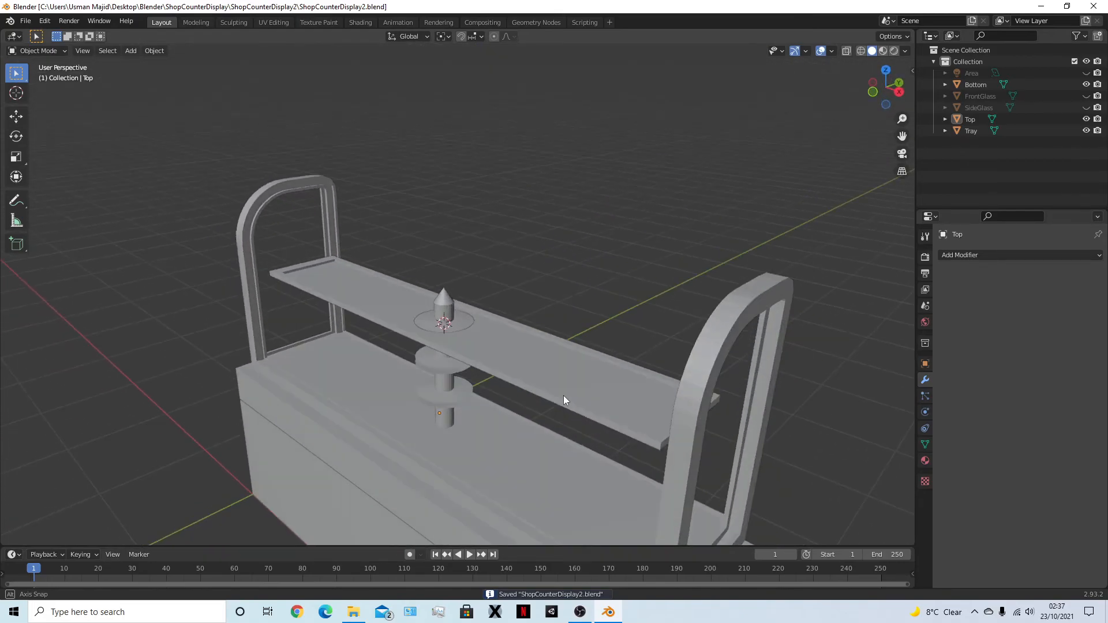
Duplicate the Tray and move the copy -0.25 m along Z, between the post's middle pair of flanges
click(522, 375)
middle_drag(548, 265, 441, 314)
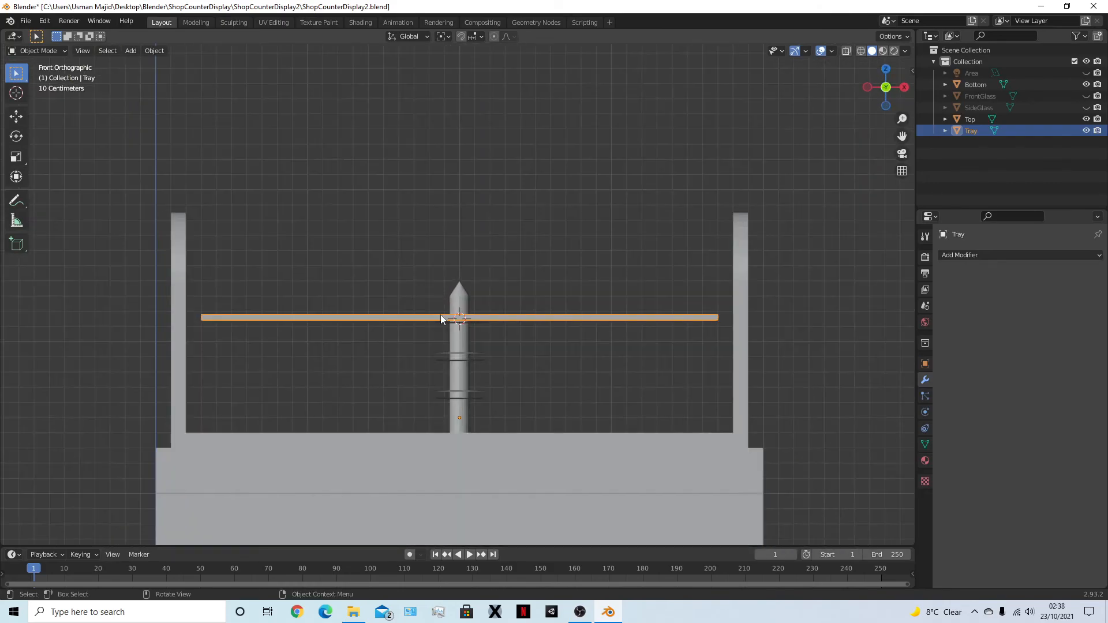
scroll(489, 377, up, 5)
scroll(580, 428, up, 6)
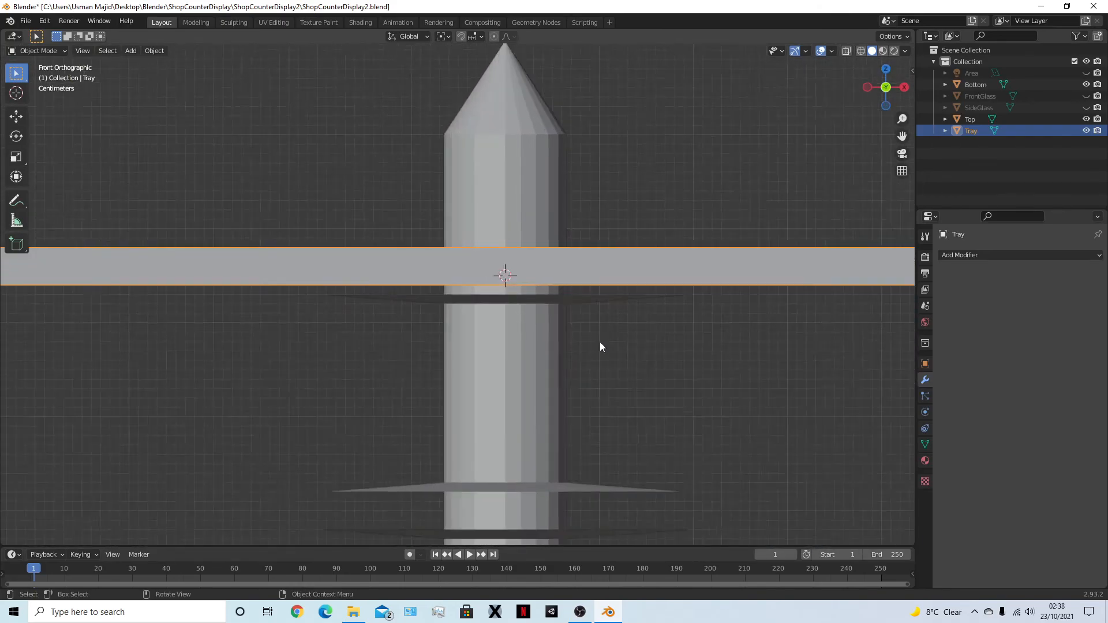
middle_drag(600, 341, 596, 340)
scroll(595, 340, down, 6)
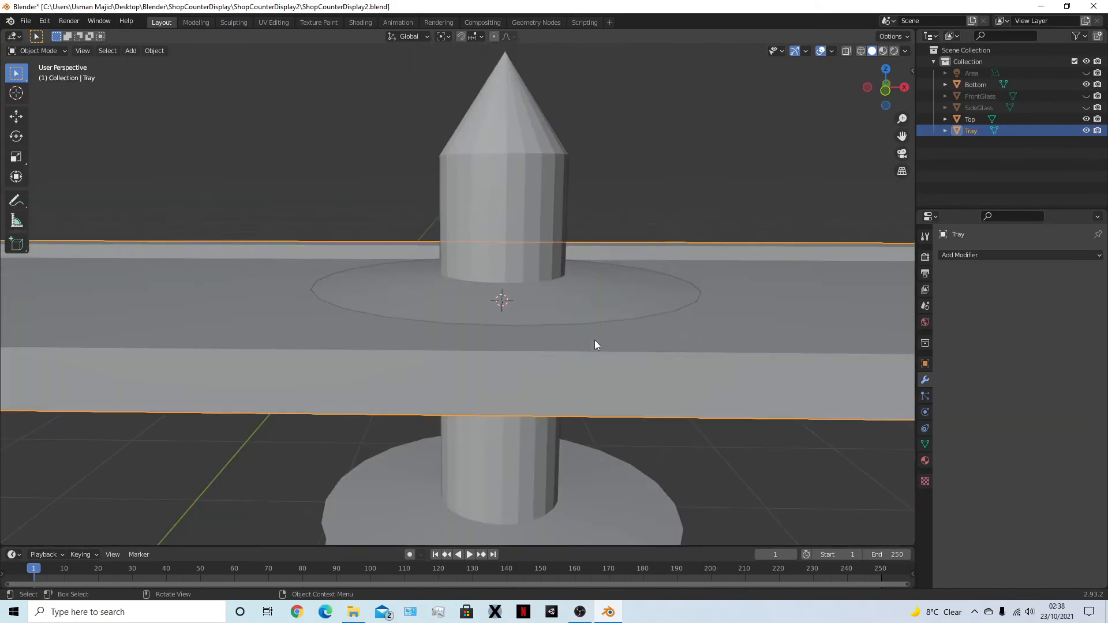
key(KP_1)
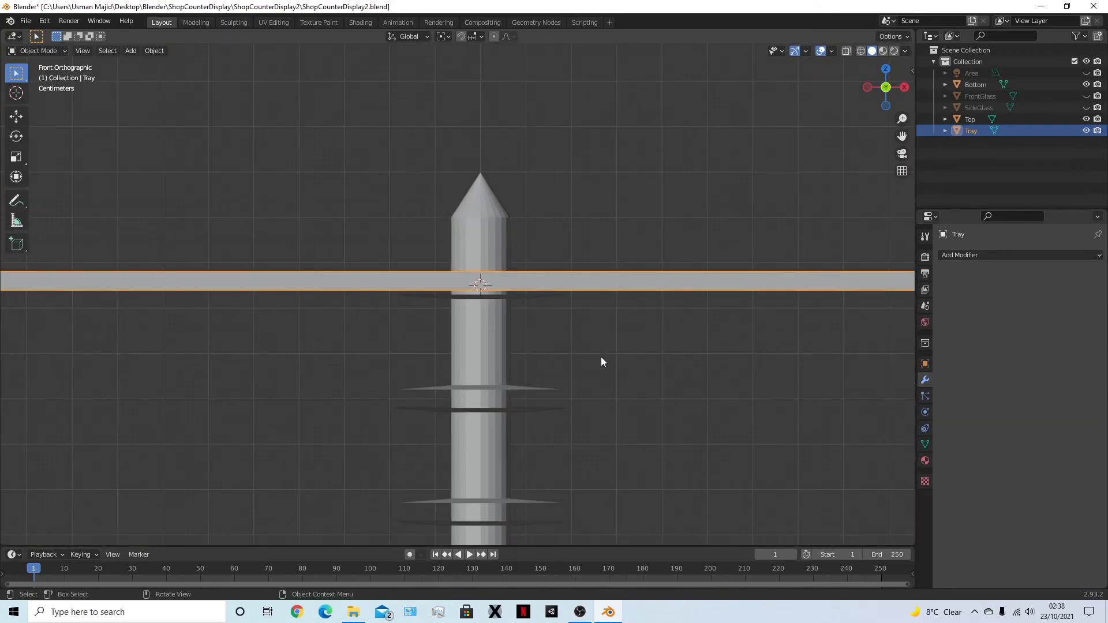
scroll(632, 417, down, 1)
scroll(632, 411, up, 2)
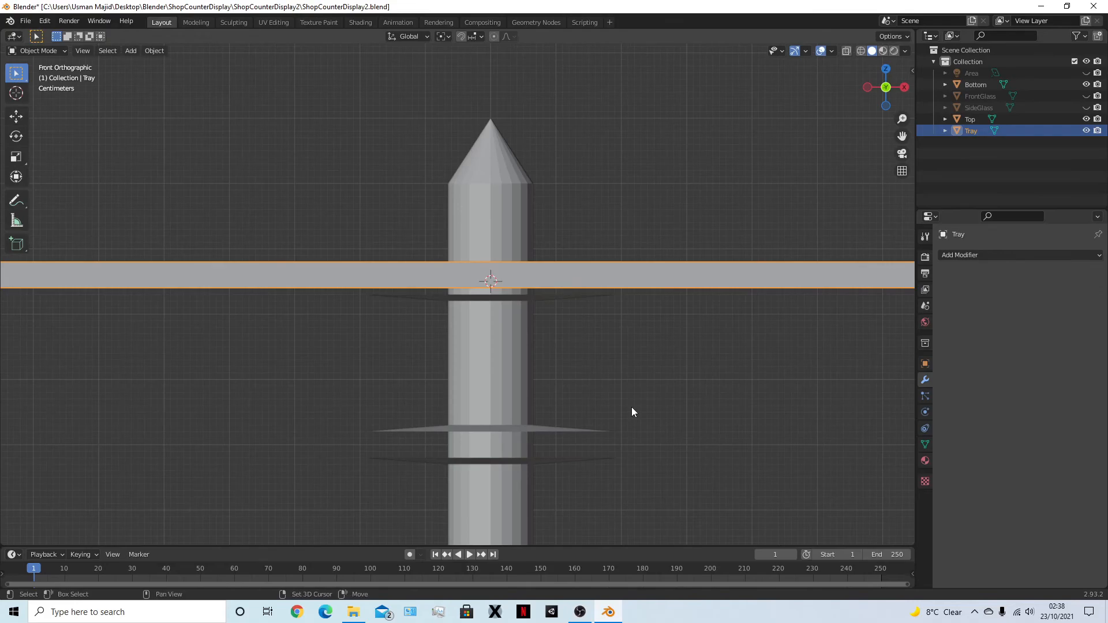
scroll(433, 332, up, 4)
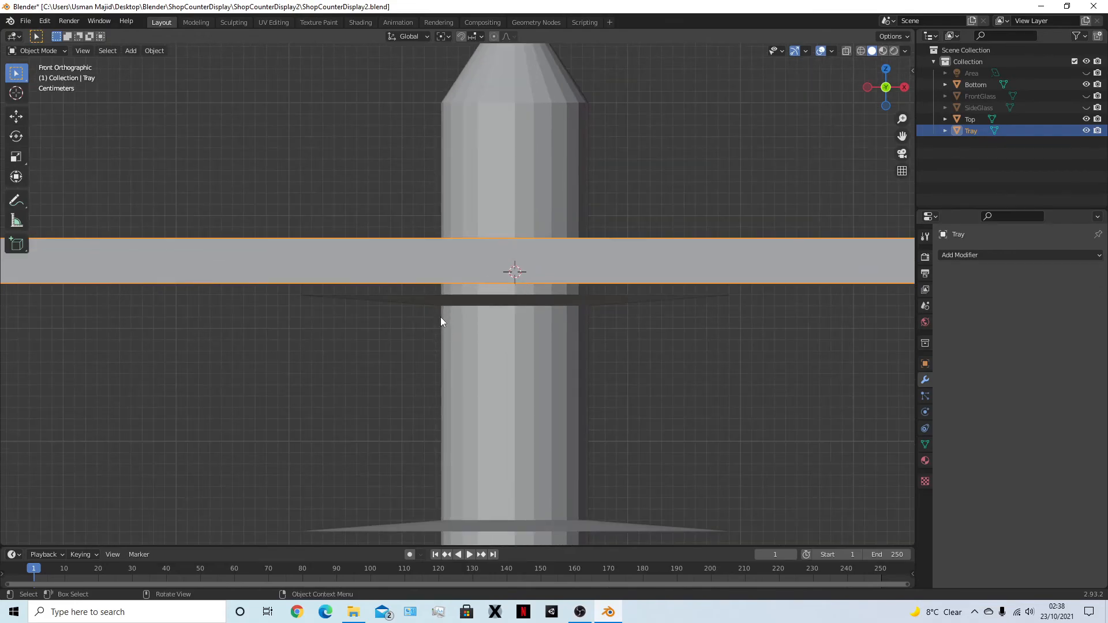
shift+scroll(638, 326, down, 4)
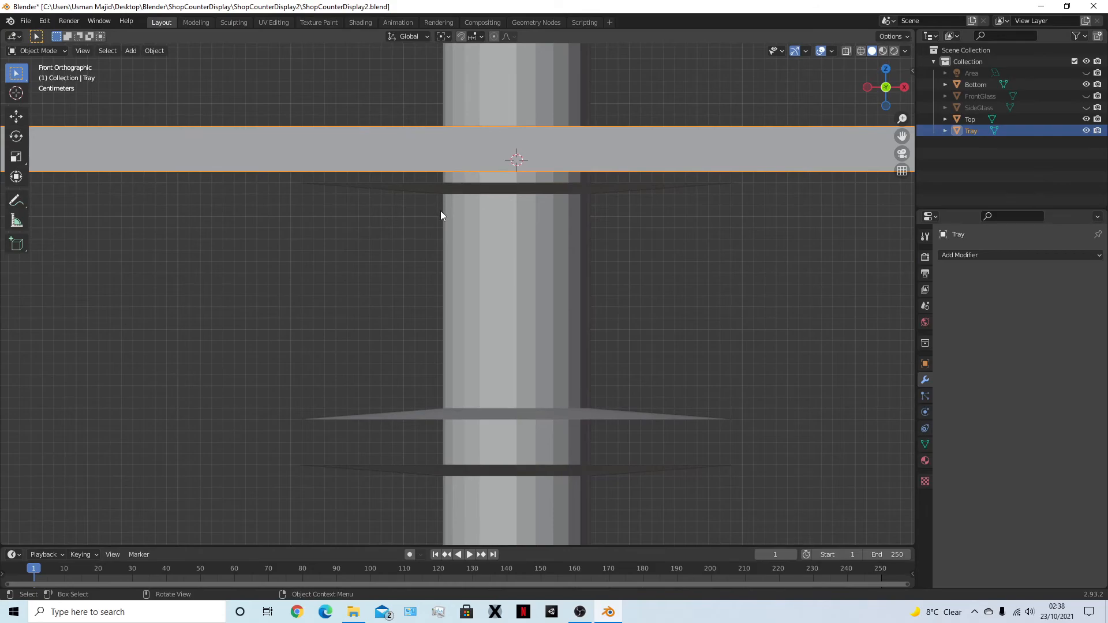
scroll(646, 400, down, 2)
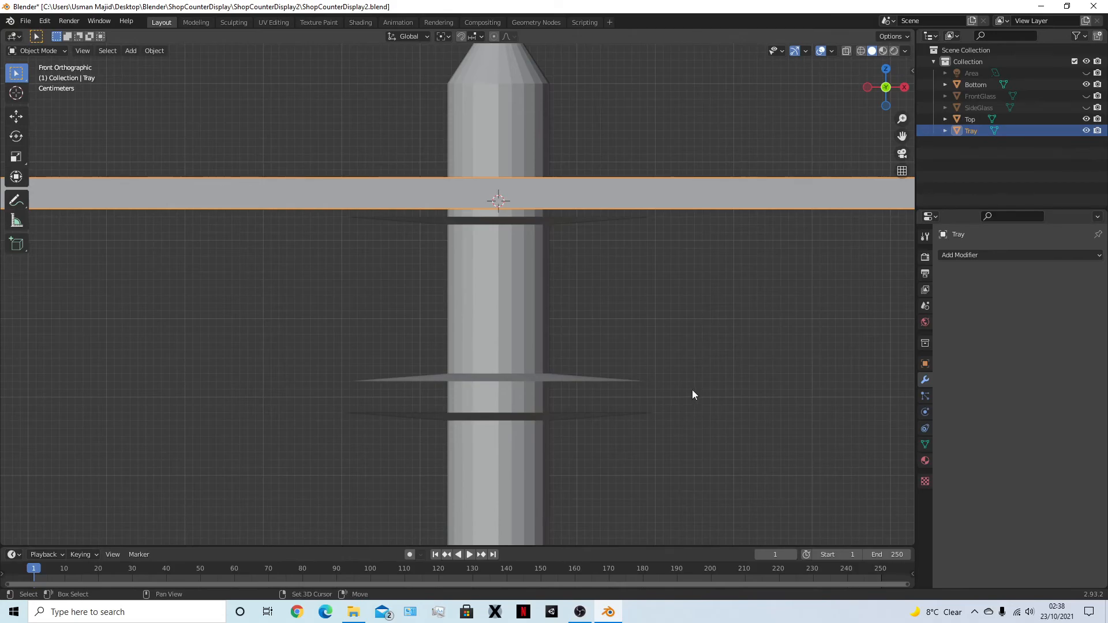
key(shift+d)
key(z)
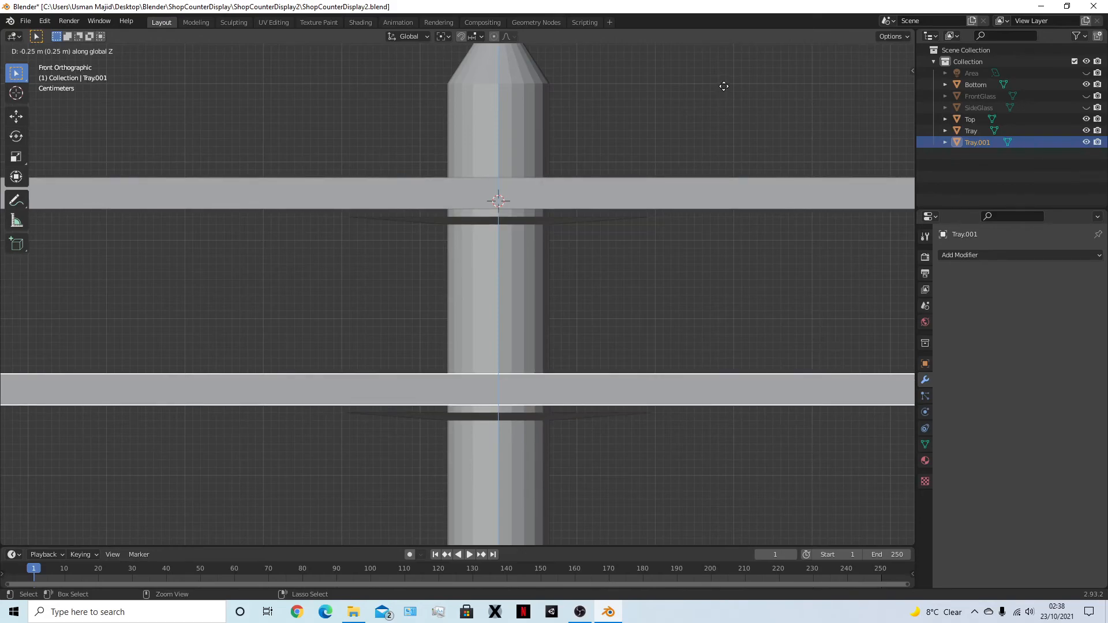
click(724, 86)
Duplicate the middle tray and move the new copy -0.25 m along Z, between the post's lowest flanges
scroll(730, 198, down, 4)
shift+scroll(697, 209, down, 3)
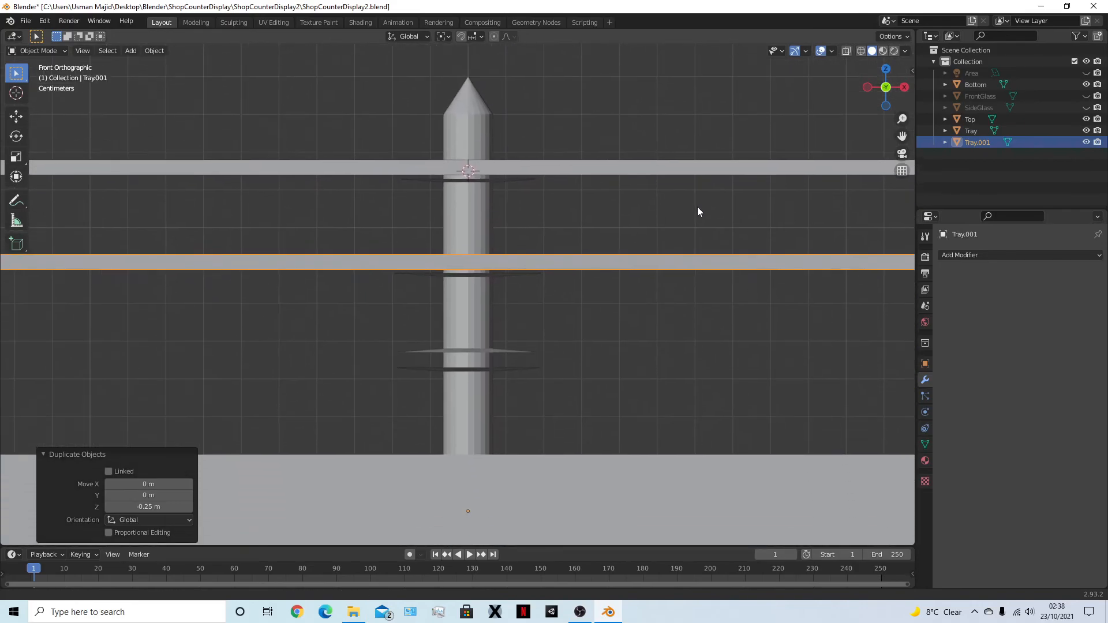
key(shift+d)
key(z)
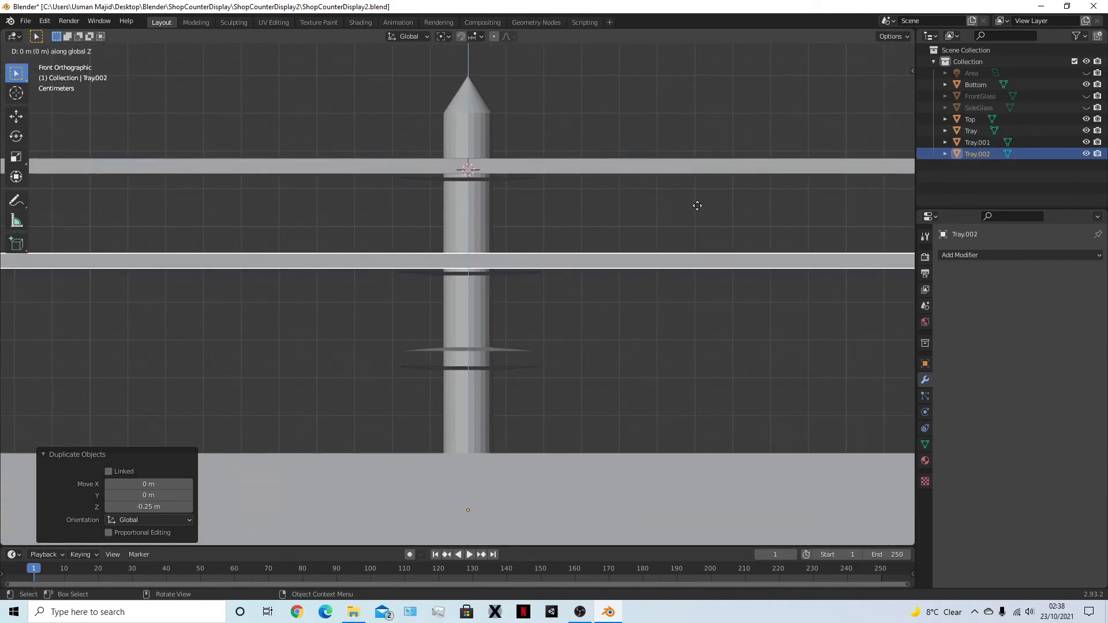
click(697, 301)
Check the three stacked trays in perspective, deselect everything and save the file
scroll(687, 309, down, 1)
scroll(684, 300, down, 3)
middle_drag(686, 295, 638, 327)
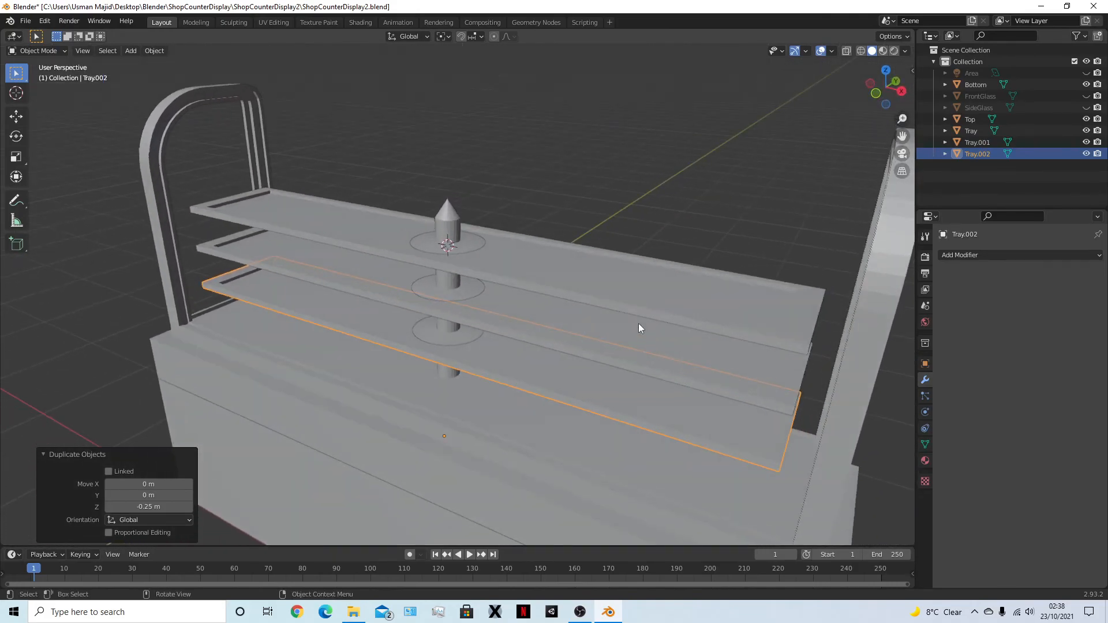
click(680, 158)
key(ctrl+s)
middle_drag(681, 164, 416, 256)
middle_drag(564, 237, 561, 249)
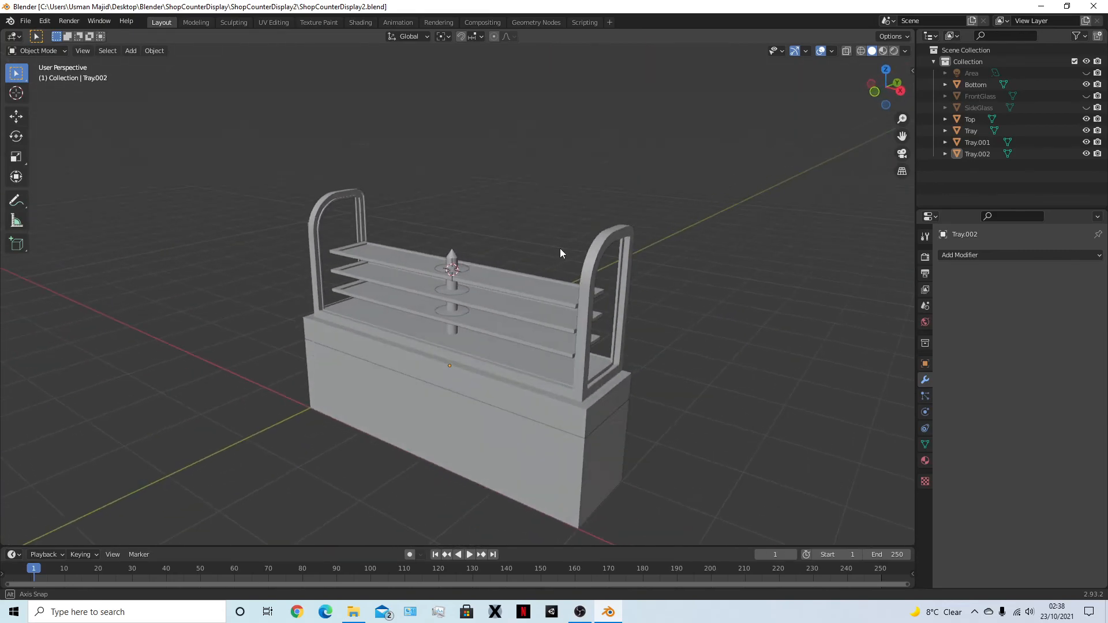
Unhide the area light, front glass and side glass, and leave everything deselected
key(alt+h)
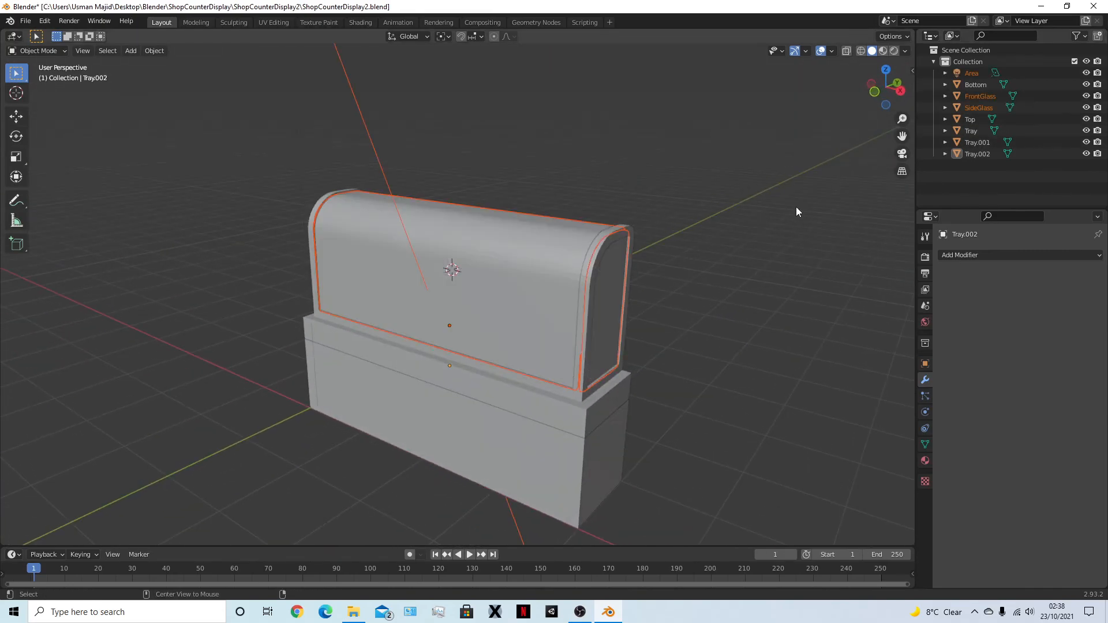
scroll(589, 201, down, 3)
click(404, 114)
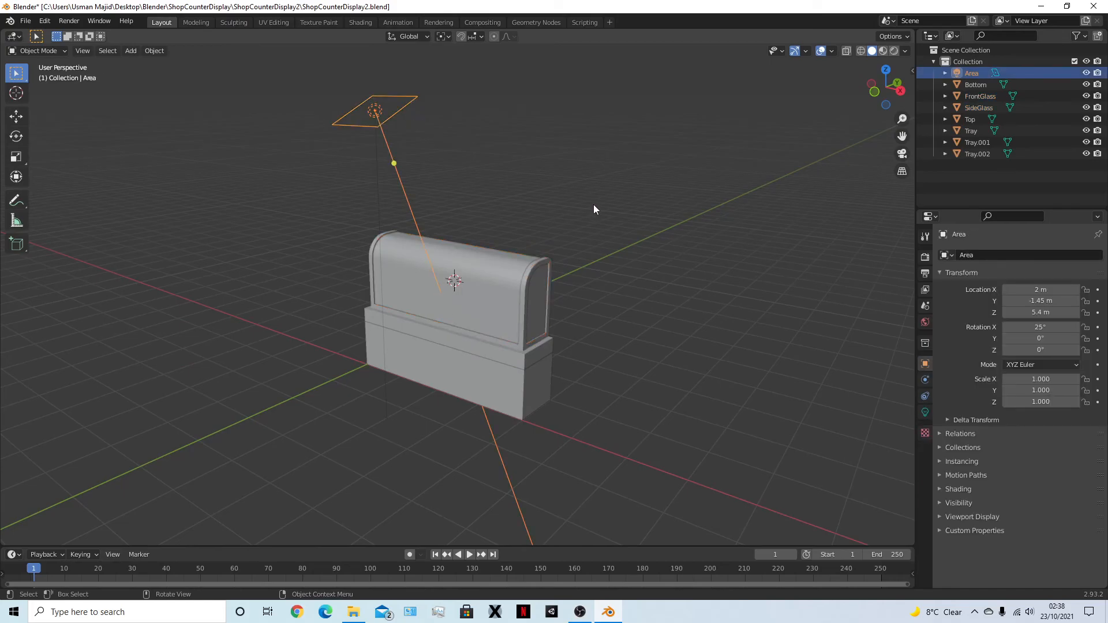
key(h)
key(alt+h)
key(alt+a)
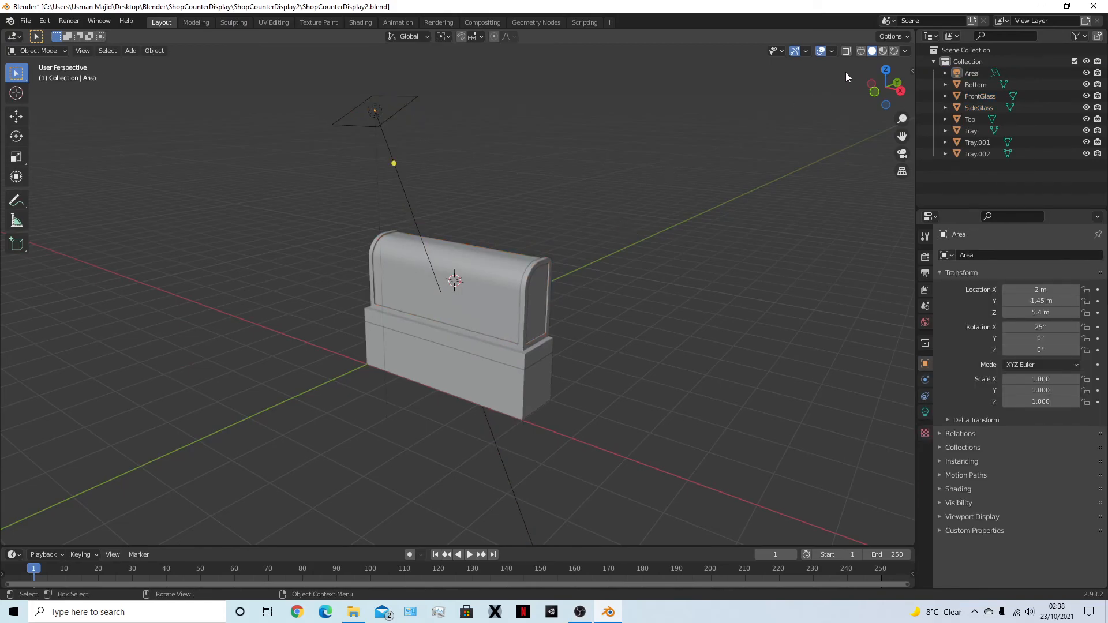
Switch the viewport to rendered shading and examine the trays through the front glass
click(895, 51)
scroll(512, 293, up, 8)
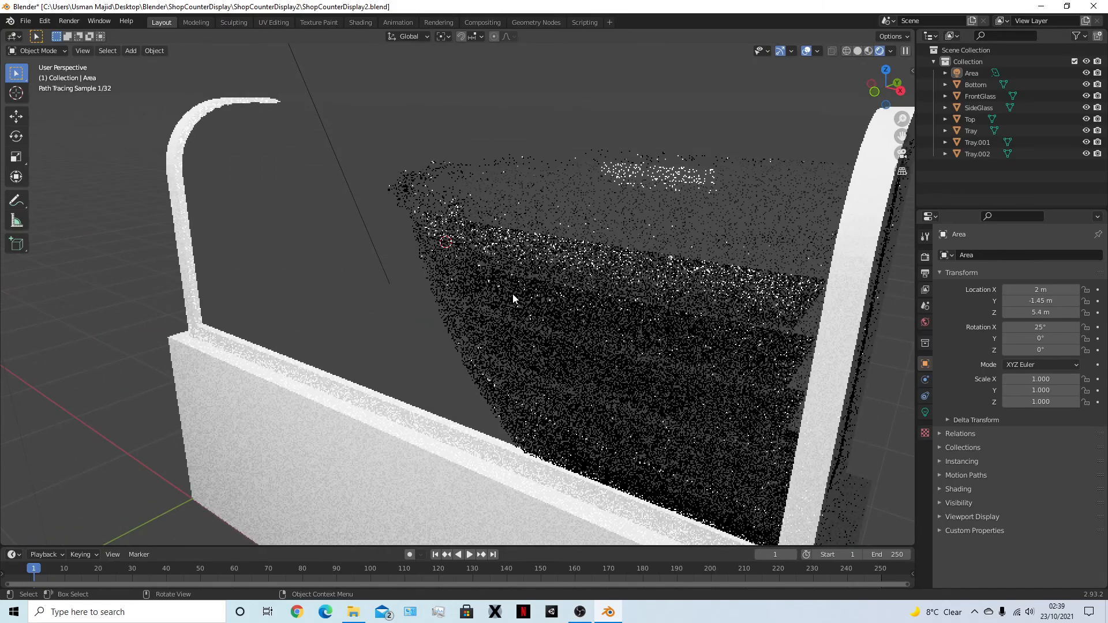
middle_drag(487, 289, 569, 292)
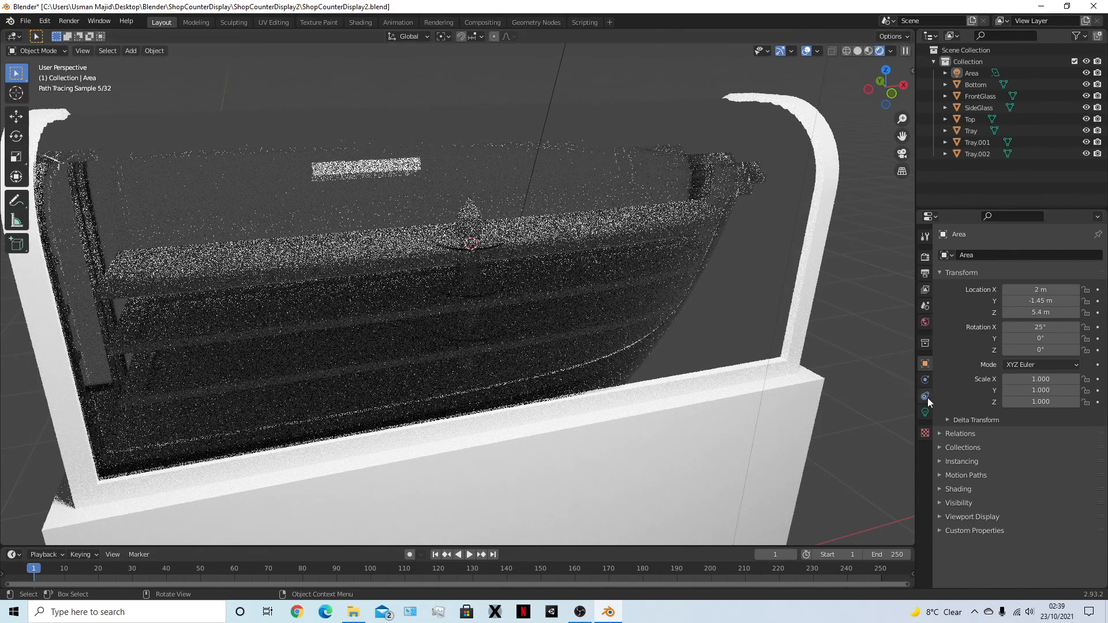
Set the area light's power to 3000 W
click(925, 412)
double_click(1029, 330)
text(3000)
key(Return)
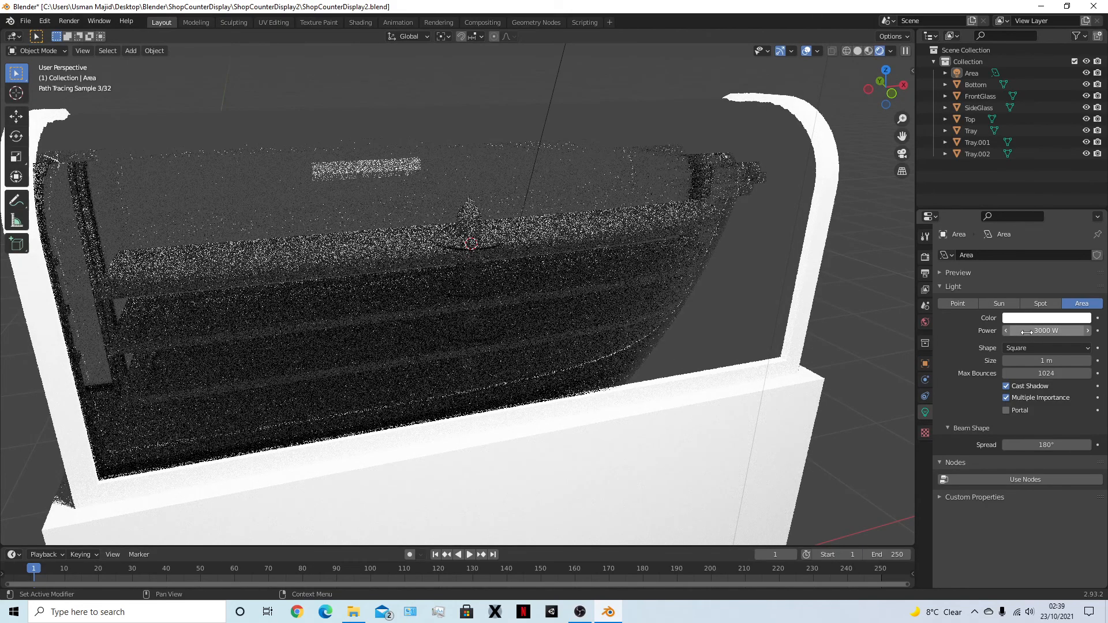
Show the preview of the front glass panel's Glass material and set its IOR to 0.350
click(619, 128)
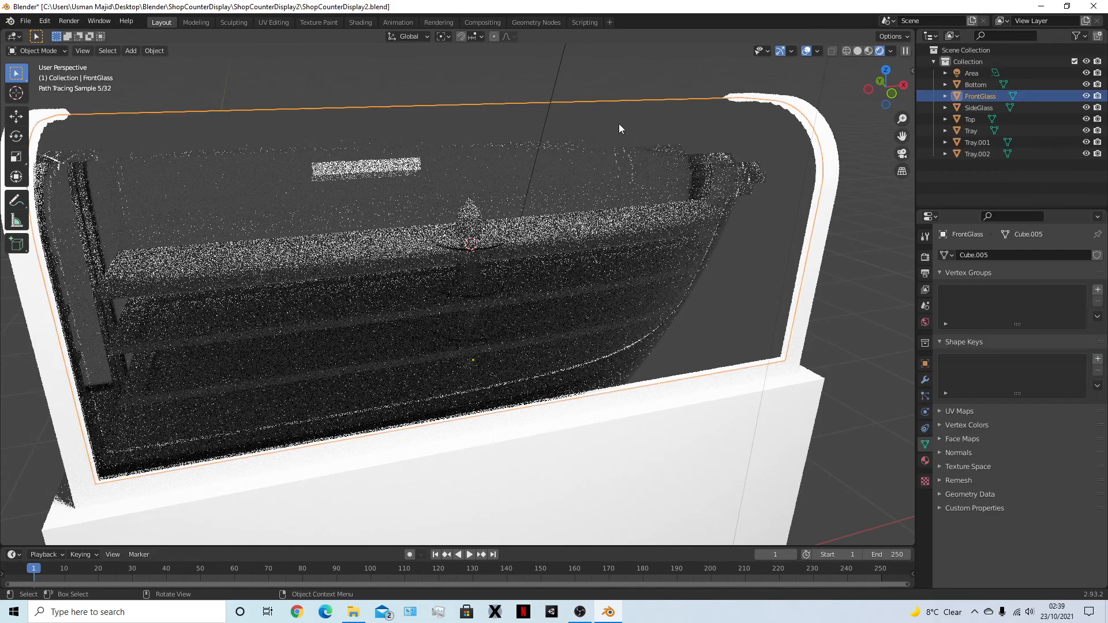
click(742, 222)
click(776, 259)
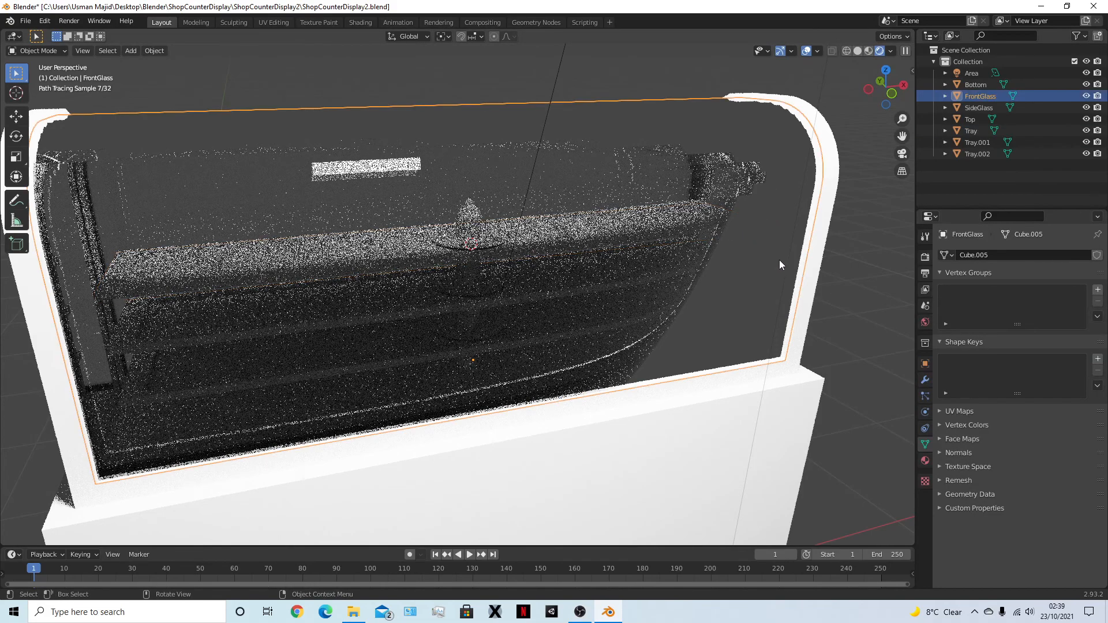
click(926, 460)
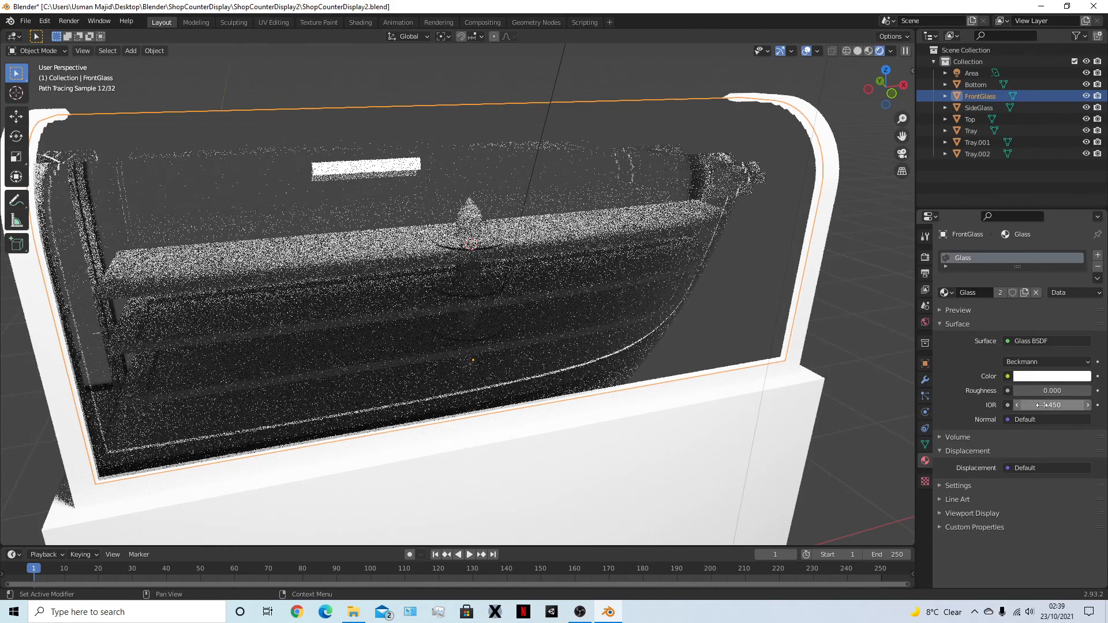
click(953, 310)
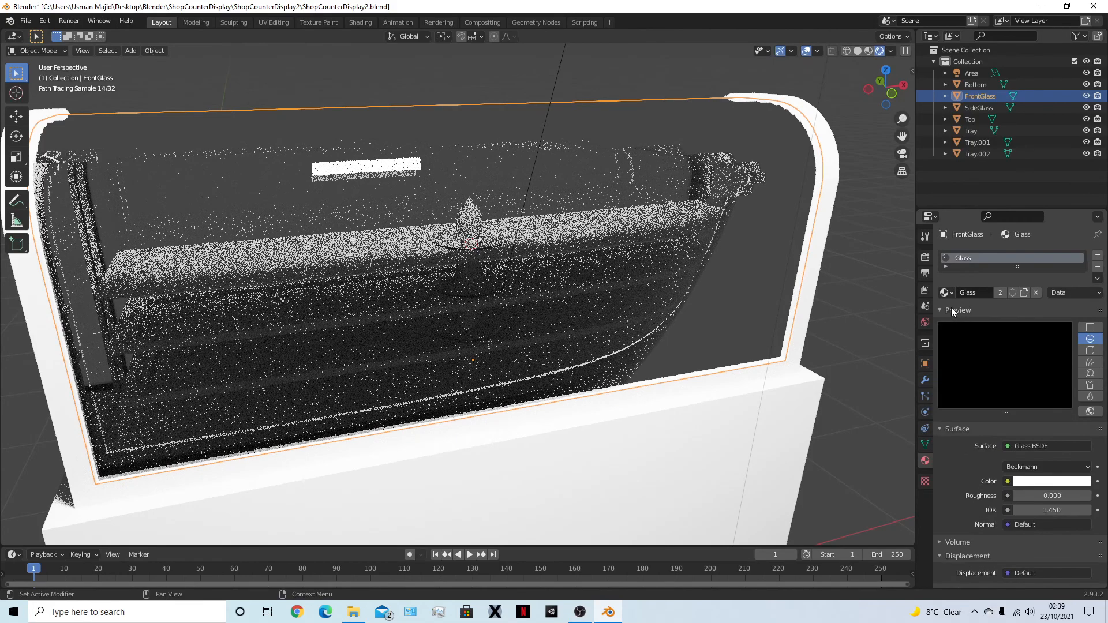
mouse_move(1029, 505)
mouse_down()
mouse_move(1068, 505)
mouse_move(1021, 510)
mouse_up()
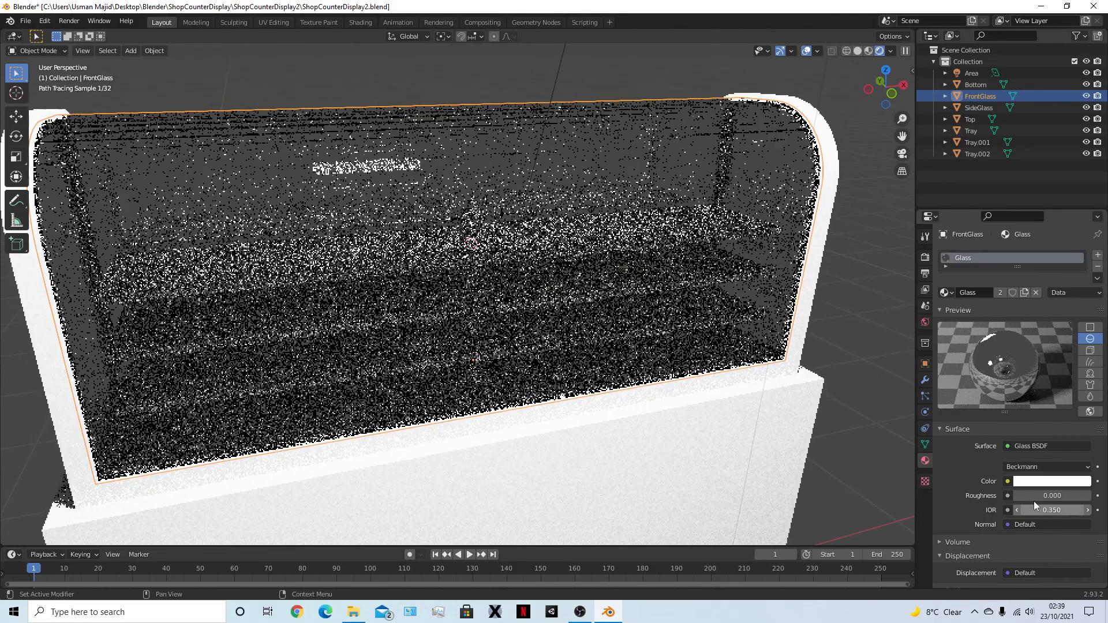
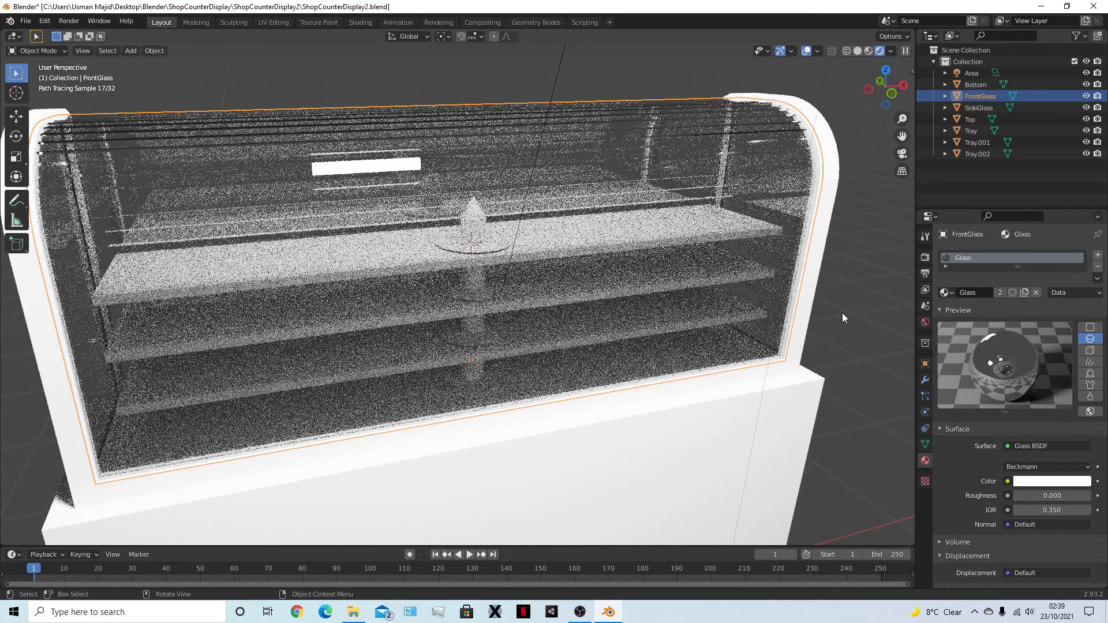
Deselect the front glass, view the rendered display from the front and save the file
click(863, 291)
middle_drag(869, 296, 840, 294)
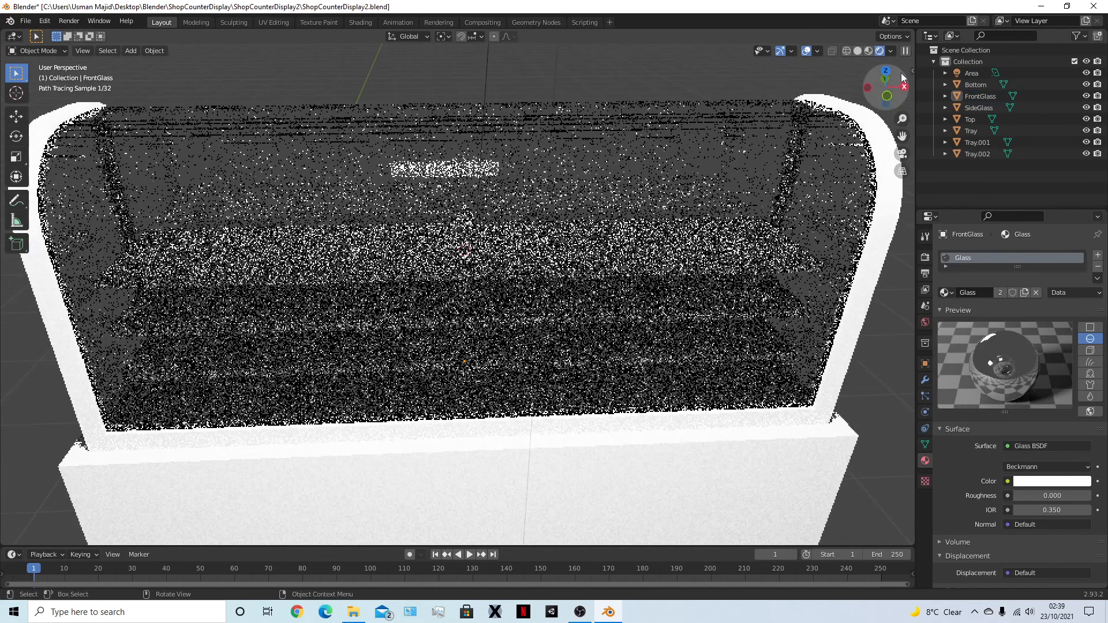
key(ctrl+s)
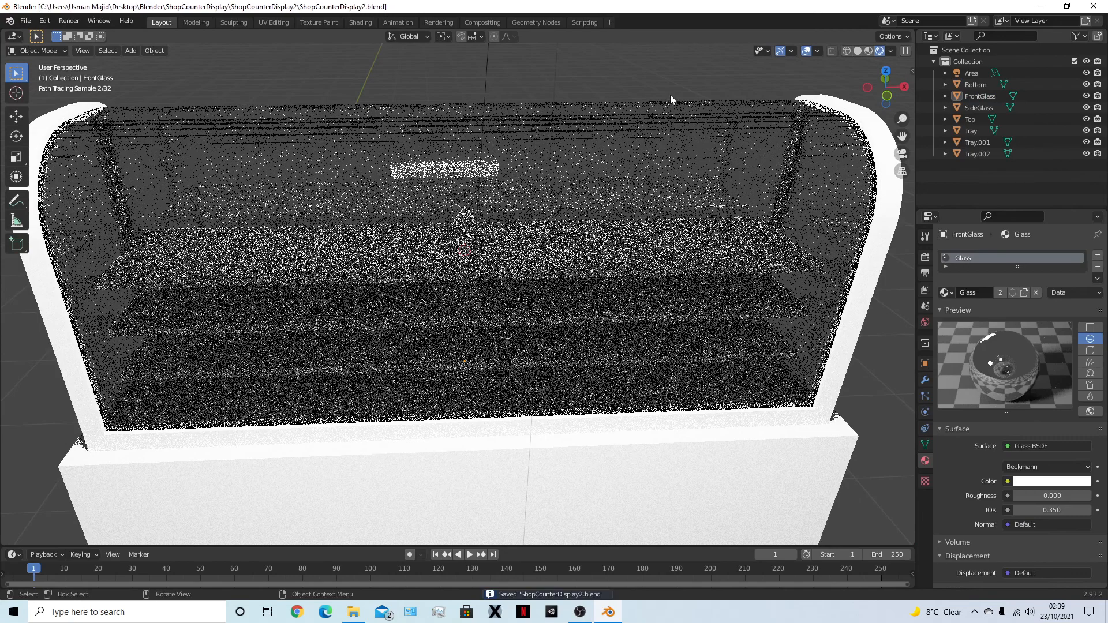
Return the viewport to solid shading, inspect the whole counter display from several sides and save the file
click(869, 50)
click(860, 50)
click(871, 51)
mouse_move(768, 234)
middle_down()
mouse_move(715, 240)
mouse_move(591, 225)
mouse_move(577, 220)
mouse_move(587, 209)
mouse_move(567, 219)
mouse_move(608, 210)
mouse_move(593, 200)
middle_up()
scroll(715, 240, down, 5)
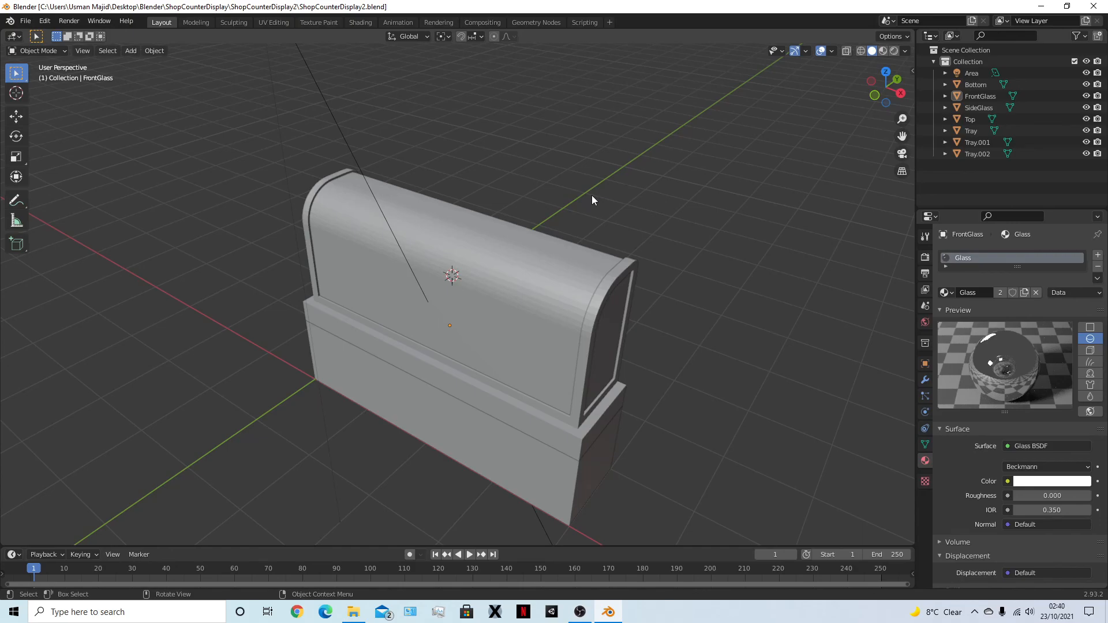
middle_drag(574, 257, 684, 338)
middle_drag(462, 291, 426, 304)
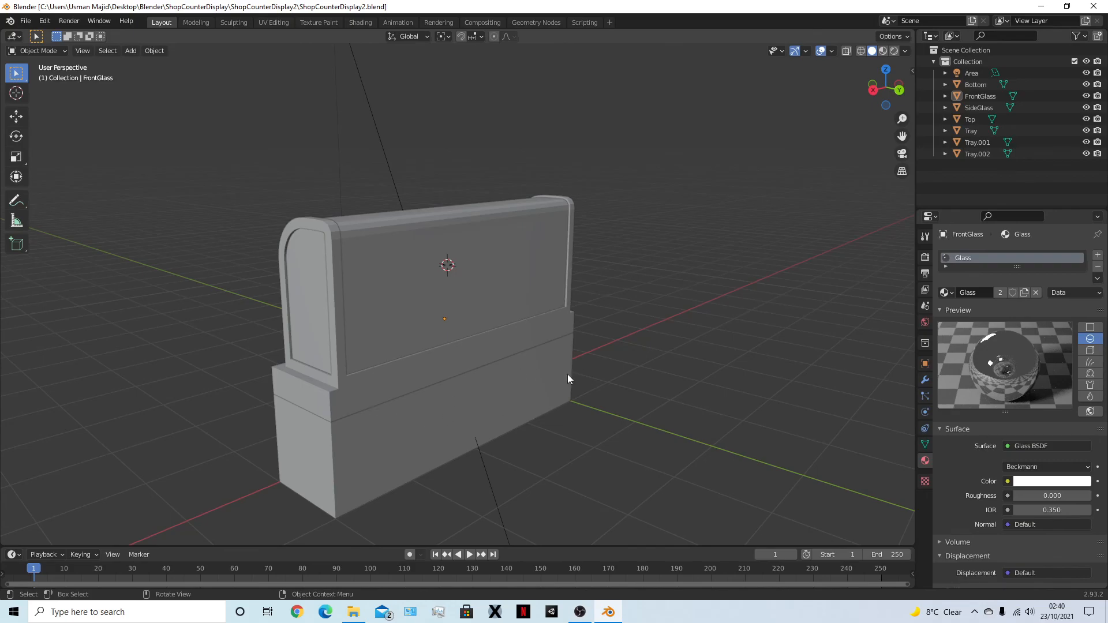
middle_drag(572, 423, 683, 436)
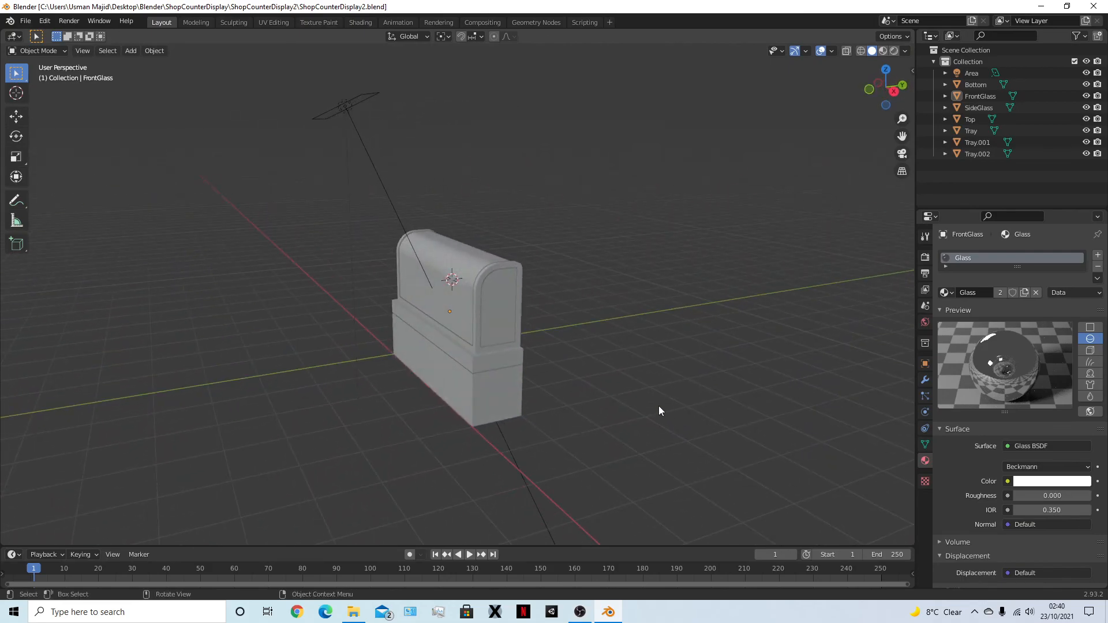
key(ctrl+s)
scroll(611, 395, up, 4)
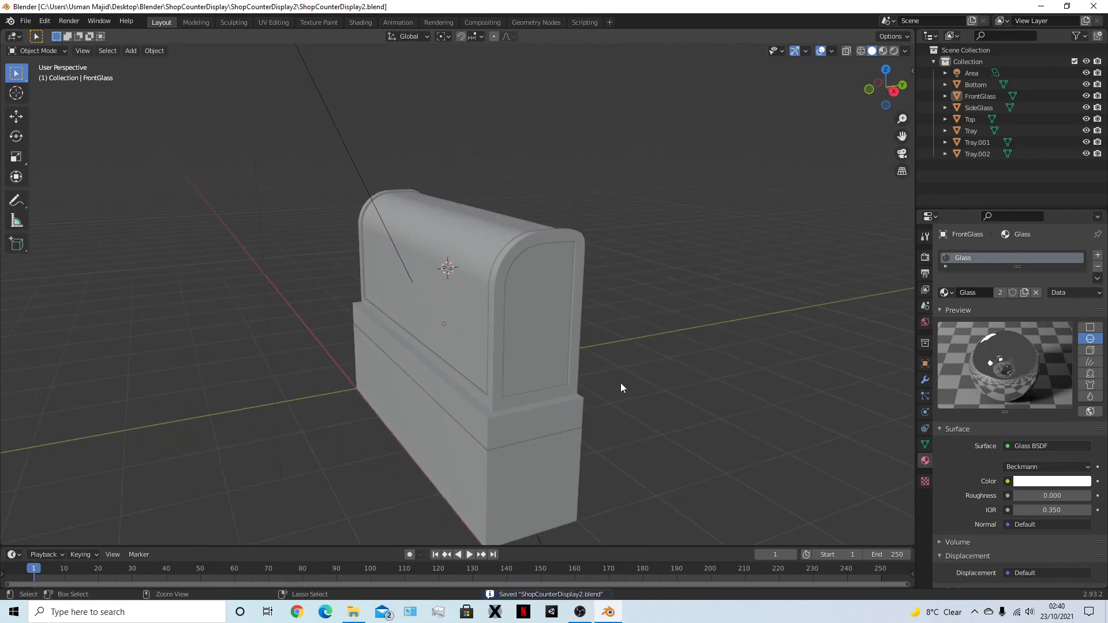
scroll(632, 395, down, 4)
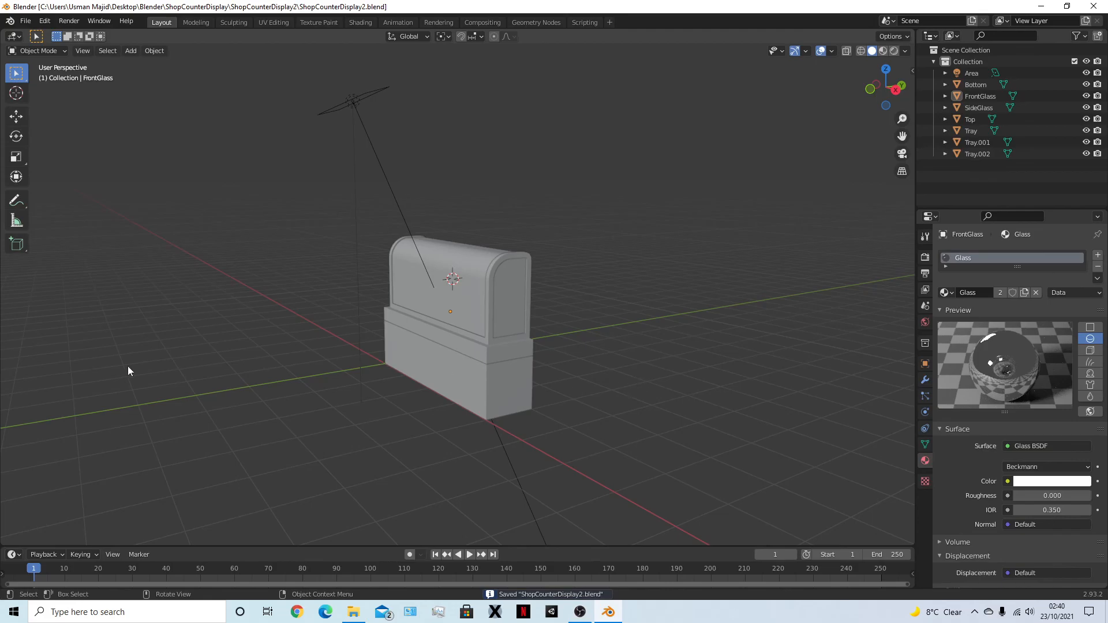